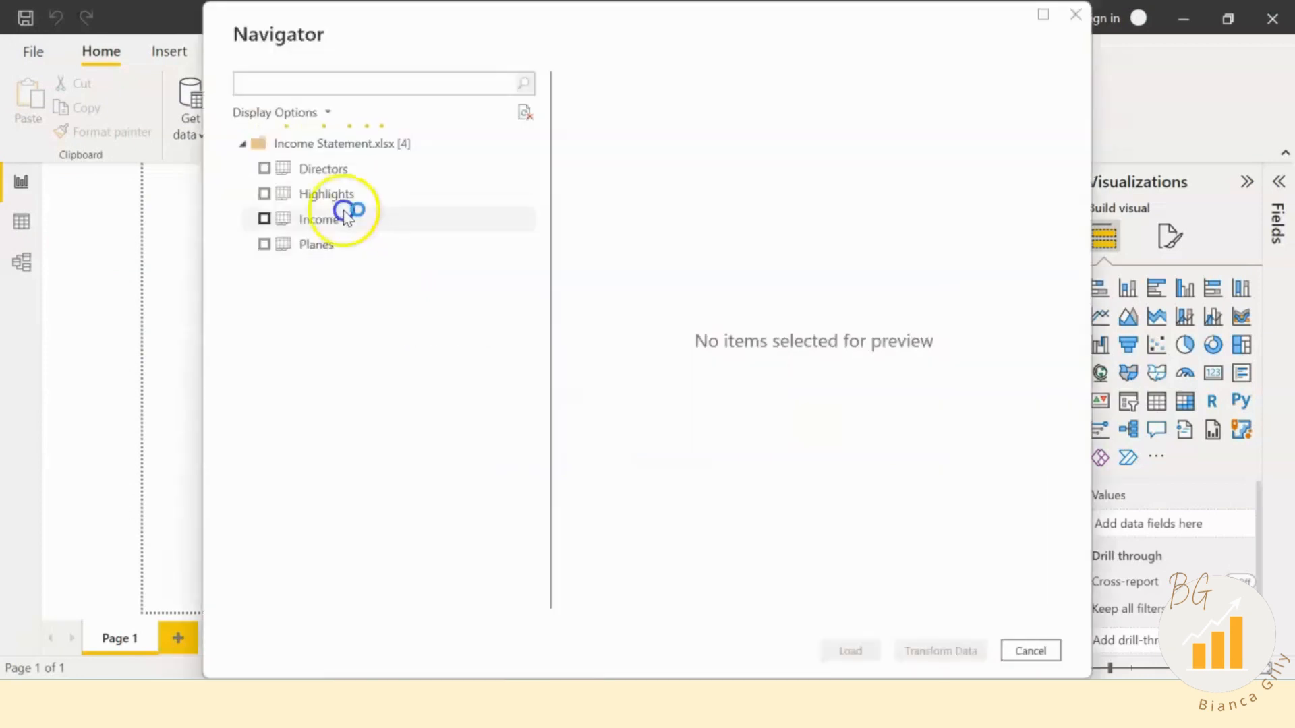
Step: Select the Directors, Highlights, Income and Planes sheets of Income Statement.xlsx and open them for transformation in Power Query Editor
click(264, 168)
click(264, 194)
click(263, 219)
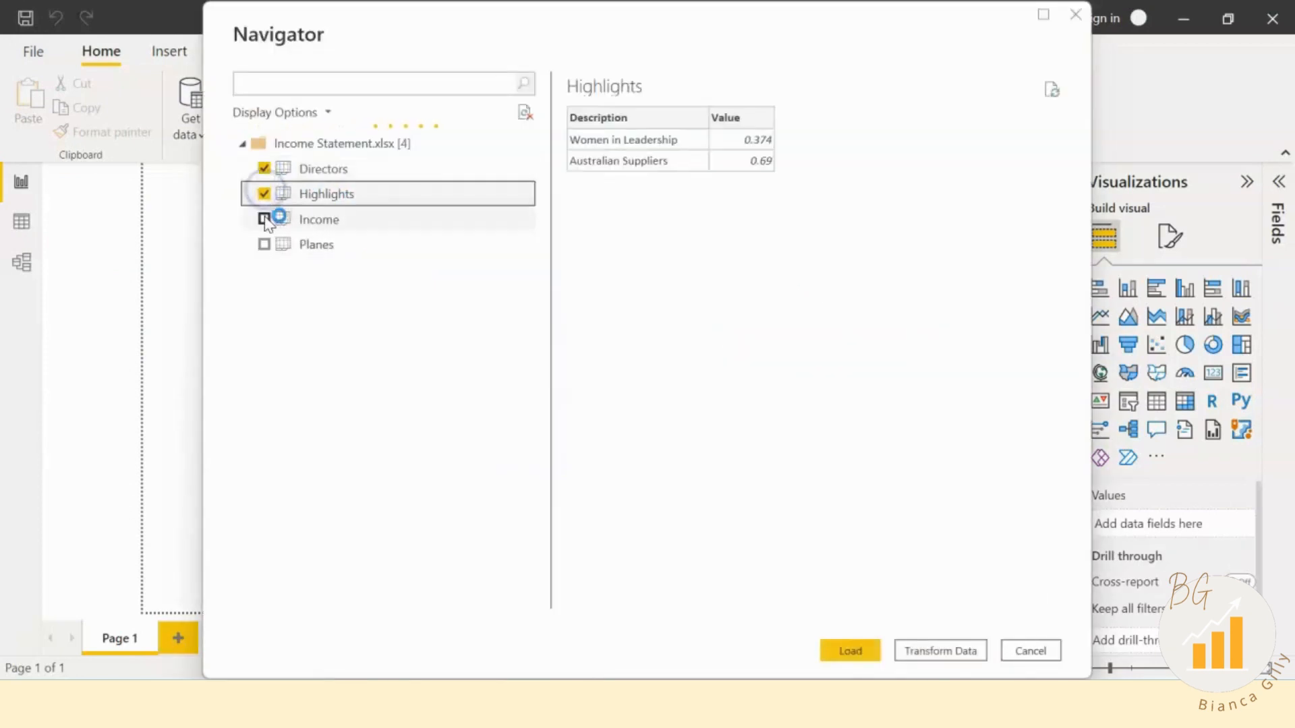
click(264, 244)
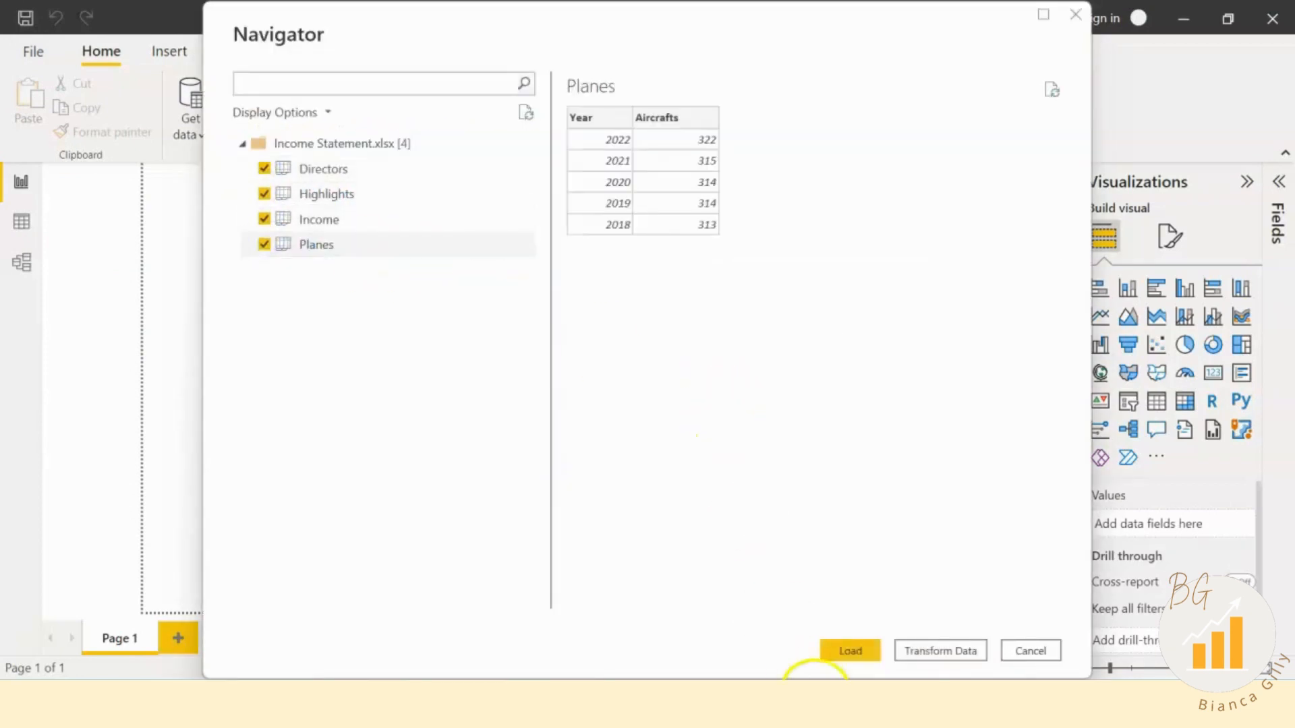
click(952, 650)
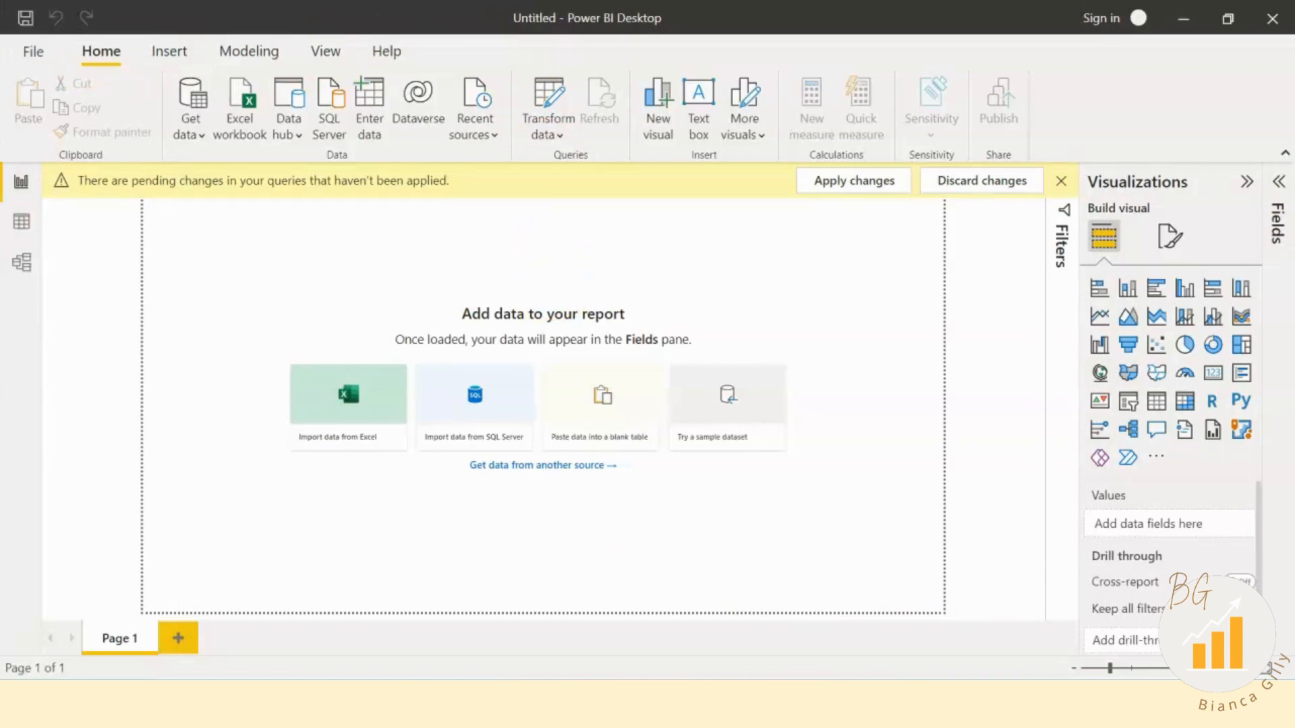
drag(0, 73, 879, 78)
double_click(878, 77)
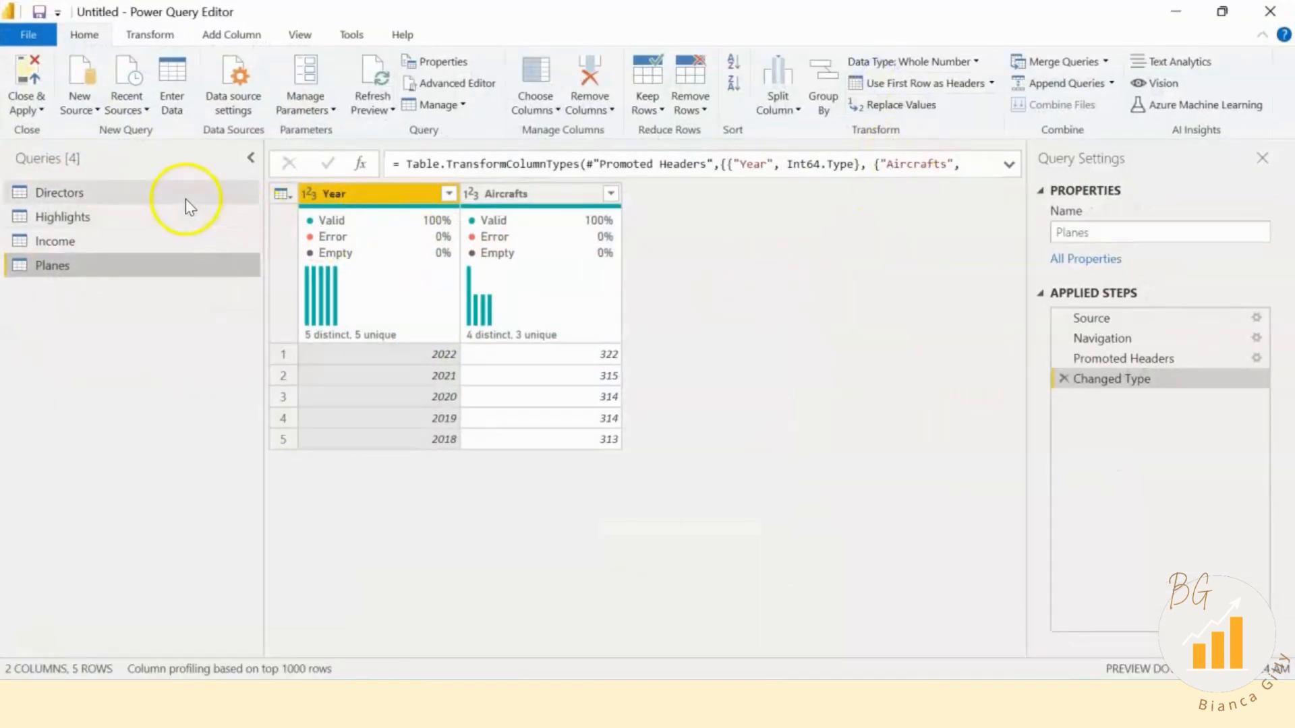
Step: Promote the first row of the Directors query to column headers
click(185, 200)
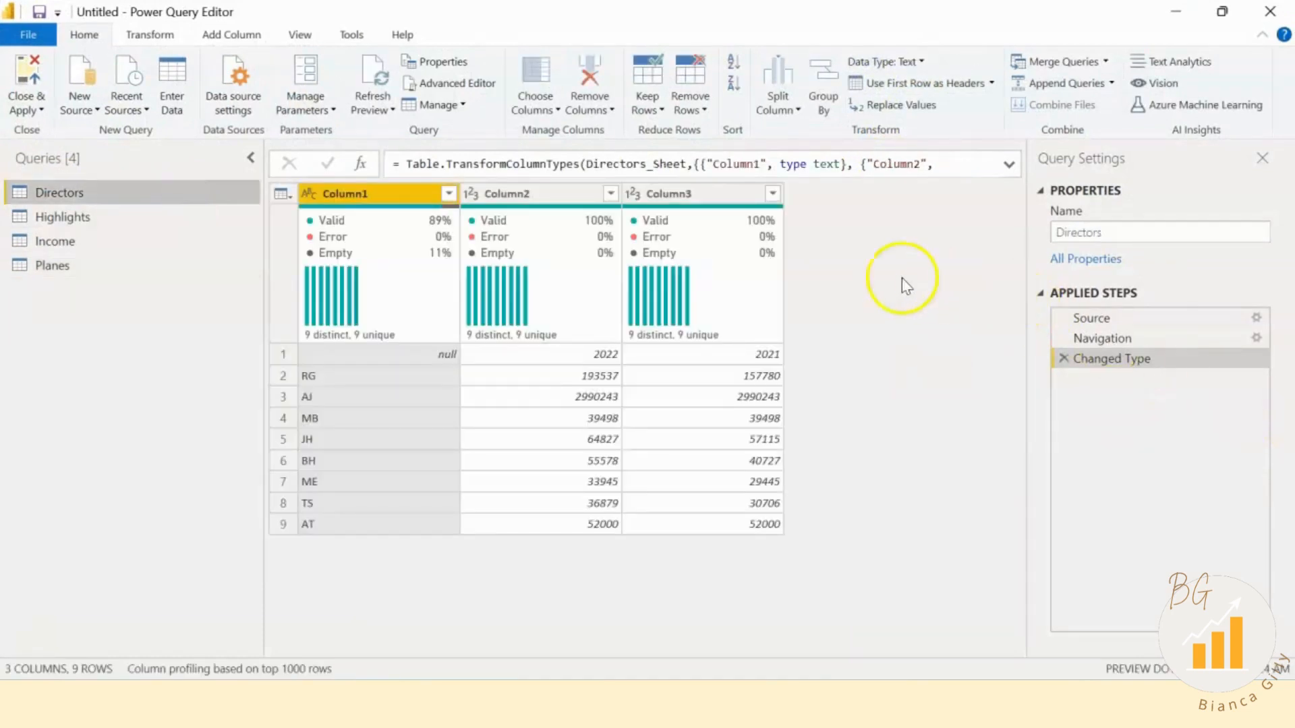
click(284, 355)
click(930, 83)
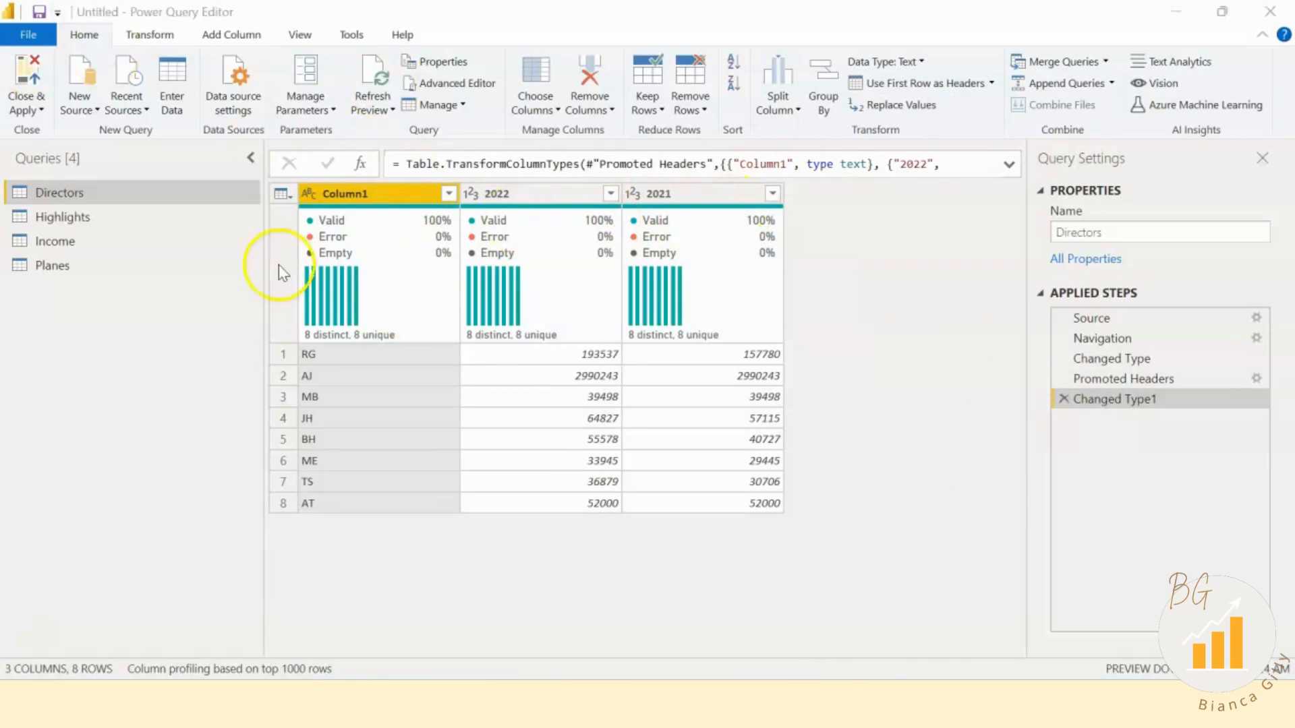
Step: Try transposing the Directors table with the 2022 and 2021 columns selected
click(543, 197)
shift+click(725, 194)
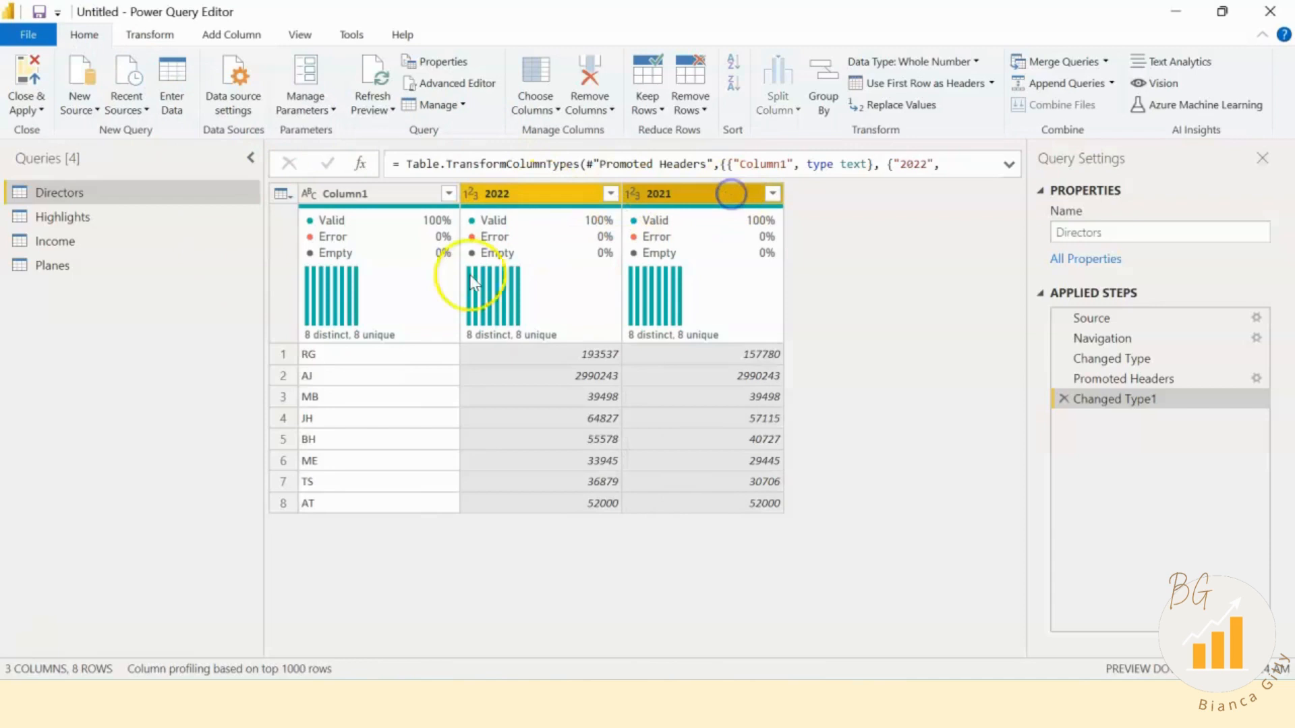
click(162, 39)
click(139, 63)
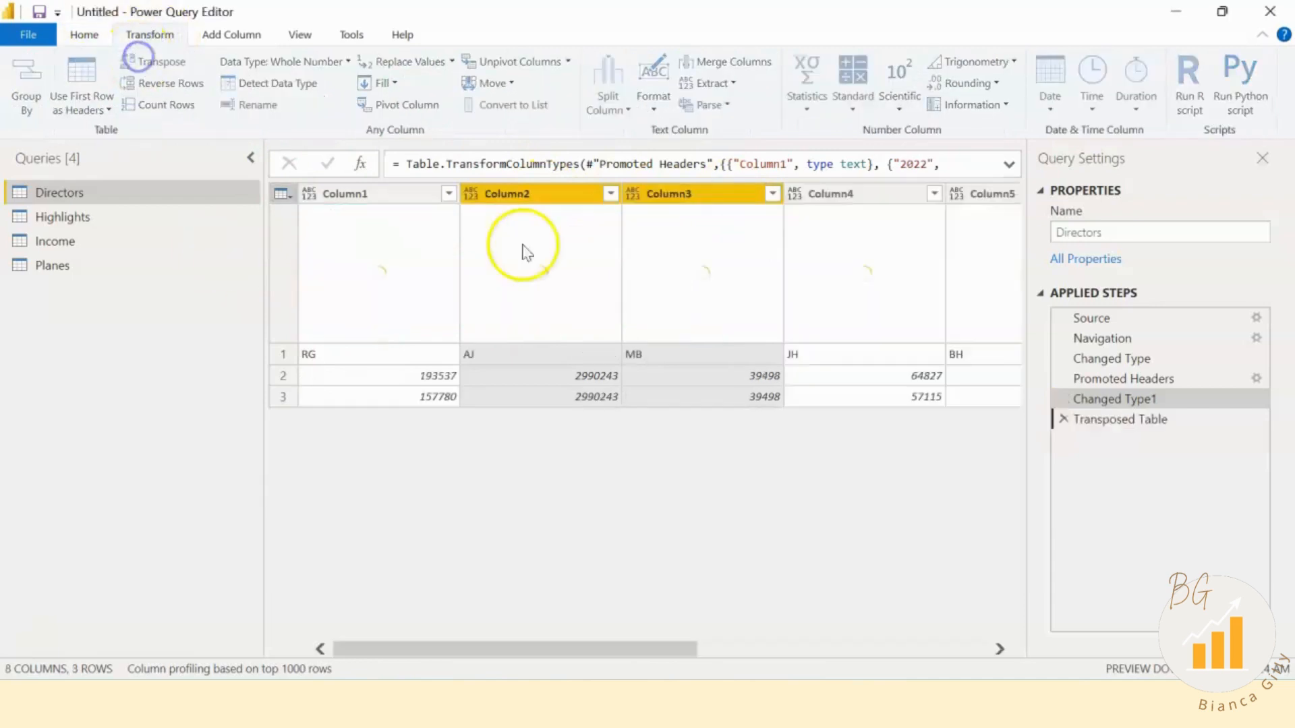
Step: Delete the Transposed Table, Changed Type1 and Promoted Headers steps from the Directors query
click(1063, 418)
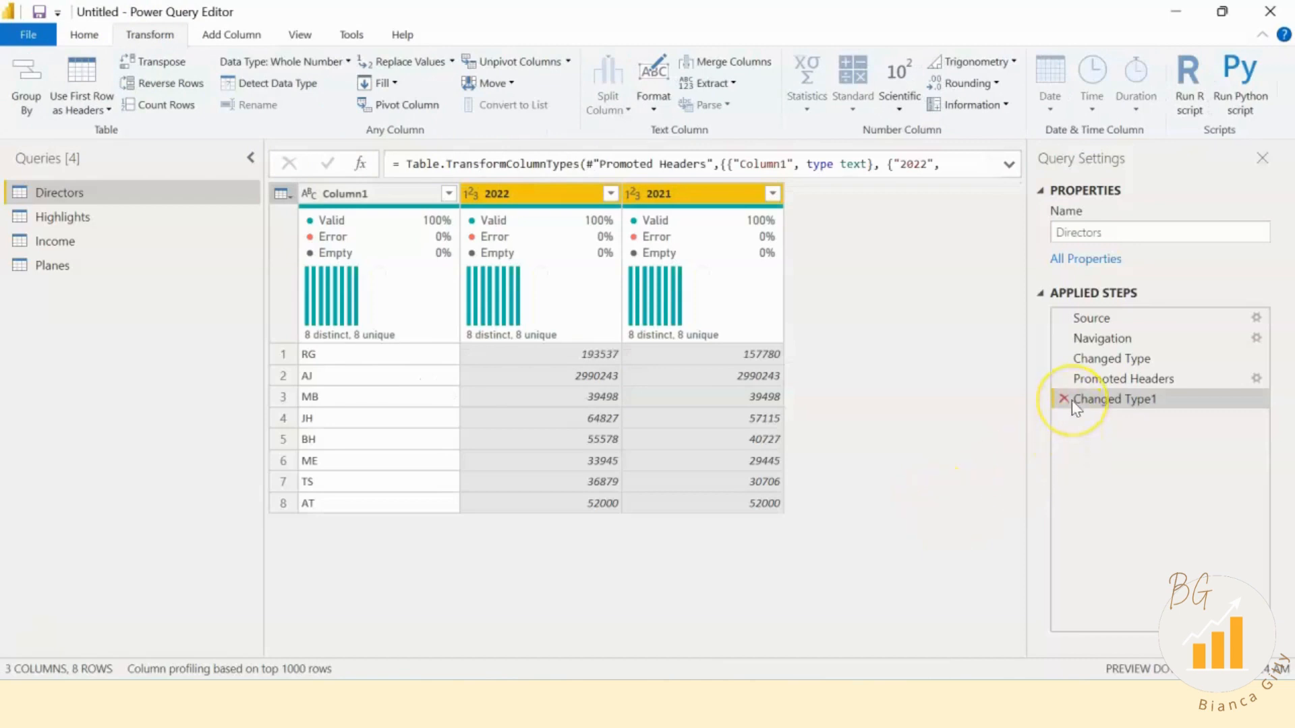
click(1063, 399)
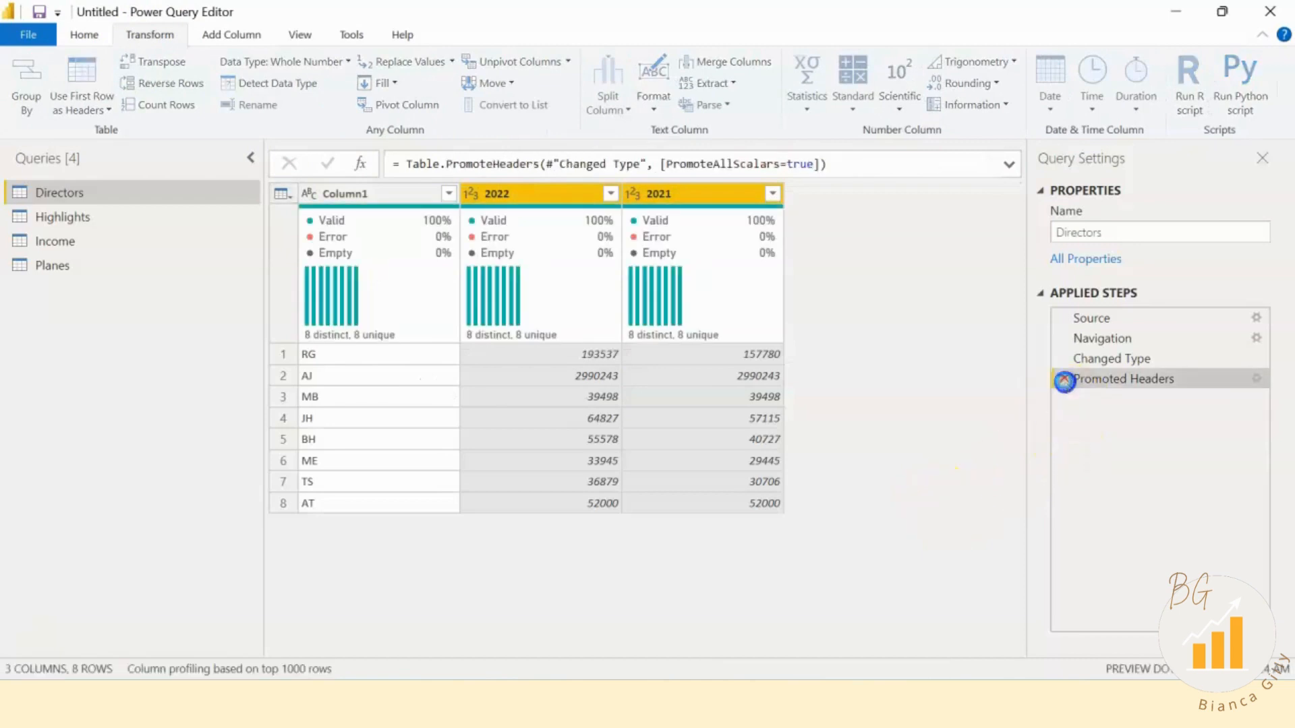
click(1063, 380)
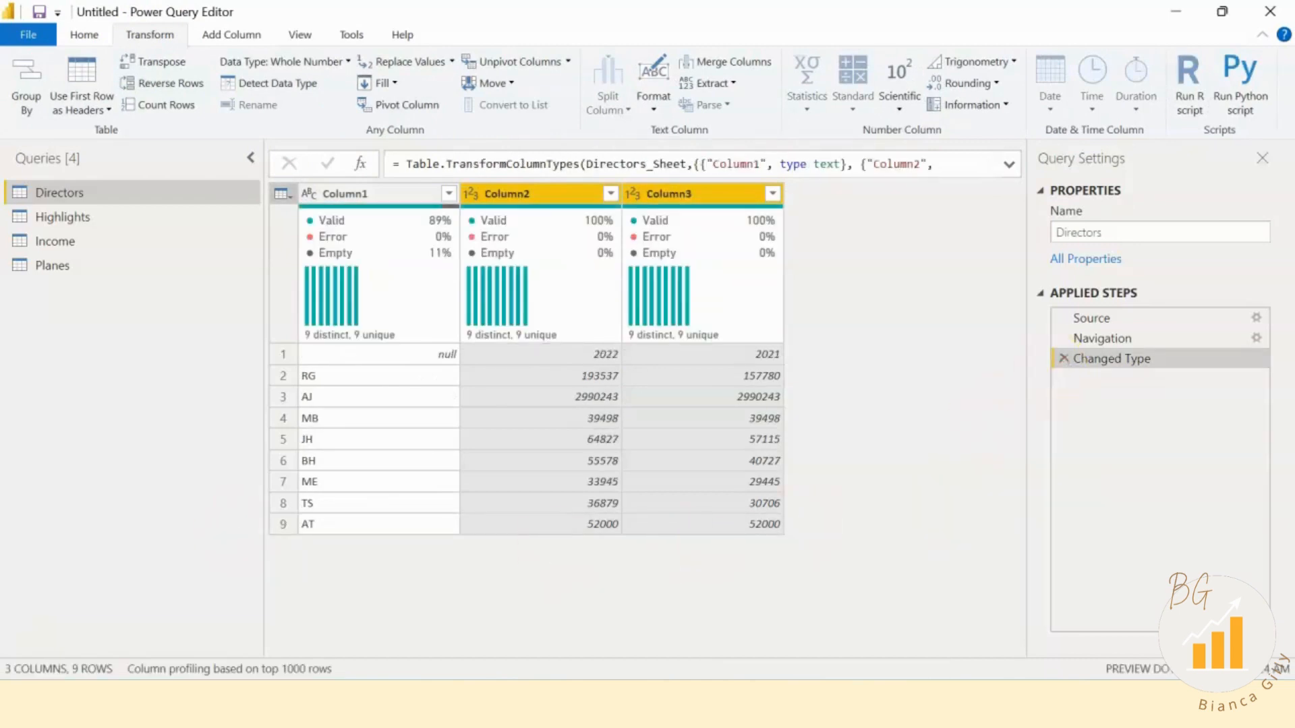
Step: Use the first row of the Directors table as its column headers again
click(160, 272)
click(120, 202)
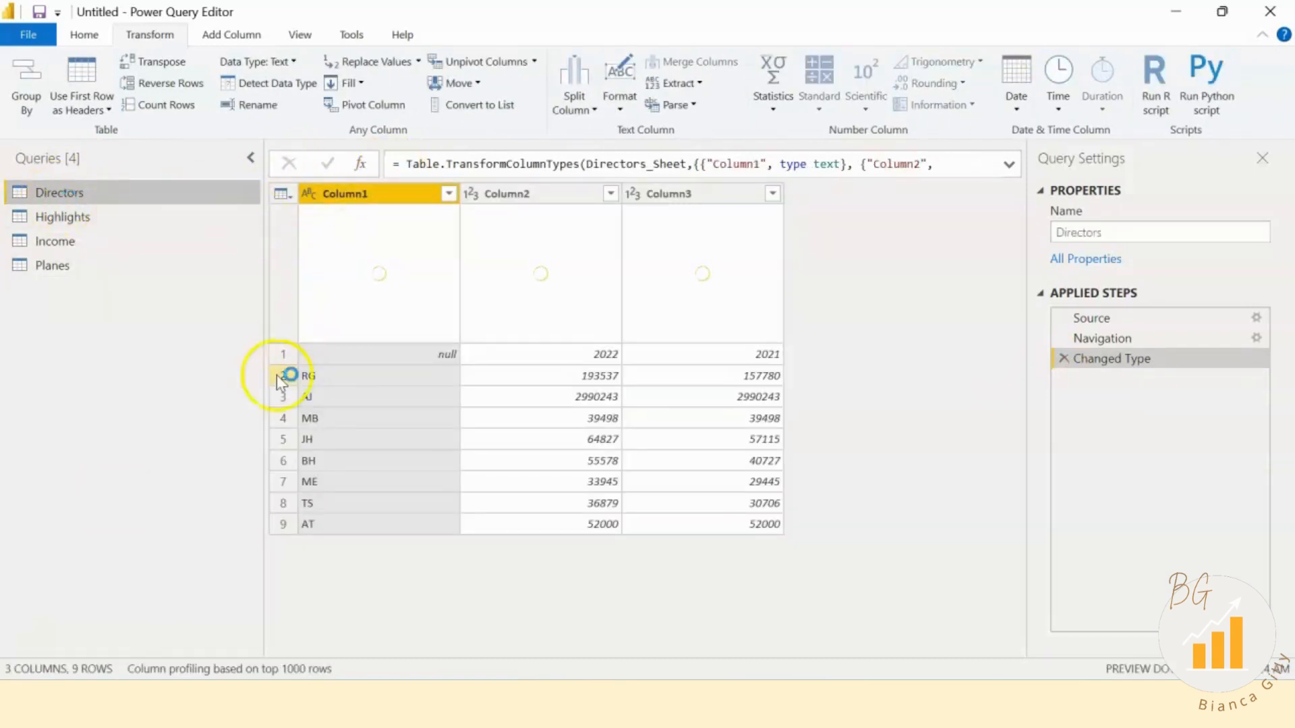
click(282, 354)
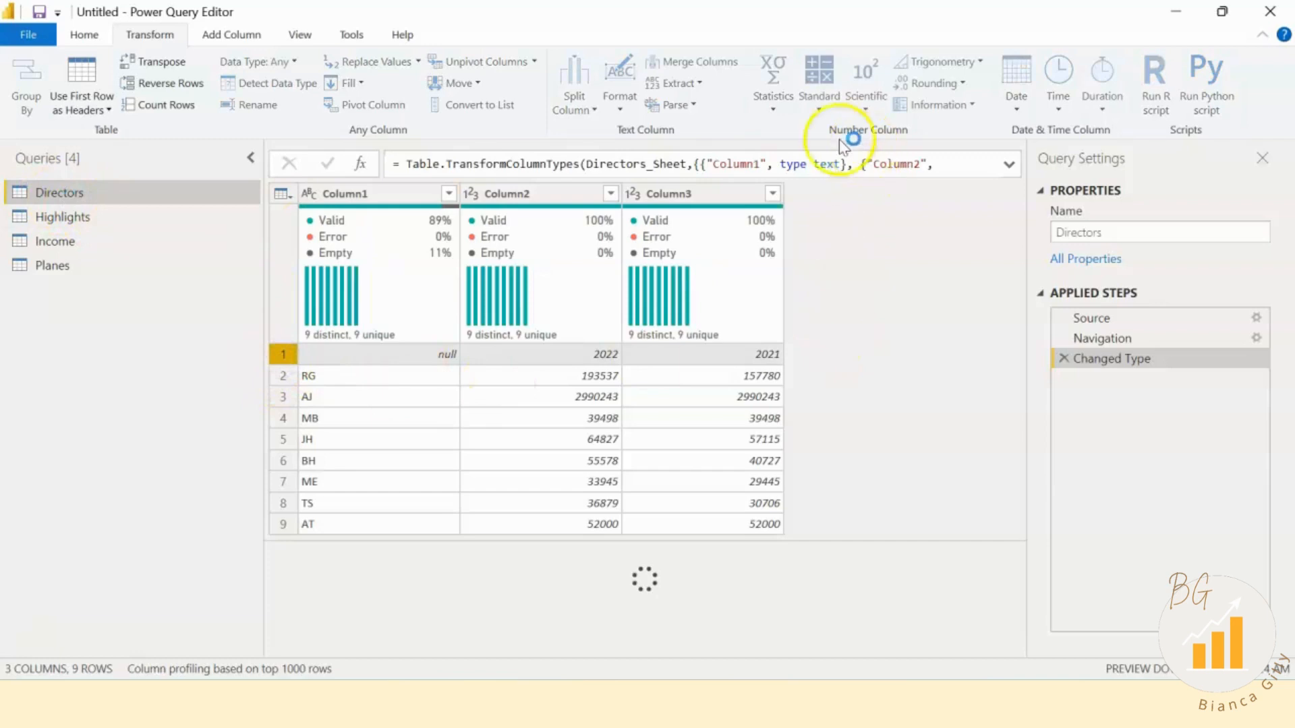
click(83, 34)
click(910, 87)
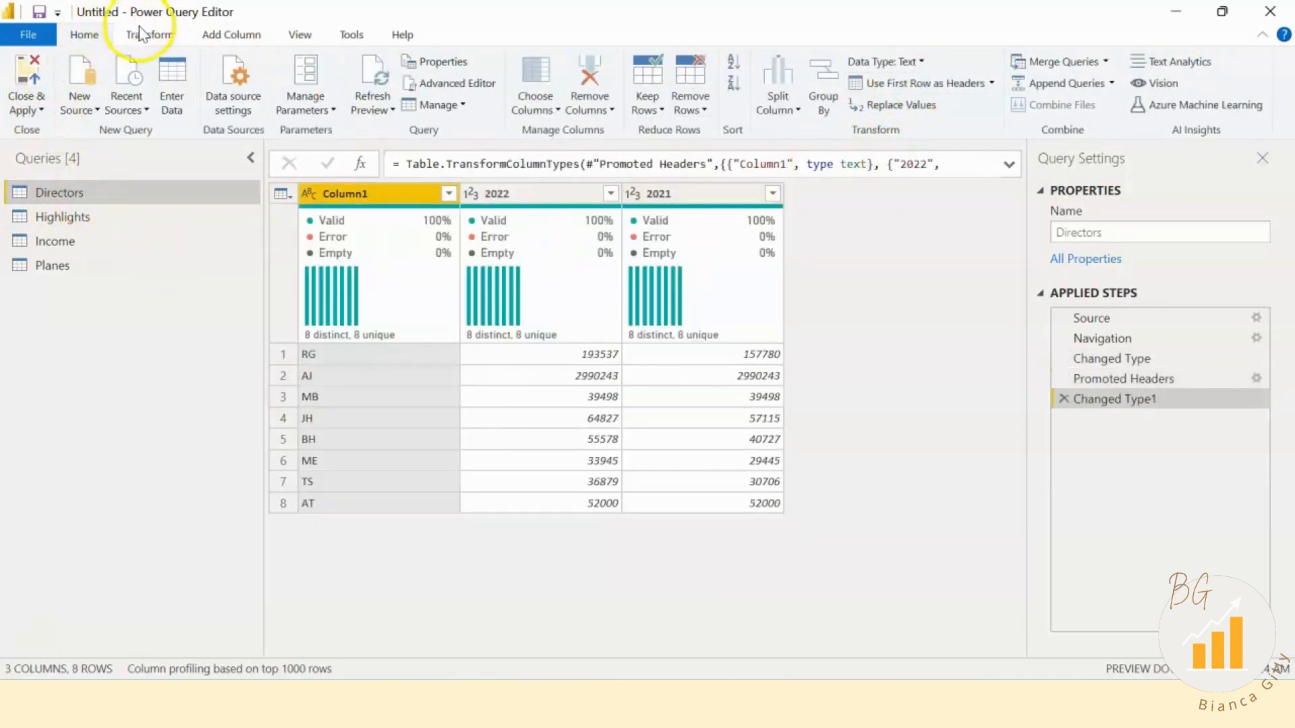
Step: Unpivot the 2022 and 2021 columns of the Directors table
click(143, 33)
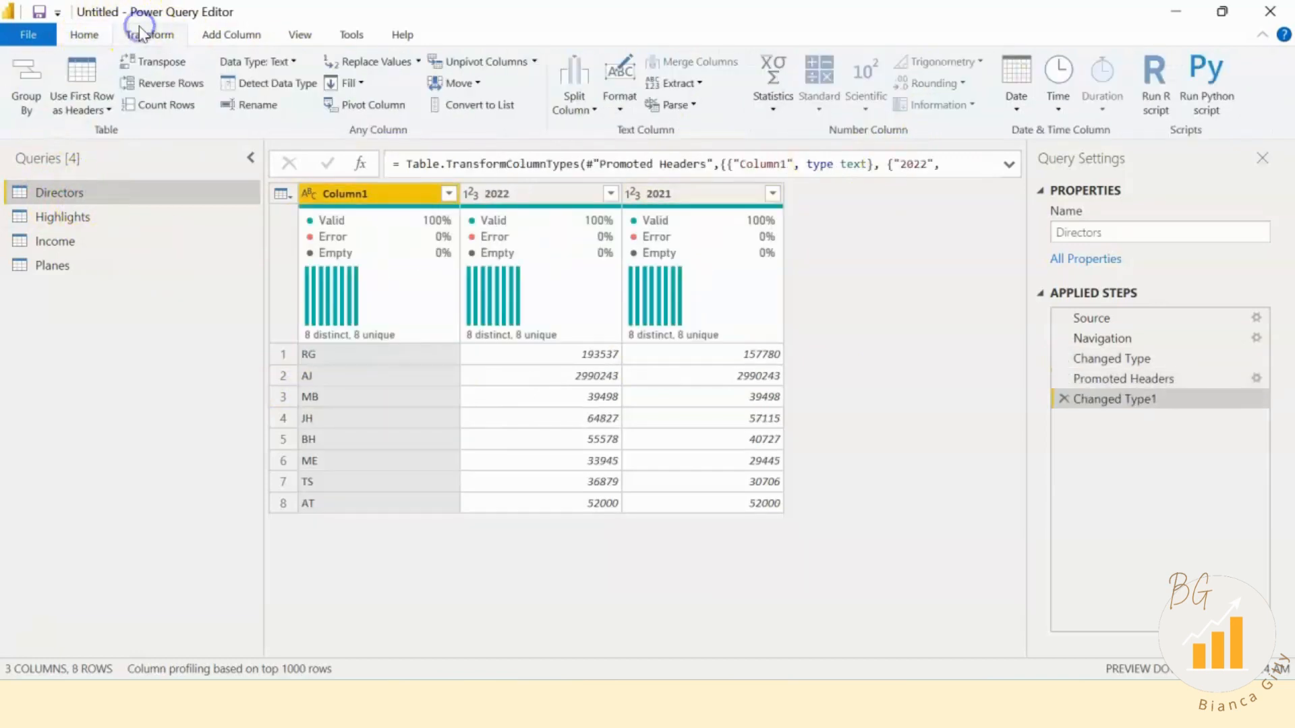
click(499, 194)
ctrl+click(655, 193)
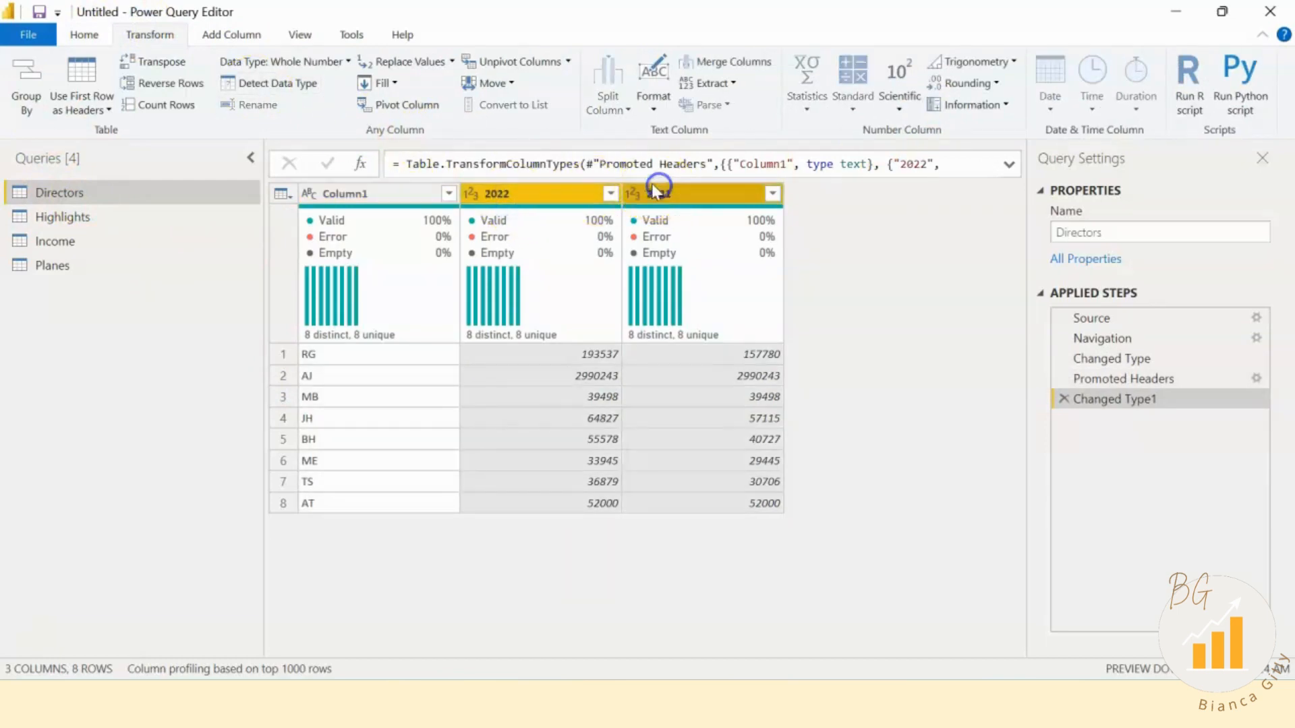
click(505, 59)
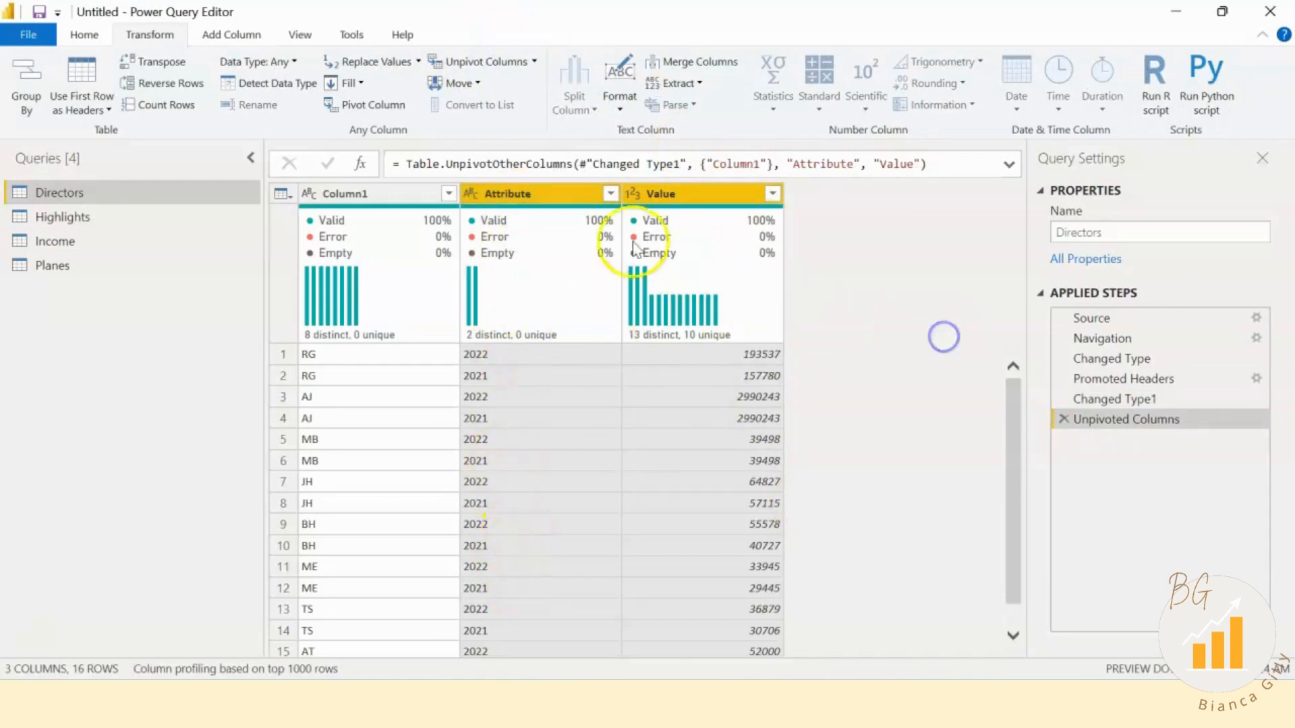
Step: Rename the Directors table's Attribute column to Years and Column1 to Initials
double_click(528, 195)
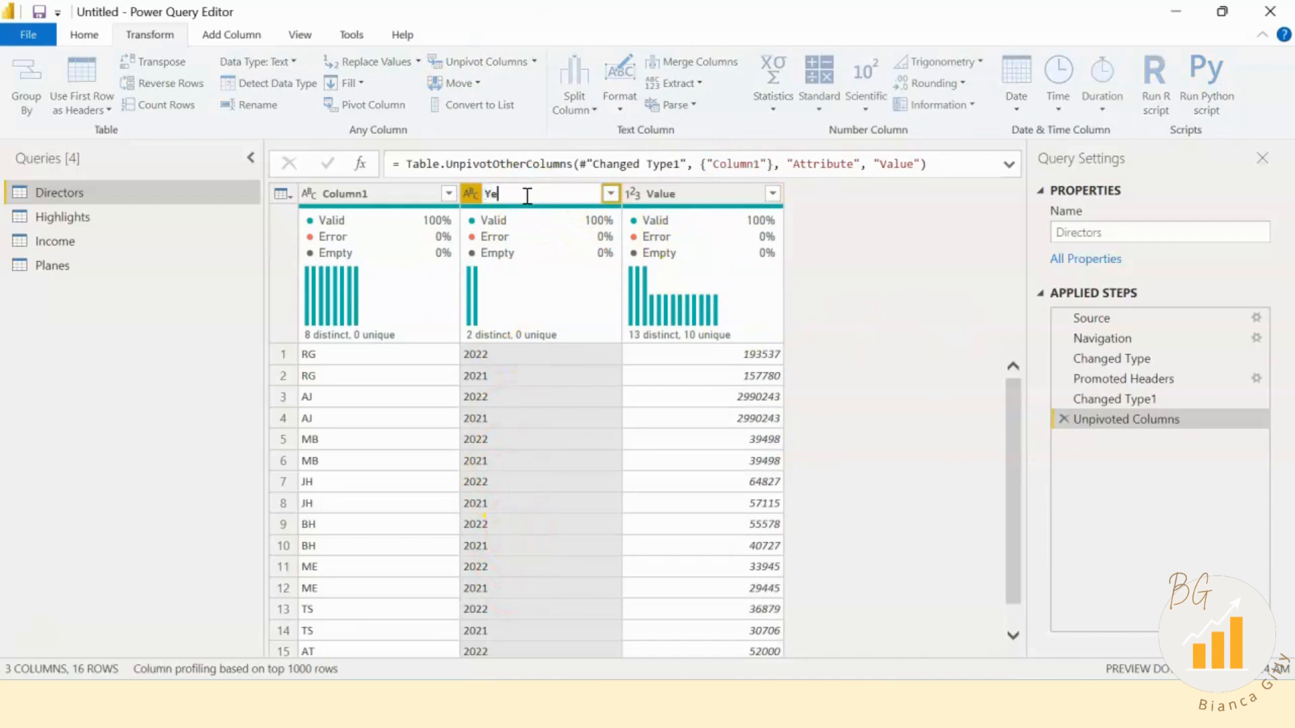
key(Return)
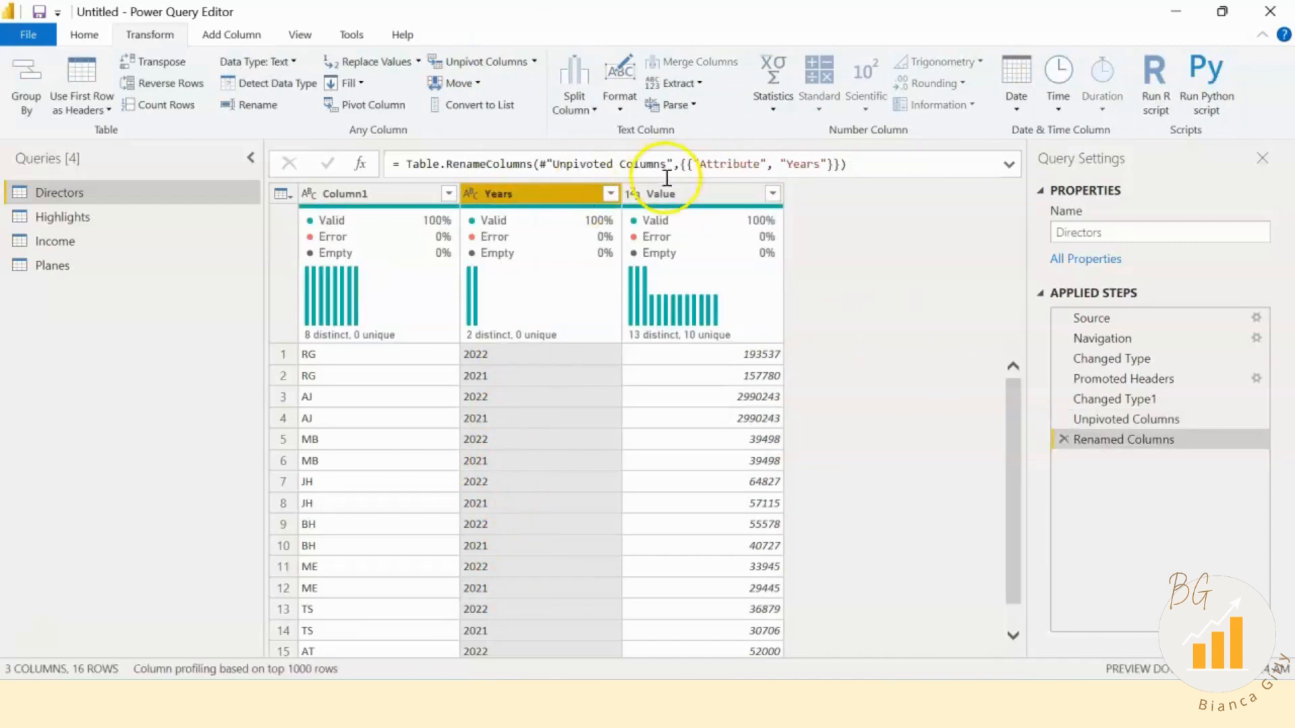
click(633, 194)
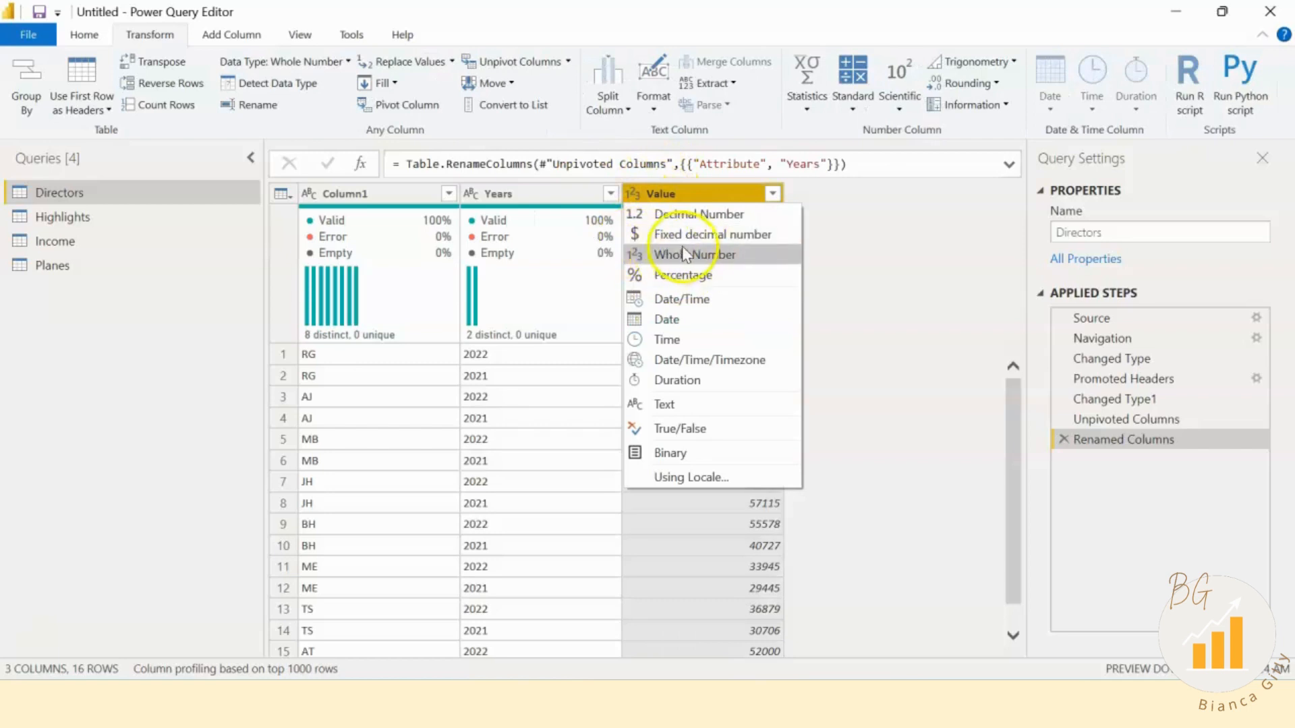
click(888, 278)
click(352, 193)
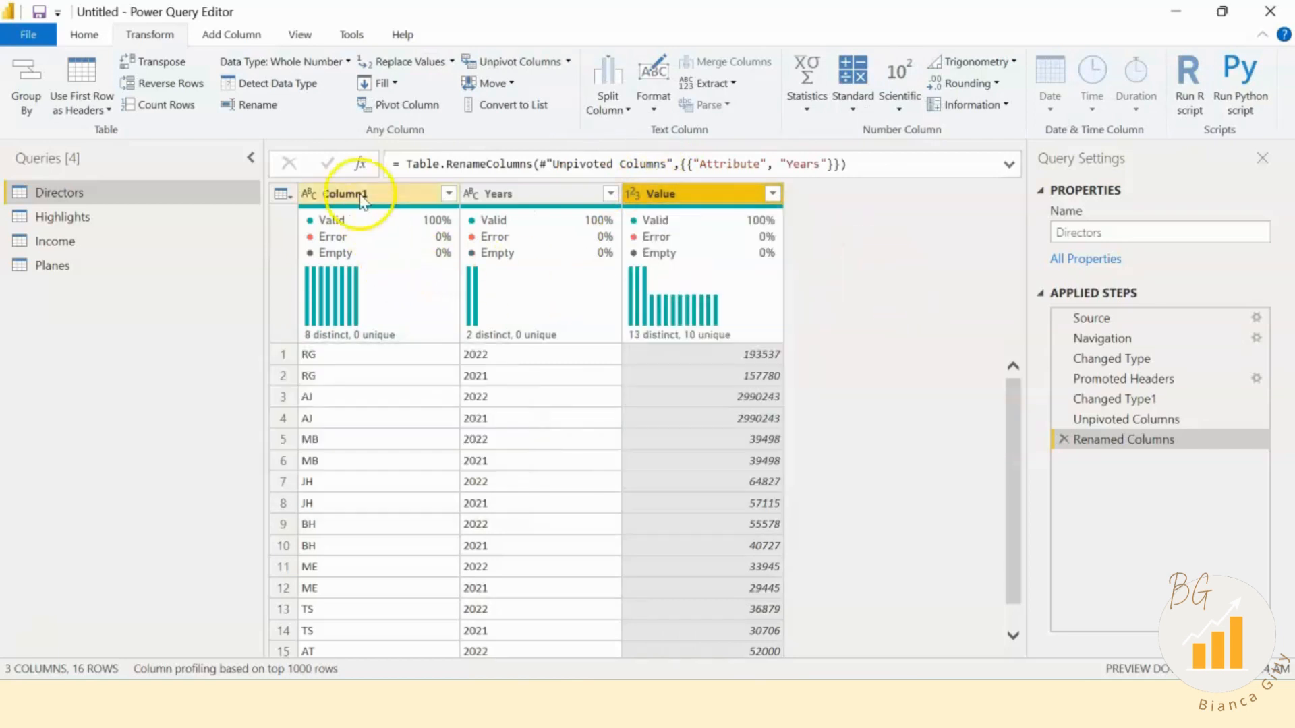
double_click(355, 194)
key(BackSpace)
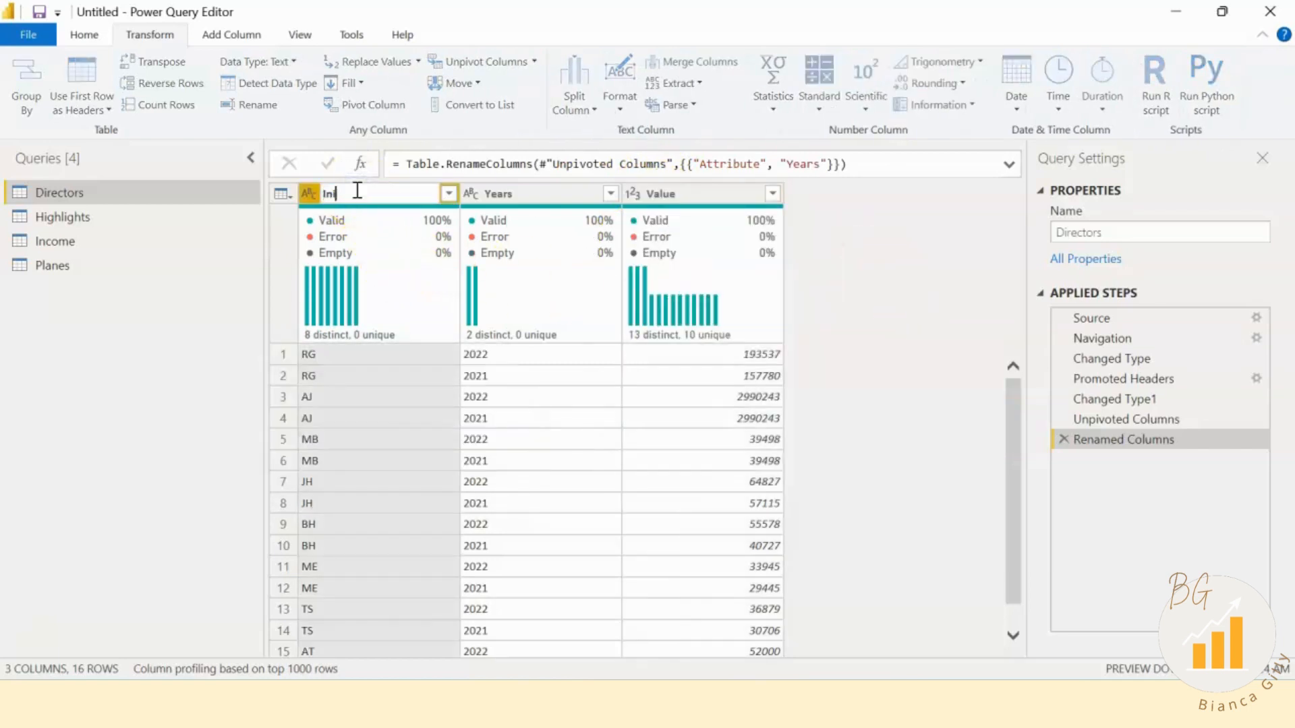
text(Initials)
key(Return)
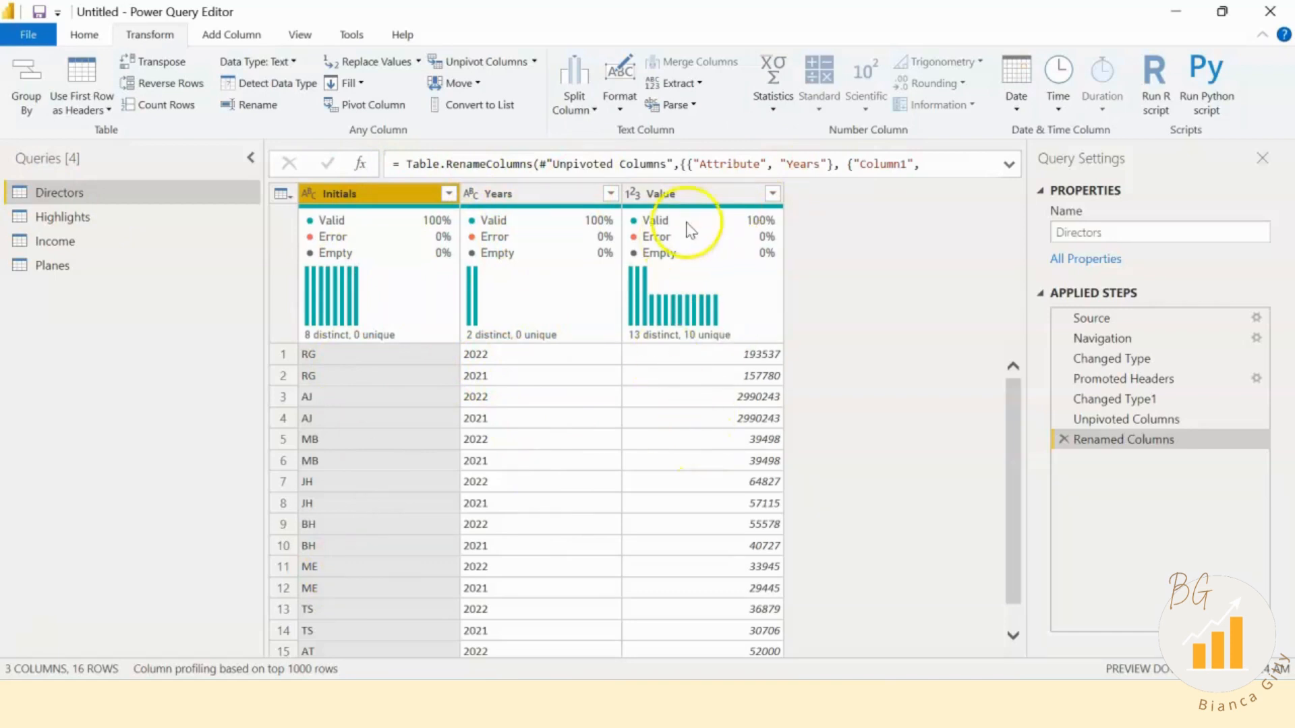
Step: Change the Value column of the Highlights query to the Percentage data type, replacing the current conversion
click(88, 216)
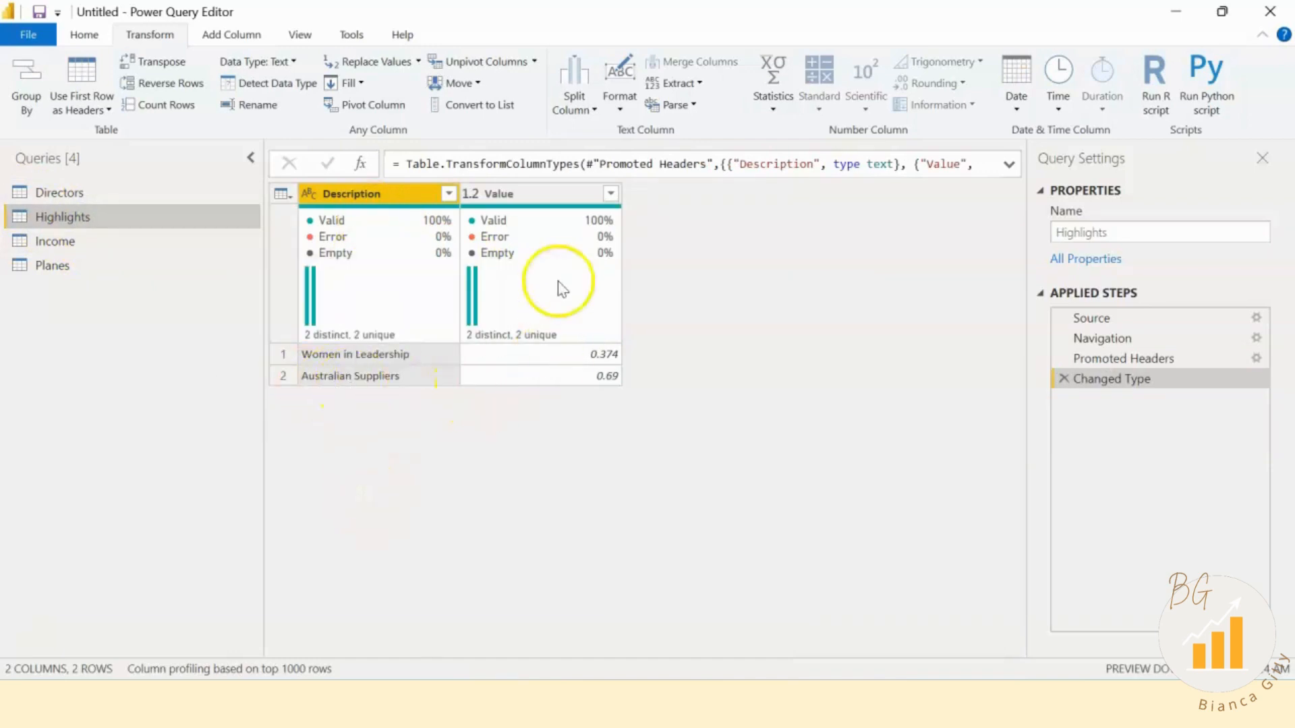
click(523, 193)
click(469, 193)
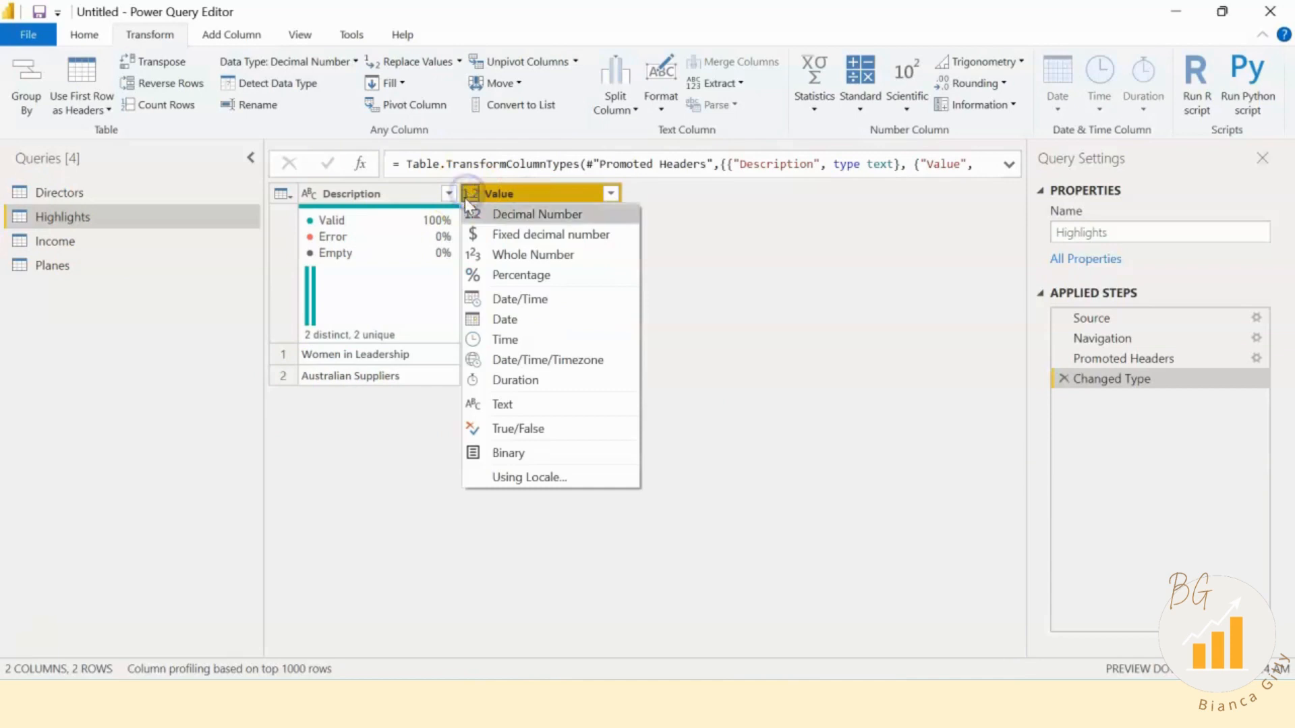
click(532, 214)
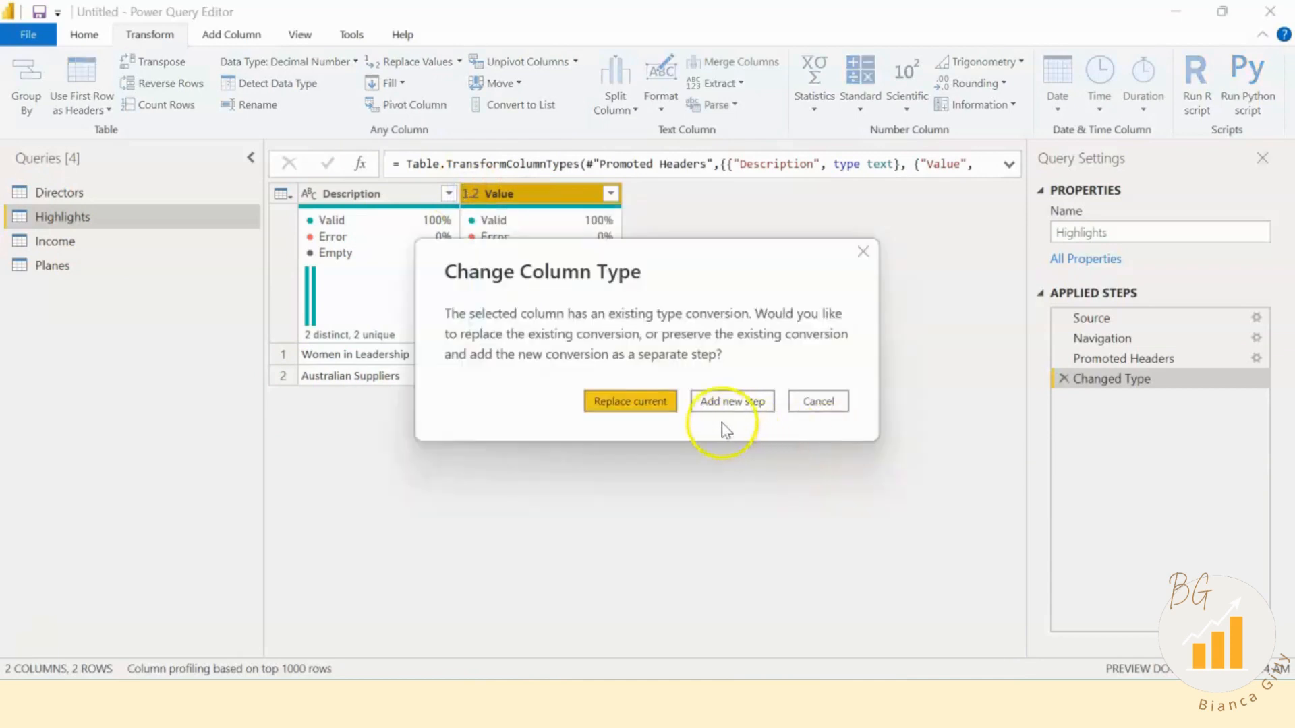
click(634, 399)
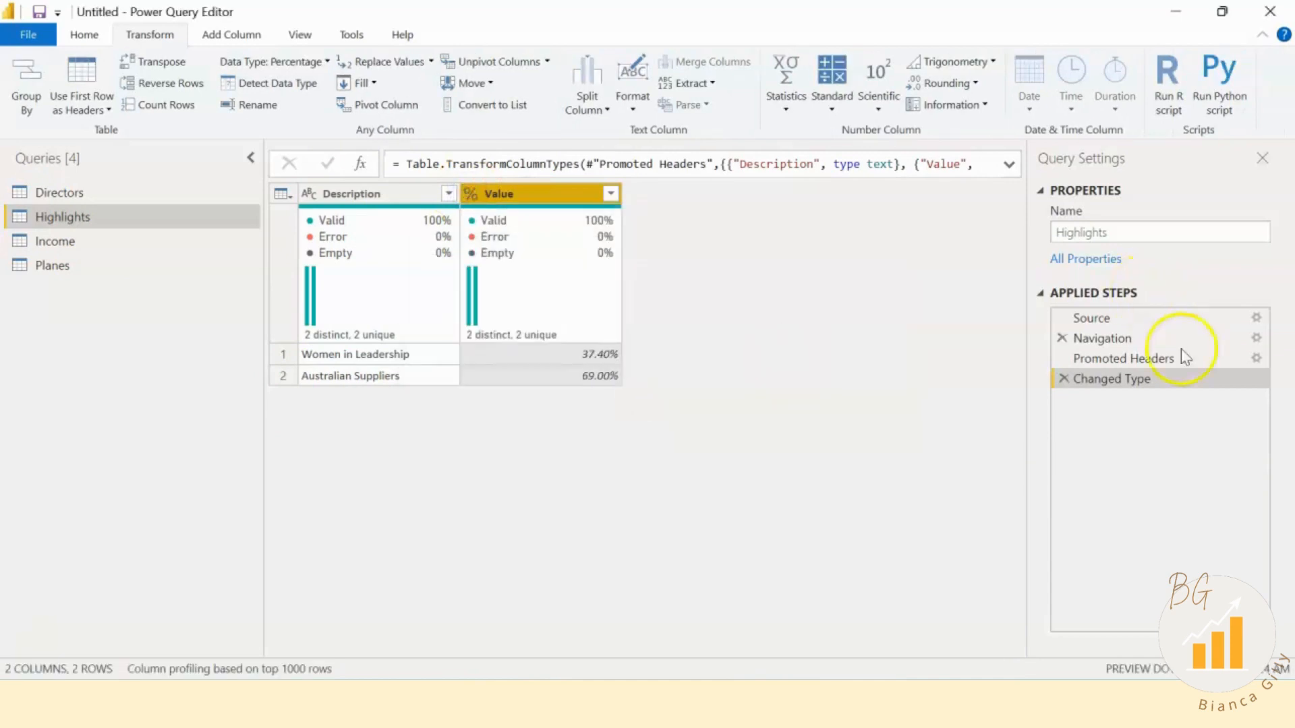
Step: Promote the first row of the Income query to column headers
click(108, 242)
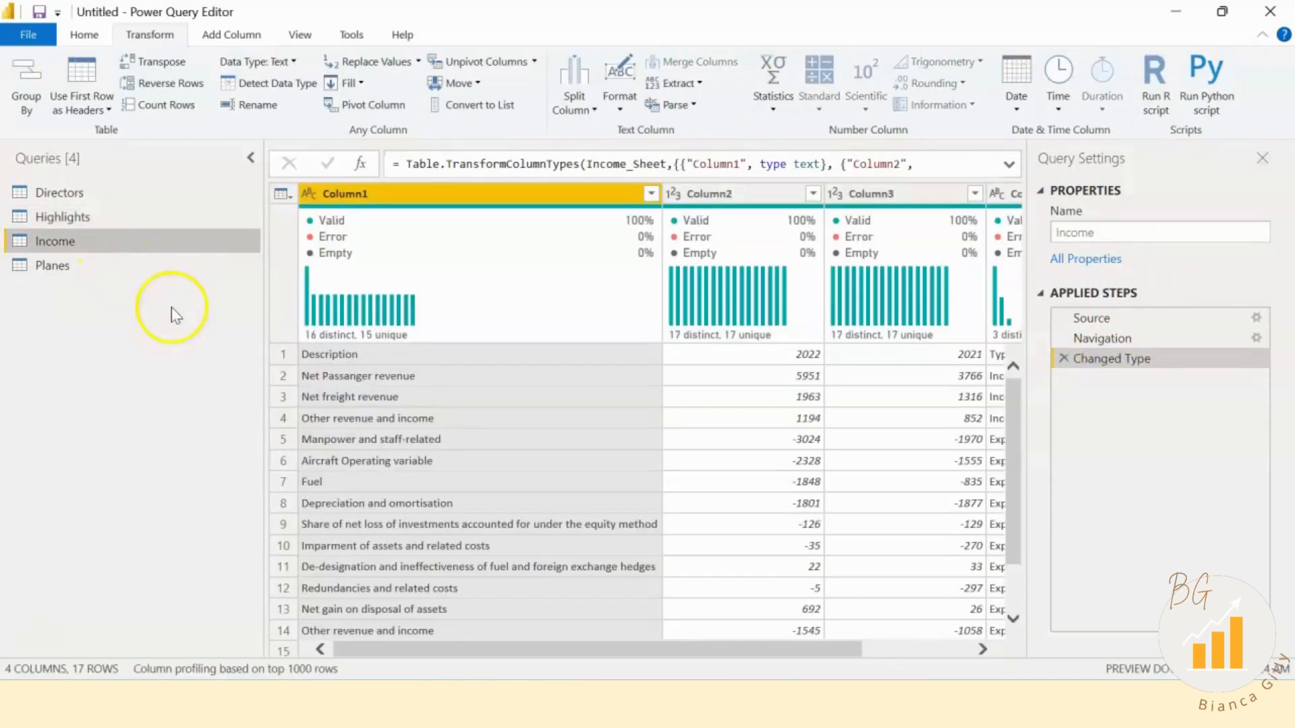
click(283, 354)
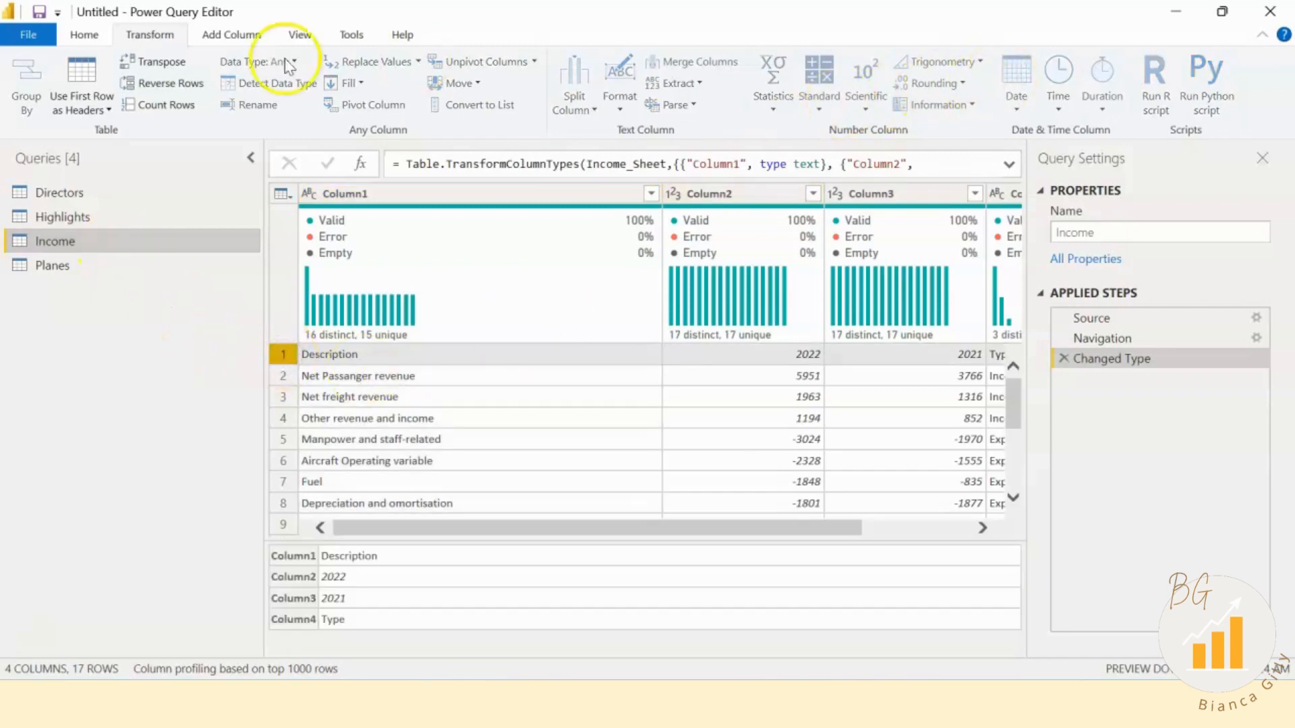
click(84, 34)
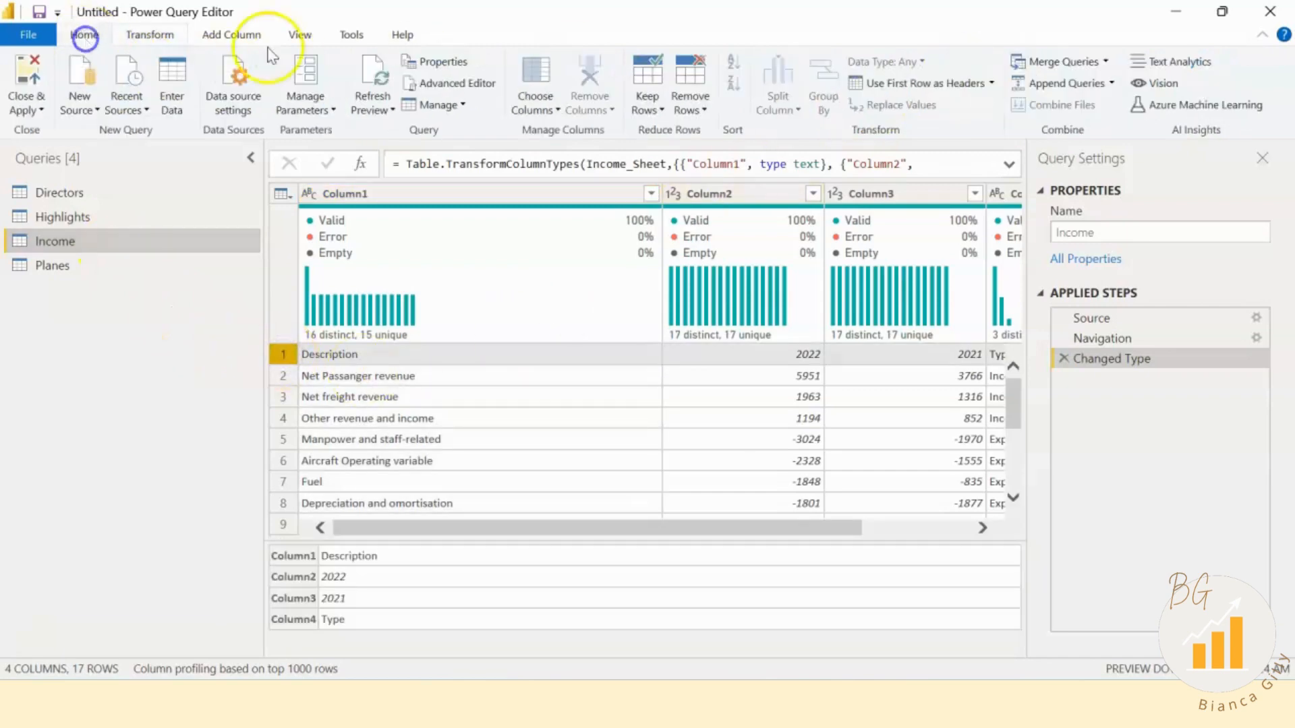
click(941, 83)
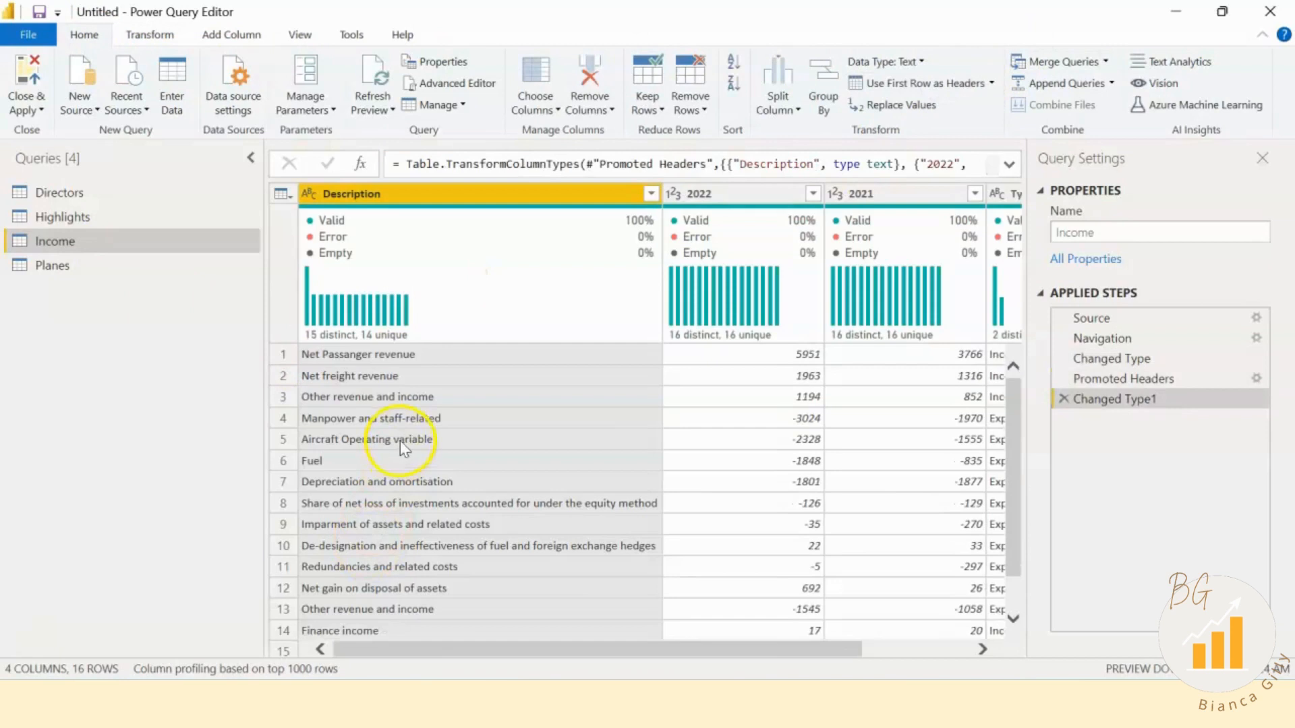
Step: Change the Income query's 2022 column to the Fixed decimal number type, replacing the current conversion
drag(462, 650, 597, 650)
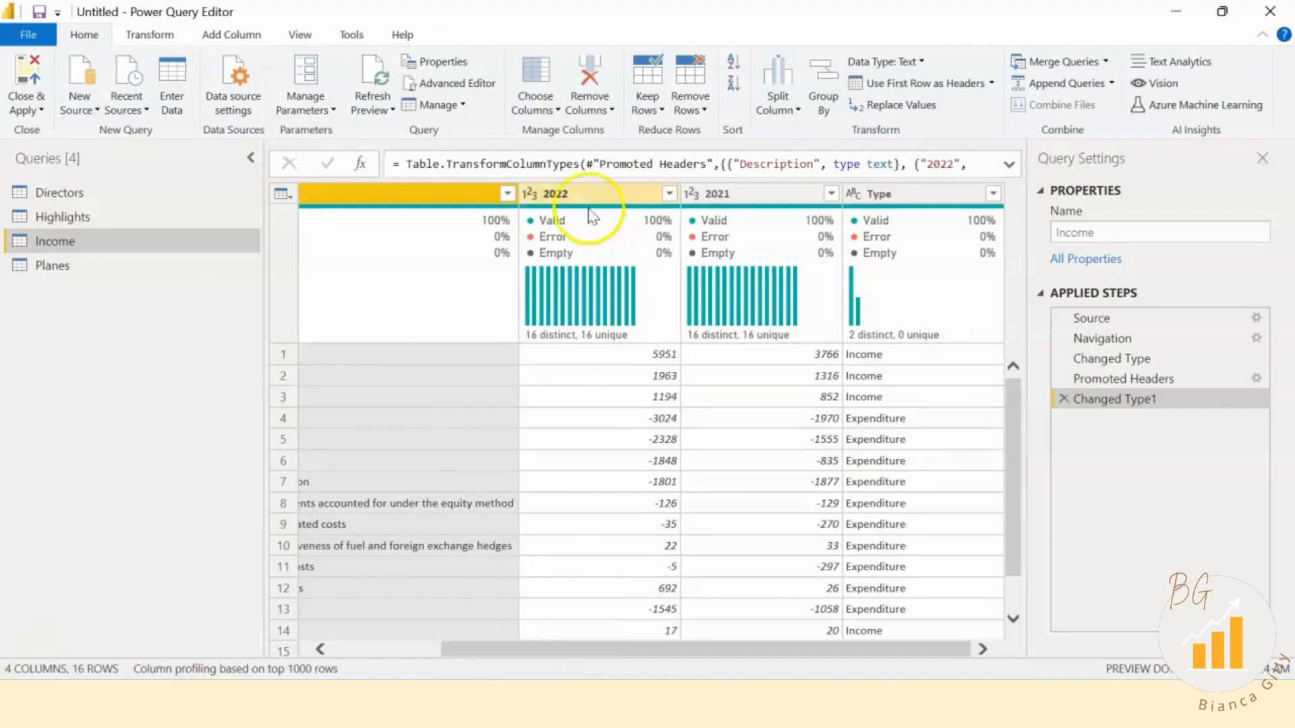
click(534, 195)
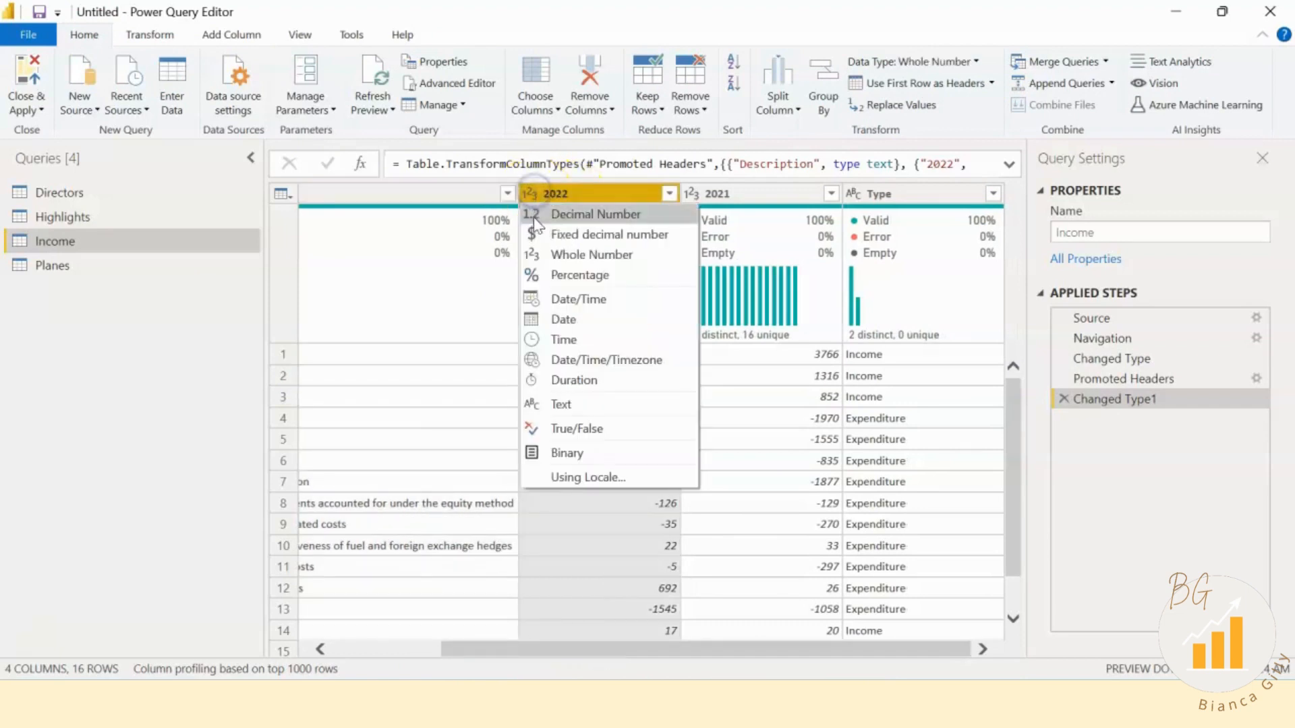
click(560, 253)
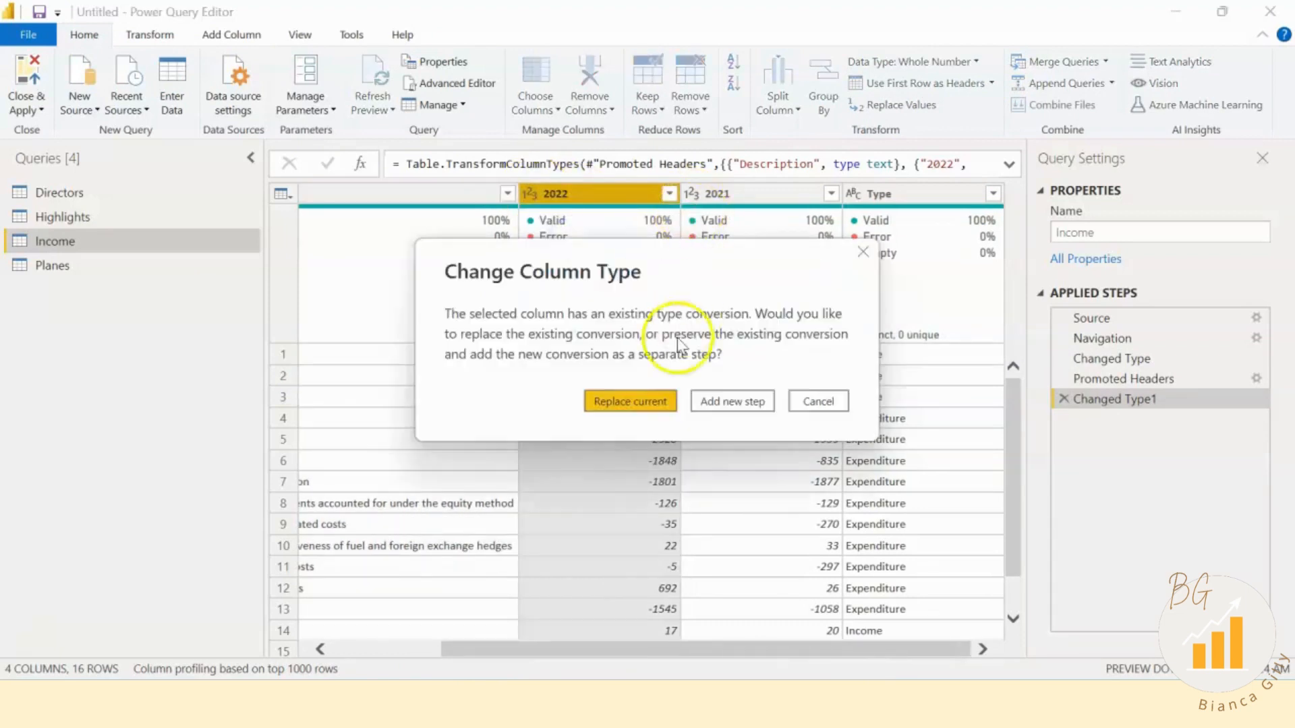
click(668, 397)
Step: Change the Income query's 2021 column to the Fixed decimal number type, replacing the current conversion, and open the Planes query
click(708, 193)
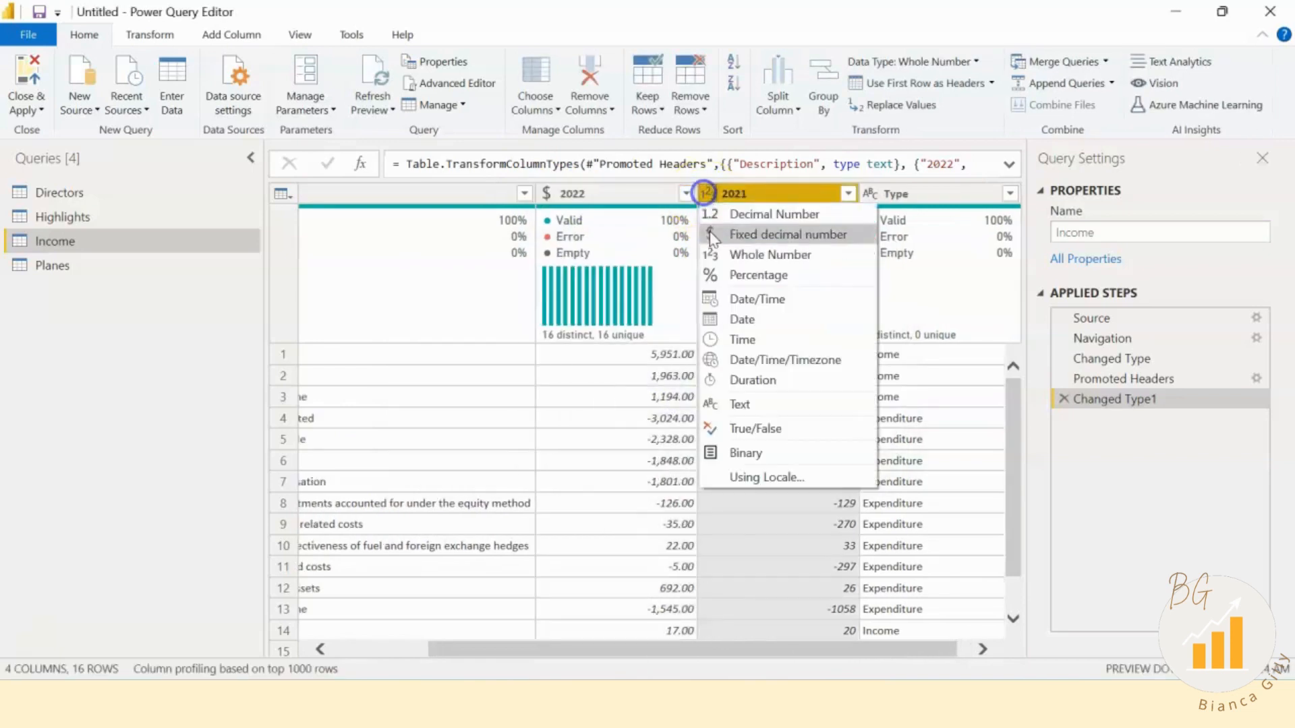
click(771, 237)
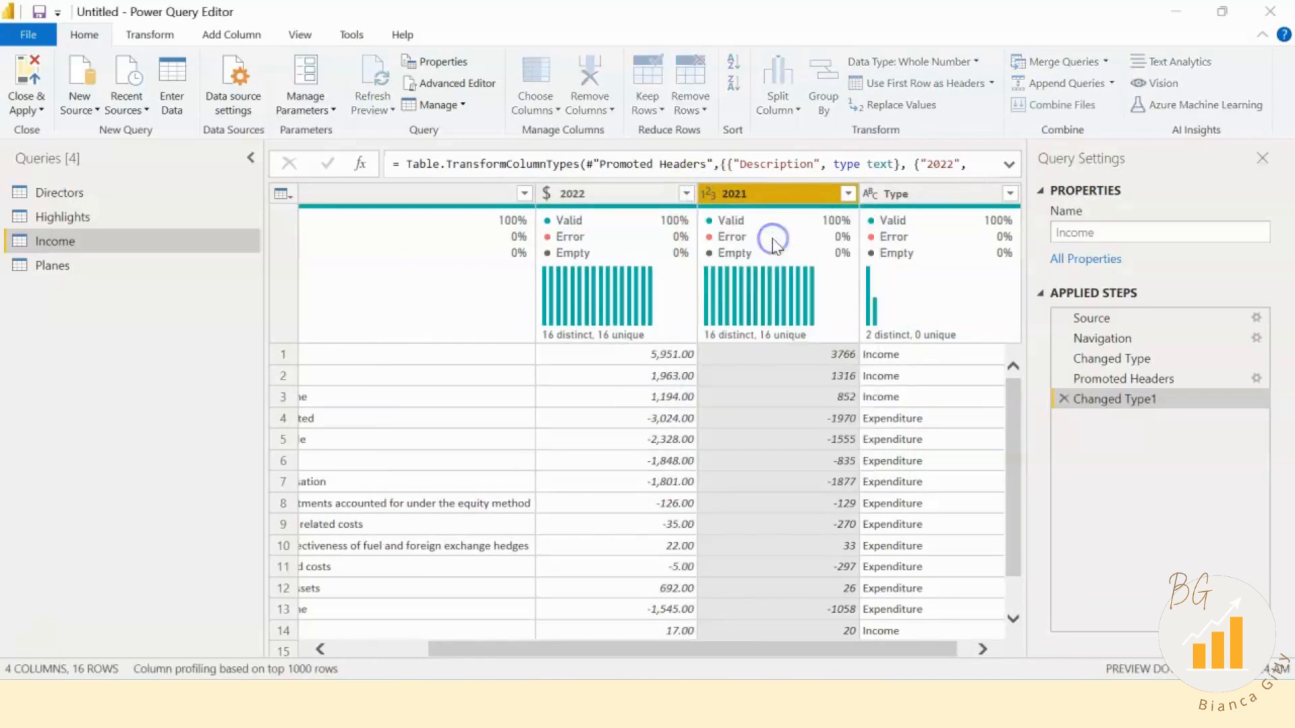
click(652, 399)
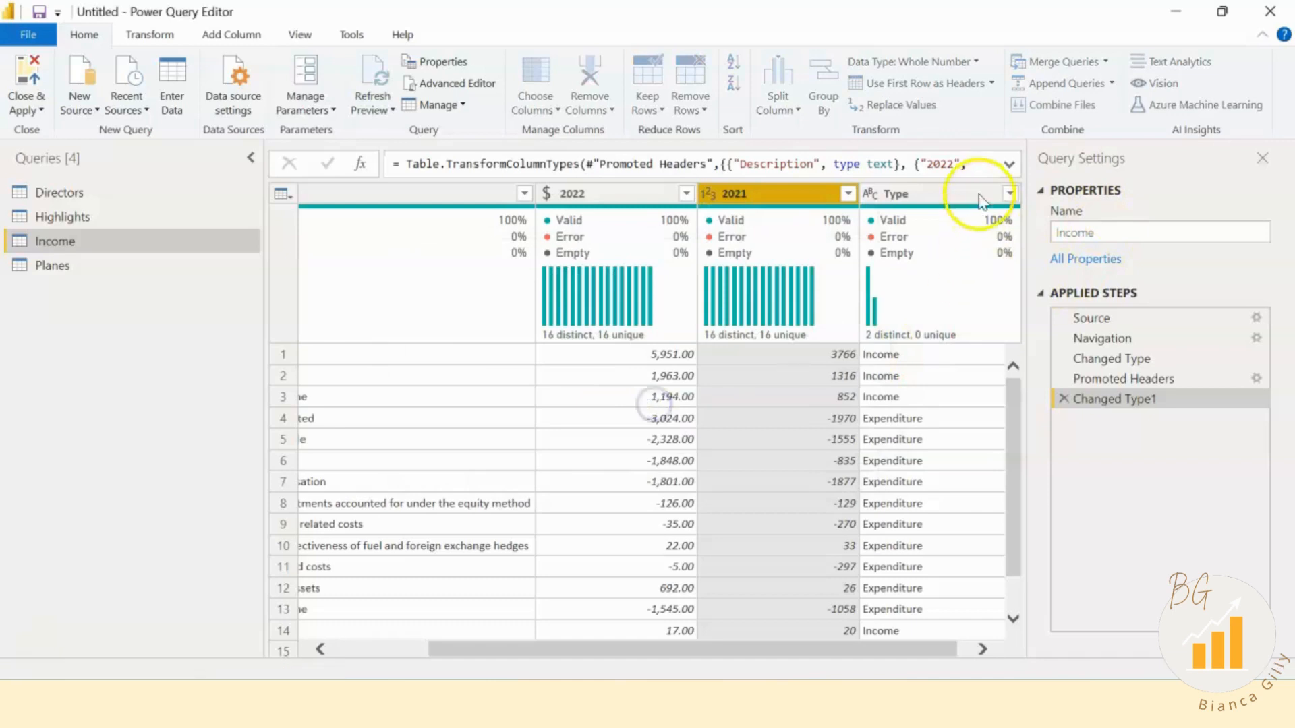
click(162, 280)
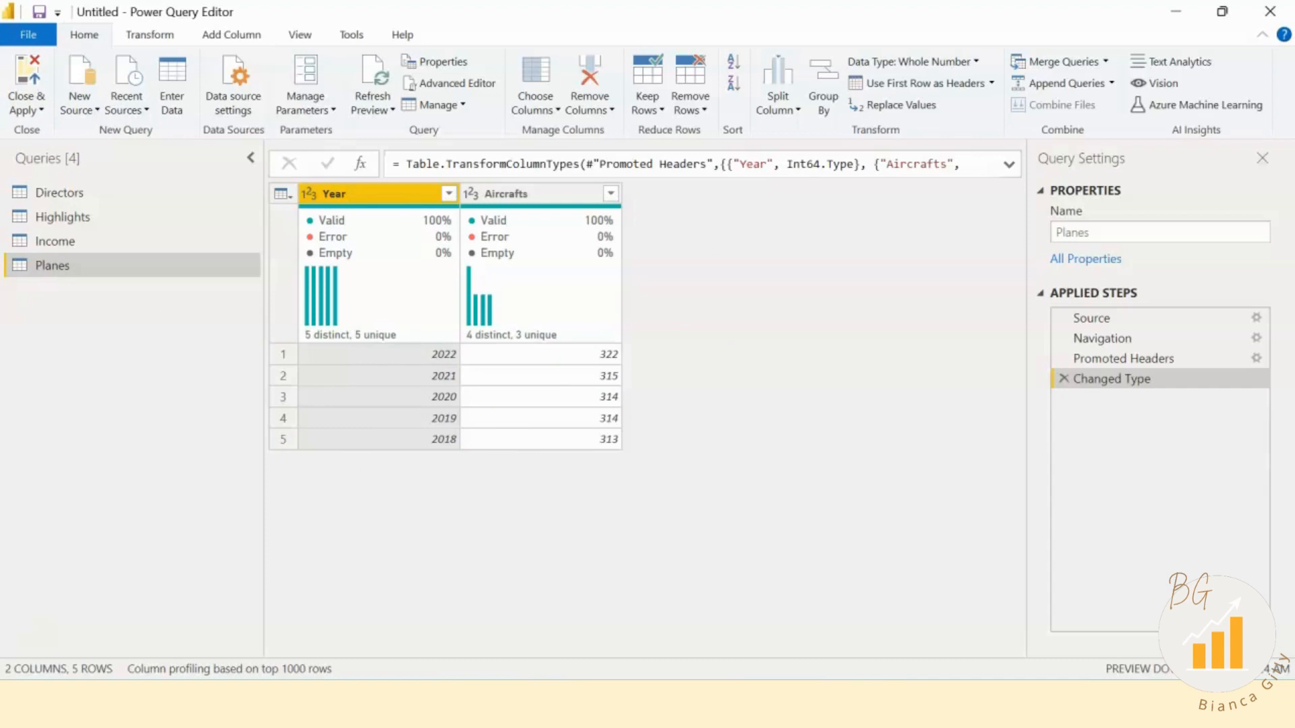
Step: Switch to File Explorer and open the ASX text file from the Desktop's Build With Me - Air Travel folder
key(alt+Tab)
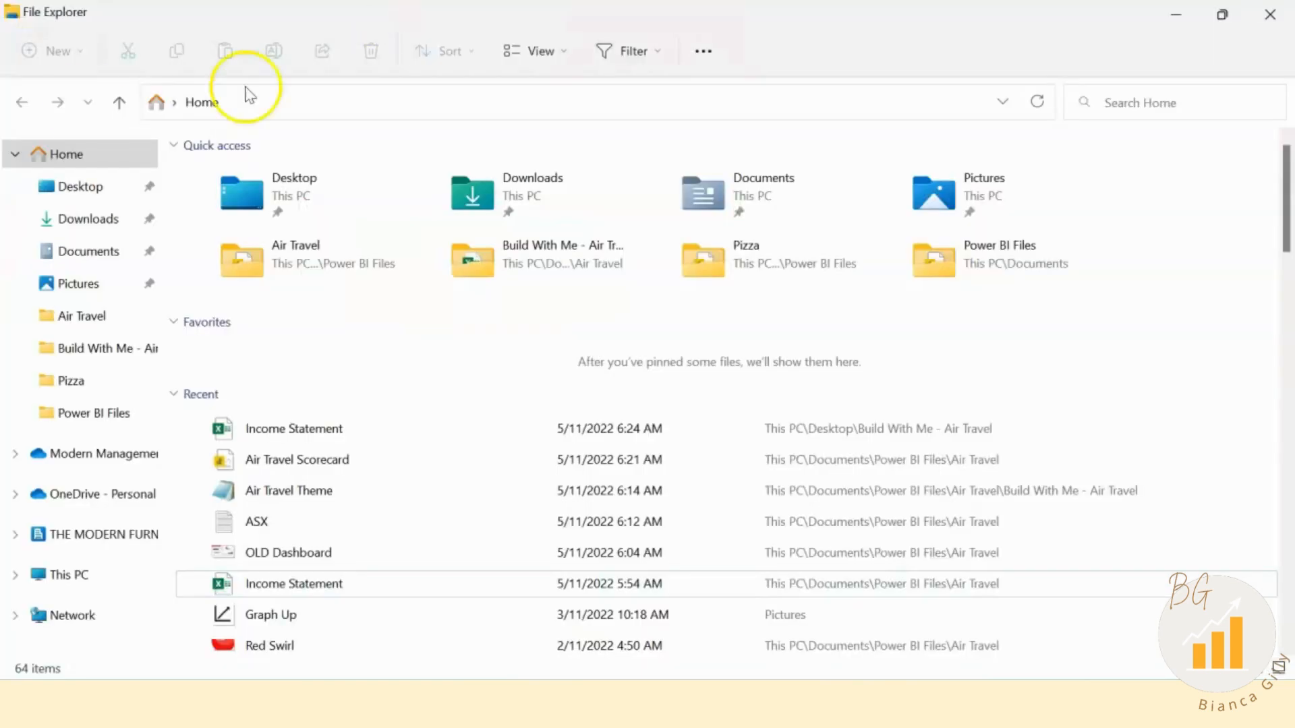
click(82, 190)
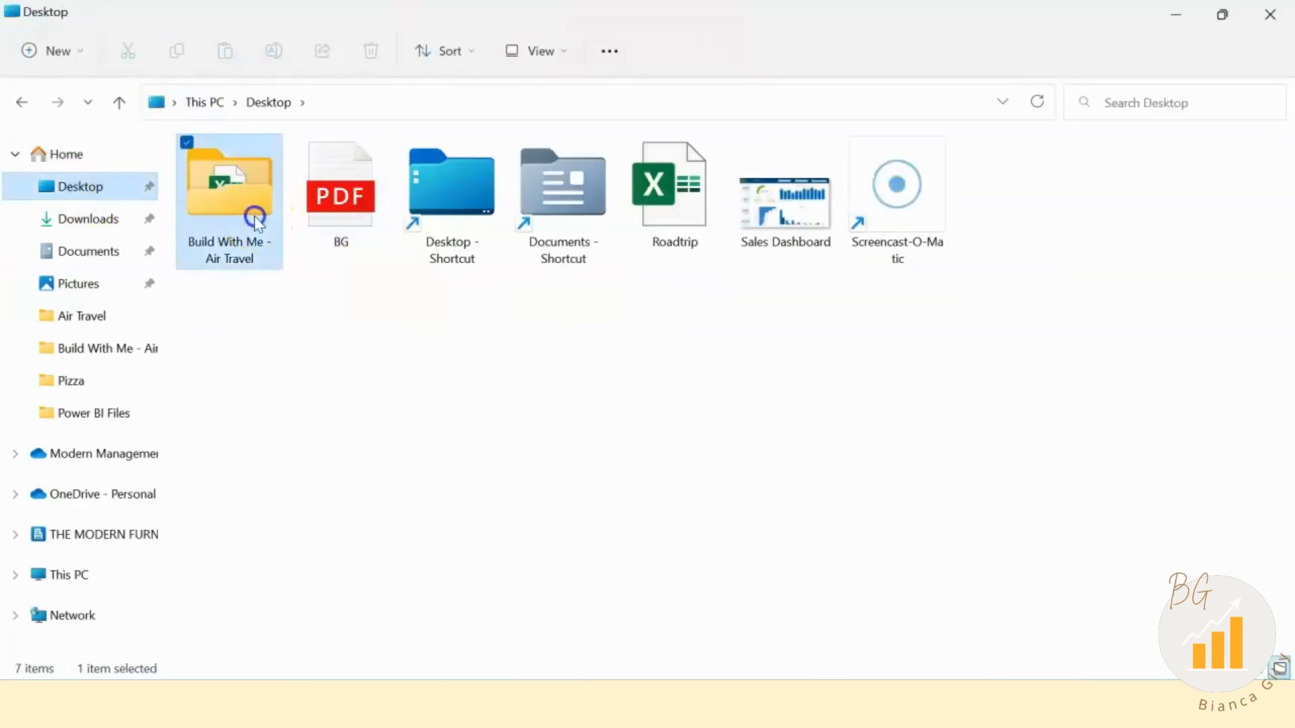
double_click(254, 216)
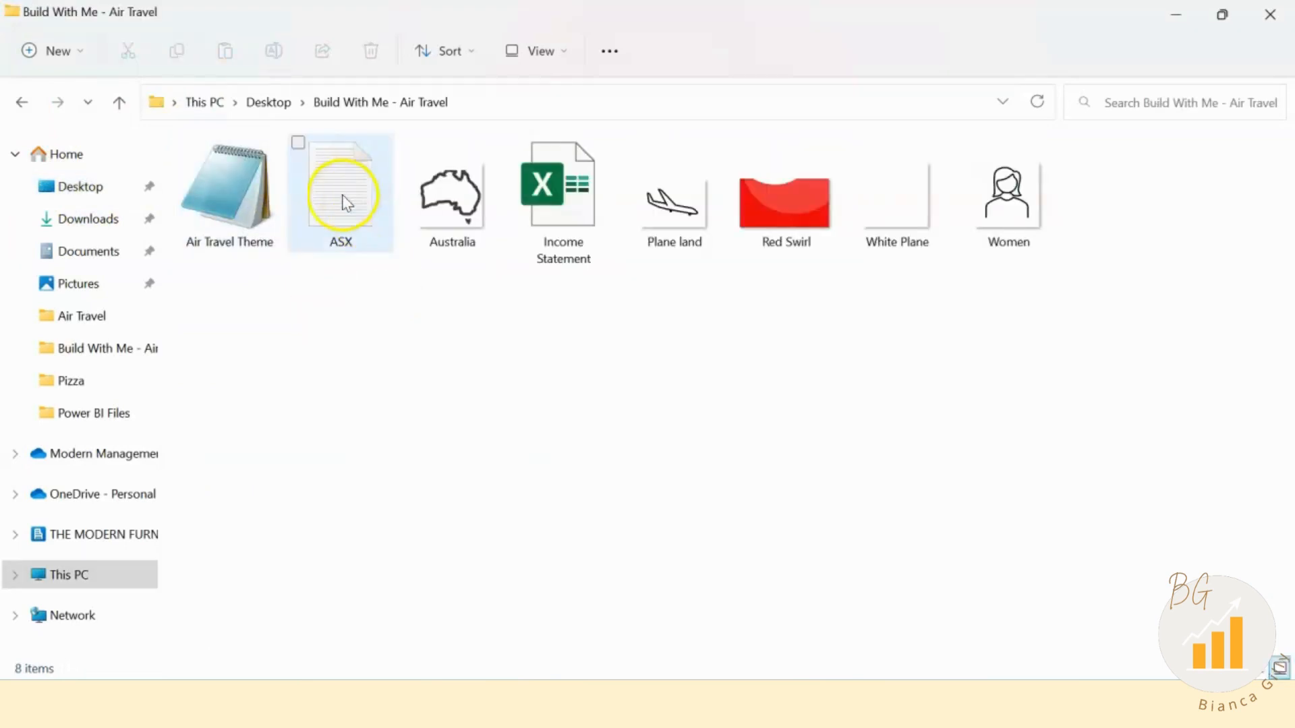
double_click(353, 175)
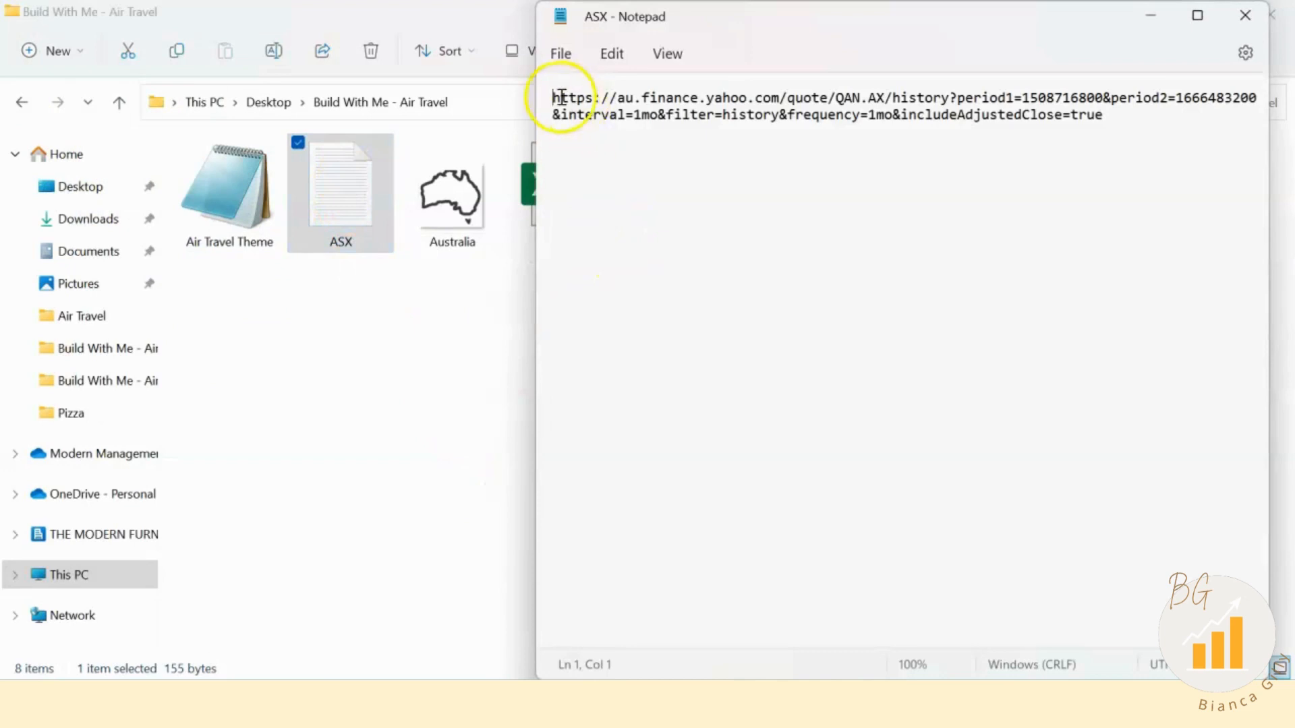
Step: Copy the whole Yahoo Finance URL from the ASX file, close File Explorer and return to Power Query Editor
key(ctrl+a)
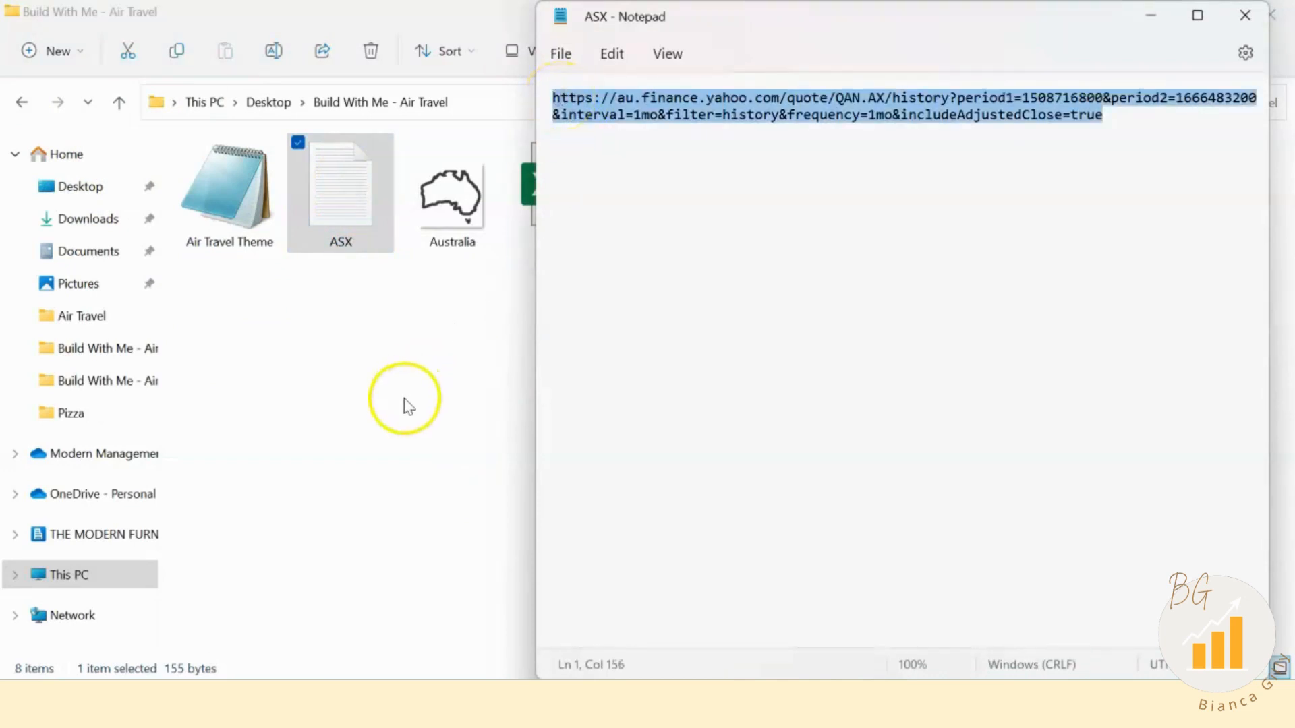
click(404, 401)
click(1266, 13)
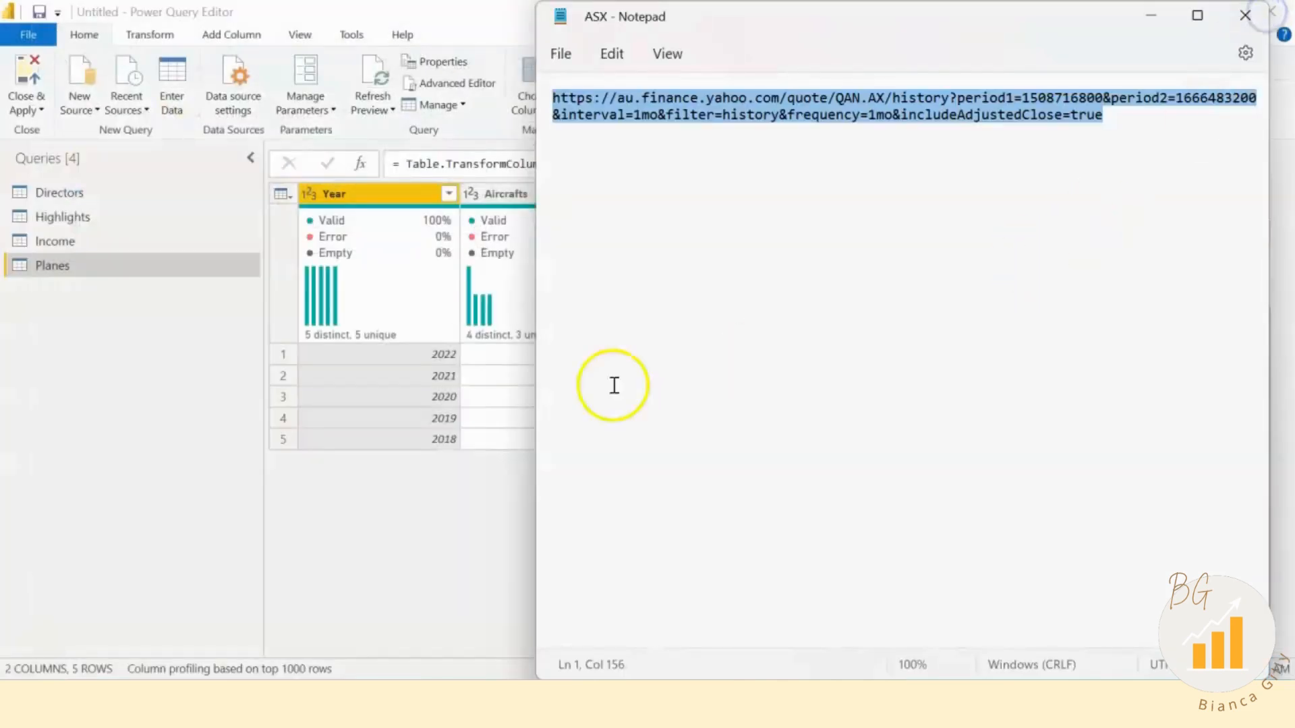
click(210, 478)
Step: Connect to a new Web data source using the copied Yahoo Finance URL
click(76, 107)
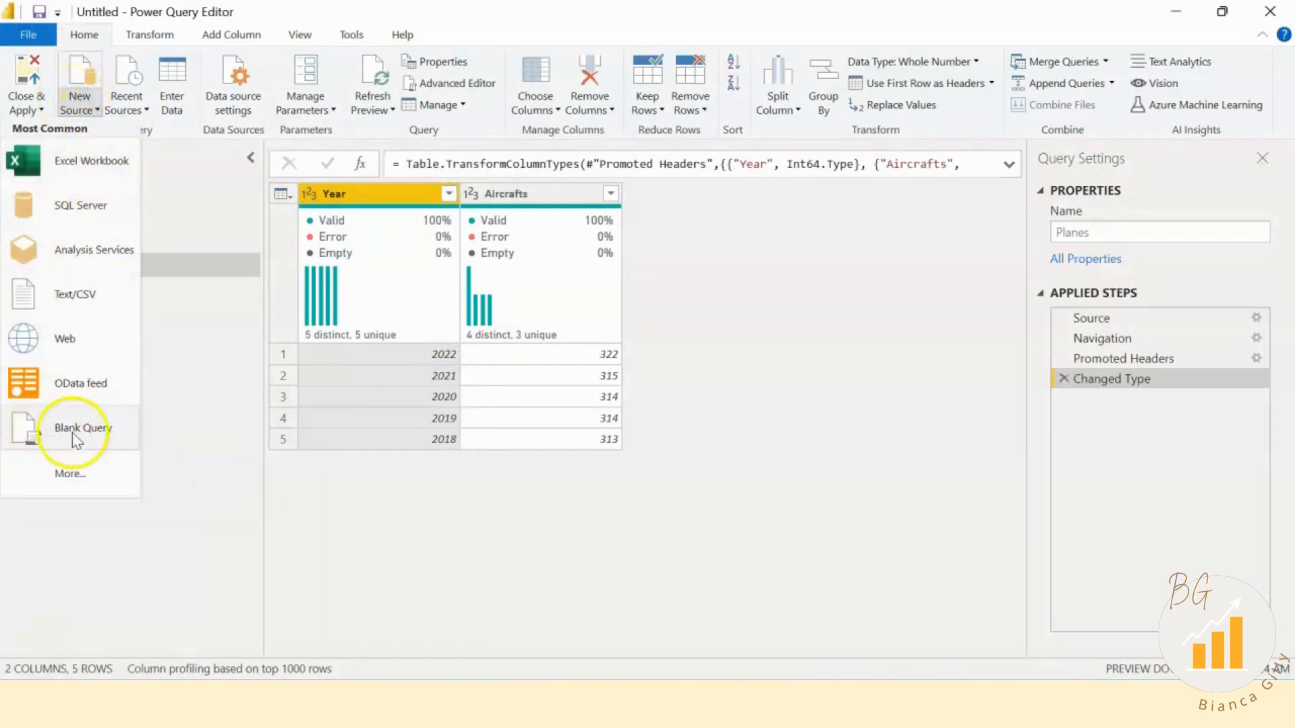
click(113, 344)
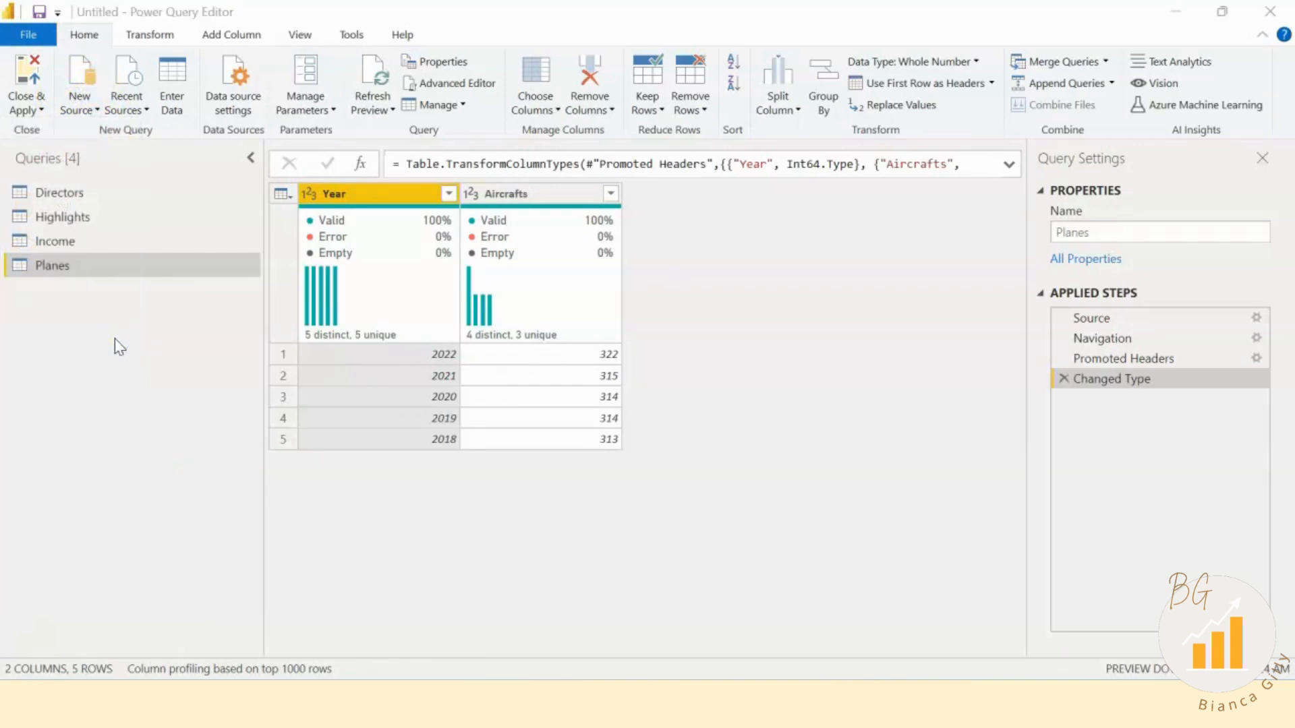
click(422, 339)
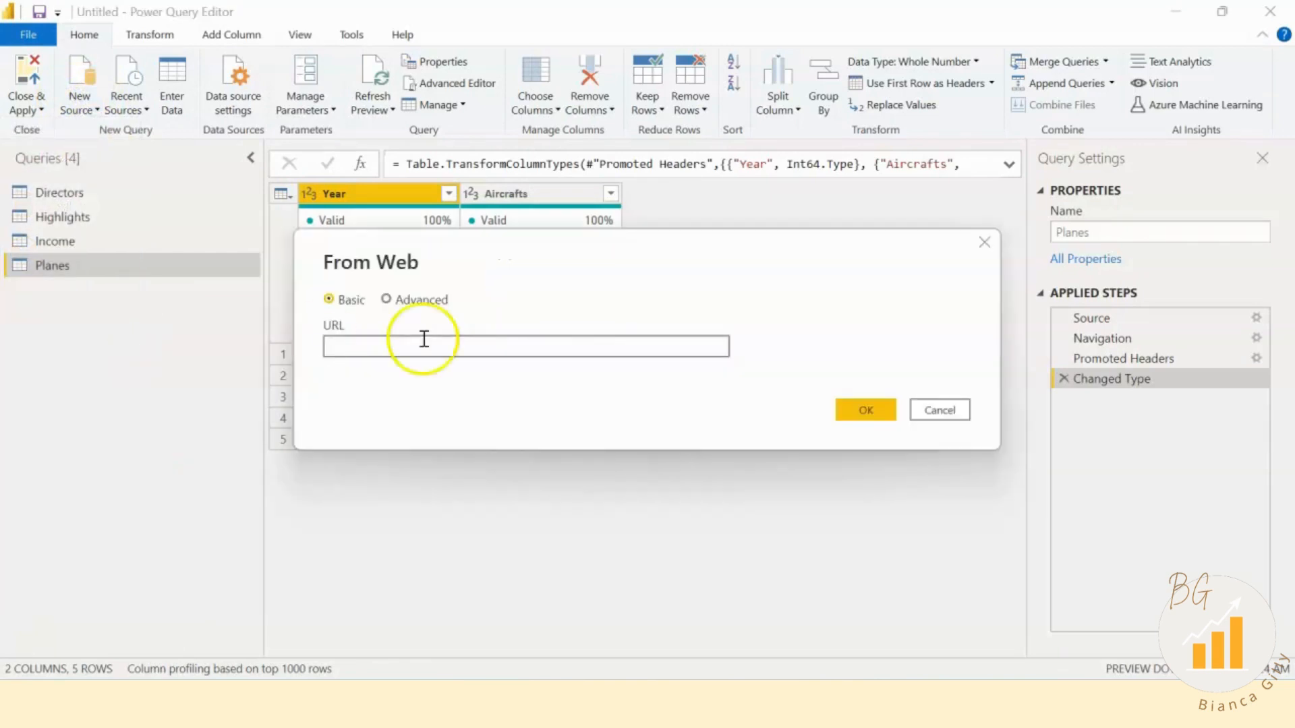
key(ctrl+v)
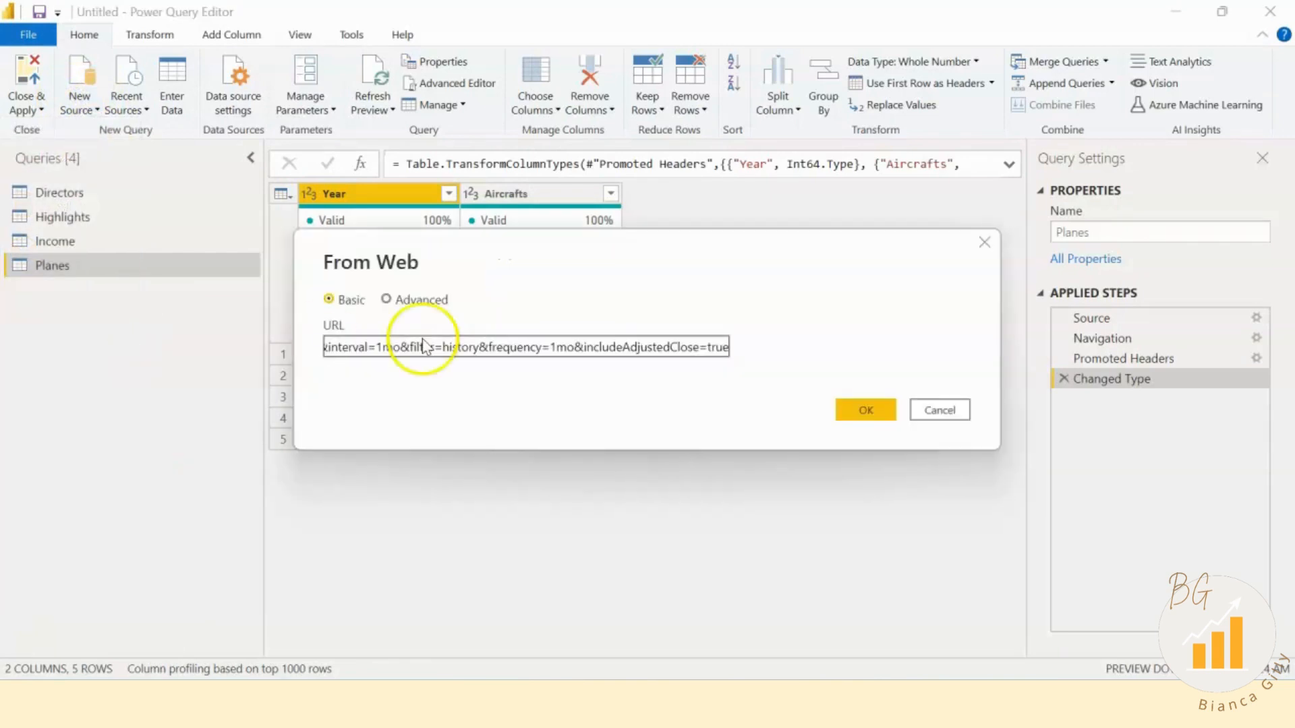
click(875, 405)
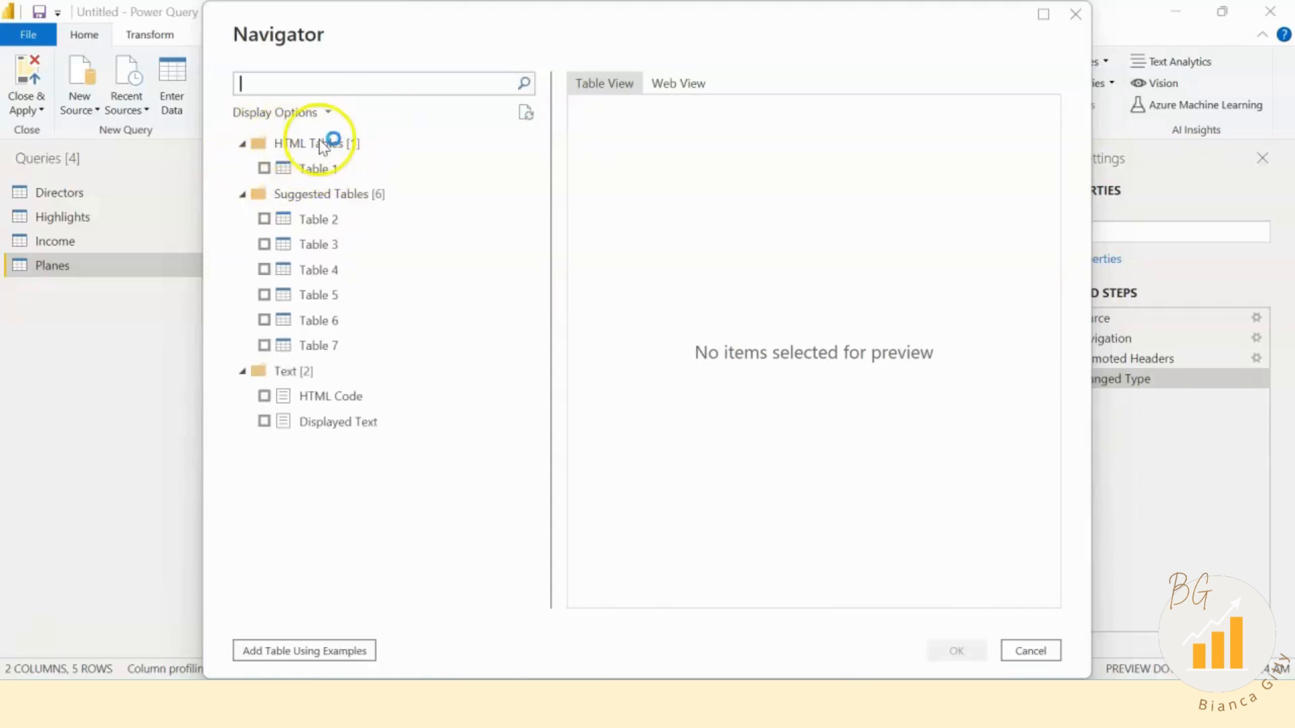
Step: Preview Table 1 from the HTML Tables group and import it as a query
click(264, 168)
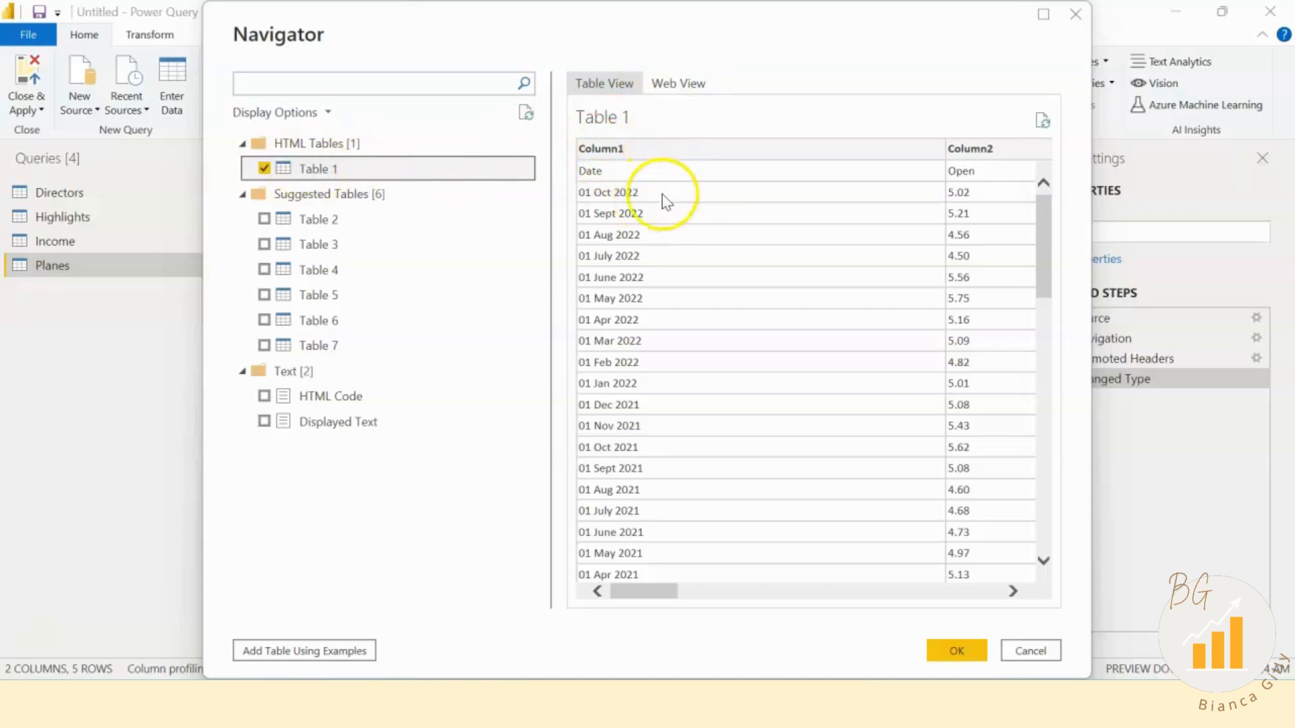
drag(658, 592, 607, 594)
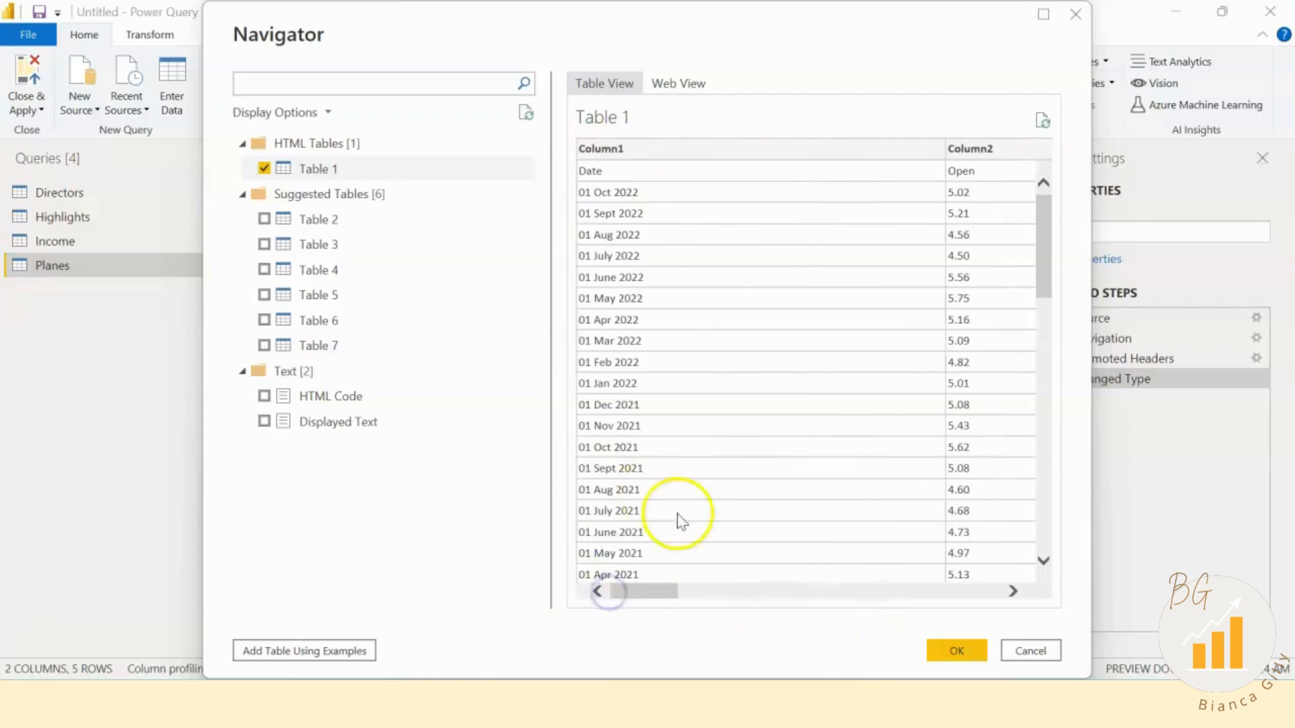
click(950, 653)
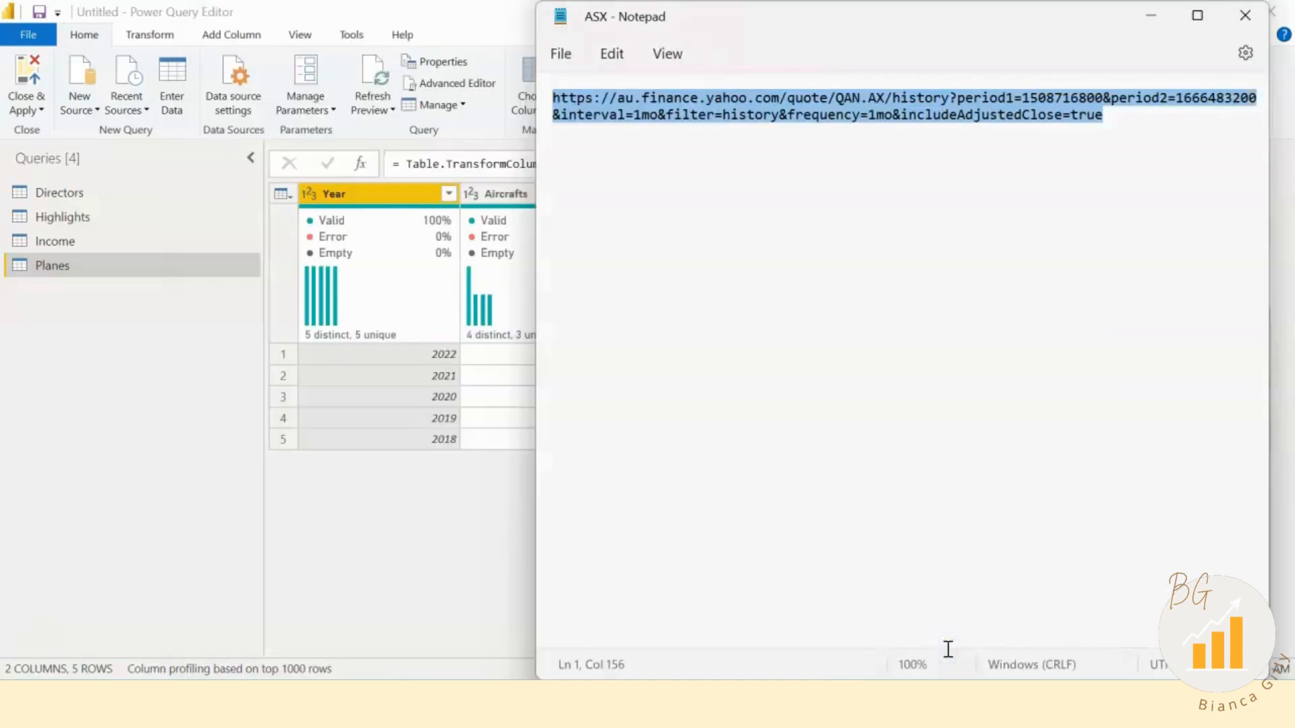
Step: Rename the imported Table 1 query to ASX Share Price and promote its first row to column headers
click(54, 290)
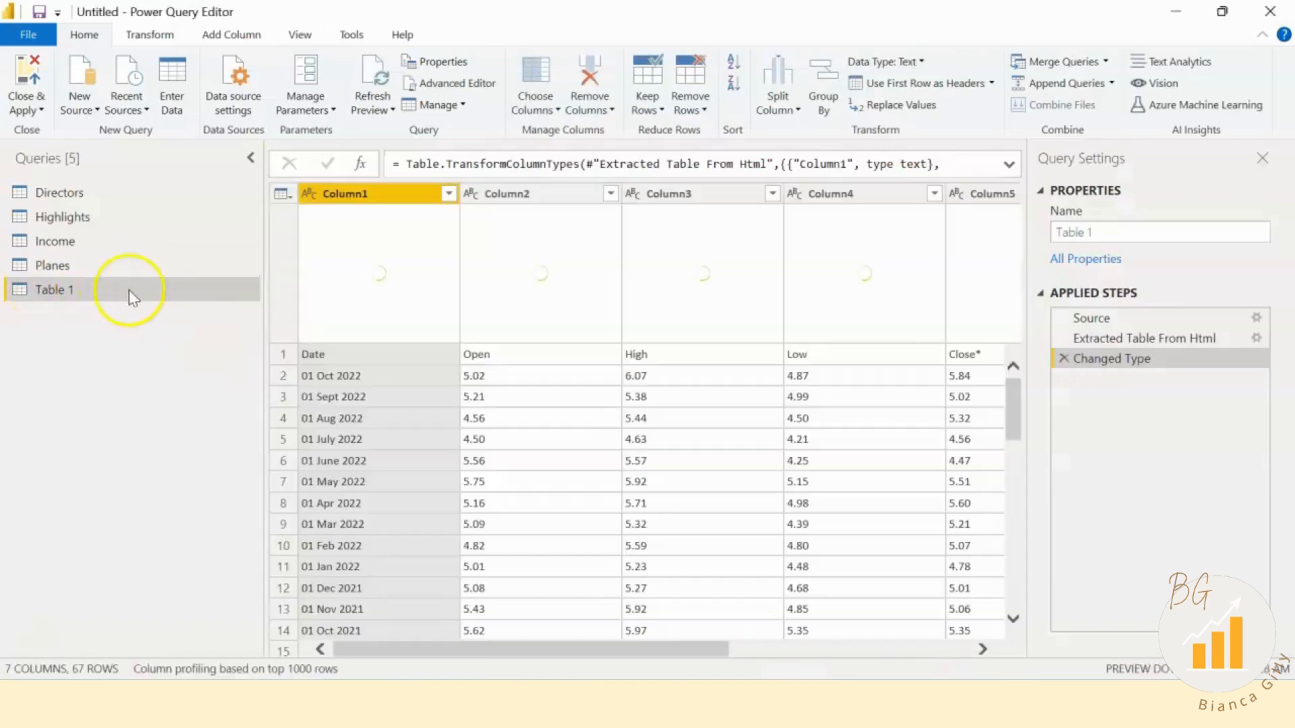
double_click(130, 290)
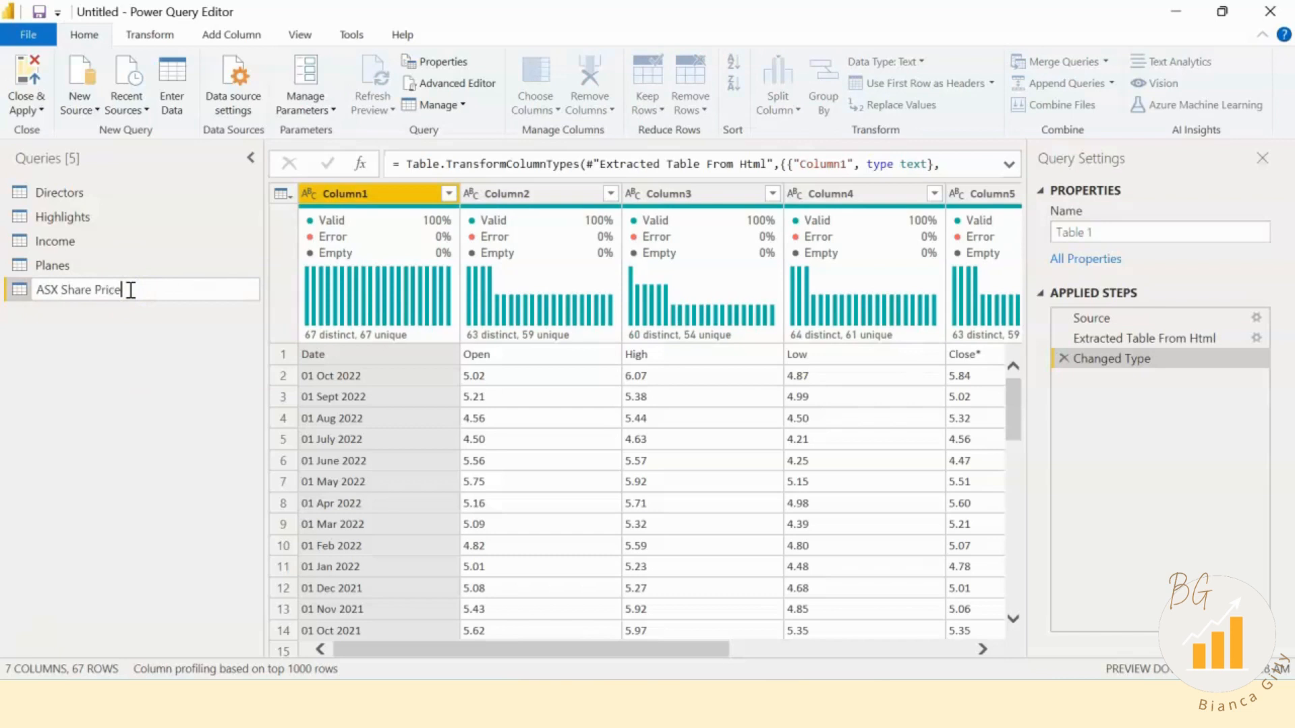
key(Return)
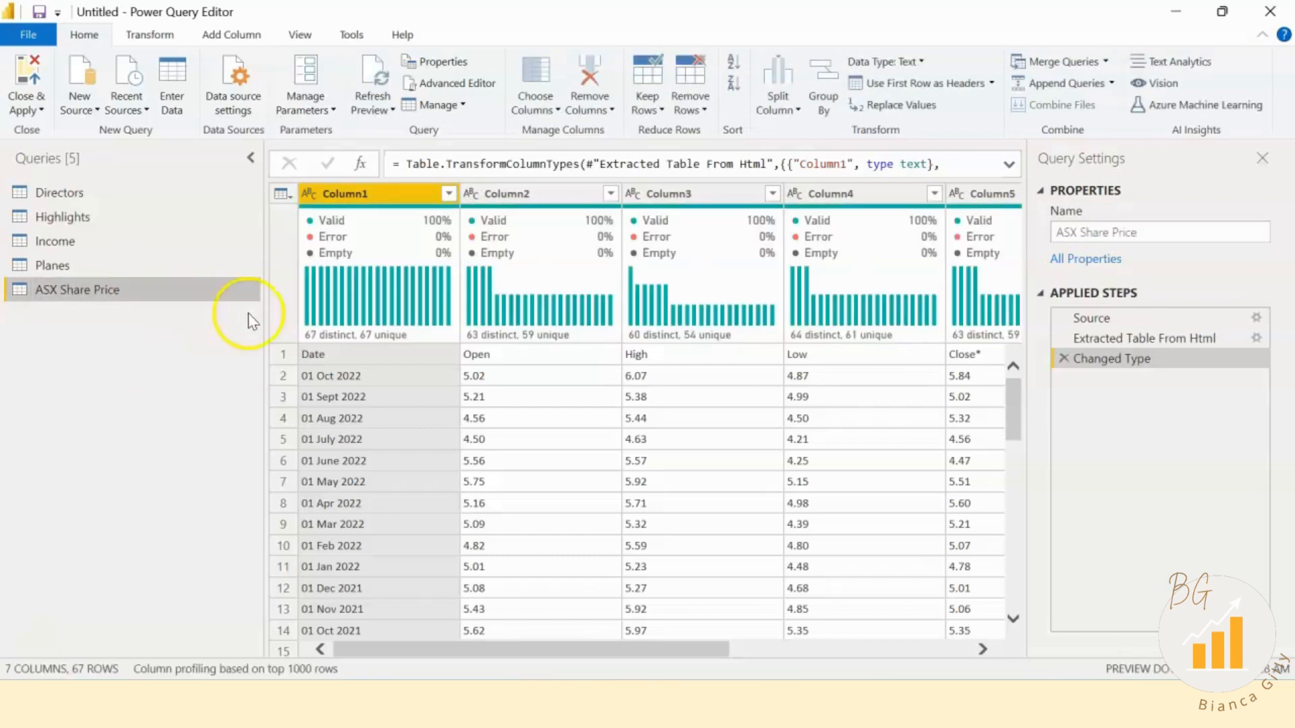
click(283, 354)
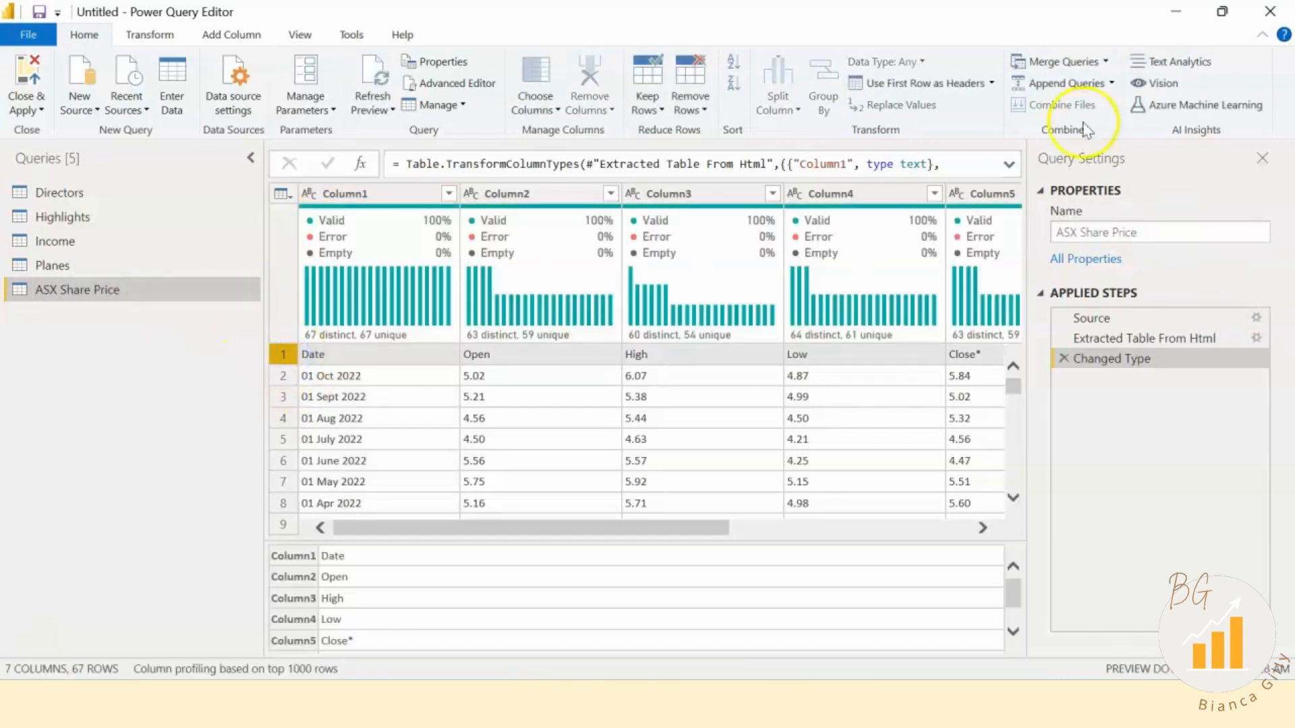
click(958, 84)
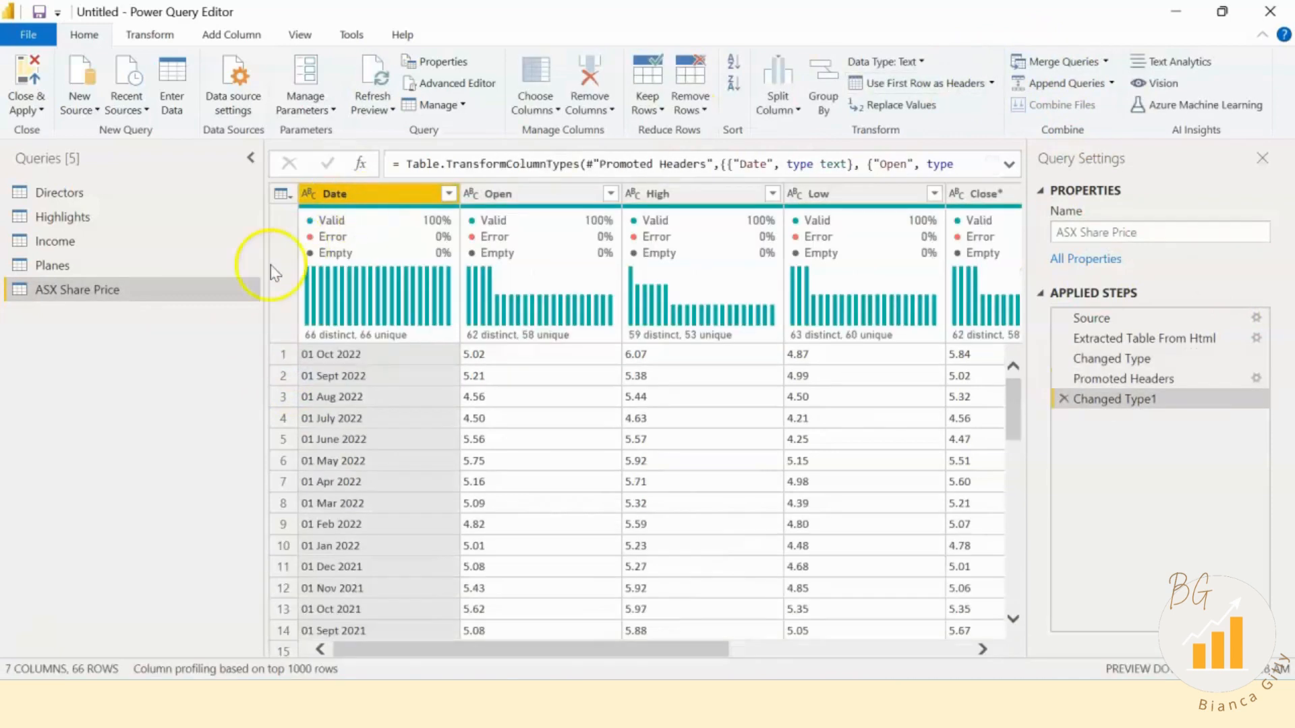
Step: Remove all columns of the ASX Share Price query other than Date and Close*
mouse_move(514, 214)
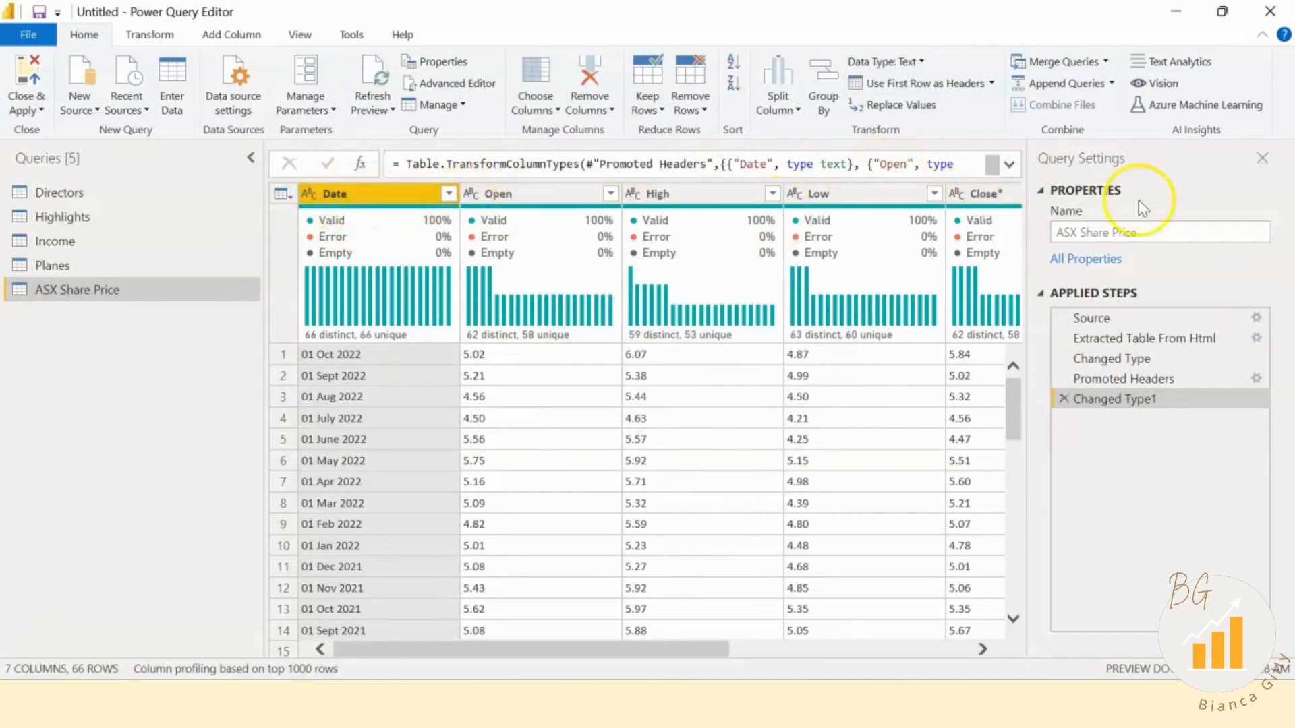
ctrl+click(1000, 191)
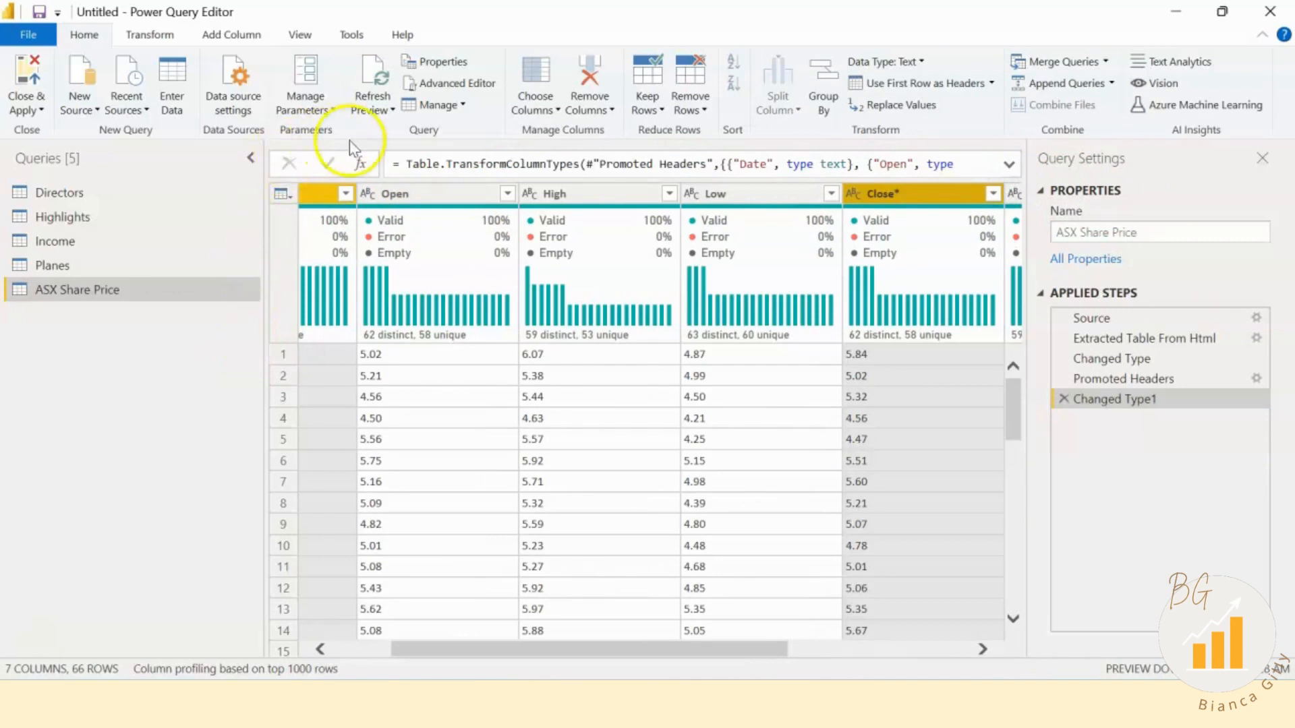
click(585, 110)
click(575, 151)
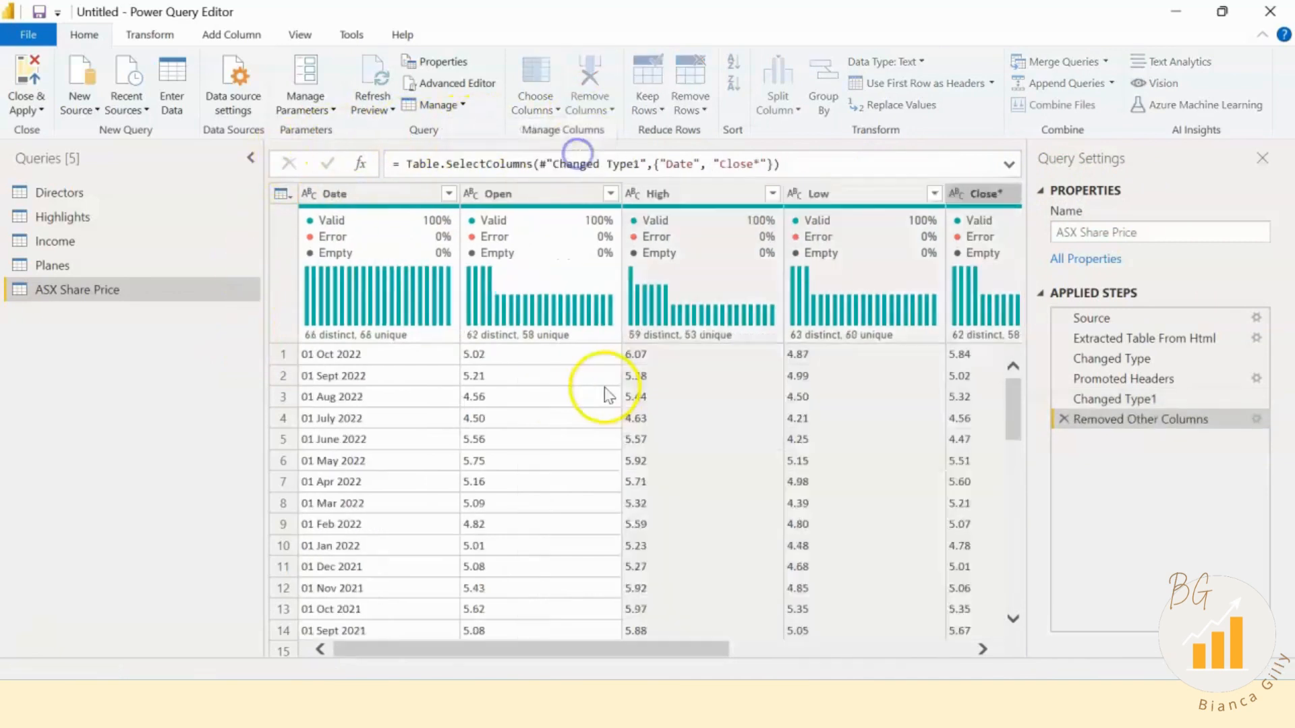
Step: Try to change the ASX Share Price query's Date column to the Date type, and remove that conversion
click(308, 194)
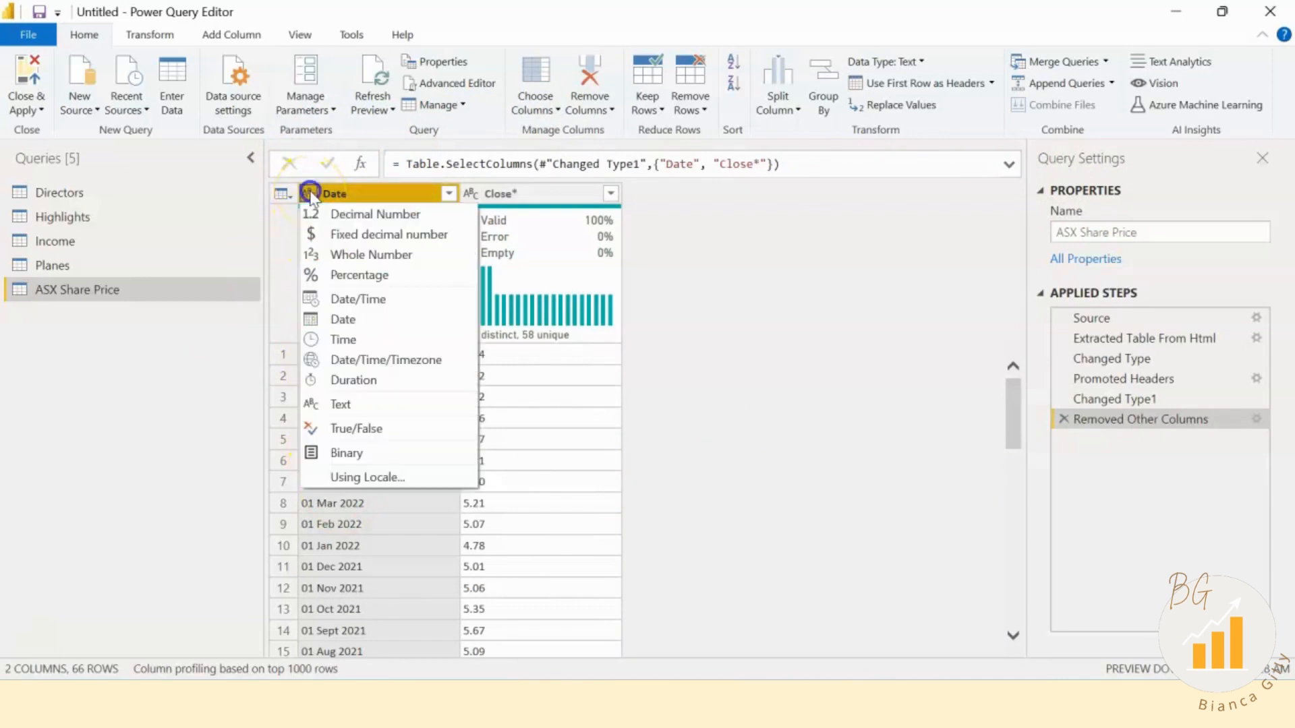
click(341, 319)
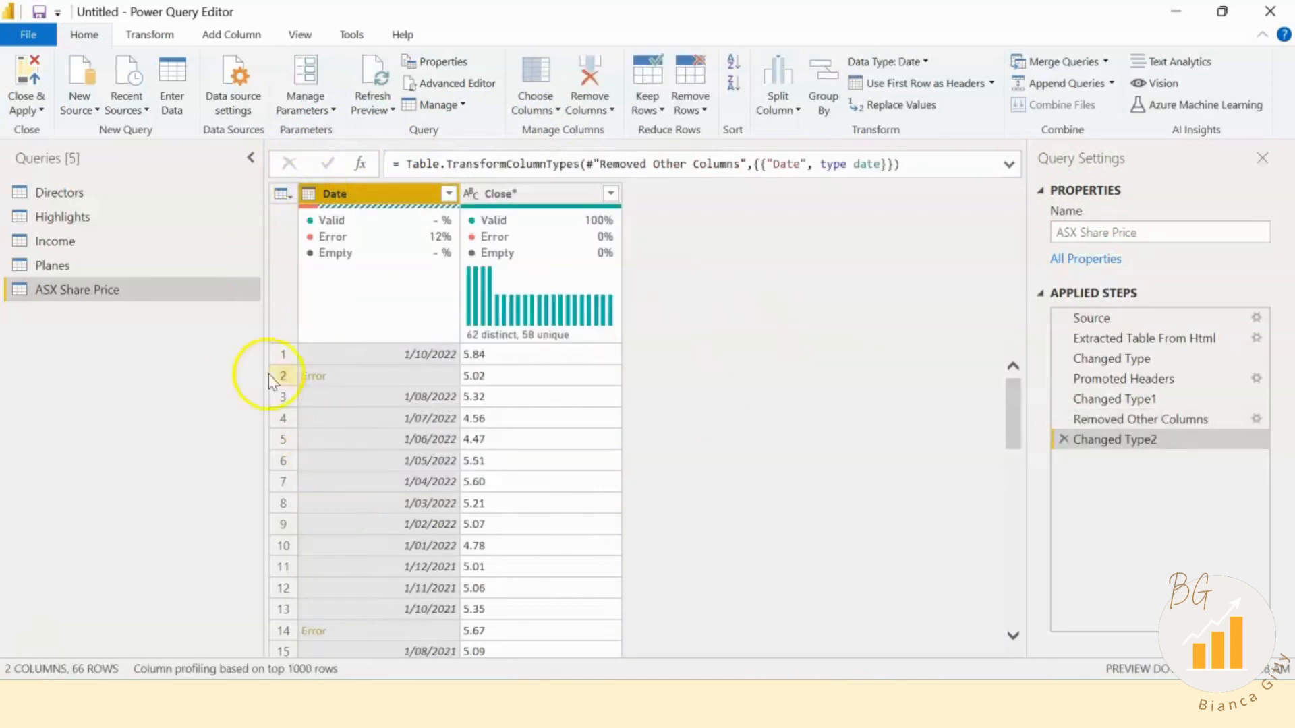
click(1113, 419)
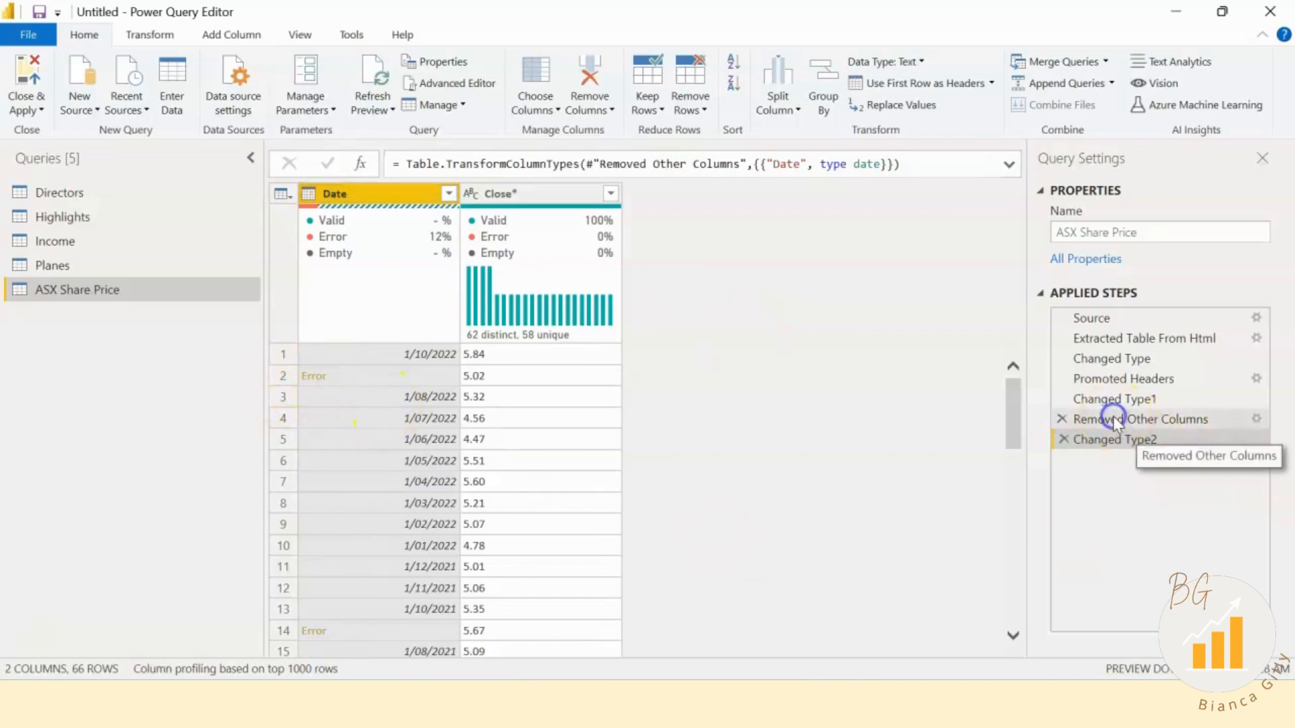
click(1133, 439)
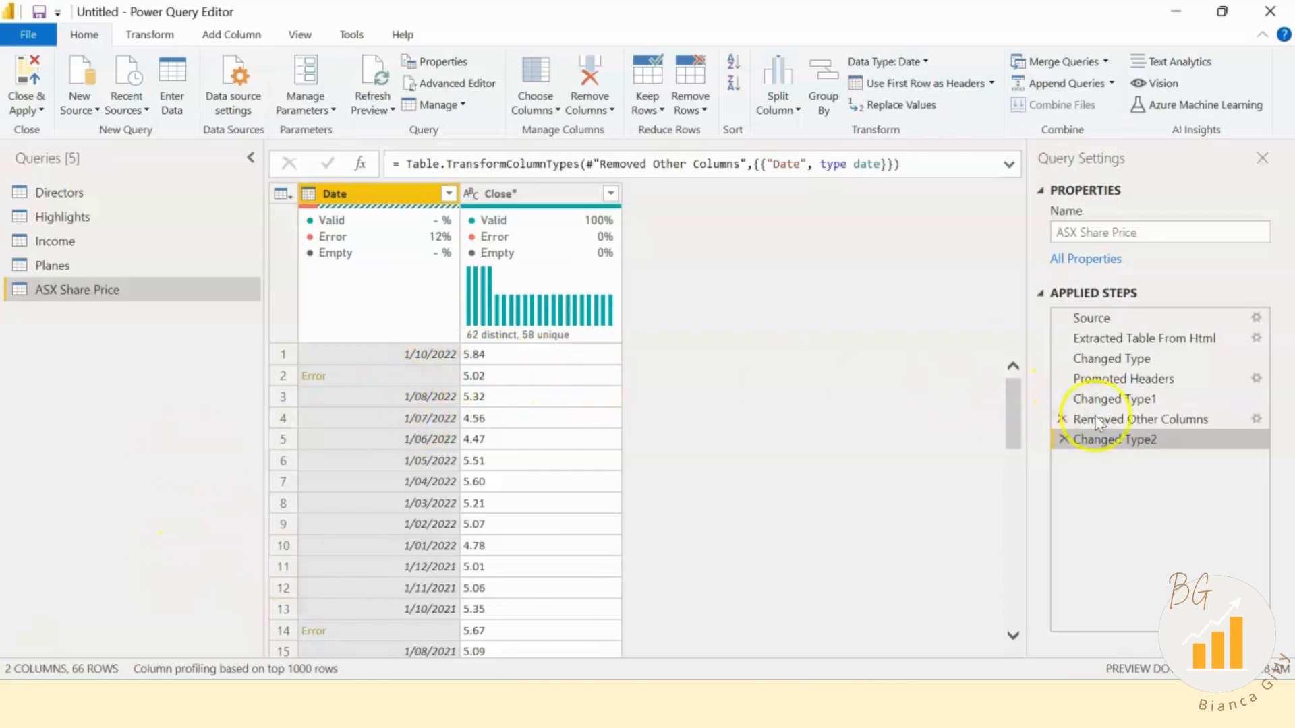
click(1147, 419)
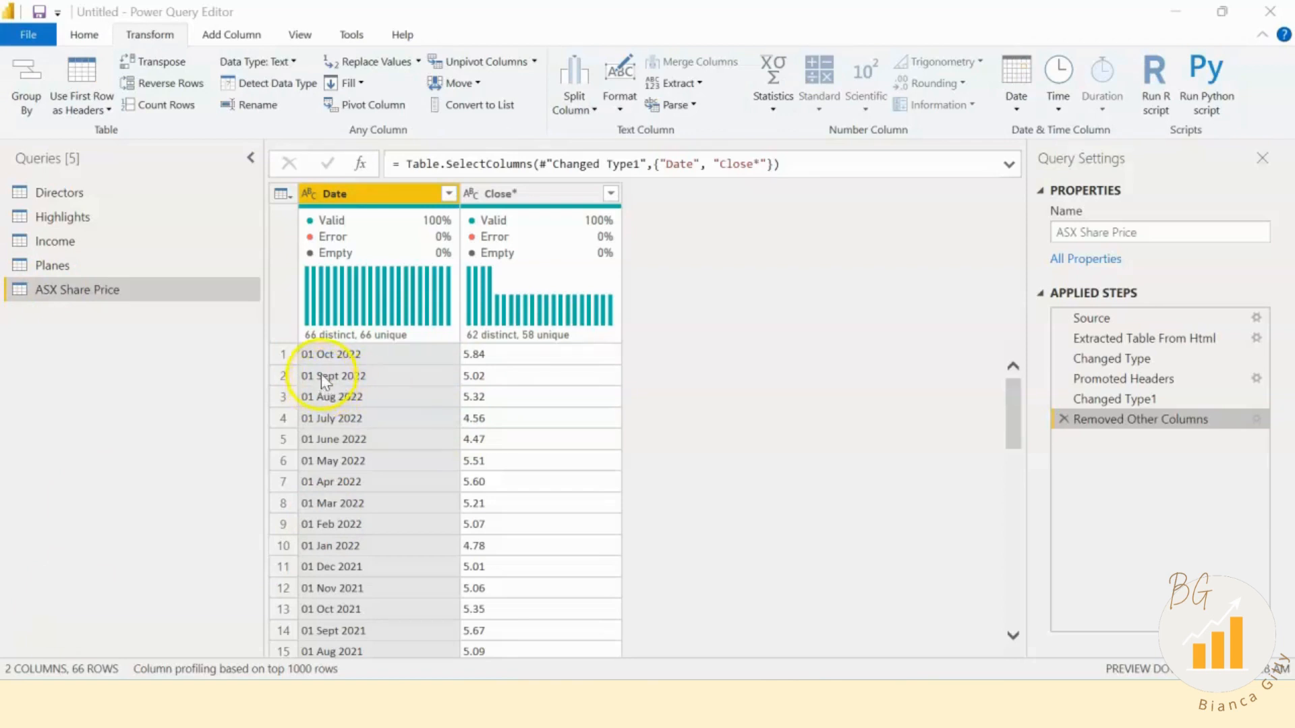
Step: Replace the text Sept with Sep in the ASX Share Price query's Date column
click(378, 381)
right_click(379, 381)
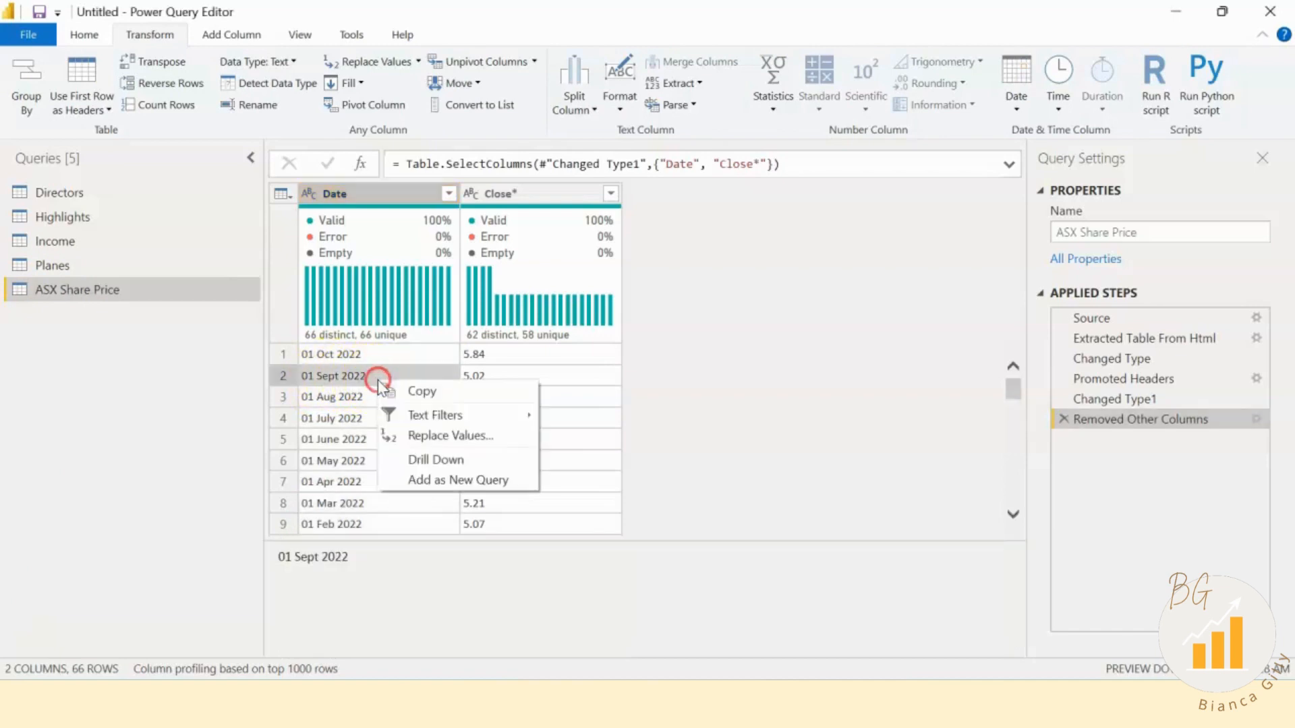
click(466, 436)
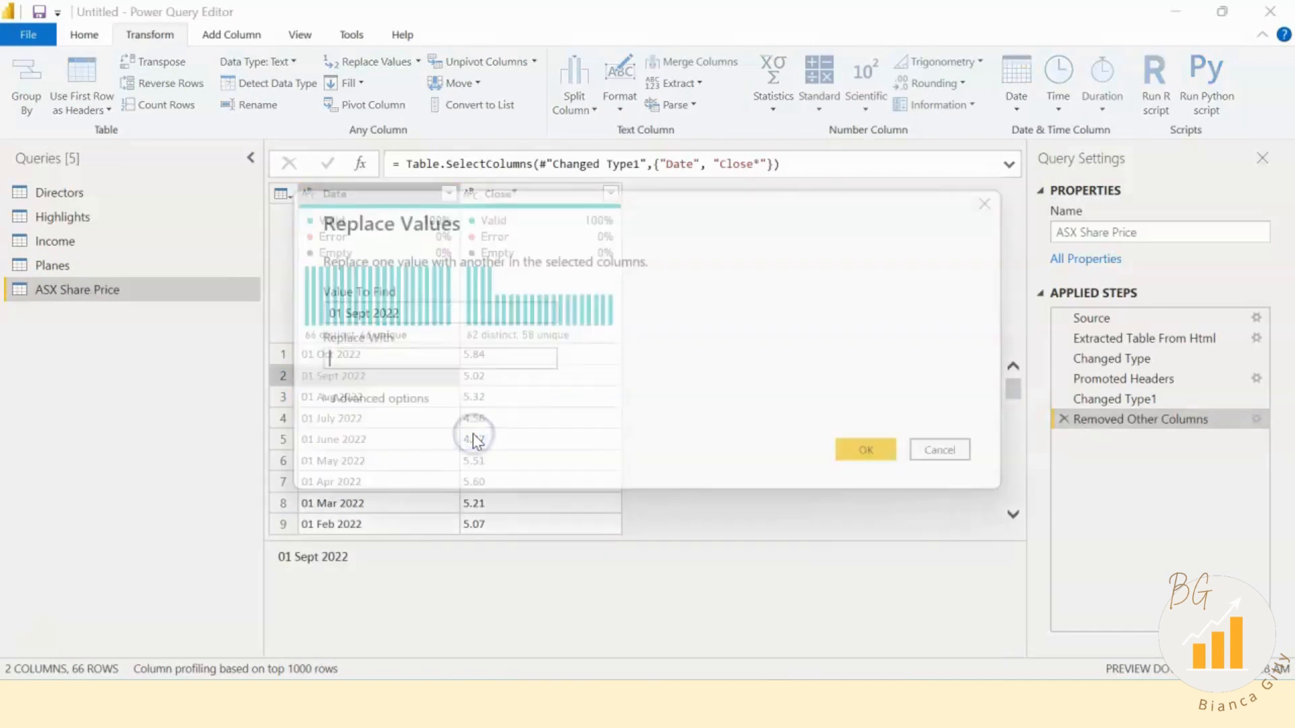
double_click(394, 312)
key(BackSpace)
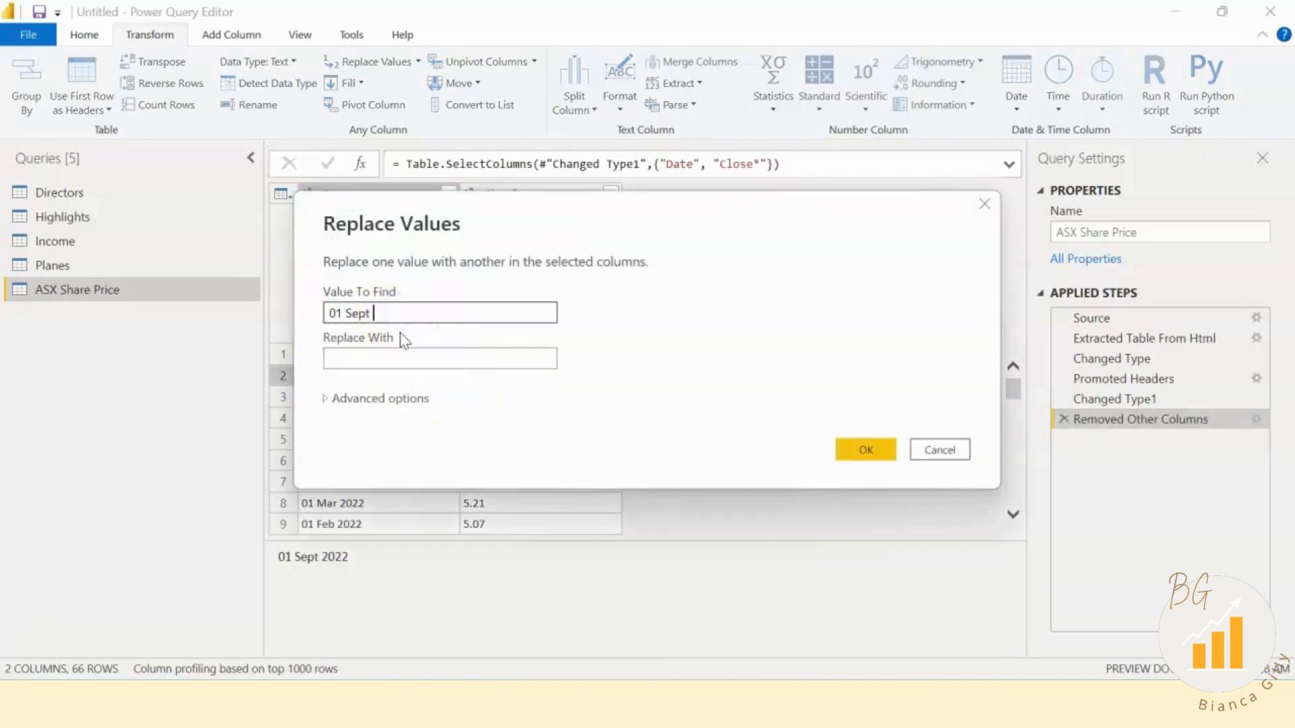
double_click(335, 314)
key(BackSpace)
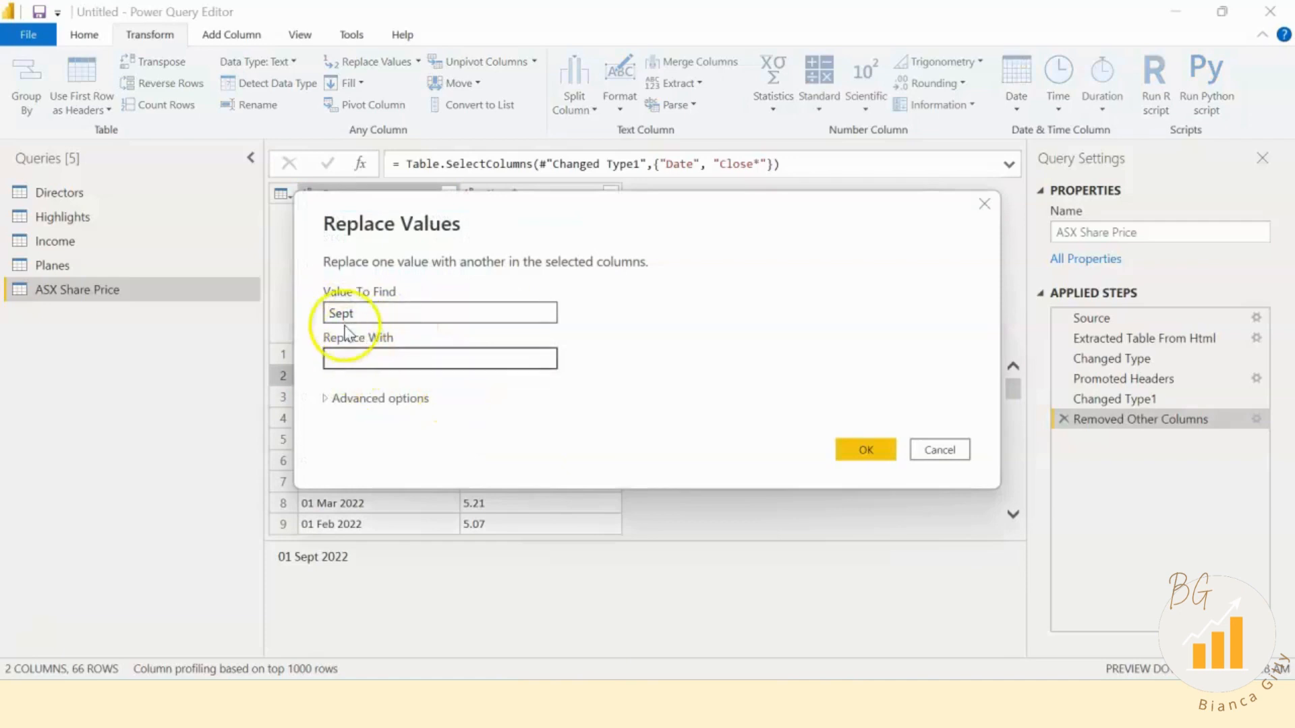
click(366, 351)
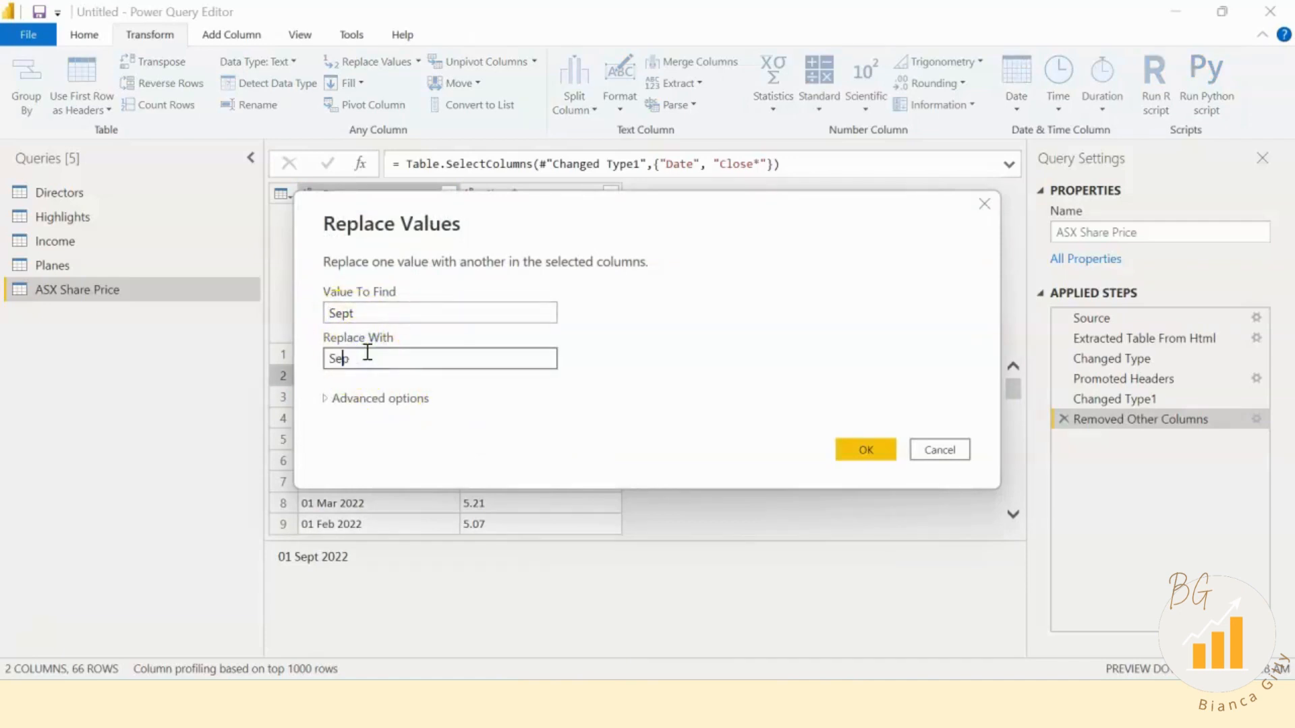
click(868, 450)
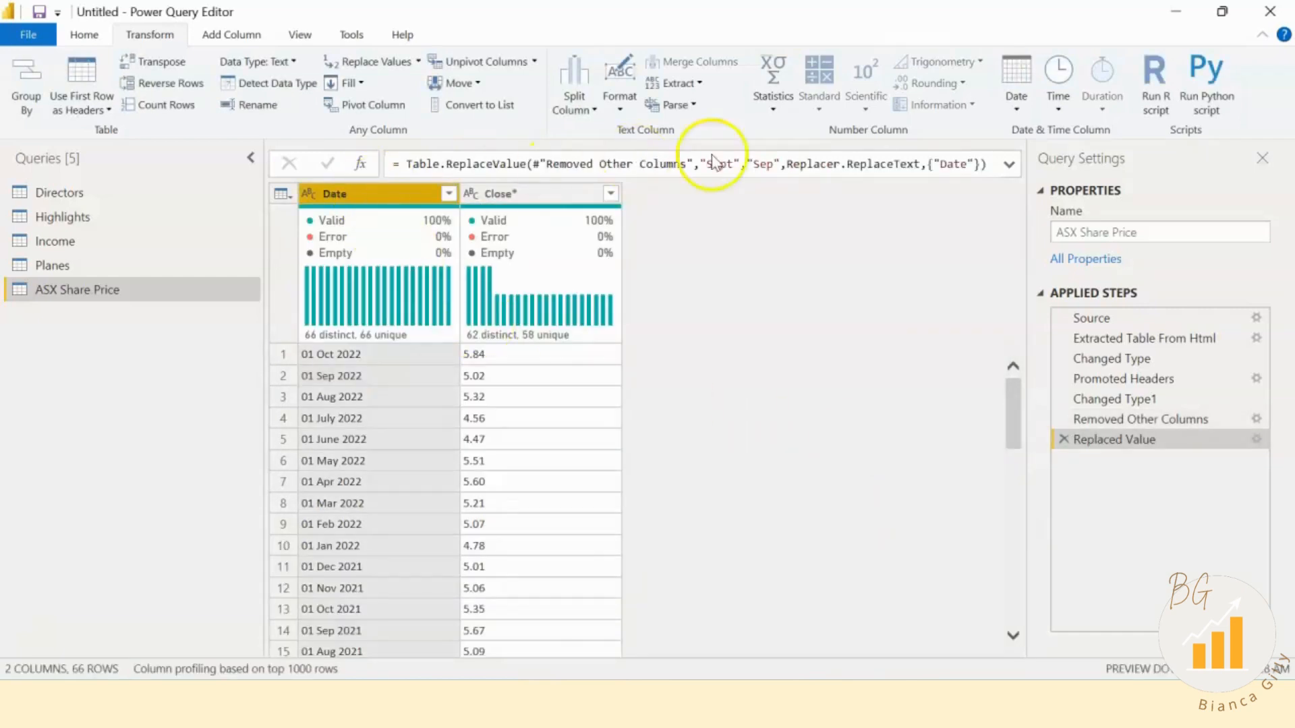
Step: Parse the Date column's text values into dates and look through the converted rows
click(1016, 86)
click(934, 174)
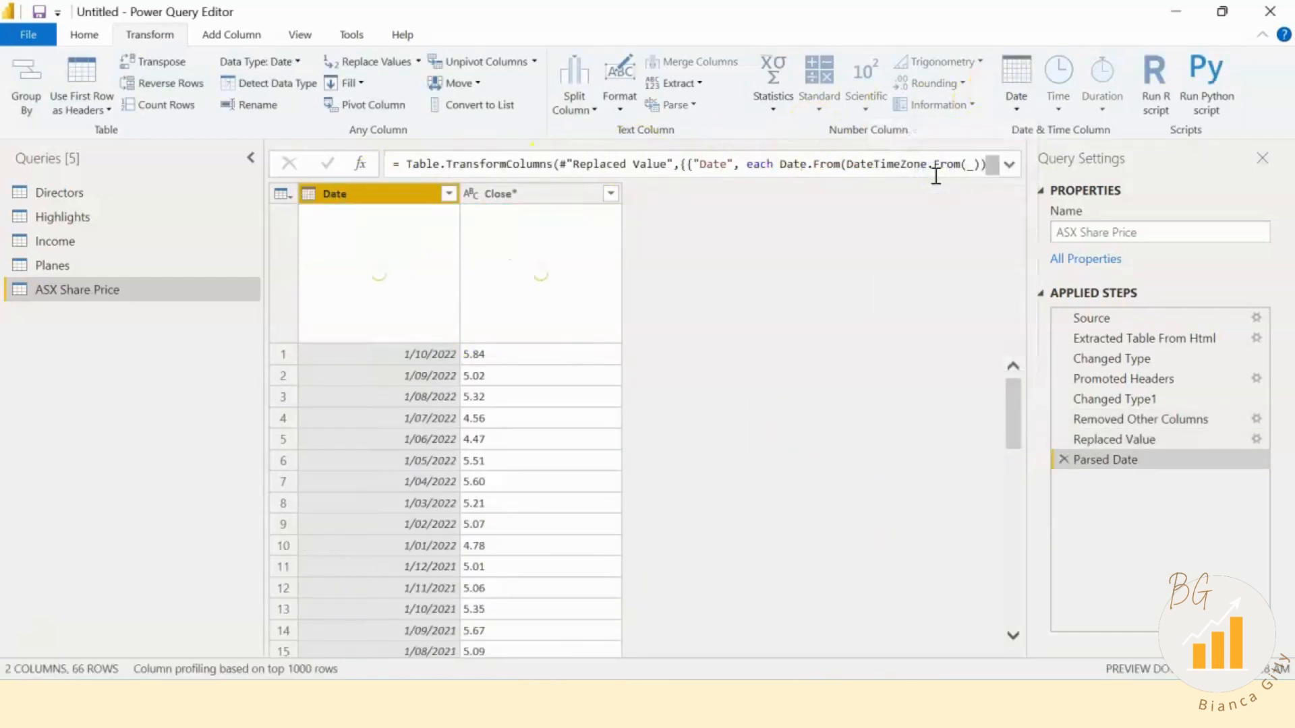
scroll(495, 415, down, 1)
scroll(492, 413, down, 3)
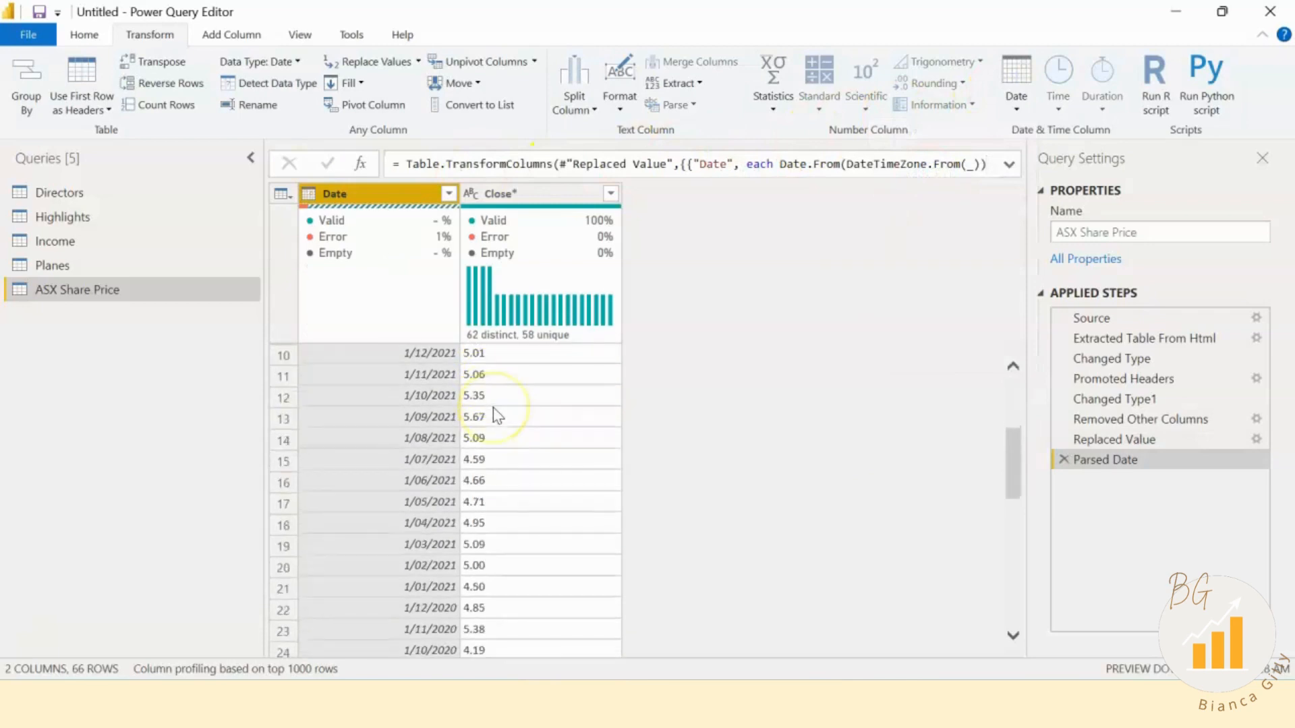
scroll(491, 413, up, 3)
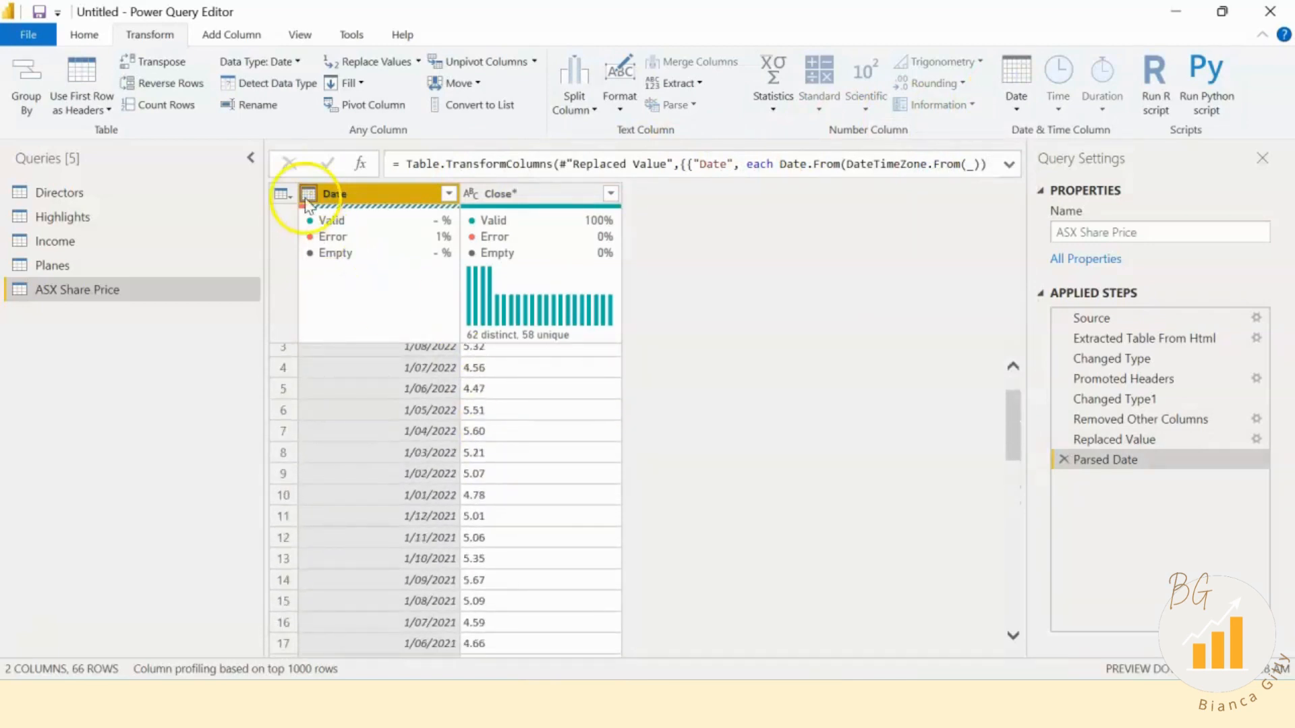
Step: Locate the row causing the Date column's error and filter out its "*Close price adjusted for splits" footnote through the Close* column
mouse_move(311, 241)
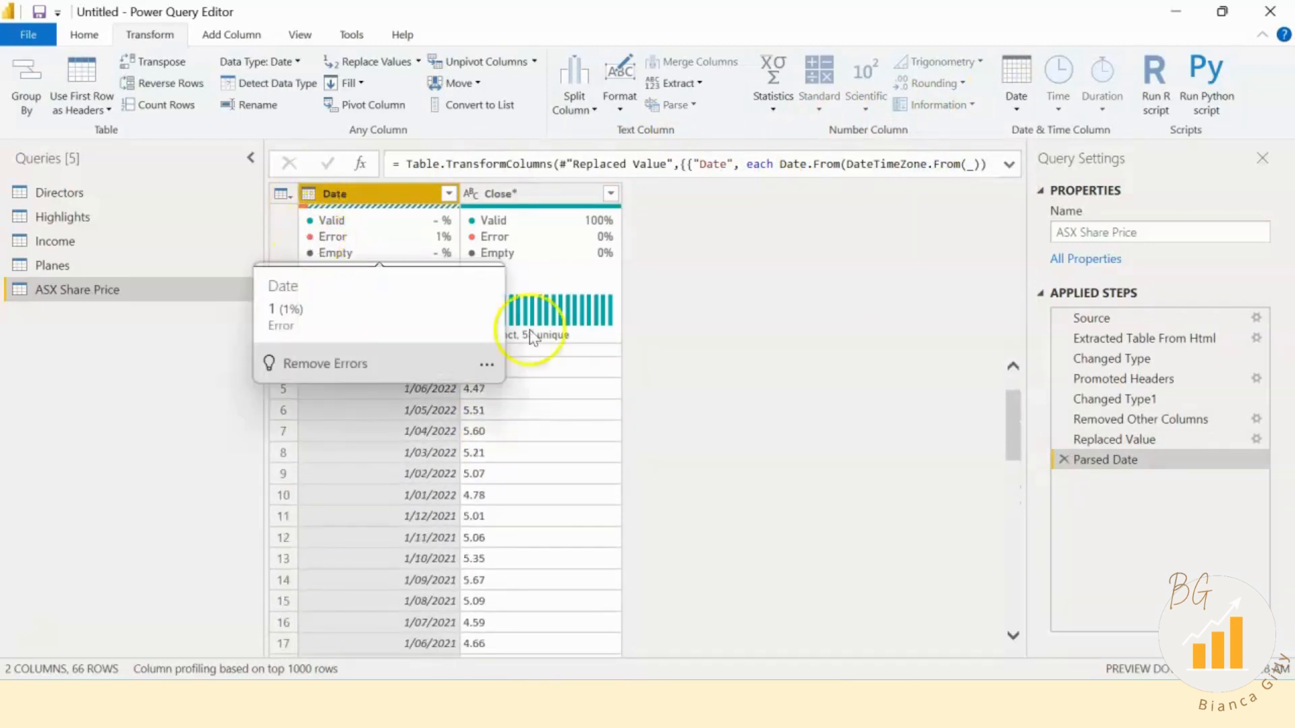
scroll(521, 580, down, 1)
scroll(522, 579, down, 15)
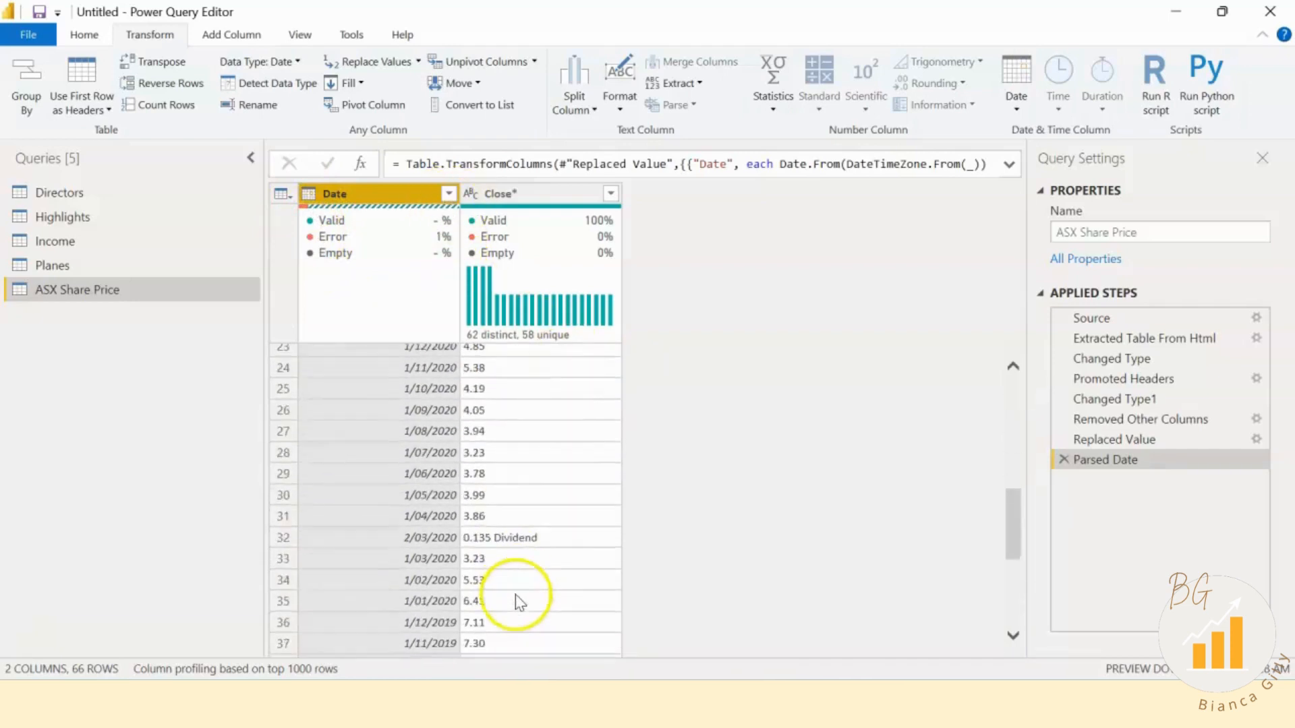
click(434, 646)
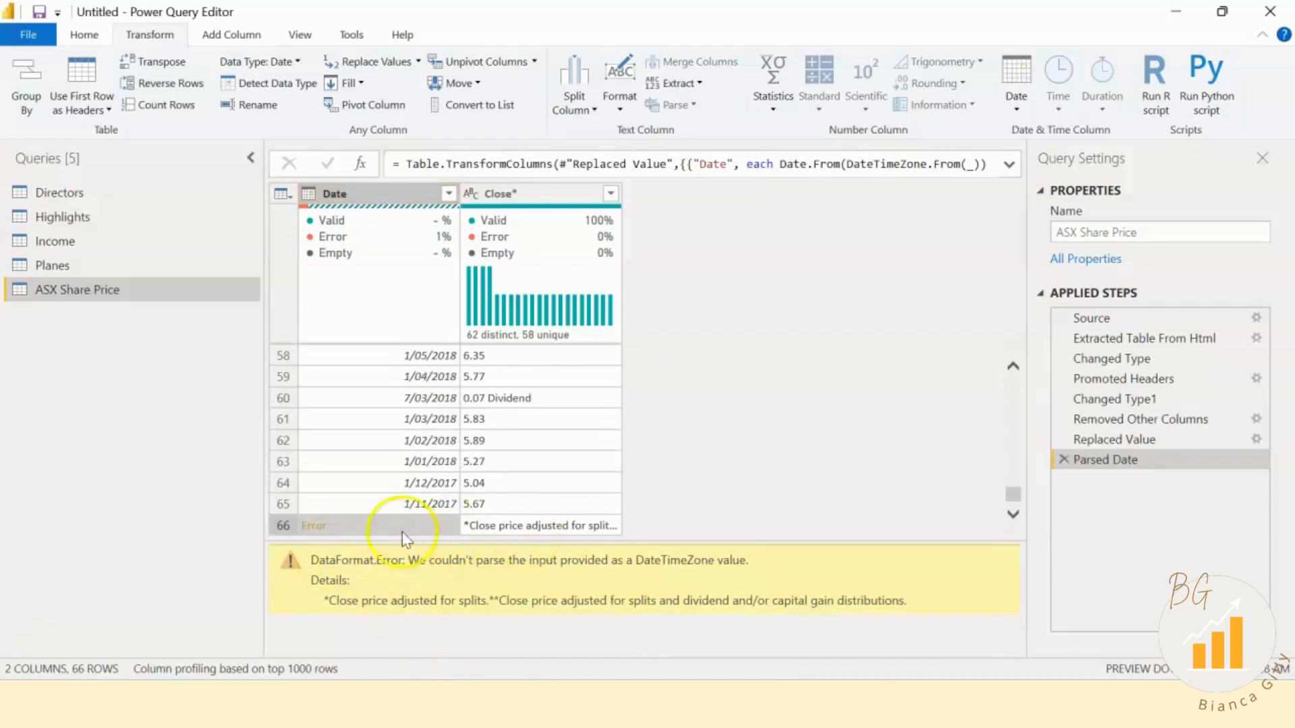
click(611, 194)
click(387, 426)
click(498, 651)
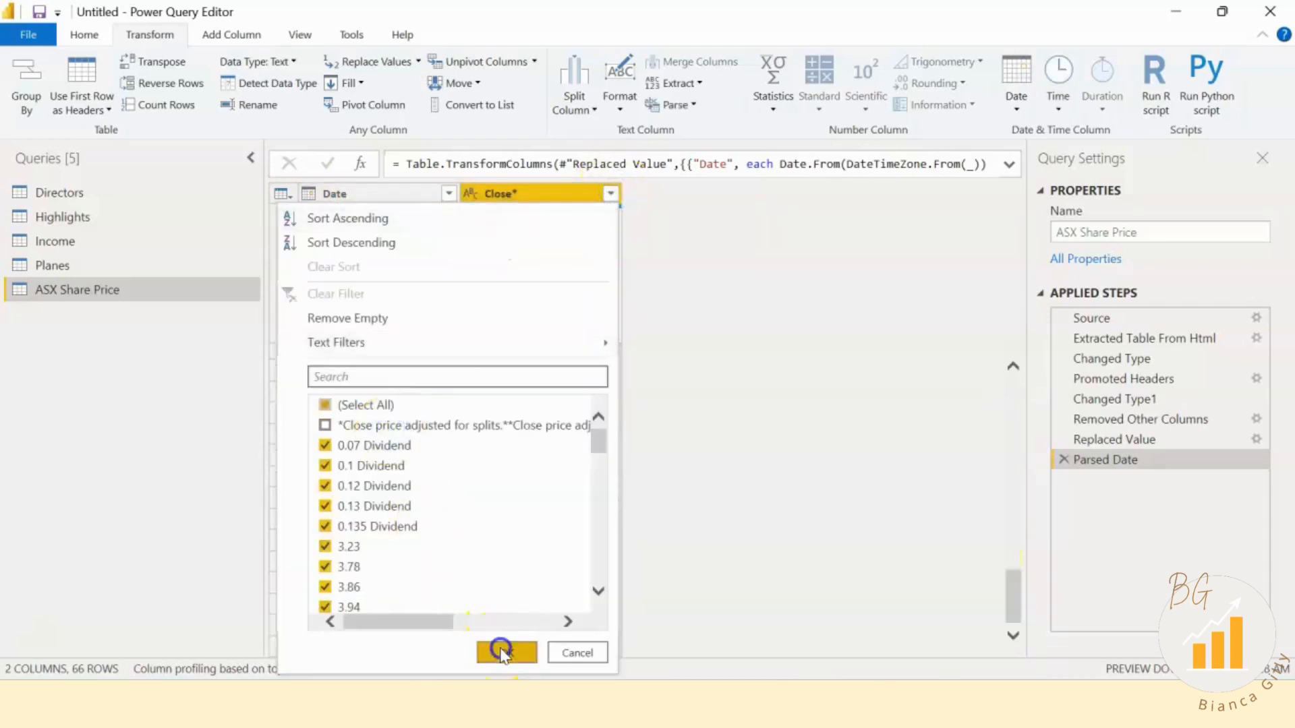
Step: Add a text filter on the Close* column that keeps rows containing Dividend
scroll(601, 491, down, 10)
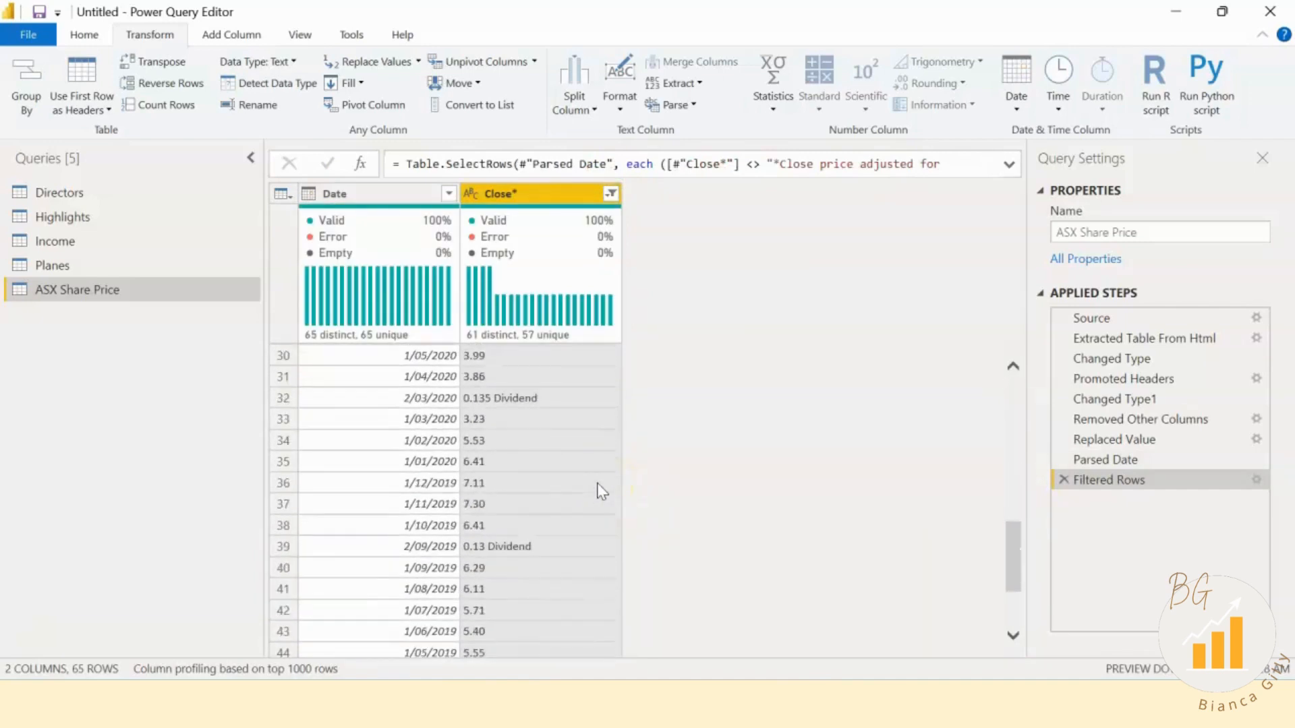
click(611, 194)
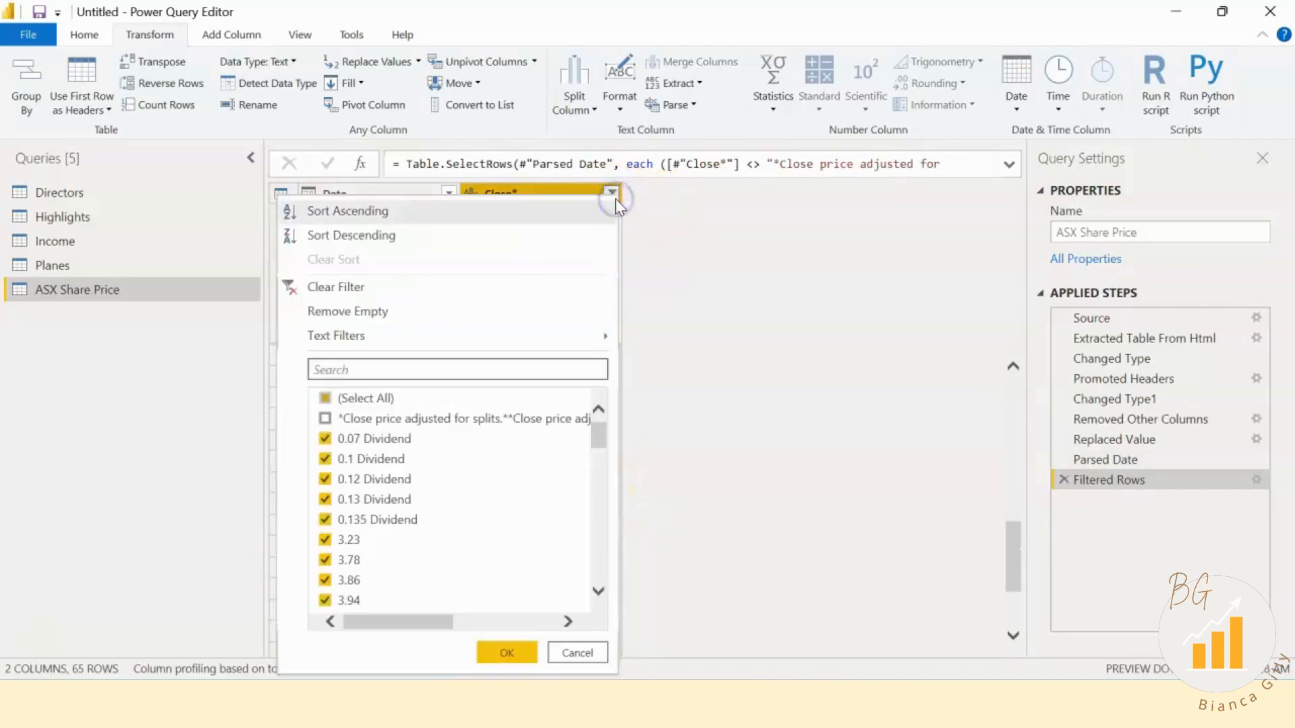
mouse_move(526, 331)
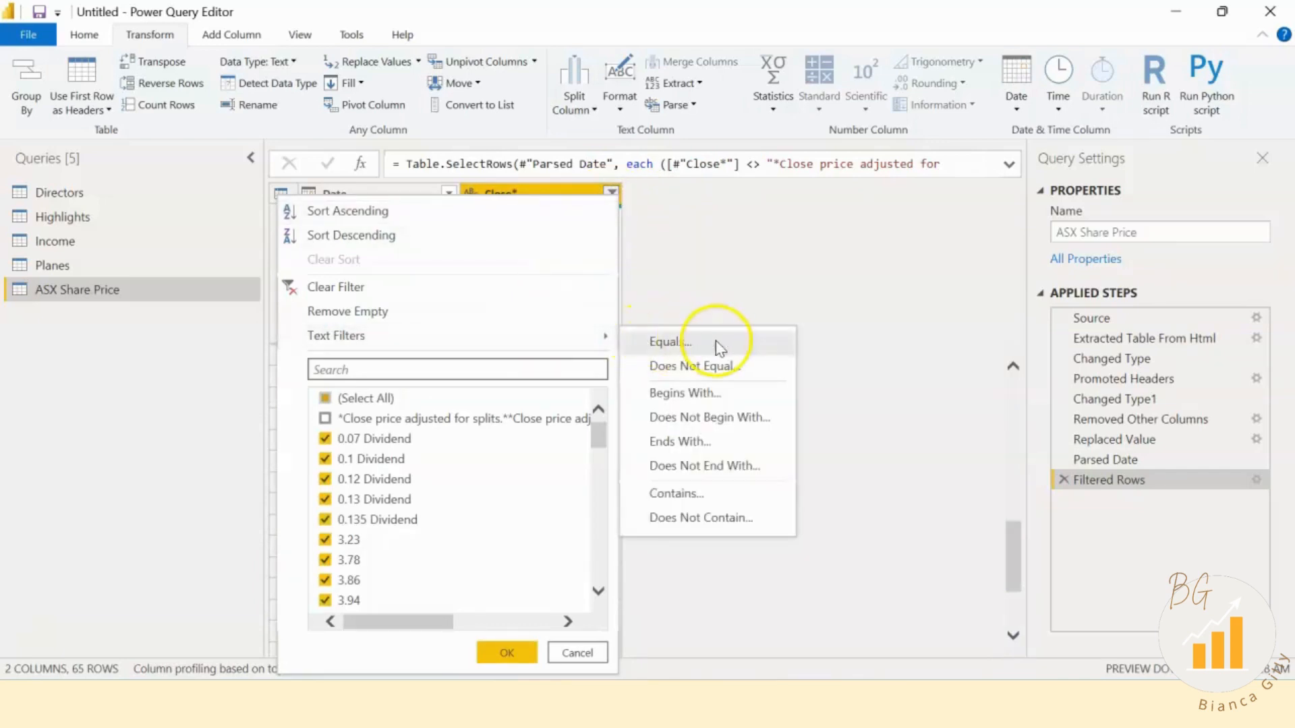
click(682, 497)
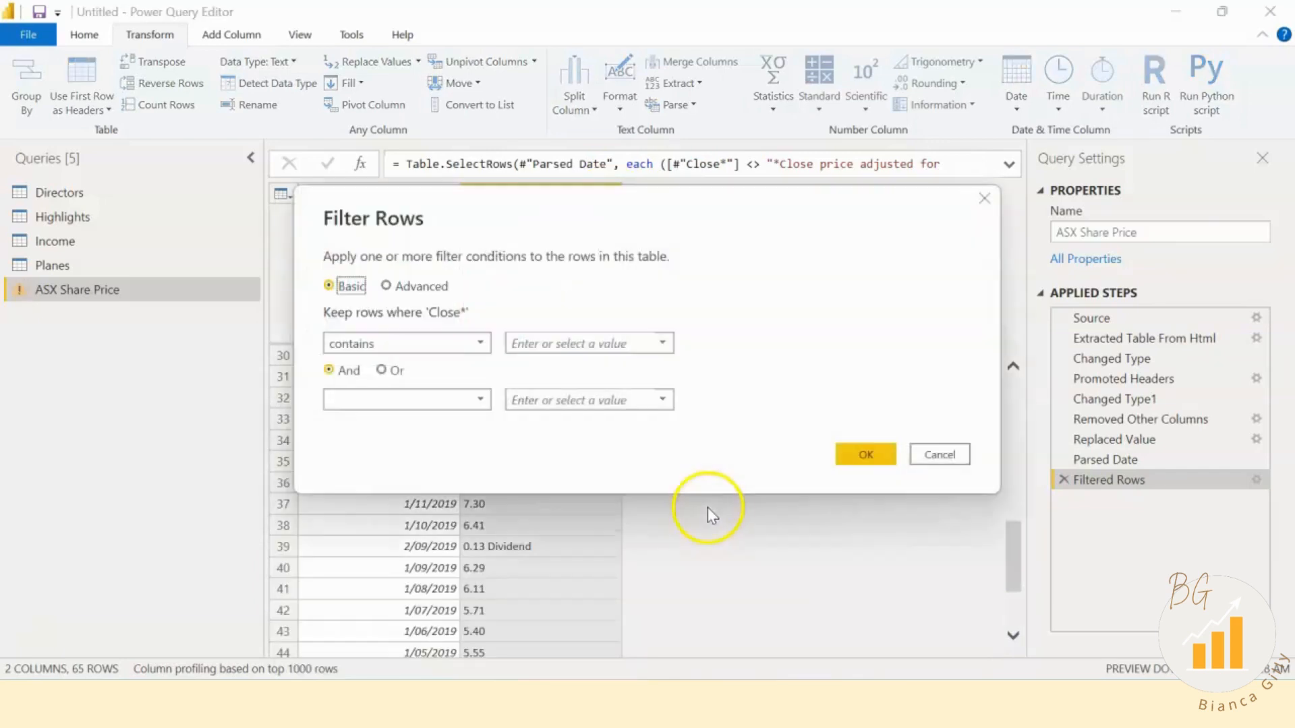
click(540, 342)
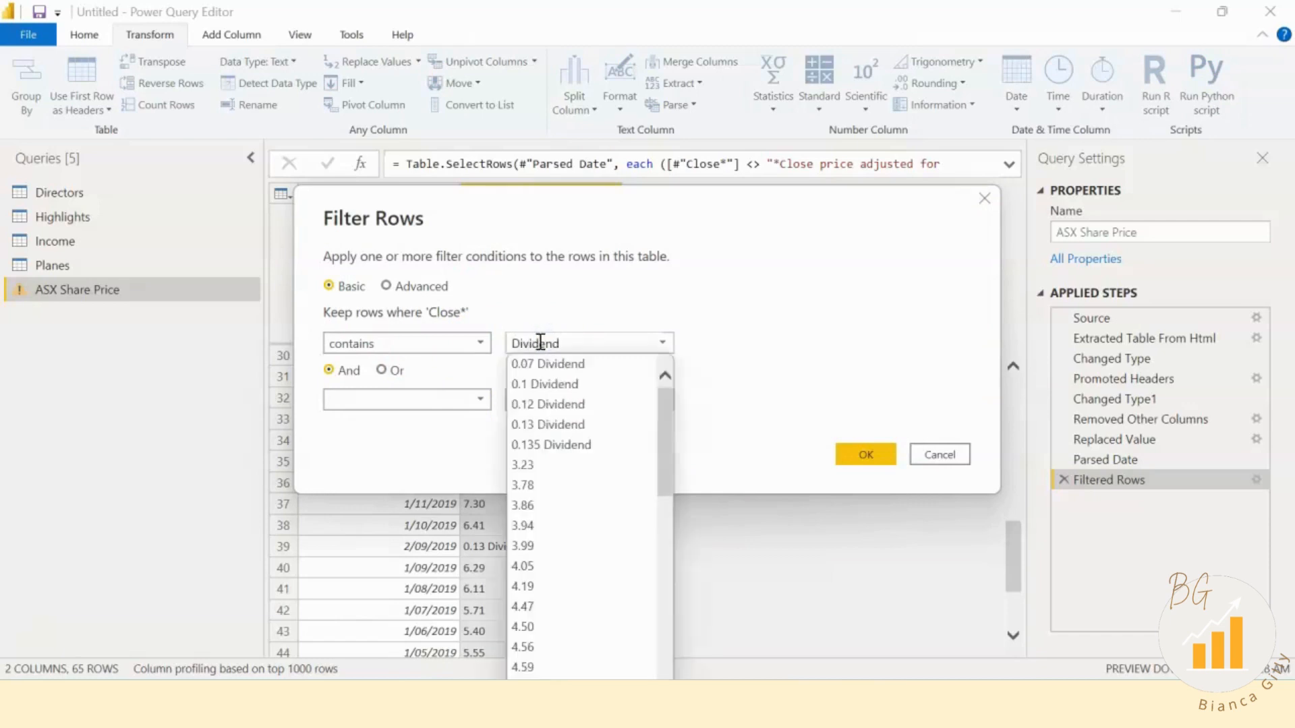
click(697, 307)
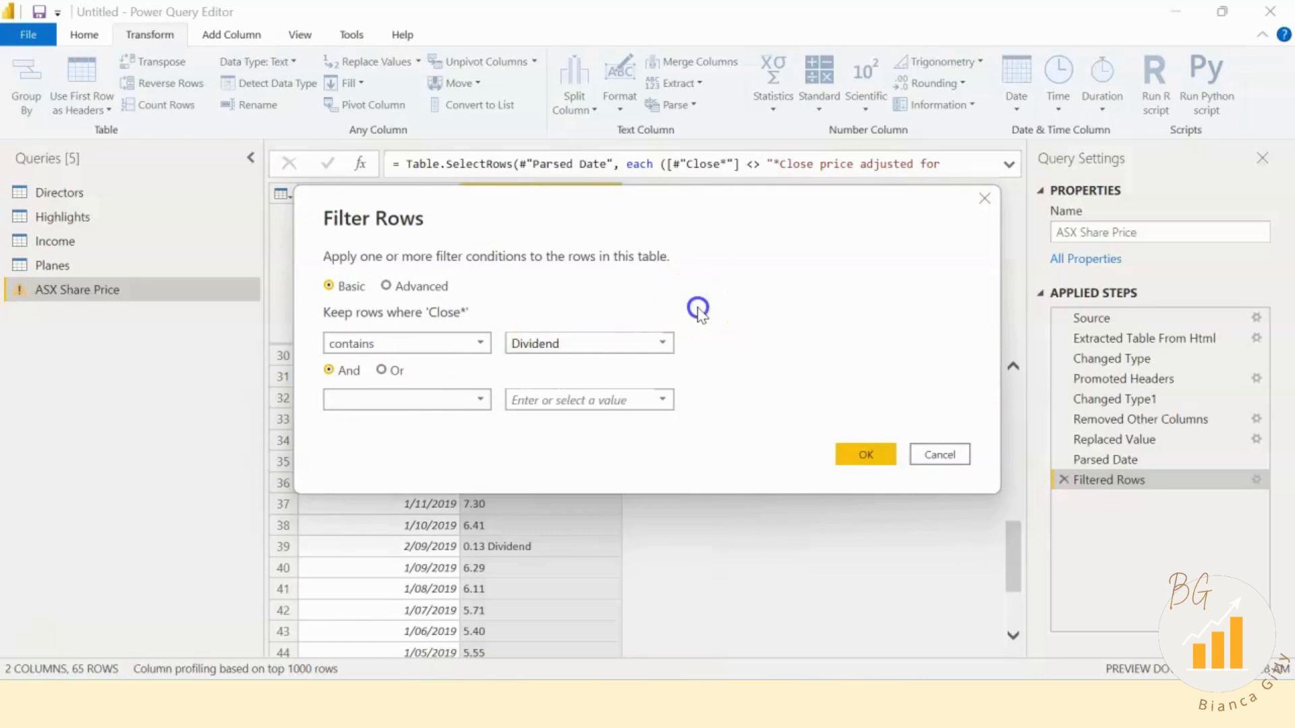
click(864, 455)
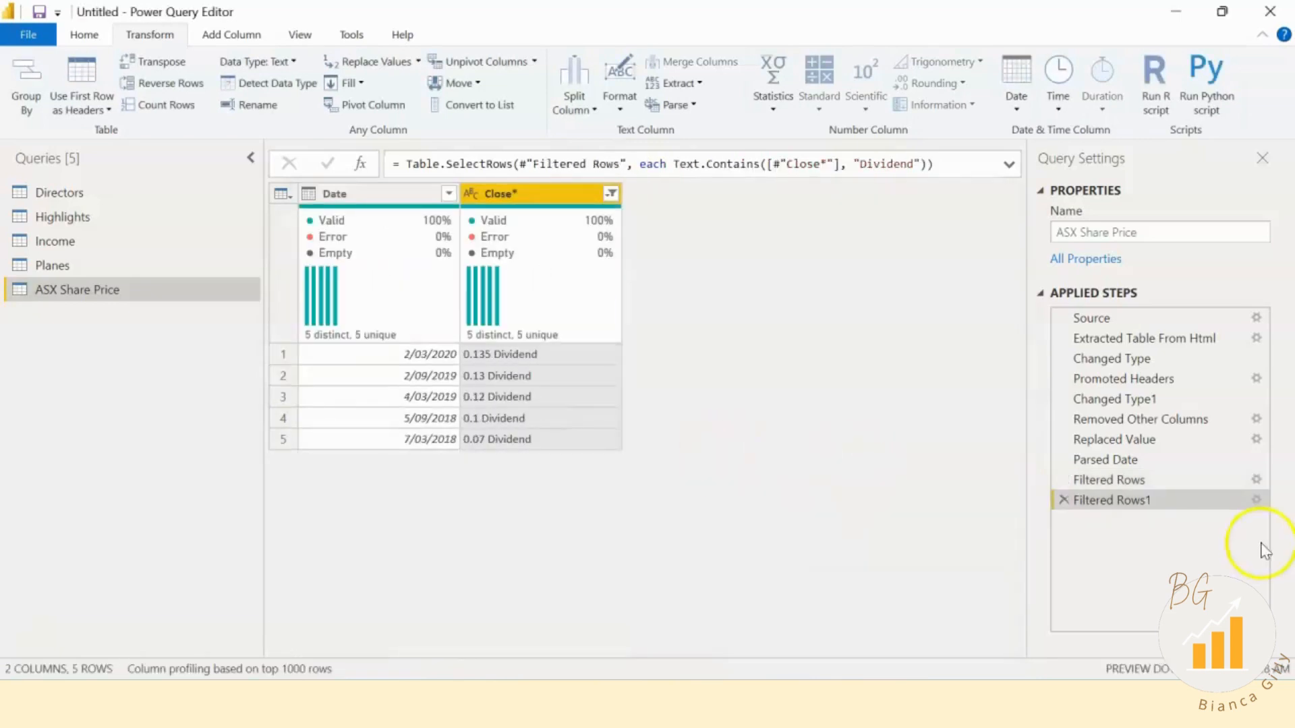
Step: Edit the Dividend filter step so its condition on the Close* column is "does not contain"
double_click(1074, 505)
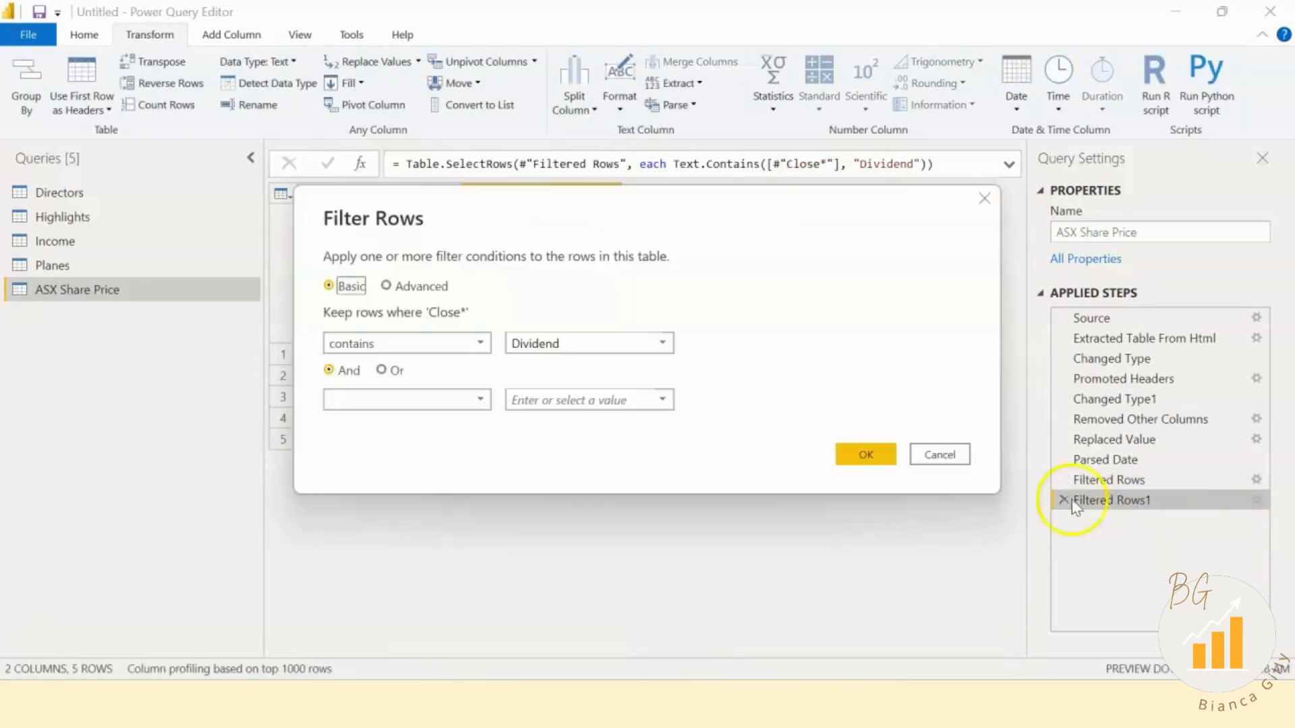
click(425, 343)
click(388, 507)
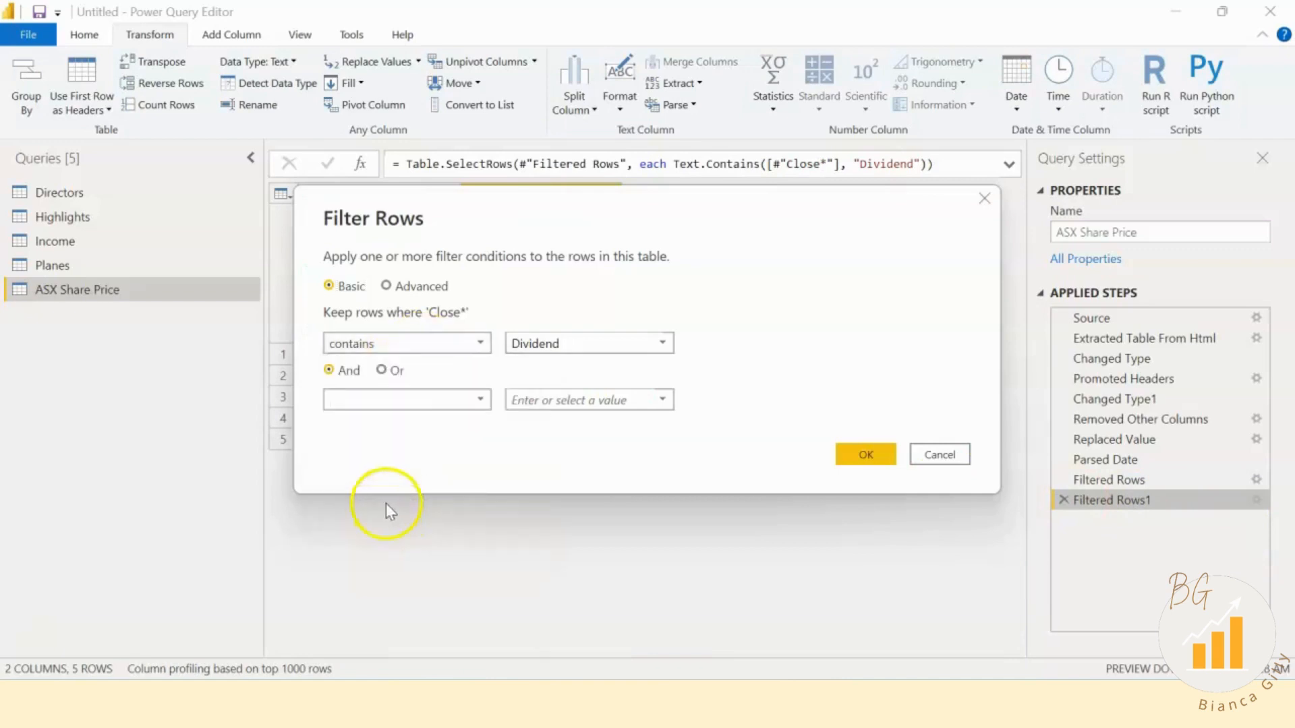
click(457, 343)
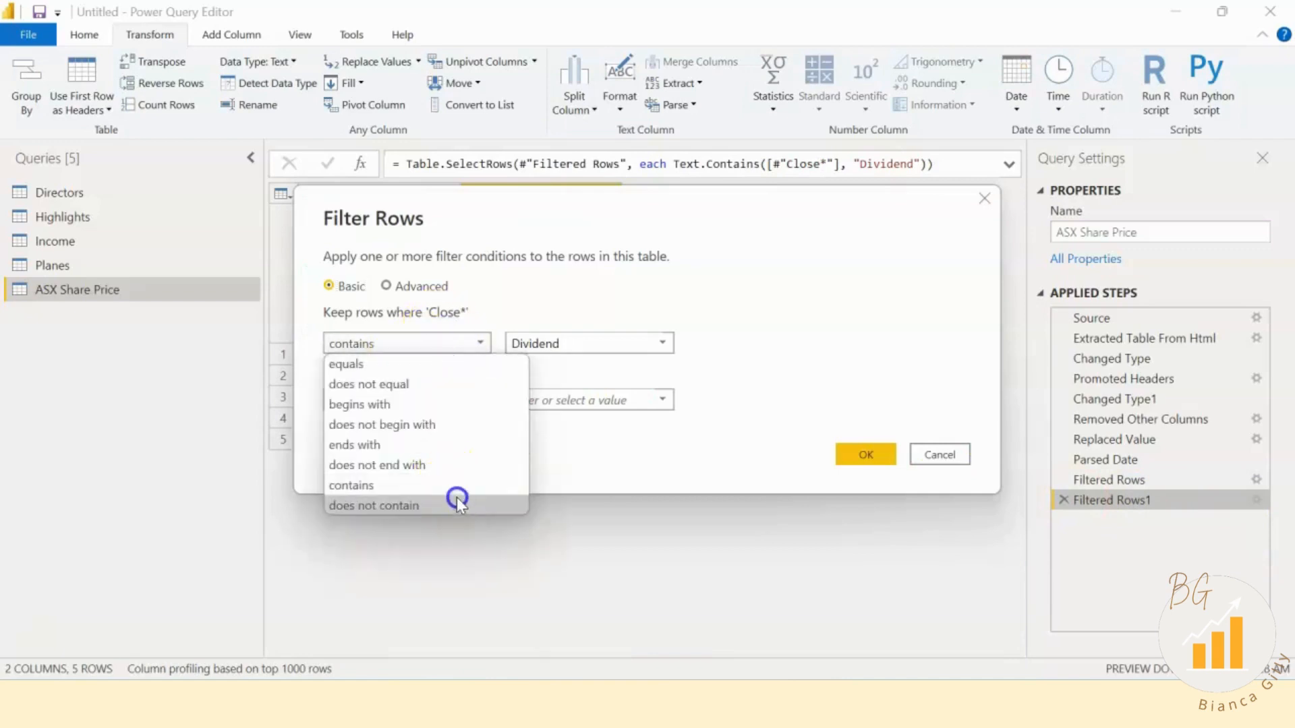
click(457, 503)
click(877, 454)
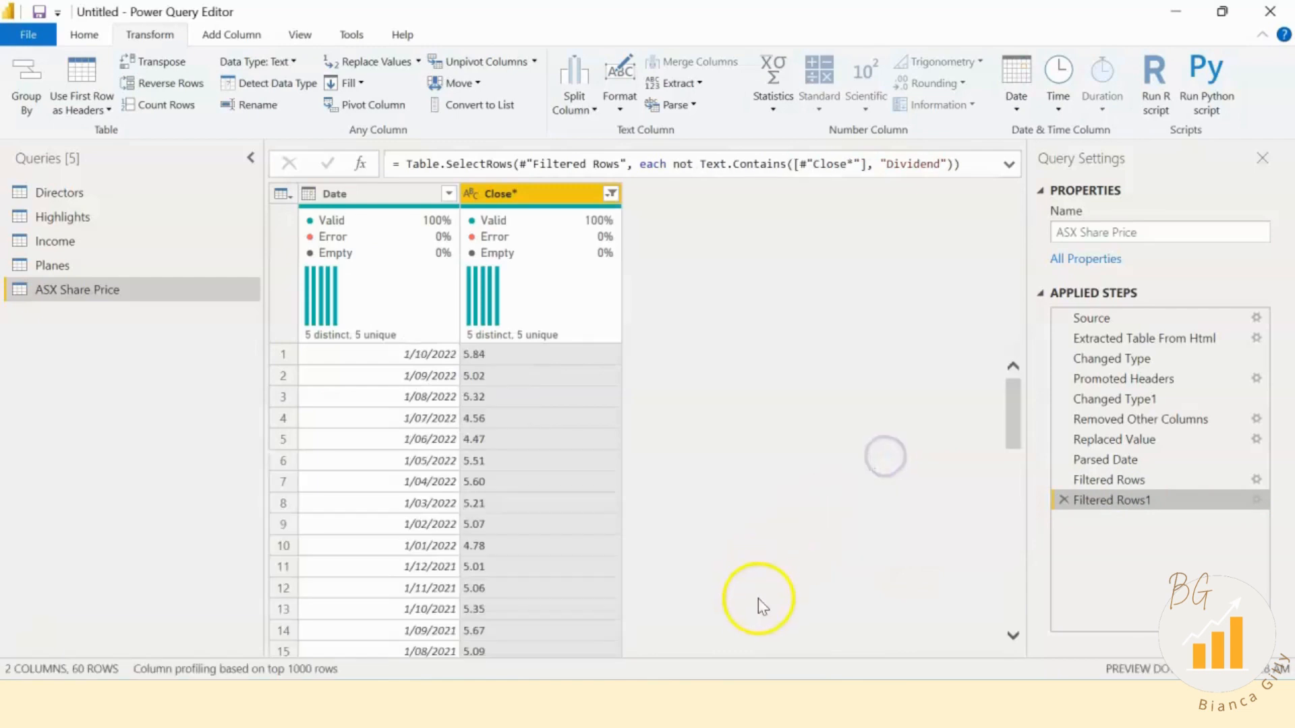
Step: Change the Close* column to the Fixed decimal number type, and close and apply the query changes to the report
click(469, 194)
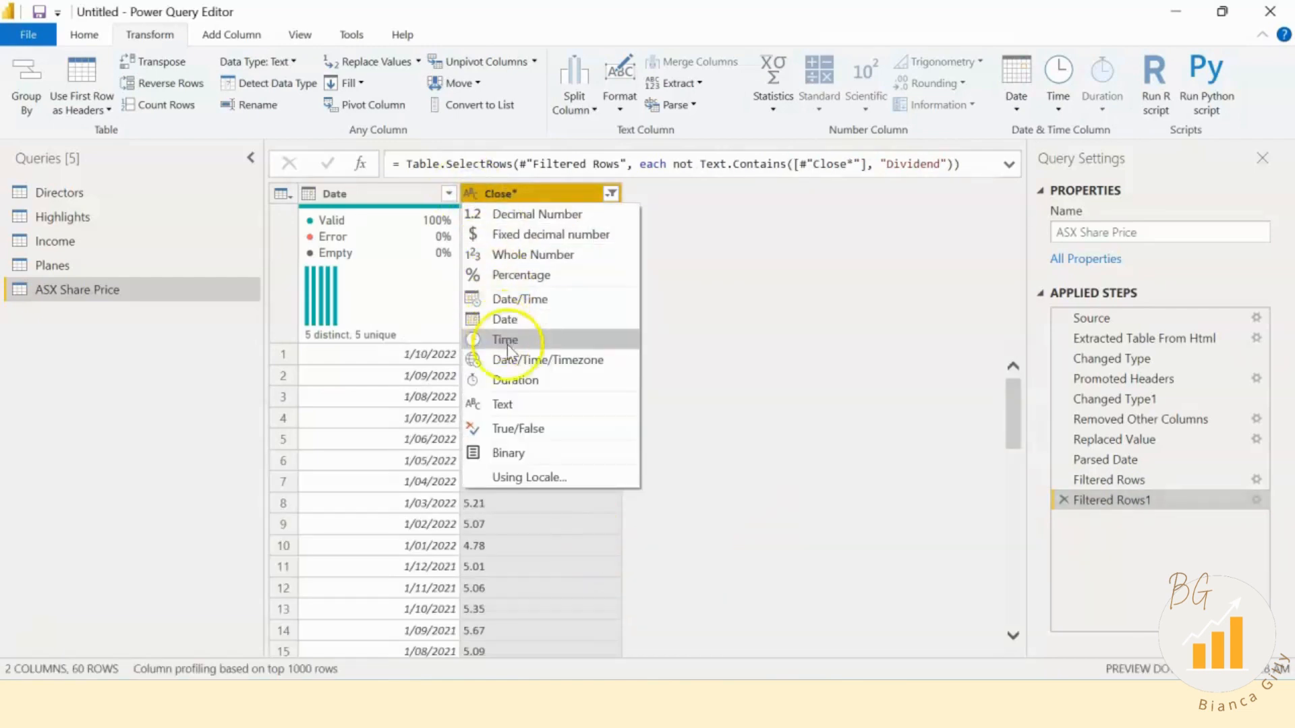
click(516, 234)
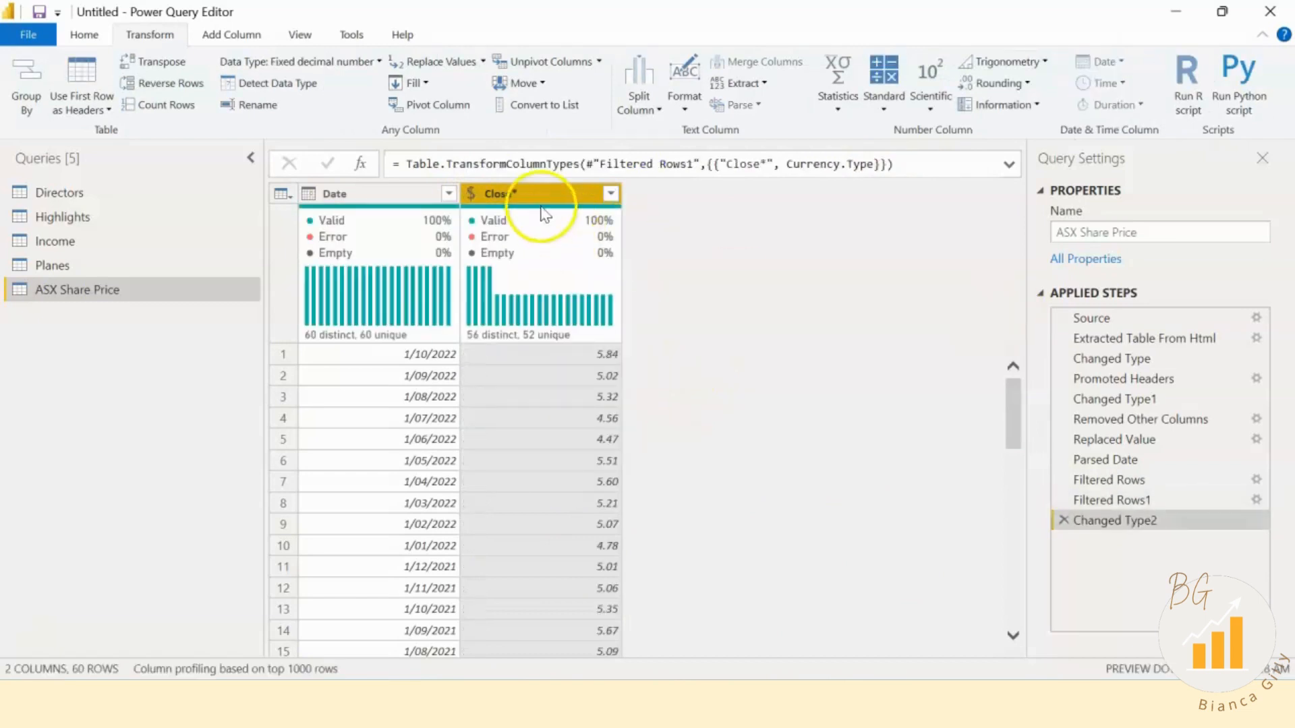
scroll(744, 462, down, 5)
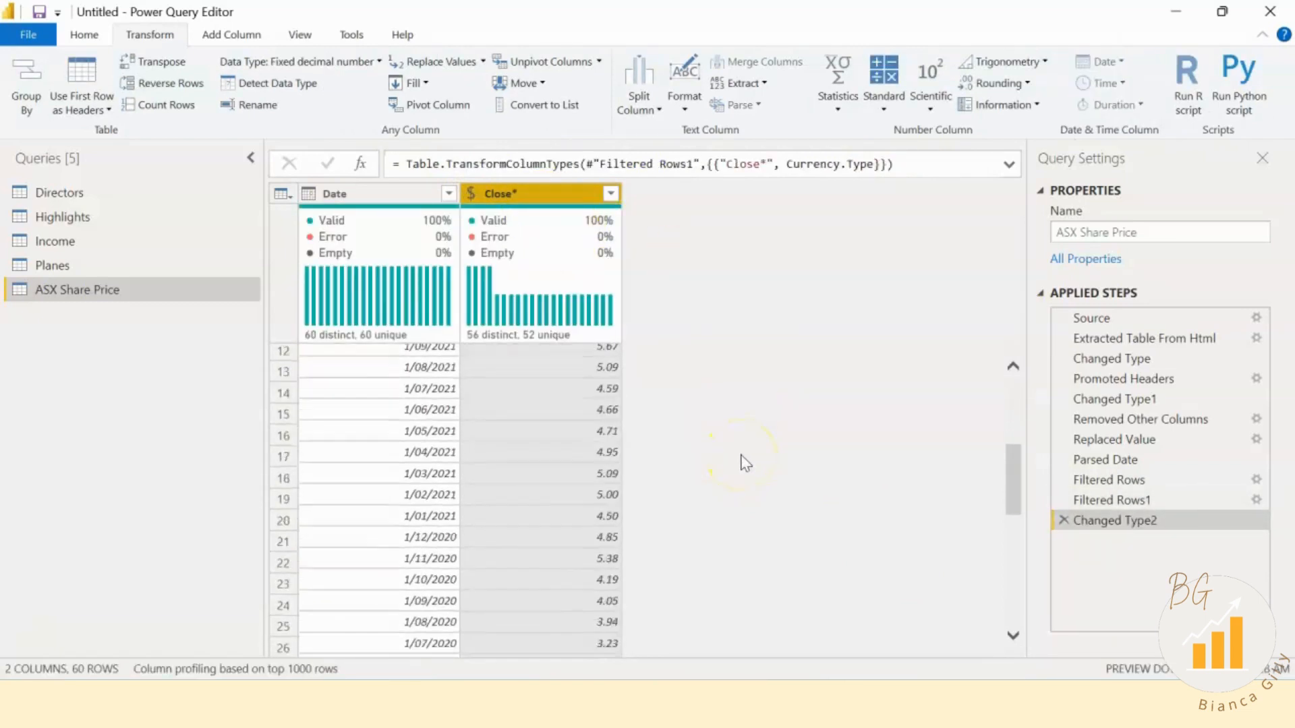
scroll(743, 463, up, 5)
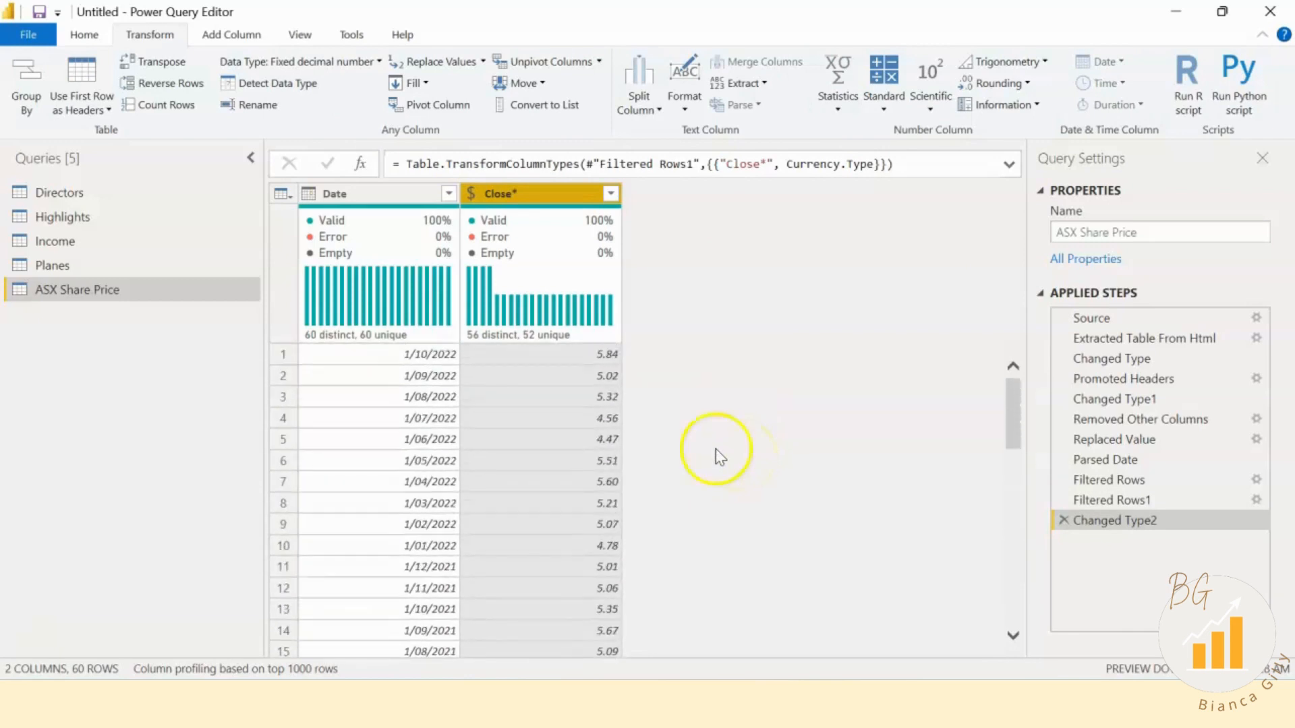
click(77, 37)
click(35, 68)
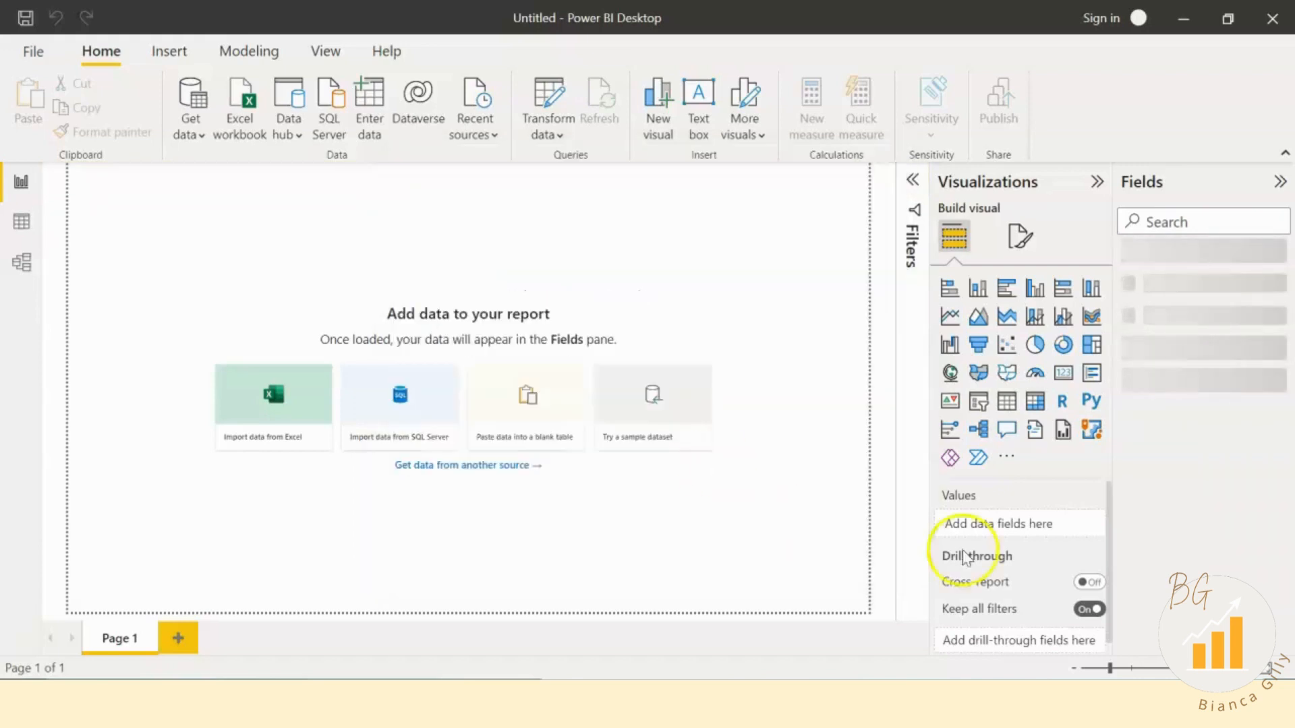
Step: Insert a text box on Page 1 containing the bulleted line "How did the company perform financially"
click(166, 57)
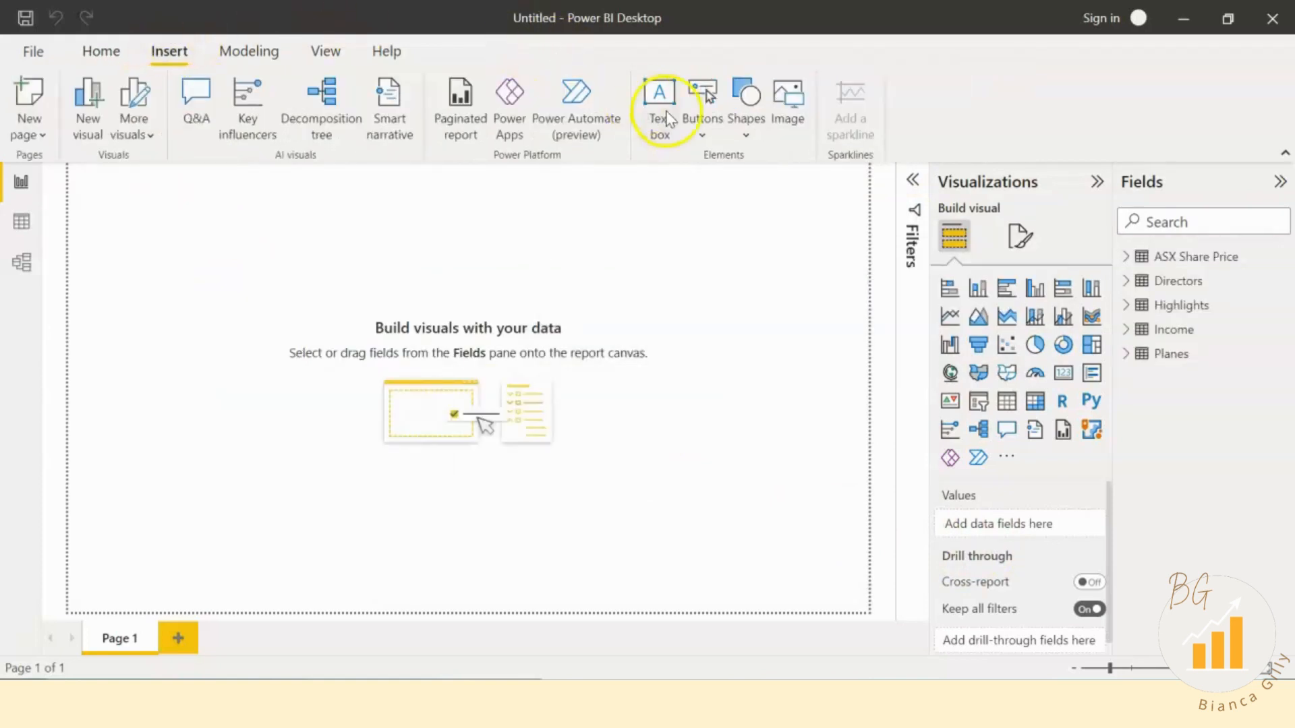
click(659, 108)
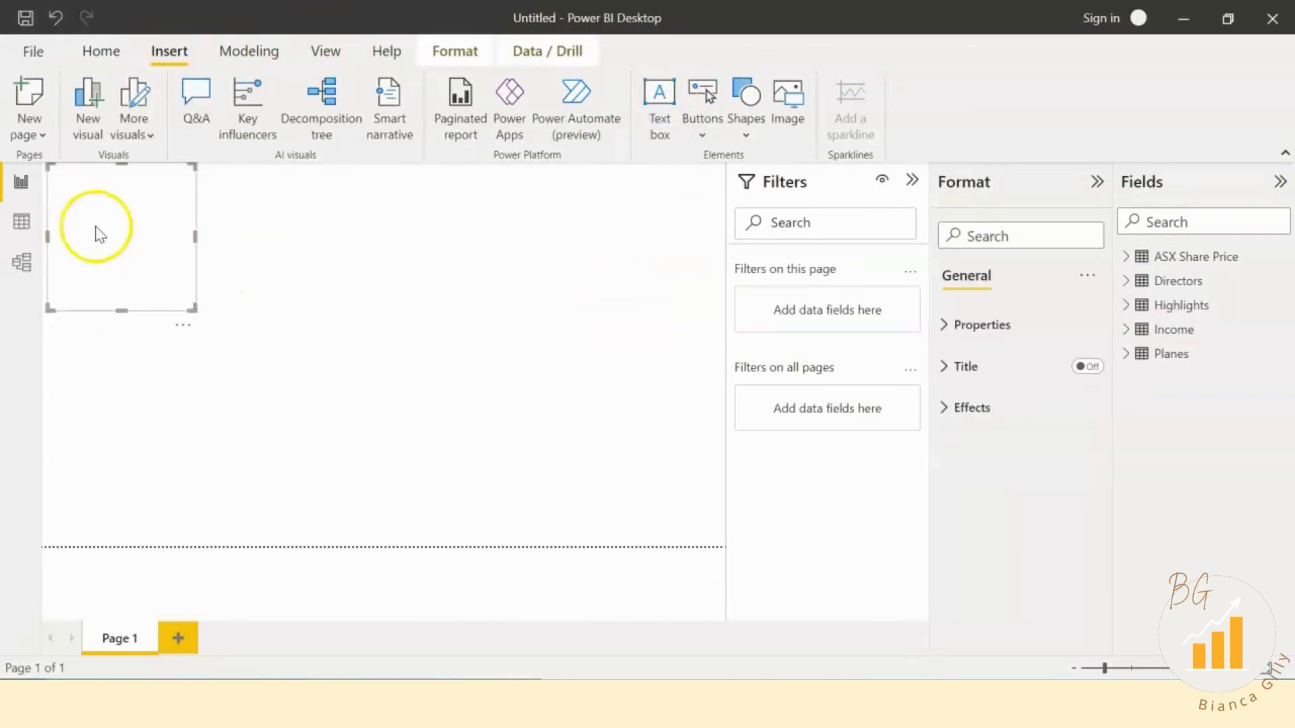
click(144, 234)
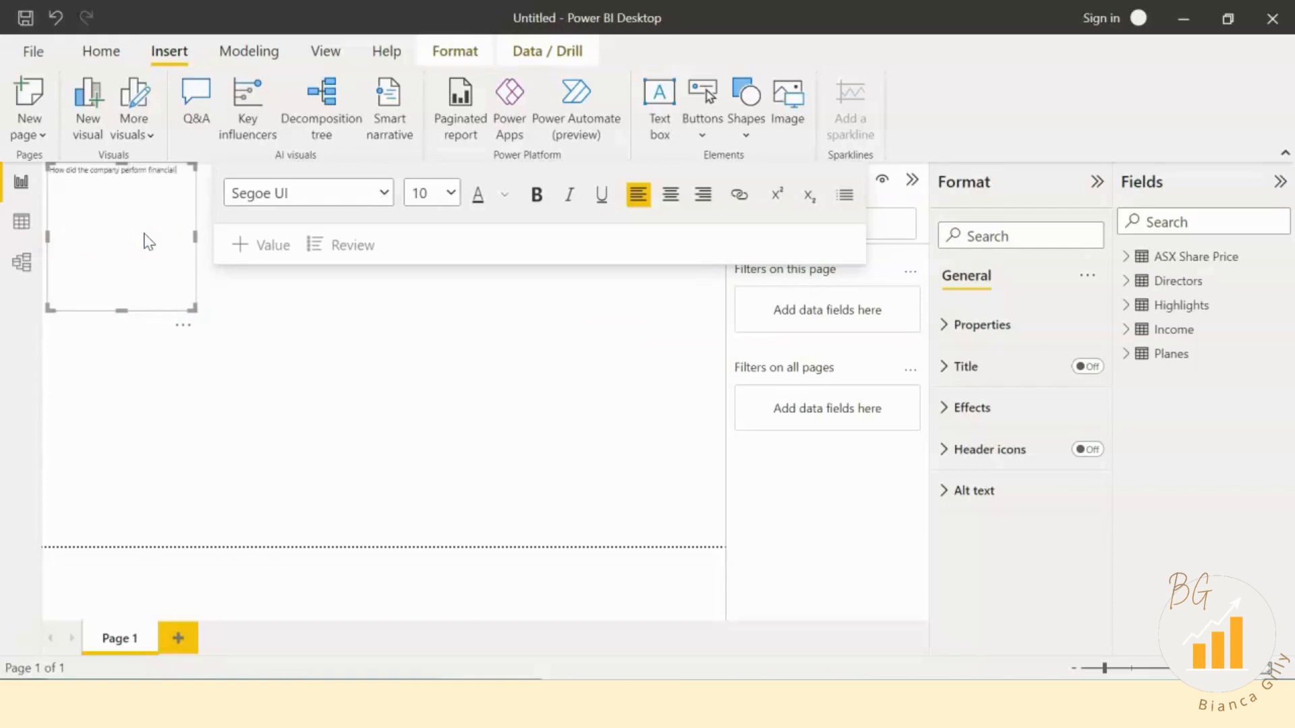
text(-)
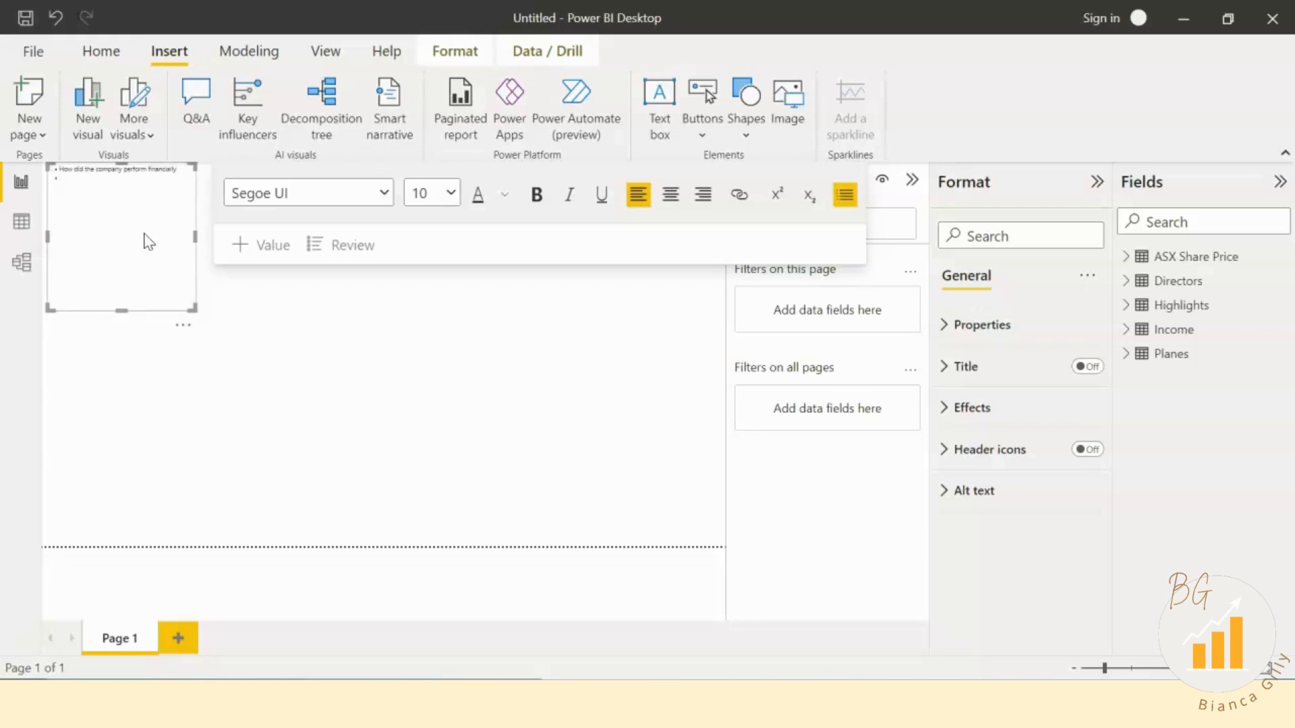
Step: Set the text box's existing line to size 14 and add the bullets Income & Spending, Director Holding, Share Price, Highlight and Insights
key(ctrl+a)
click(422, 194)
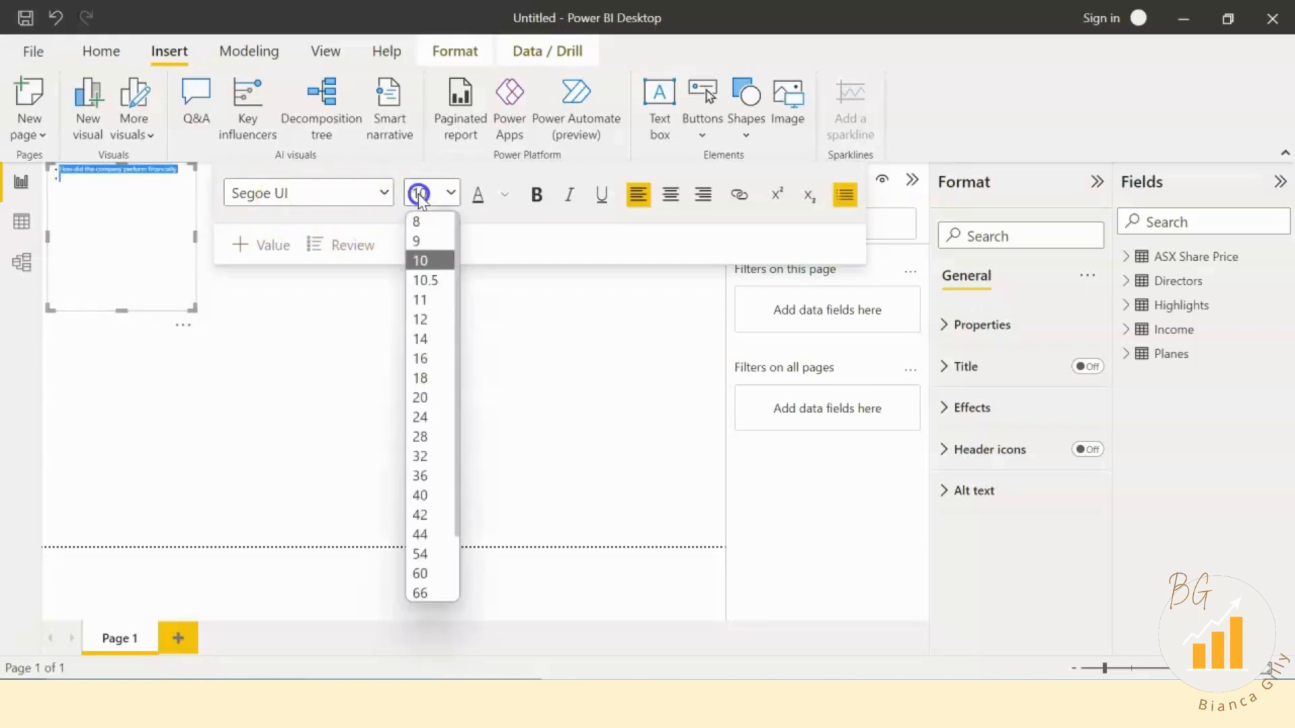
click(419, 339)
click(141, 243)
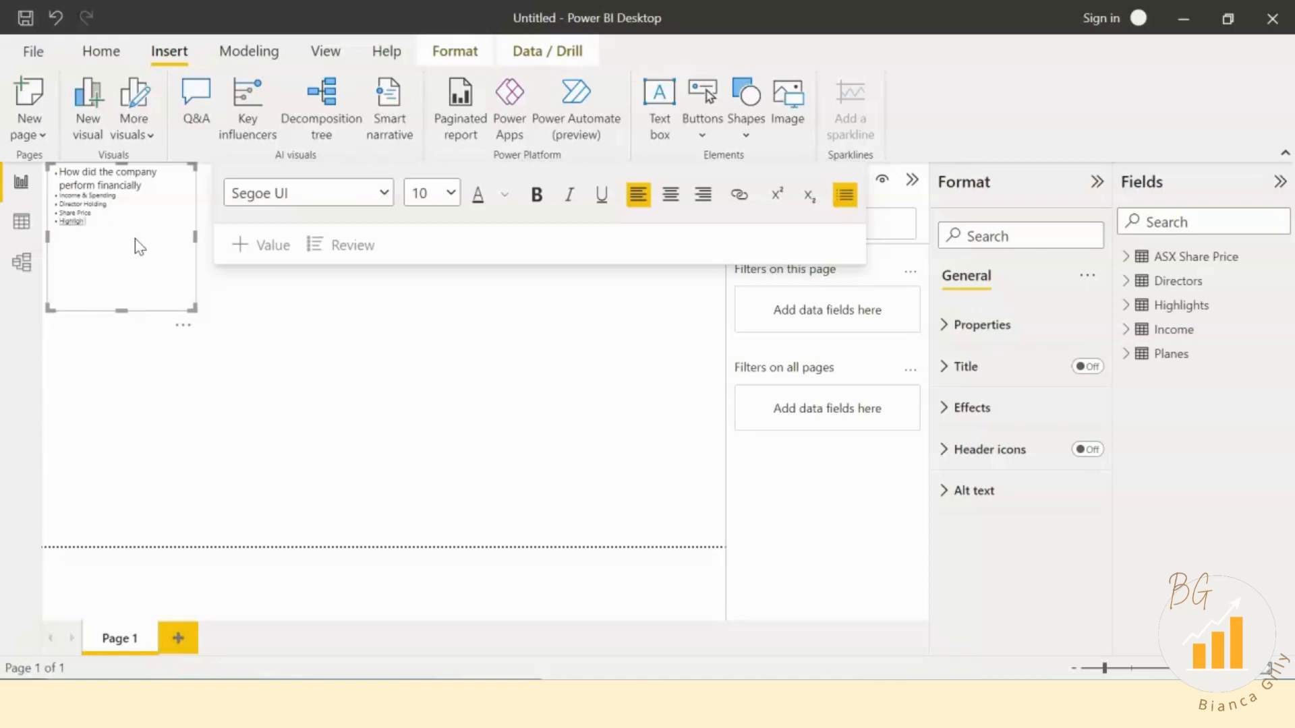
text(t)
Step: Set all the bulleted text in the text box to font size 14
key(ctrl+a)
click(449, 193)
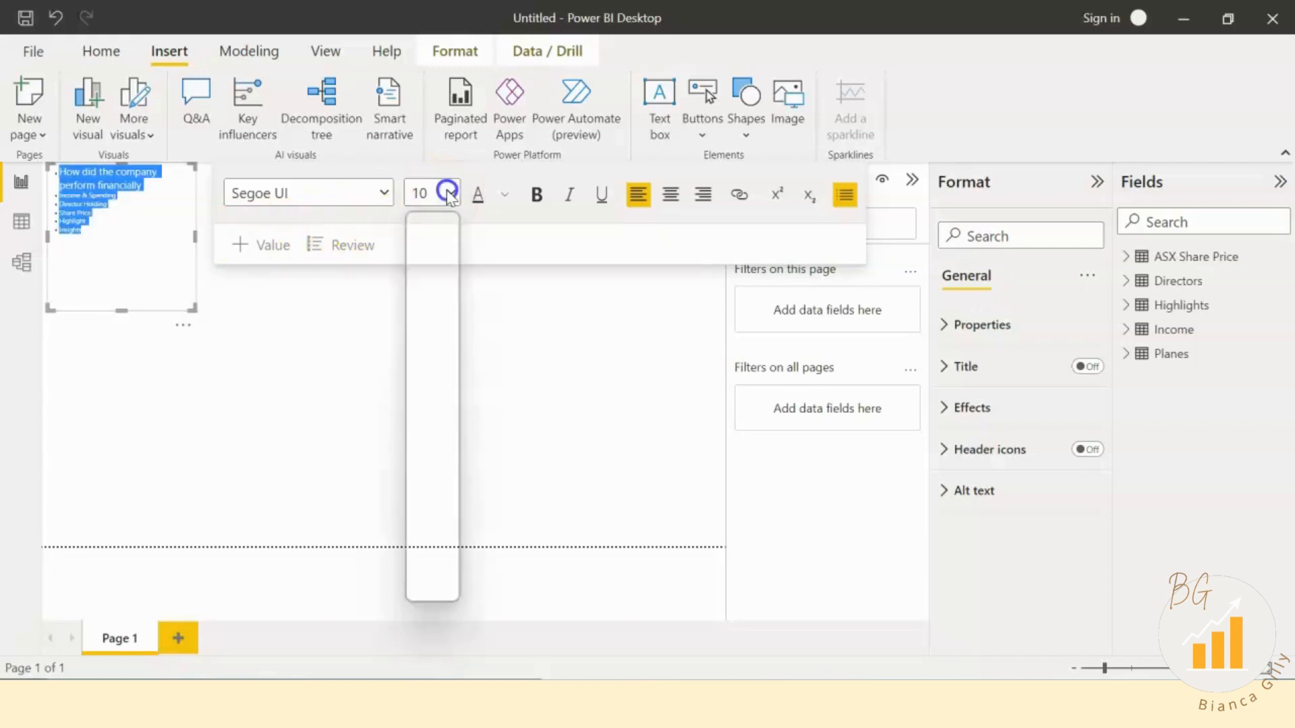
click(426, 333)
click(165, 260)
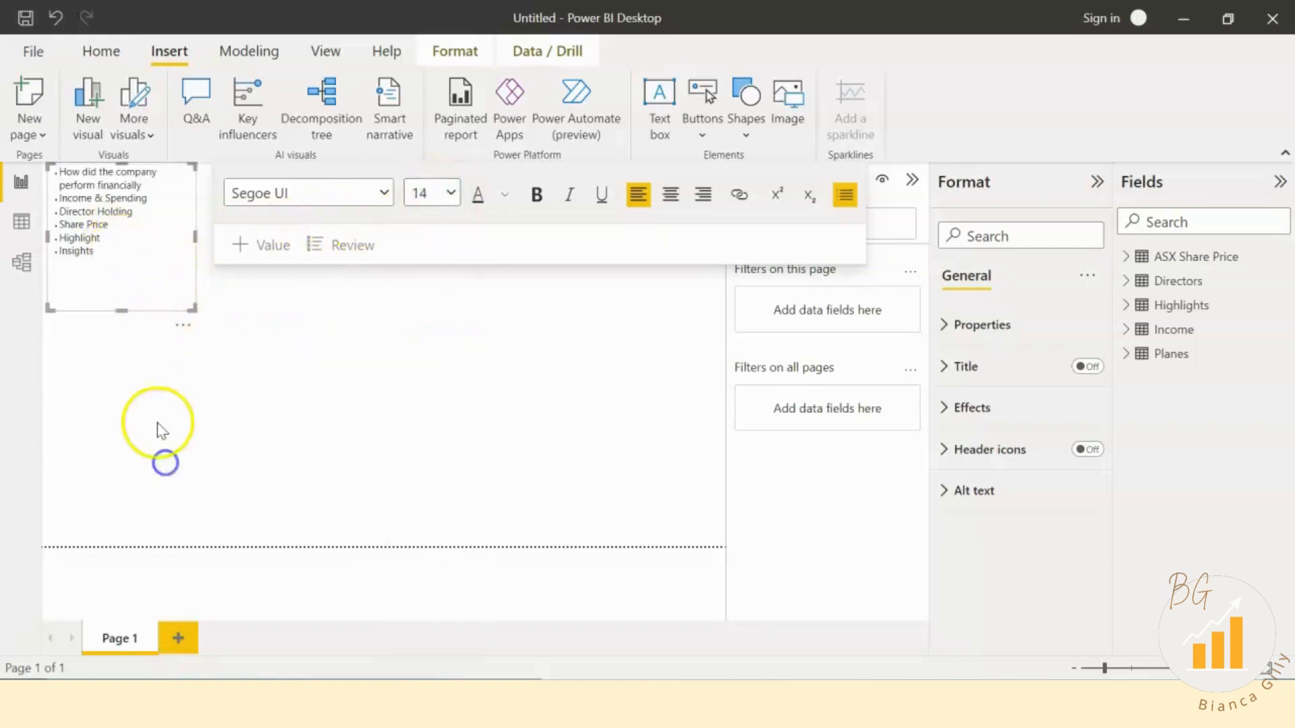
Step: Move the bulleted text box to the lower part of the page and widen it to nearly double its width
drag(149, 319, 160, 529)
click(202, 447)
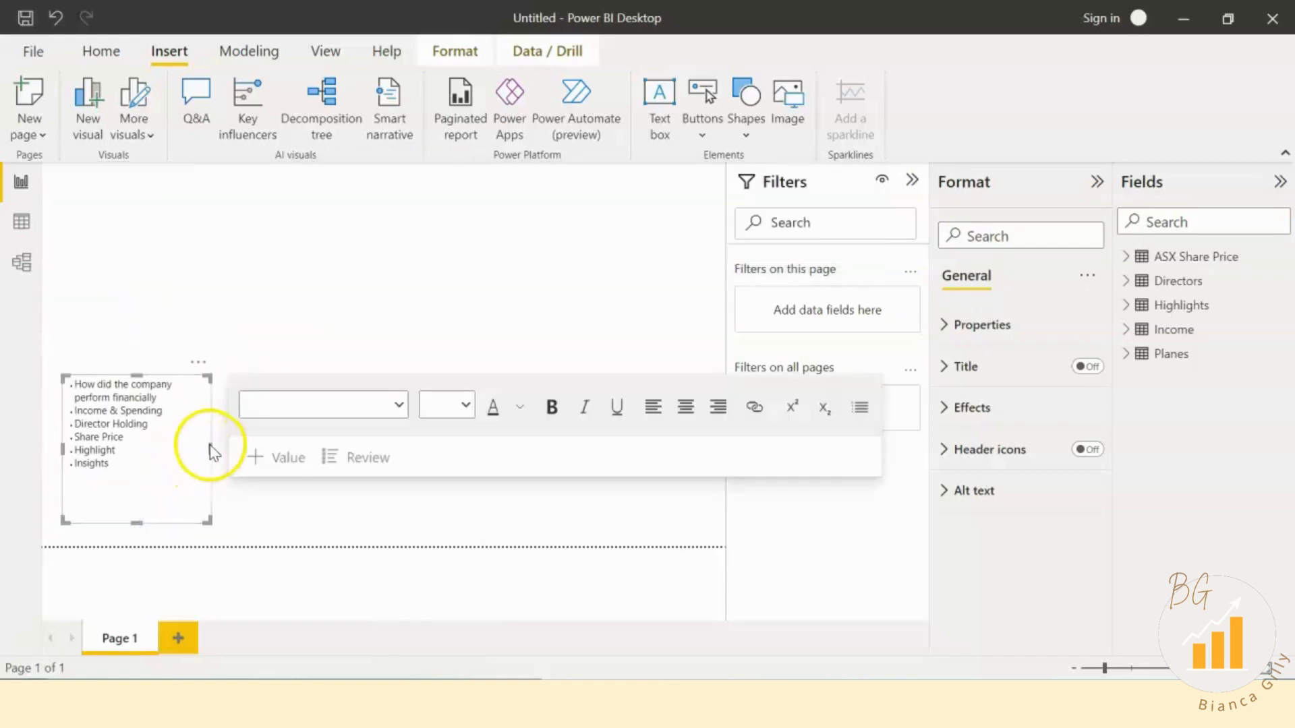
drag(211, 445, 342, 445)
click(249, 443)
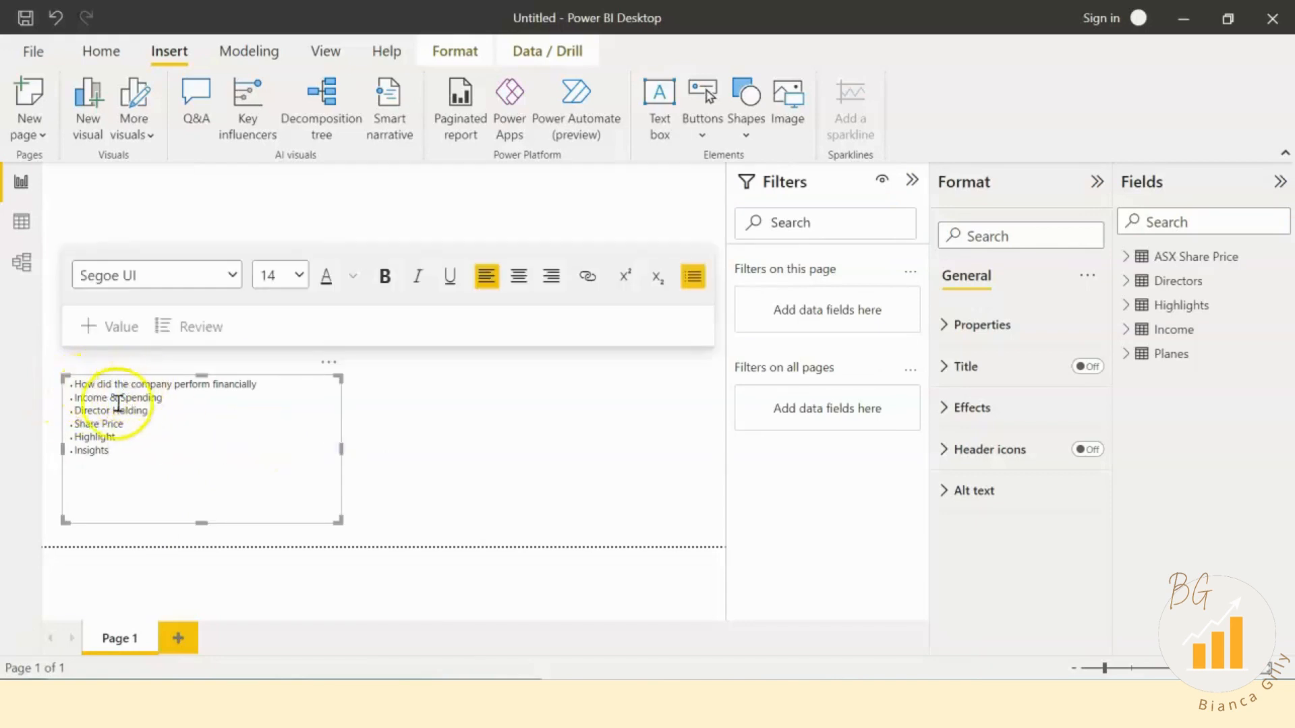
click(265, 210)
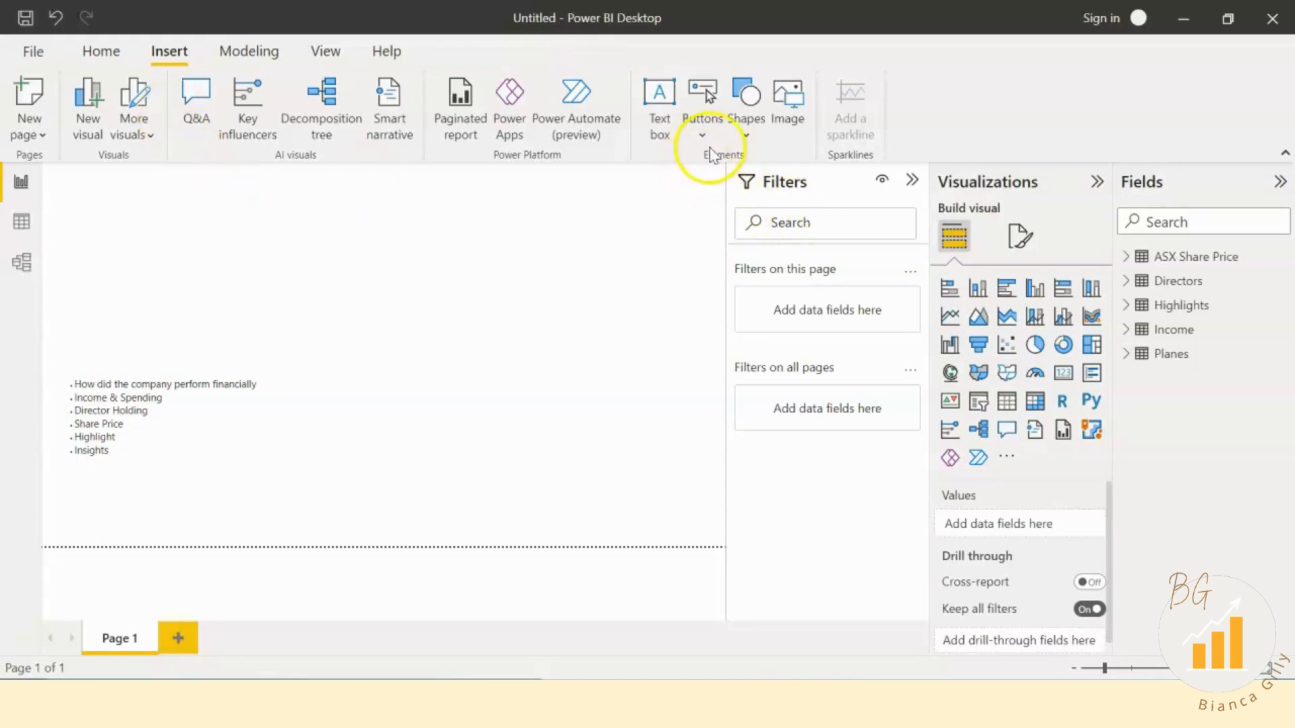
Step: Insert a rectangle shape and resize it into a shallow banner spanning the full width along the page's upper edge
click(745, 128)
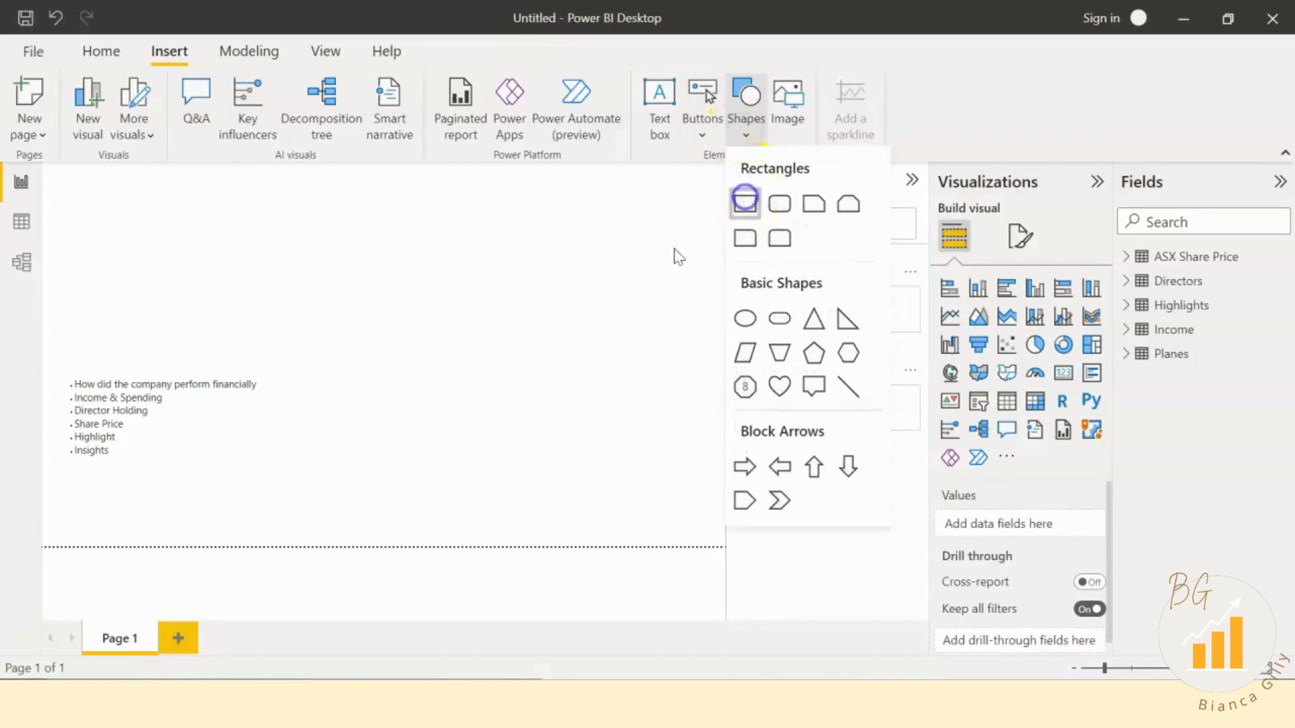
click(745, 199)
drag(237, 288, 182, 260)
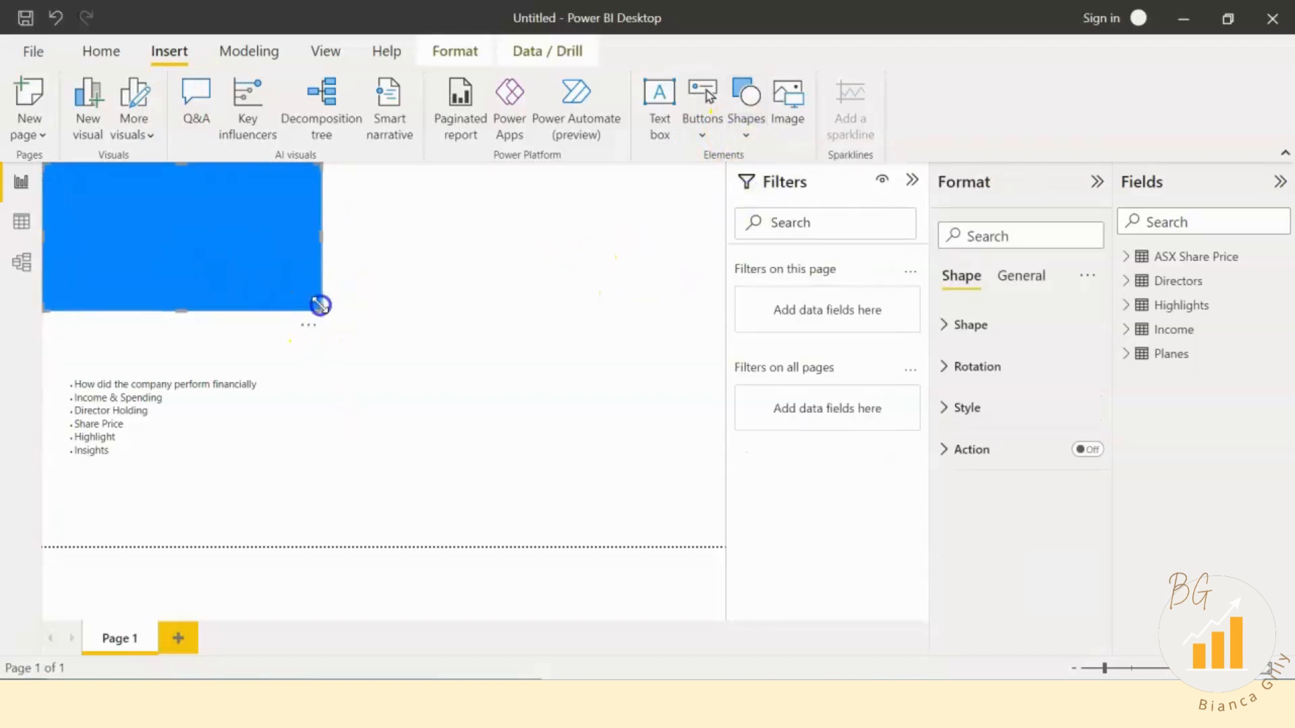
drag(320, 305, 724, 275)
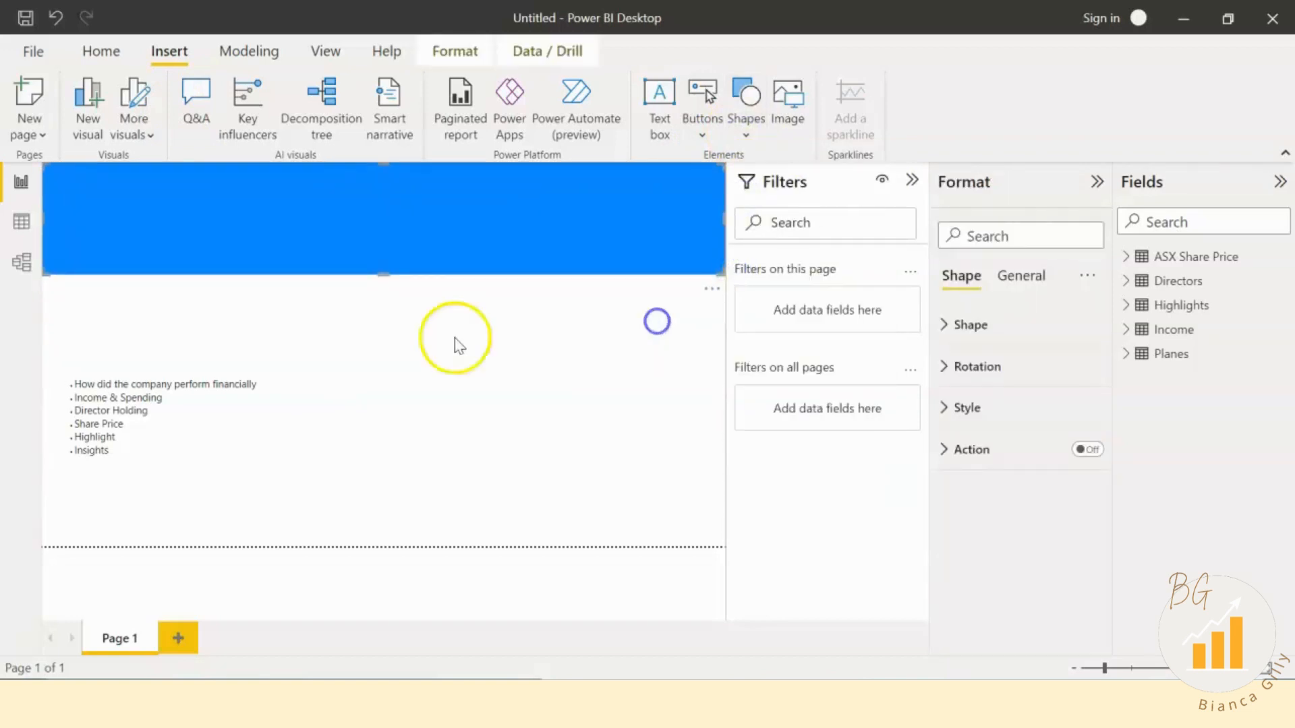
click(455, 344)
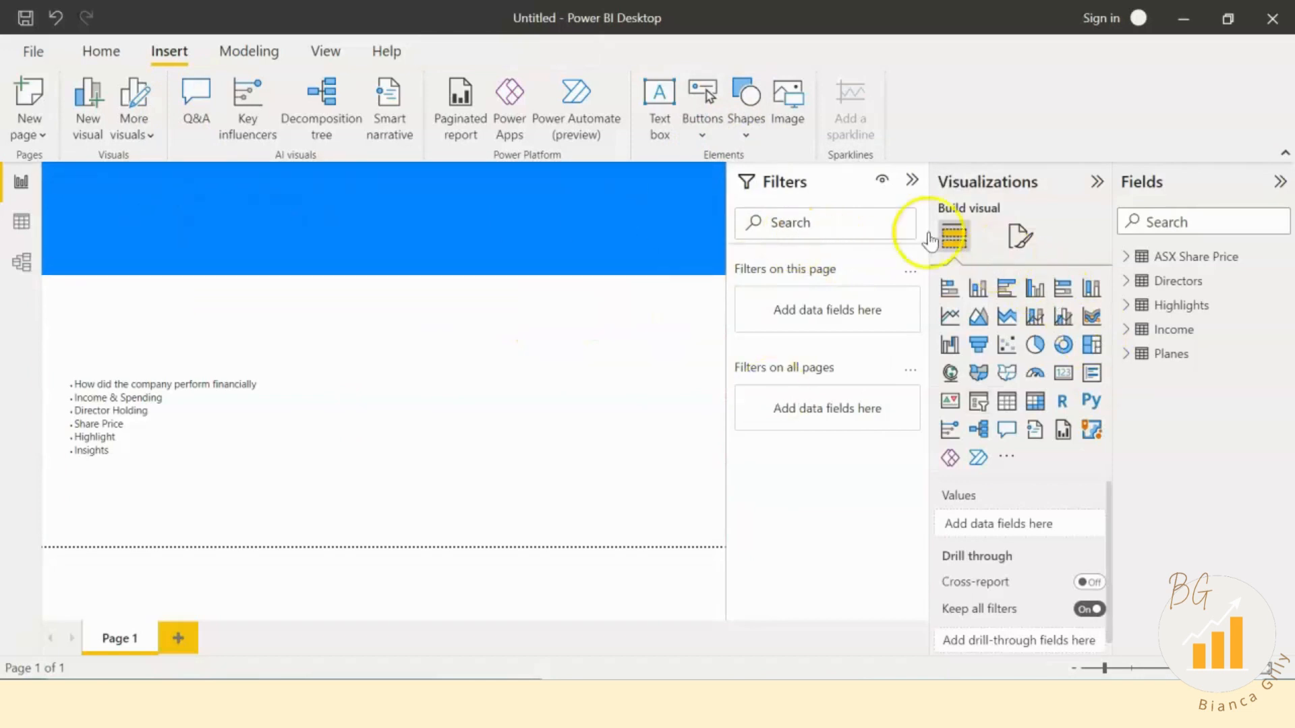
Step: View the theme colors available for the banner rectangle's fill
click(649, 225)
click(977, 409)
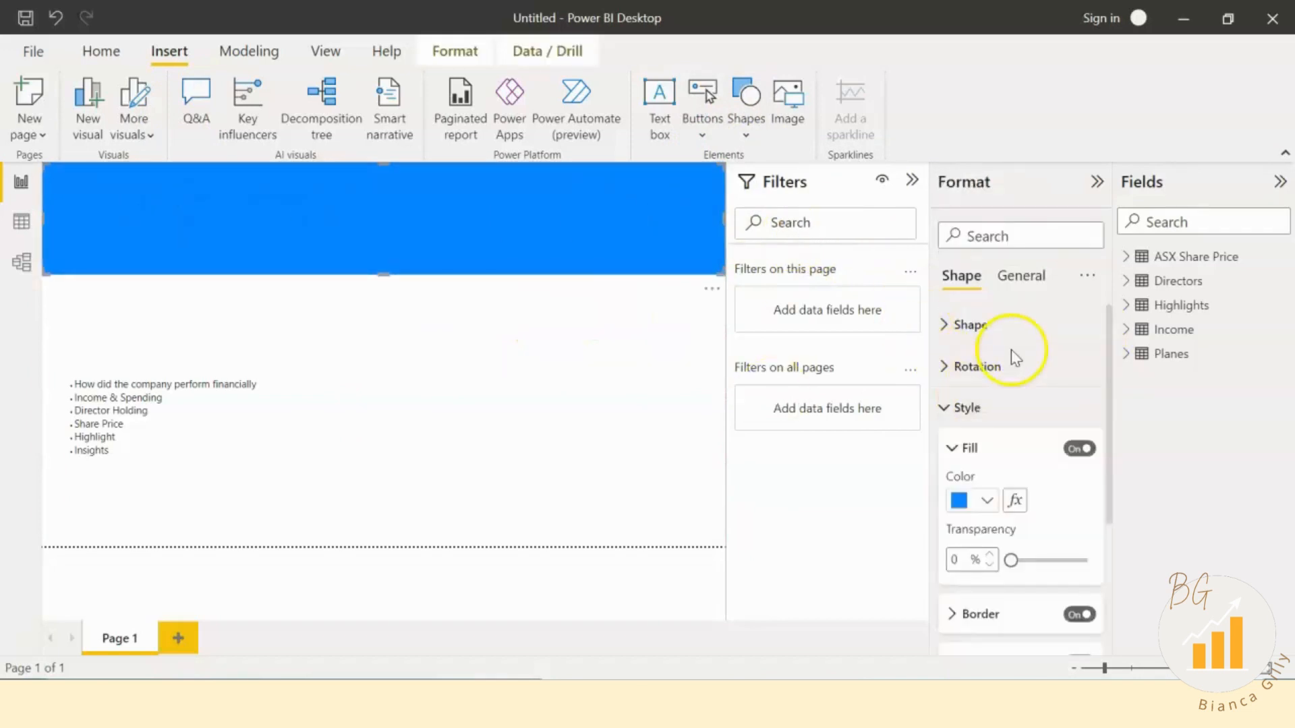
scroll(1015, 357, down, 1)
click(986, 448)
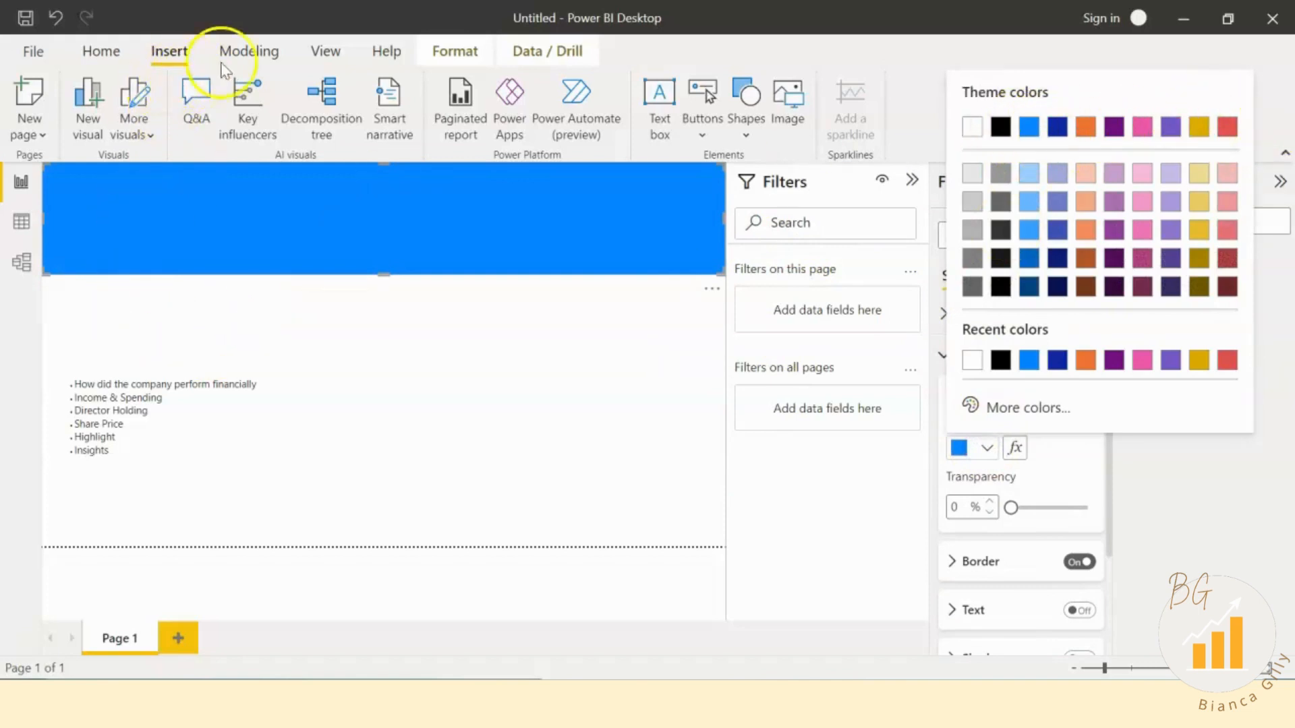
click(276, 52)
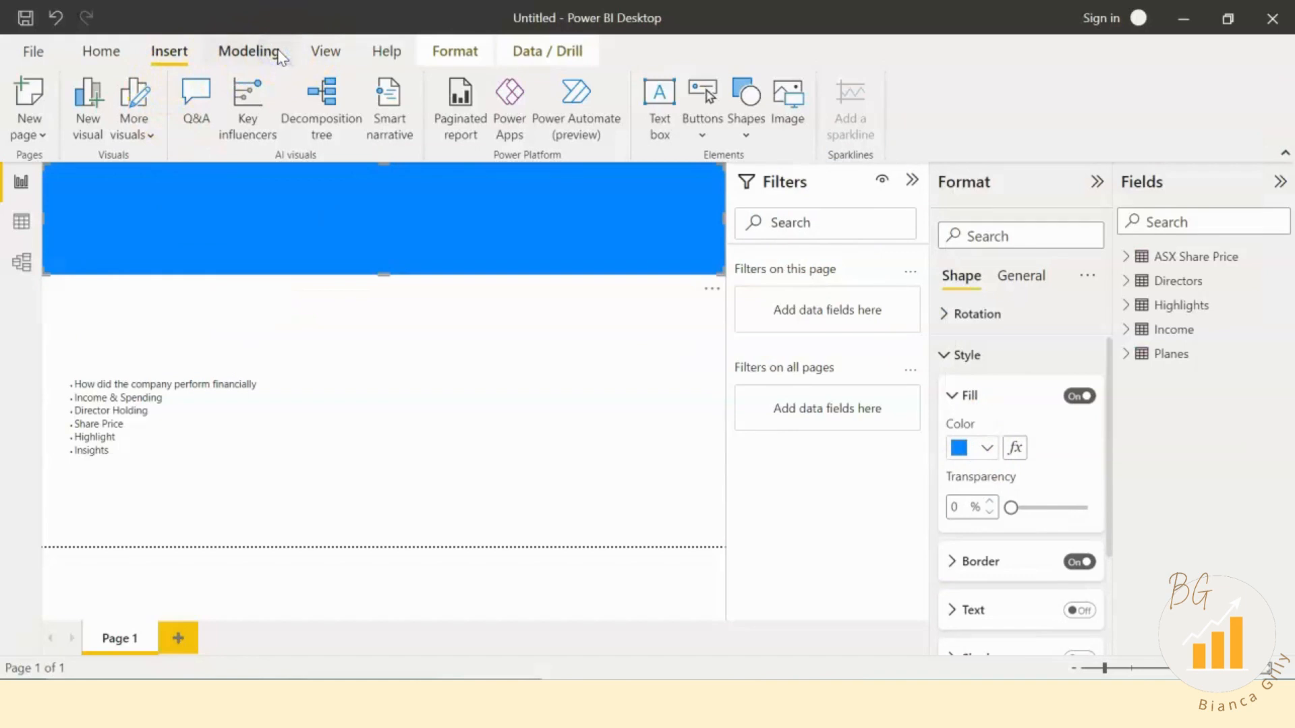
click(278, 54)
click(321, 53)
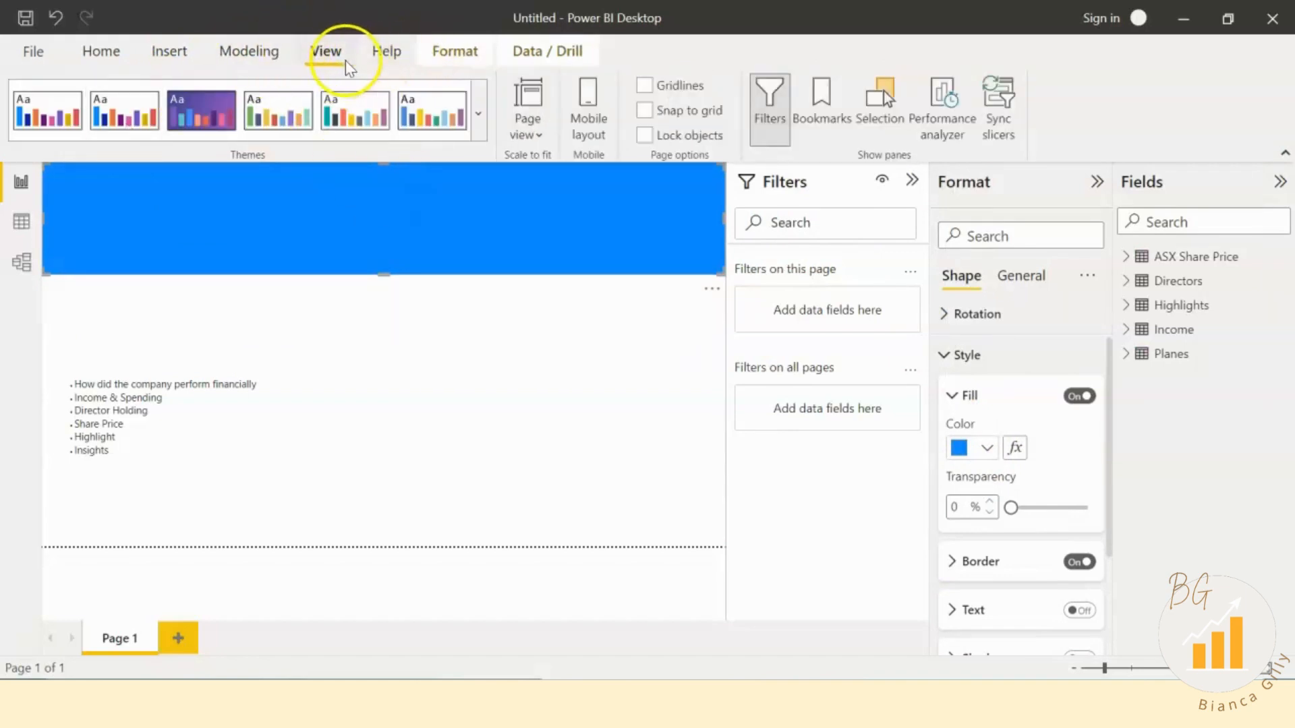
click(478, 113)
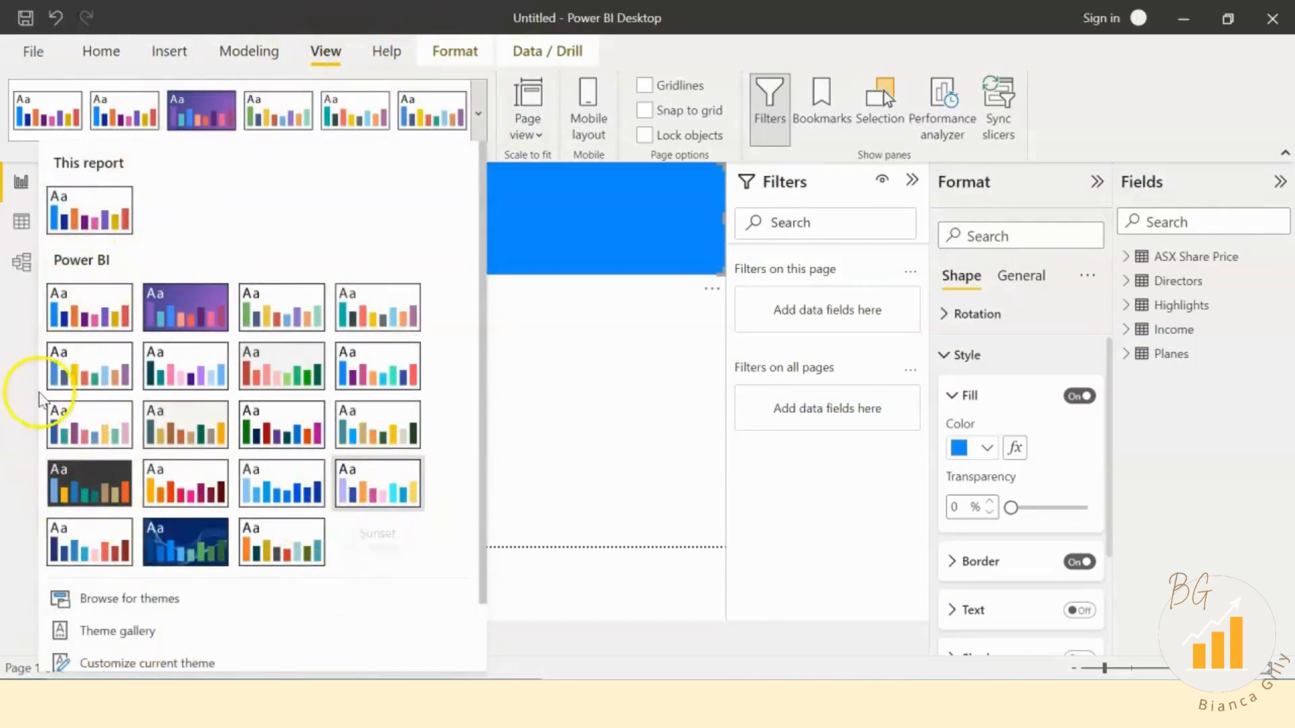
scroll(451, 445, down, 2)
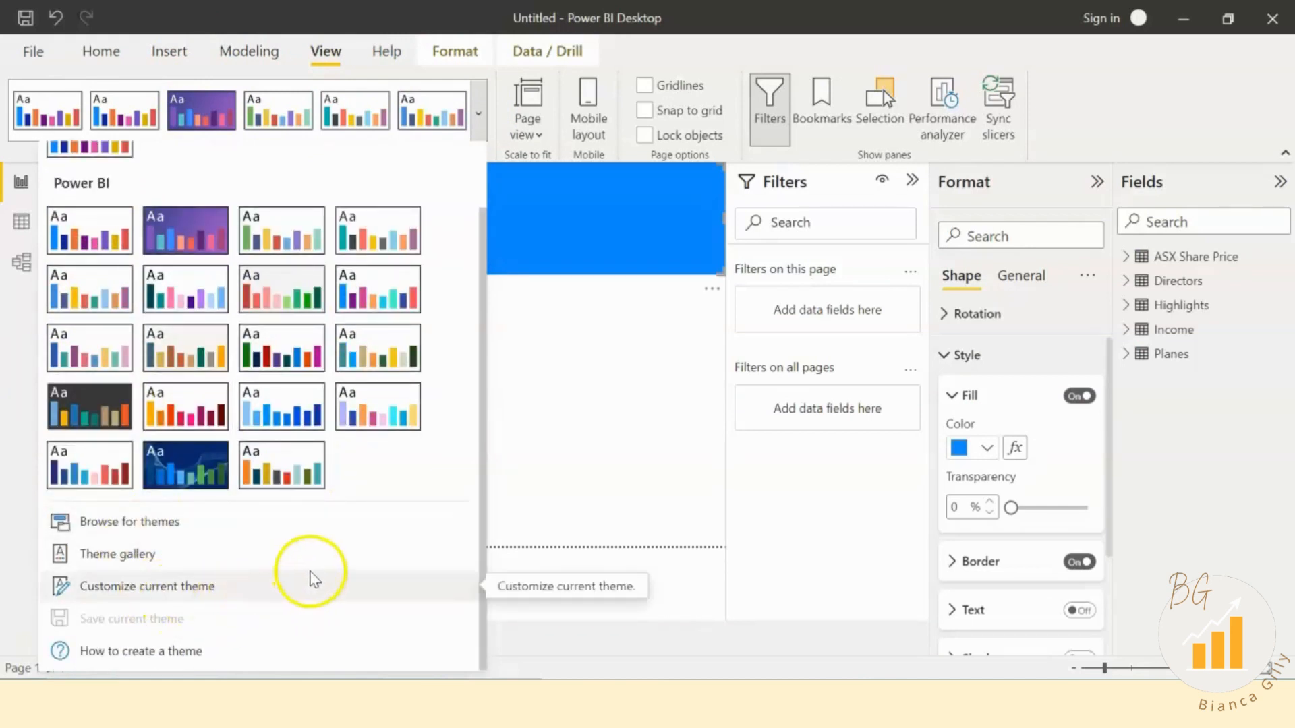
click(231, 532)
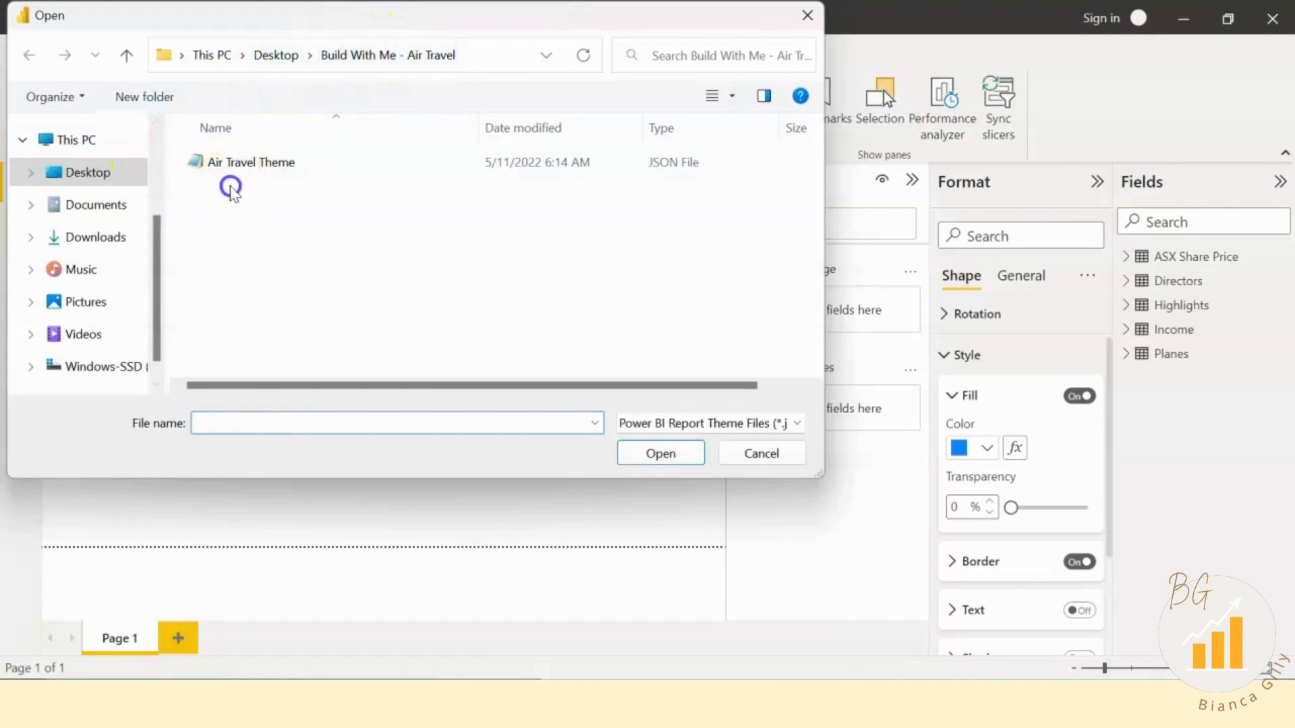
click(761, 453)
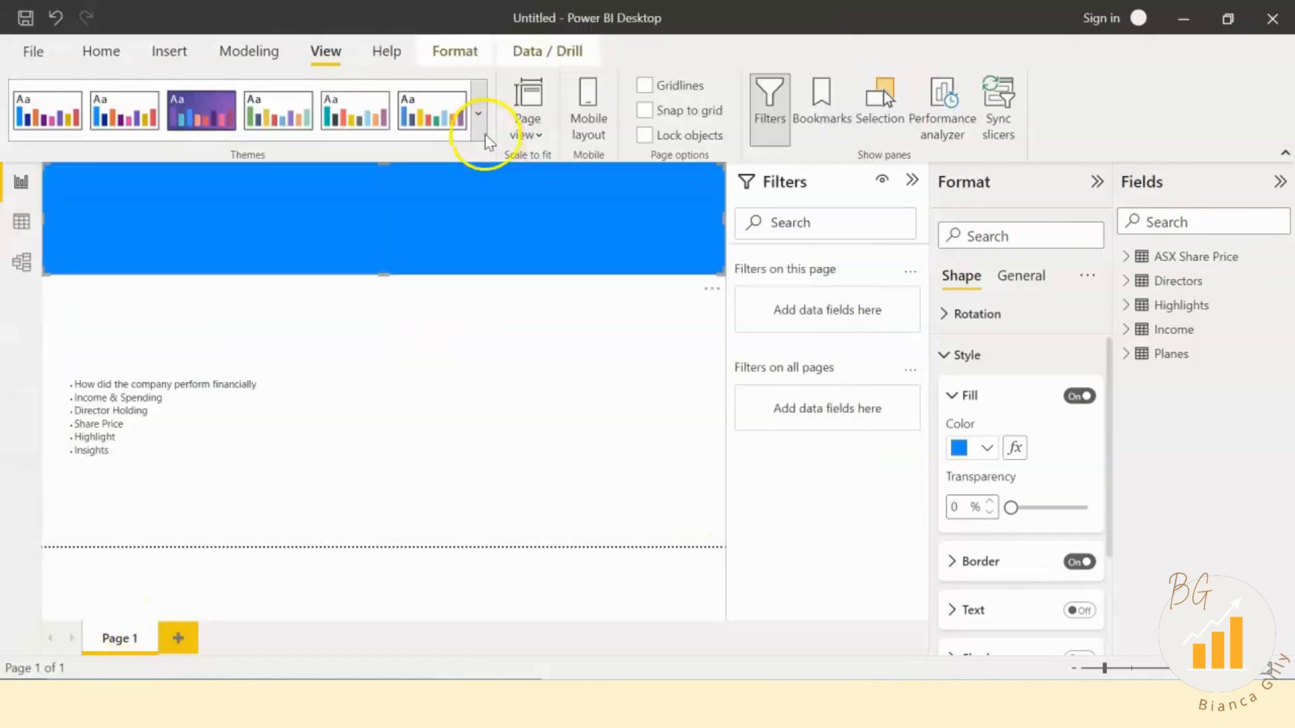
Step: Import the Air Travel Theme JSON file as the report theme
click(480, 131)
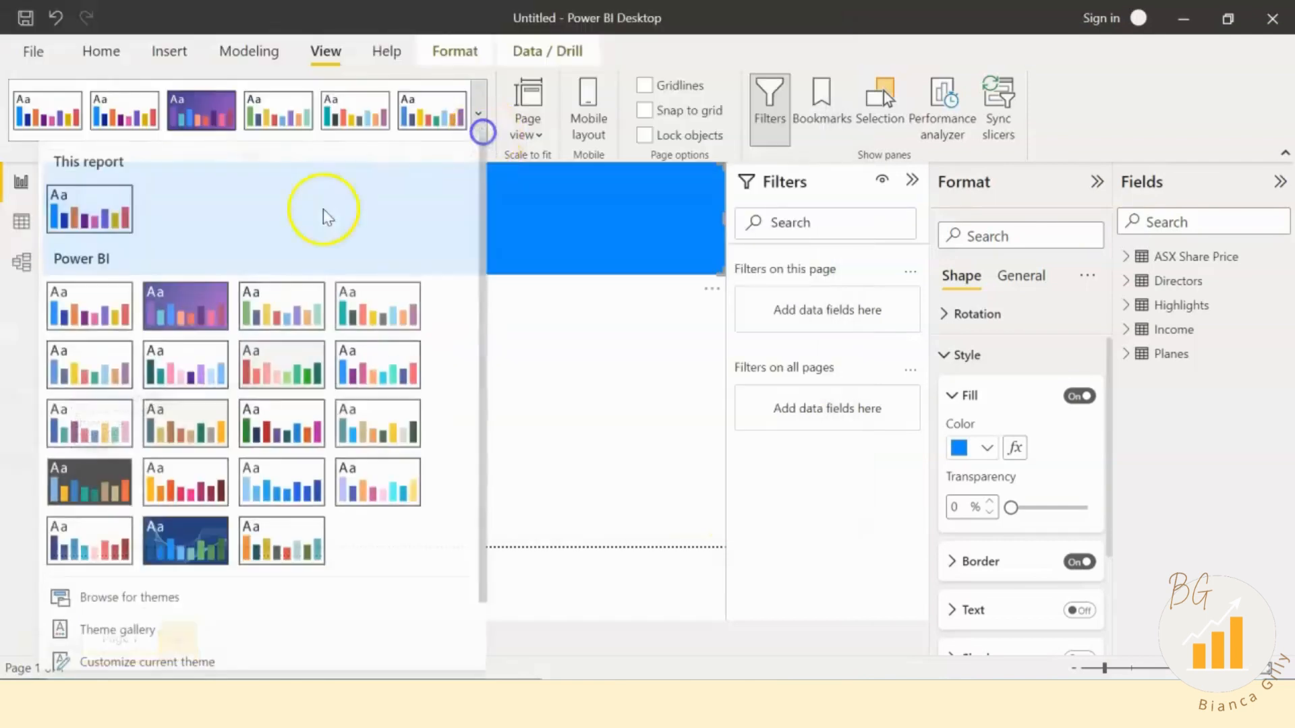
scroll(266, 578, down, 1)
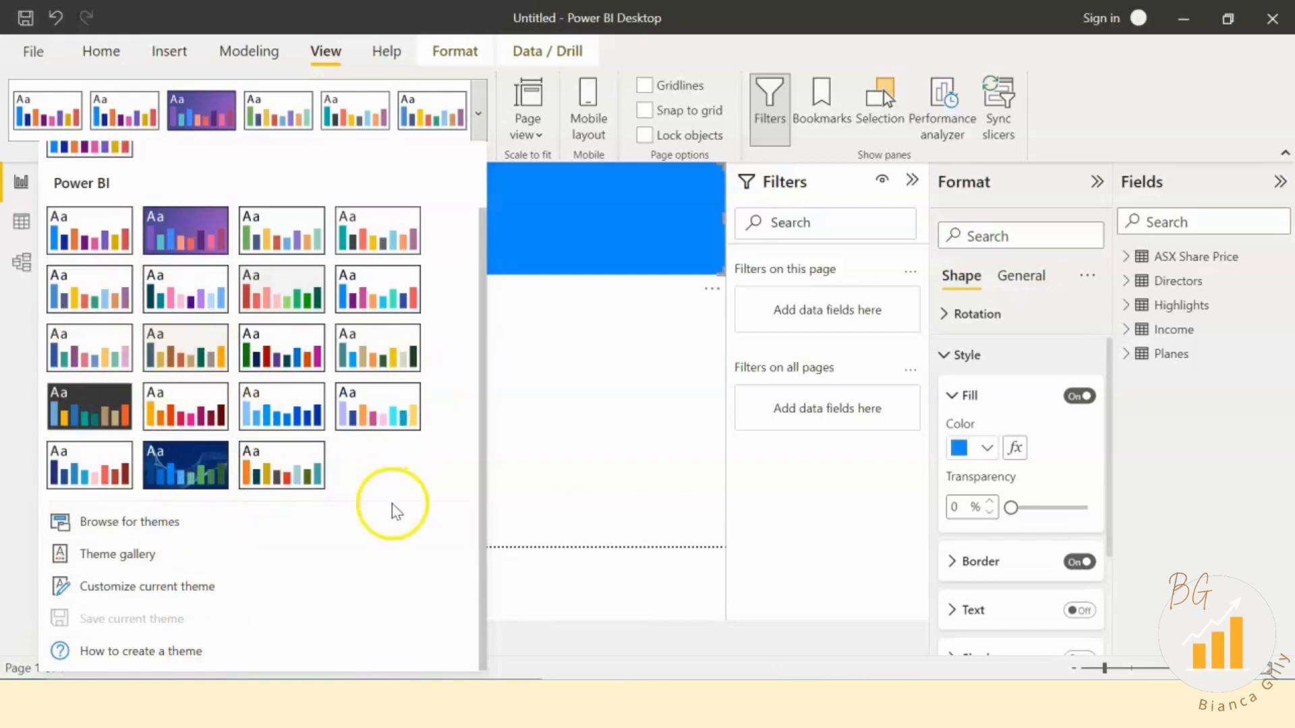
click(280, 524)
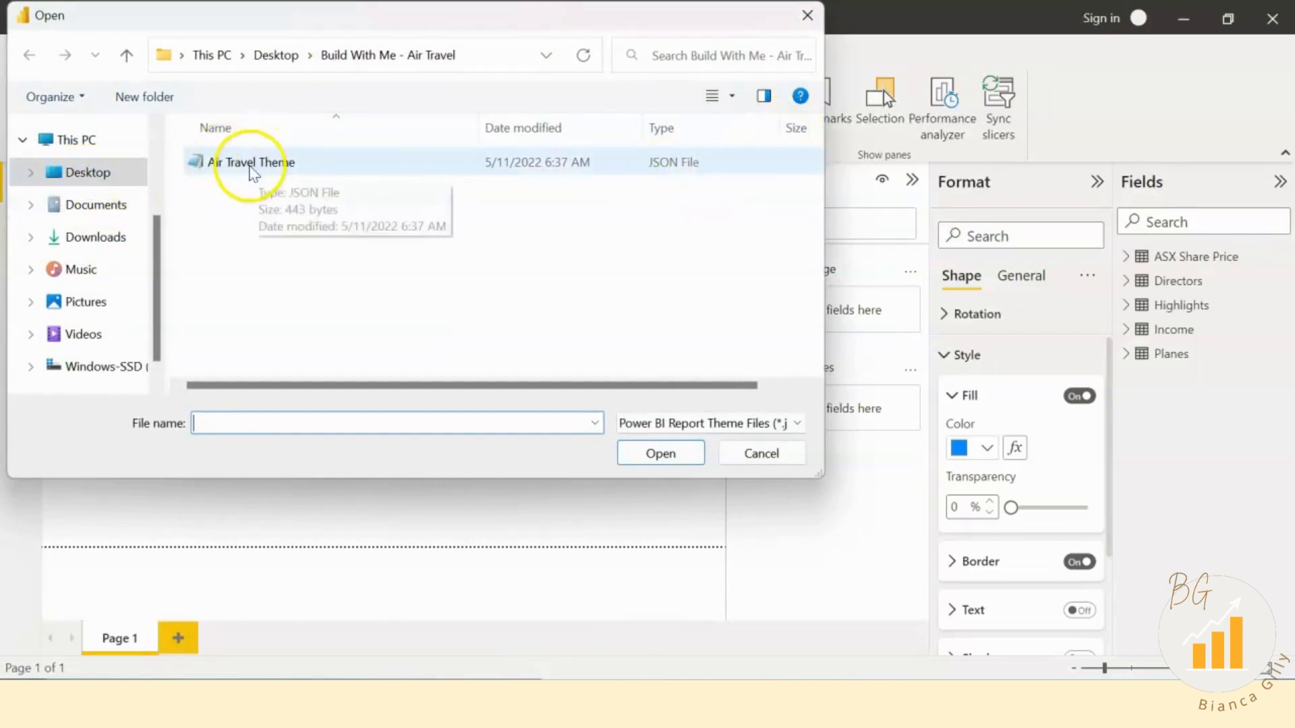
click(256, 166)
double_click(340, 168)
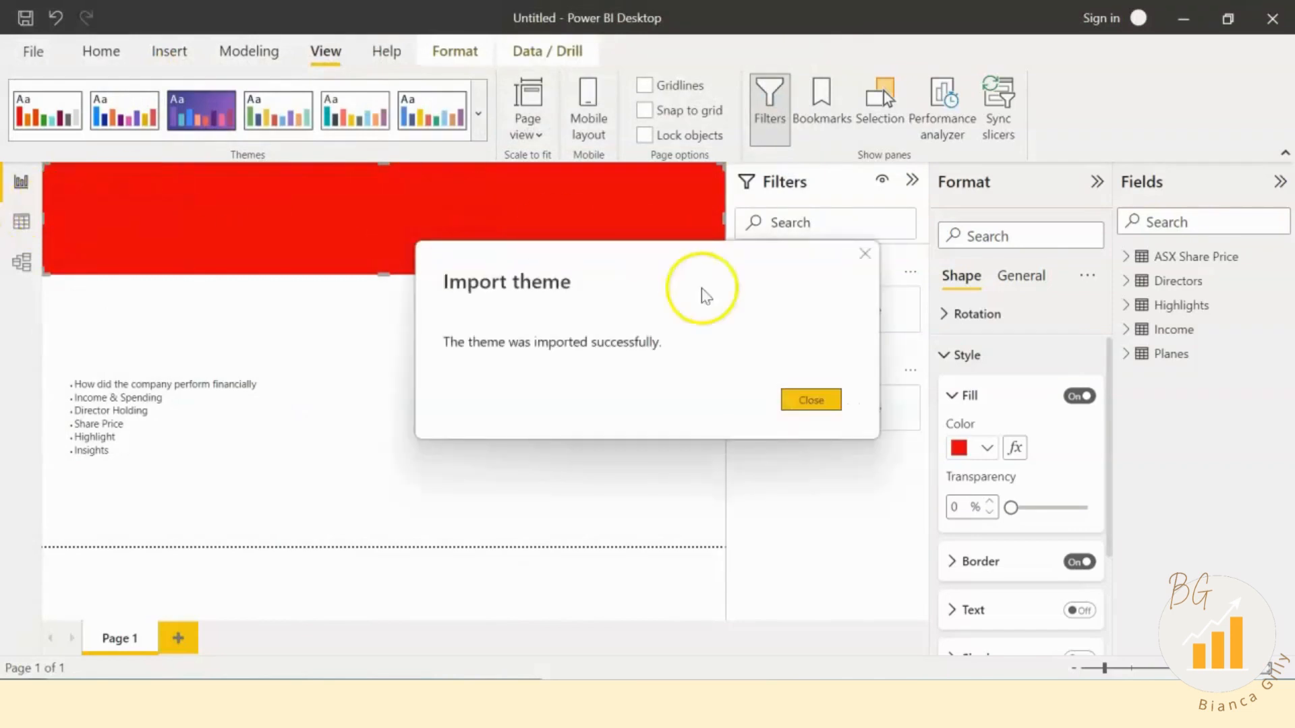
click(815, 399)
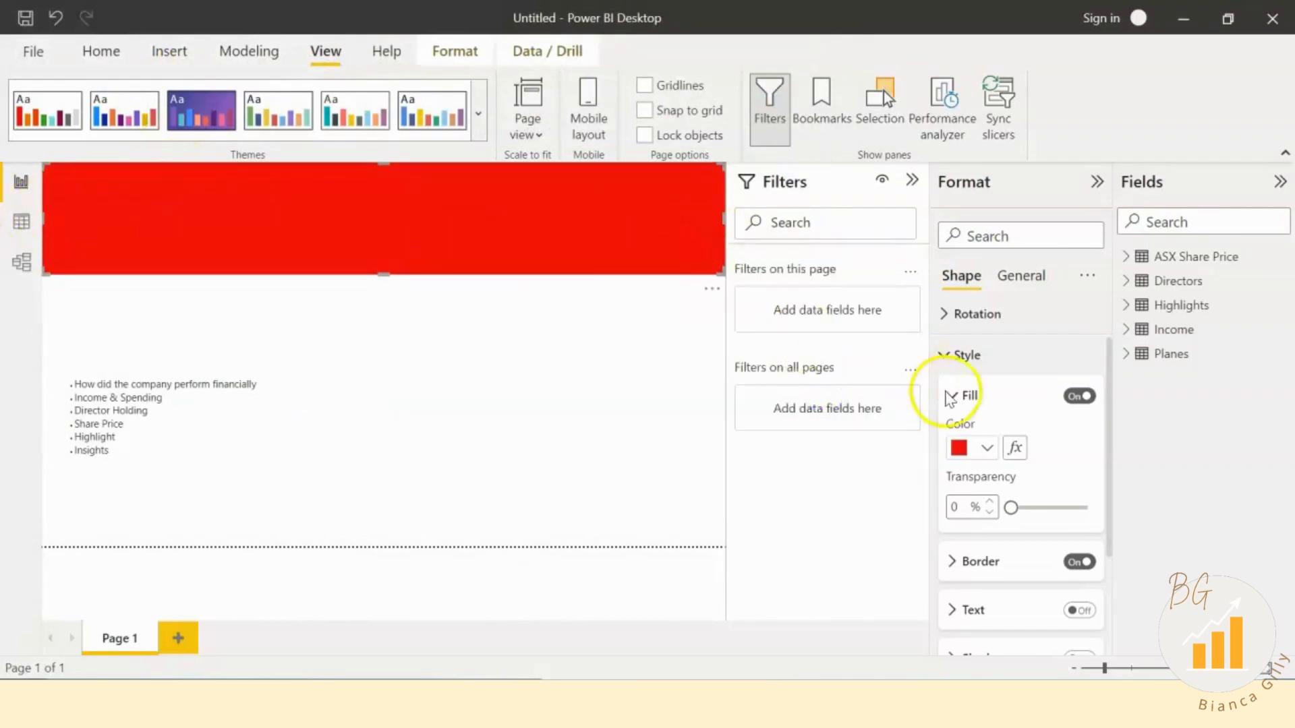
Step: Check the imported theme's colors in the banner rectangle's fill palette
click(978, 447)
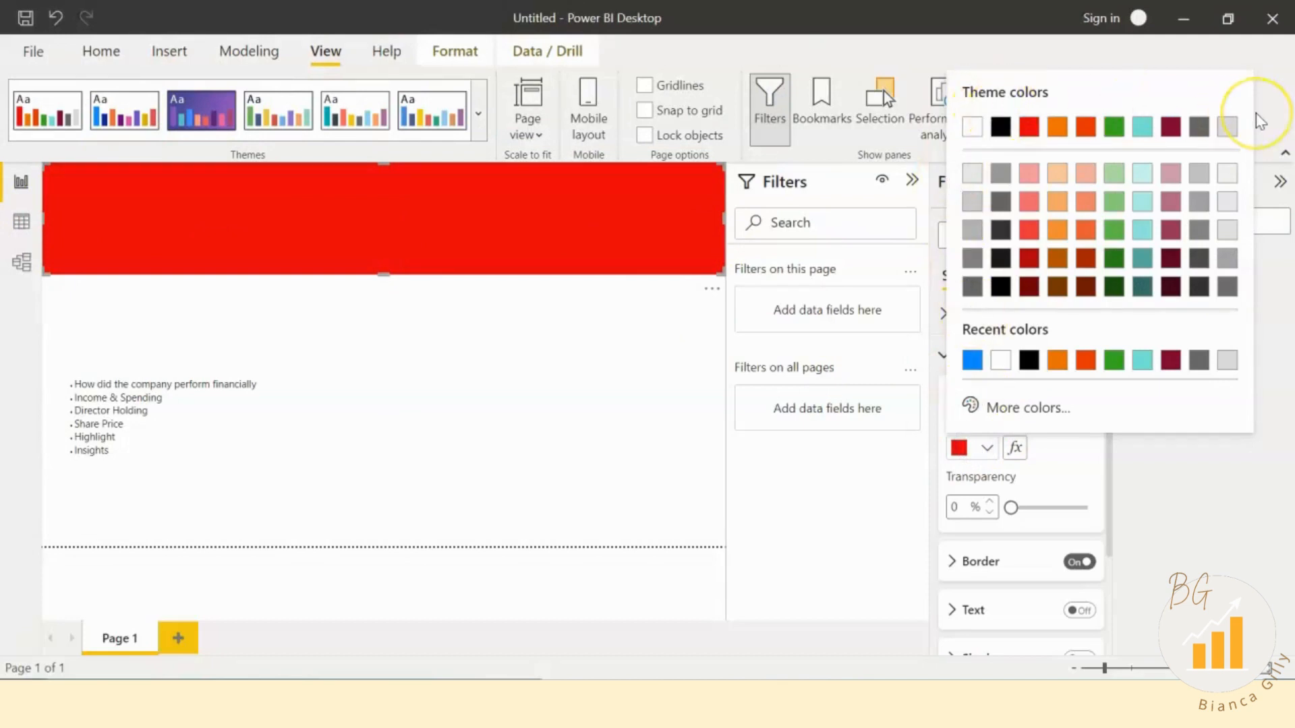
click(497, 329)
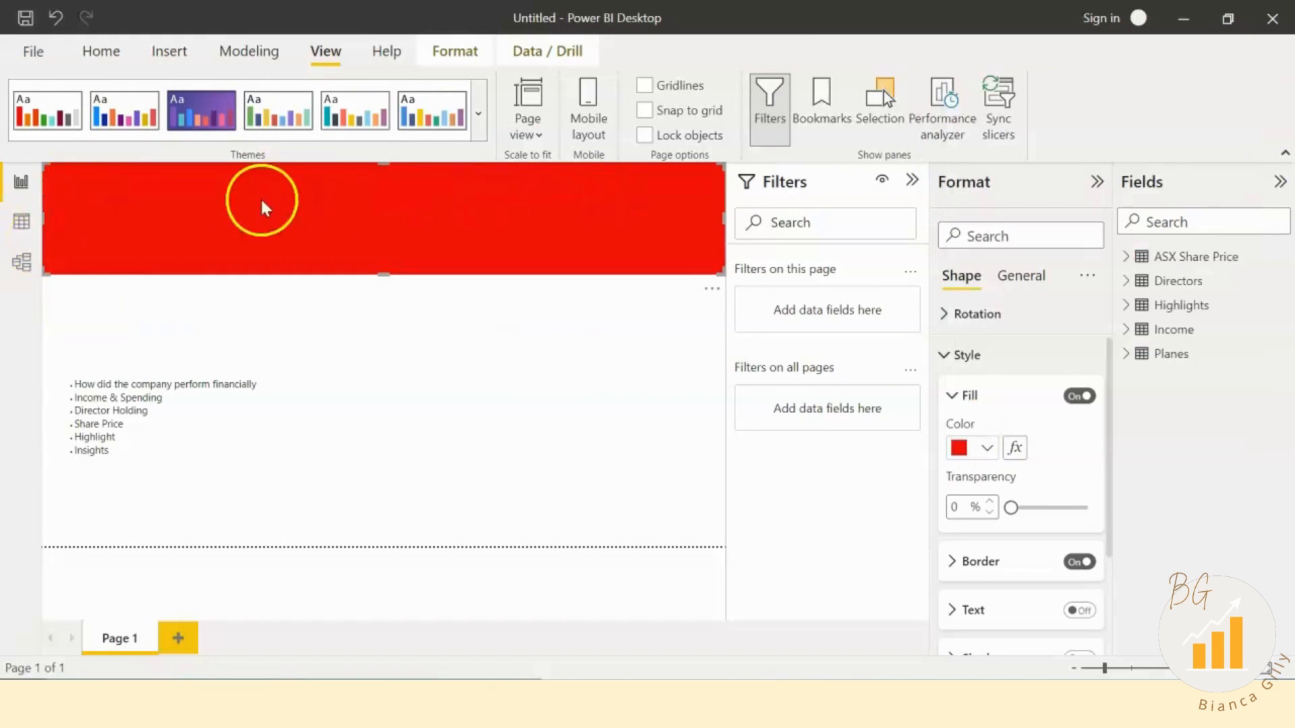
click(378, 326)
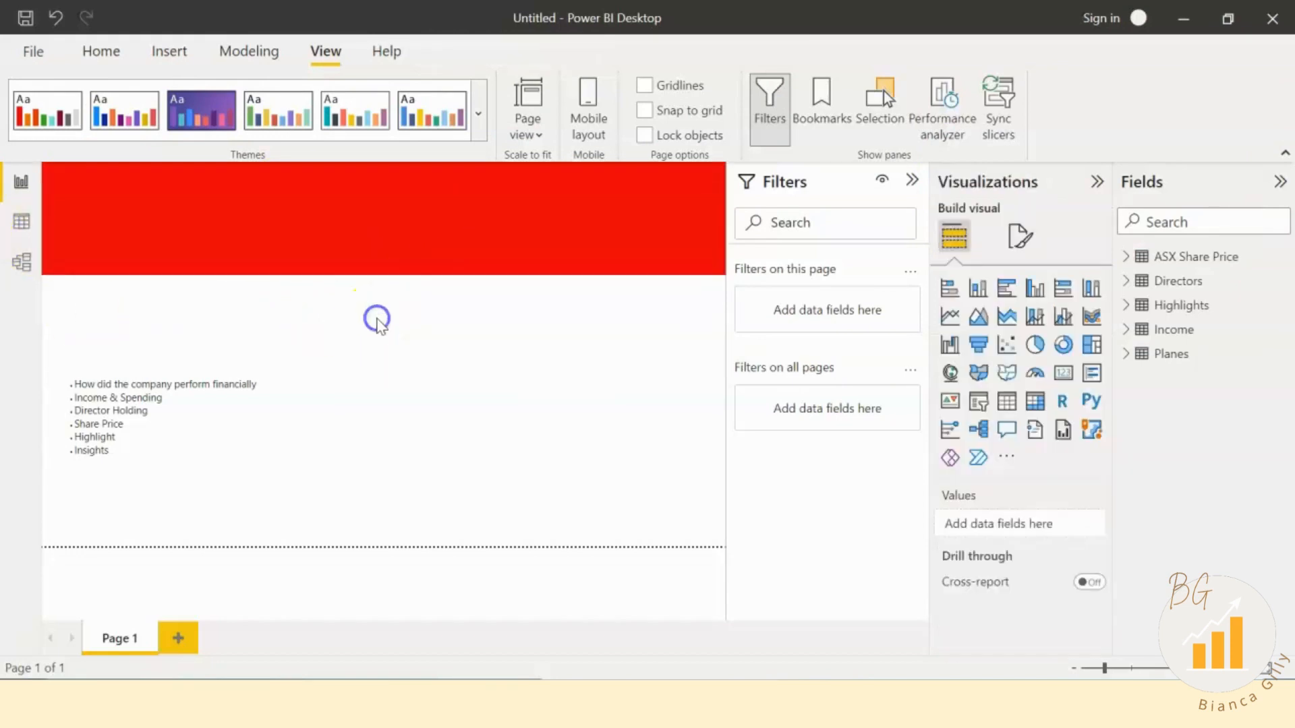
Step: Insert the Red Swirl image from the Build With Me - Air Travel folder onto the page
click(174, 54)
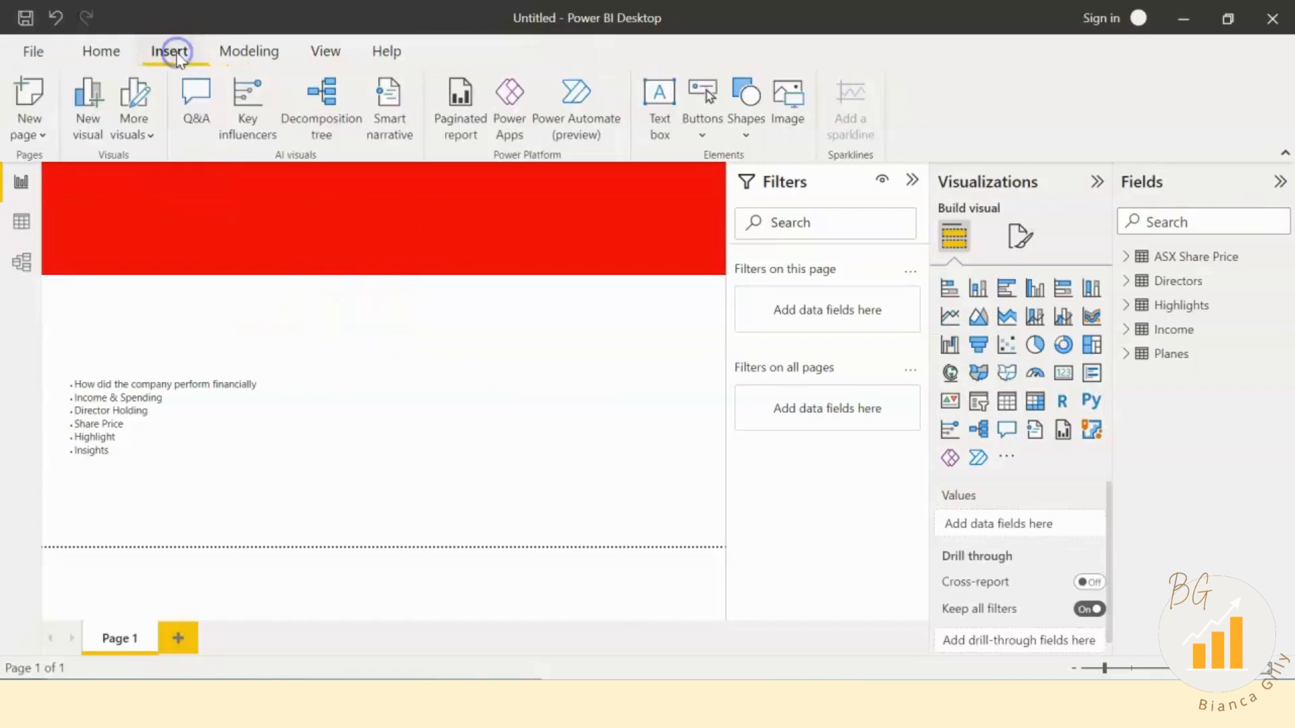
click(794, 116)
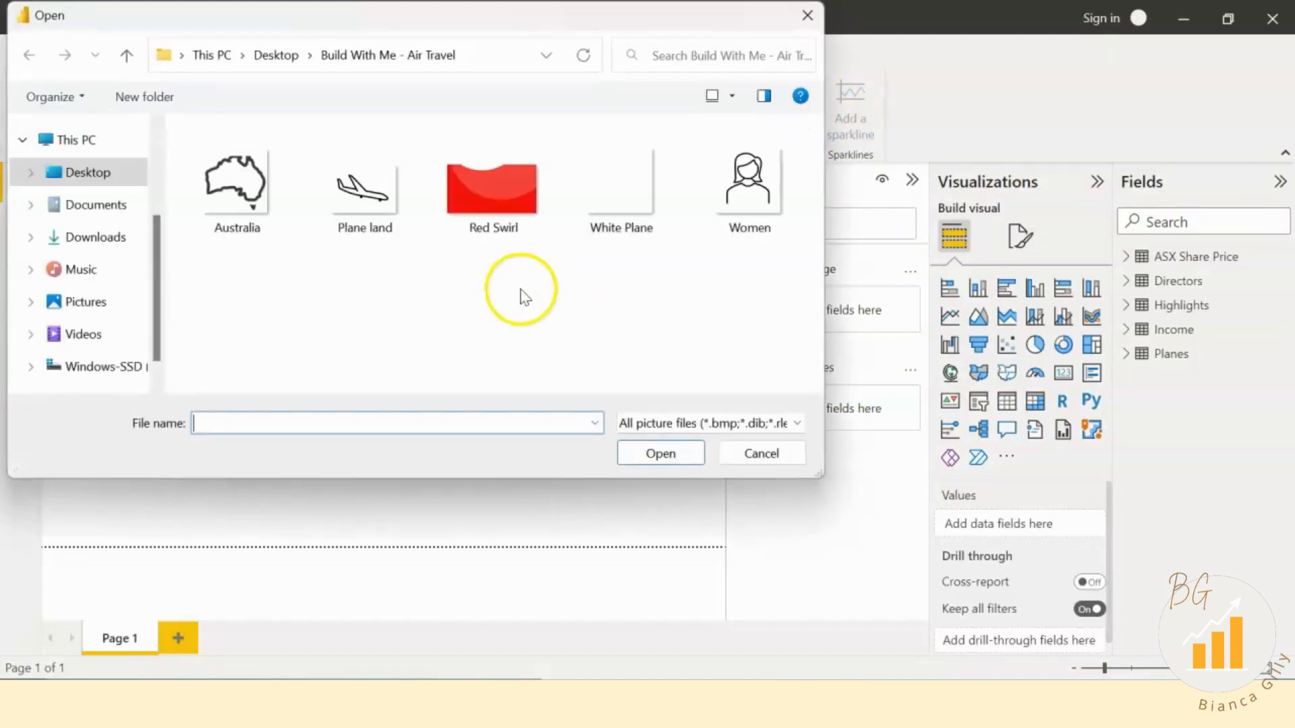
click(505, 225)
double_click(502, 226)
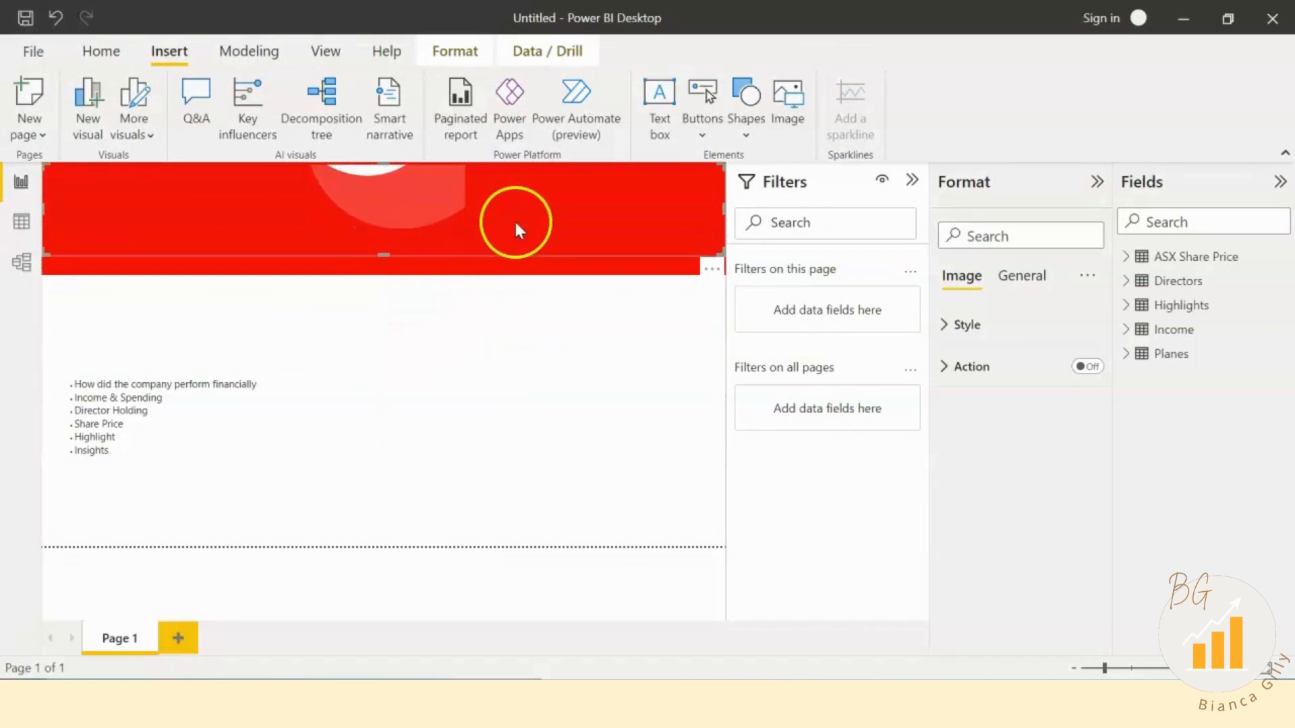
Step: Set the Red Swirl image's scaling to Fill
click(1040, 329)
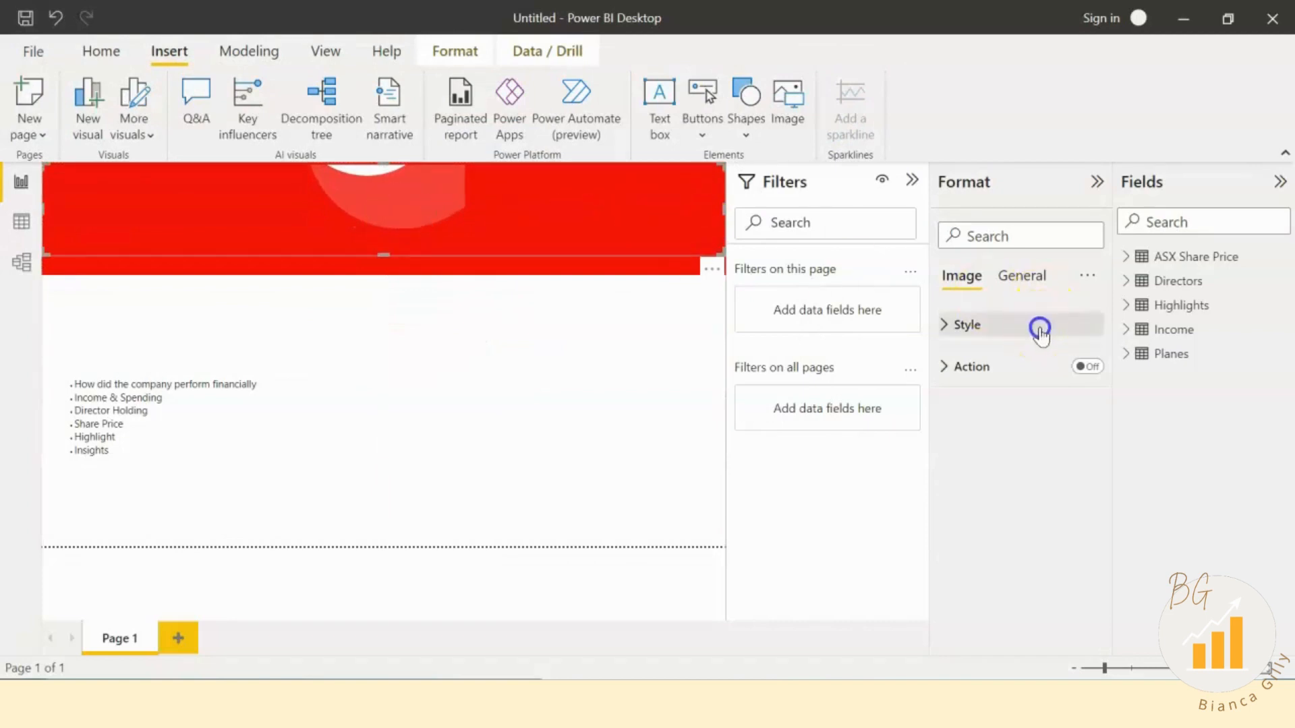
click(971, 386)
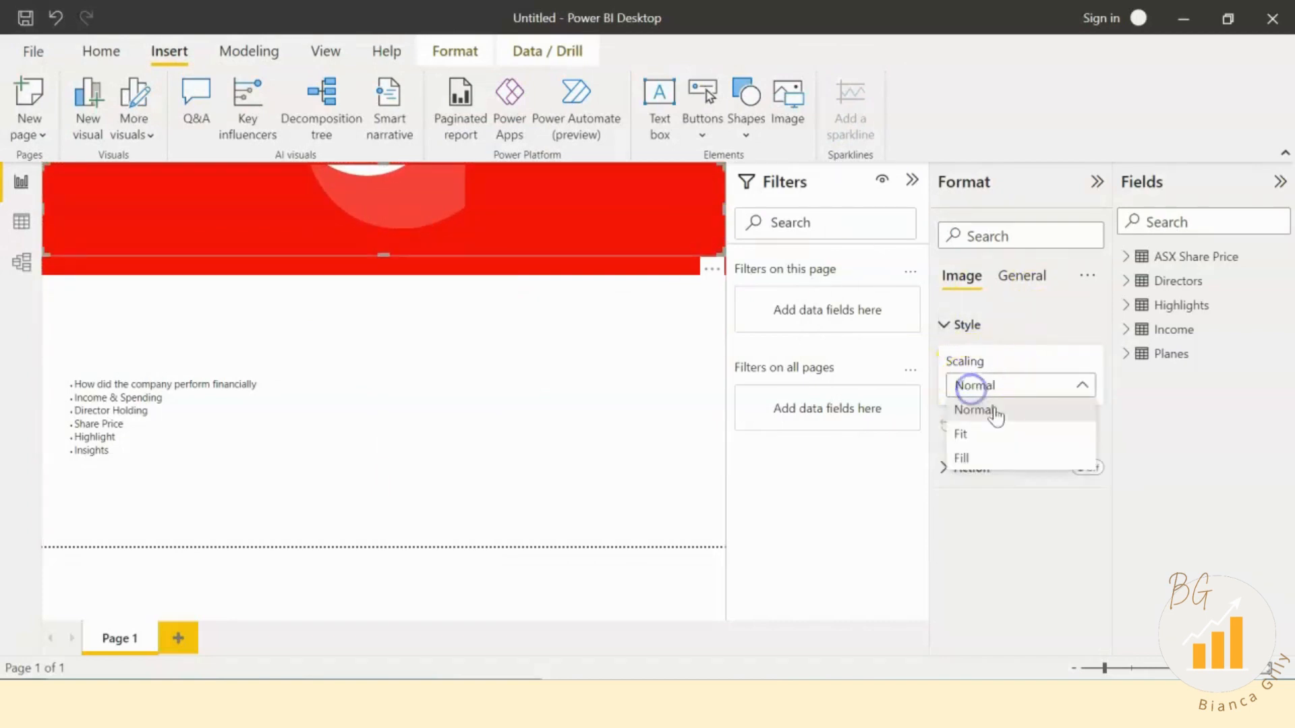
click(991, 458)
click(392, 344)
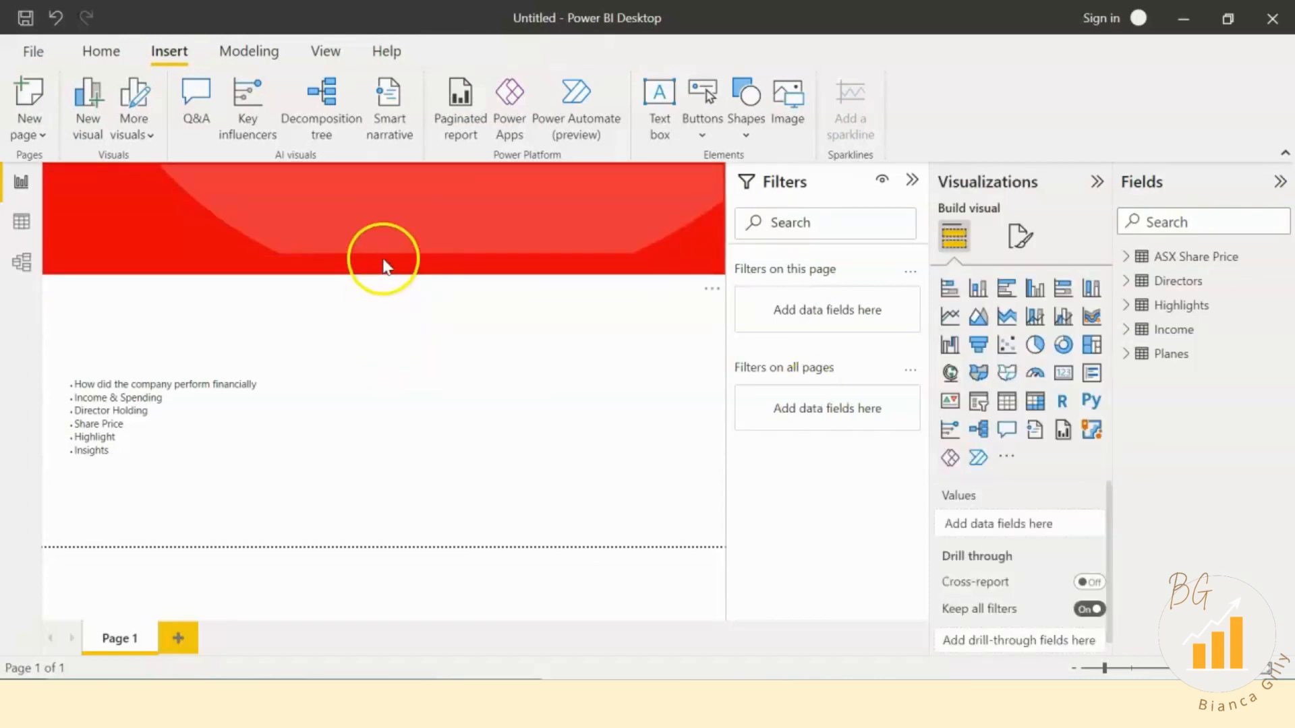
Step: Set the Red Swirl image's height to 220 so it covers the banner rectangle
click(600, 177)
click(1023, 275)
click(1013, 328)
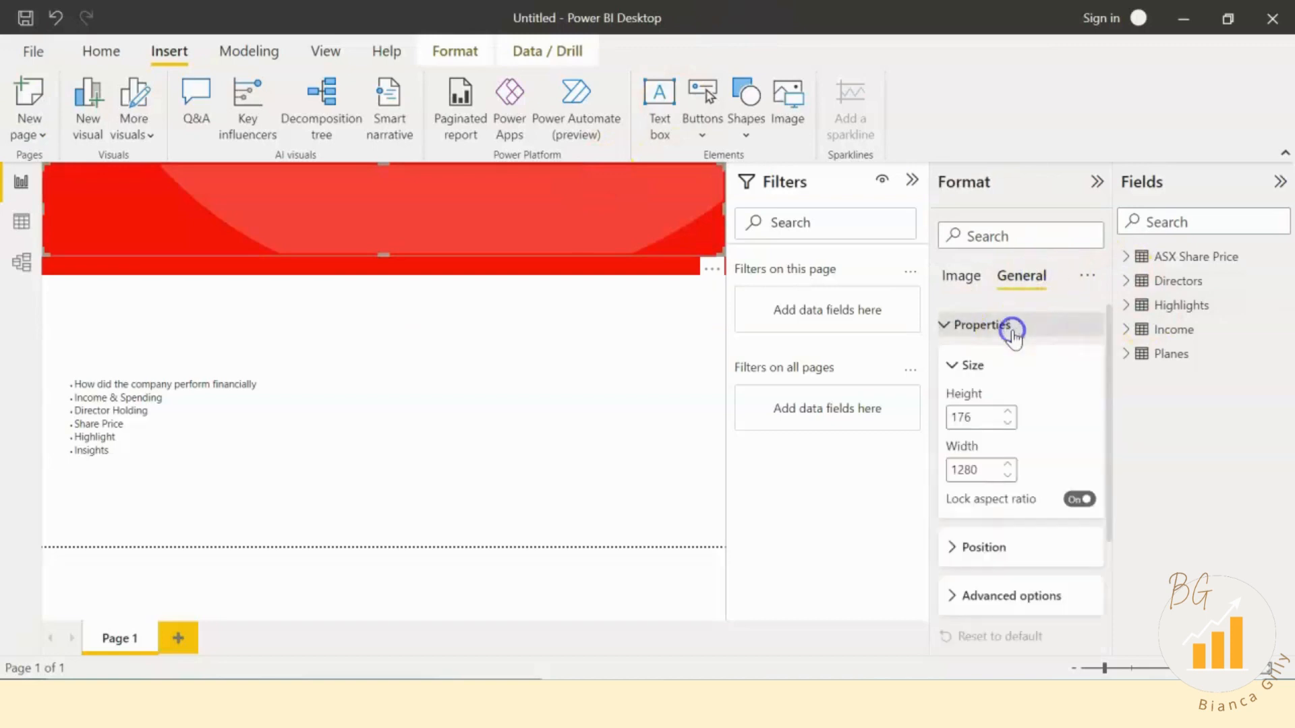
double_click(956, 420)
text(2)
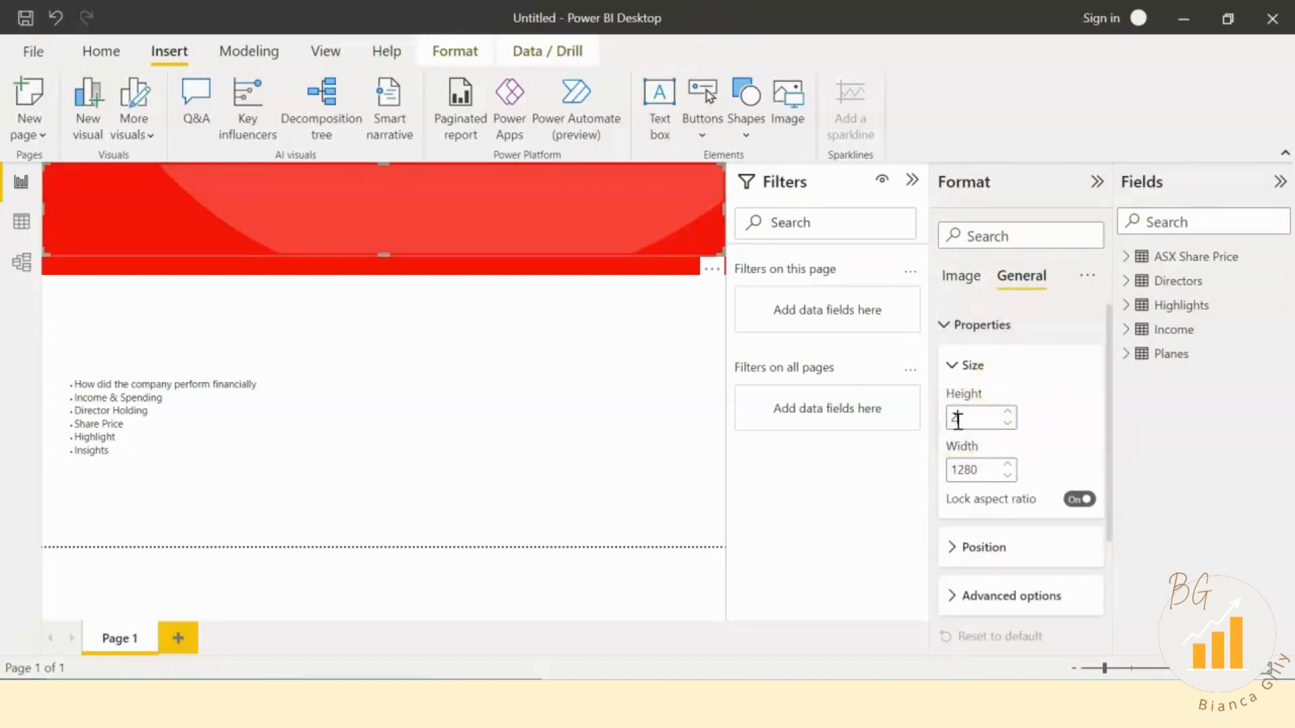
text(20)
click(432, 344)
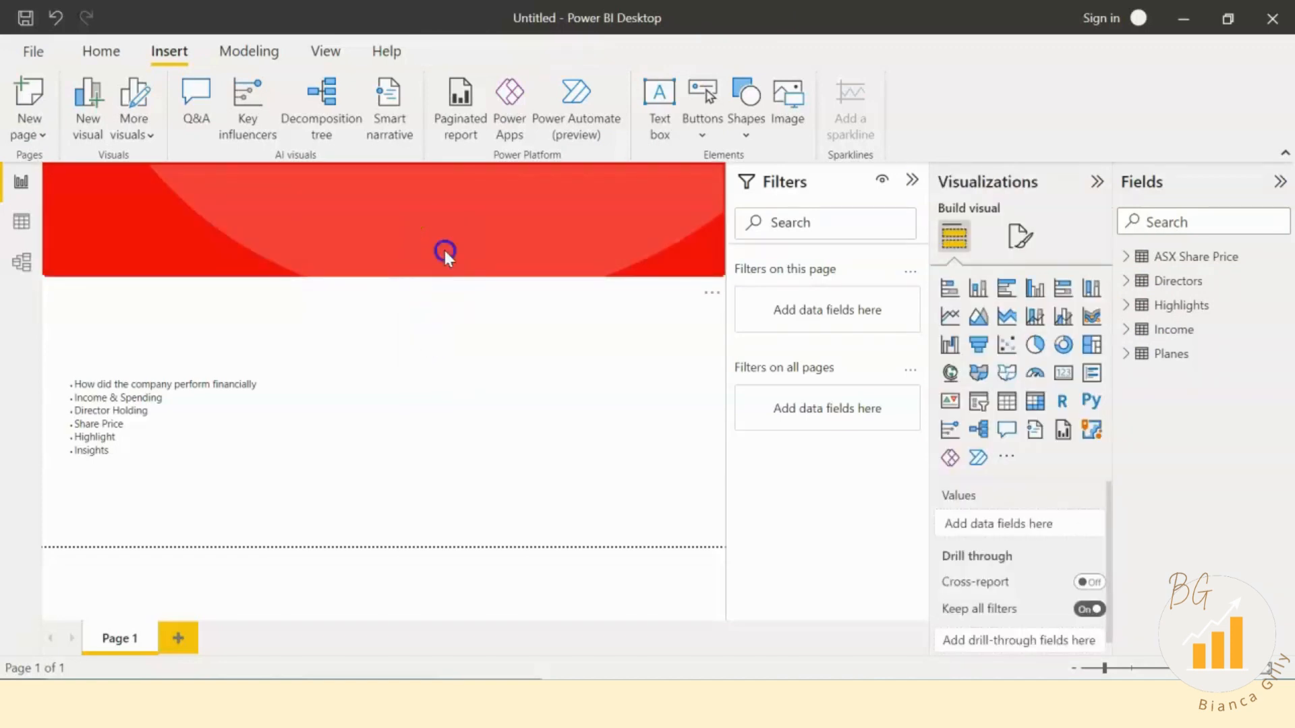
Step: Move the Red Swirl image and the banner rectangle apart and stack them again at the top of the page
drag(445, 251, 434, 283)
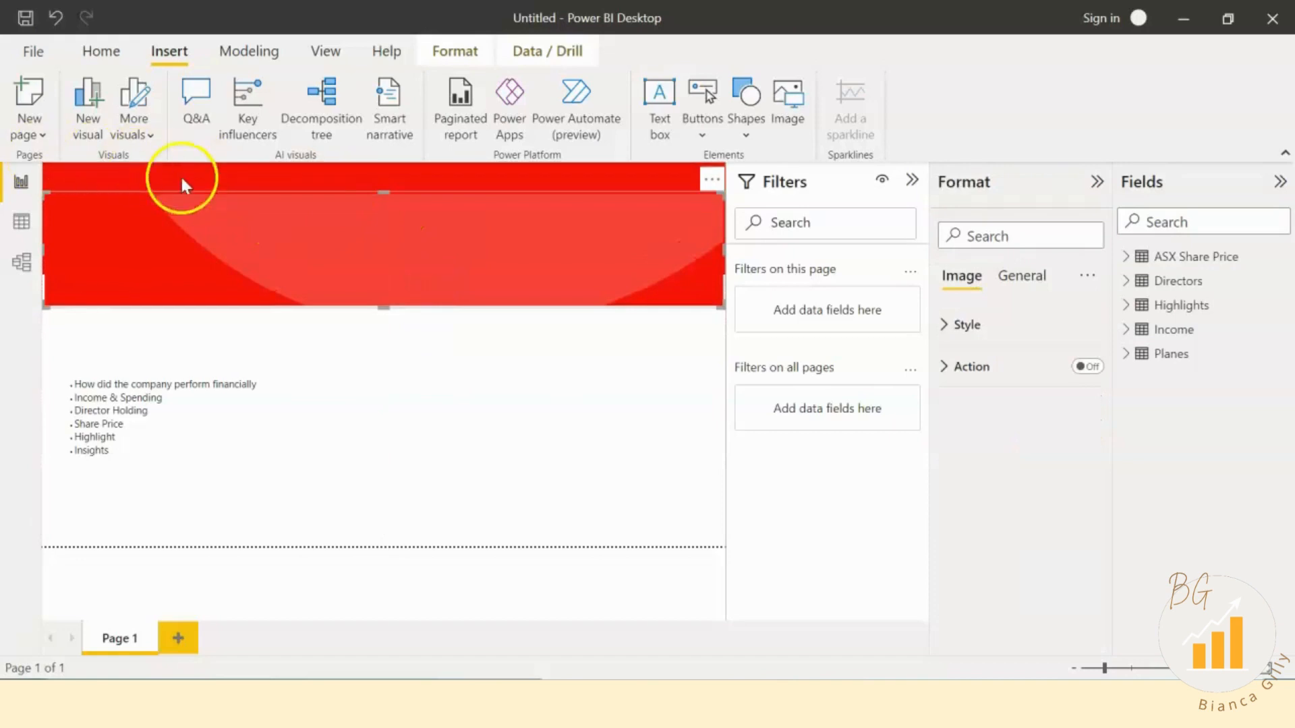
click(236, 232)
drag(231, 176, 246, 364)
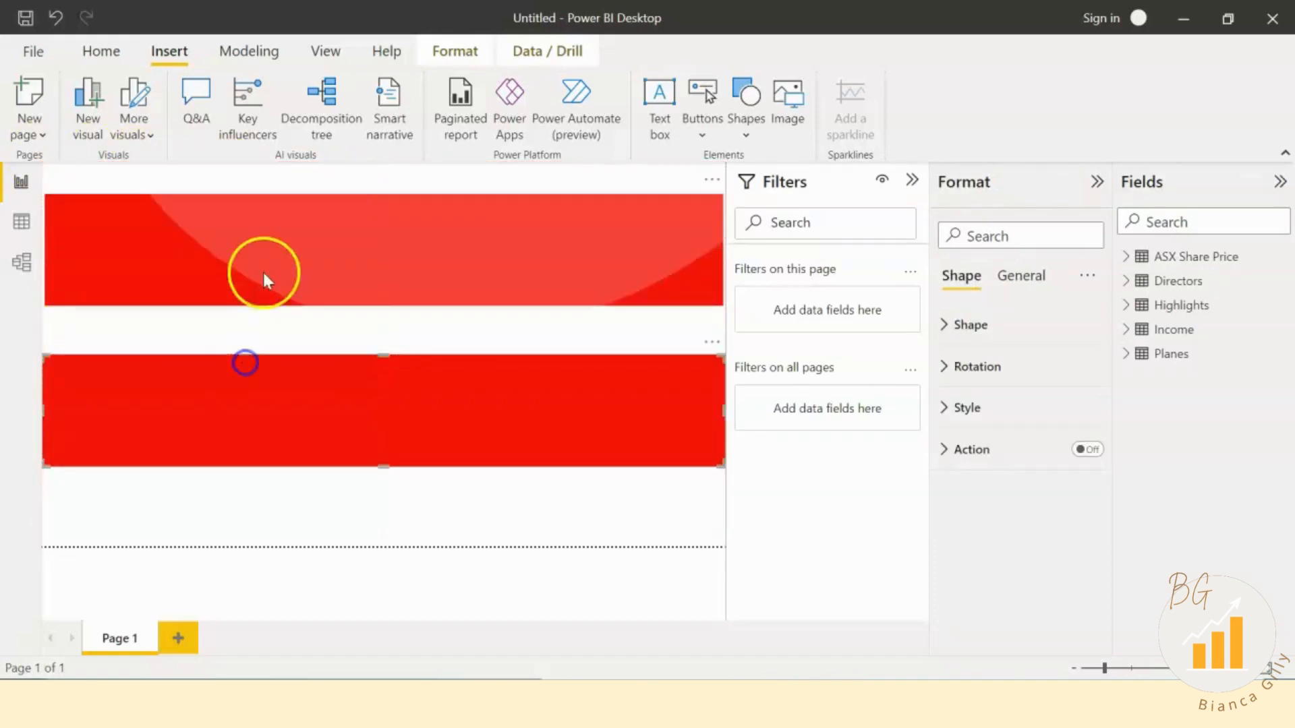
drag(265, 277, 268, 191)
click(127, 289)
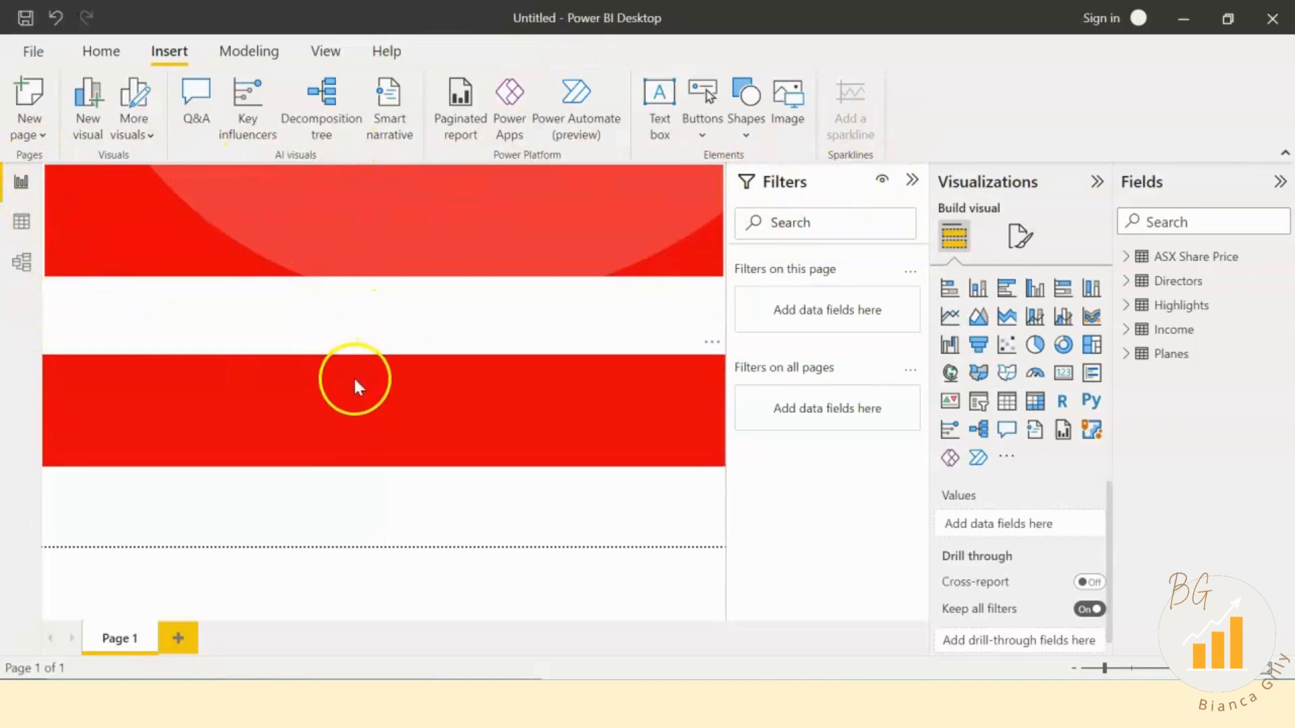
drag(352, 376, 373, 173)
click(495, 358)
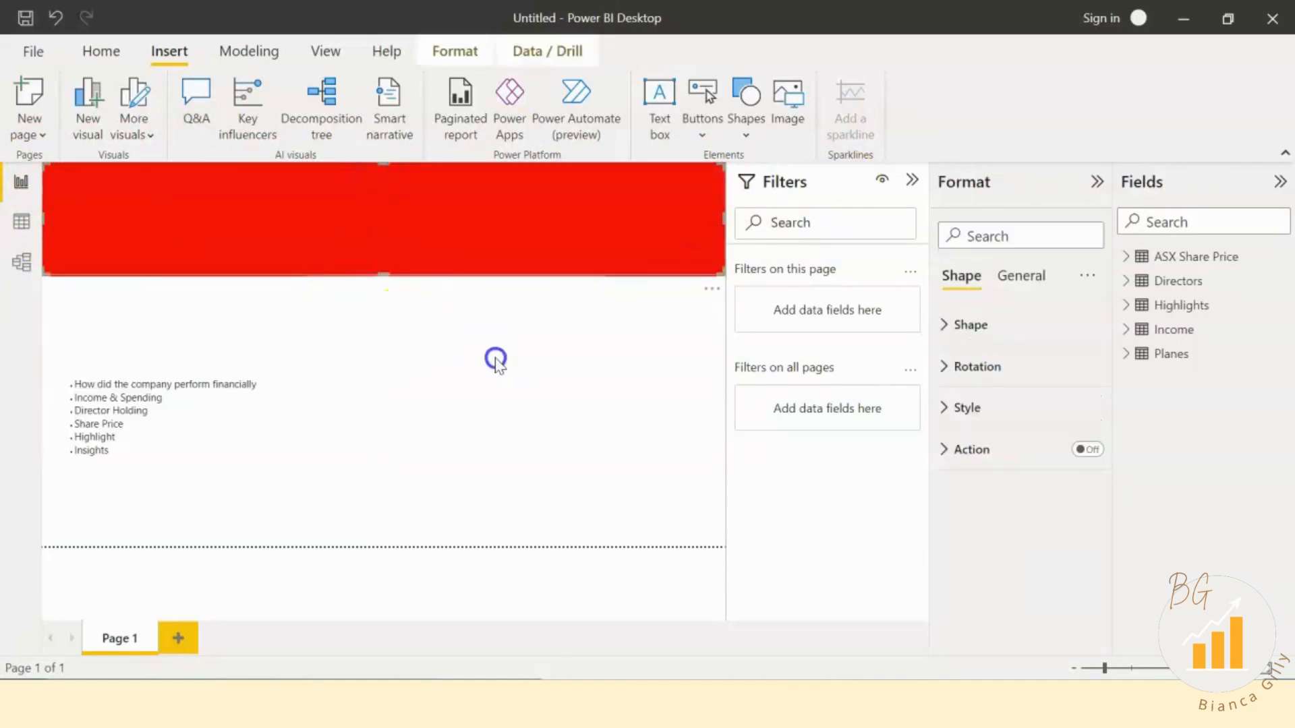
click(134, 209)
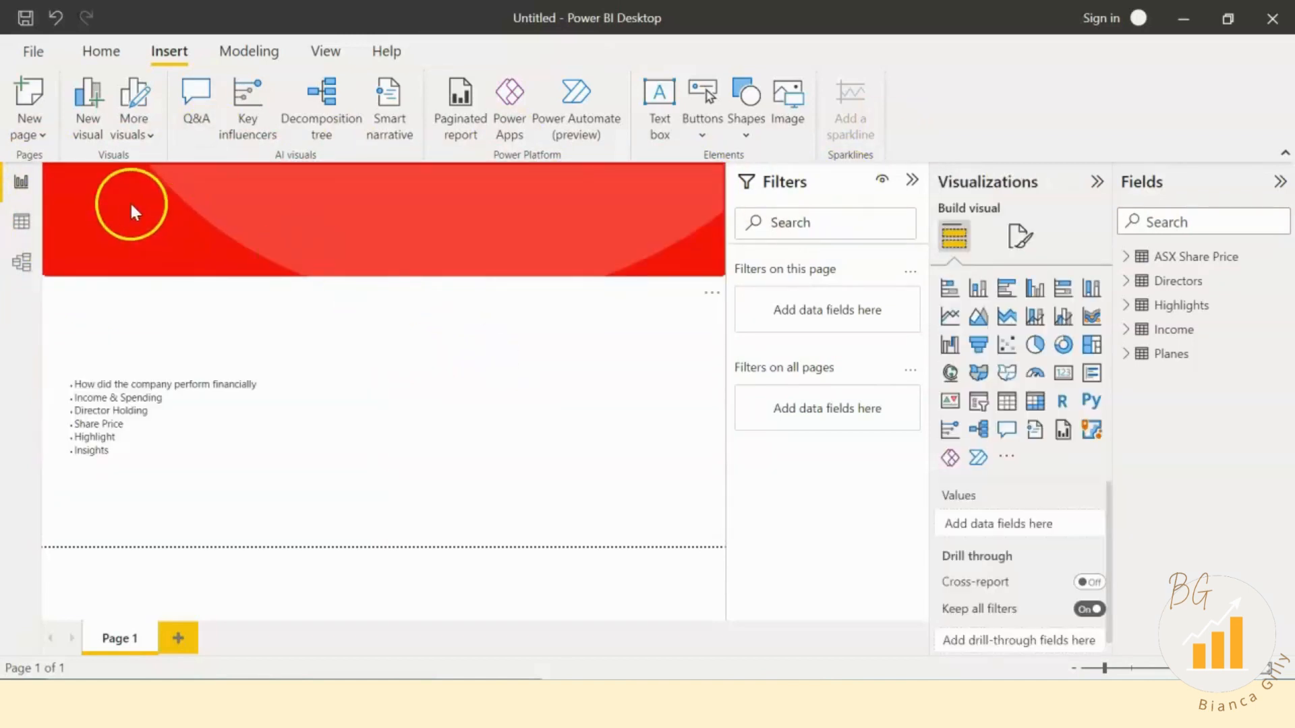
click(478, 342)
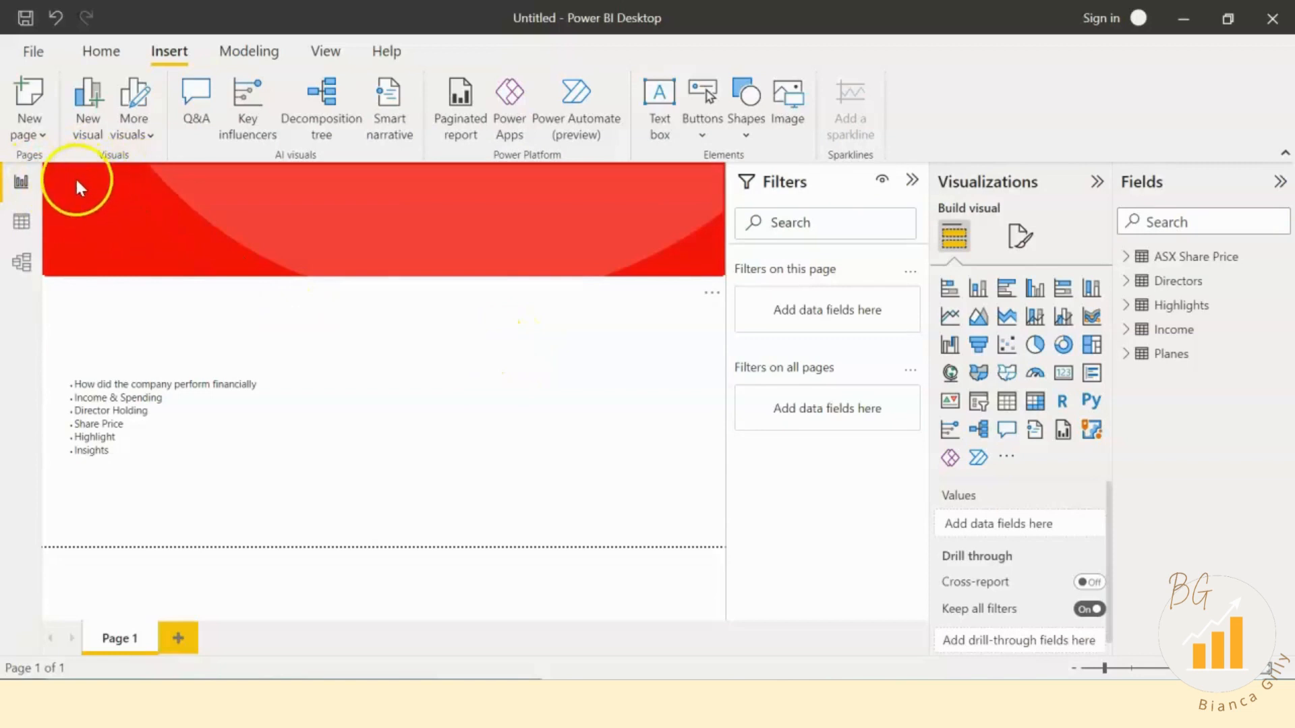
Step: Insert the White Plane image from the Build With Me - Air Travel folder onto the page
click(786, 108)
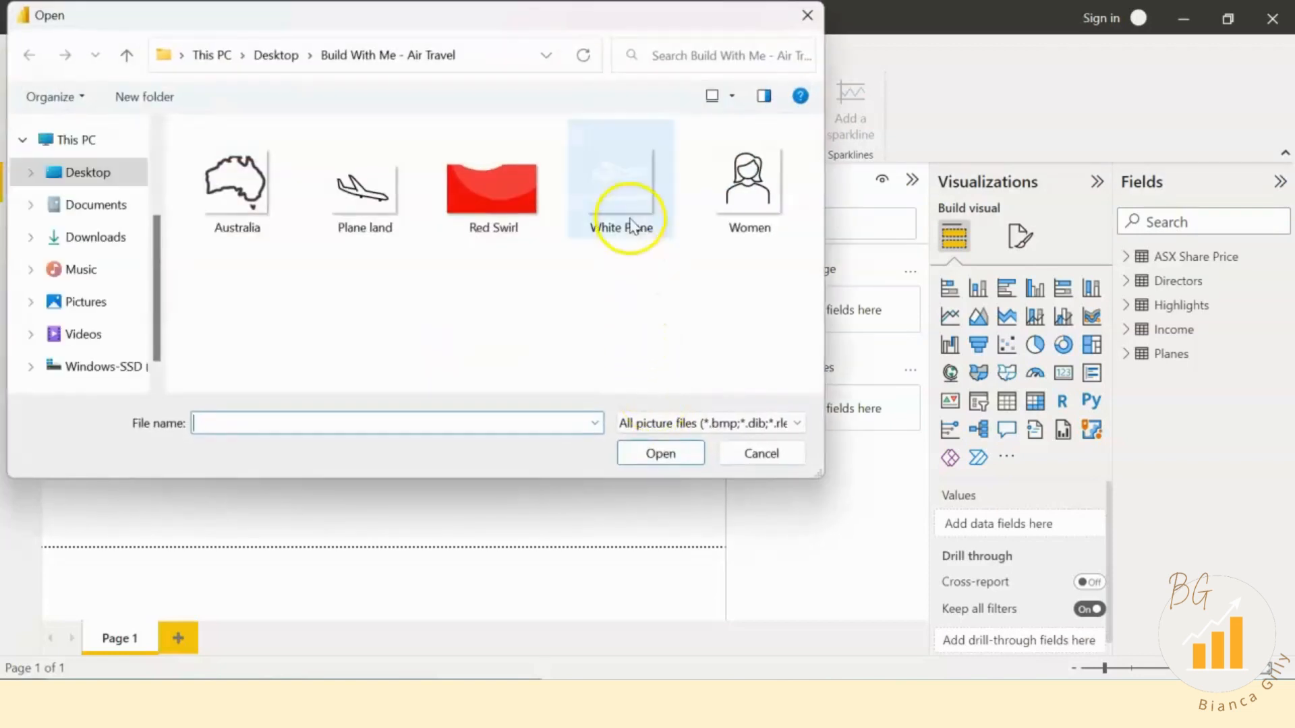
double_click(626, 191)
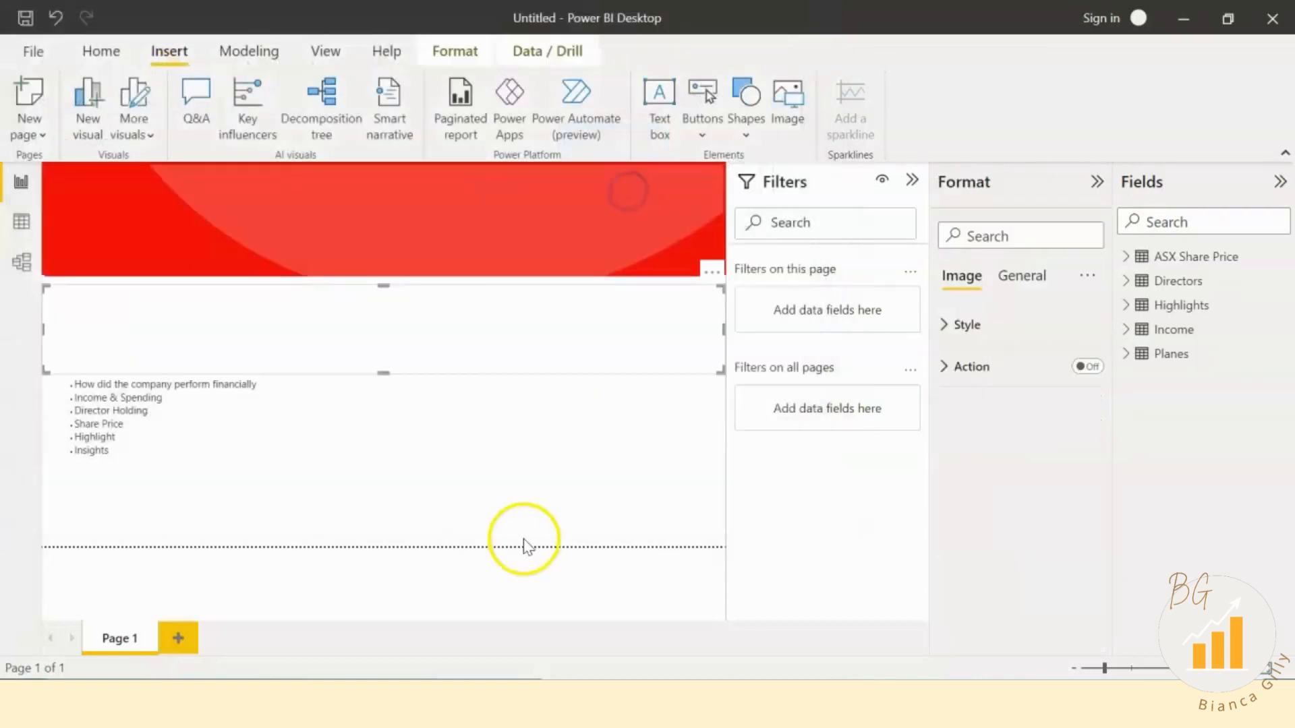
Step: Set the White Plane image's height and width to 100 and place it in the banner's upper-left corner
click(1019, 275)
click(940, 326)
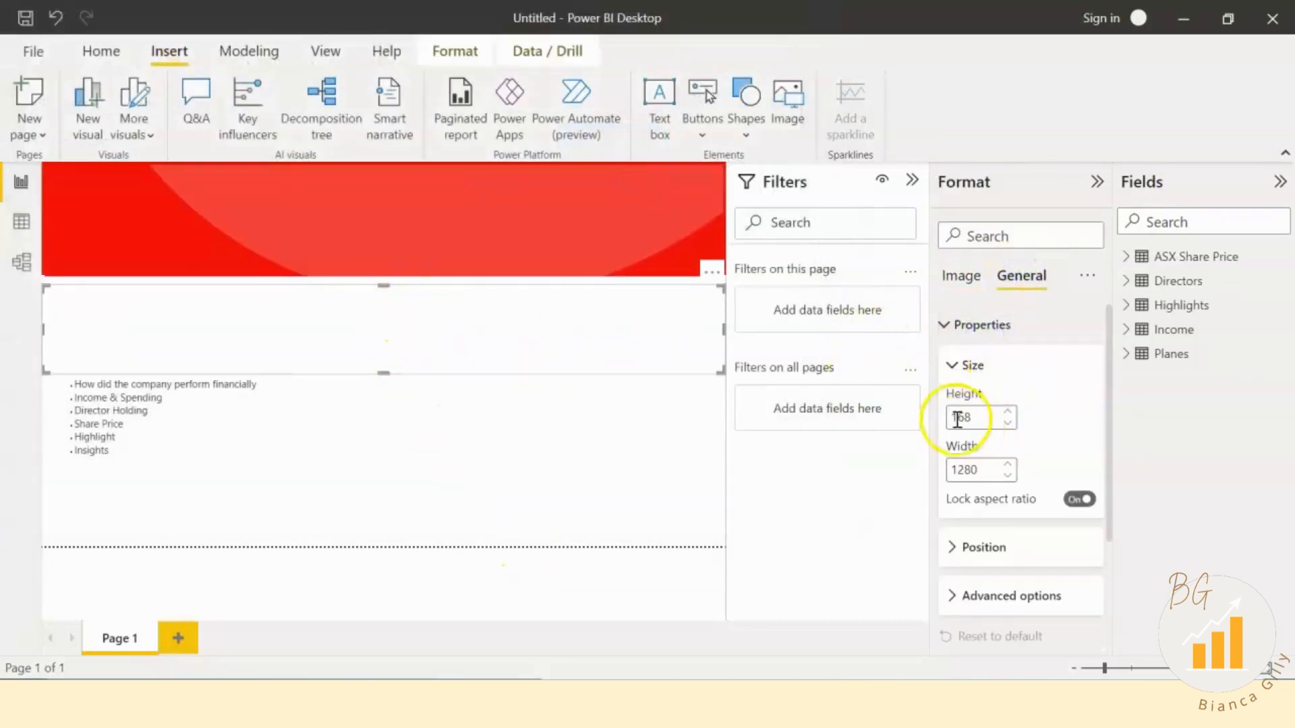
double_click(956, 416)
text(100)
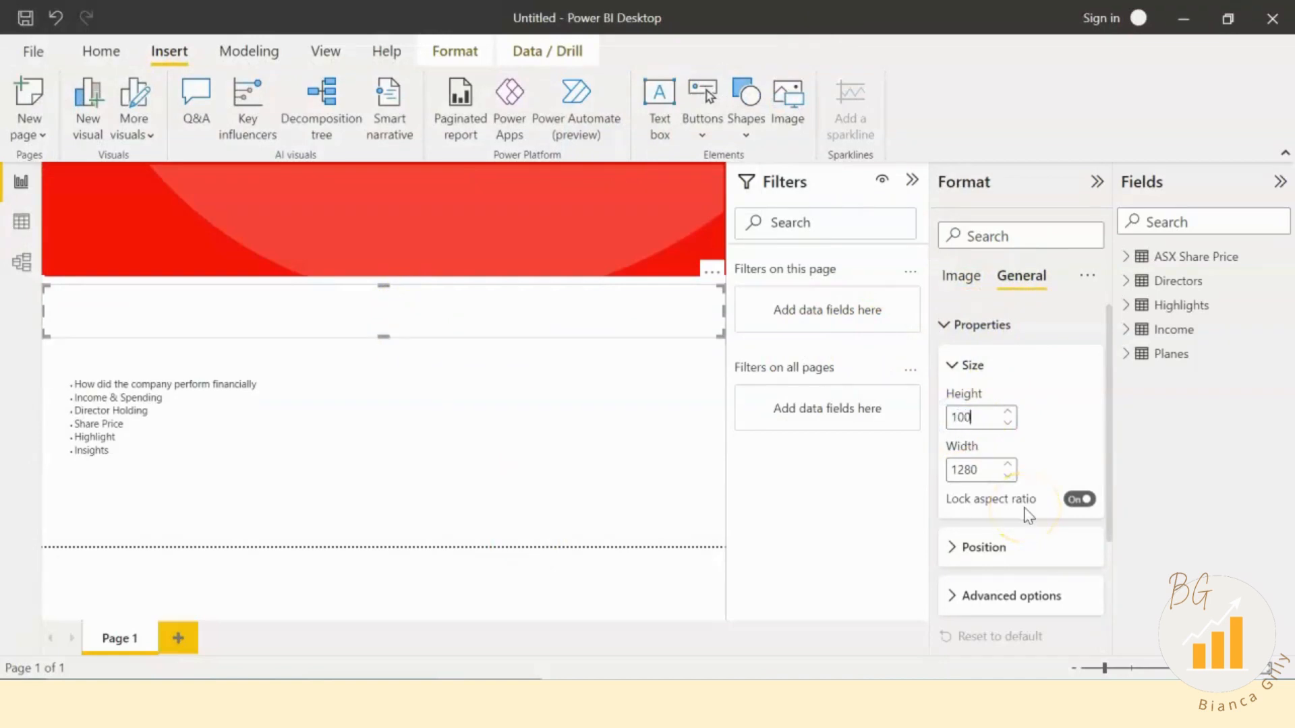
double_click(966, 474)
text(100)
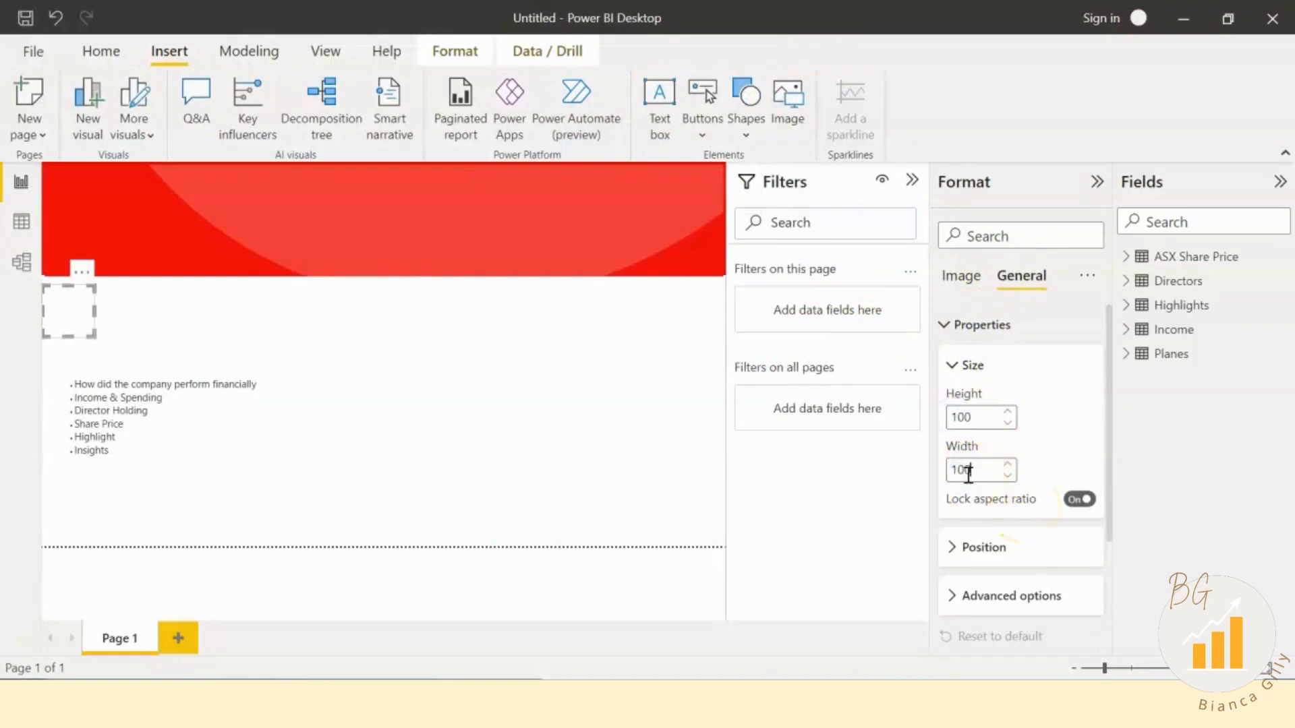
drag(77, 304, 98, 183)
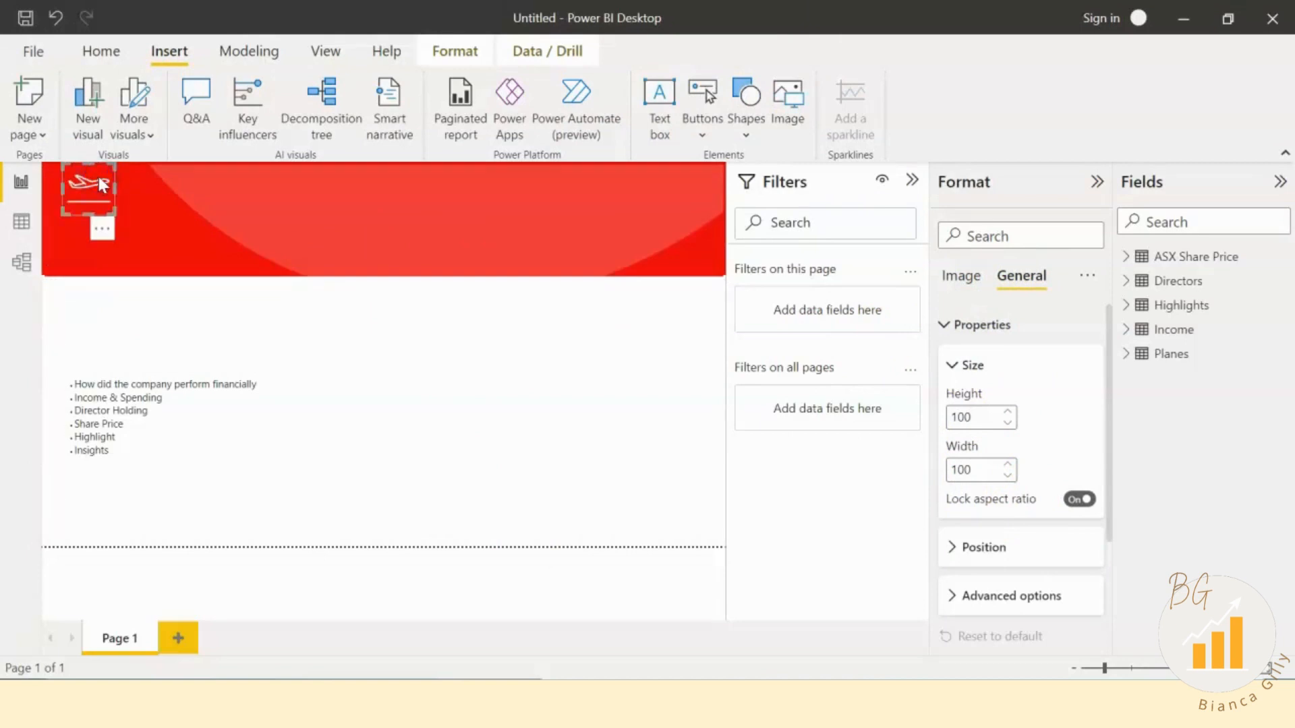
click(370, 325)
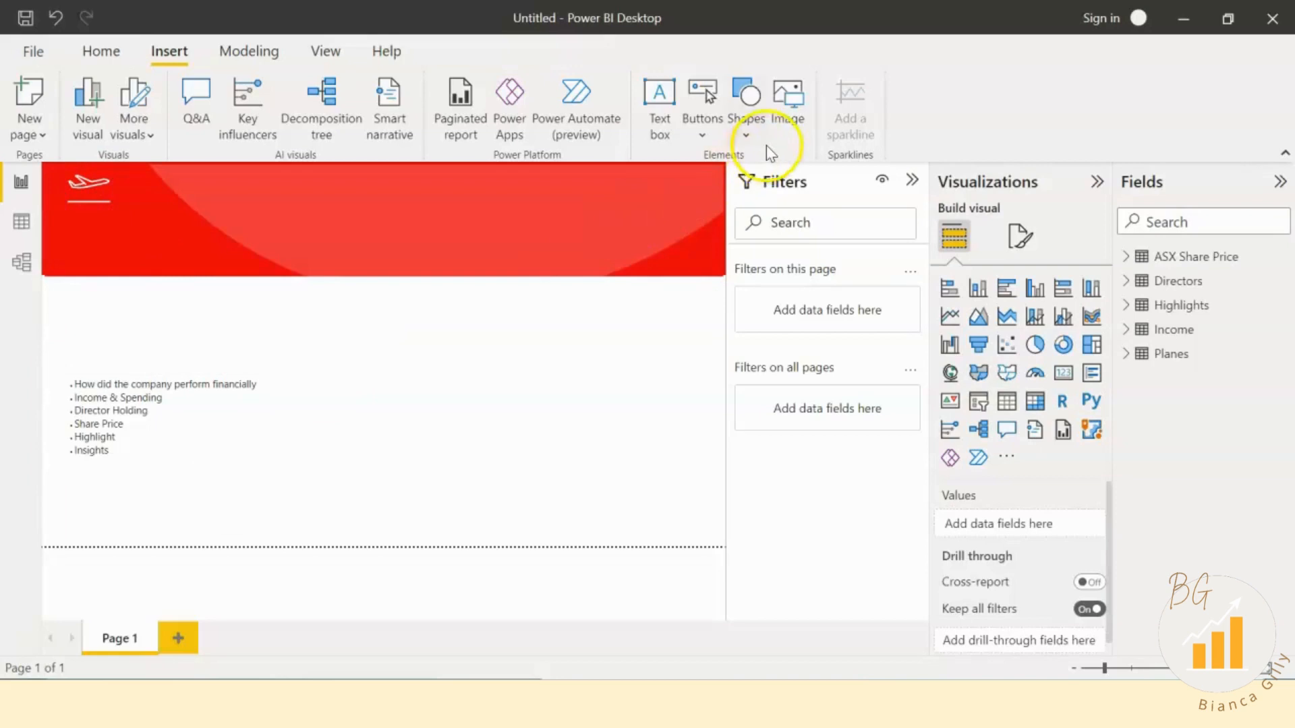
Step: Add a text box reading Annual Report and make its text white
click(666, 132)
click(358, 341)
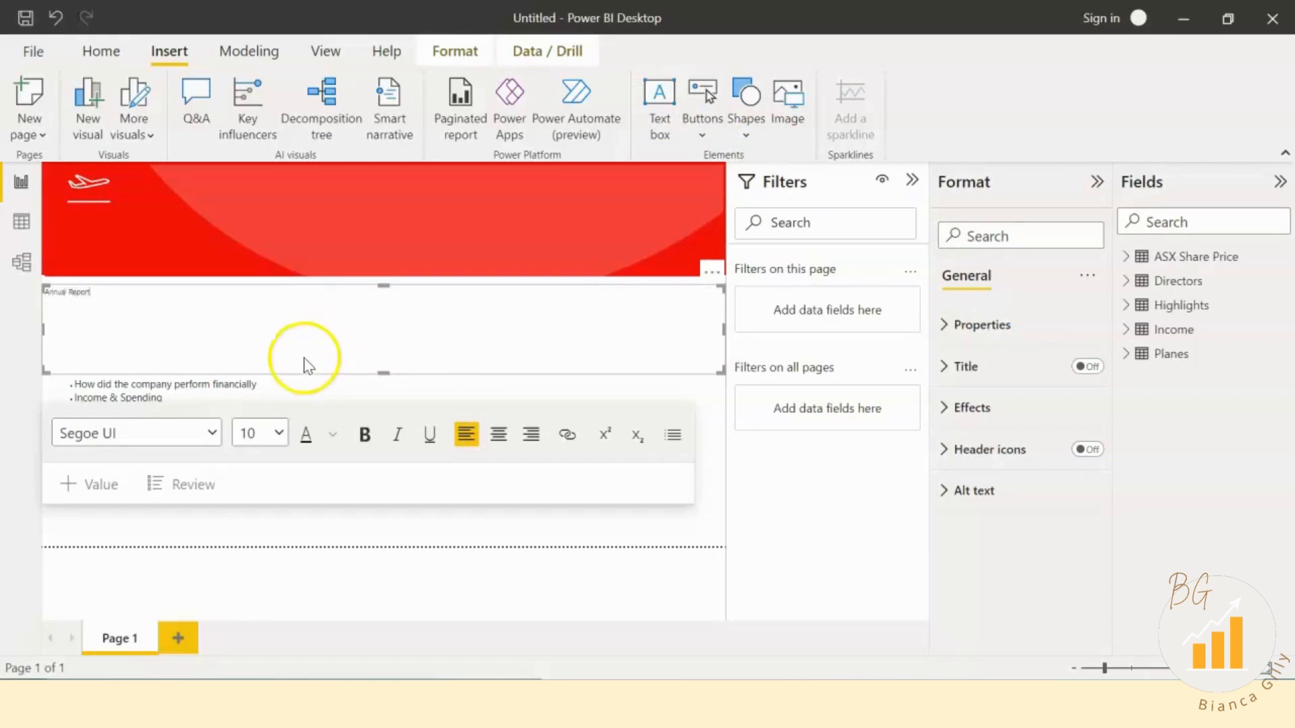
key(ctrl+a)
click(332, 439)
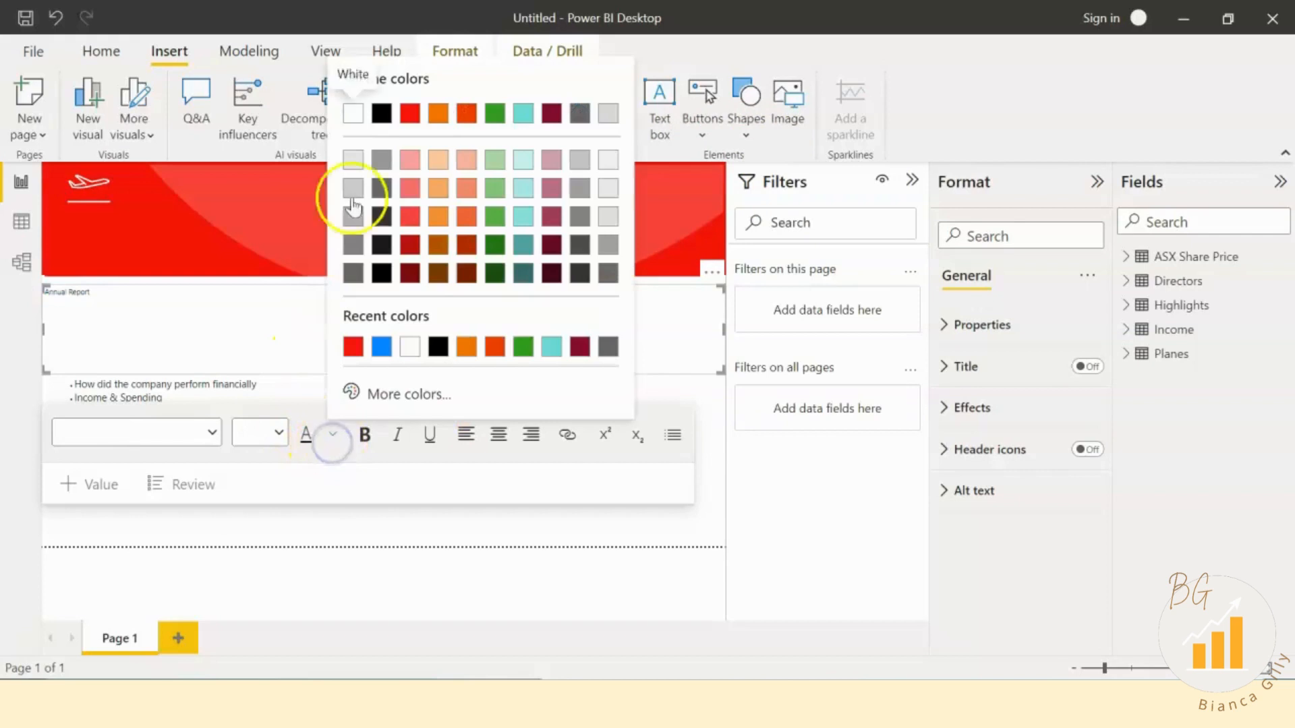
click(352, 113)
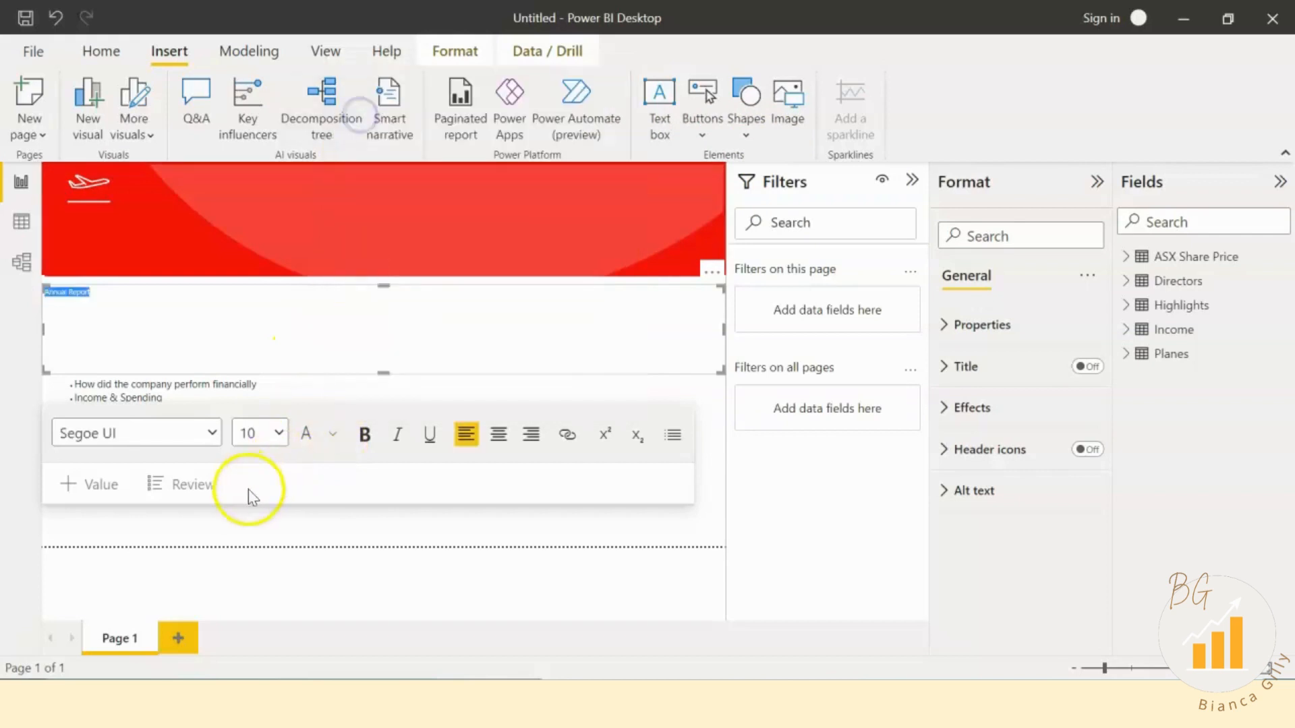
Step: Set the Annual Report text to size 14 in the Segoe (Bold) font
click(280, 439)
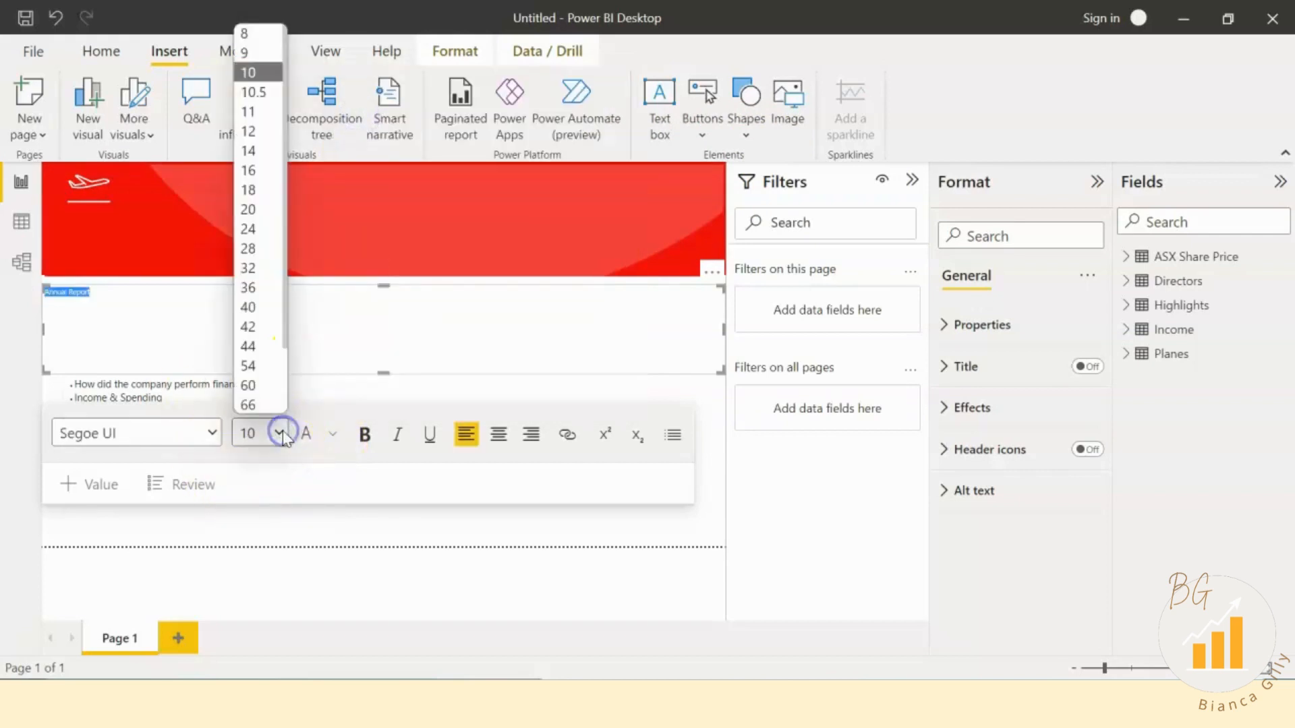
click(268, 150)
click(211, 432)
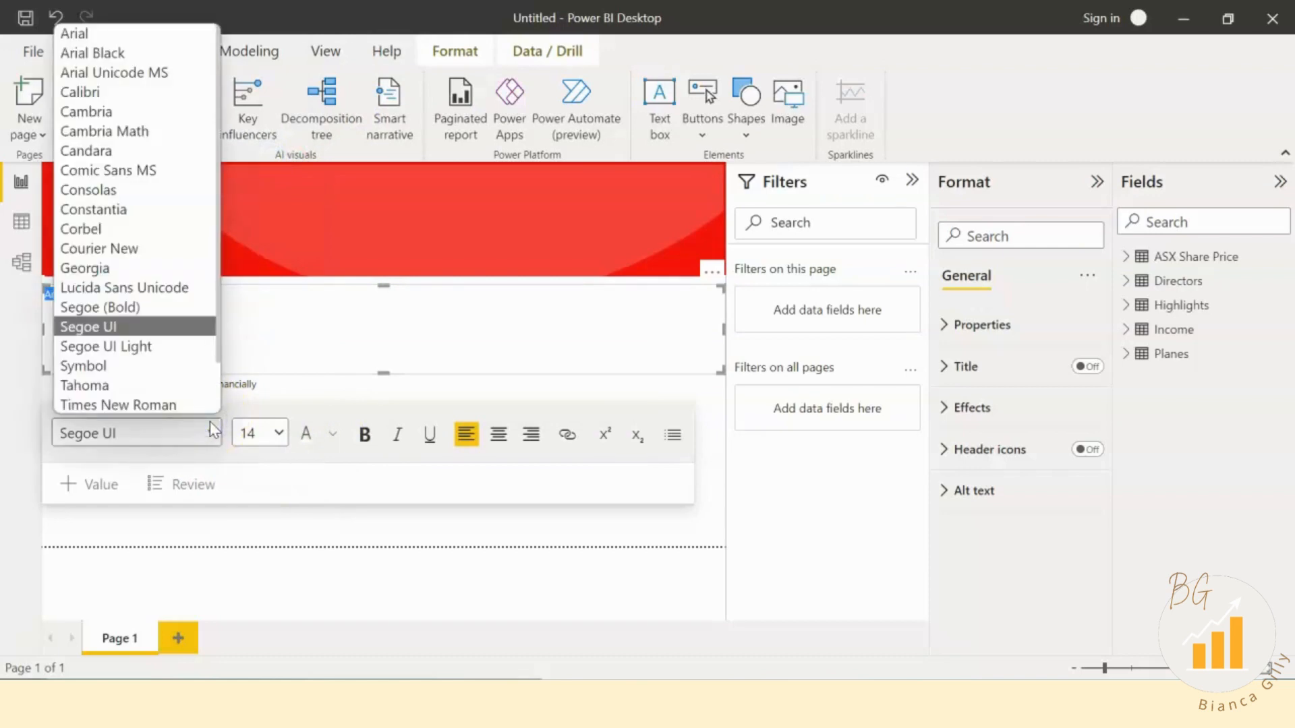
click(100, 306)
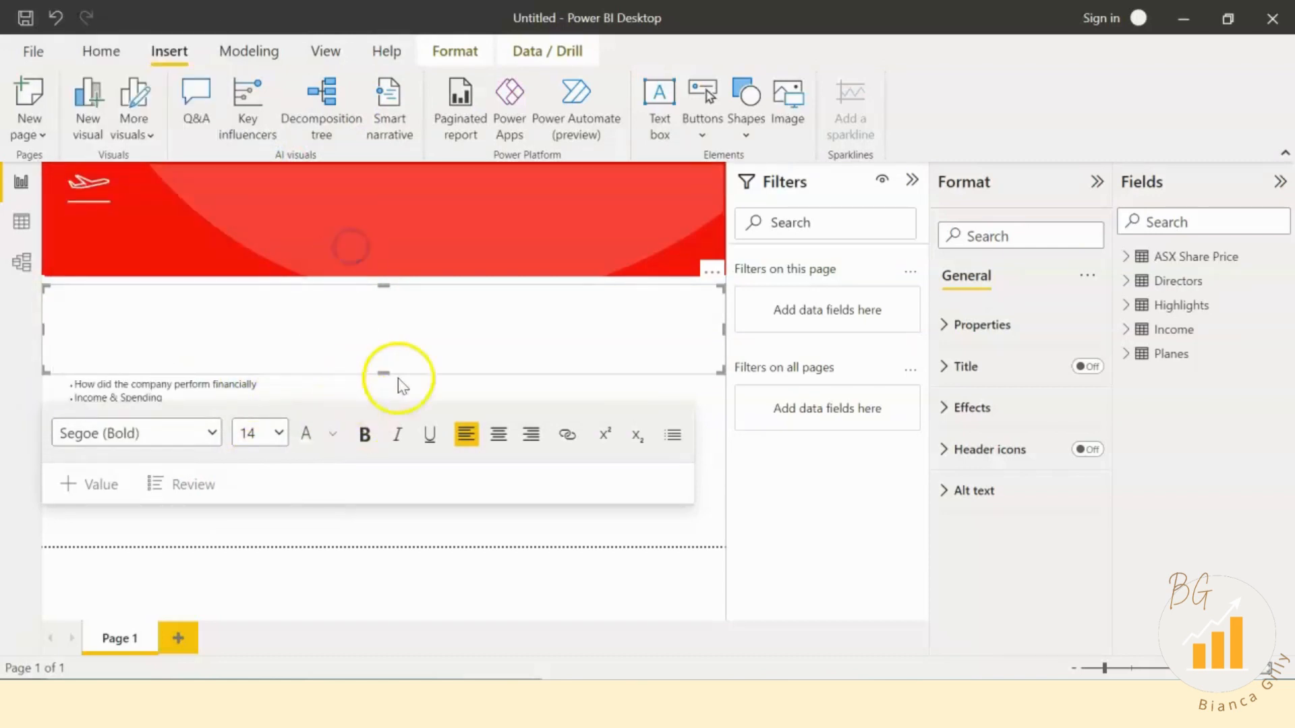
click(417, 378)
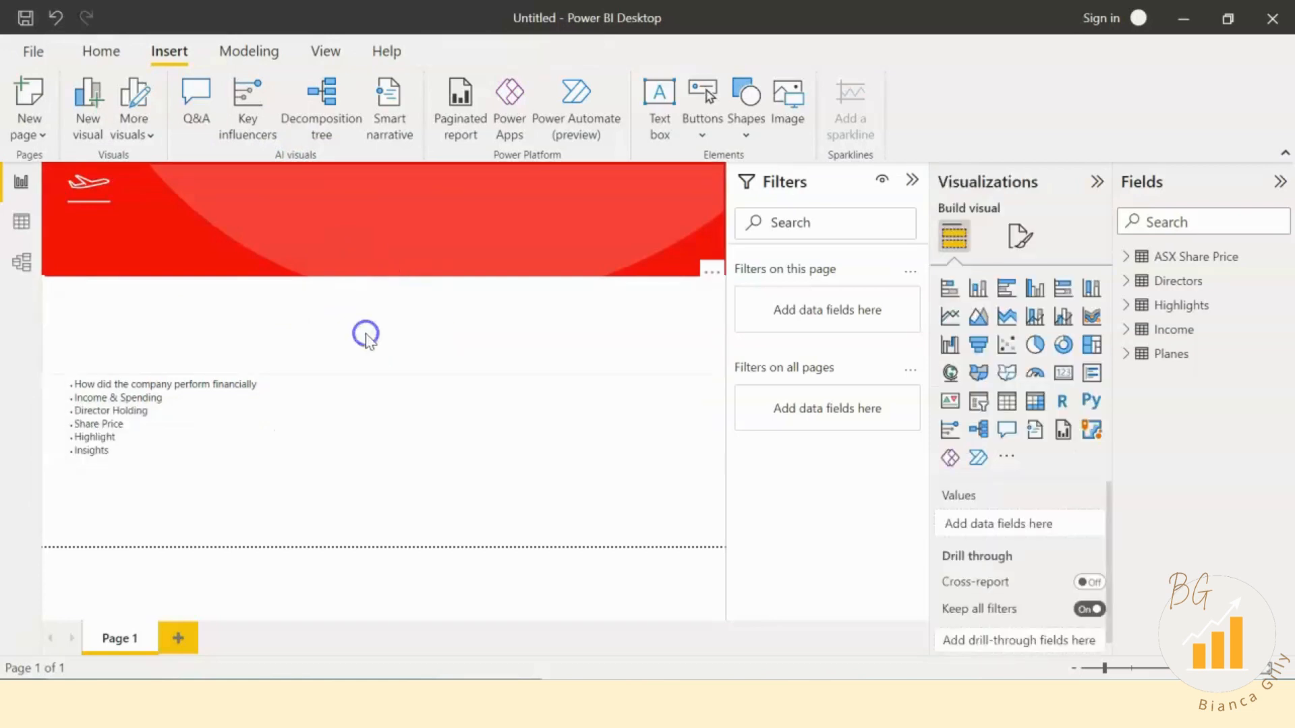
Step: Resize the Annual Report text box to fit on the banner directly beside the plane image
click(144, 318)
drag(44, 285, 127, 162)
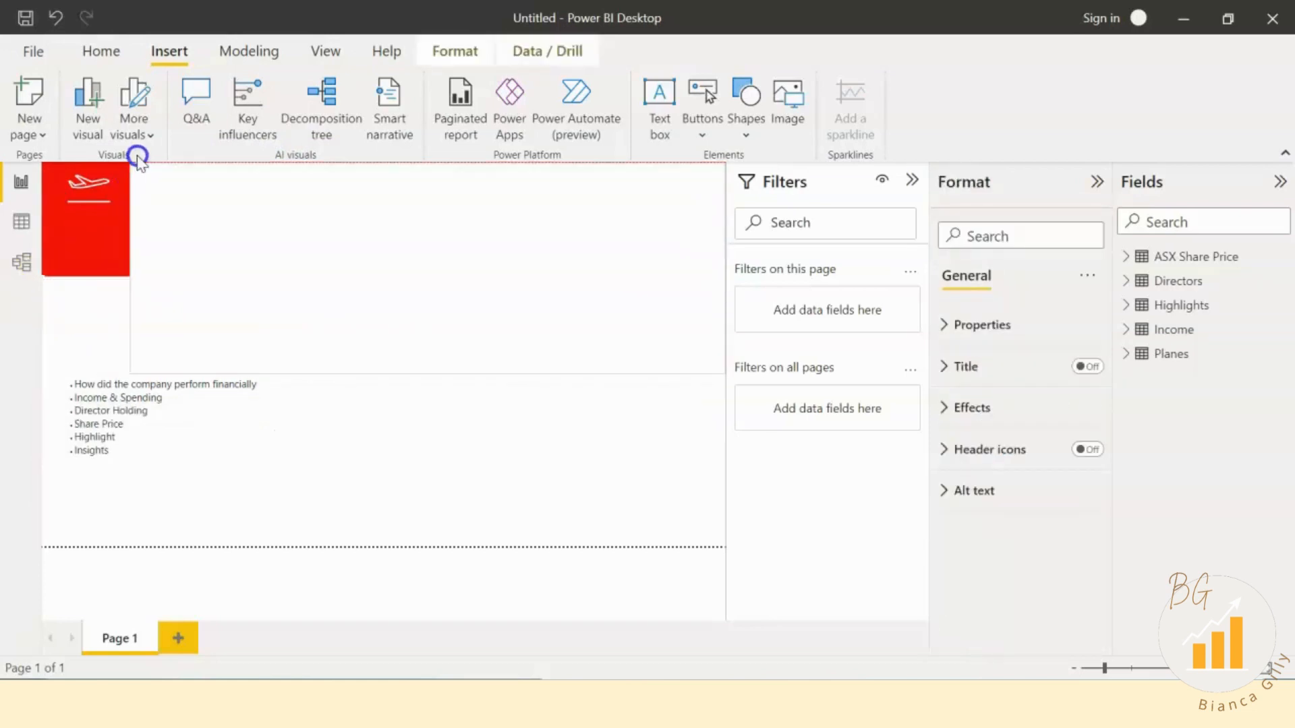
click(659, 362)
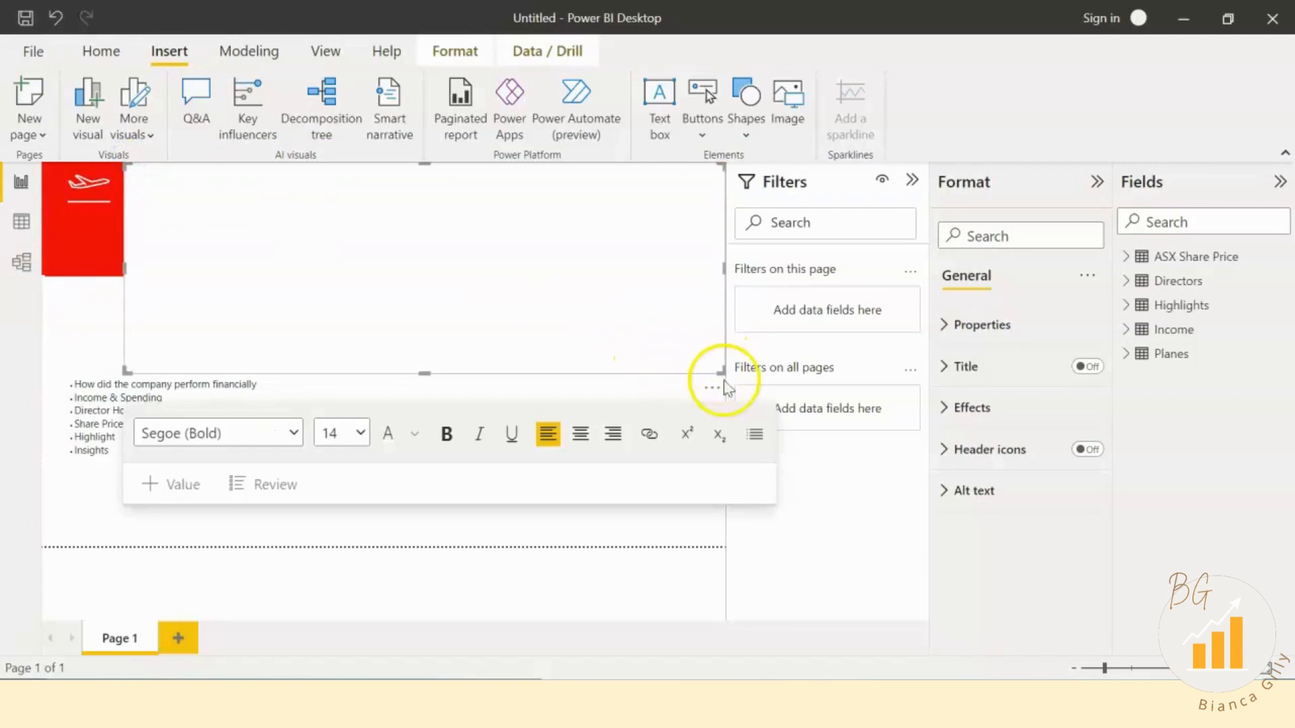
drag(721, 372, 338, 213)
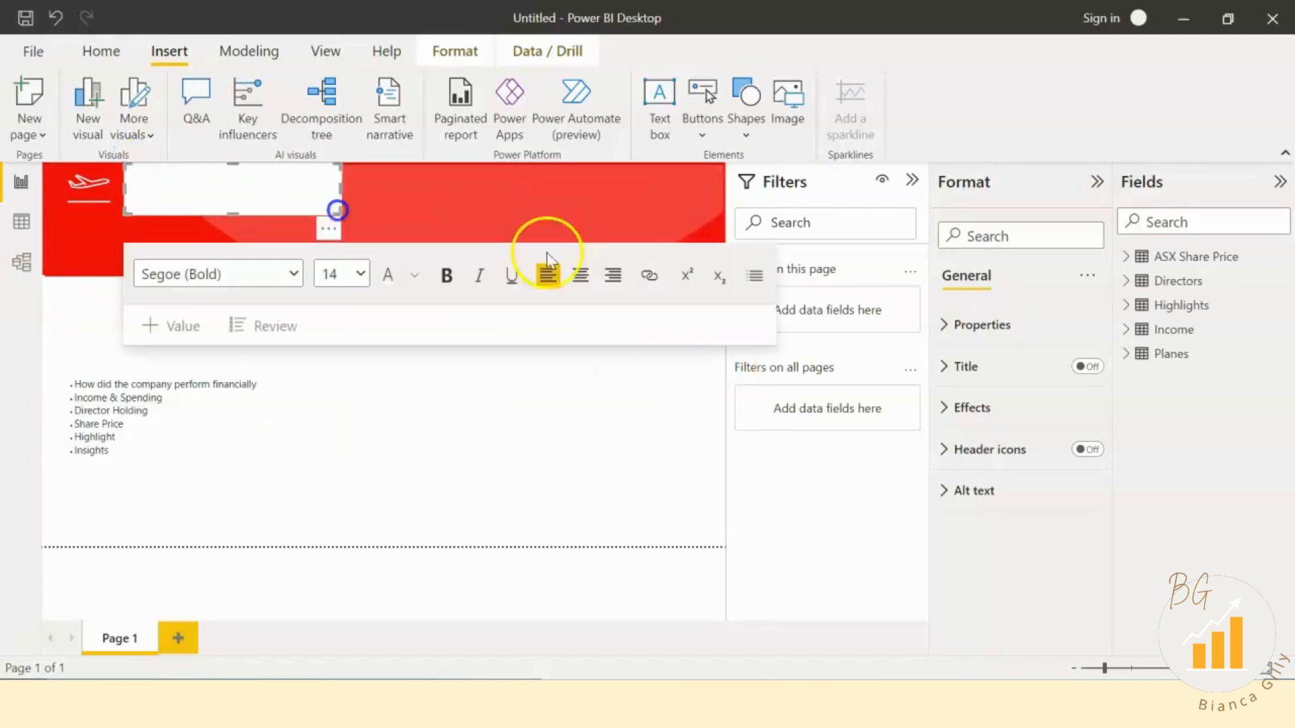
Step: Turn off the Annual Report text box's background
click(976, 408)
click(1079, 449)
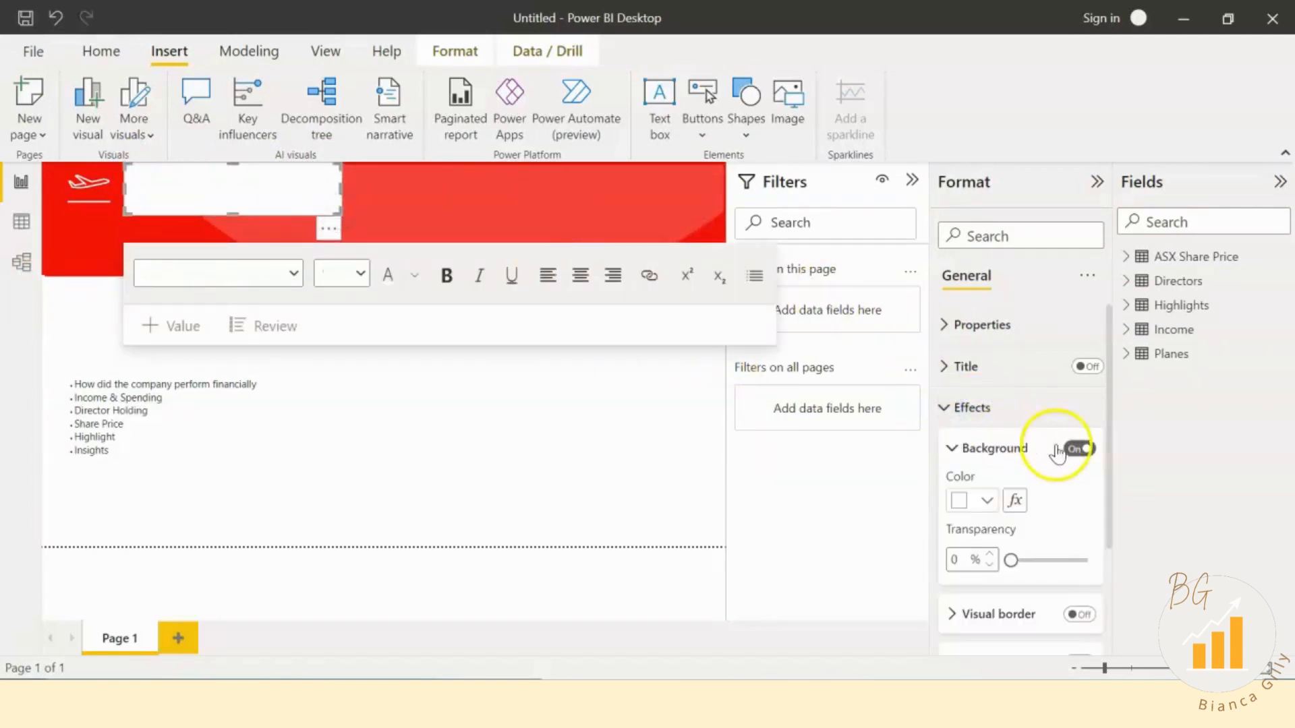
click(1031, 449)
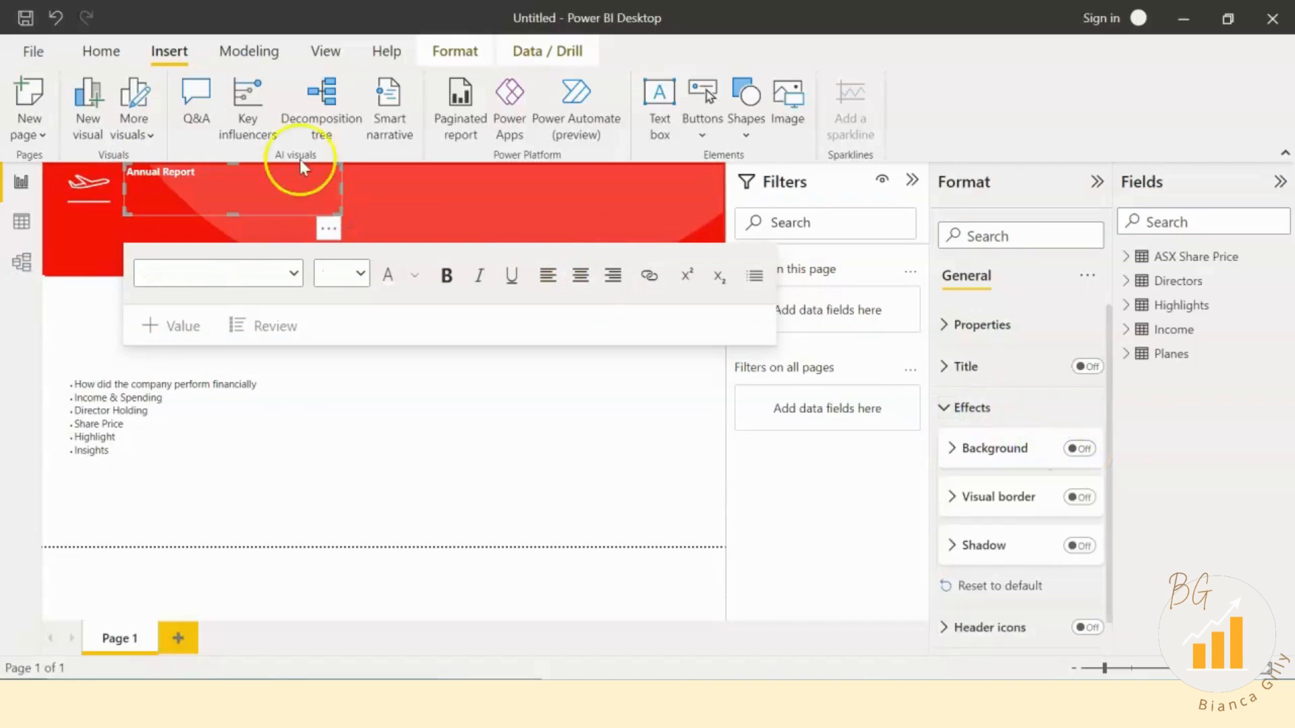
Step: Set the Annual Report title's font size to 24
click(216, 178)
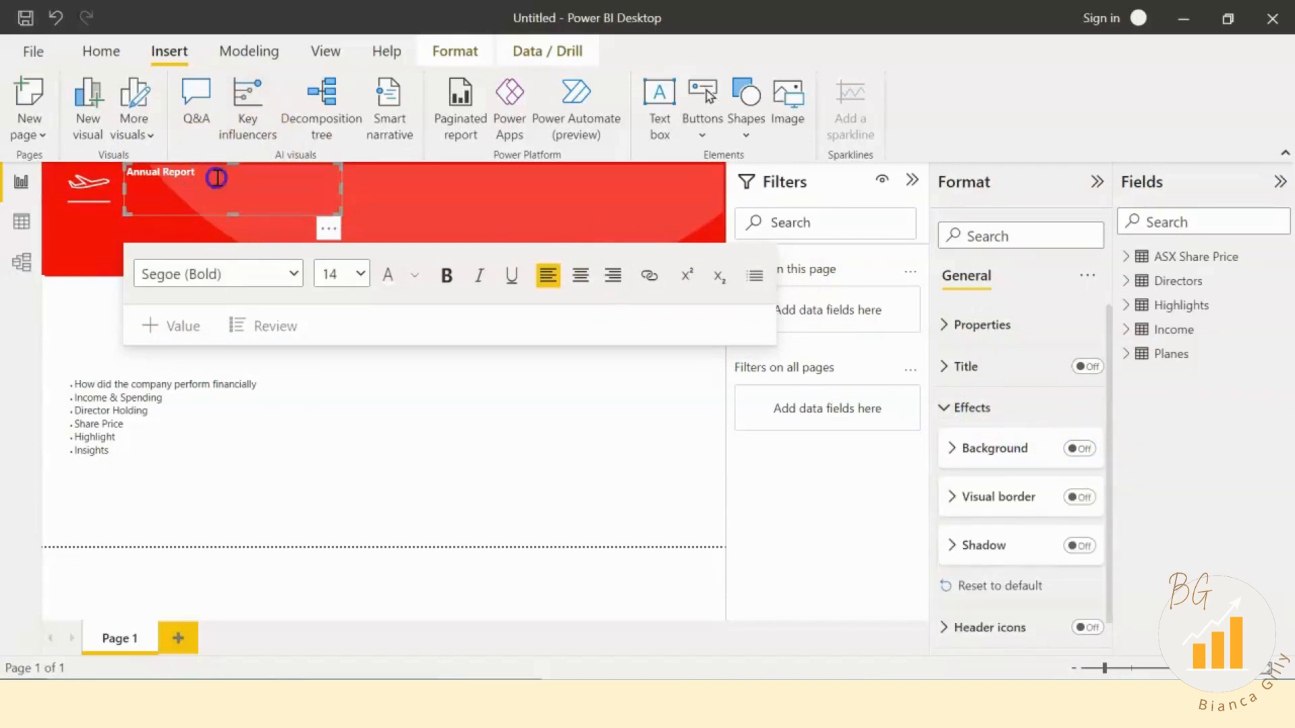
click(359, 274)
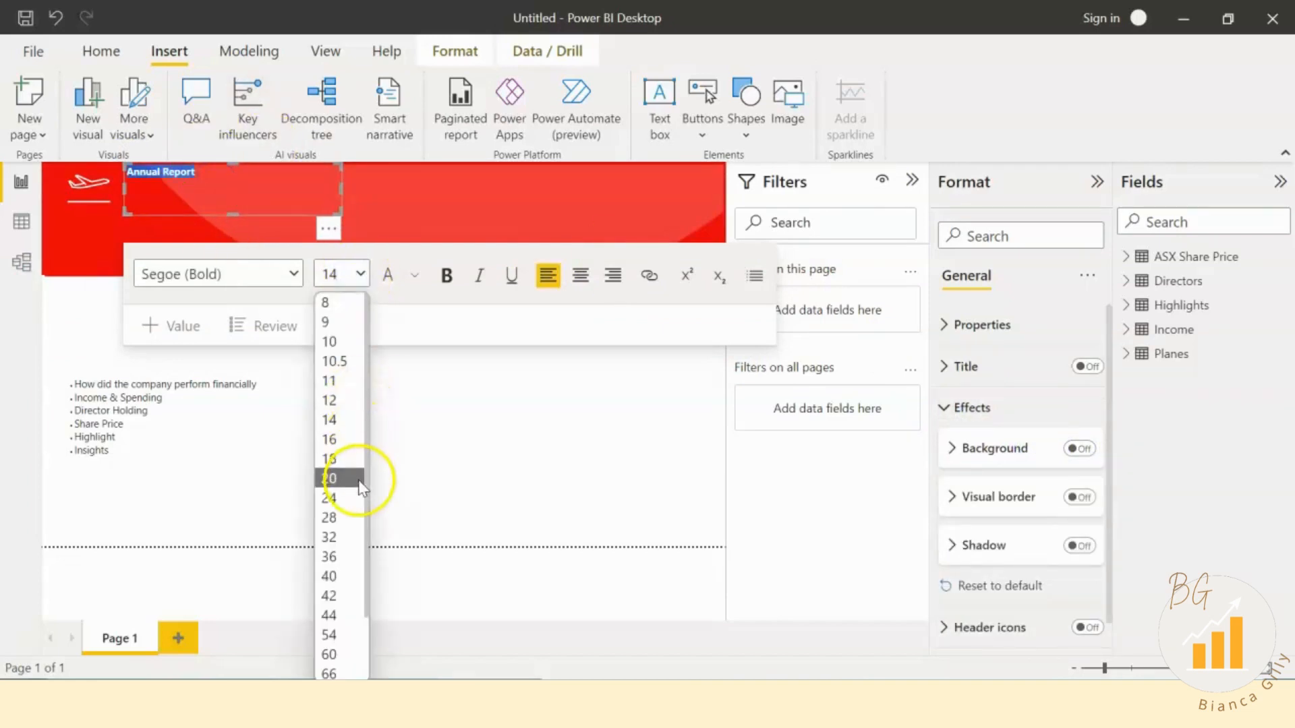
click(350, 497)
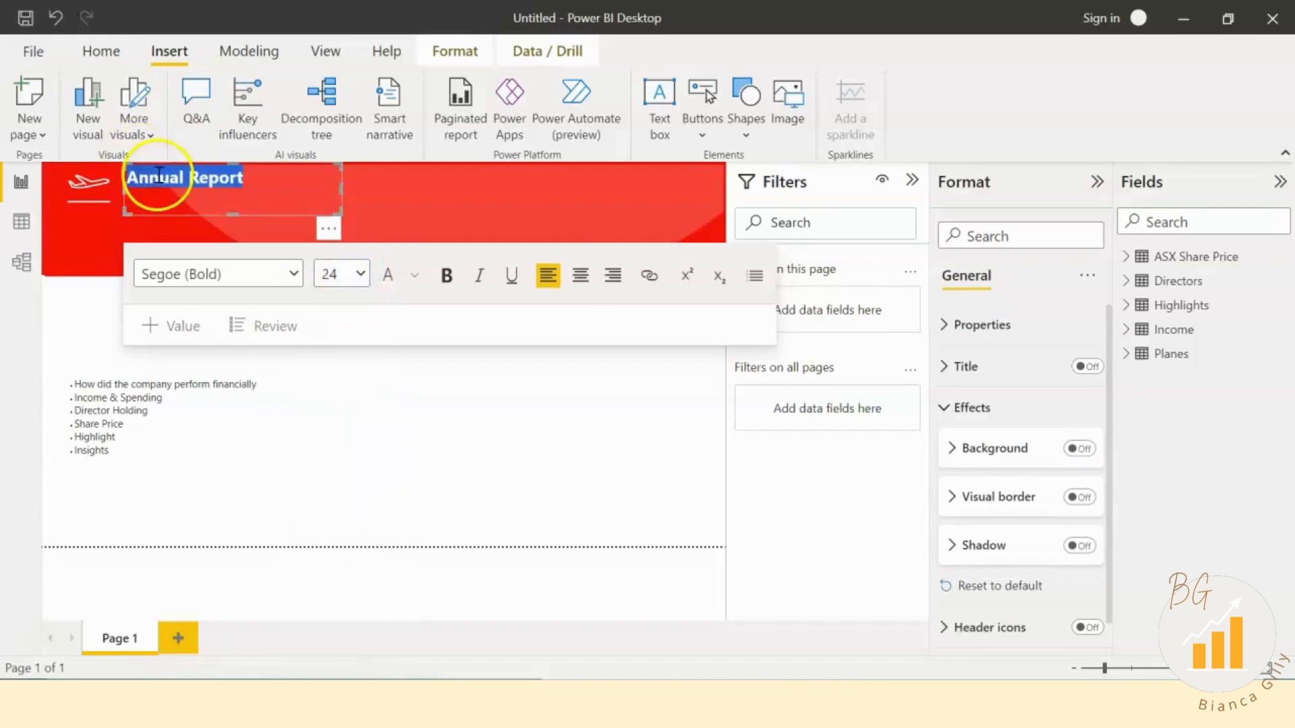
Step: Reduce the Annual Report text box's height so the title sits slightly lower, level with the plane image
click(180, 225)
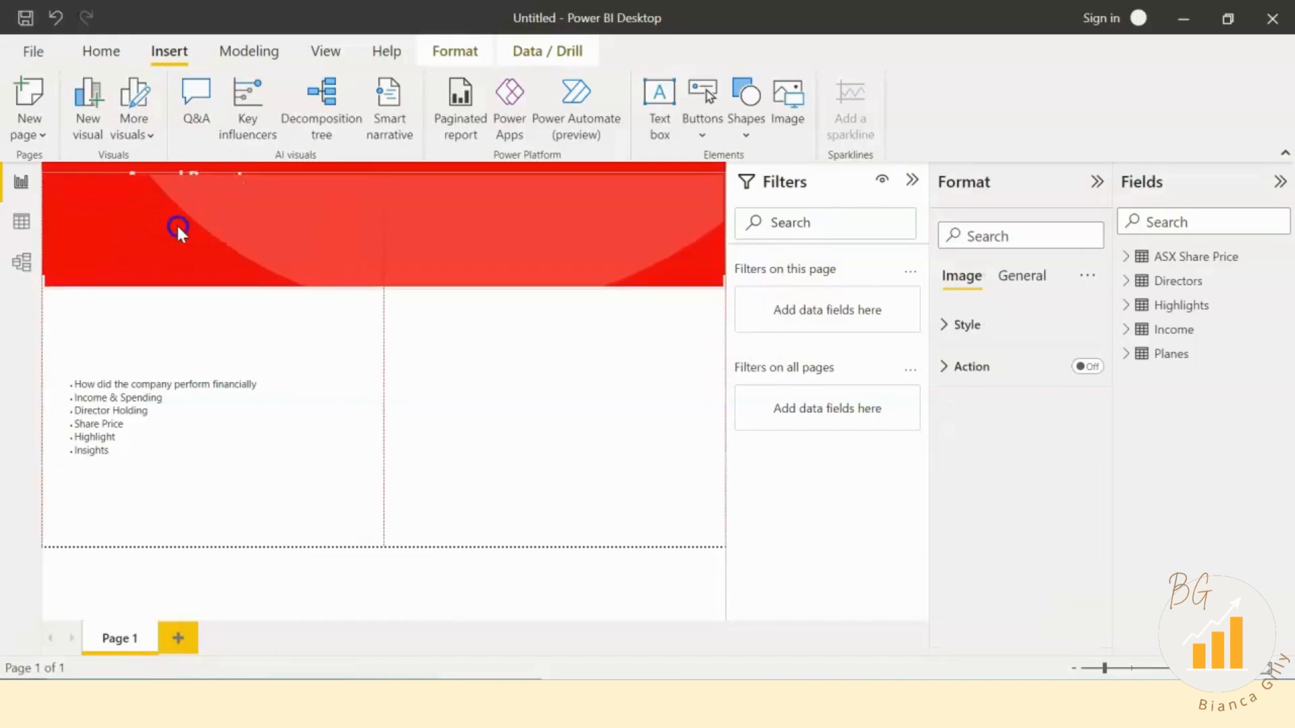
click(212, 314)
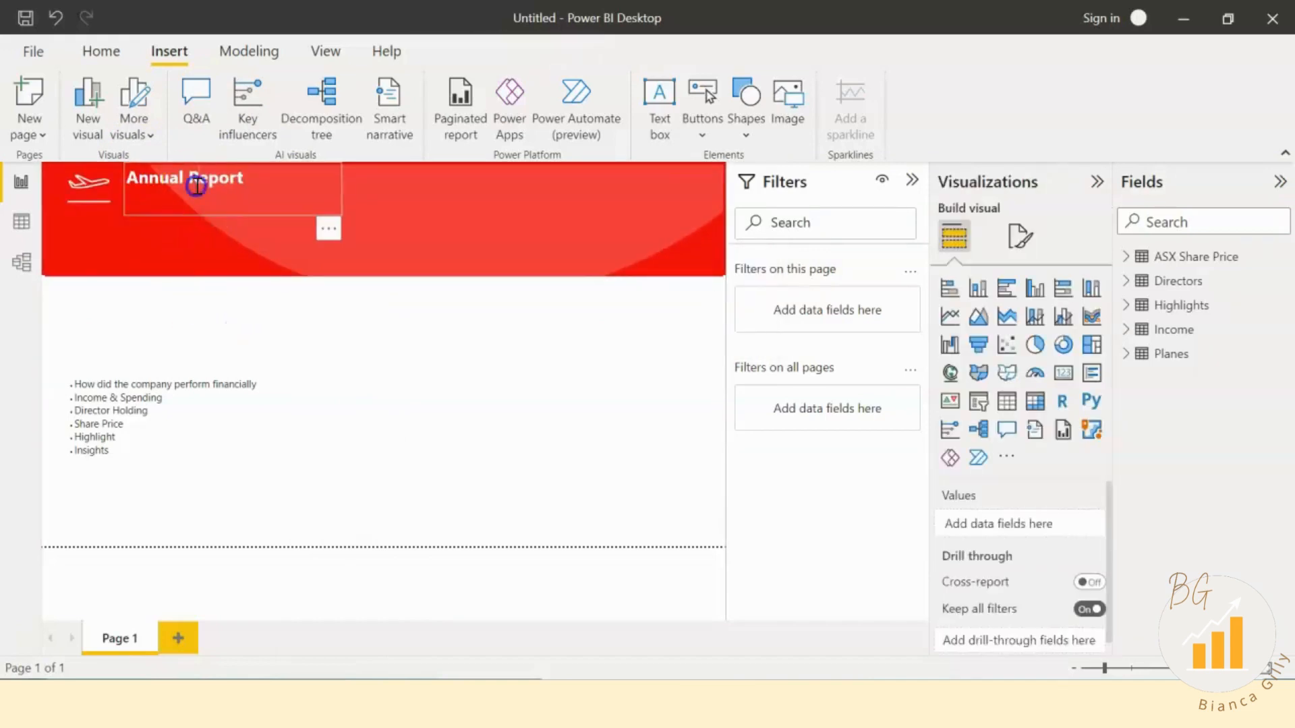
click(231, 208)
drag(233, 210, 280, 208)
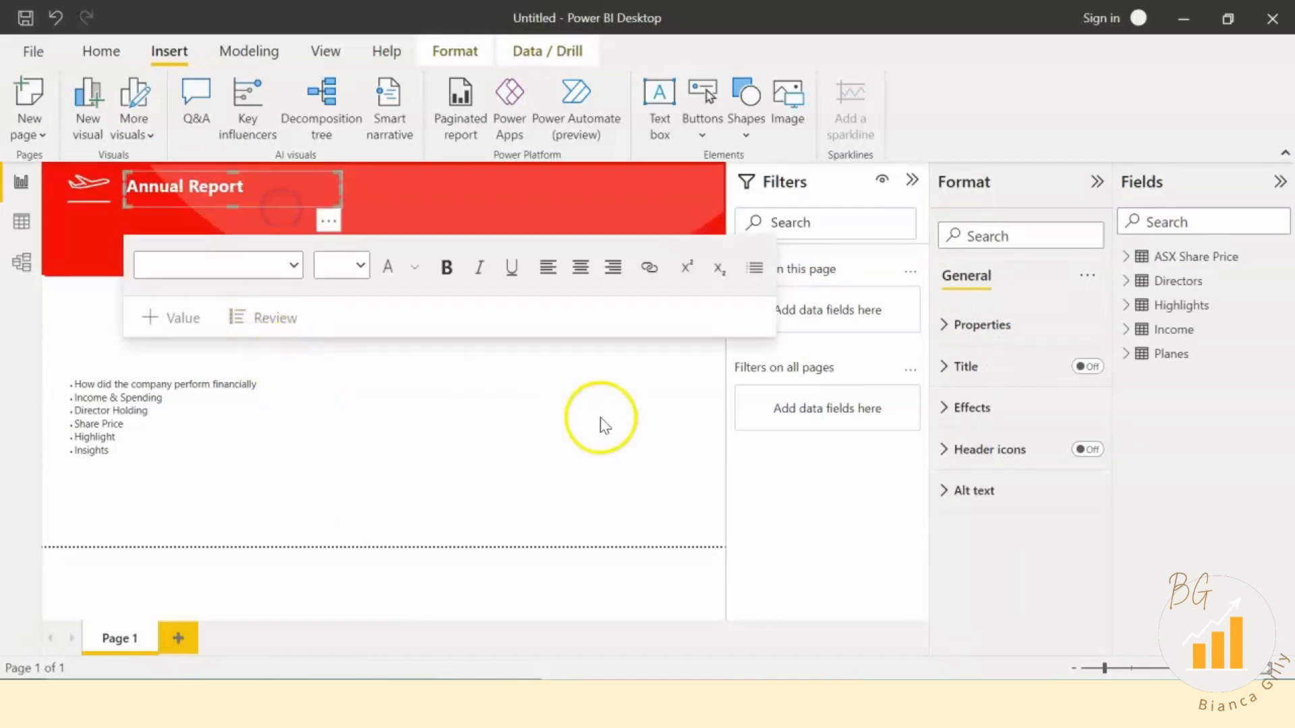
click(508, 432)
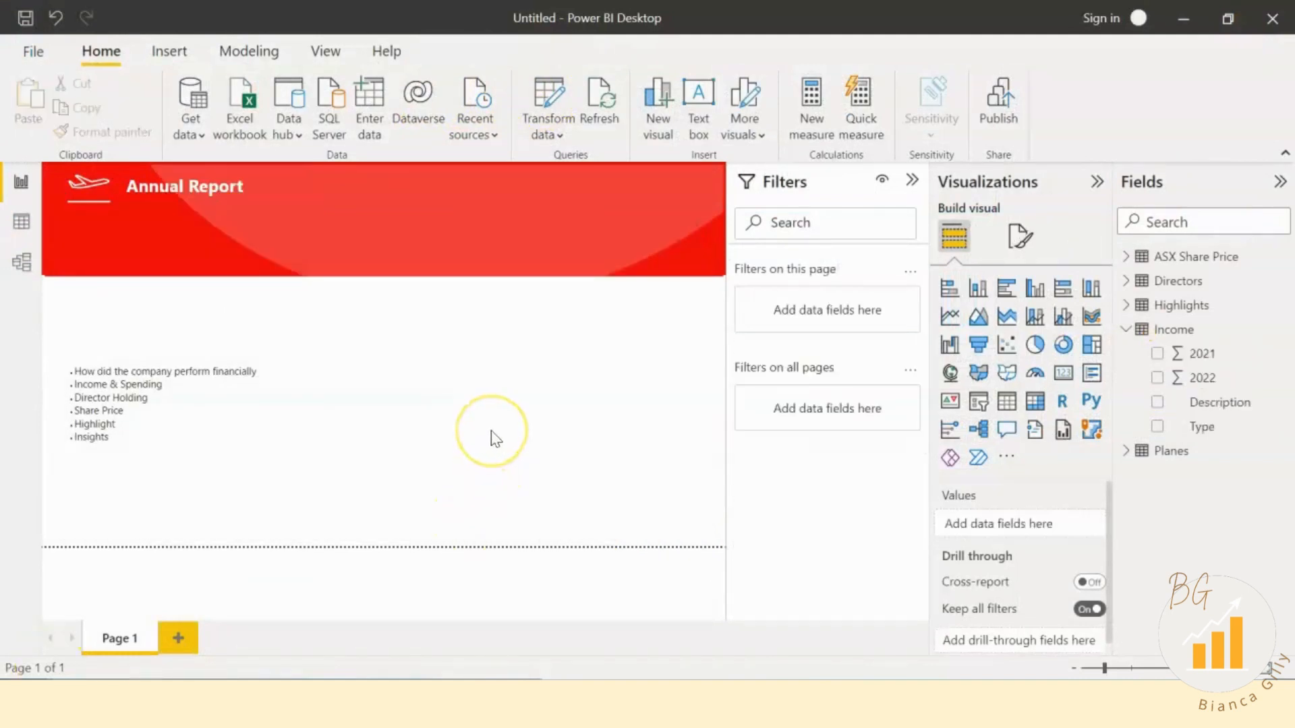
Step: Insert a rectangle about 509 wide by 144 high, overlapping the red banner's lower edge beneath the plane image
click(170, 52)
click(749, 139)
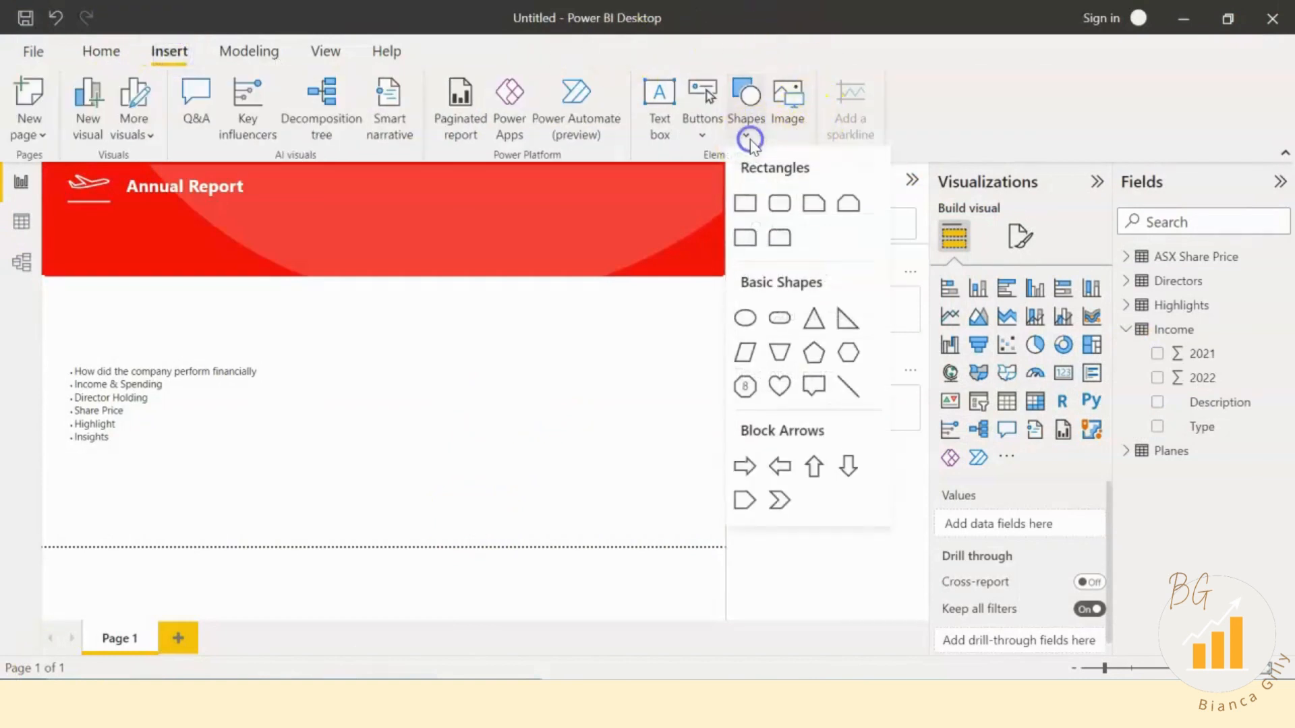
click(745, 206)
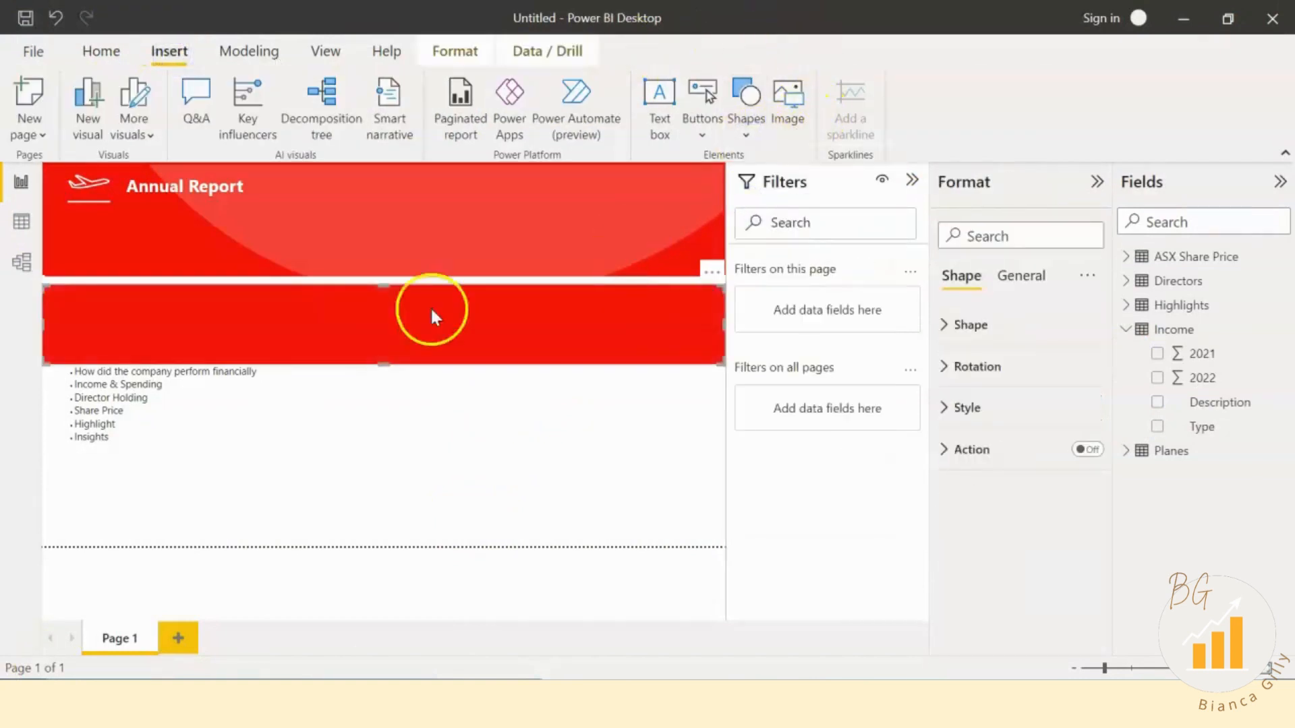
drag(717, 357, 312, 362)
drag(241, 344, 260, 301)
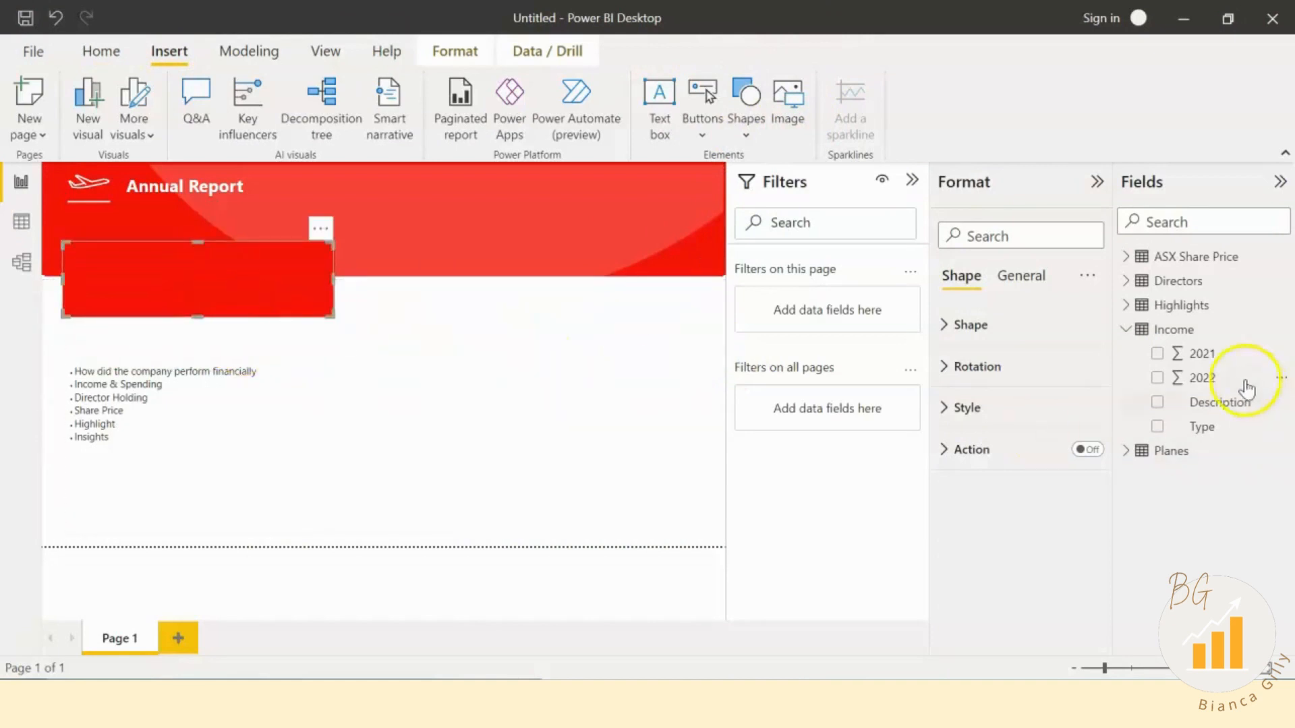
Step: Set the rectangle's height to 185 and its width to 200
click(1021, 288)
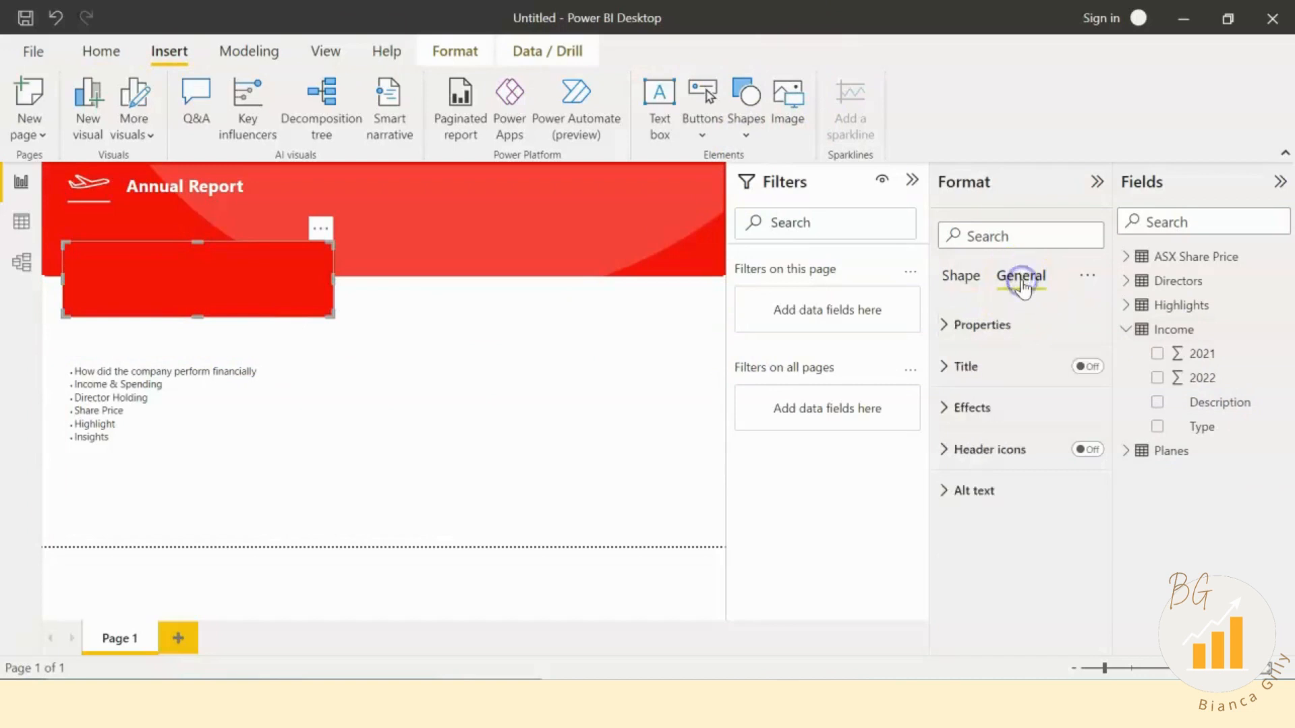
click(1018, 323)
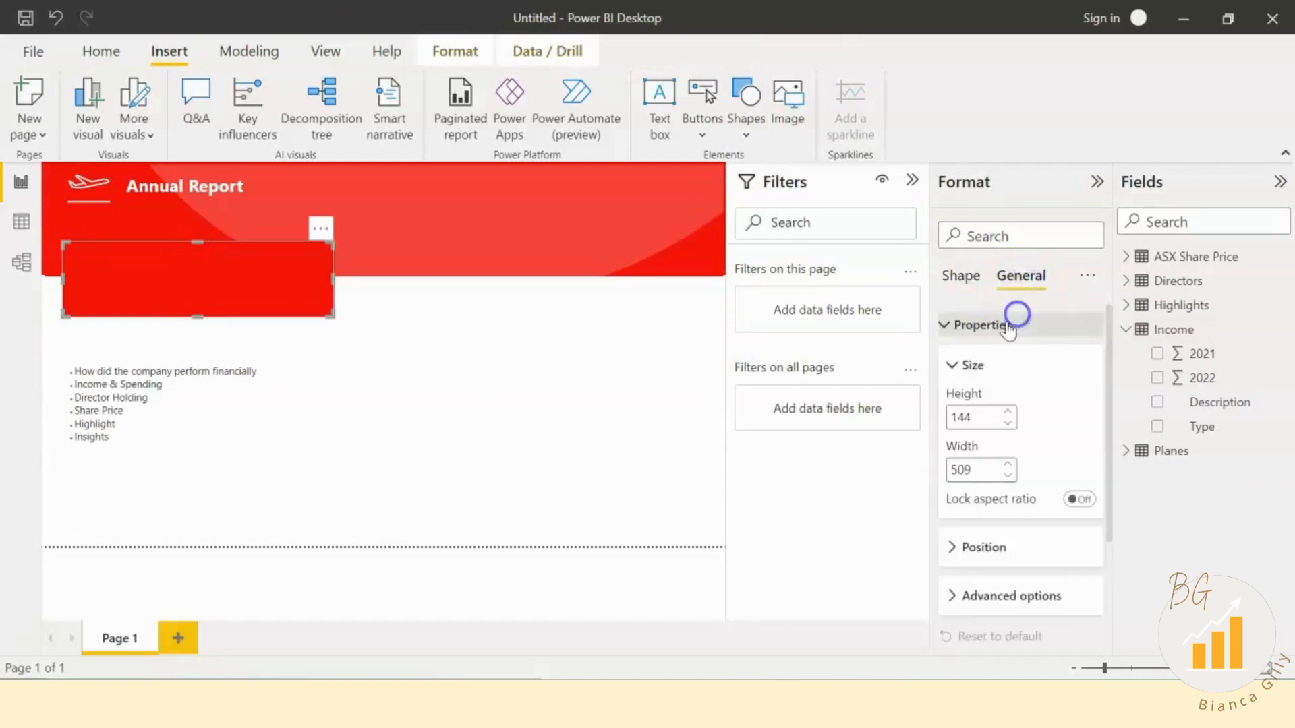
click(964, 415)
text(1)
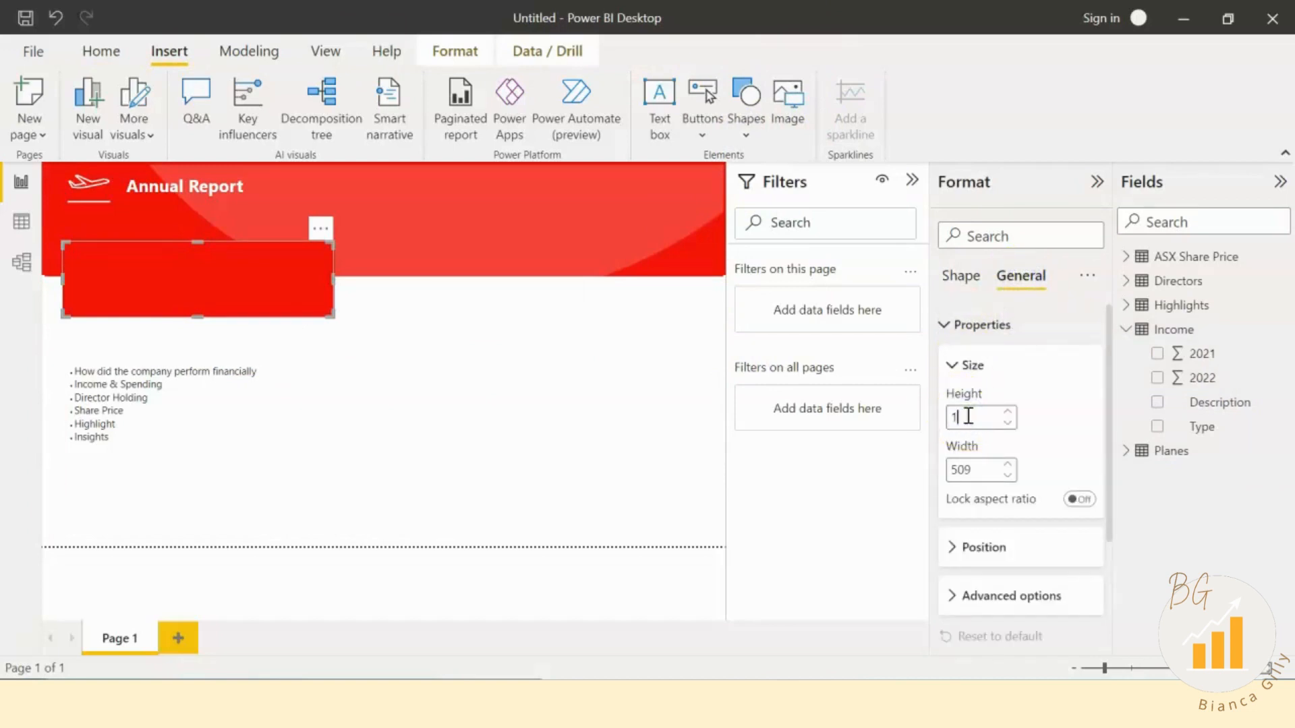
text(83)
click(967, 472)
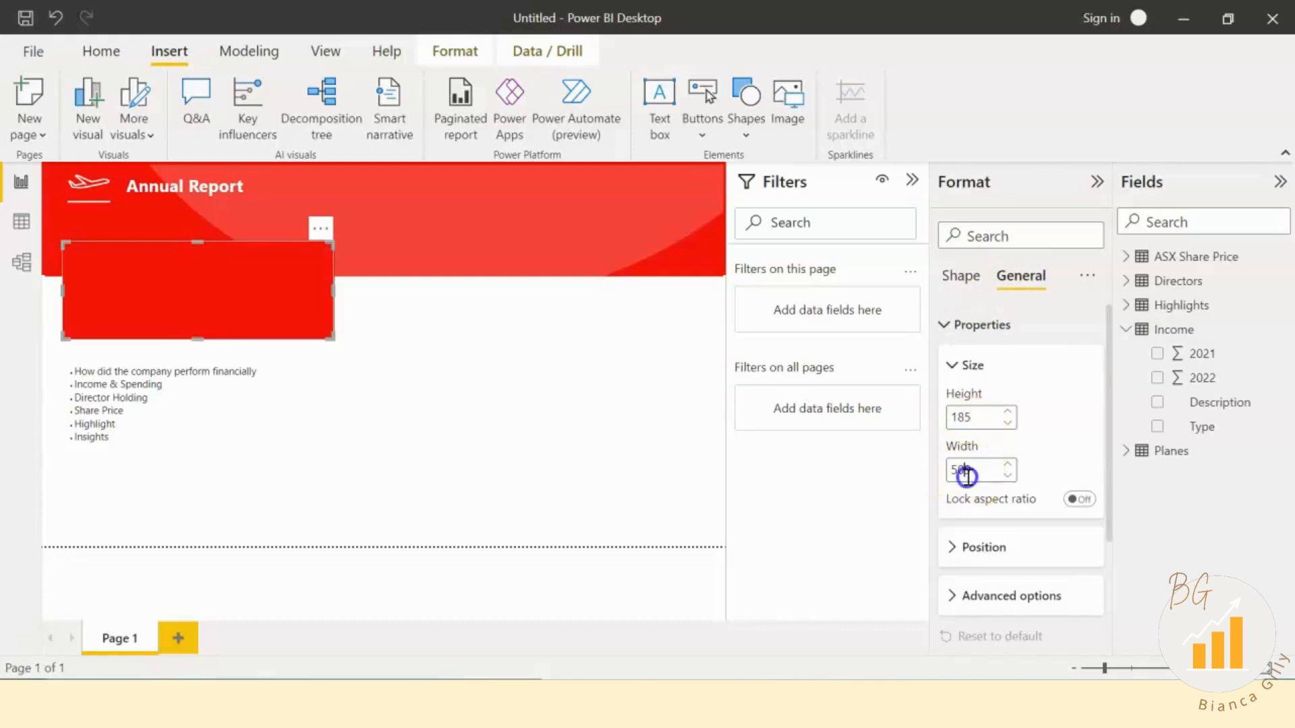
text(200)
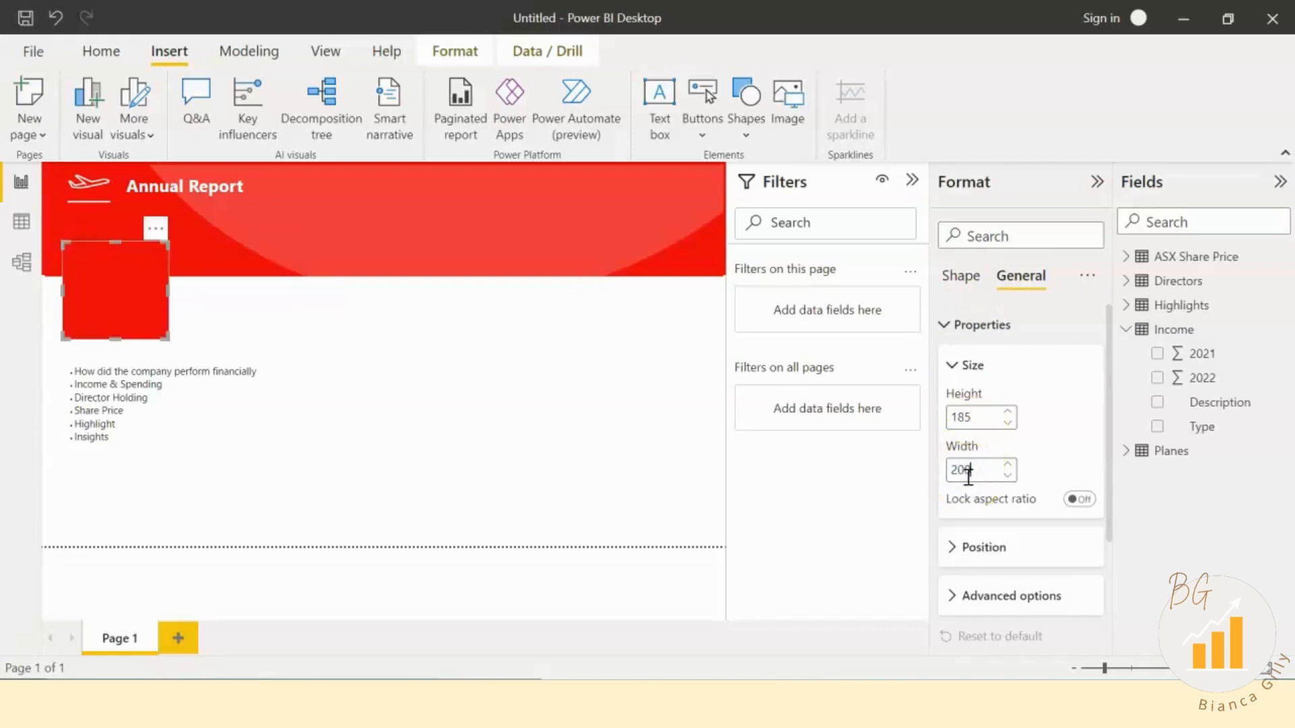
click(132, 289)
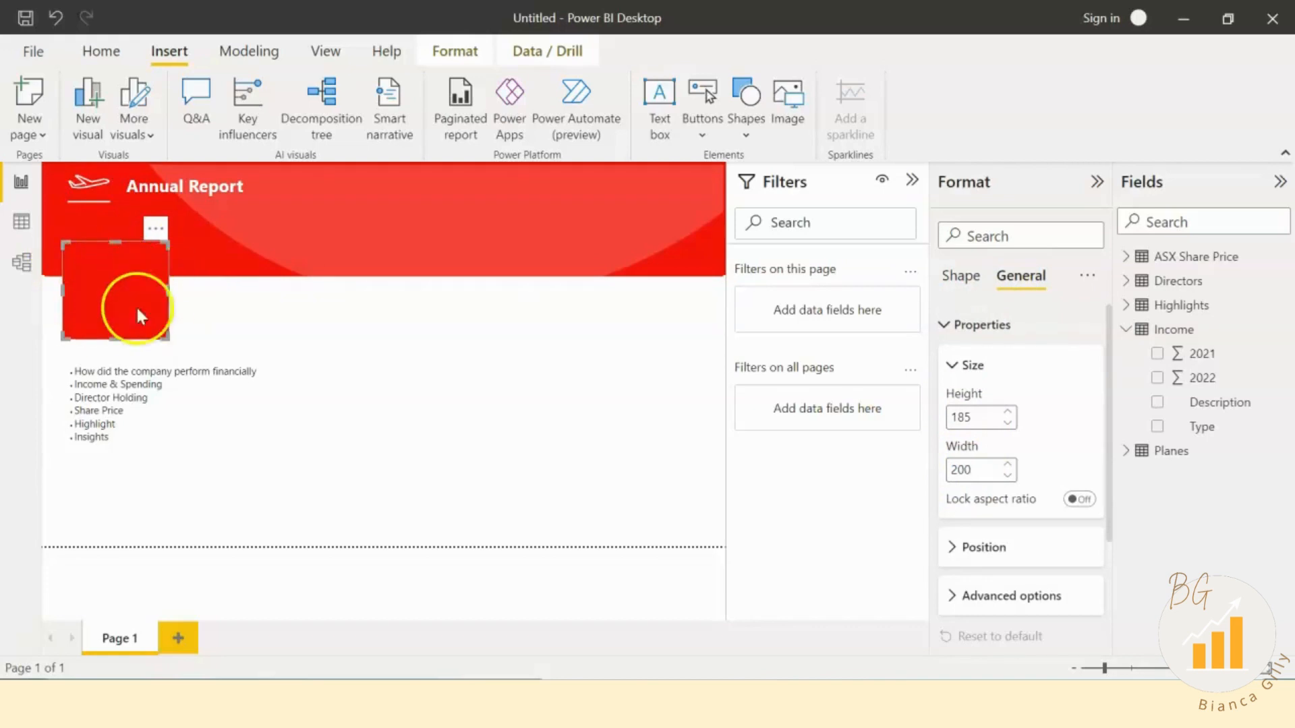
Step: Turn off the rectangle's fill in its shape style
click(1005, 325)
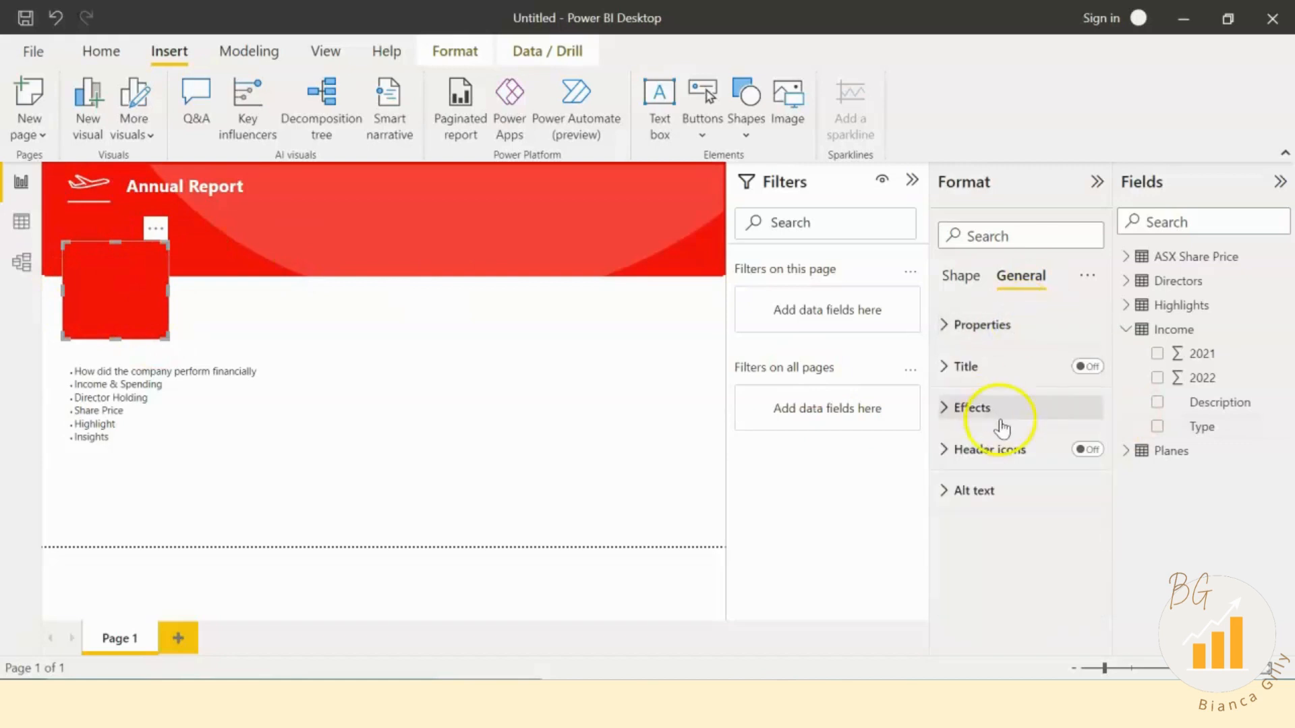
click(961, 277)
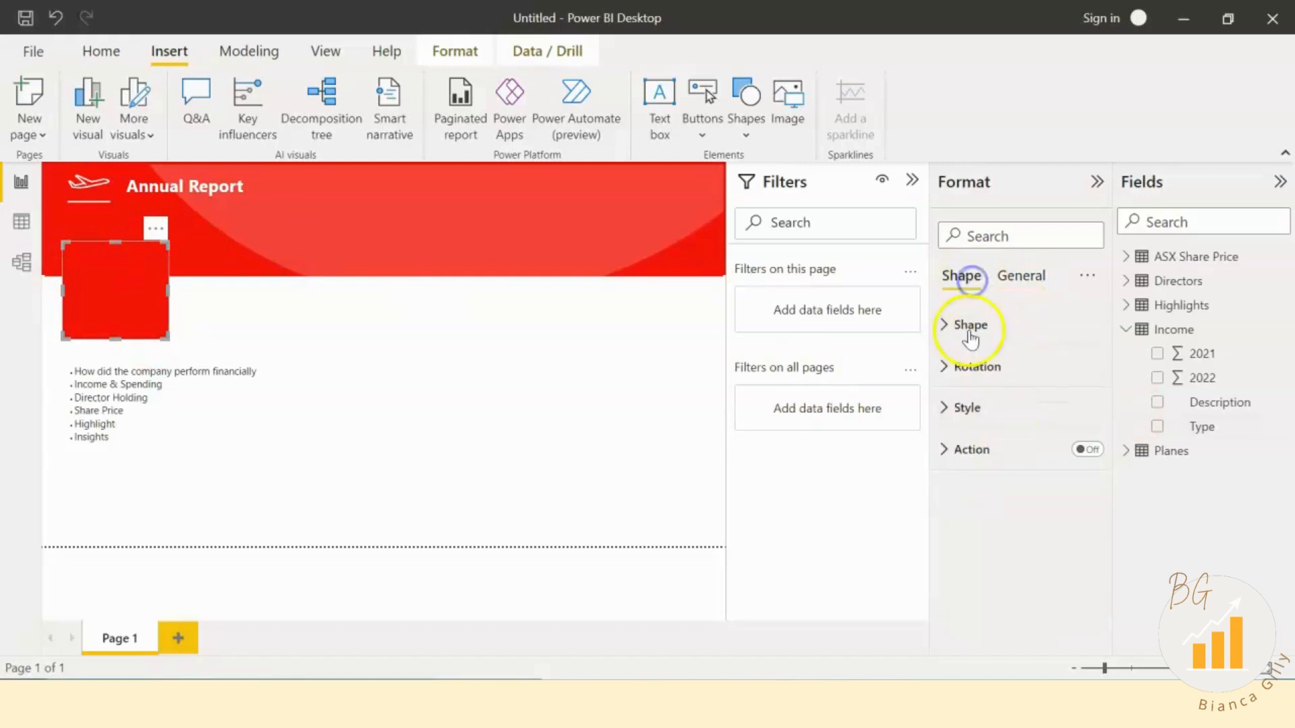
click(994, 416)
click(1087, 453)
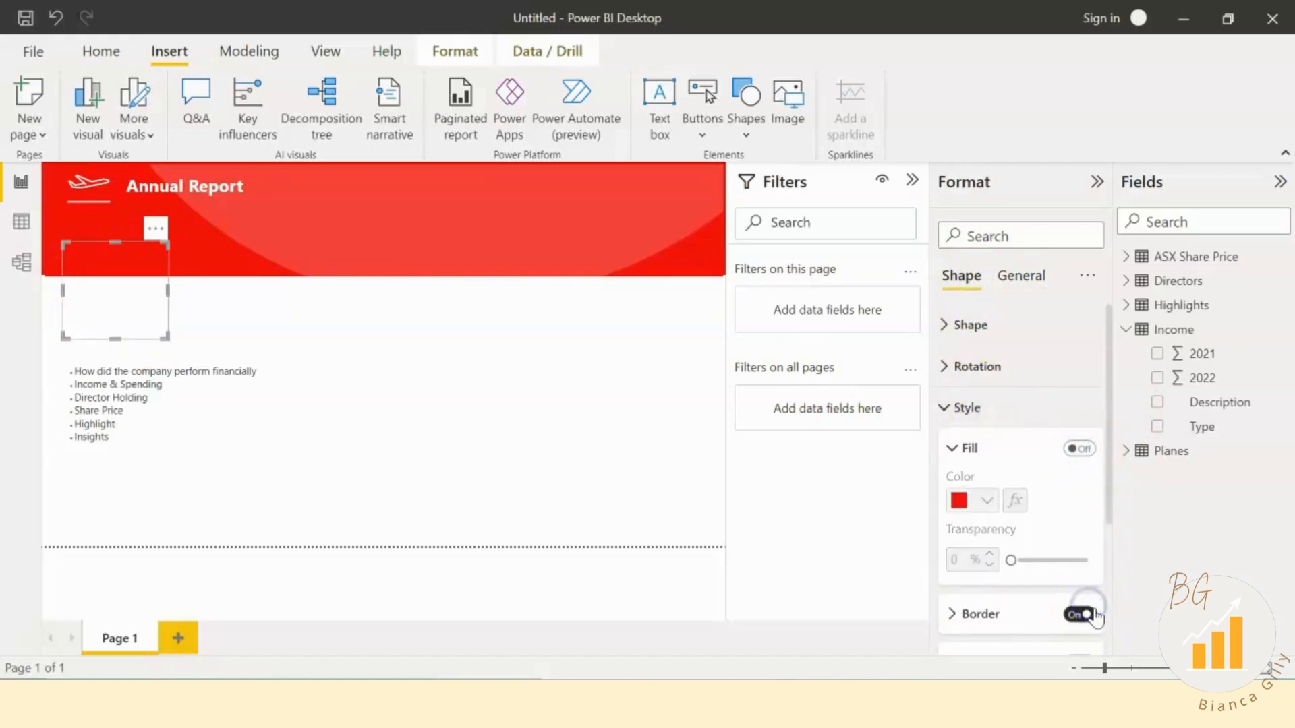
click(1000, 410)
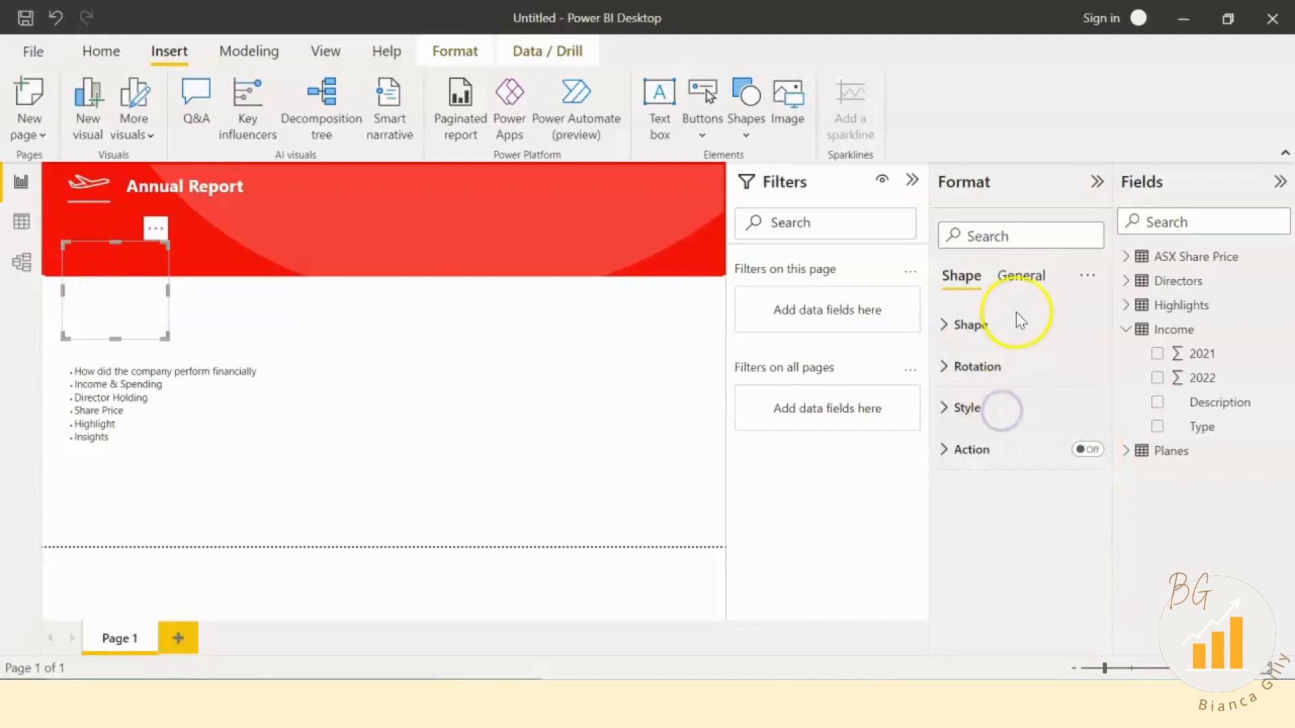
Step: Turn on the rectangle's background effect
click(1020, 279)
click(1012, 408)
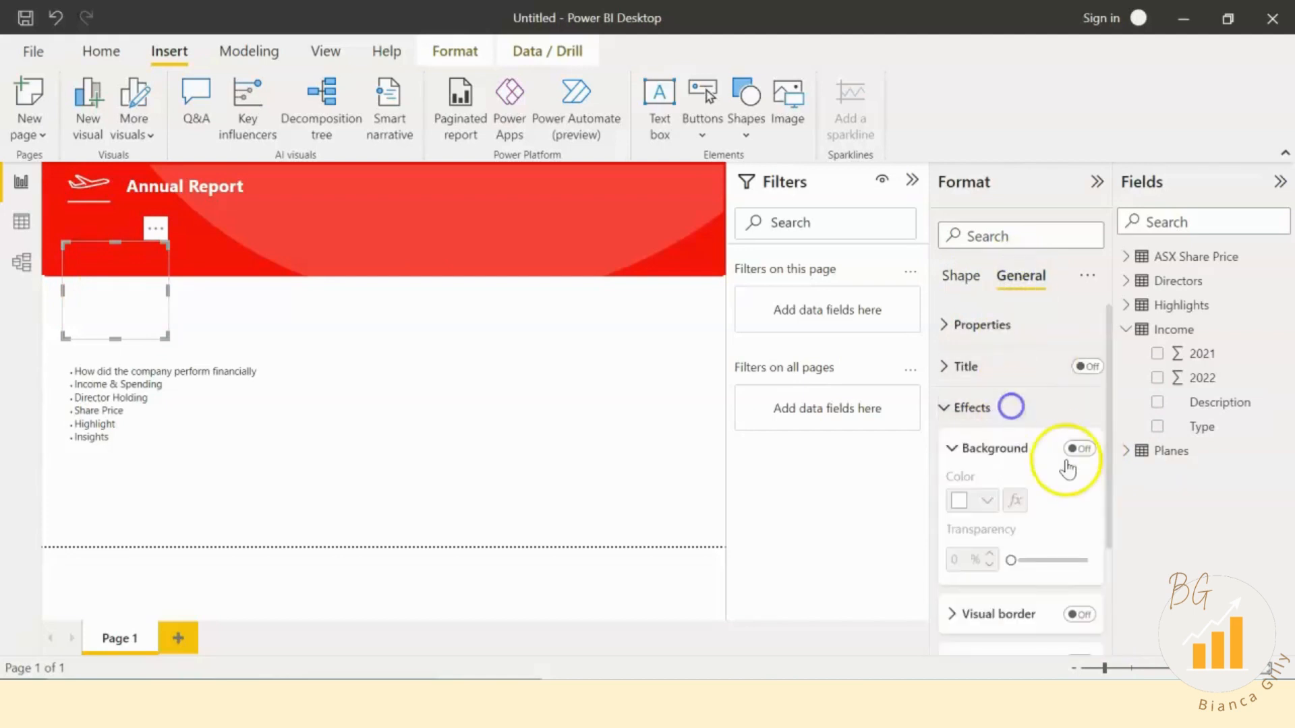
scroll(1065, 456, down, 2)
scroll(1058, 445, up, 1)
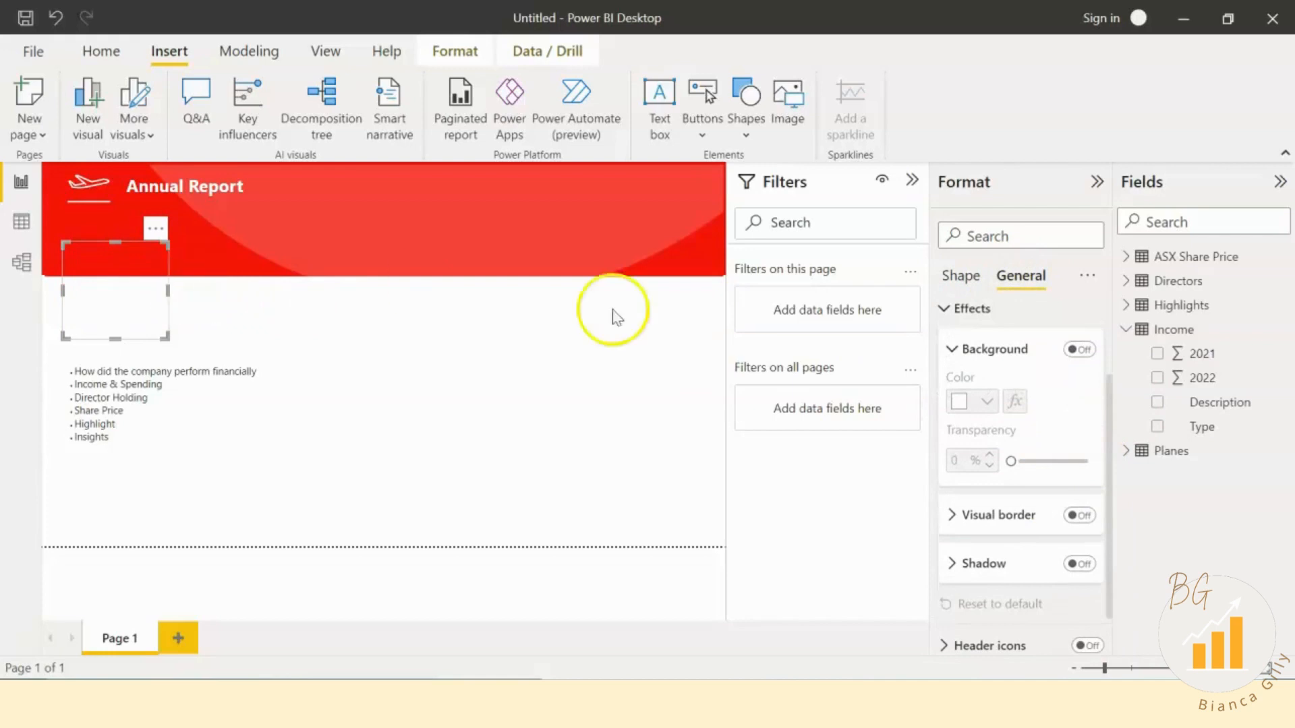
click(1079, 349)
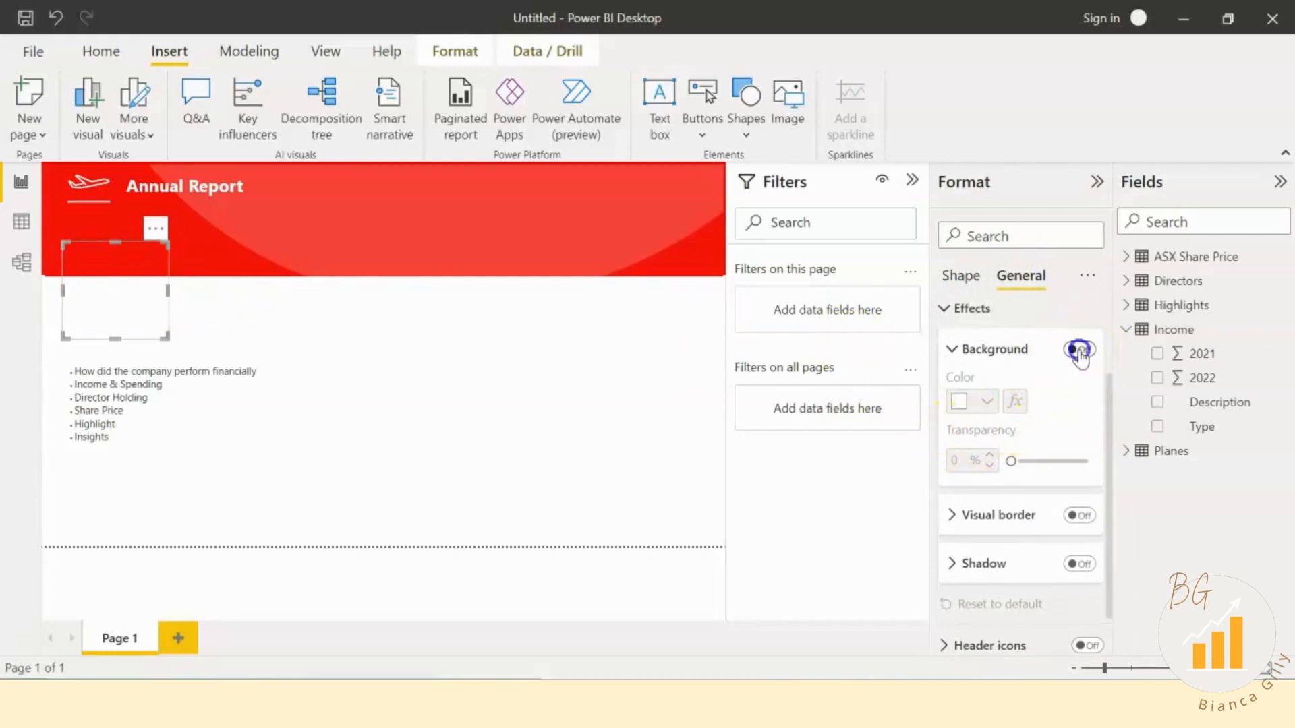
Step: Give the rectangle a white visual border with 5 px rounded corners
click(1079, 516)
click(999, 516)
click(983, 568)
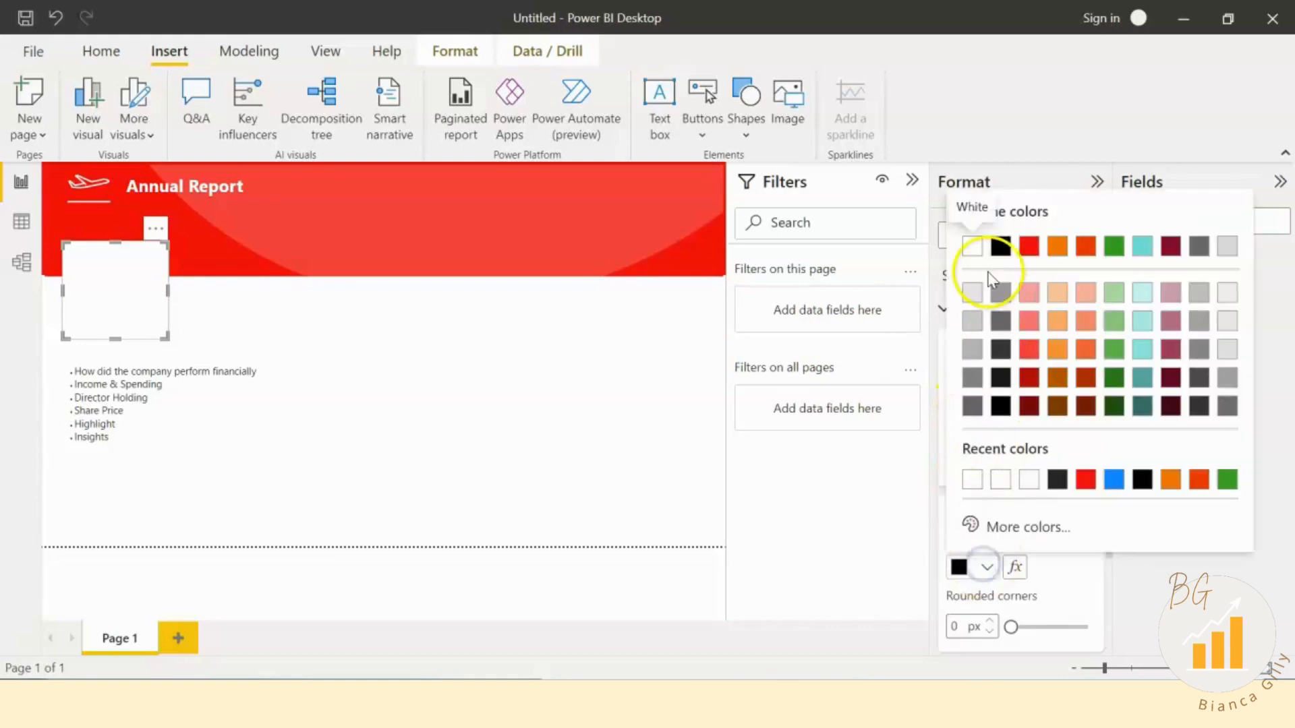
click(974, 247)
scroll(962, 540, down, 1)
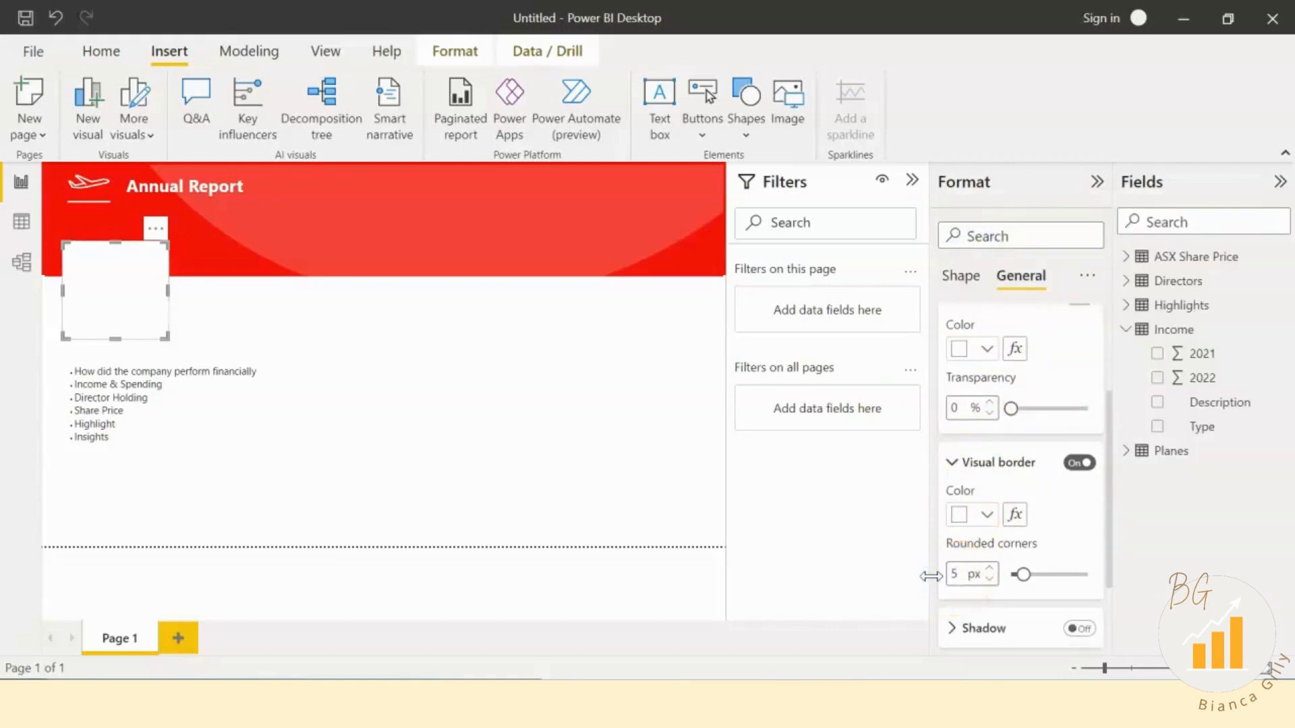
click(1007, 463)
click(418, 327)
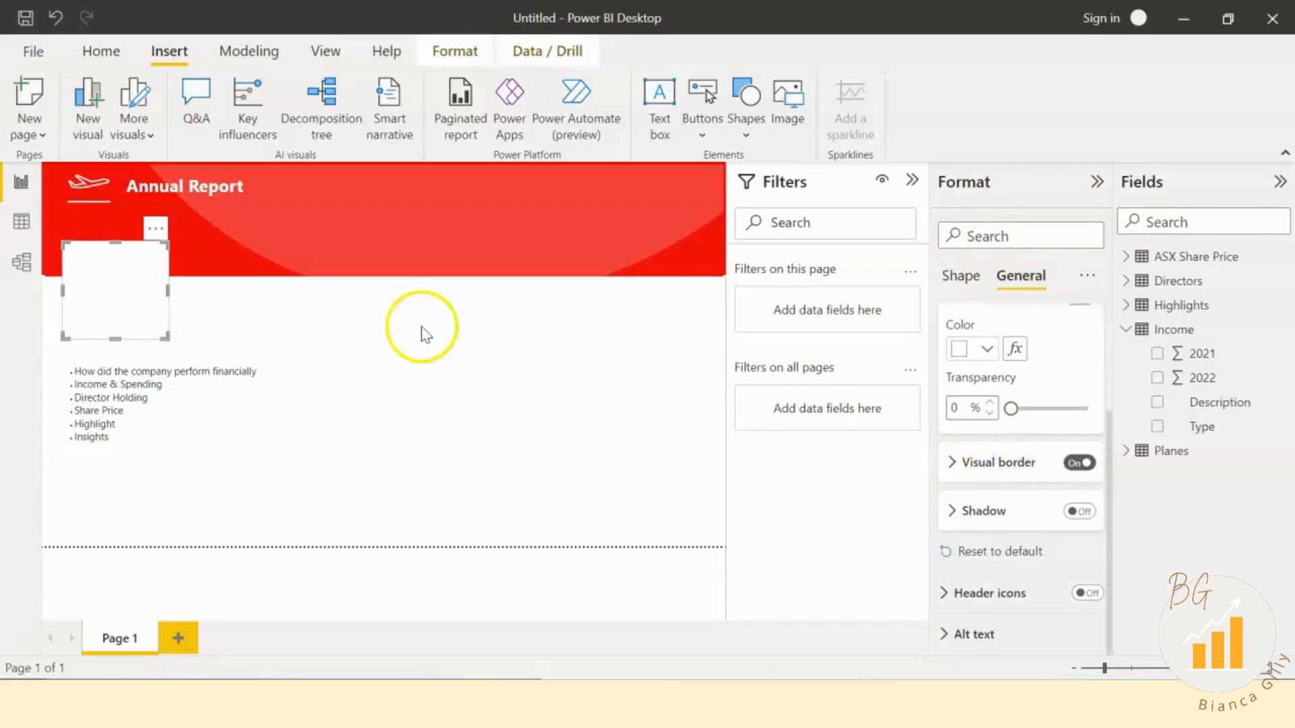
Step: Move the white card slightly up and to the right so it sits just below the plane image
click(219, 320)
click(125, 261)
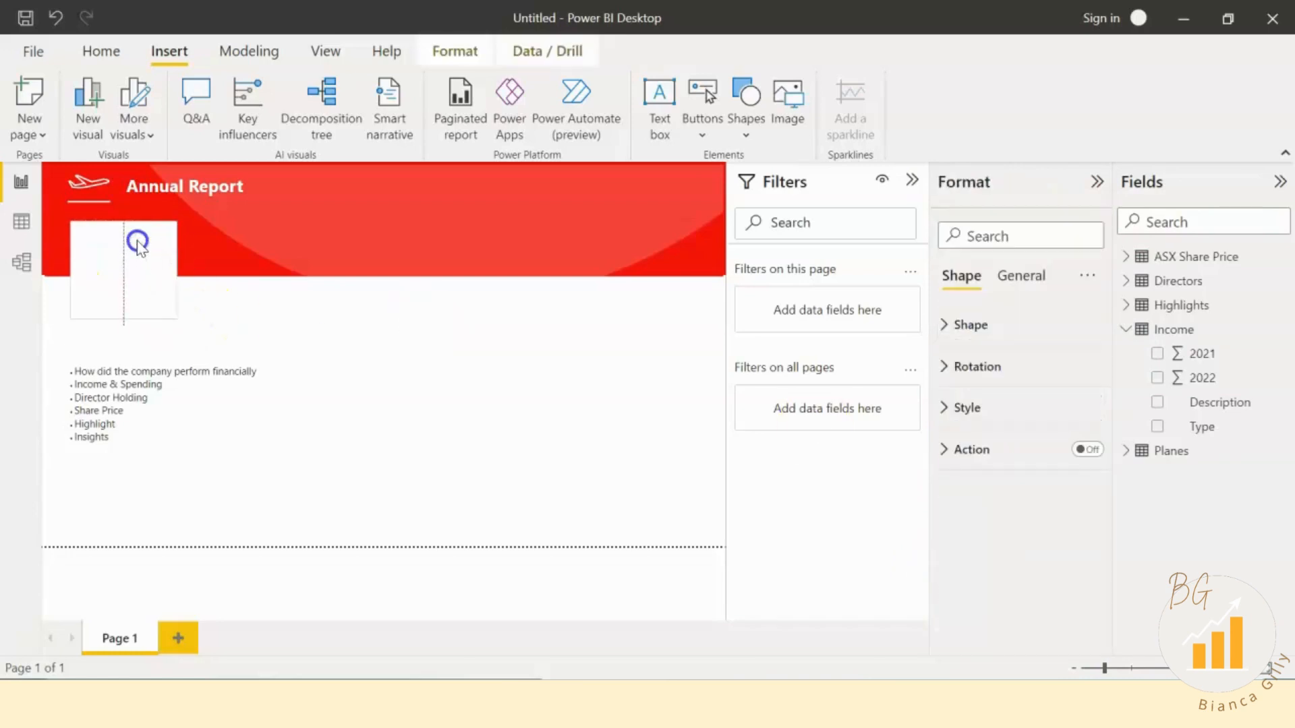
drag(124, 259, 133, 239)
click(243, 330)
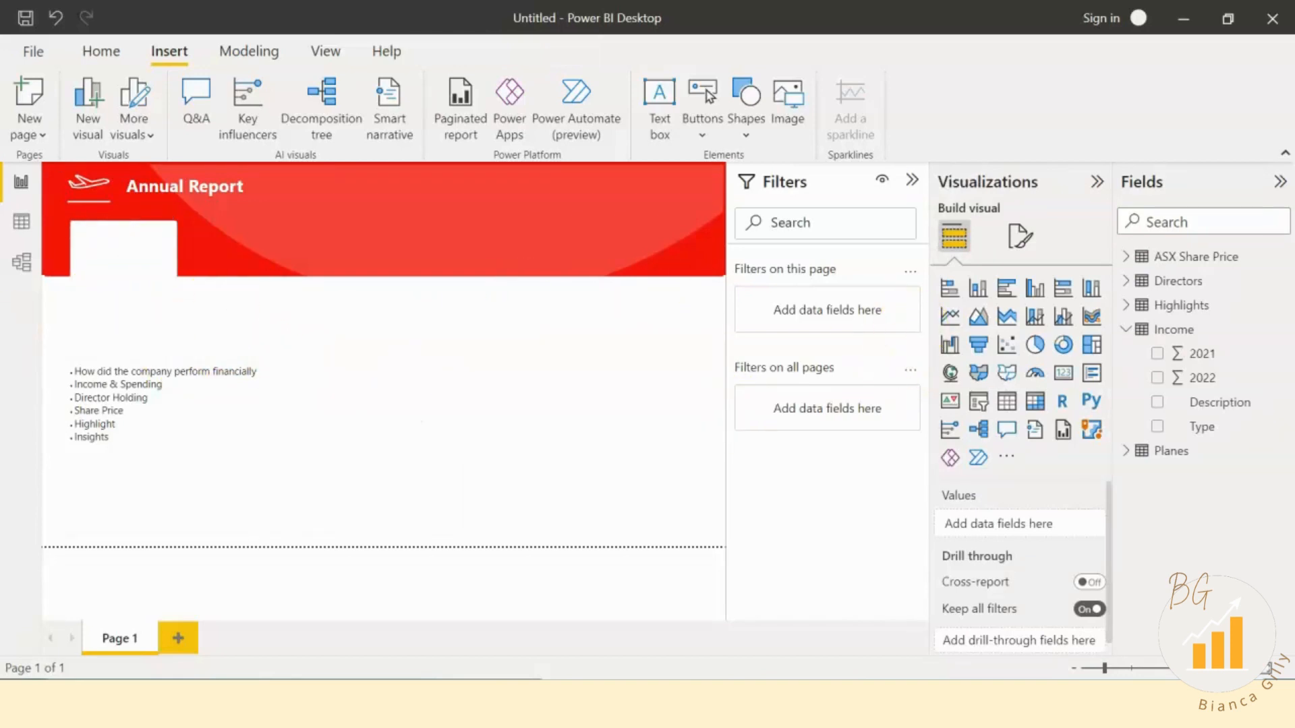
Step: Turn on the shadow effect for the white card
click(75, 258)
click(1011, 289)
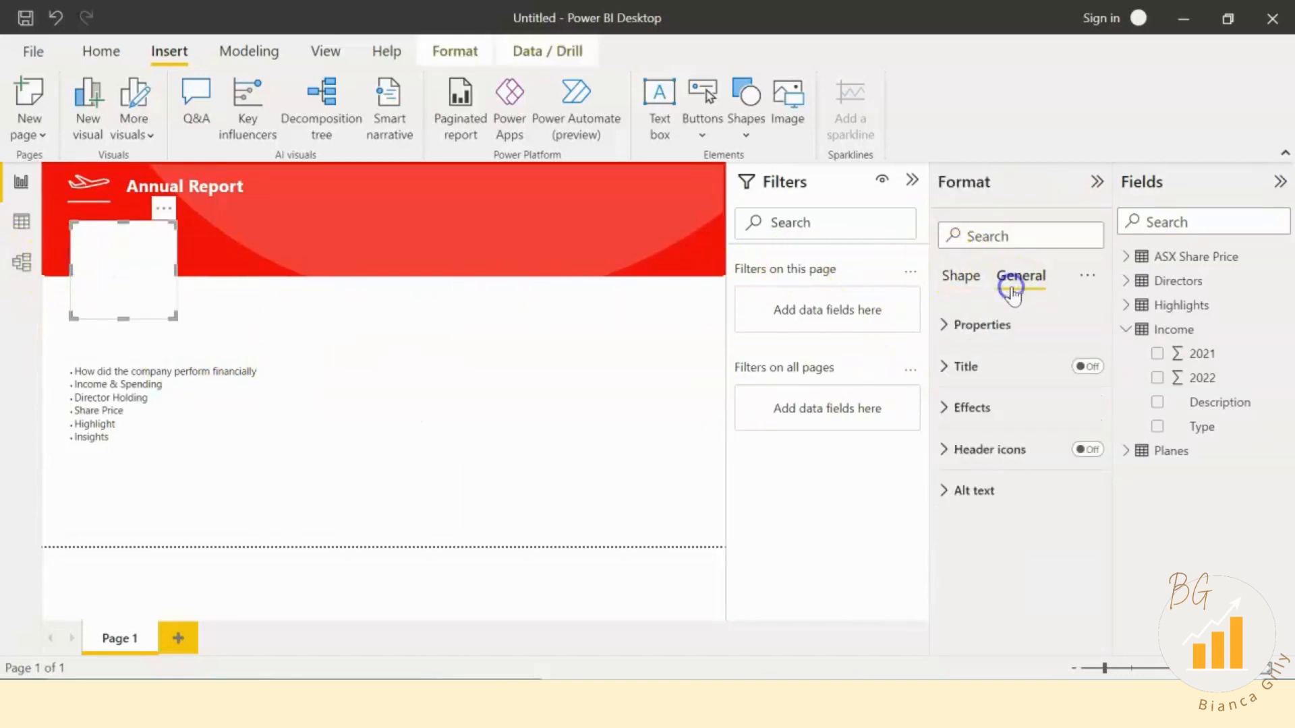
click(1045, 407)
scroll(1058, 544, down, 3)
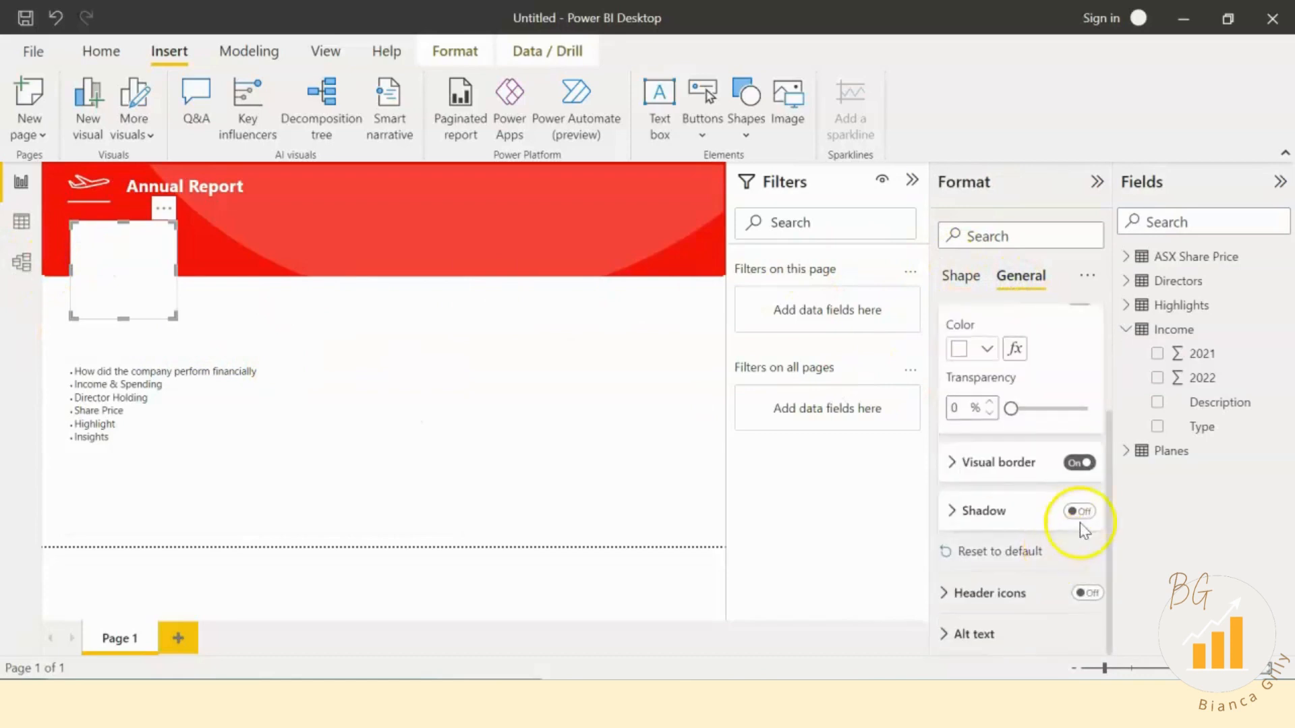
click(1078, 513)
click(471, 343)
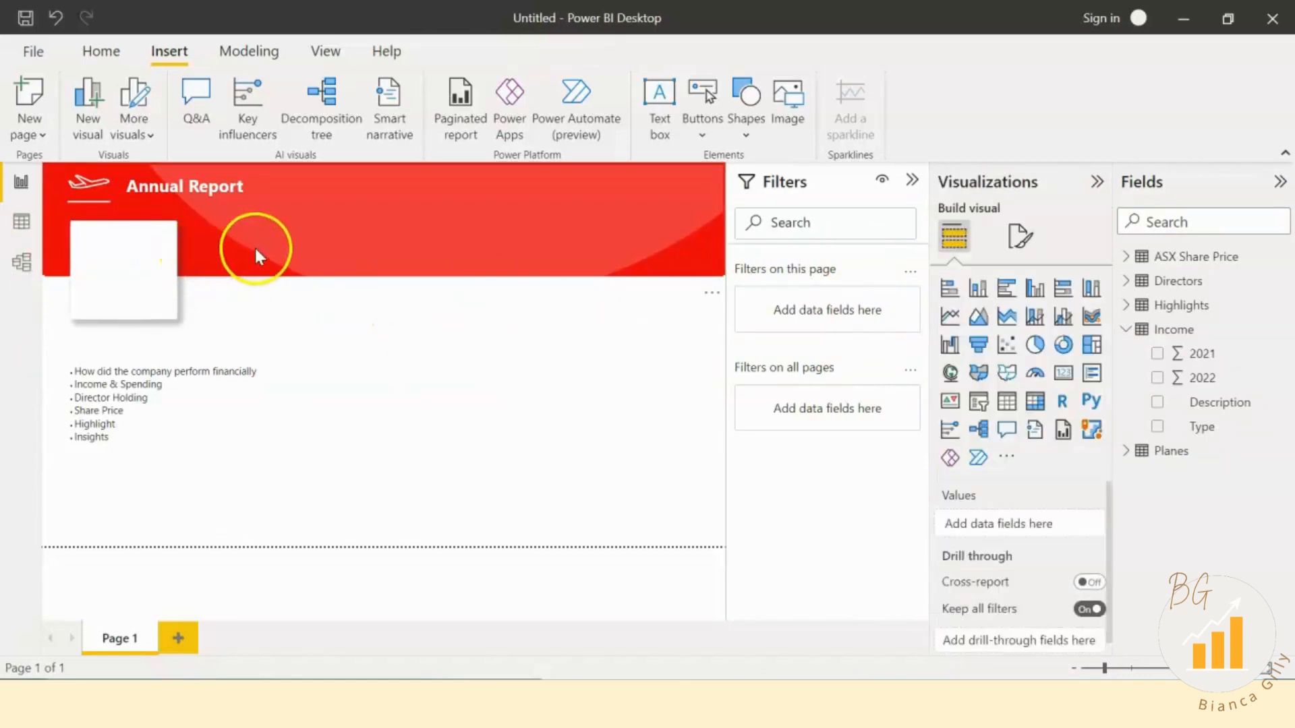
Step: Duplicate the white card and place the copy to the right of the original across the banner's lower edge
click(143, 266)
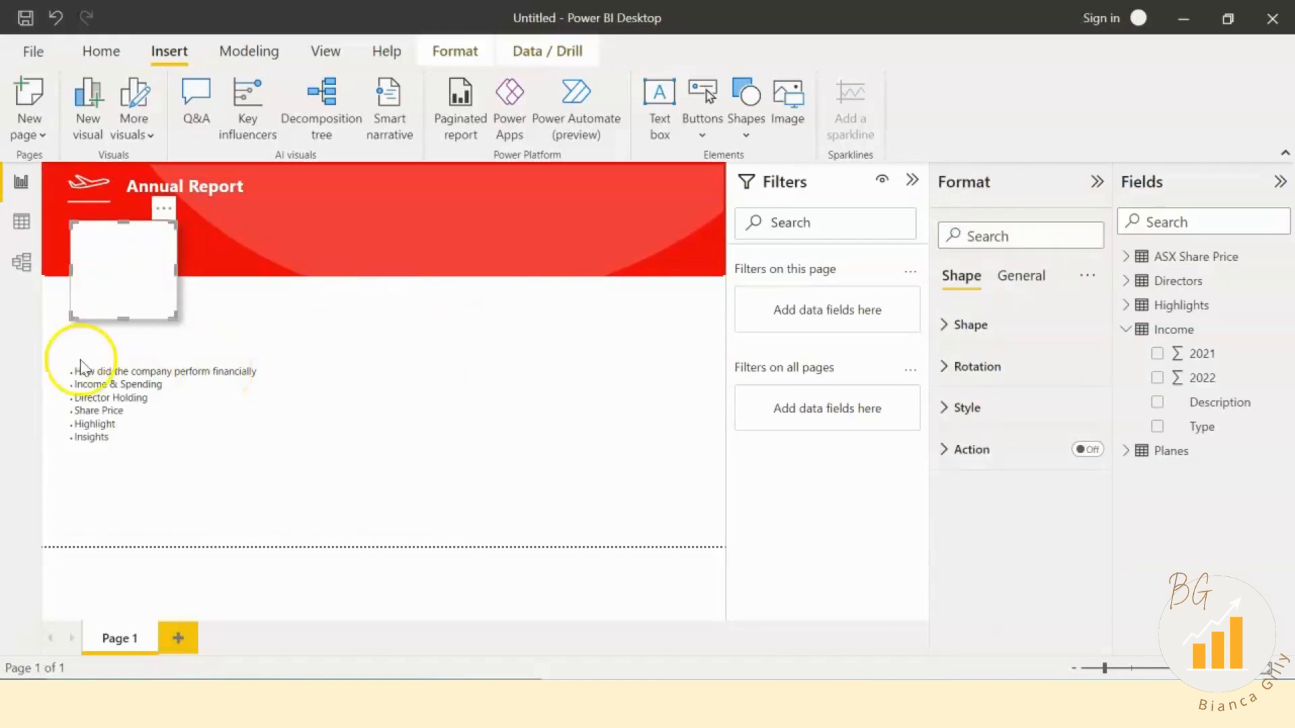
key(ctrl+v)
drag(168, 272, 304, 266)
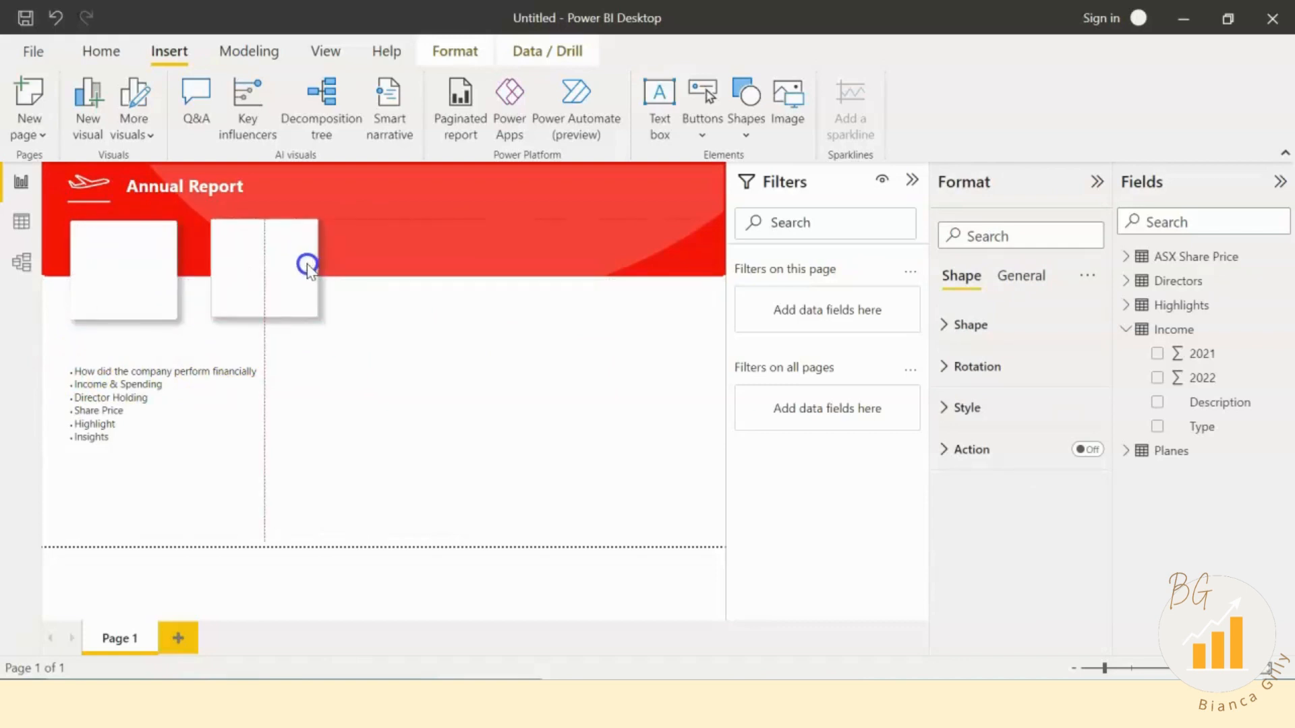
Step: Set the copied card's width to 475
click(1030, 278)
click(1005, 326)
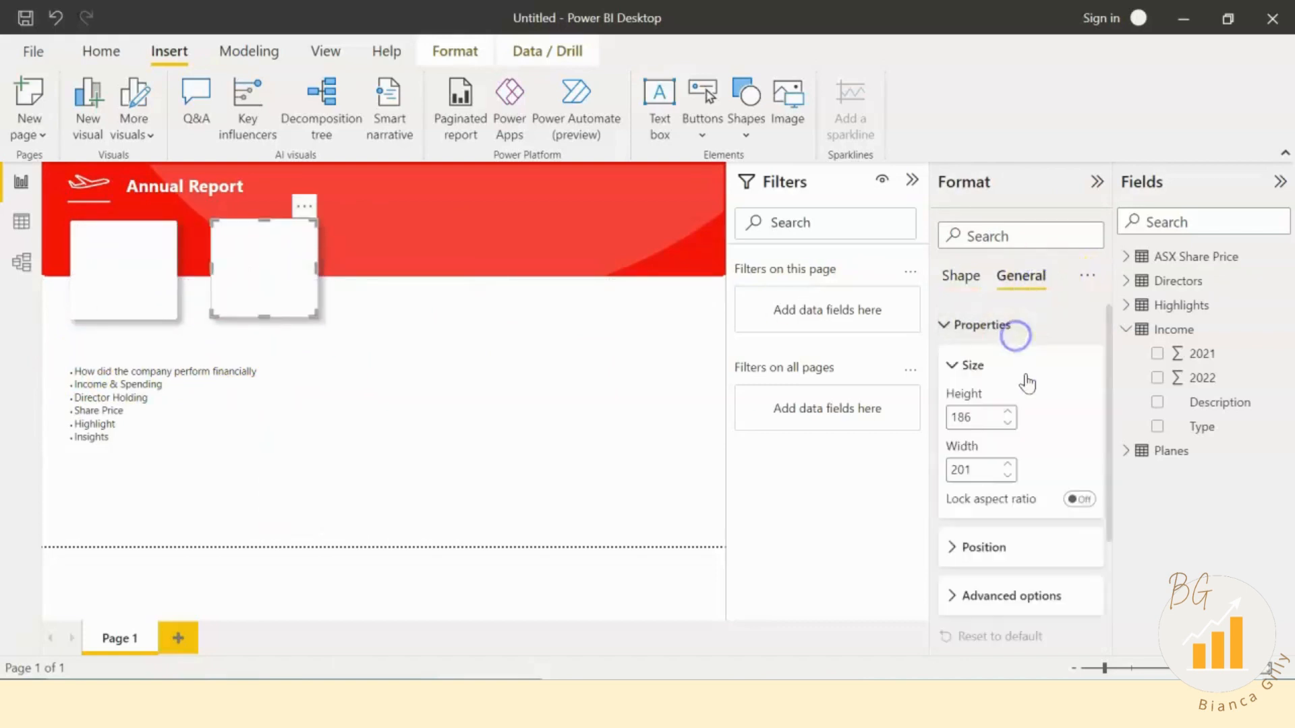
click(964, 472)
click(971, 422)
click(963, 472)
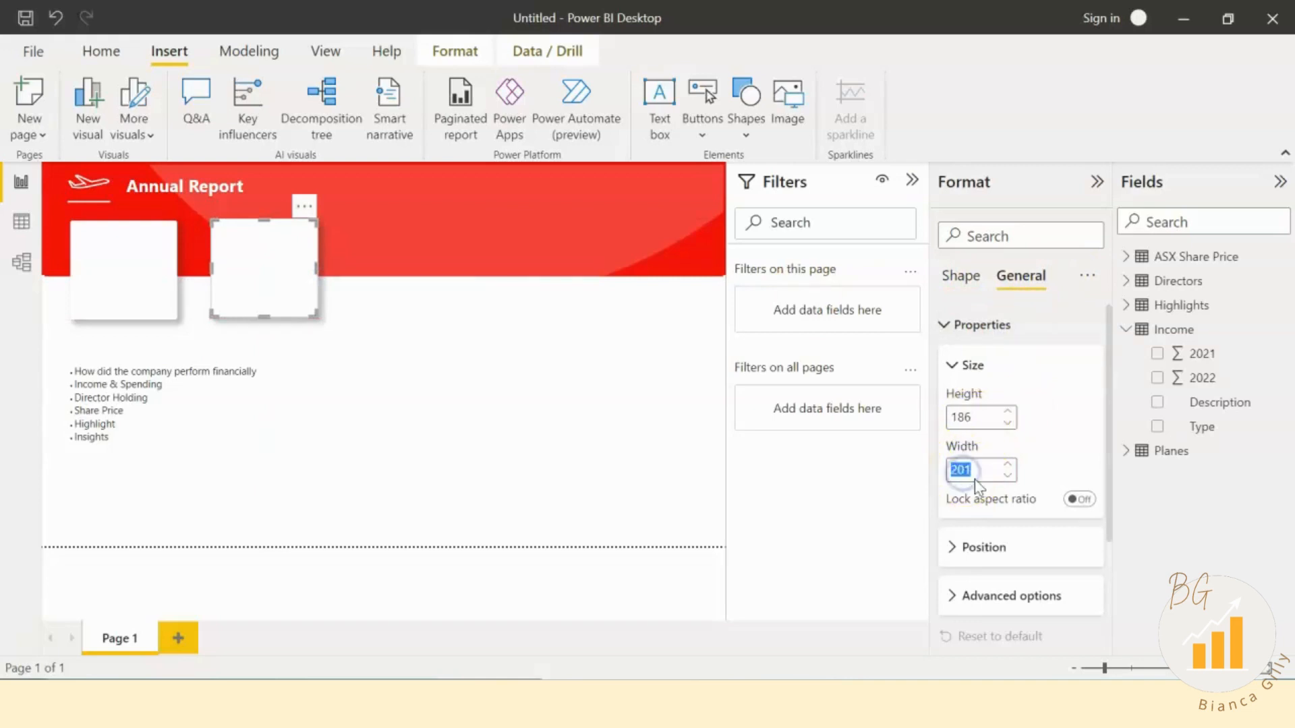
text(475)
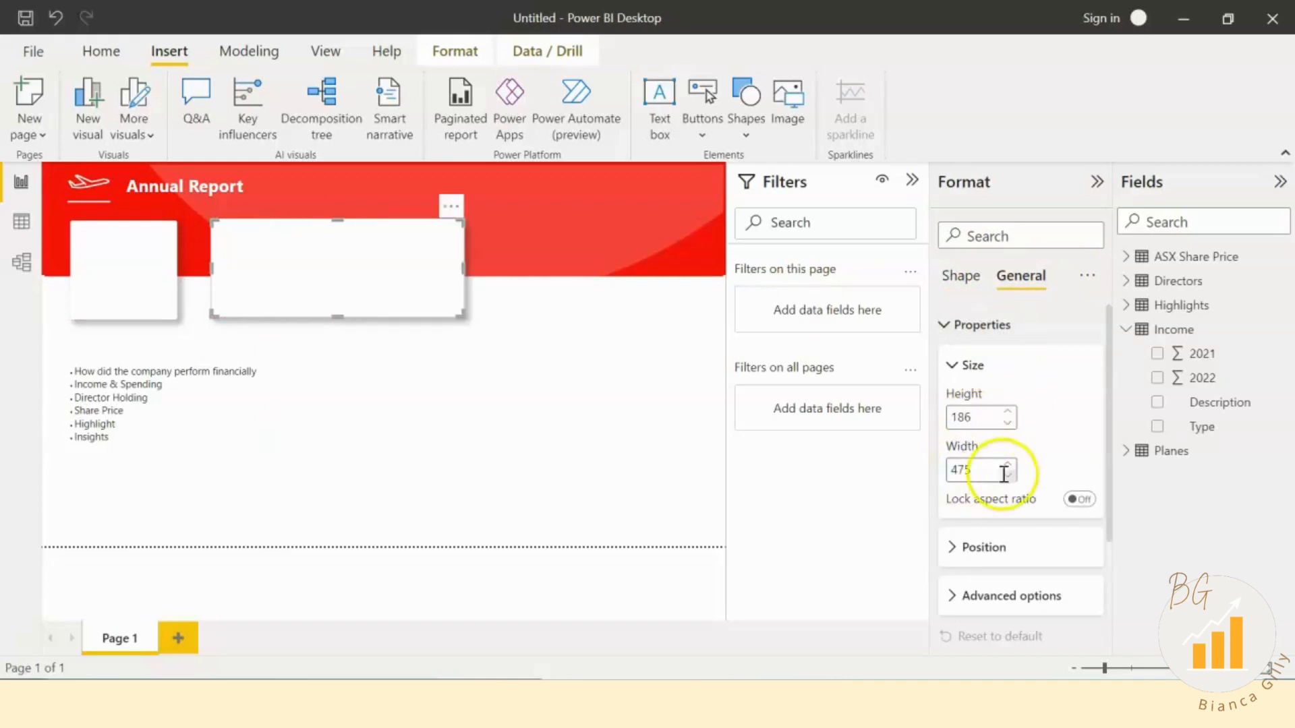
click(405, 332)
Step: Duplicate the wide card and place the copy to its right, near the page's right edge
click(383, 297)
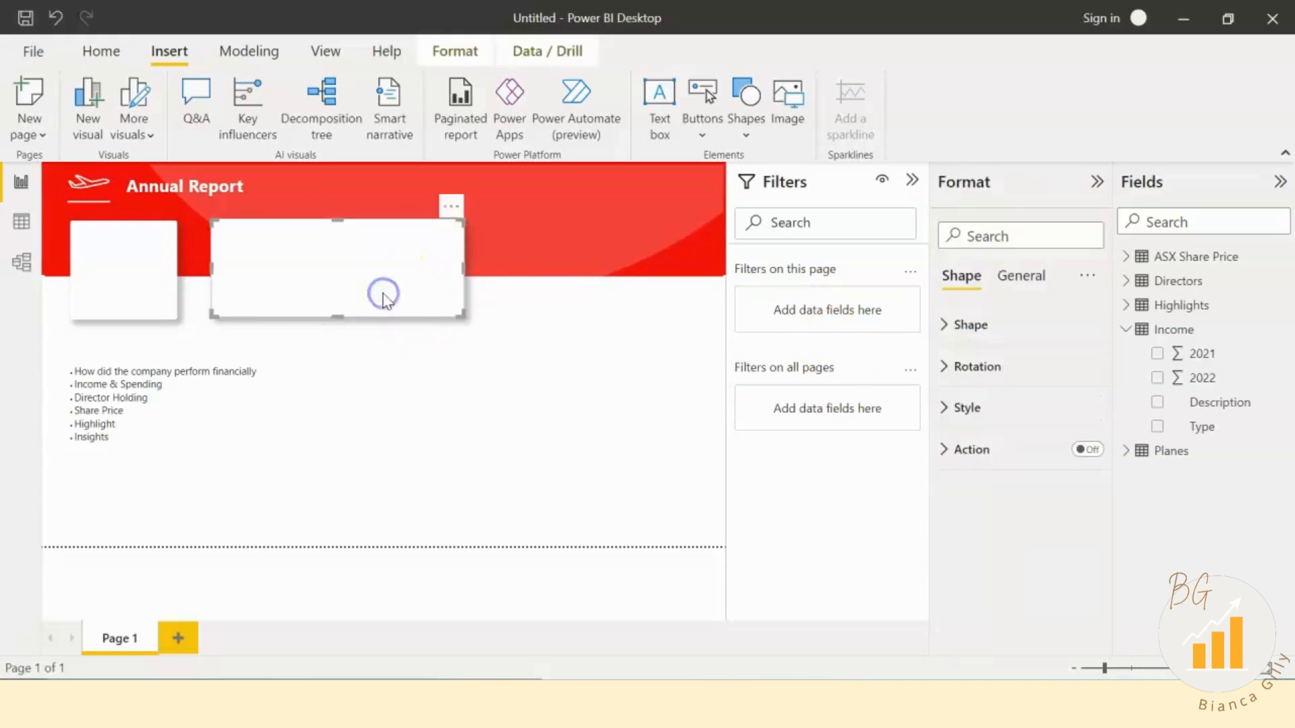
key(ctrl+c)
key(ctrl+v)
drag(385, 297, 592, 281)
Step: Shift the three cards left to adjust the gaps between them, aligning the small card with the plane image's left edge
drag(419, 263, 406, 262)
drag(564, 293, 557, 292)
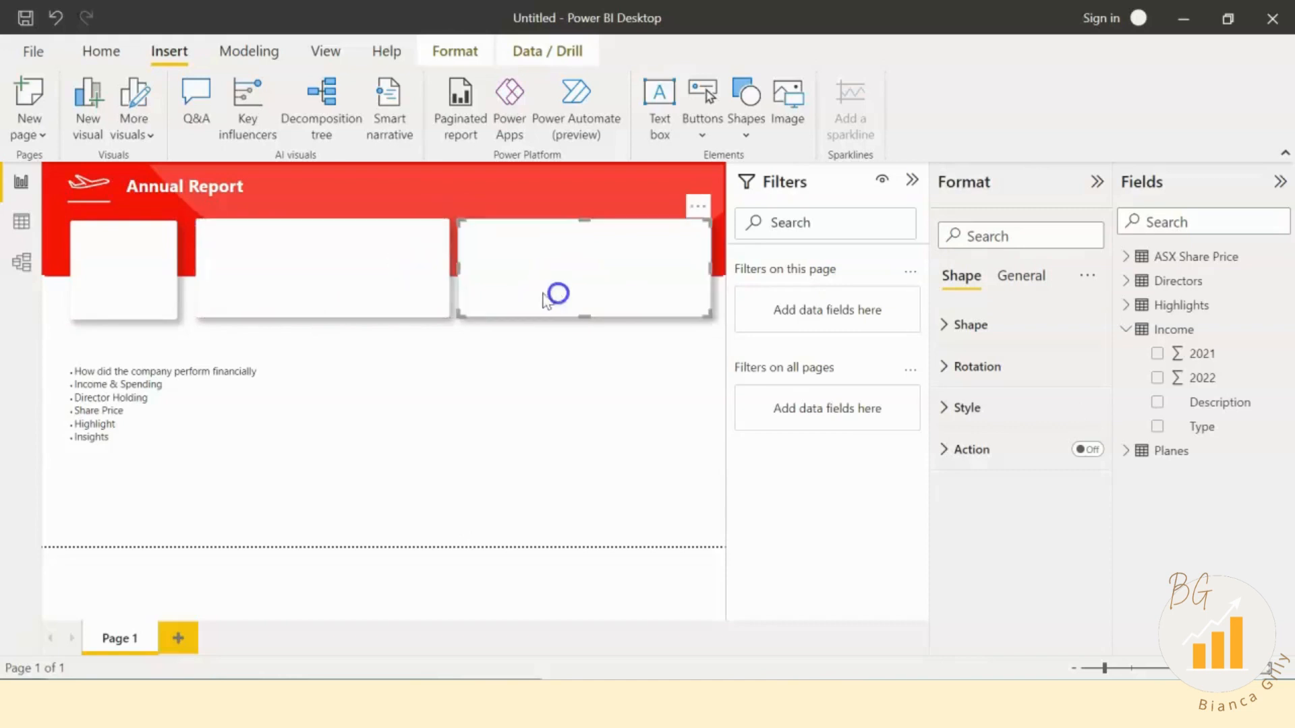
drag(399, 281, 396, 282)
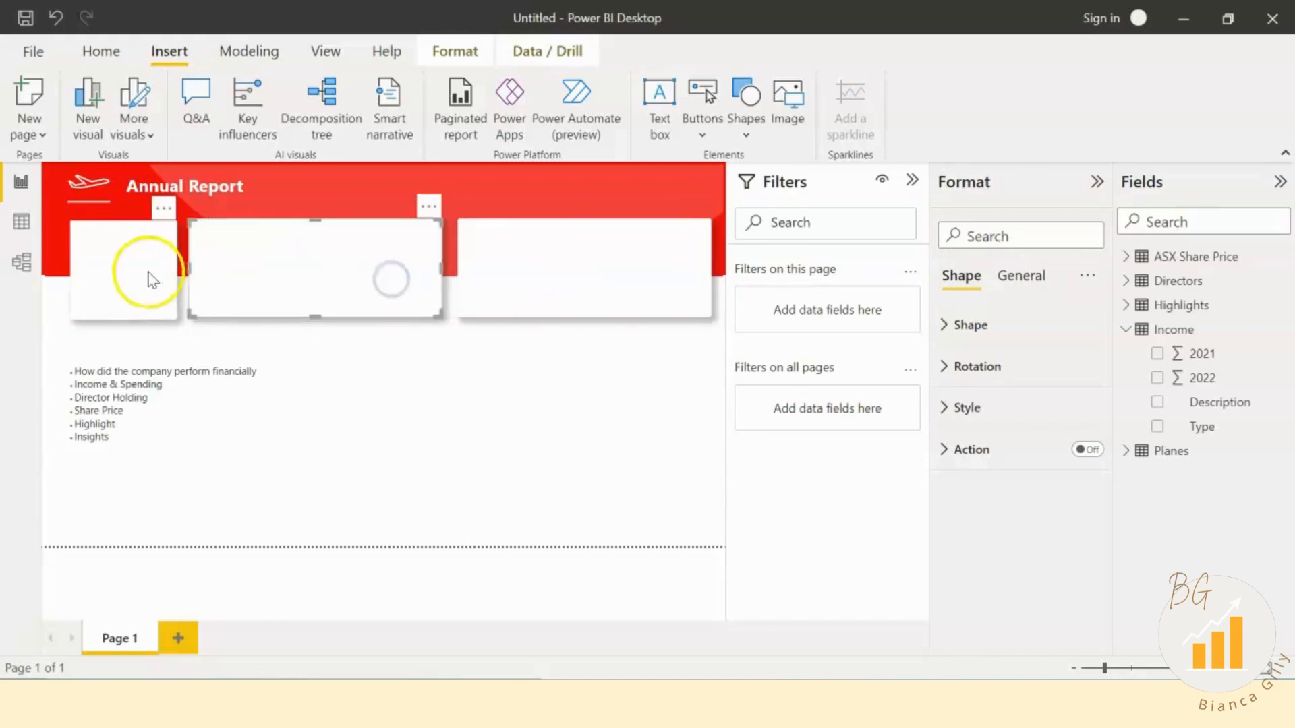
click(145, 272)
drag(145, 272, 136, 272)
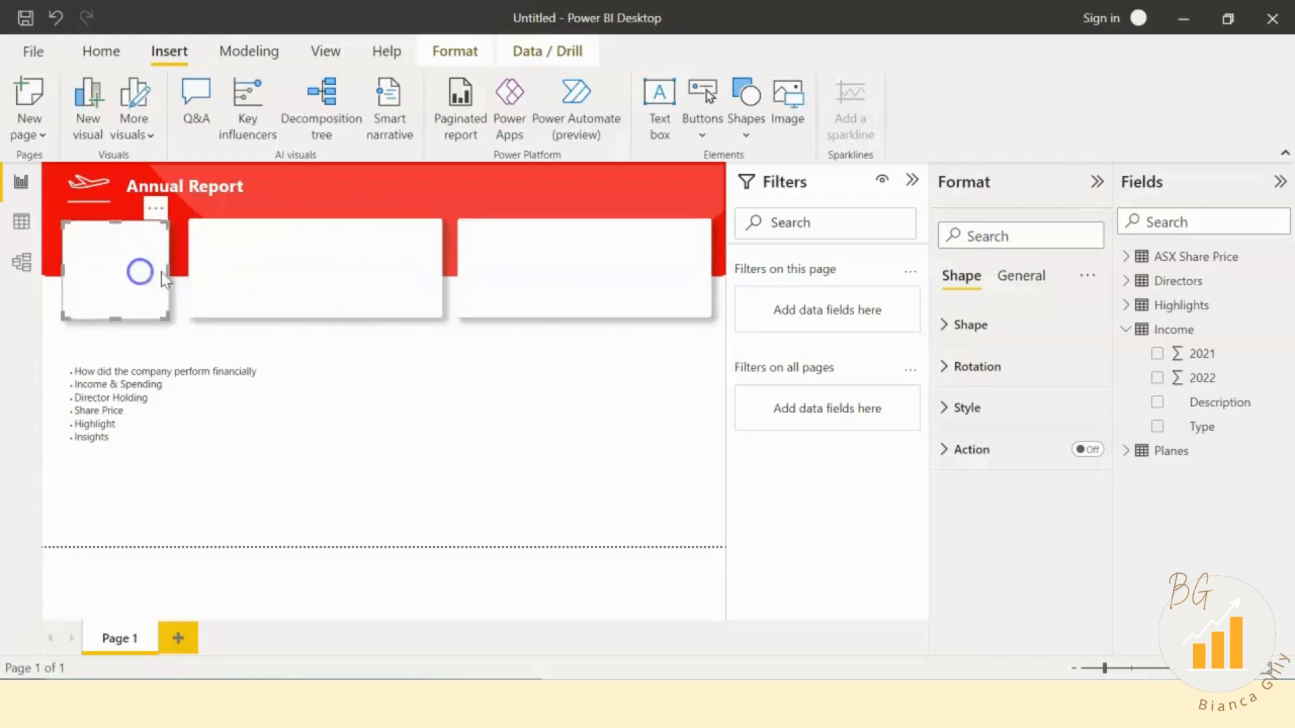
click(83, 196)
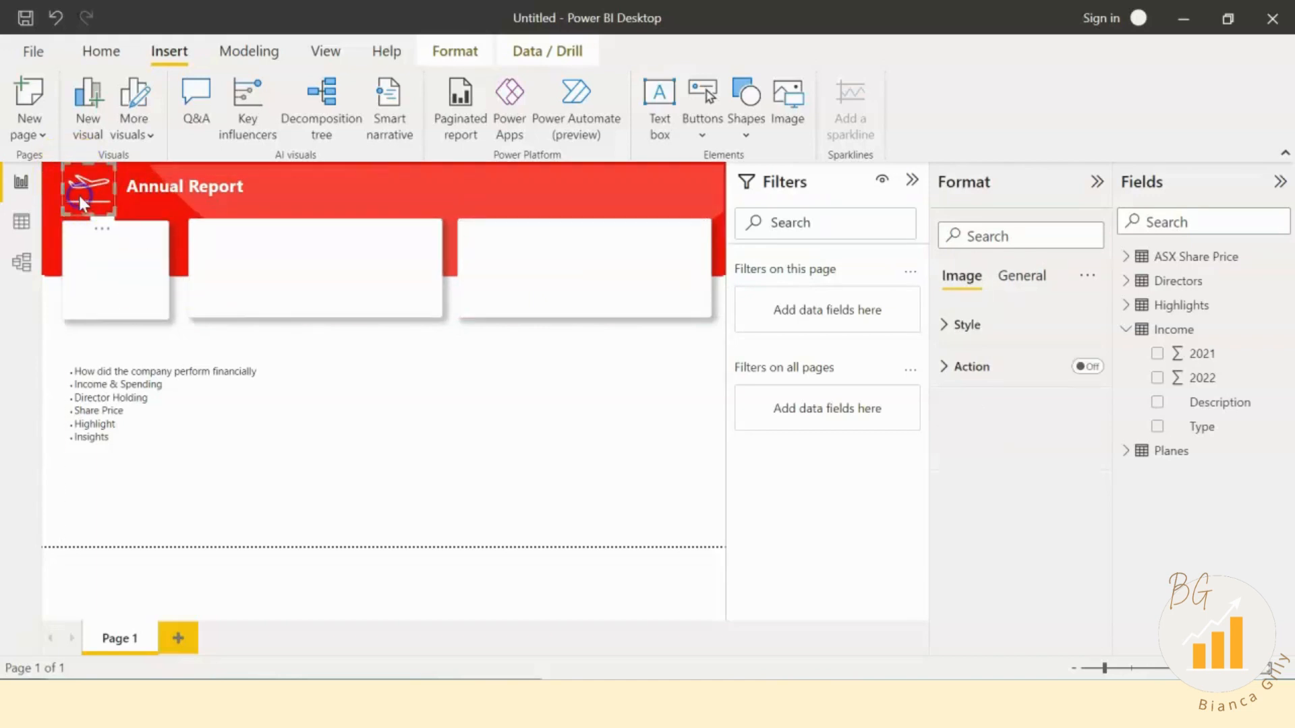
click(605, 391)
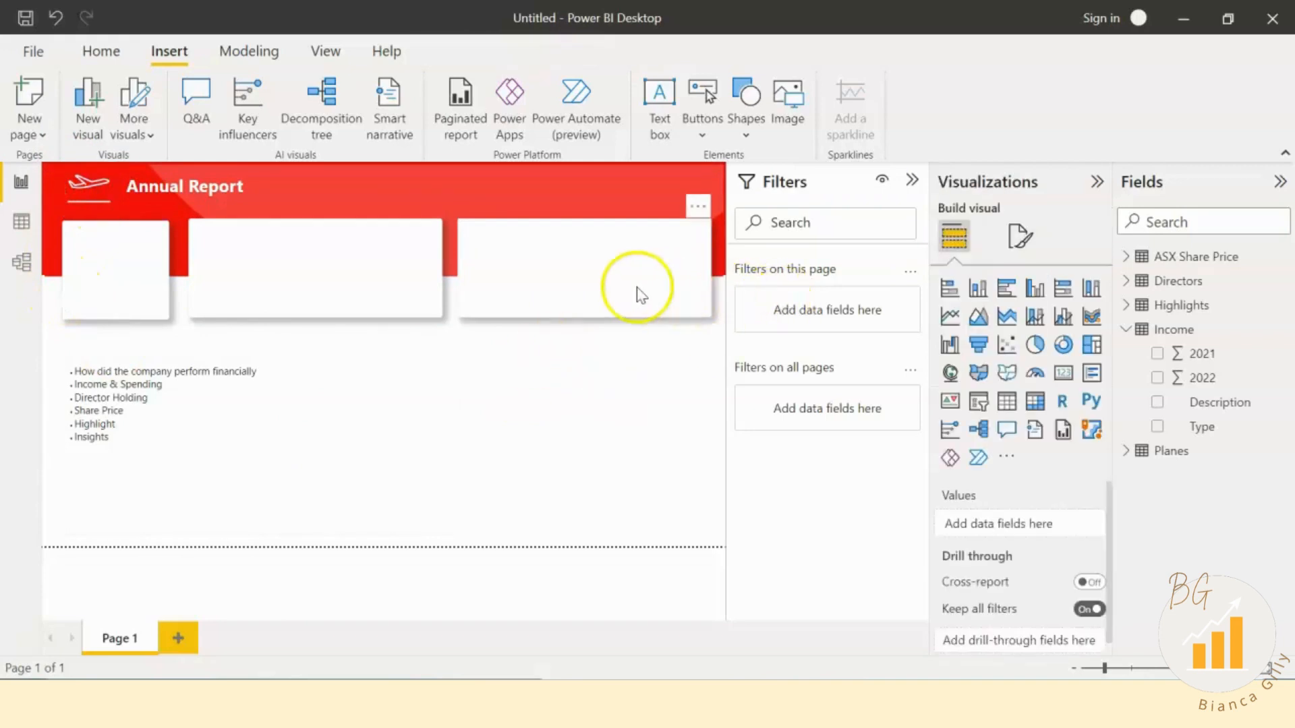
Step: Duplicate the rightmost wide card and place the copy directly below the original
click(593, 284)
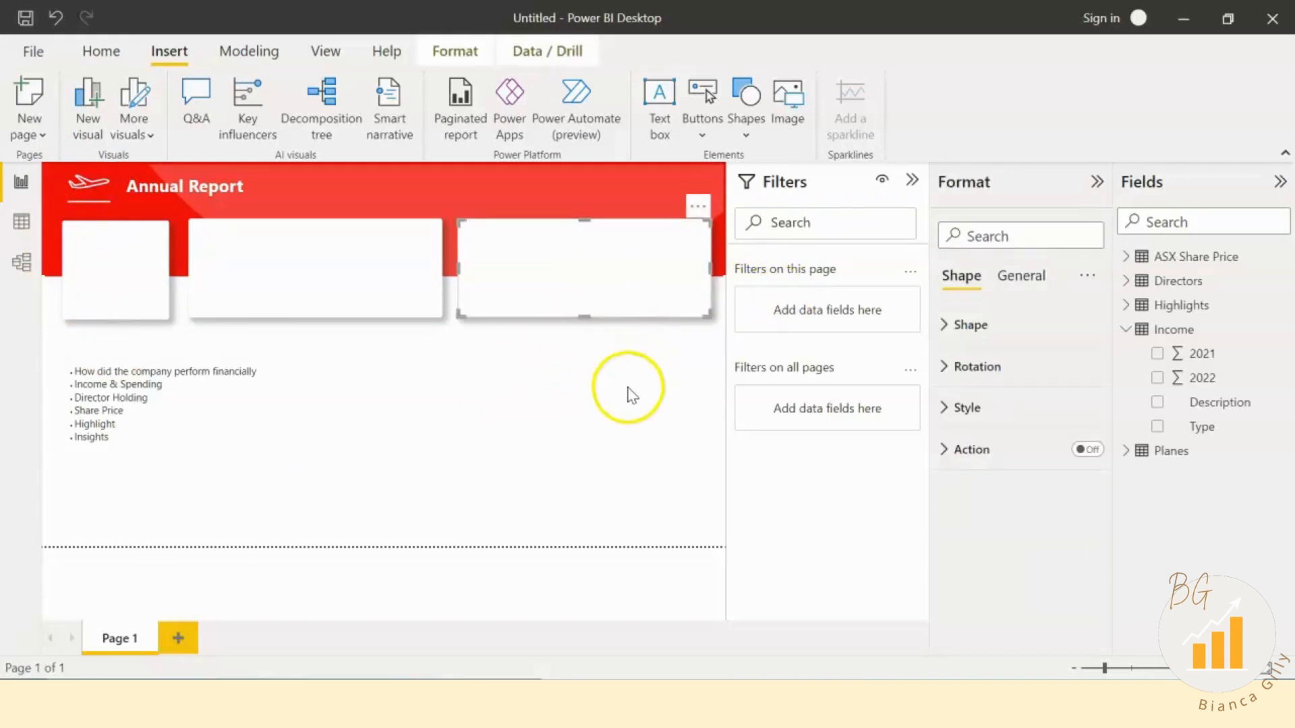
key(ctrl+c)
key(ctrl+v)
drag(565, 260, 562, 374)
Step: Set the lower copied card's width to 275 and move it close to the page's right edge
click(998, 269)
click(1036, 322)
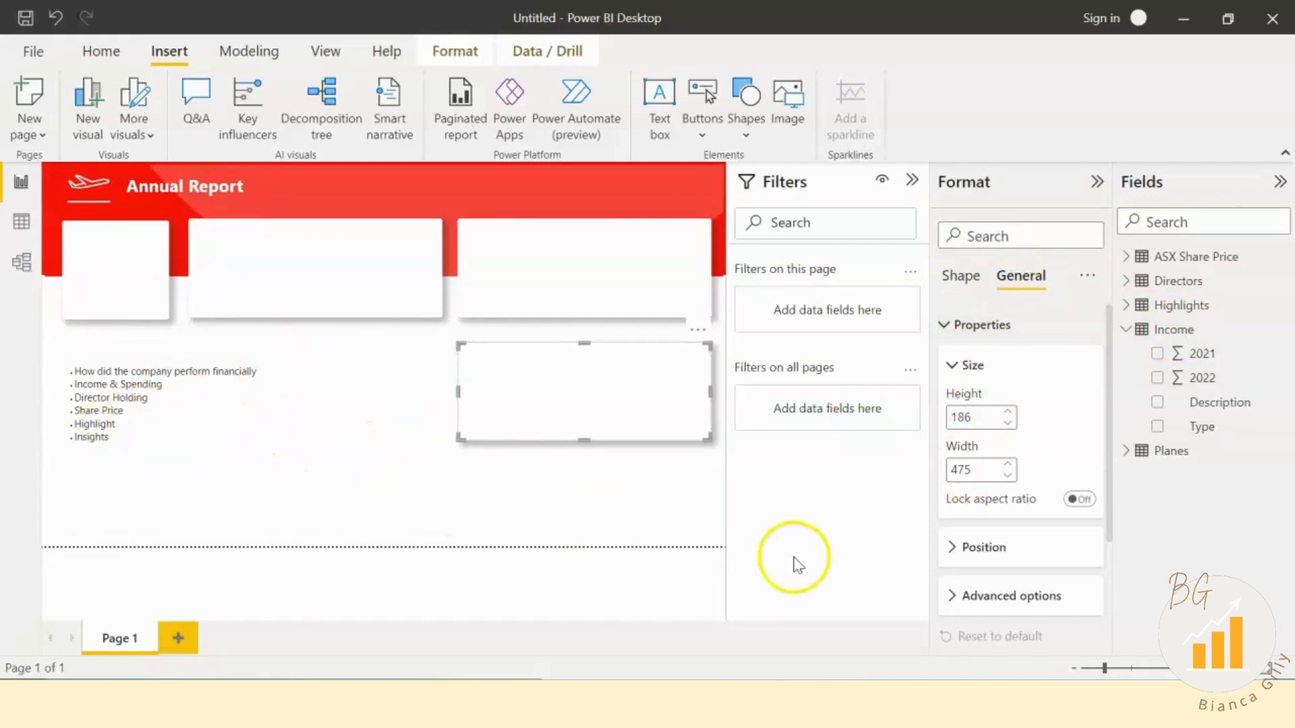
click(961, 476)
text(275)
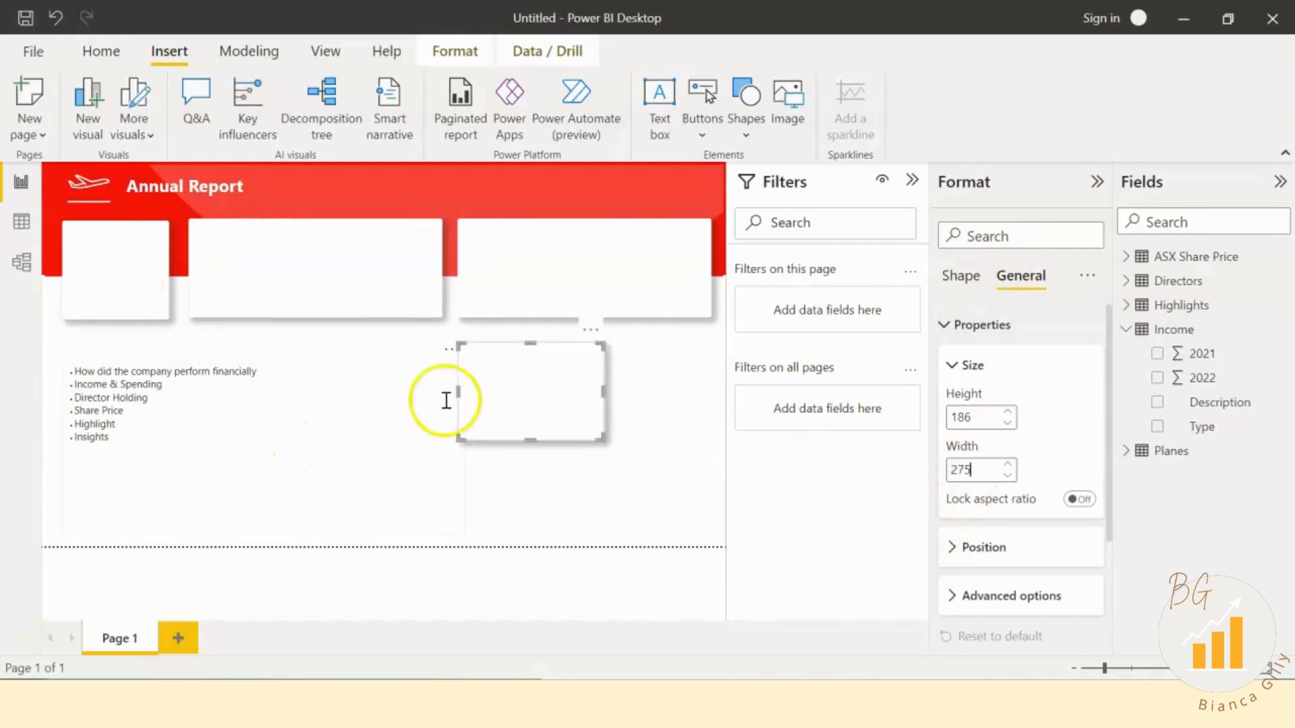
click(506, 399)
drag(506, 399, 613, 405)
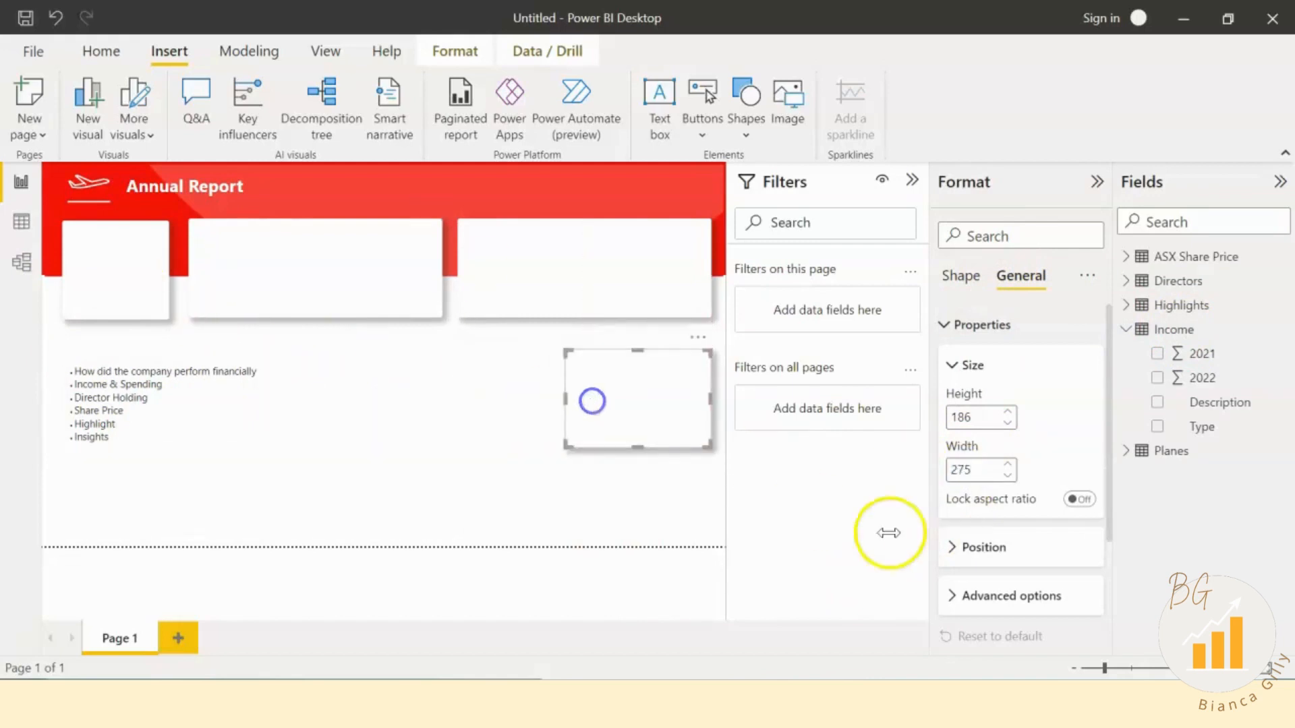
drag(671, 394, 654, 388)
Step: Set the lower copied card's width to 300
double_click(965, 469)
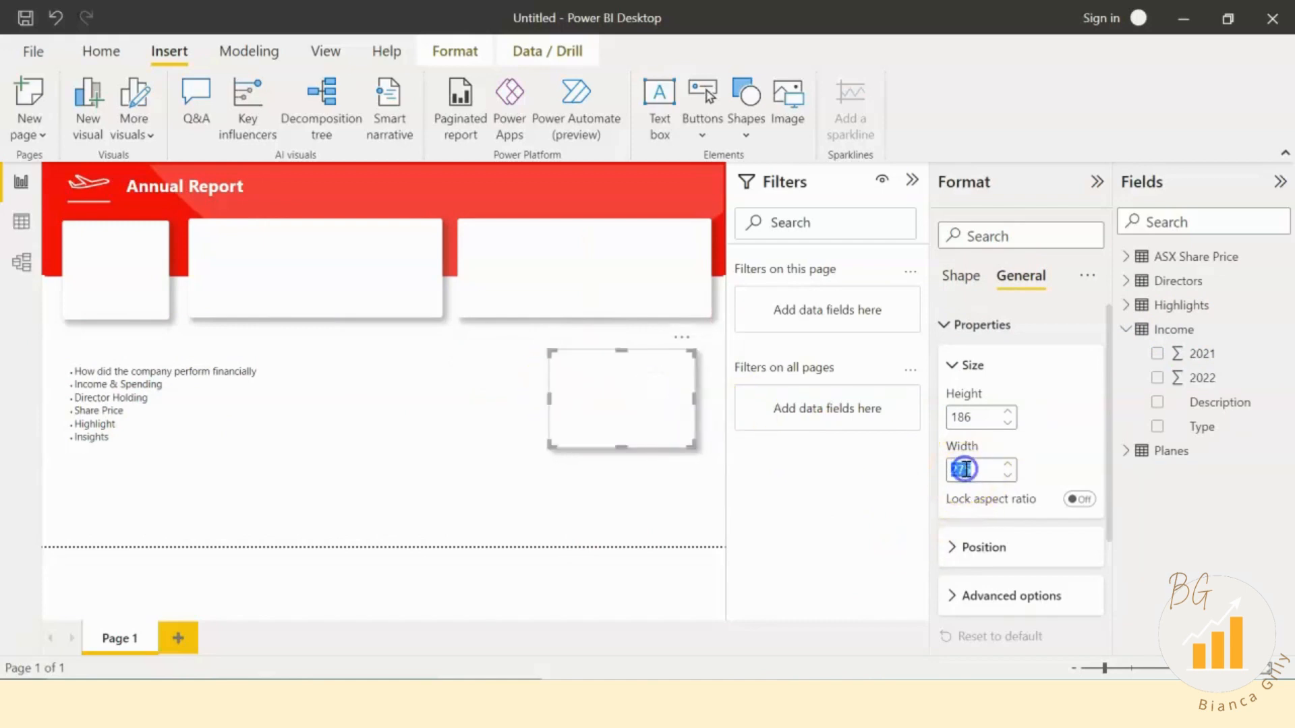
text(300)
click(596, 406)
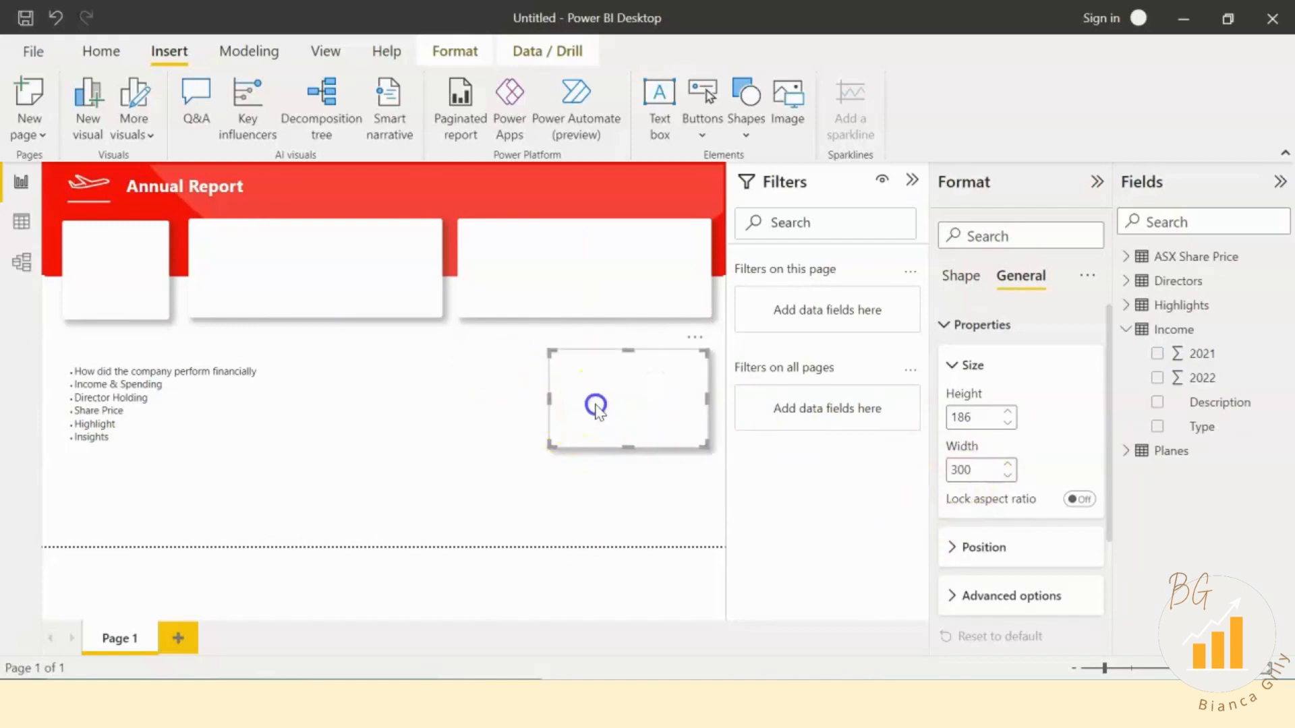
Step: Duplicate the 300-wide card and stack both copies below the banner, aligned with the wide card's right edge
drag(591, 404, 644, 491)
key(ctrl+v)
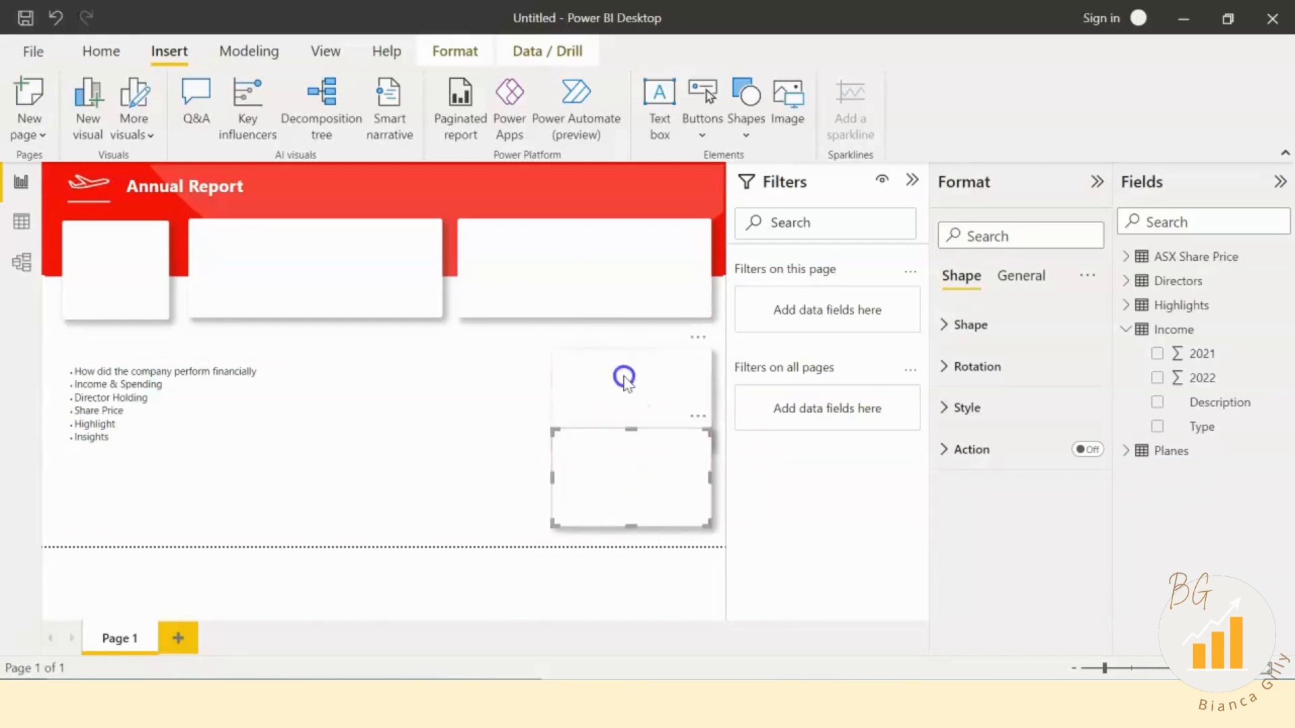
drag(628, 375, 619, 364)
drag(616, 505, 601, 495)
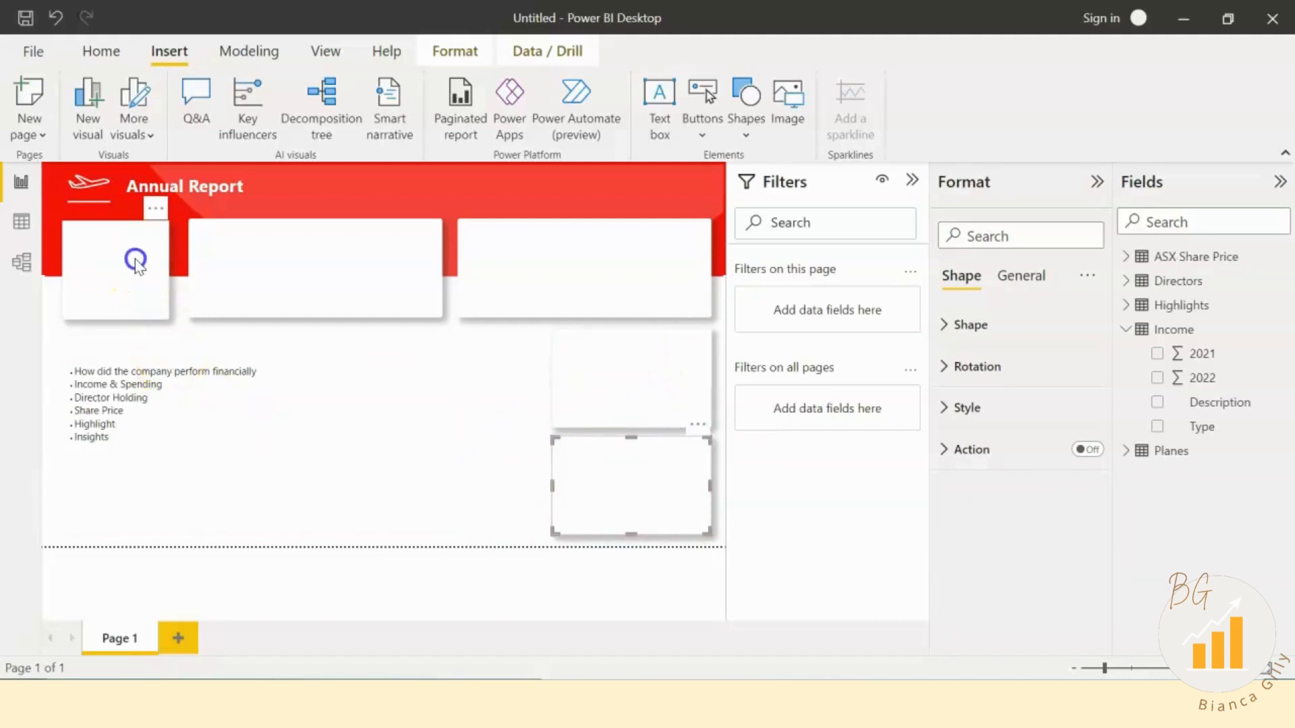
Step: Move the three banner cards and the upper stacked card up to even out the gaps between rows
drag(135, 259, 135, 255)
drag(264, 256, 265, 254)
drag(509, 247, 508, 240)
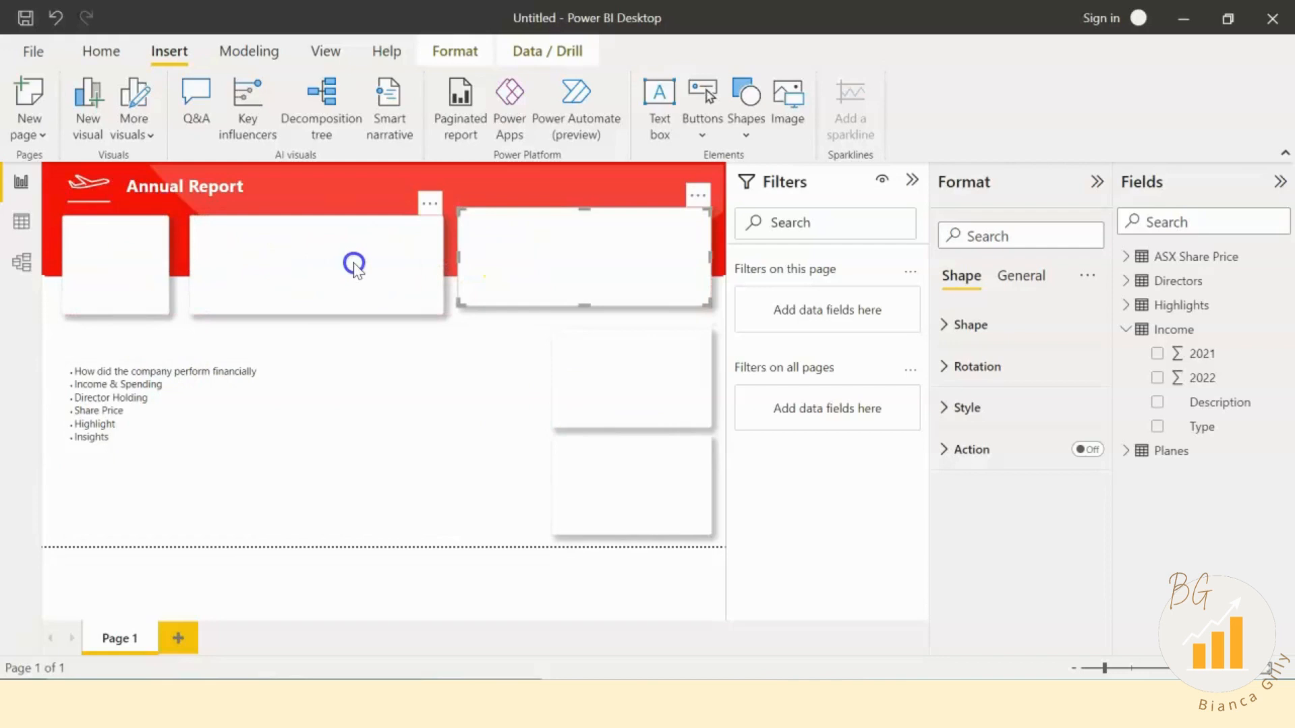
drag(353, 263, 353, 260)
drag(154, 263, 153, 257)
drag(601, 370, 610, 365)
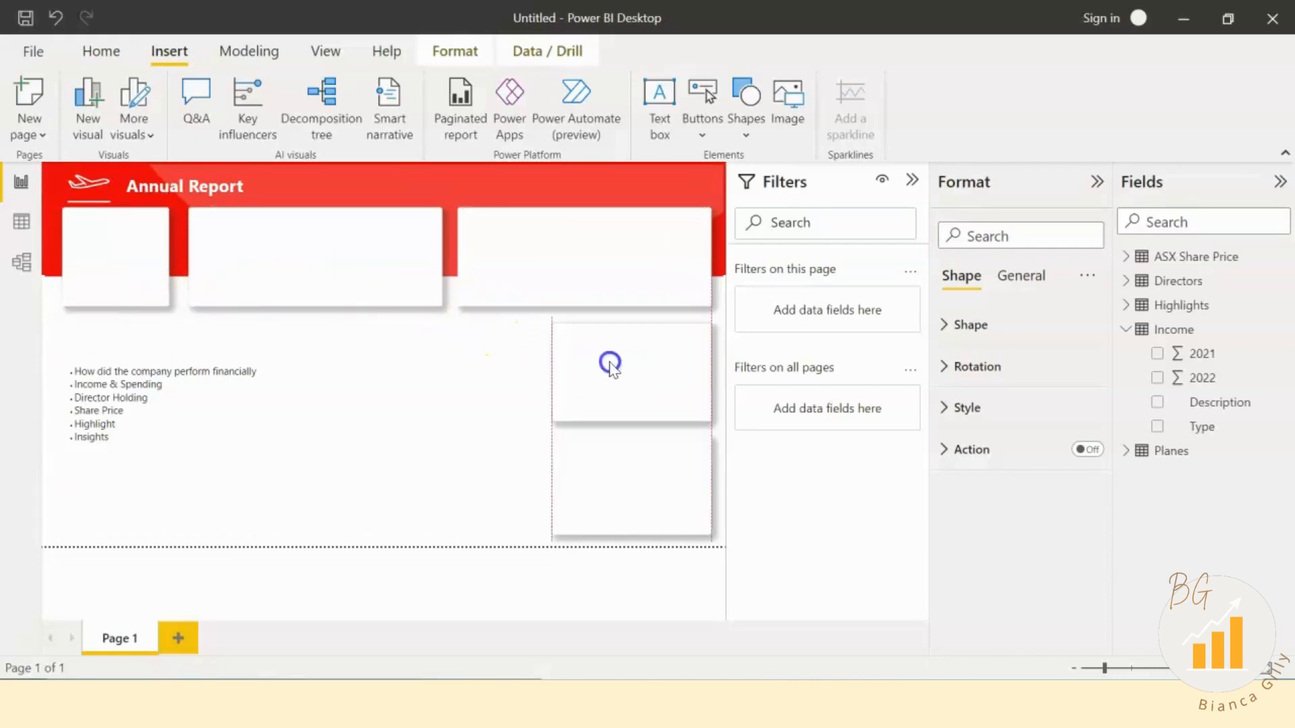
Step: Copy the upper stacked card's formatting onto the bulleted text box with Format Painter
click(370, 430)
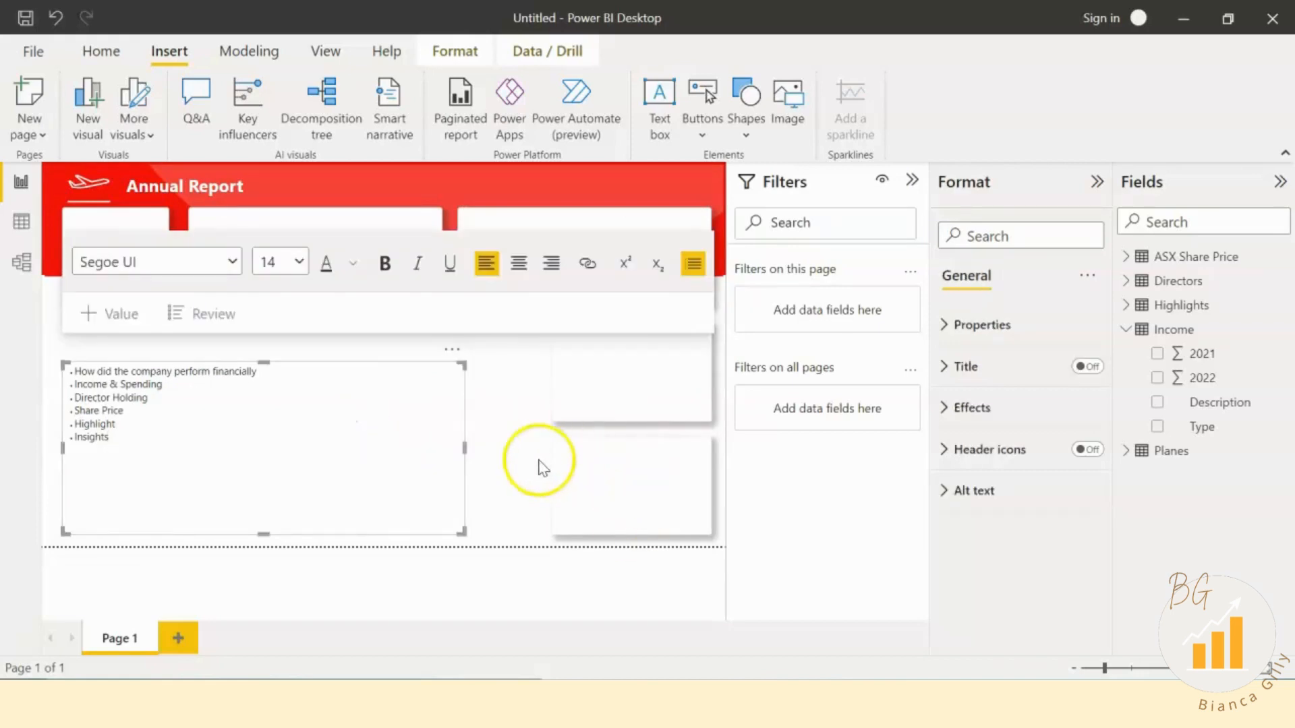
click(512, 458)
click(589, 384)
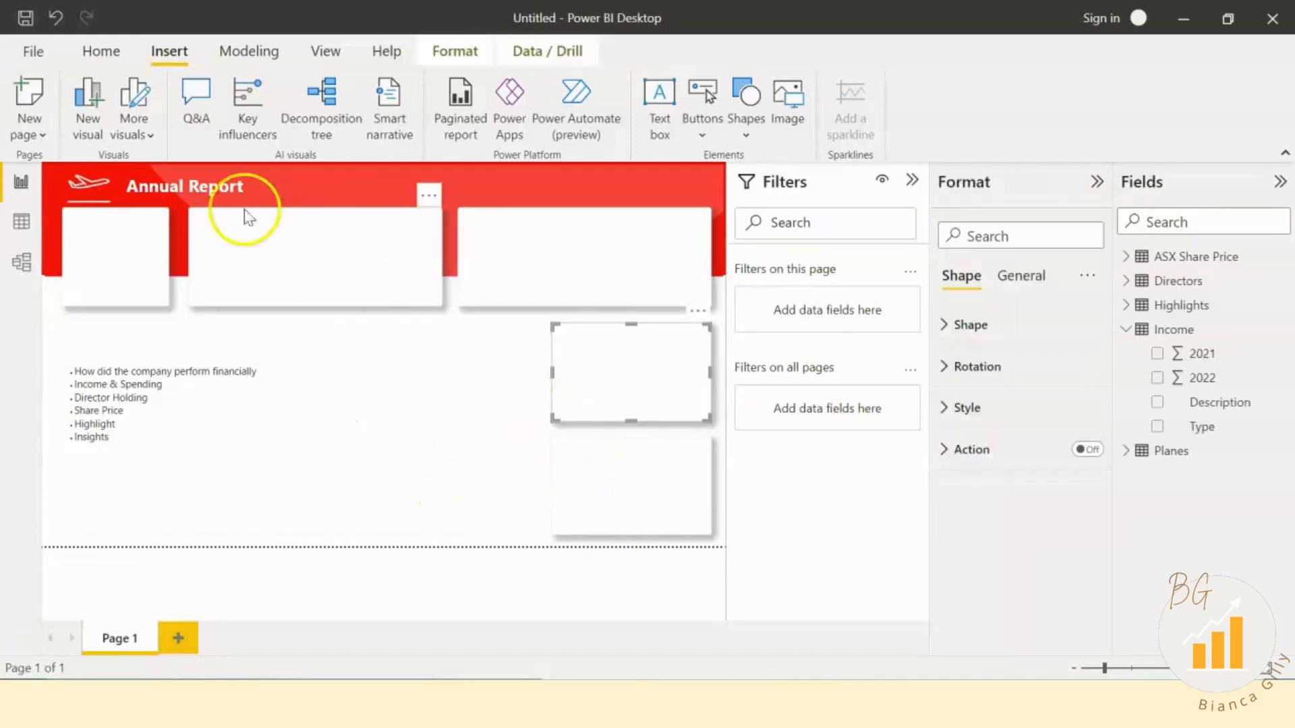
click(102, 53)
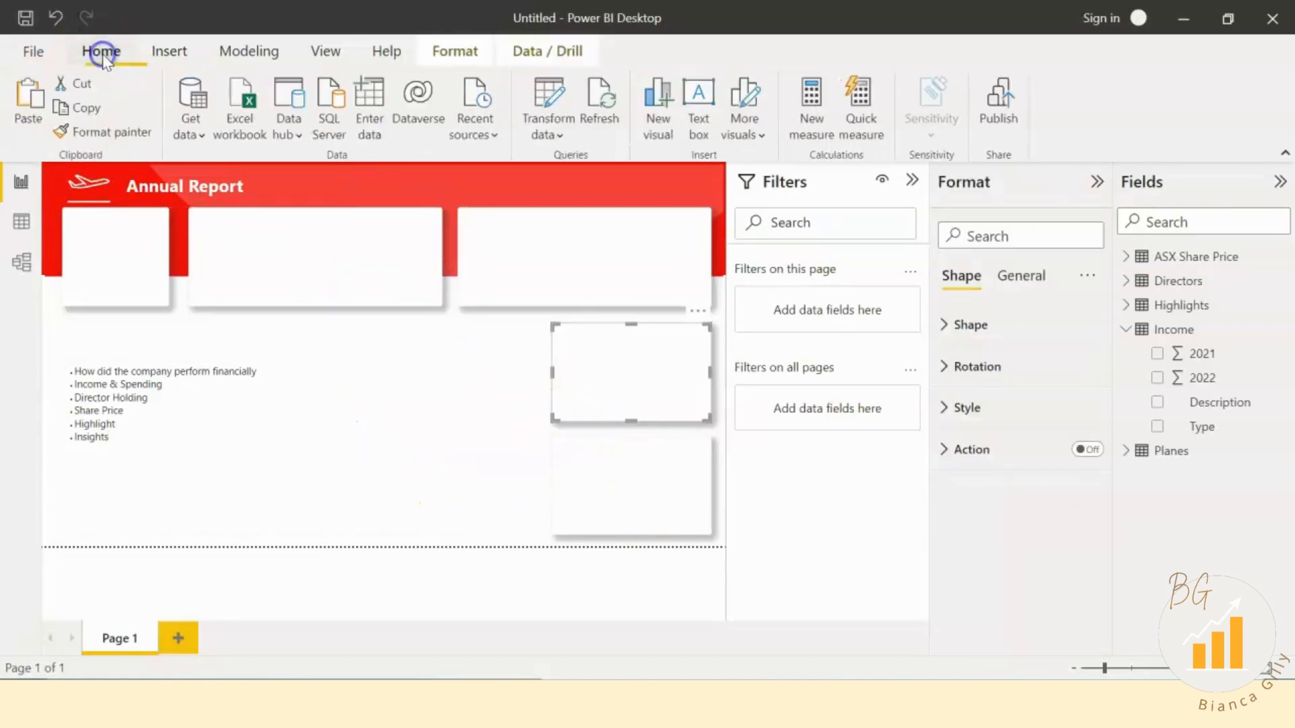
click(110, 135)
click(314, 403)
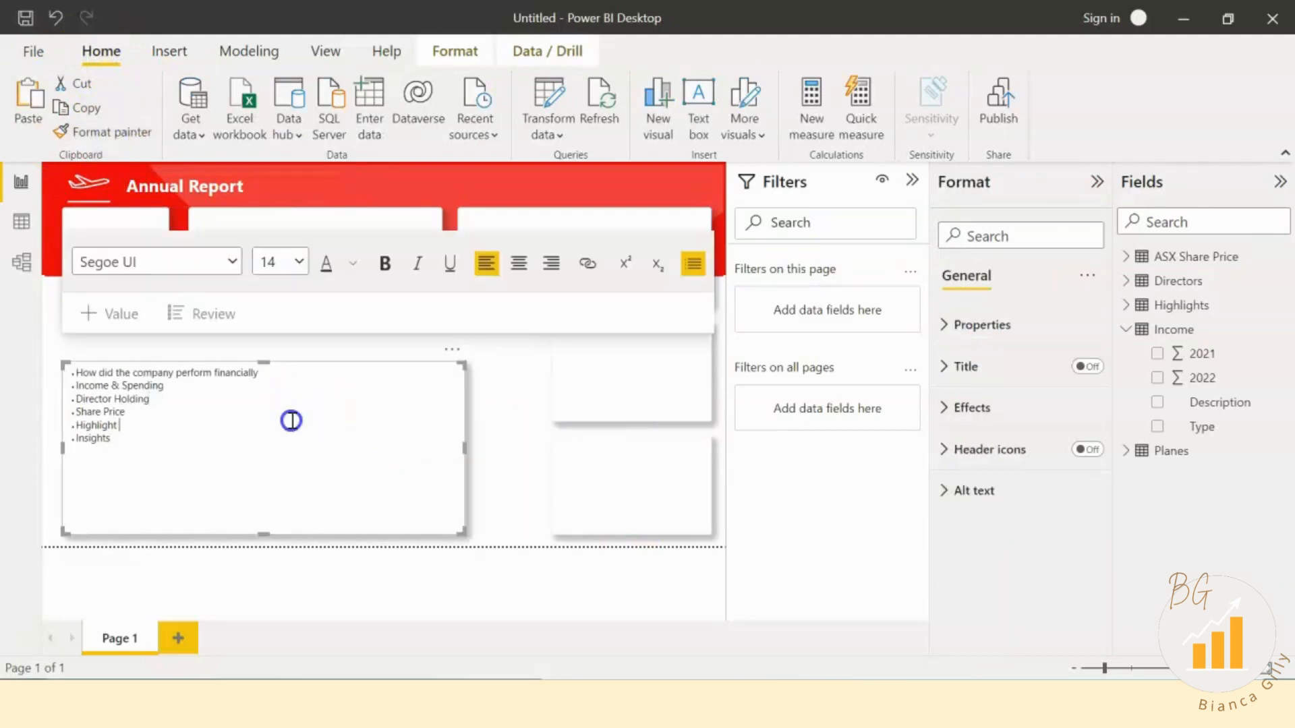
click(553, 485)
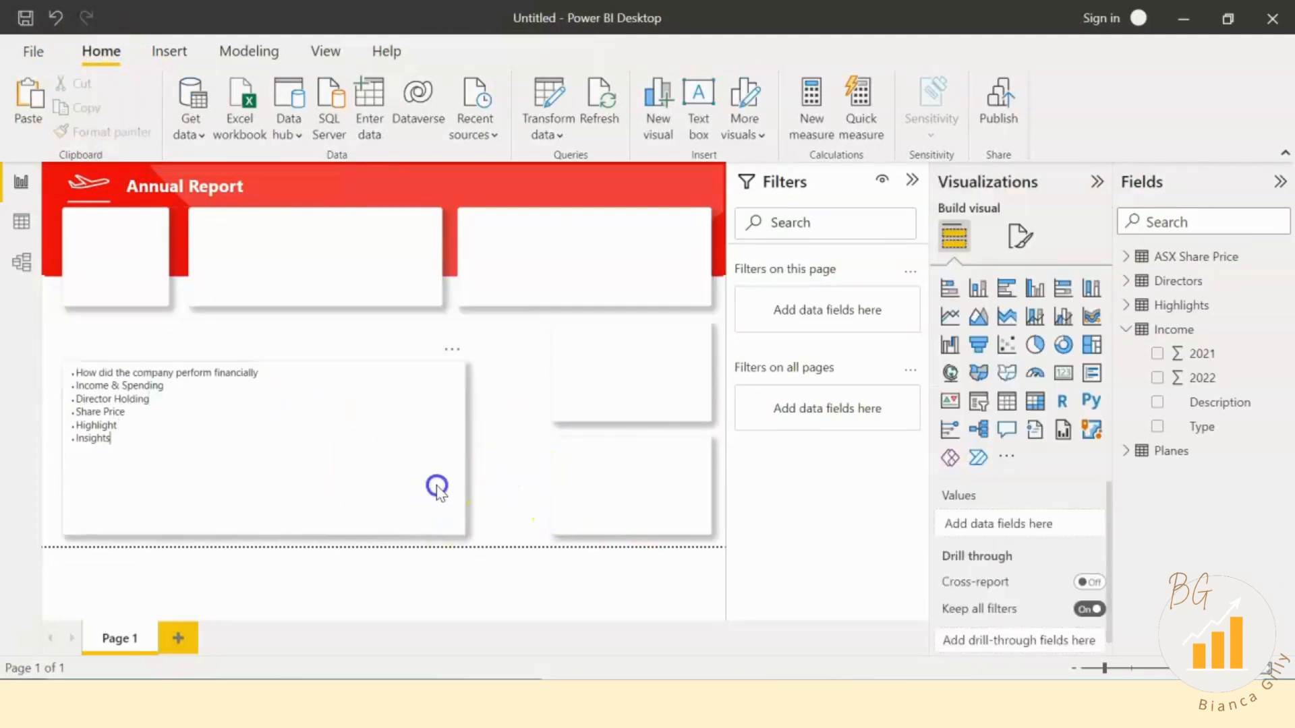
Step: Enlarge the bulleted text box upward and to the right to fill the space beside the two stacked cards
click(251, 361)
drag(283, 362, 283, 327)
drag(465, 497, 512, 531)
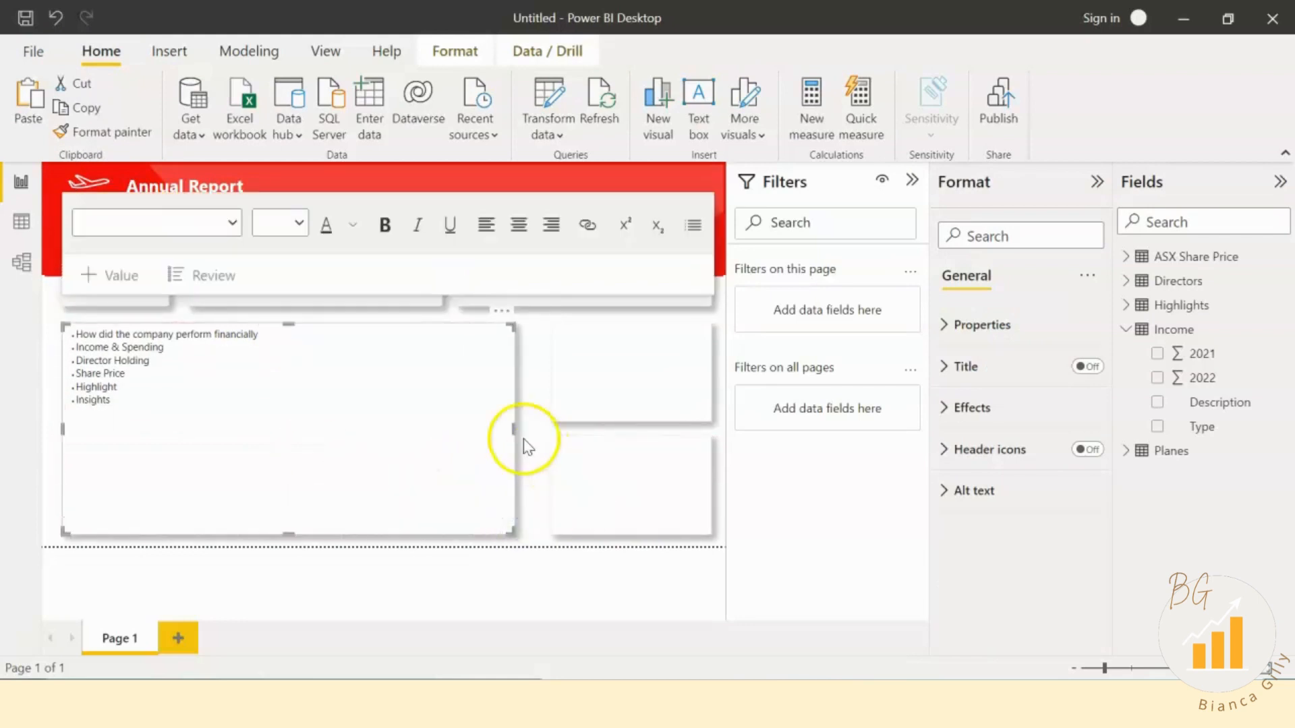
drag(517, 426, 536, 429)
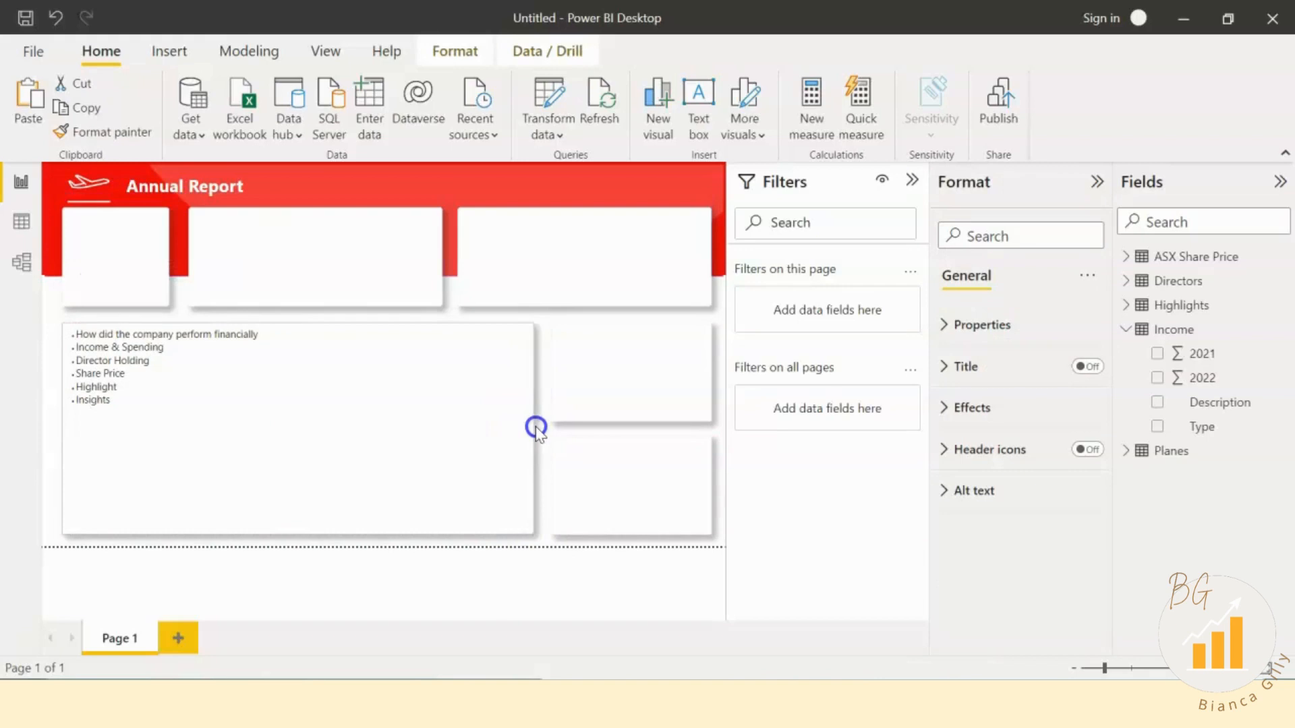
click(185, 560)
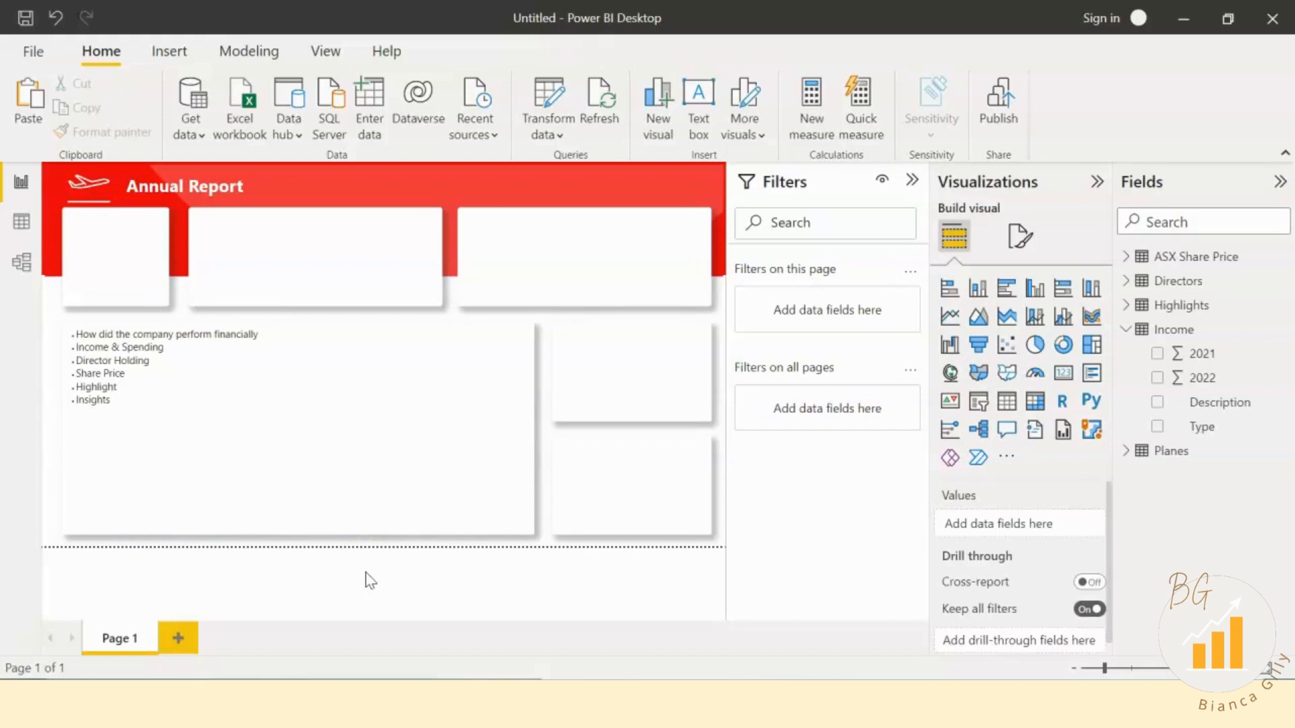
Step: Adjust the plane image's position in the banner and nudge the three banner cards slightly up in line with each other
click(84, 192)
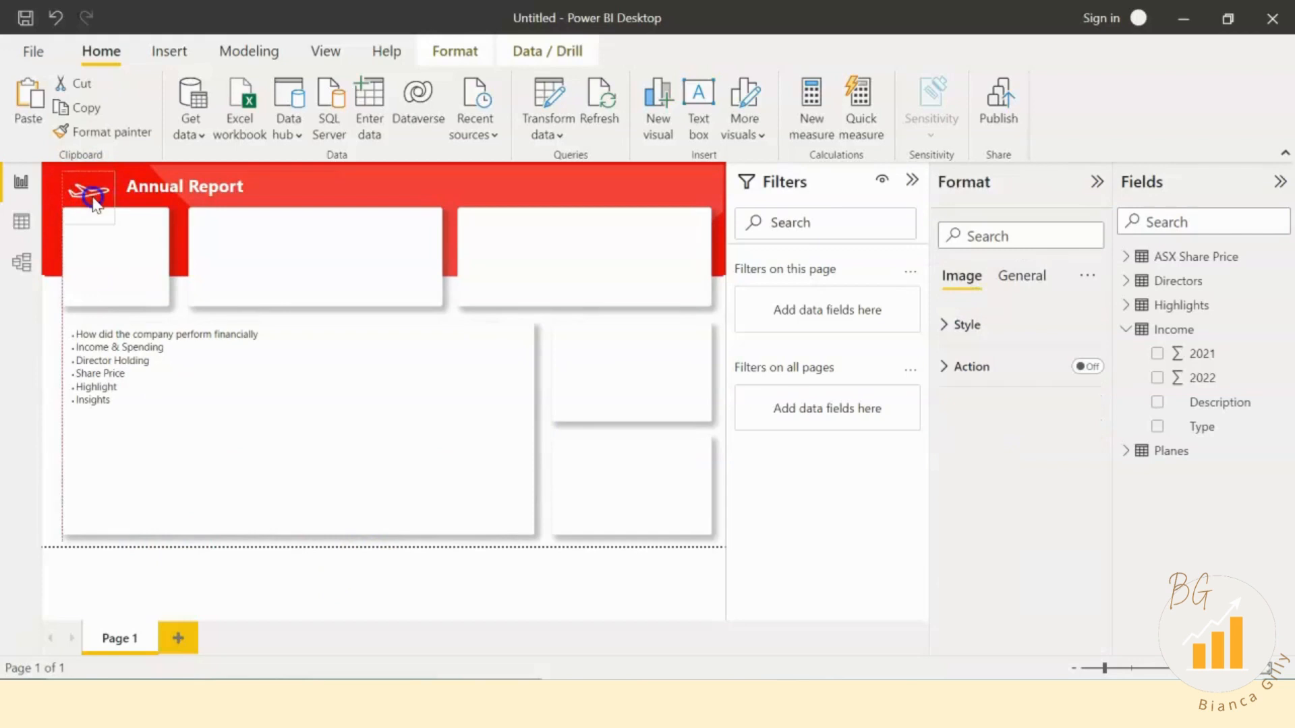
mouse_move(91, 175)
mouse_down()
mouse_move(94, 190)
mouse_move(100, 181)
mouse_up()
mouse_move(118, 267)
mouse_down()
mouse_move(110, 254)
mouse_move(120, 262)
mouse_up()
click(216, 249)
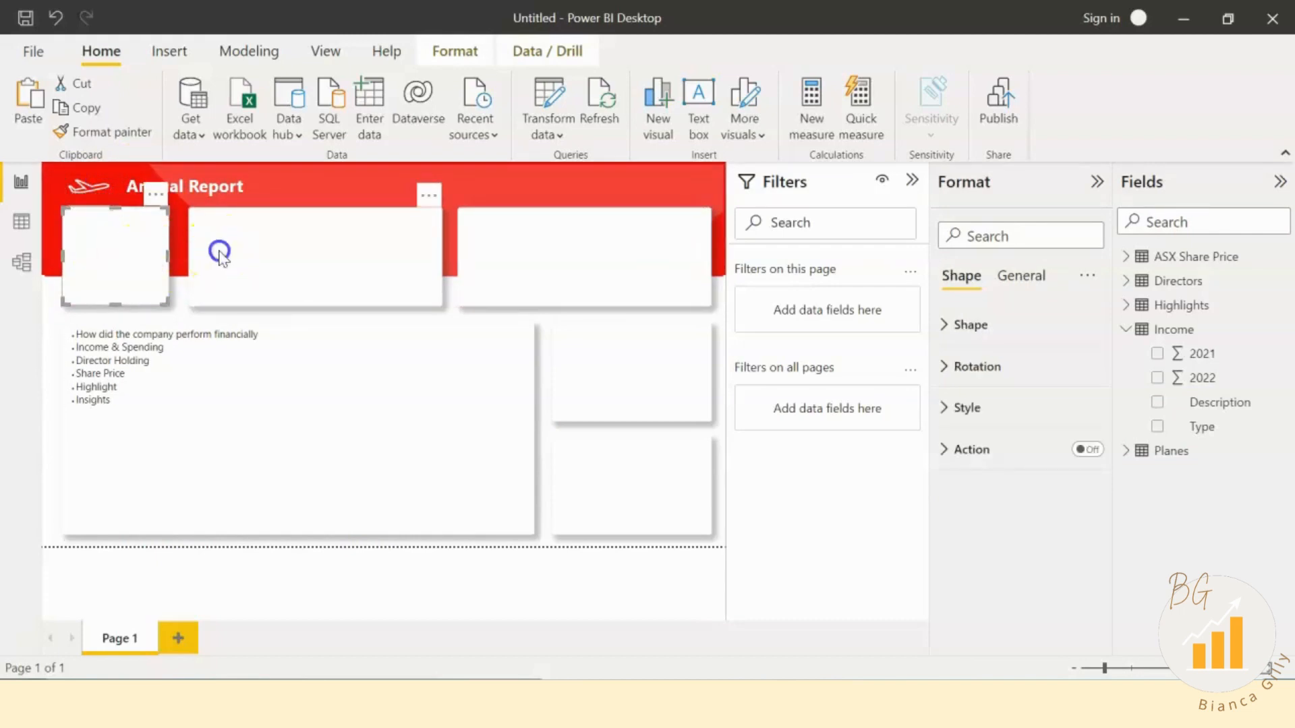
click(146, 254)
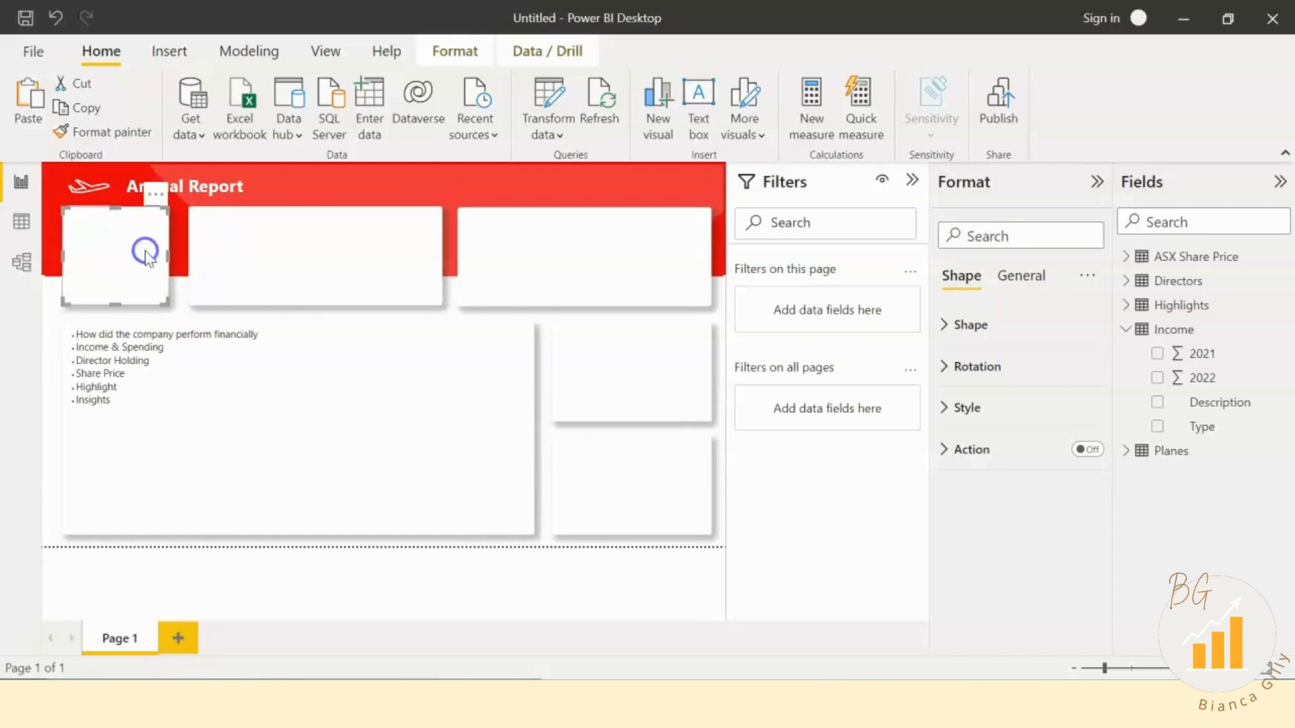
click(251, 273)
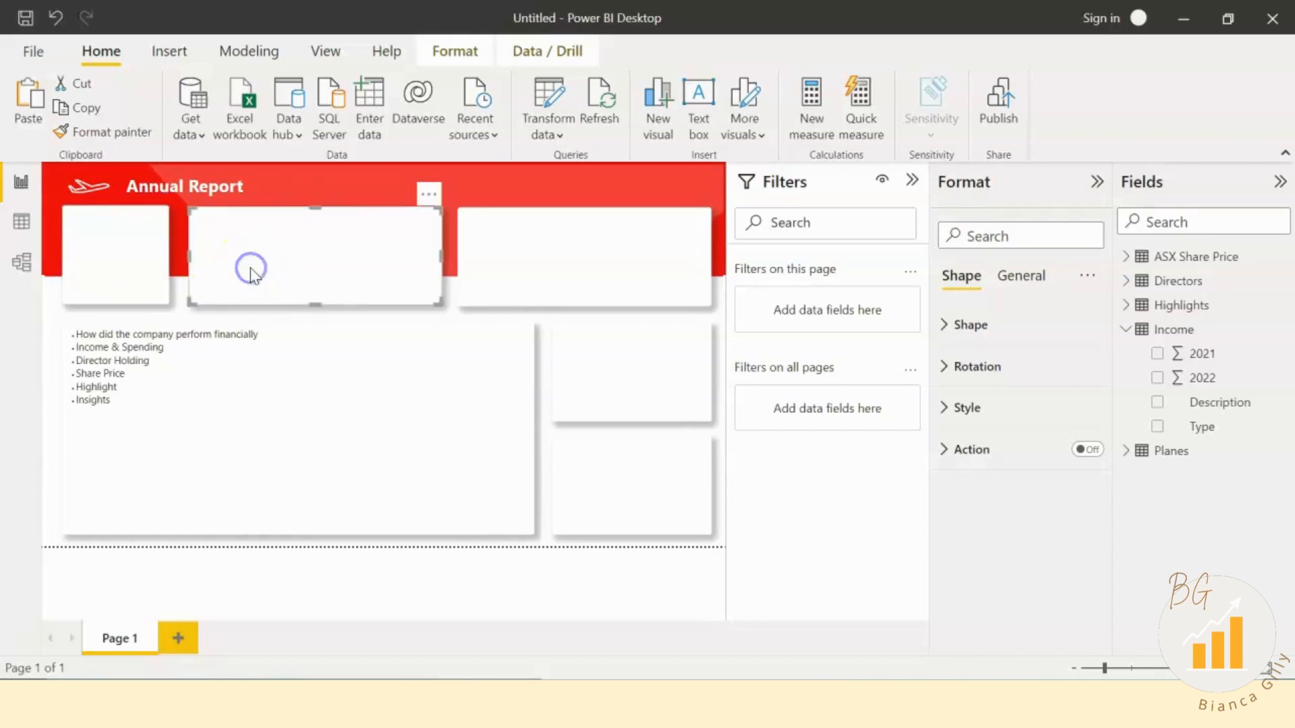
click(535, 275)
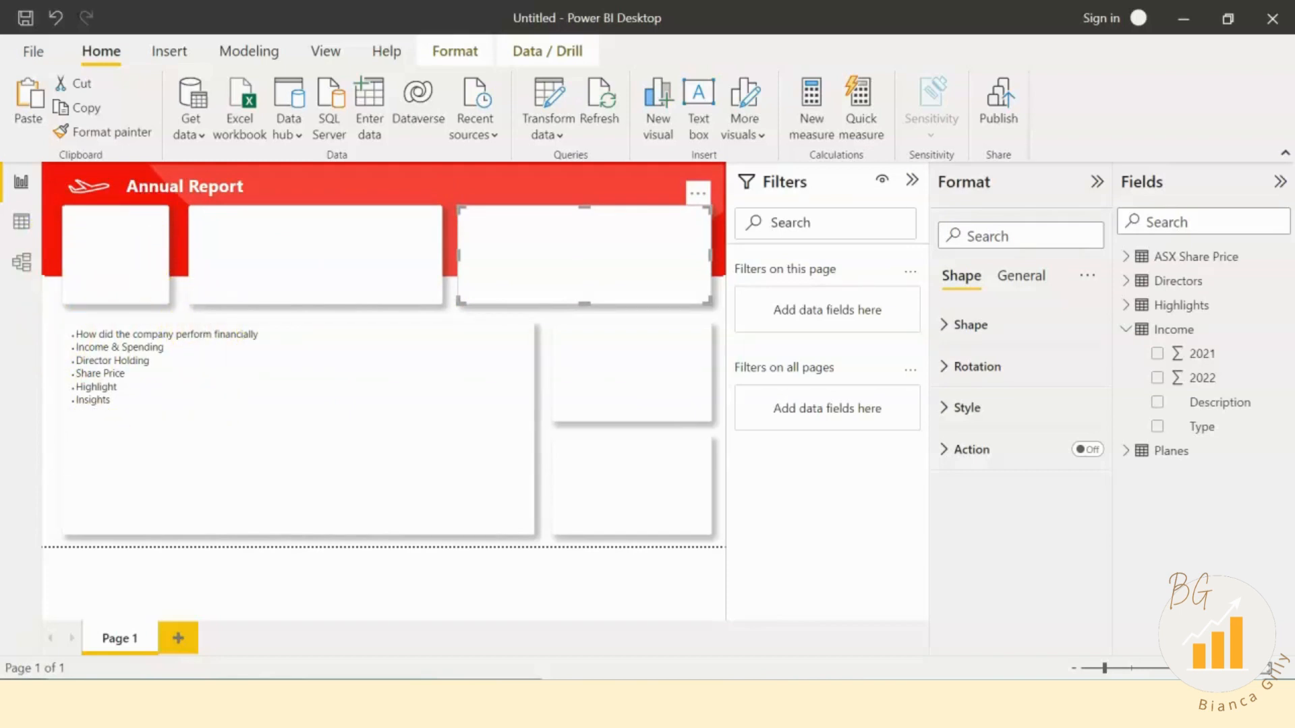
click(47, 289)
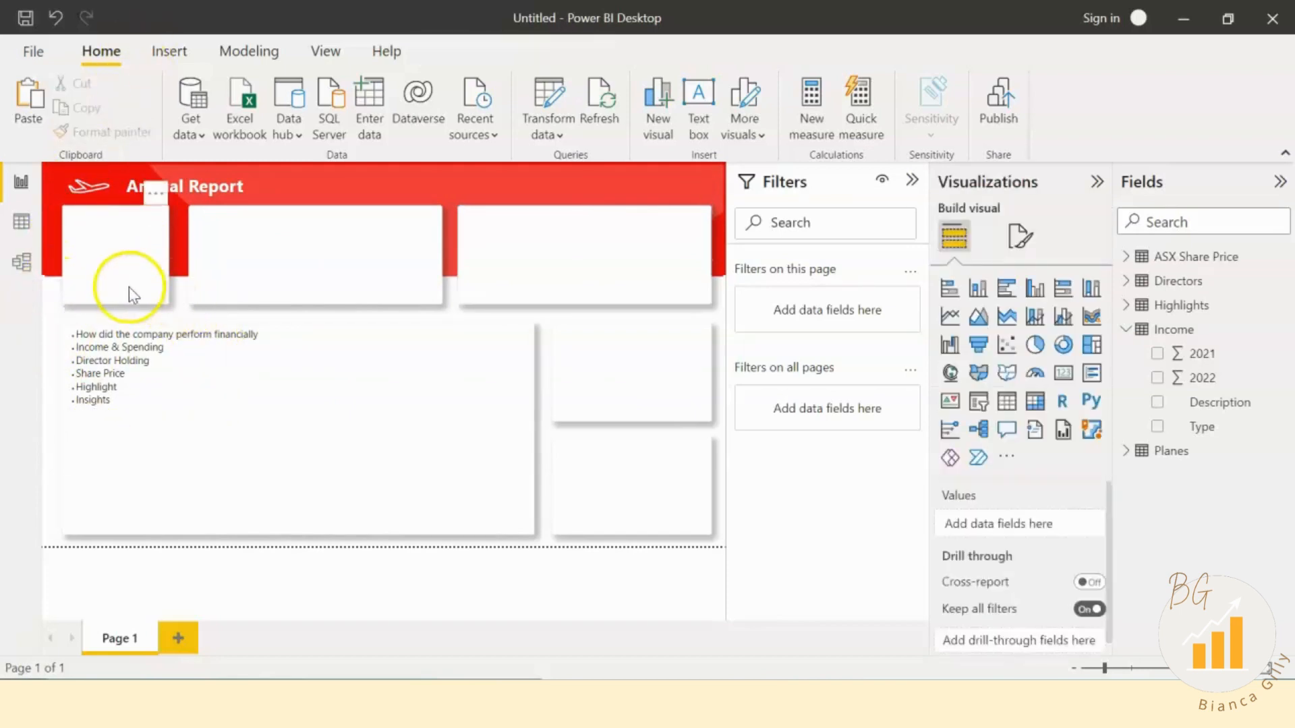
Step: Insert a Card visual, shrink it and place it in the upper half of the small white card
click(57, 270)
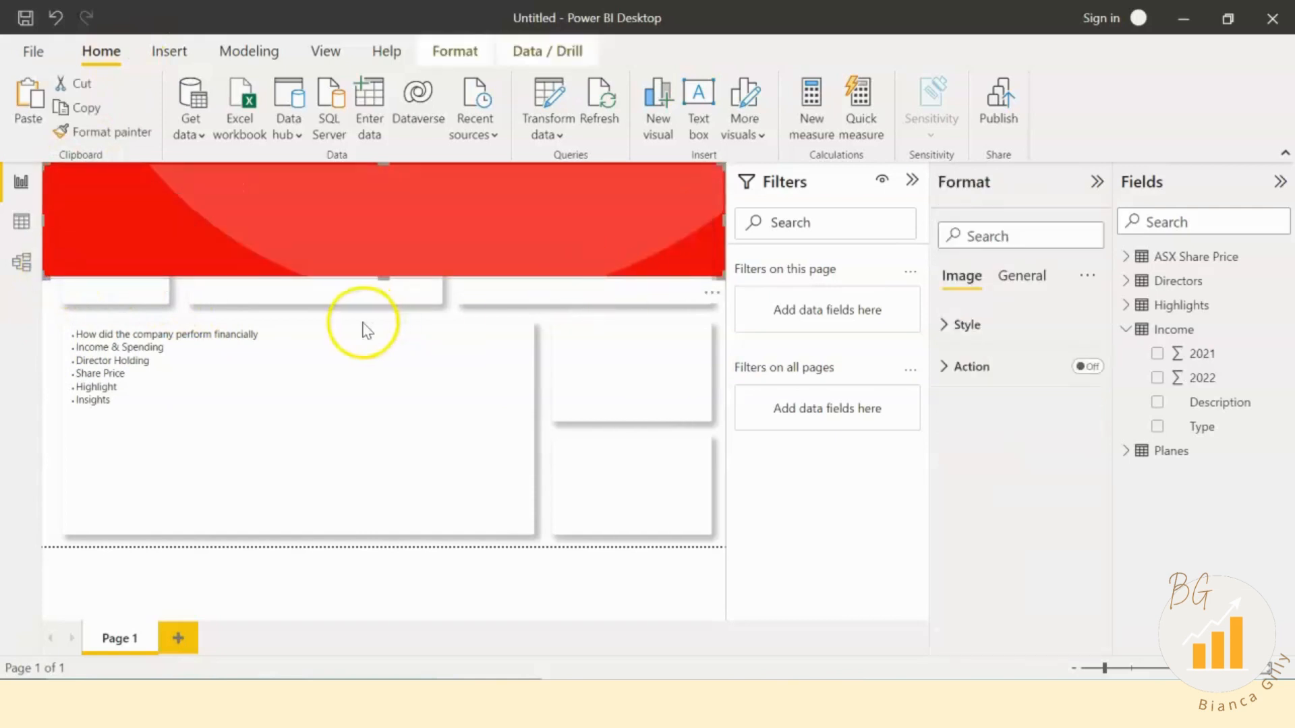
click(361, 321)
click(1061, 372)
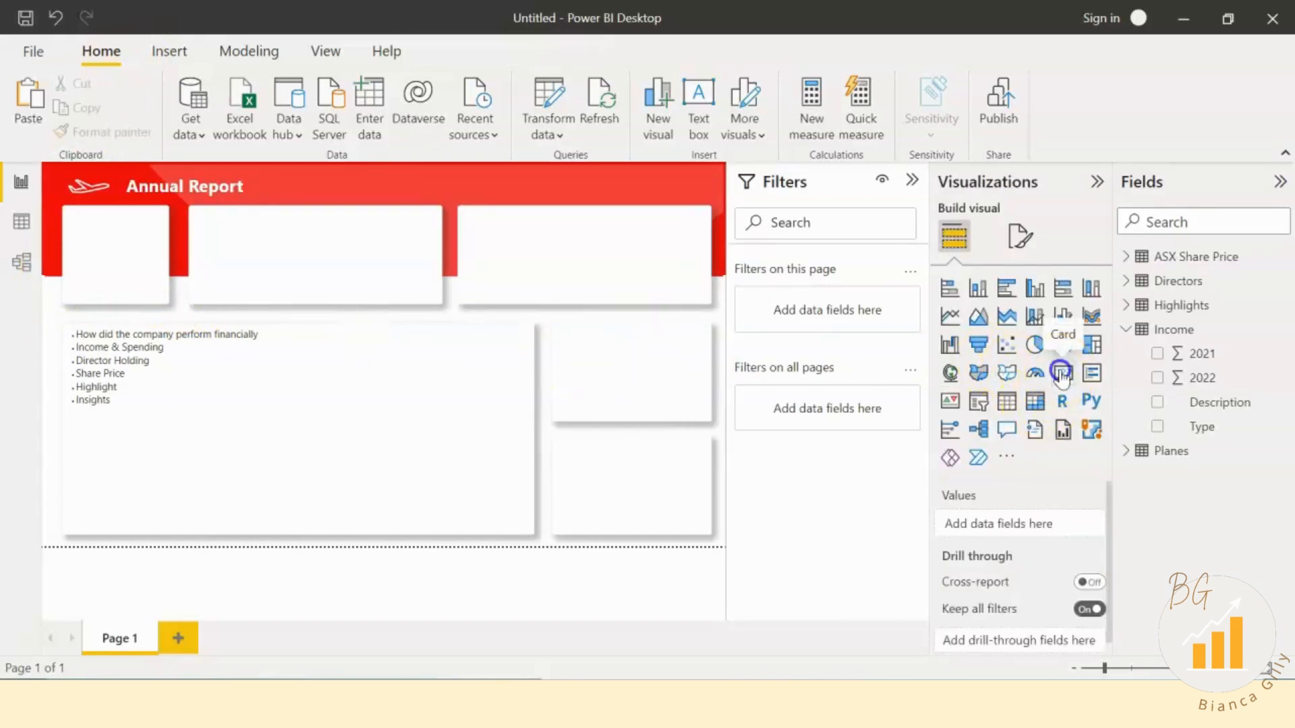
drag(172, 287, 146, 283)
drag(215, 365, 134, 244)
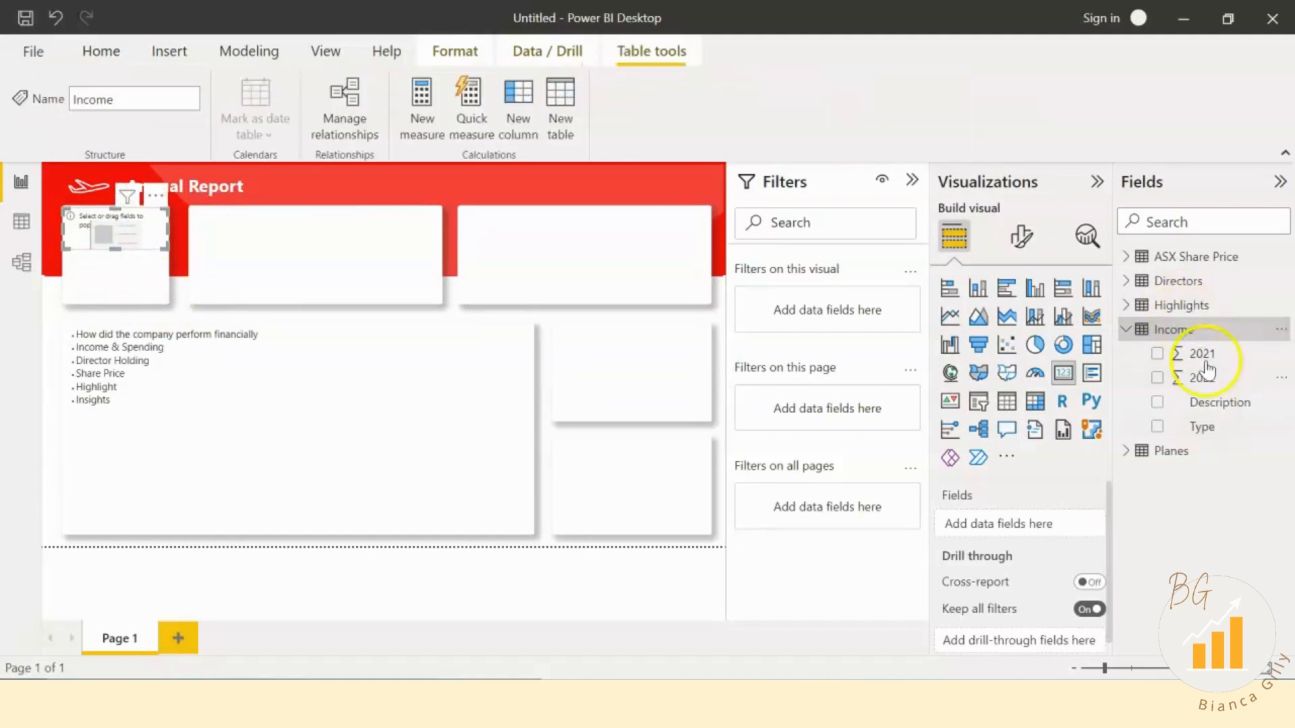
Step: Open the Income query in the Power Query Editor
click(102, 52)
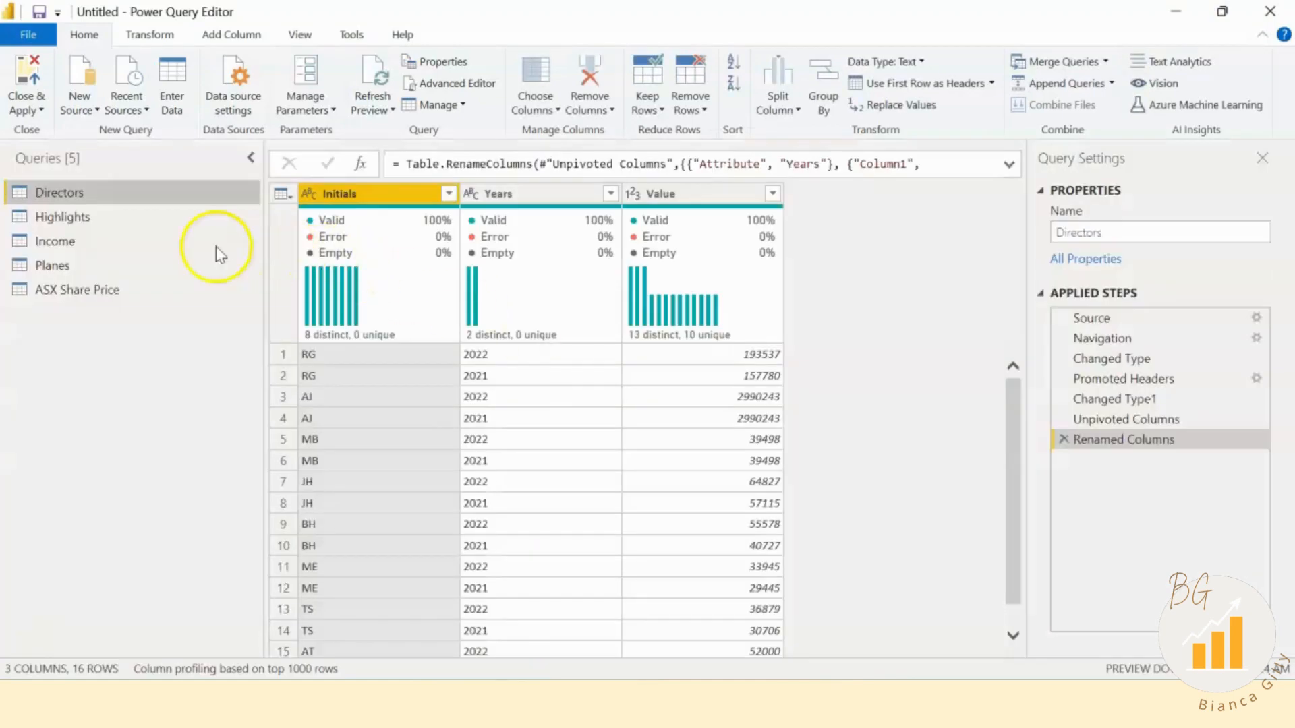
click(177, 236)
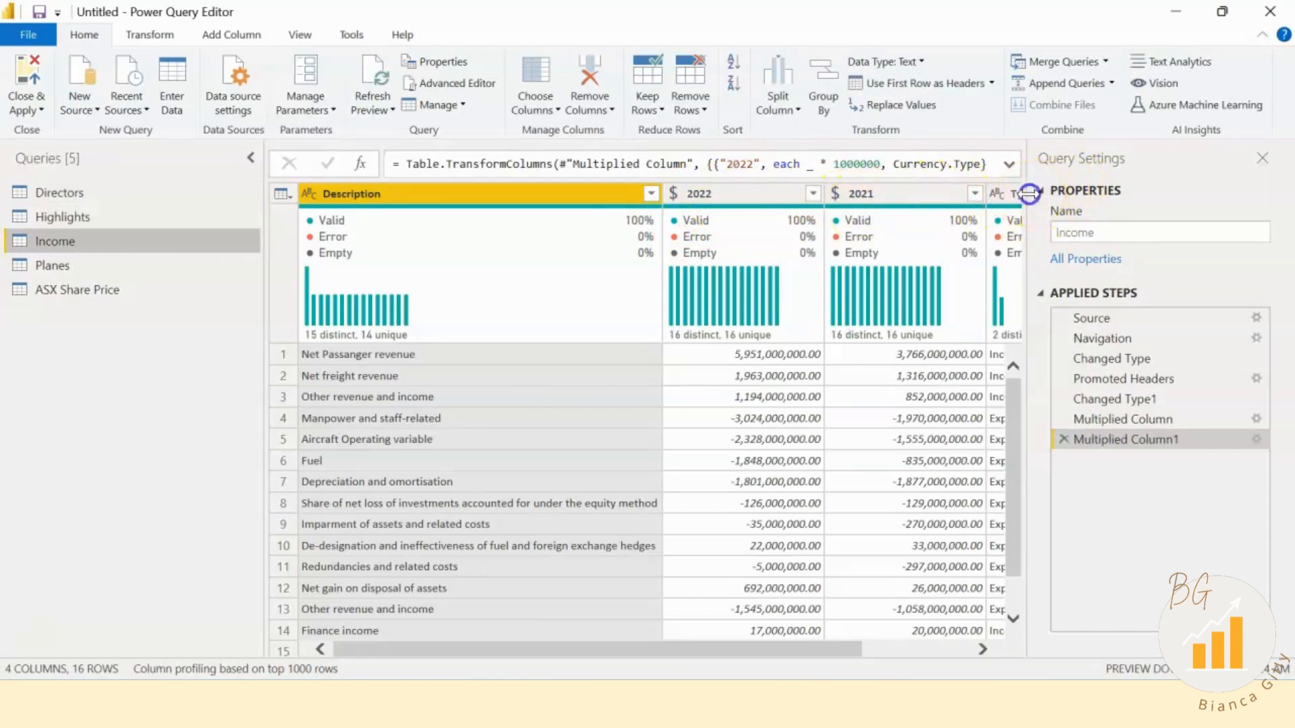
mouse_move(1028, 193)
mouse_down()
mouse_move(1060, 196)
mouse_move(1043, 196)
mouse_up()
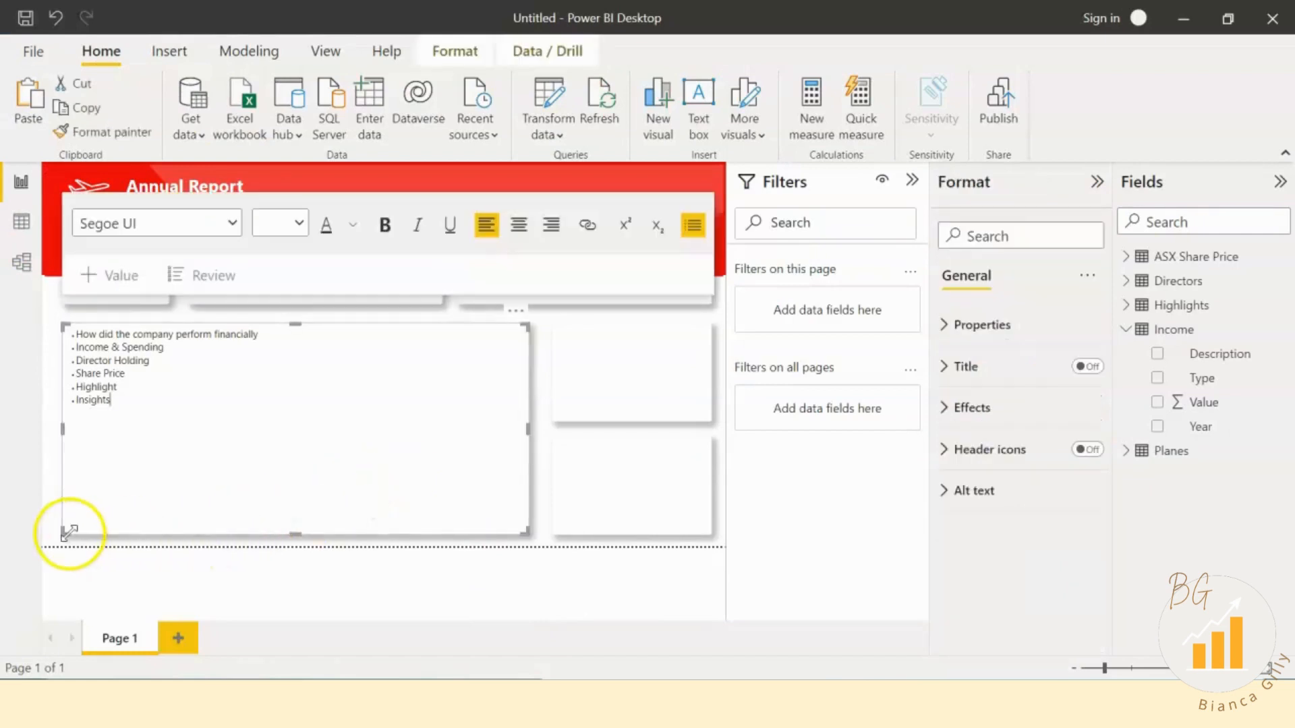
Step: Shrink the bulleted text box into the banner's upper-right corner and bring it forward over the wide card
drag(64, 529, 607, 275)
click(444, 54)
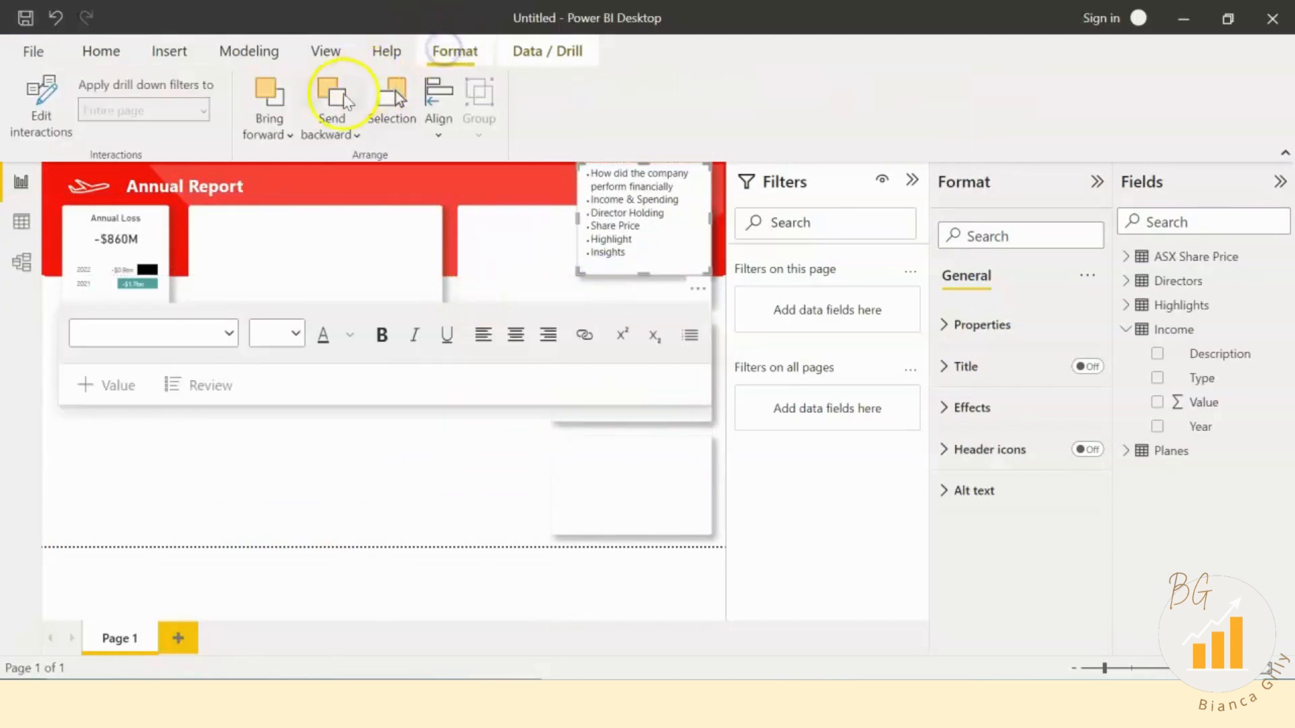
click(286, 128)
click(289, 202)
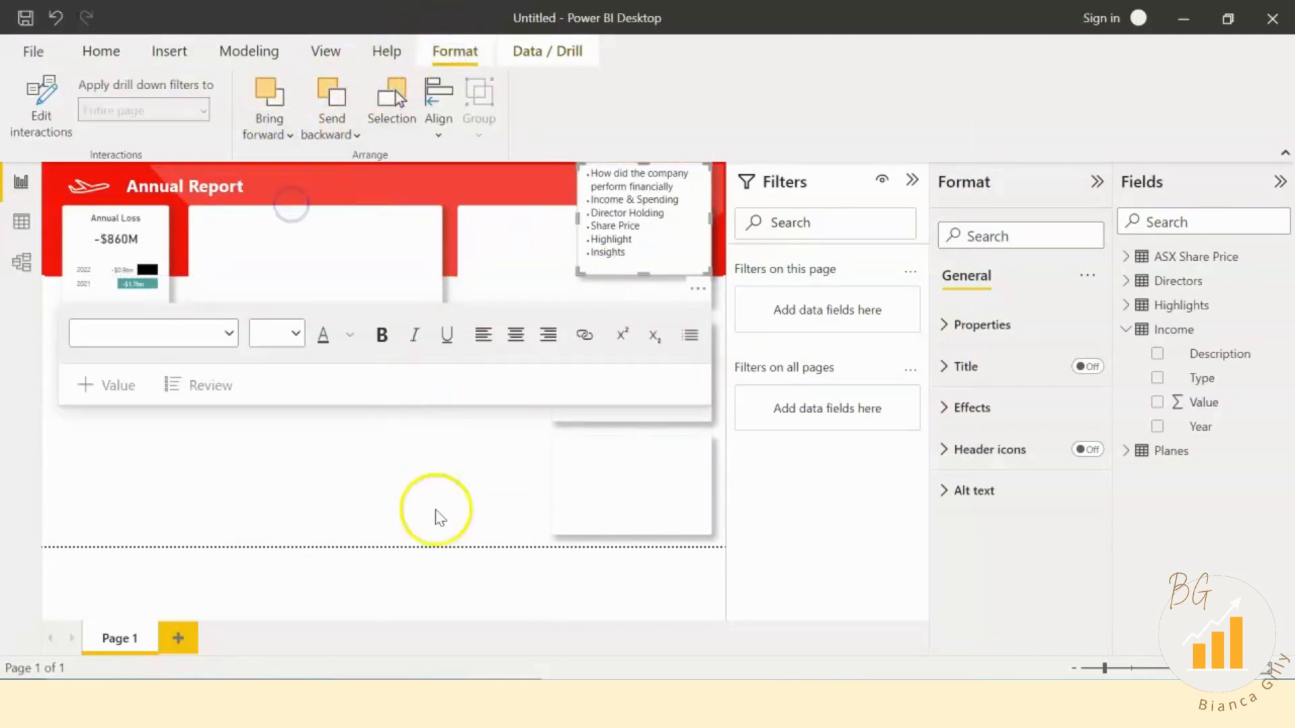
click(431, 528)
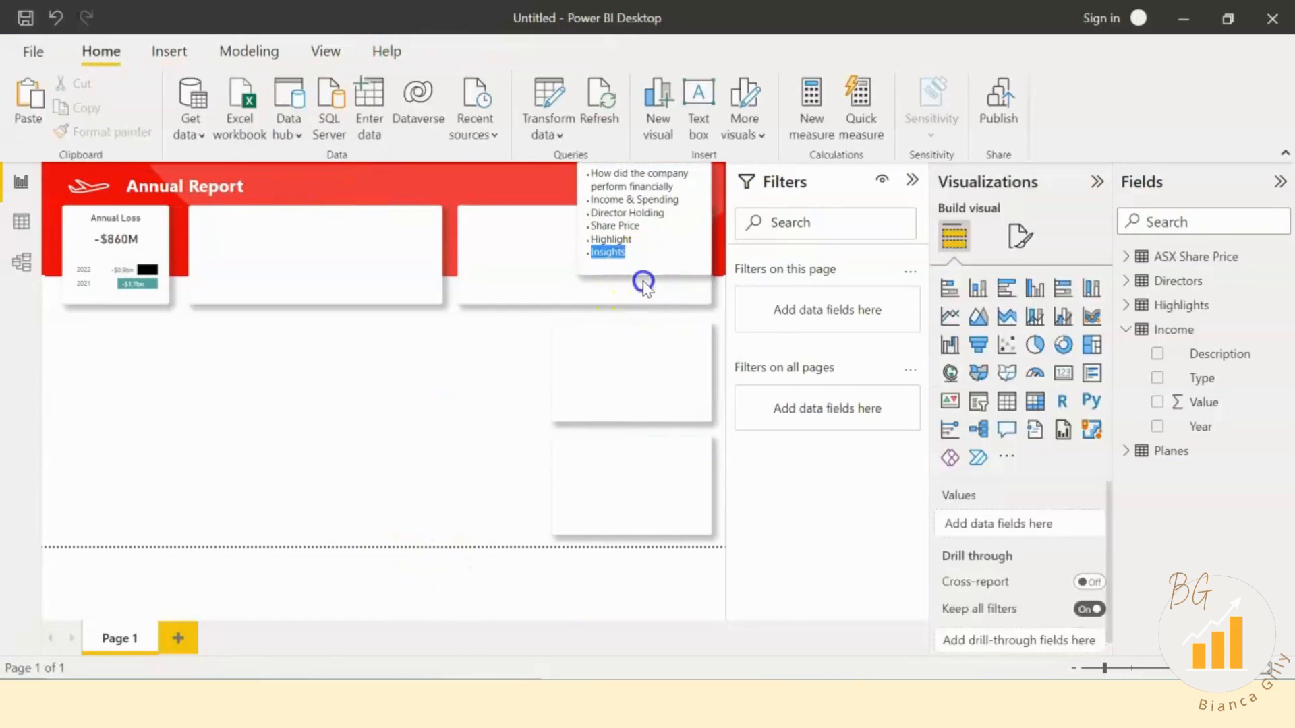
click(240, 420)
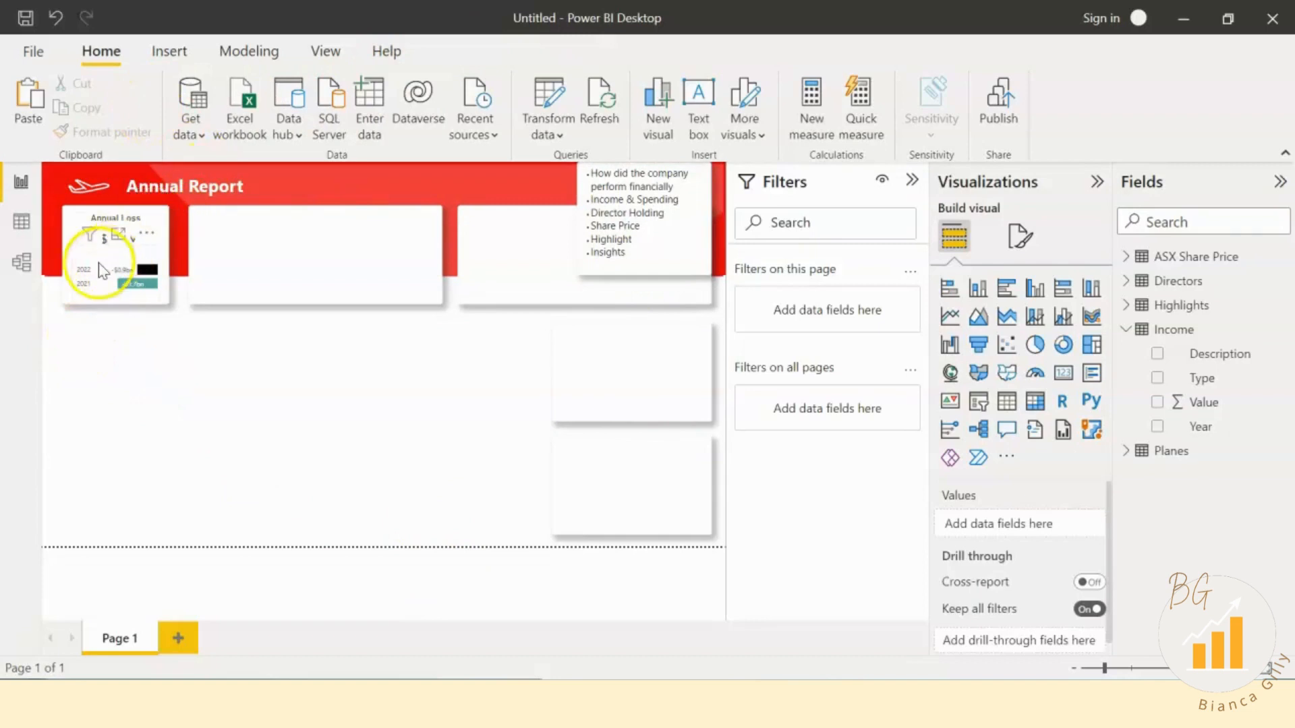
Step: Place a copy of the small Annual Loss bar chart below the banner cards and enlarge it to fill the empty area
click(119, 269)
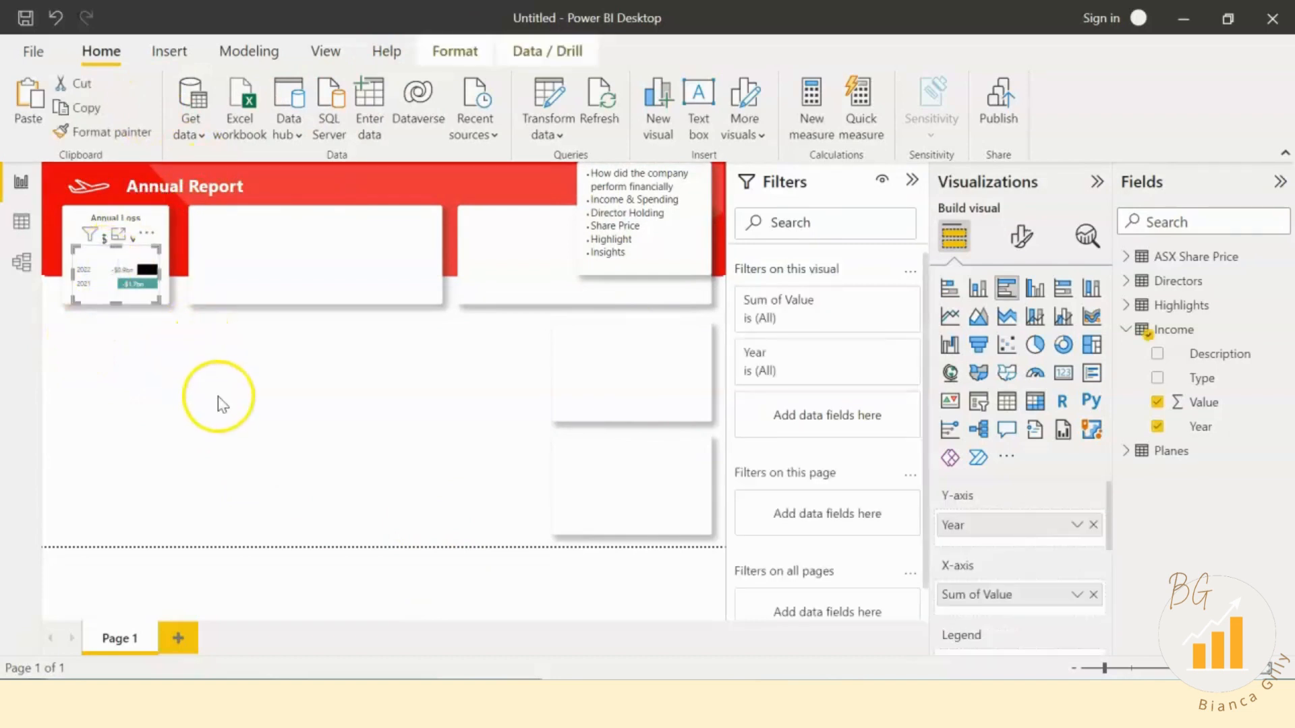
drag(109, 268, 92, 344)
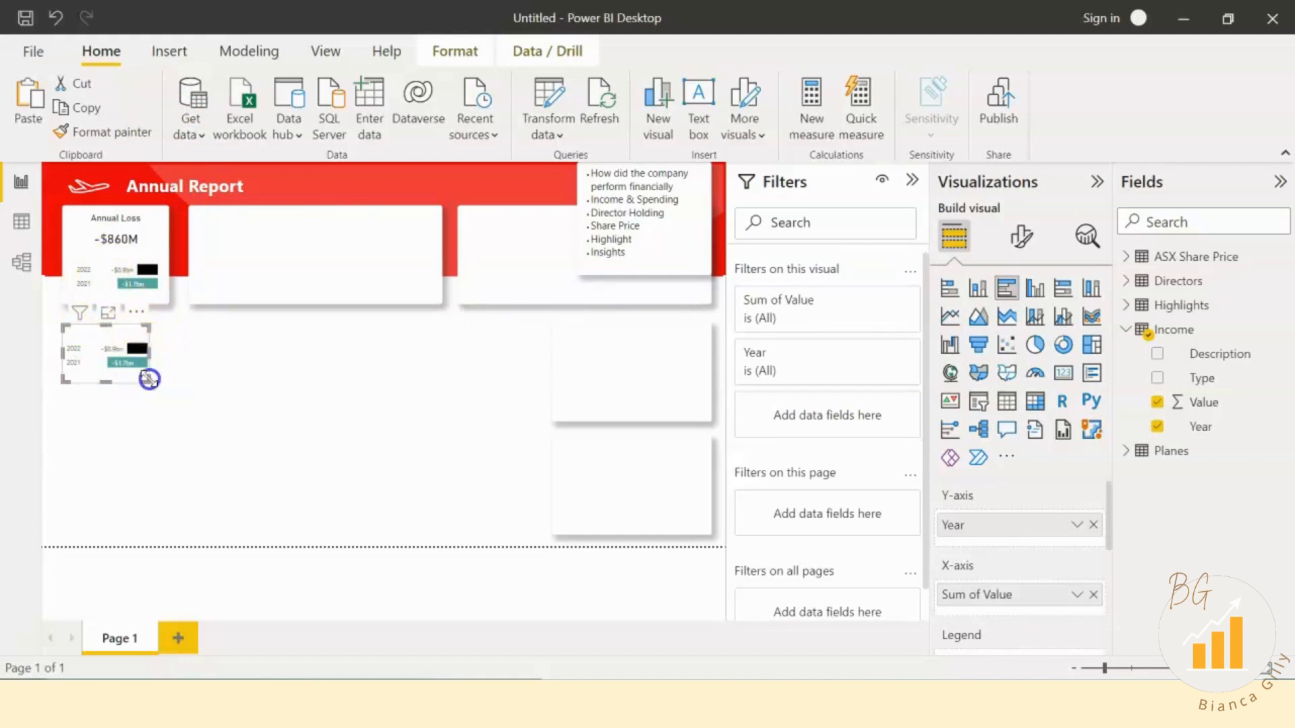
drag(153, 385, 526, 530)
Step: Copy the white card's shadow formatting onto the enlarged bar chart with Format Painter and slightly widen the chart
click(660, 469)
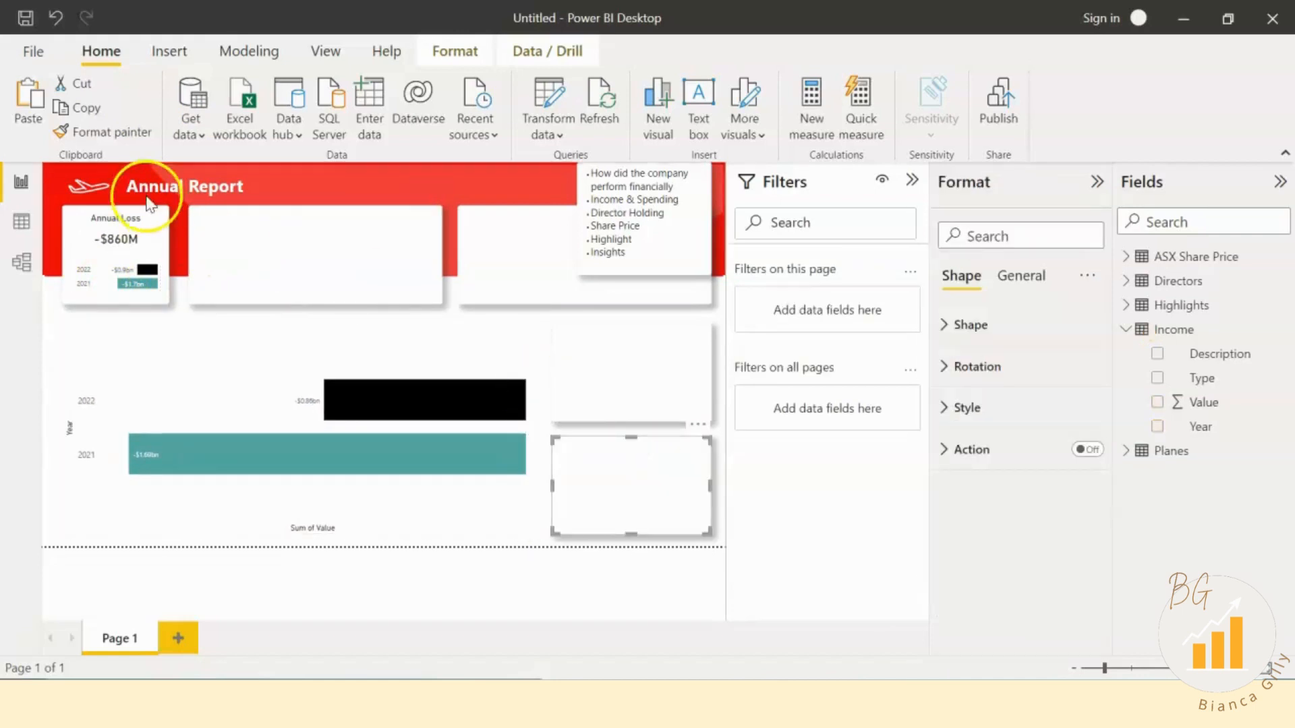
click(105, 131)
click(160, 368)
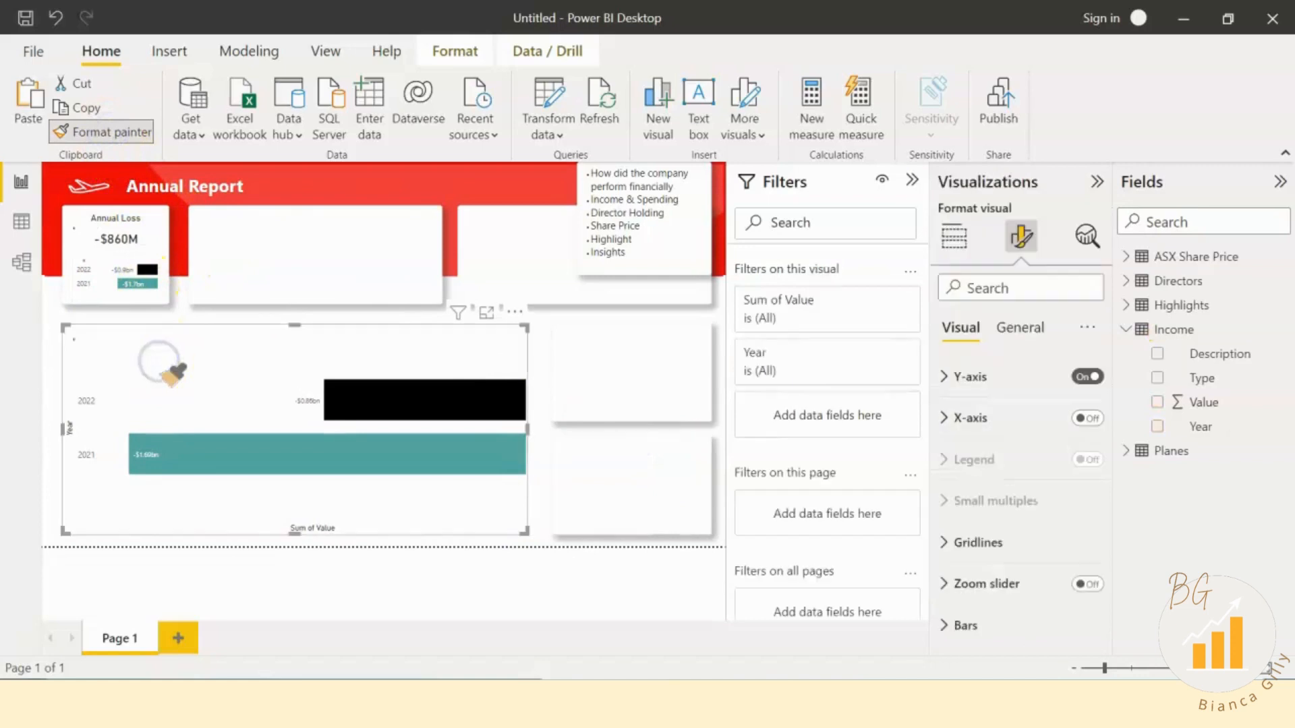
drag(129, 351, 123, 352)
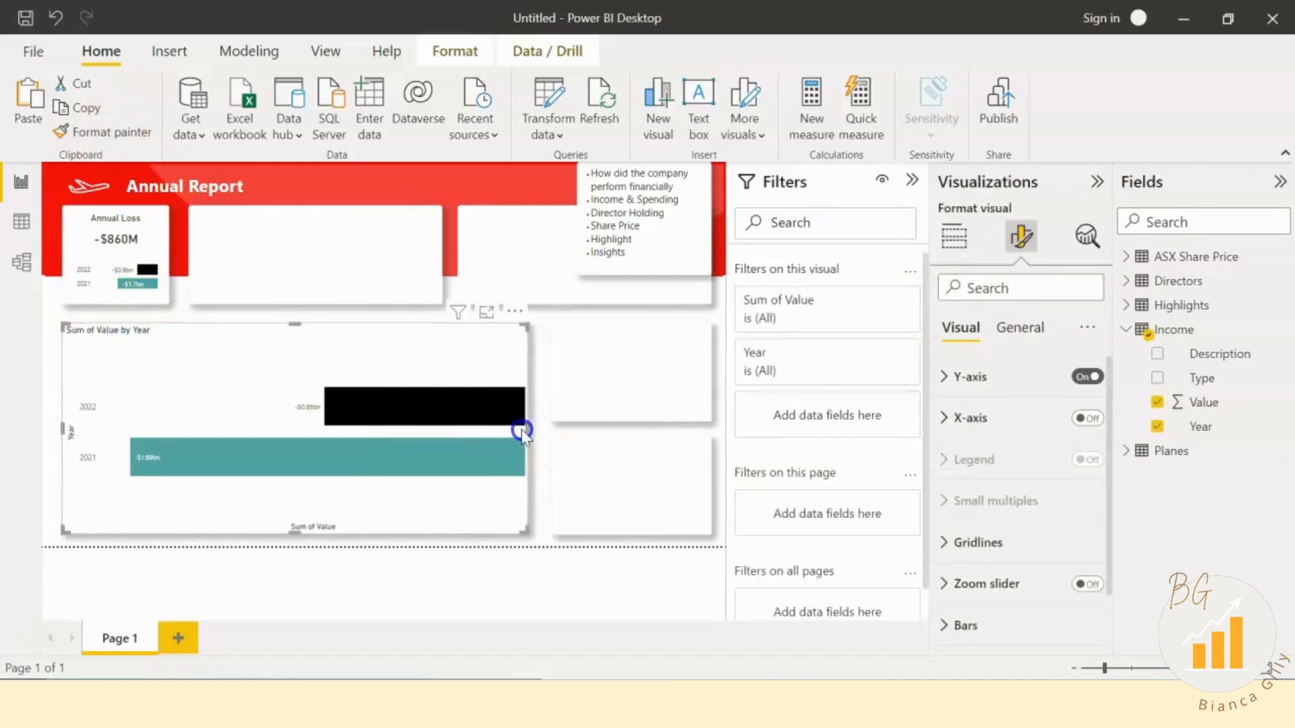
drag(520, 430, 530, 429)
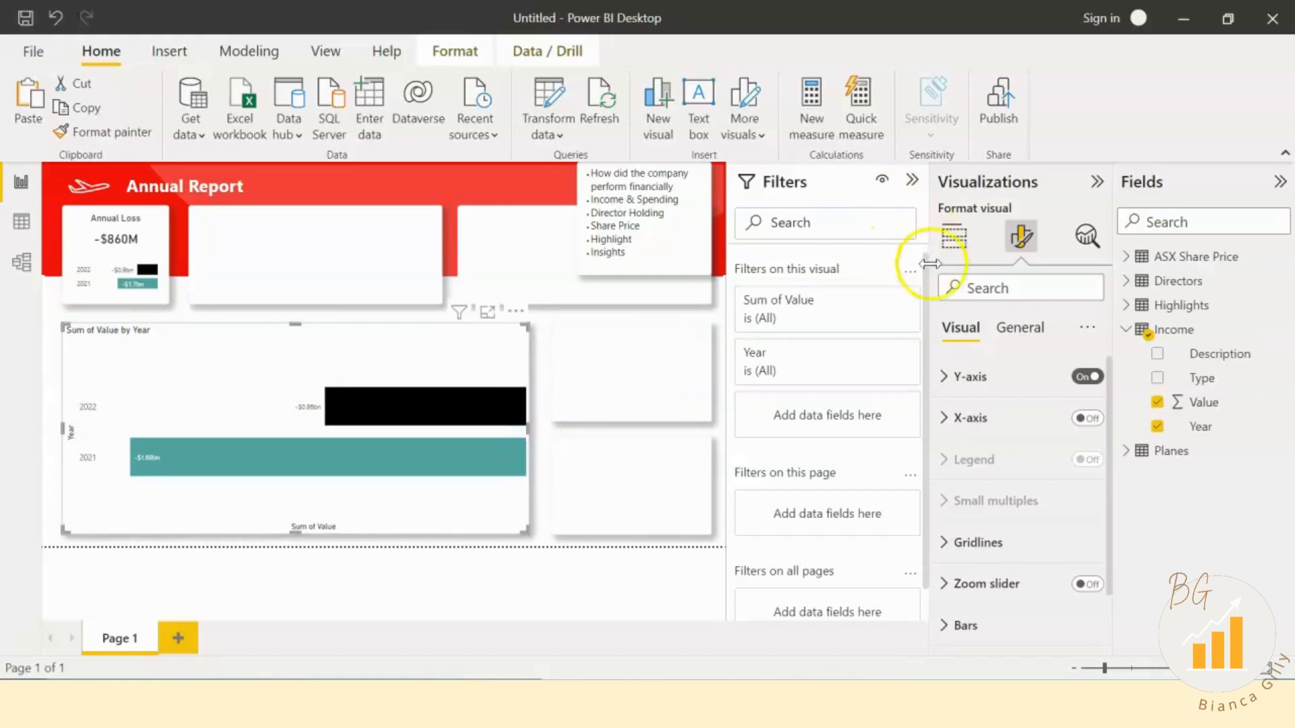
Step: Convert the large chart to a clustered column chart with Description on the X-axis and Year as the legend
click(953, 253)
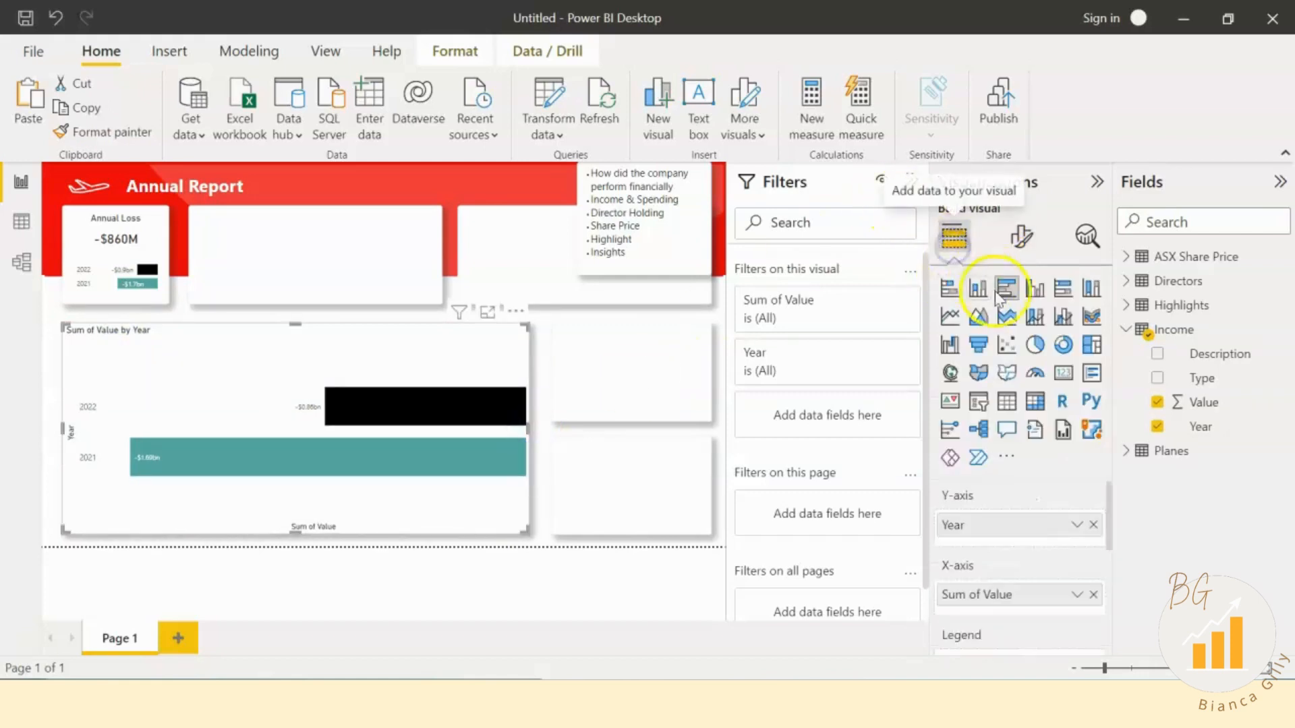
click(1034, 293)
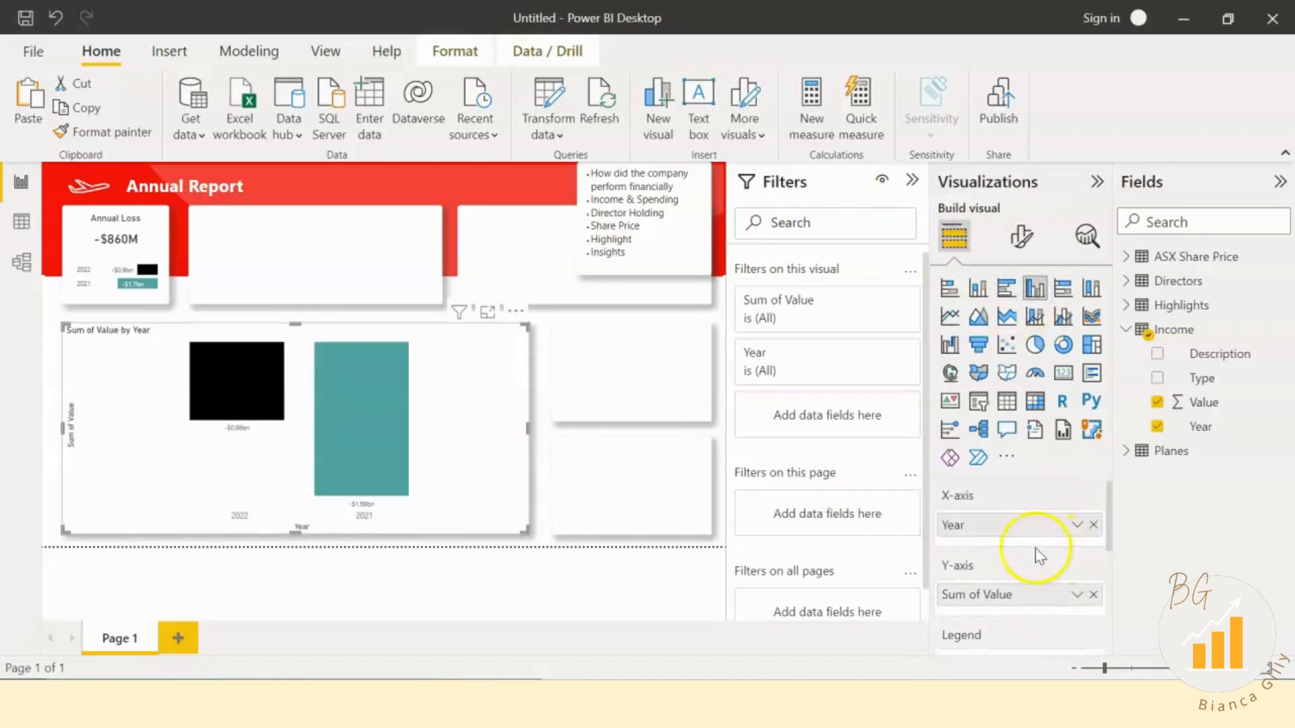
click(1093, 524)
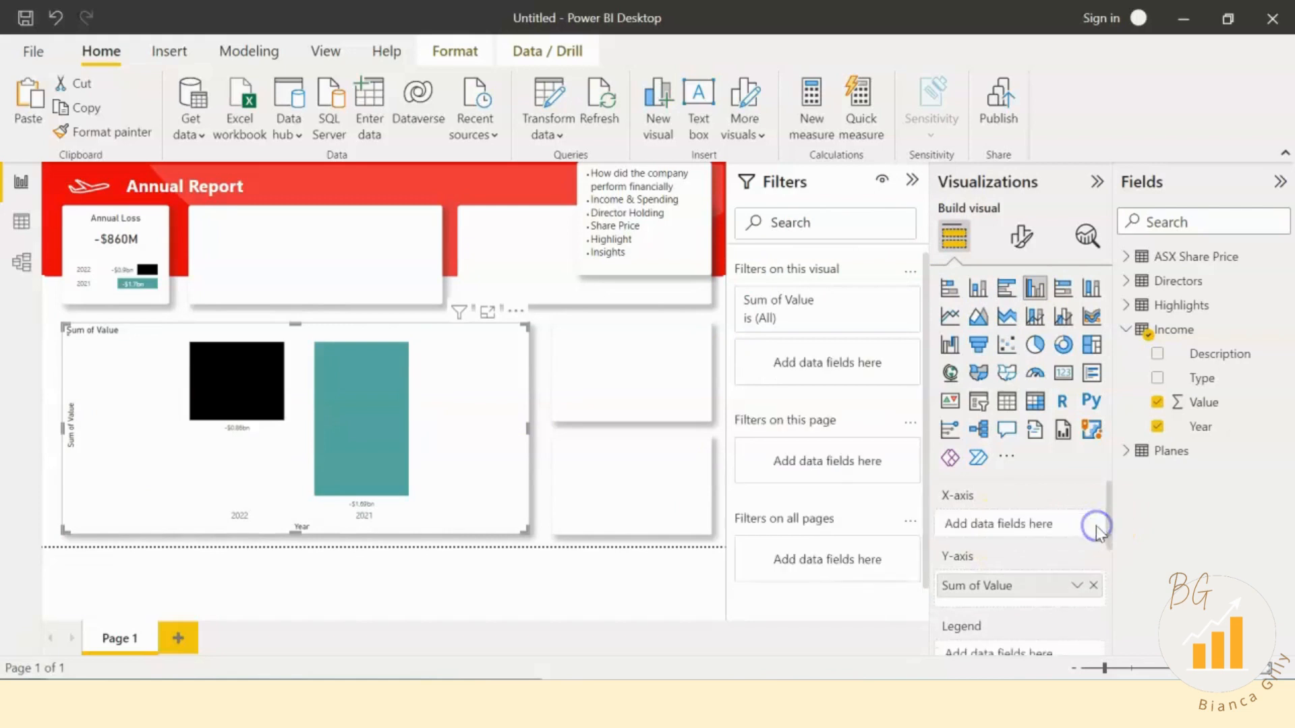
drag(1220, 353, 1042, 519)
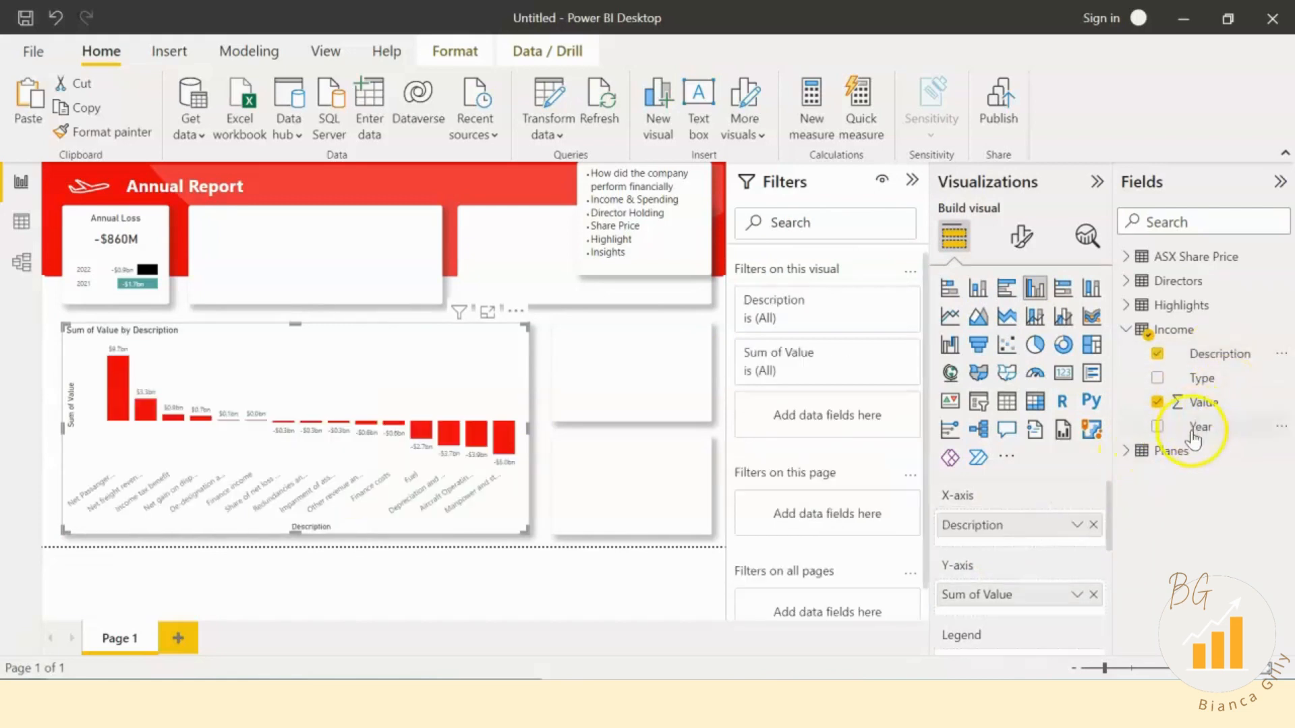
scroll(1044, 566, down, 3)
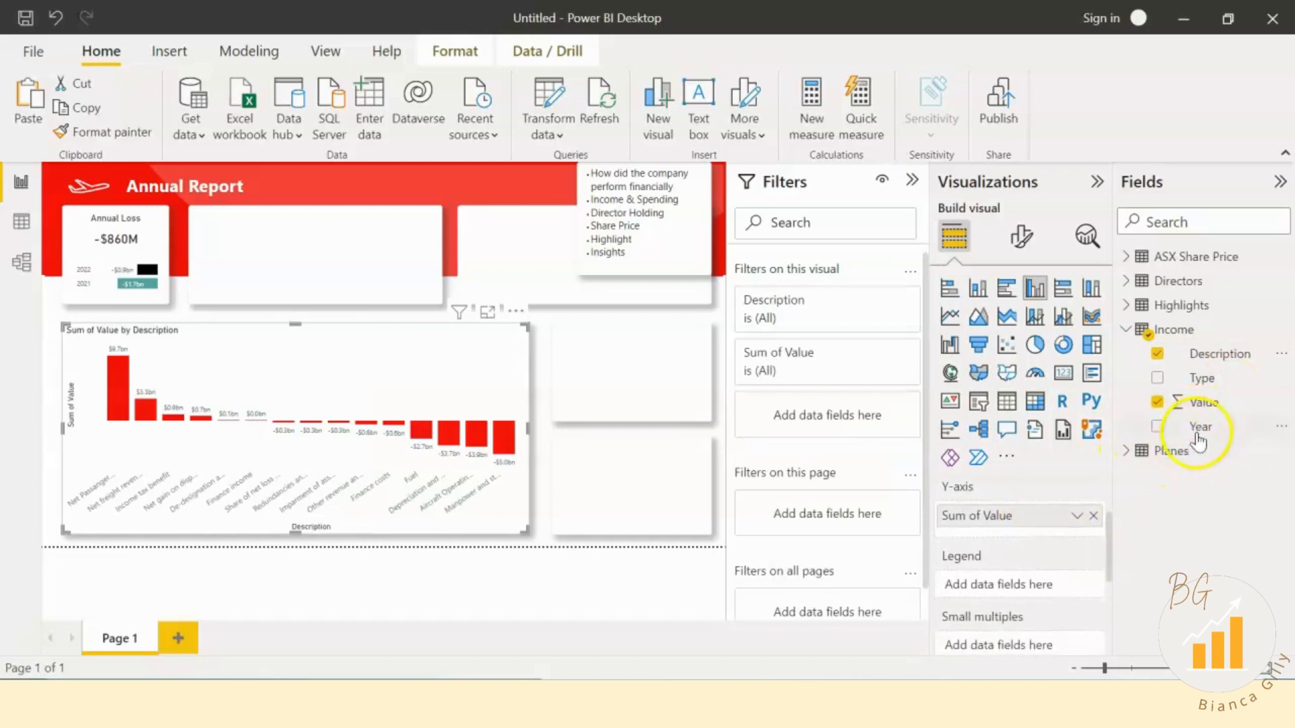
drag(1197, 442, 1026, 590)
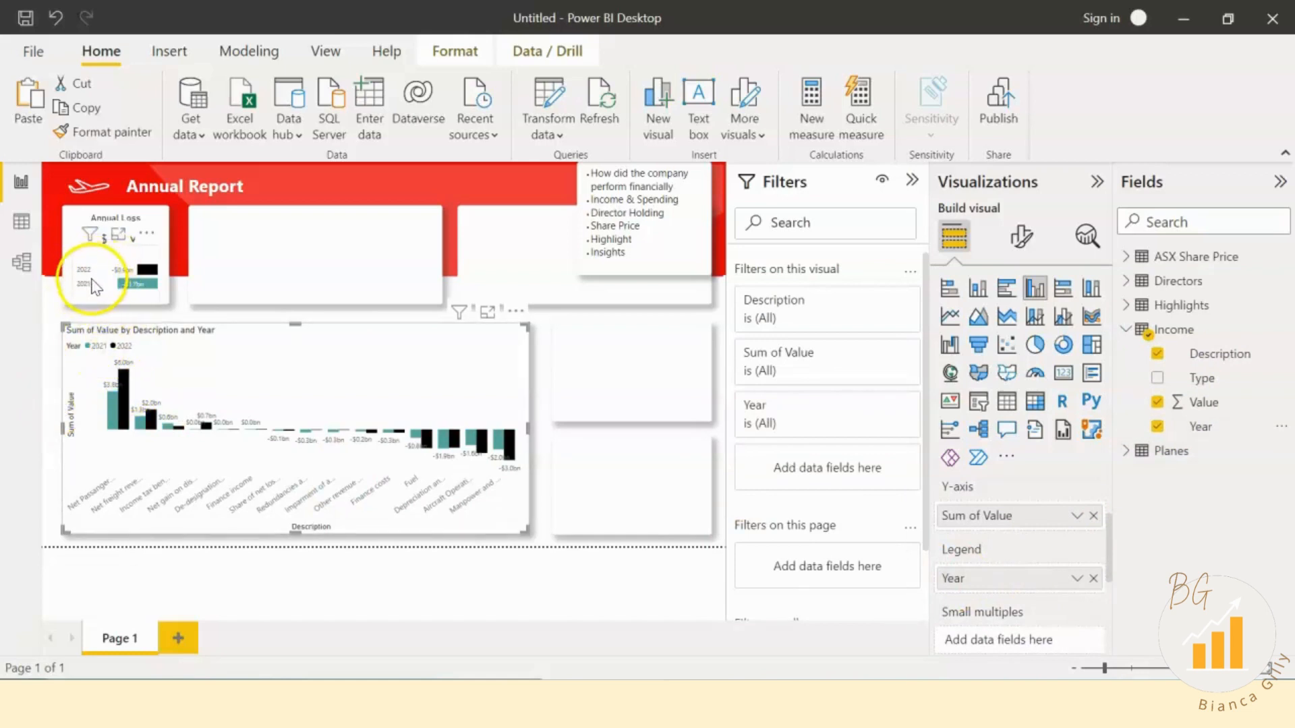
Step: Turn off the legend and the Y-axis title of the large column chart
click(1021, 239)
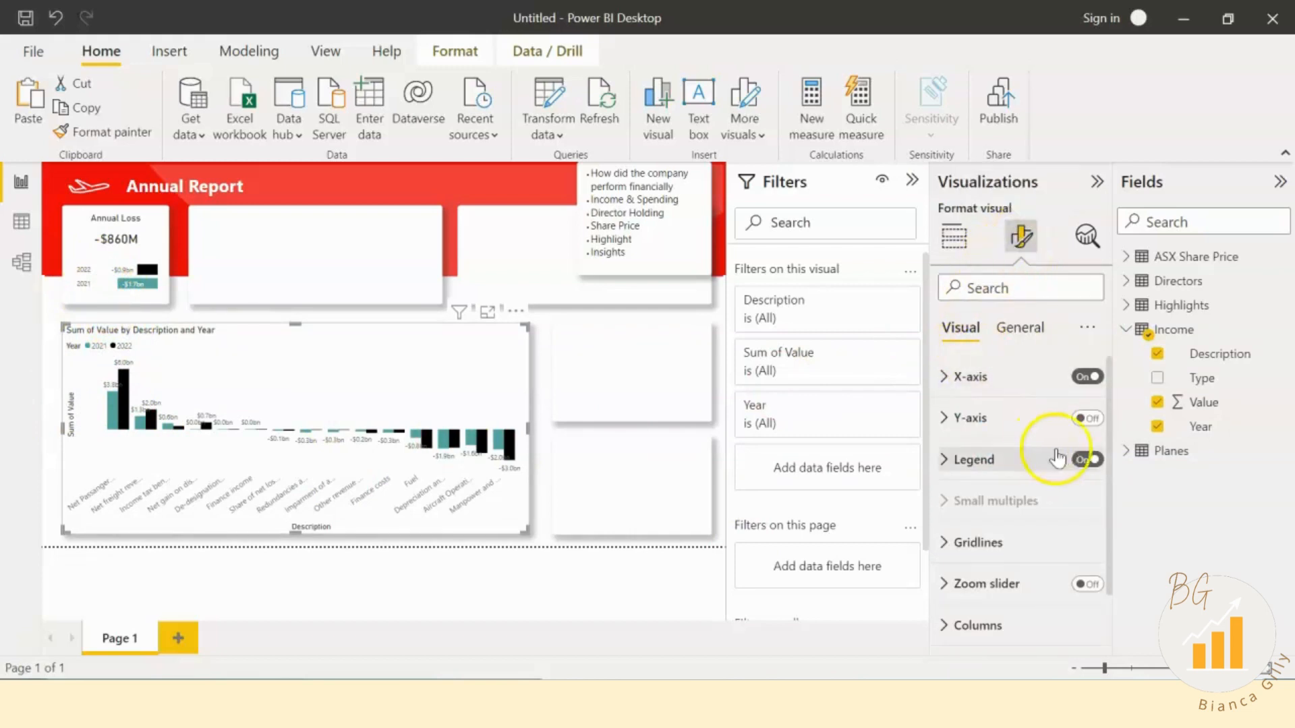
click(1086, 459)
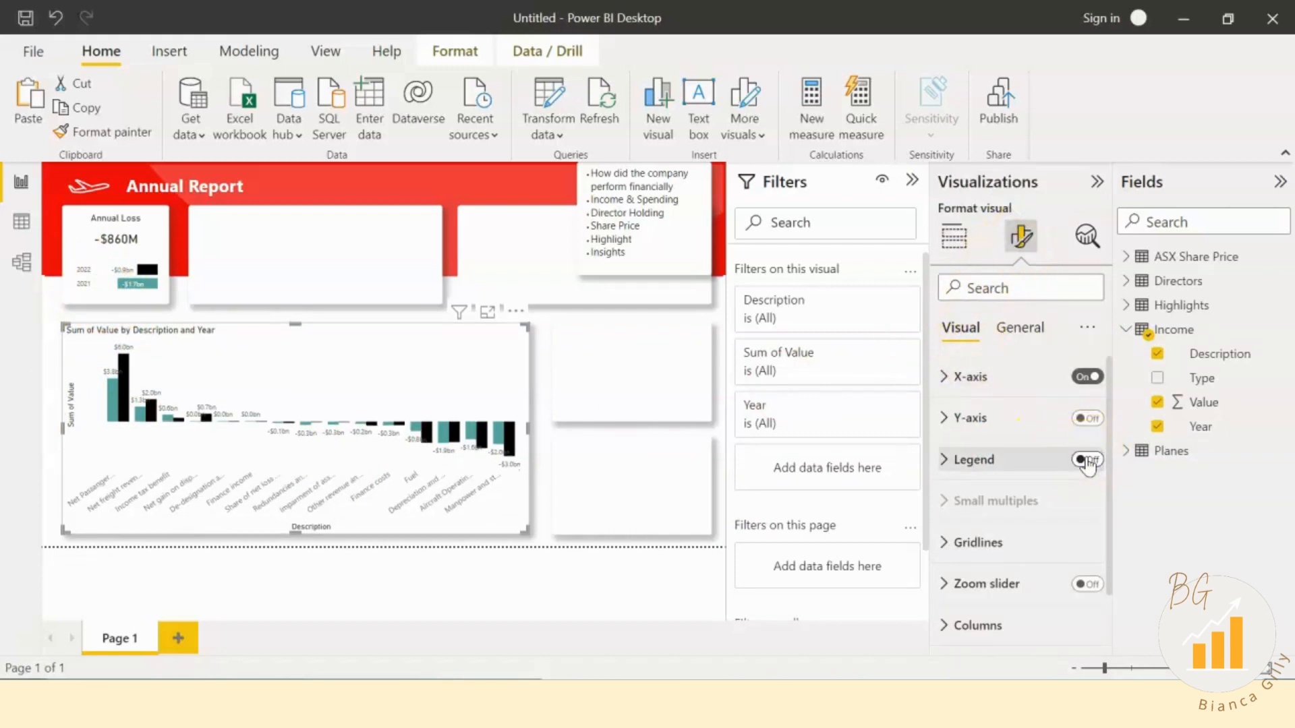
click(1017, 418)
scroll(1077, 536, down, 3)
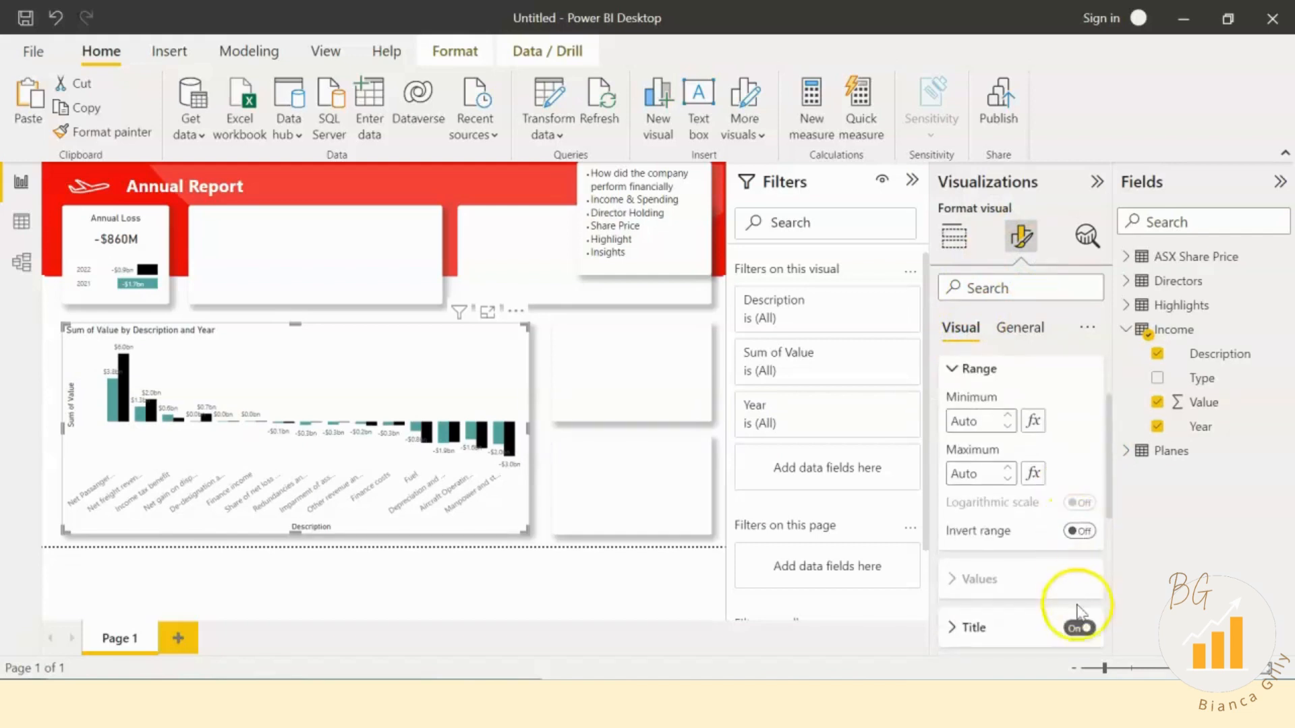
click(1075, 622)
Step: Turn off the X-axis title and the chart title of the large column chart
scroll(1025, 499, up, 3)
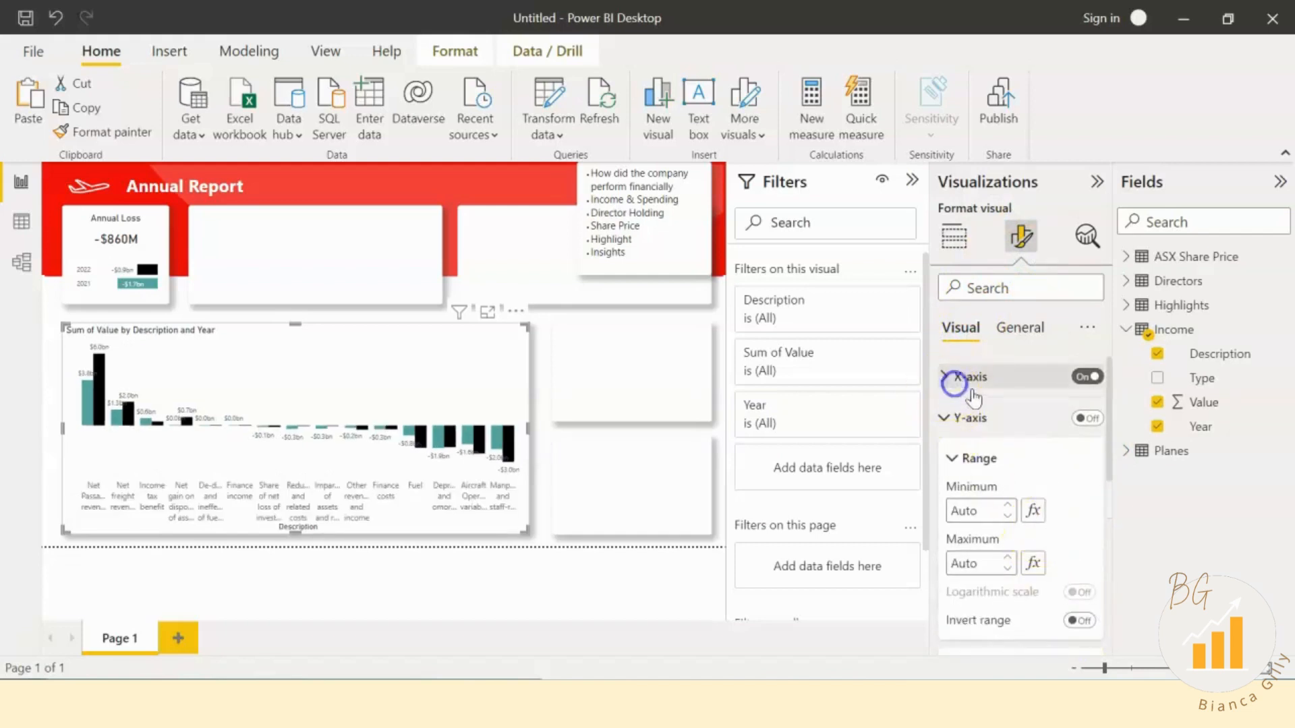
click(969, 388)
scroll(991, 459, down, 3)
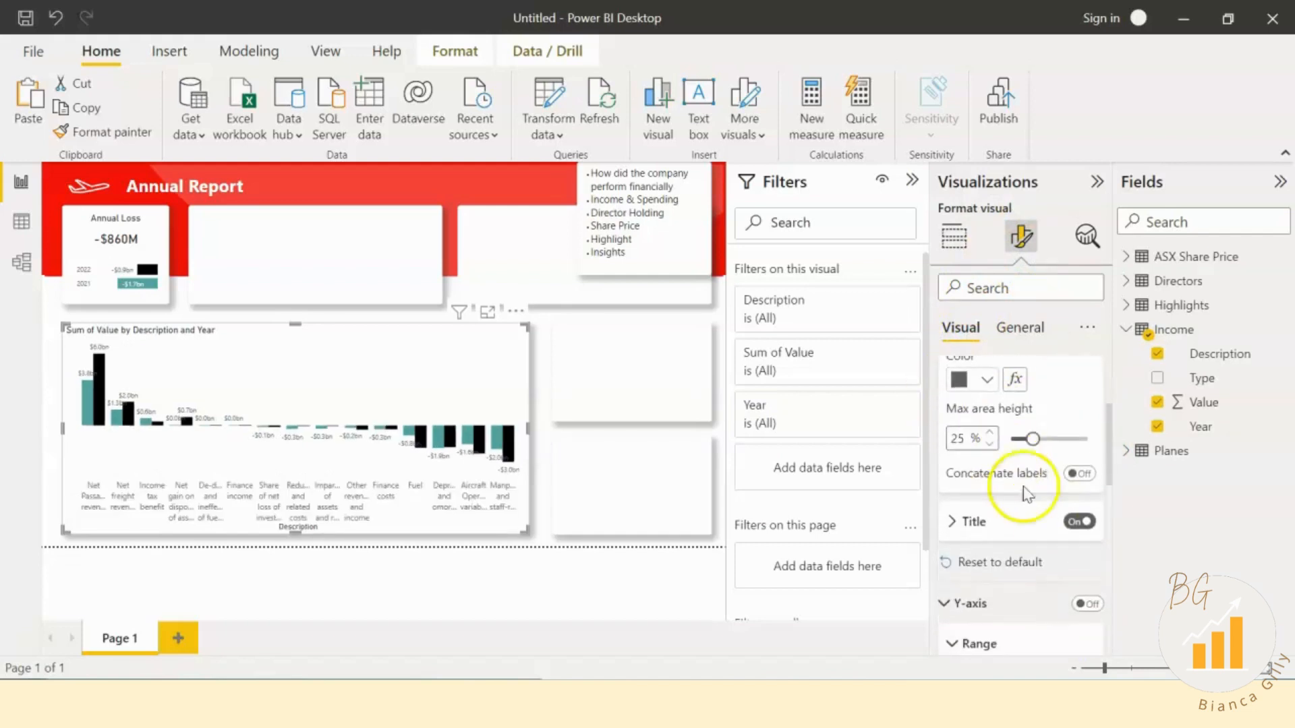
click(1081, 519)
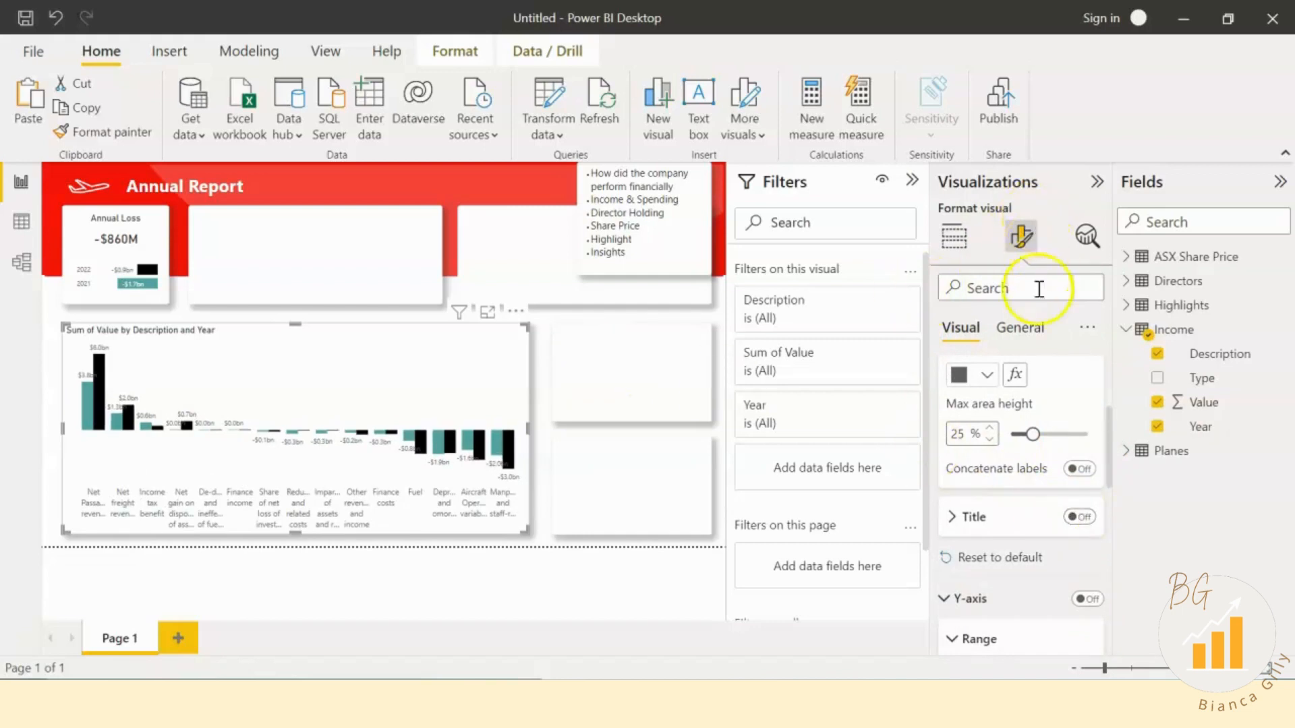
click(1036, 336)
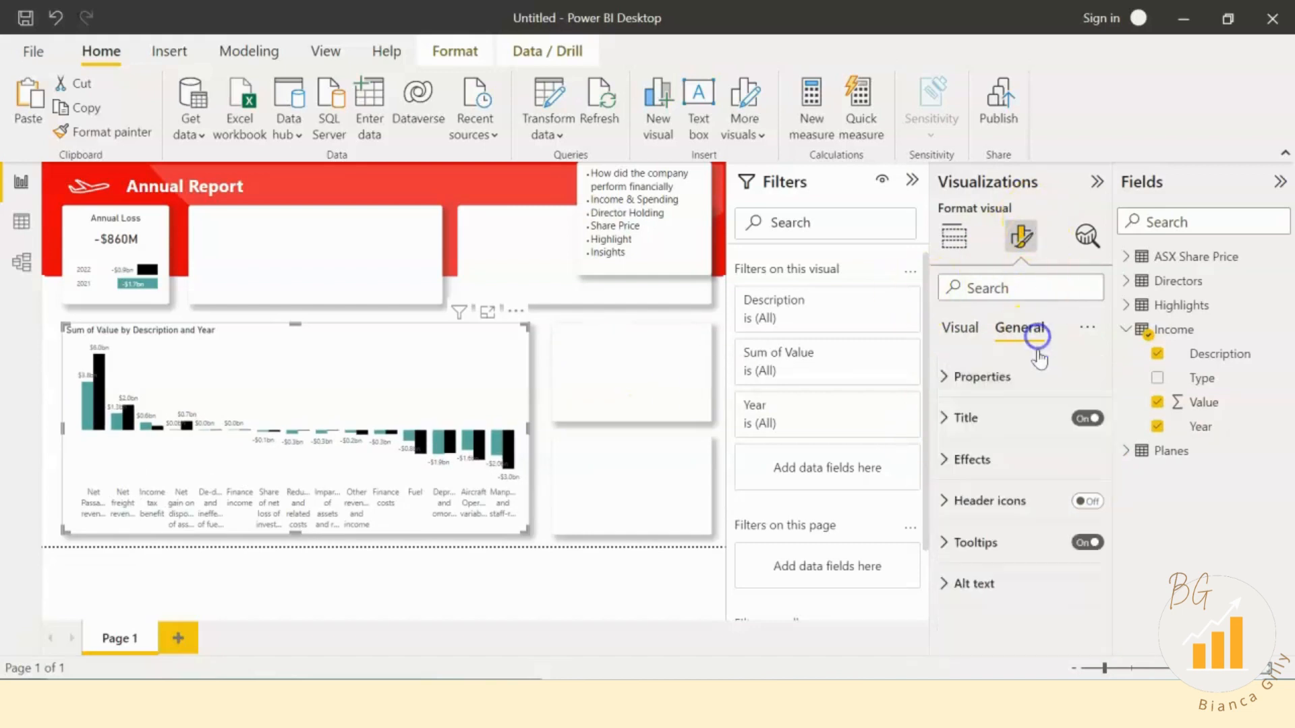
click(1084, 419)
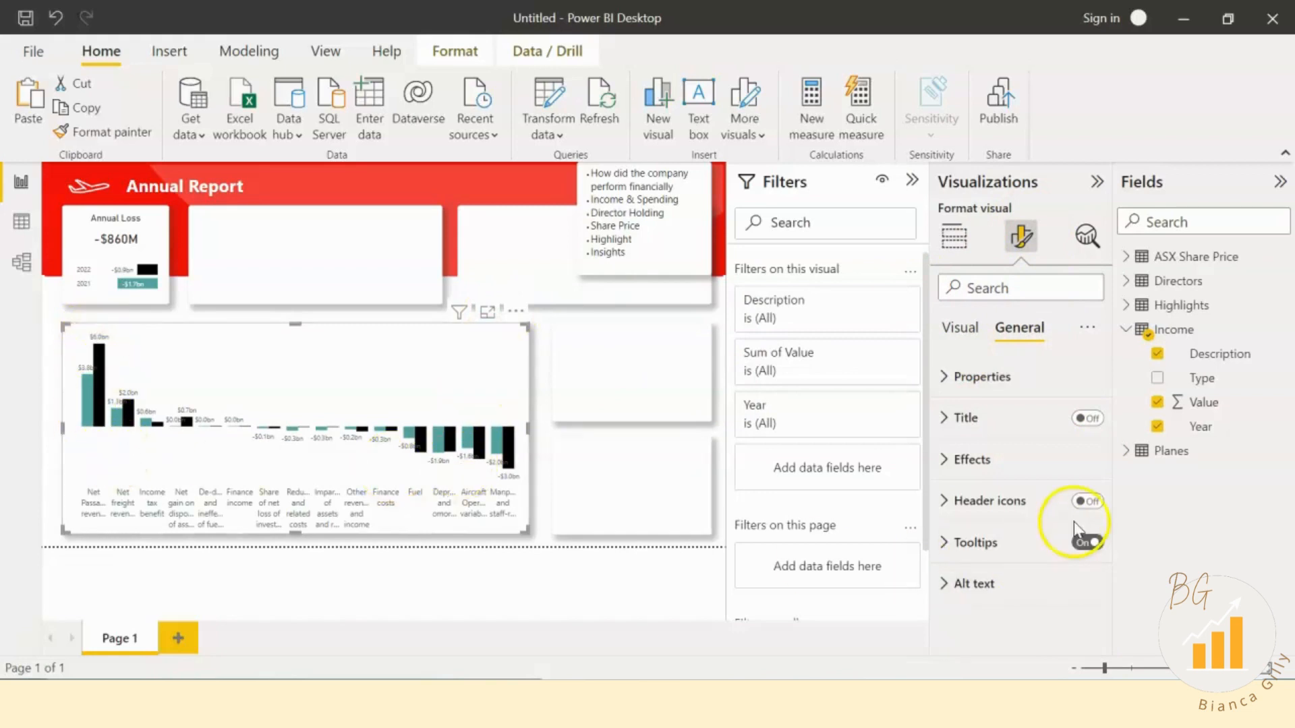
Step: Hide the data labels of the 2021 series in the large column chart
click(960, 327)
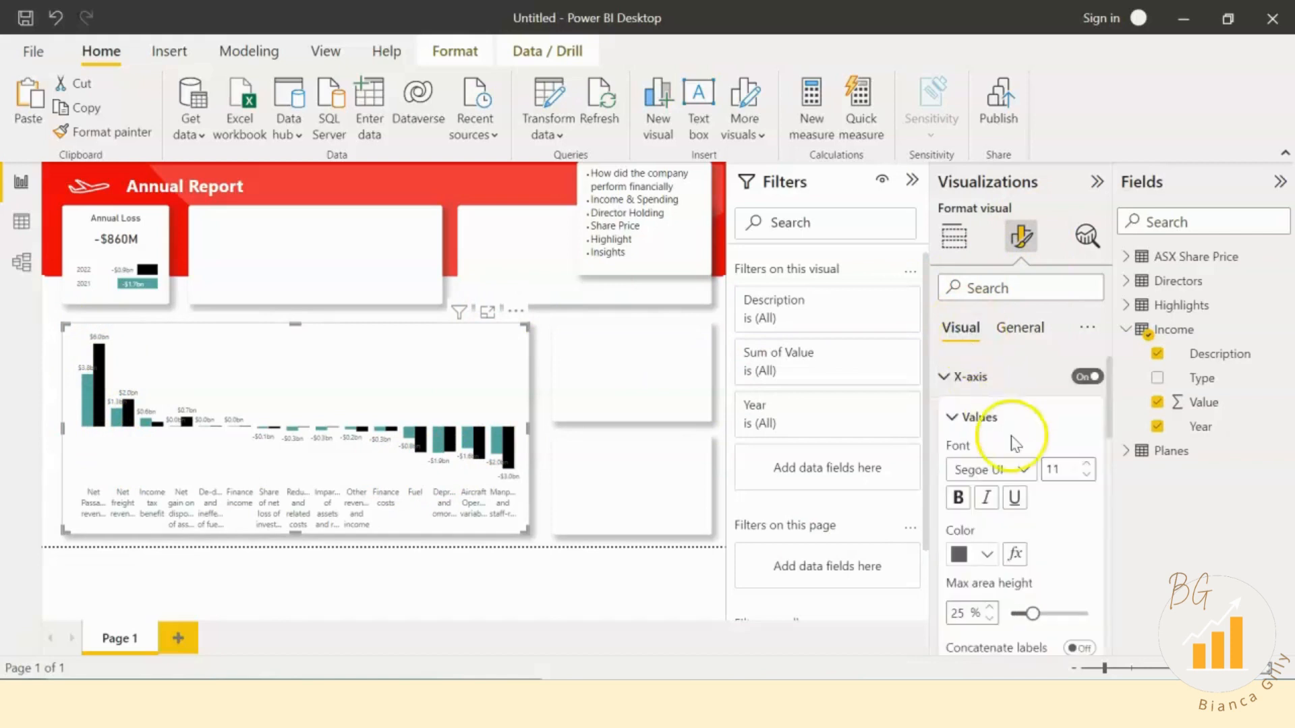
click(993, 421)
scroll(1009, 432, down, 8)
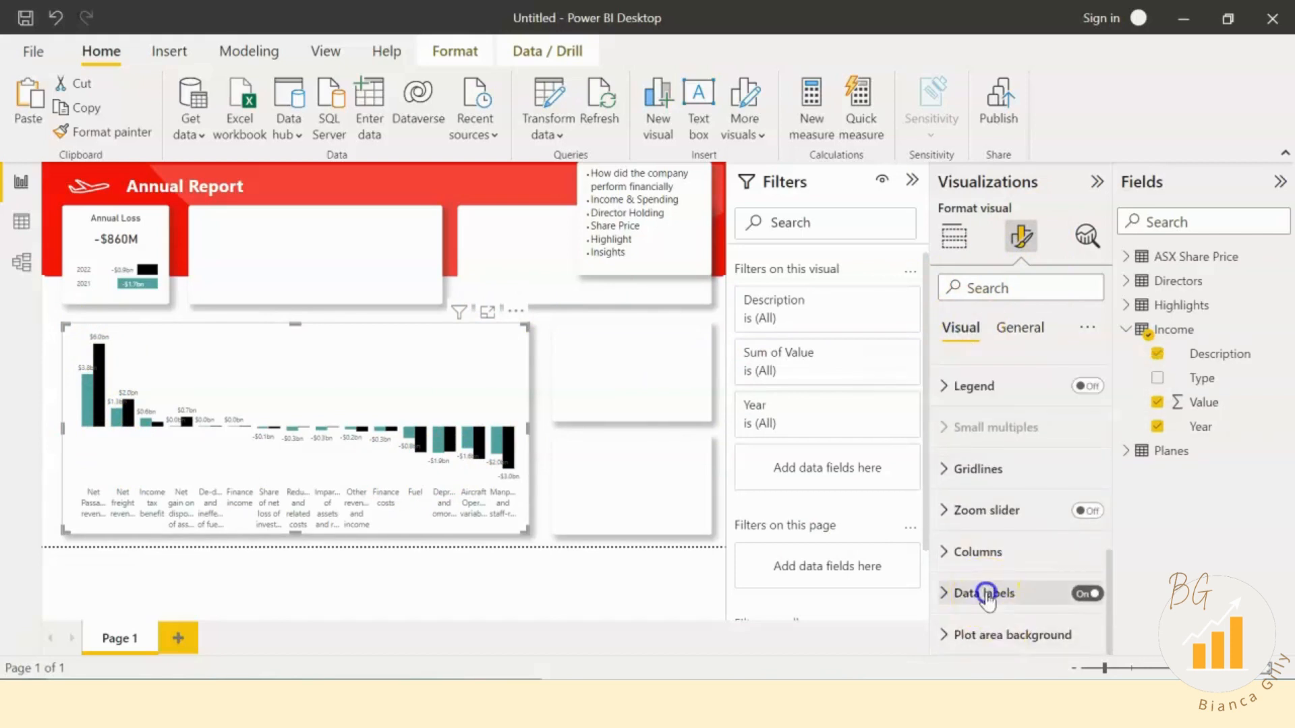
click(984, 597)
scroll(1037, 524, down, 2)
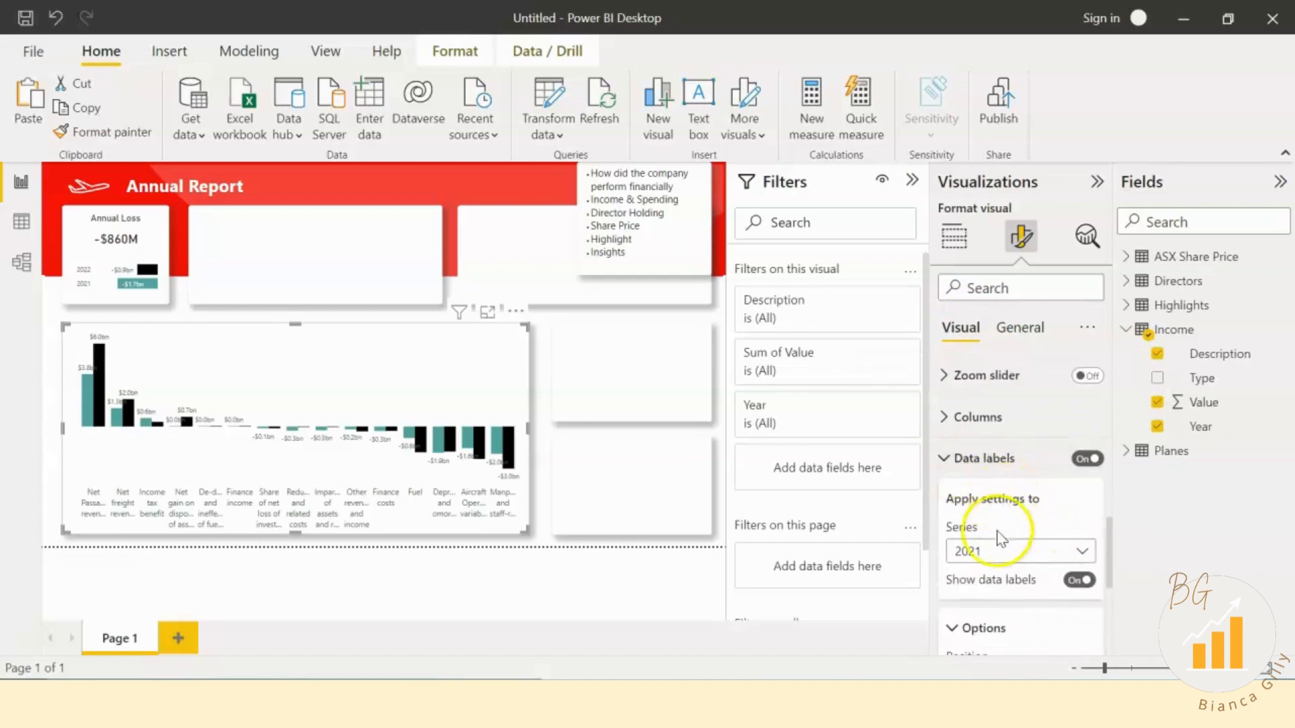
click(978, 551)
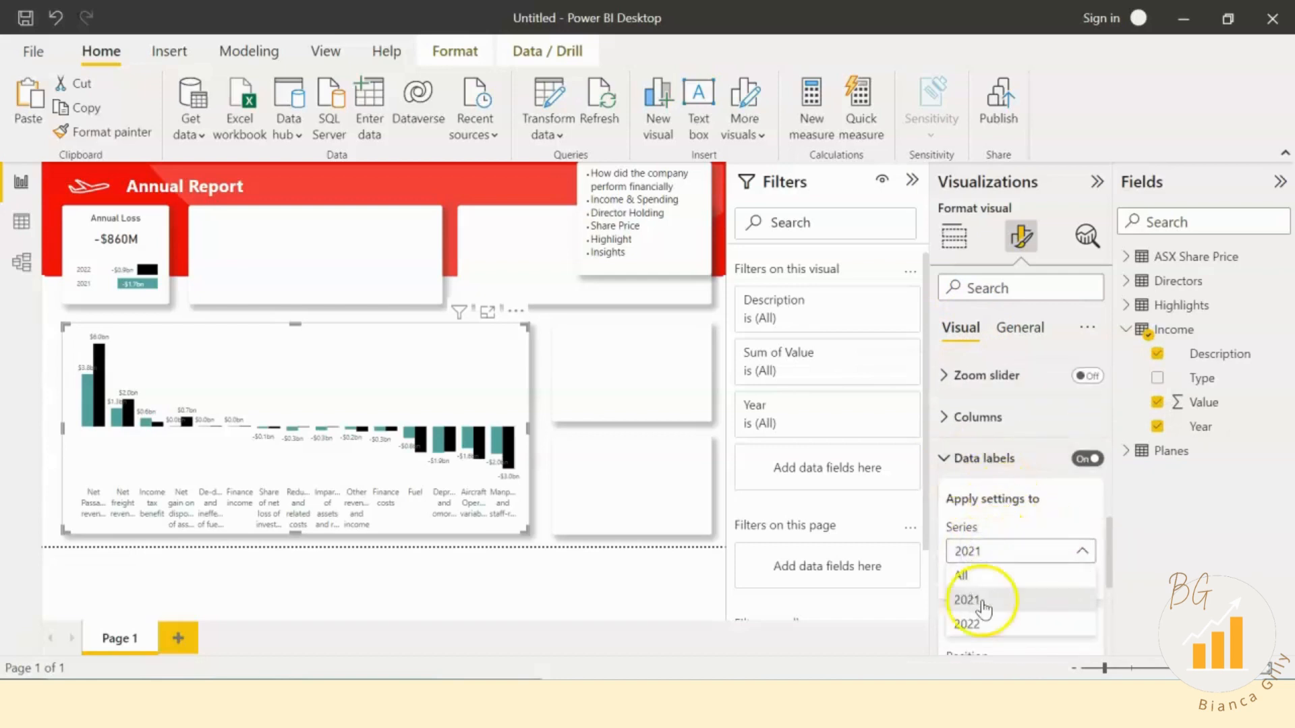
click(985, 600)
click(1073, 586)
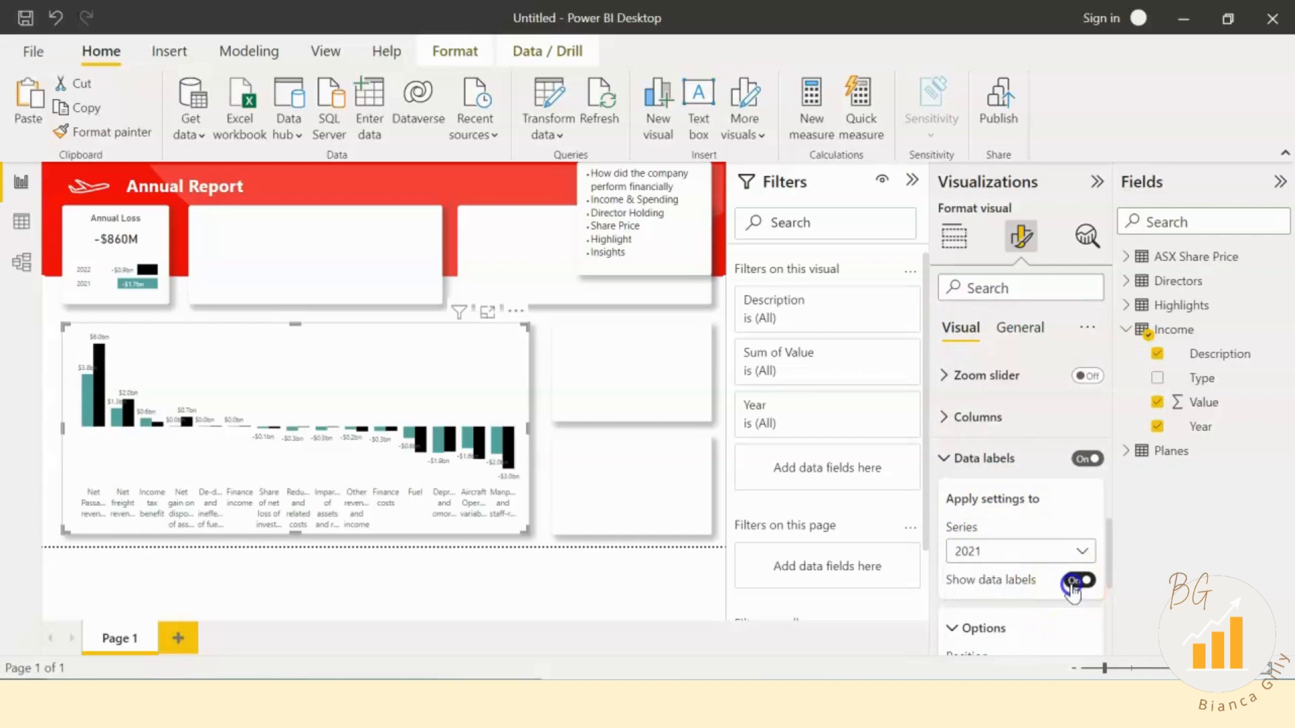
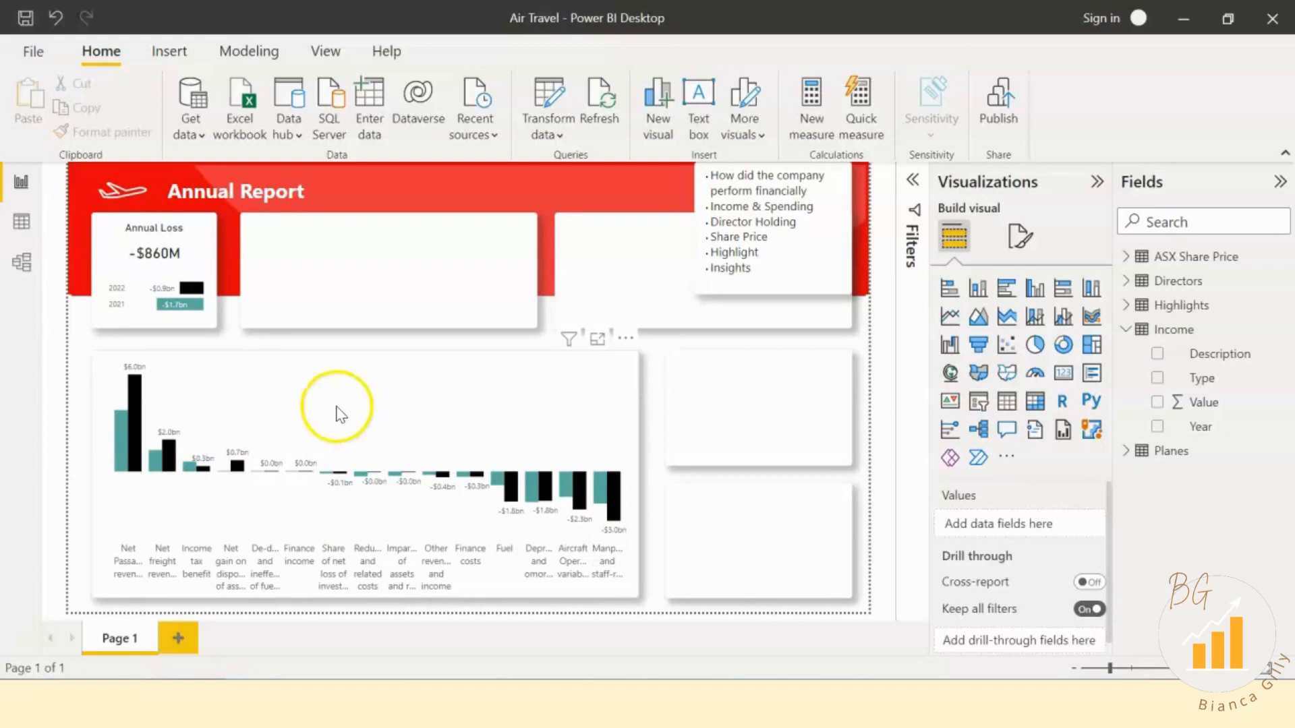
Step: Place a shrunken copy of the column chart over the middle banner card, with Type instead of Description on its X-axis
click(337, 409)
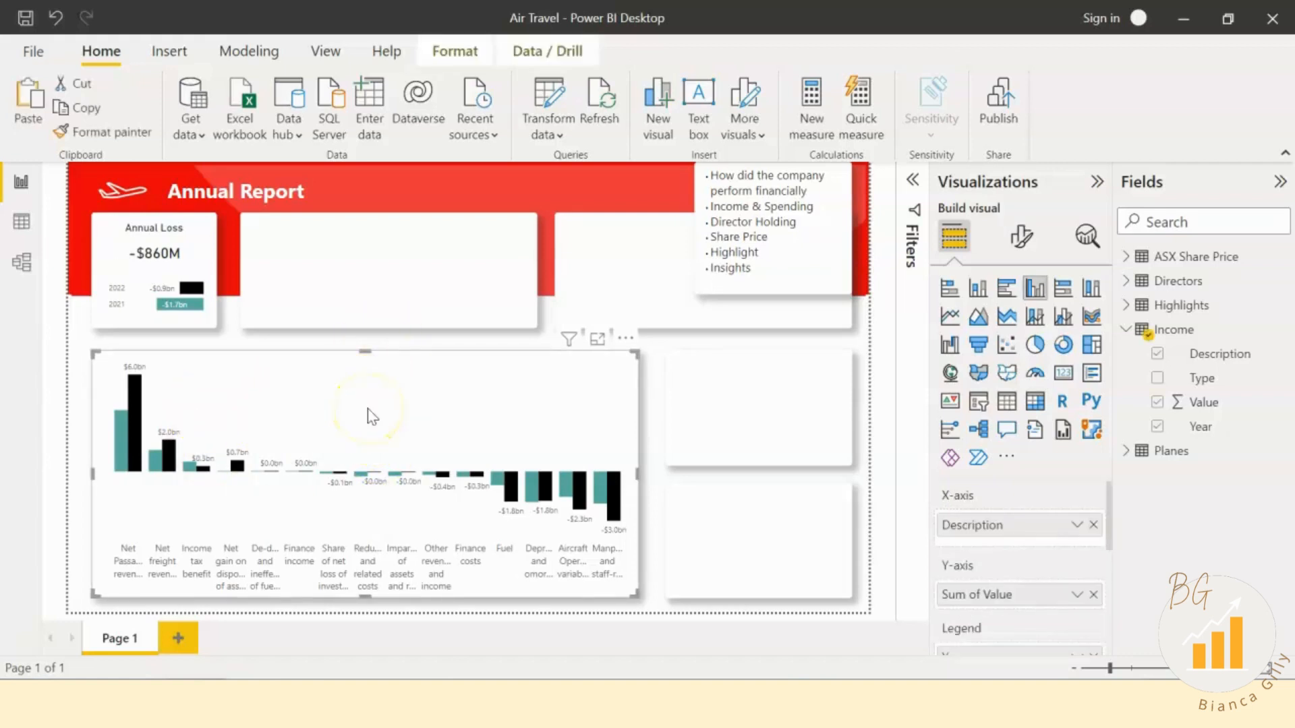
drag(368, 409, 374, 415)
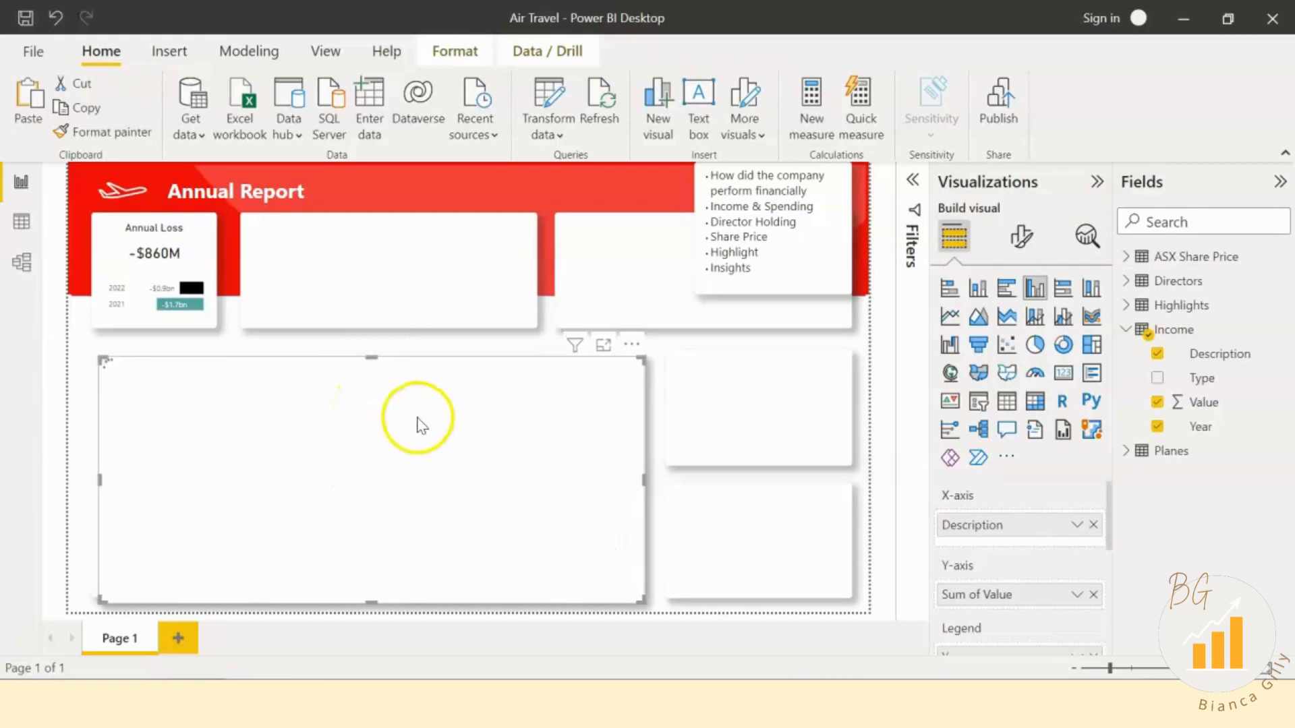
drag(455, 437, 415, 295)
drag(70, 463, 369, 350)
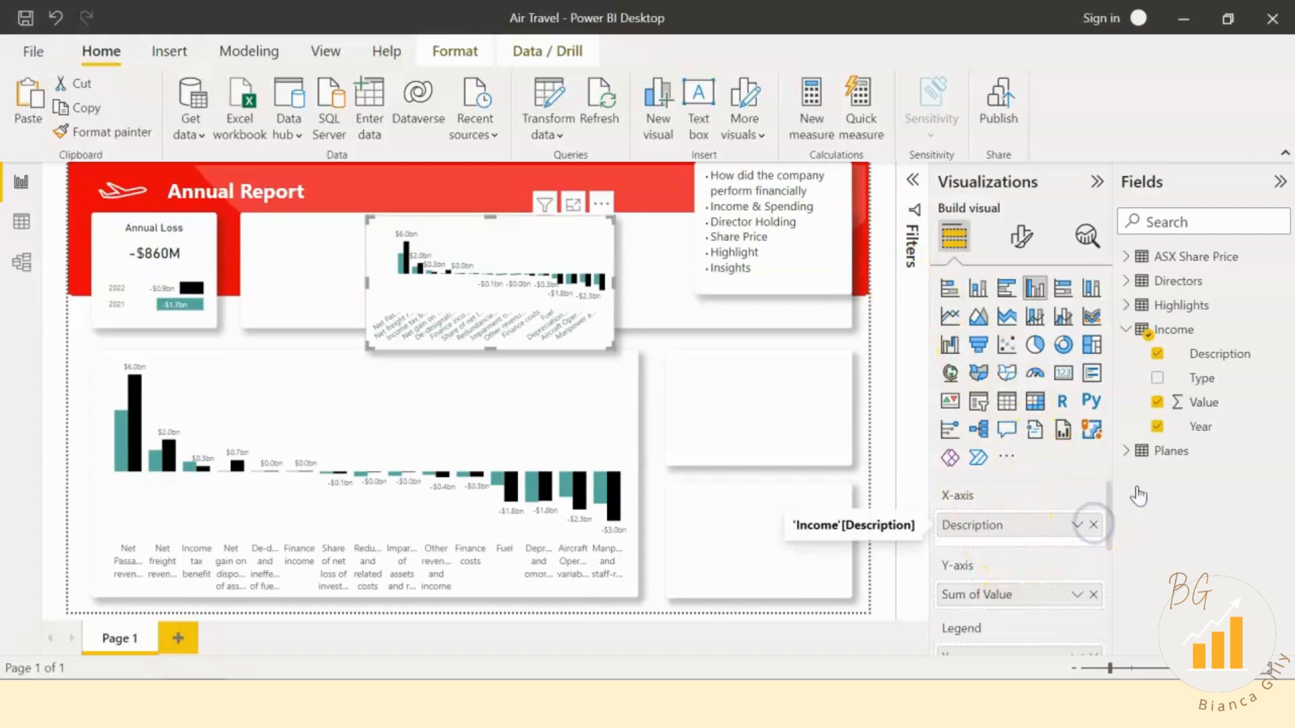
click(1157, 379)
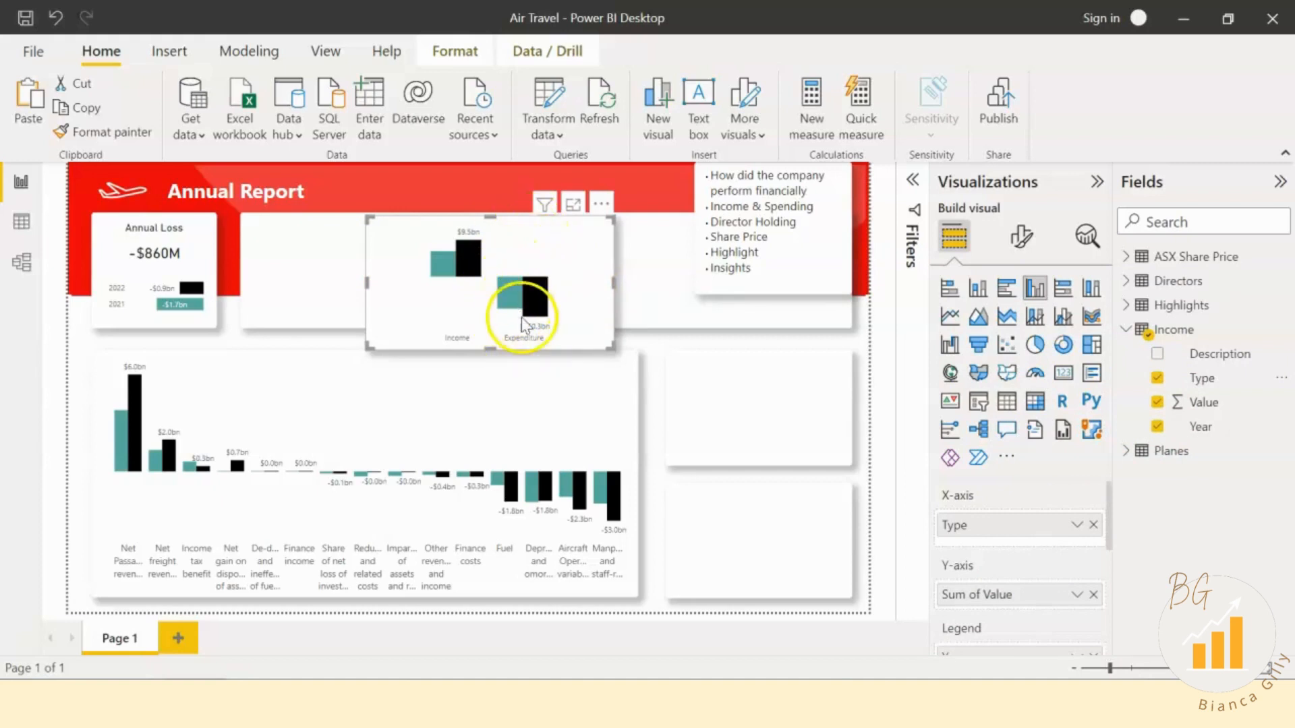
drag(583, 335, 567, 330)
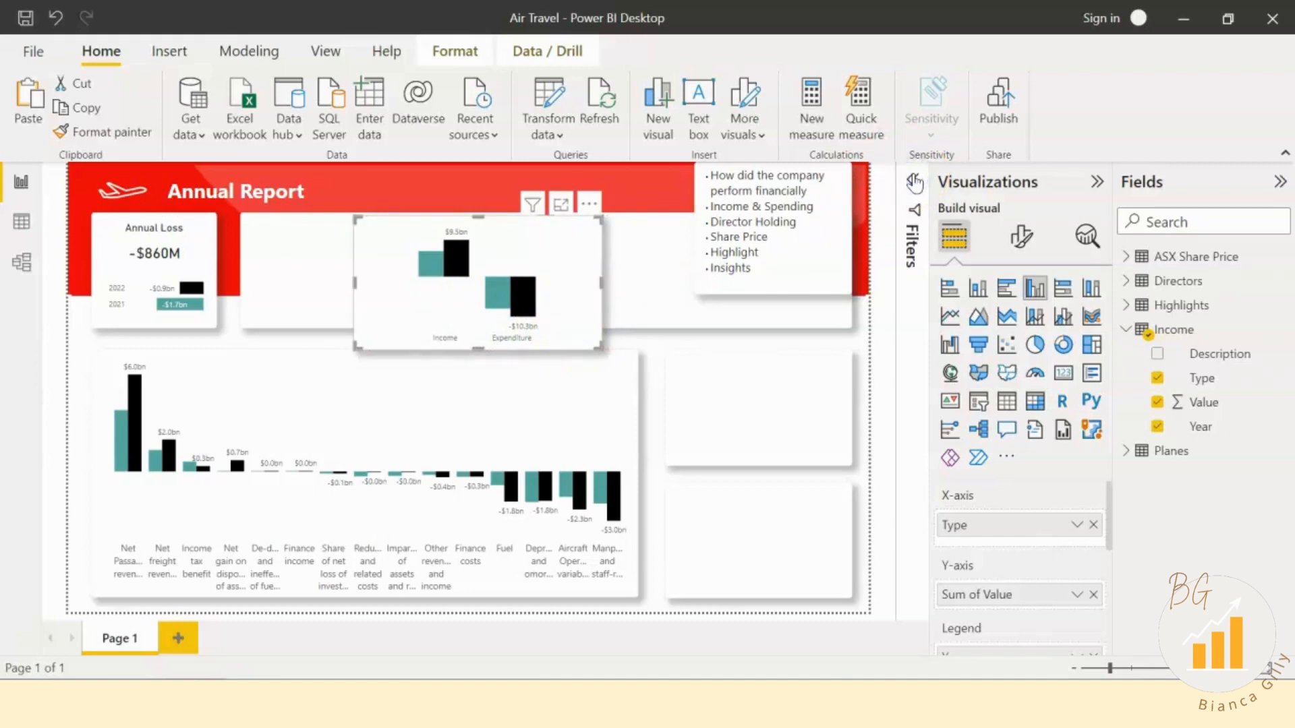
Step: Filter the small column chart's Type to Income and narrow the chart to the middle card's right edge
click(913, 182)
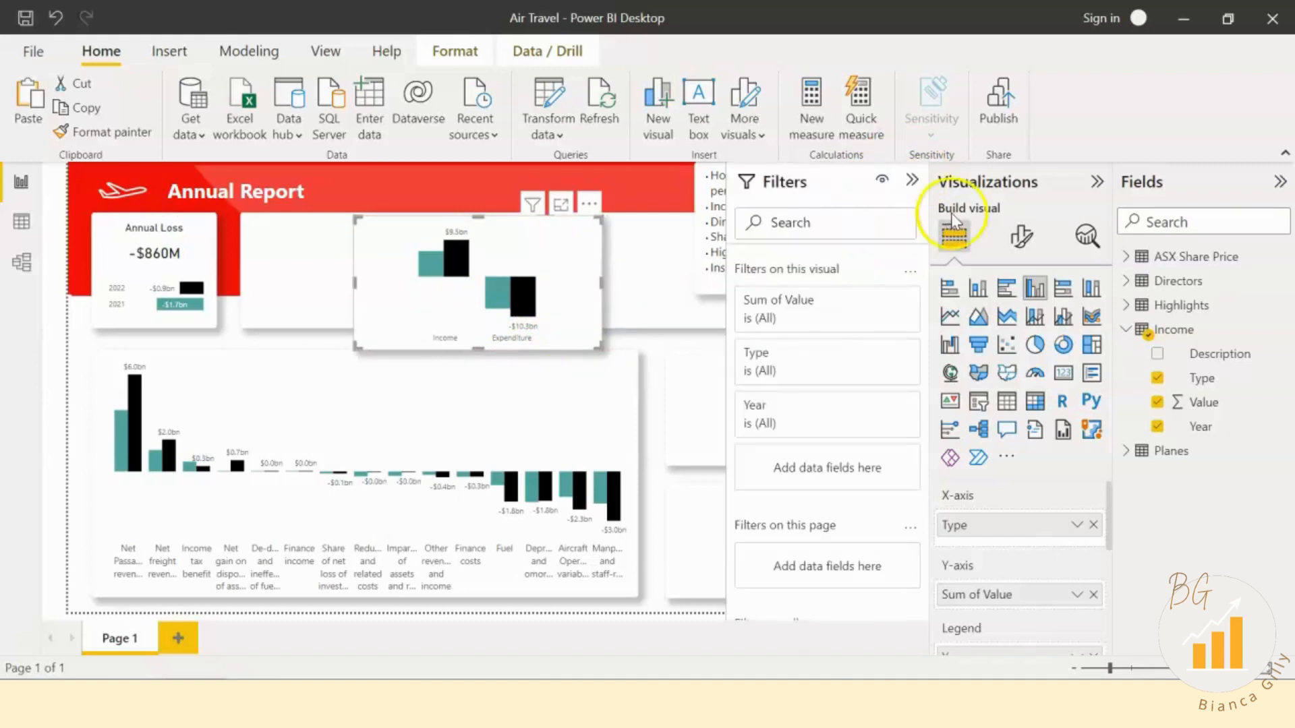
click(779, 365)
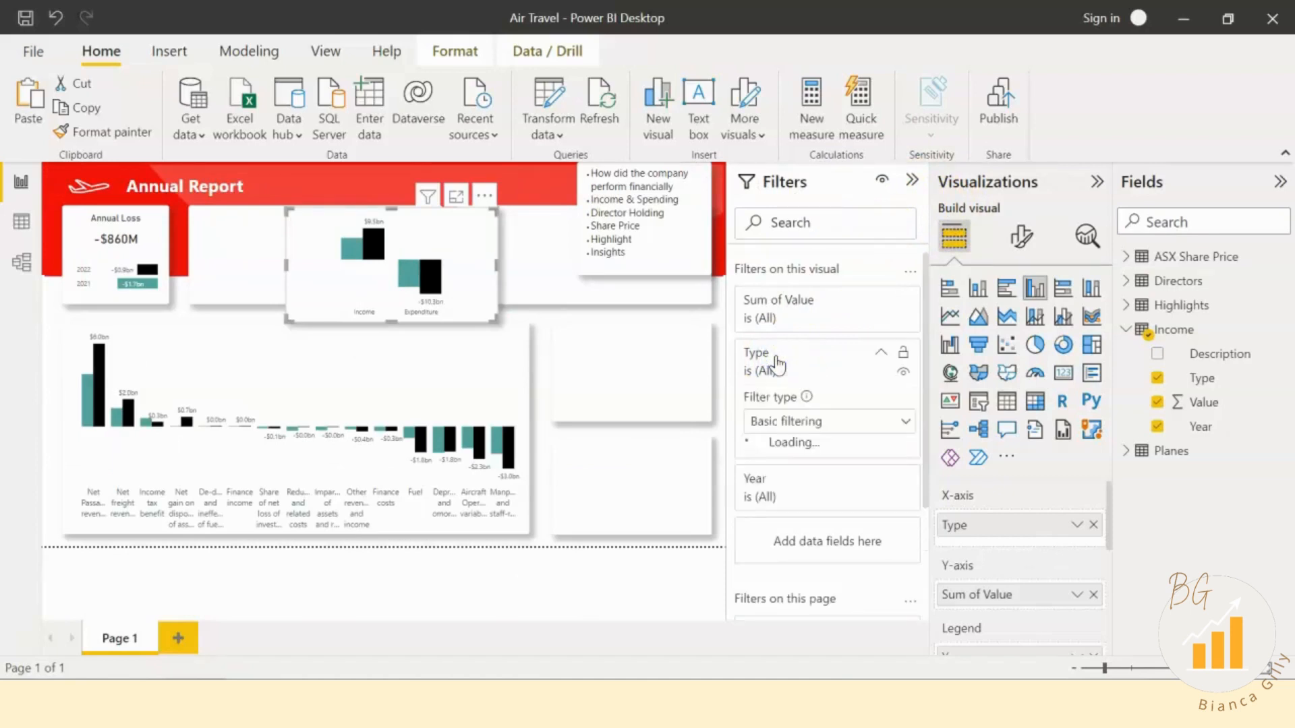
click(783, 533)
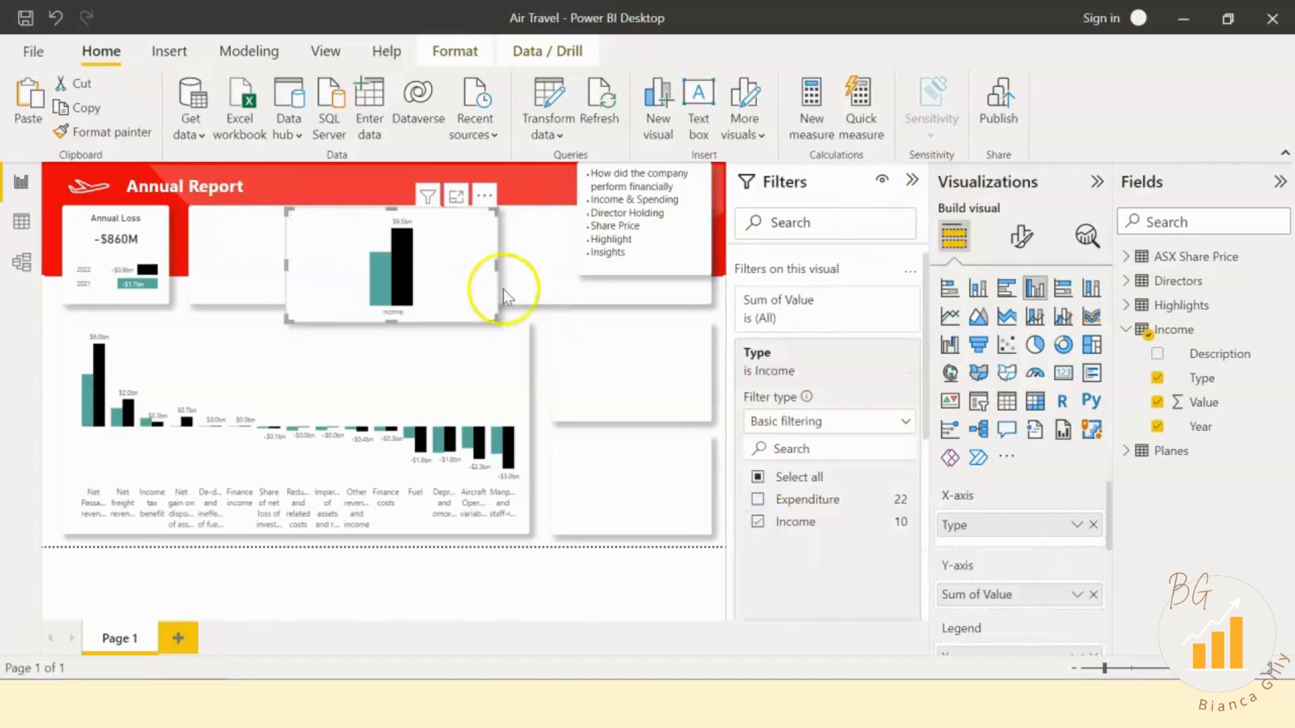
drag(497, 264, 439, 263)
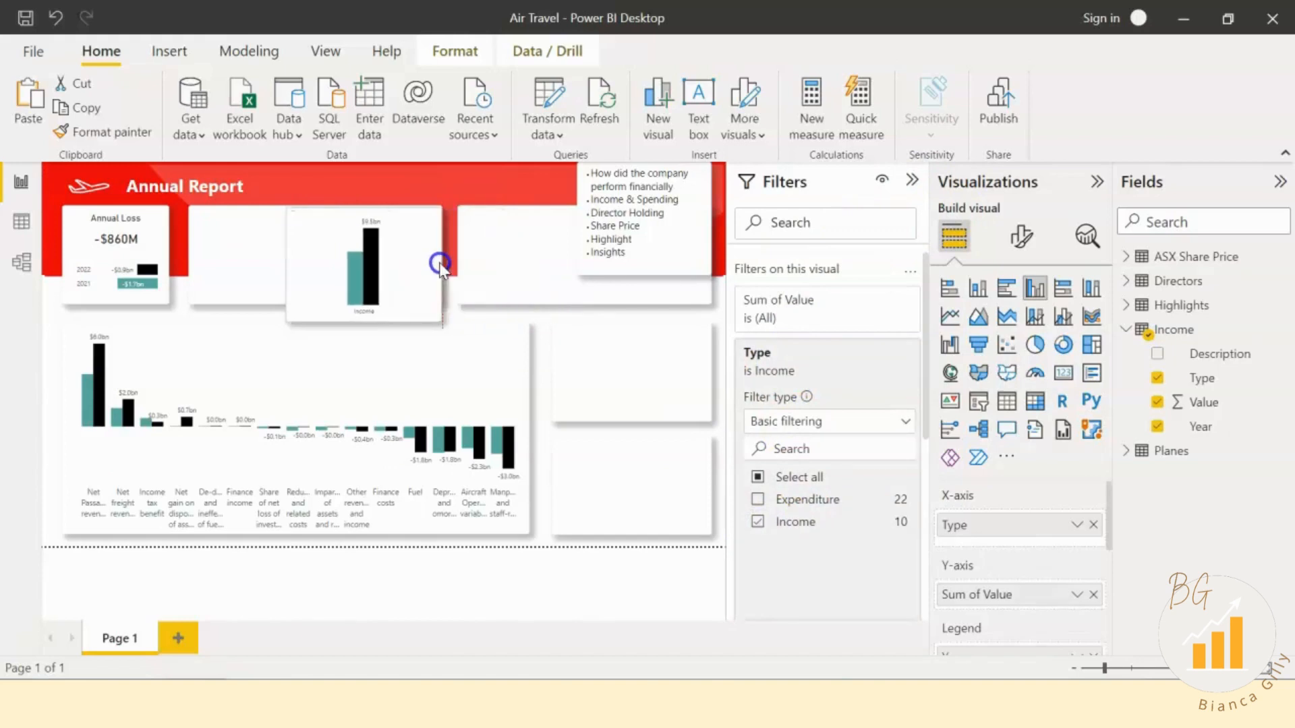
Step: Turn off the background, visual border and shadow of the small Income column chart
click(1022, 242)
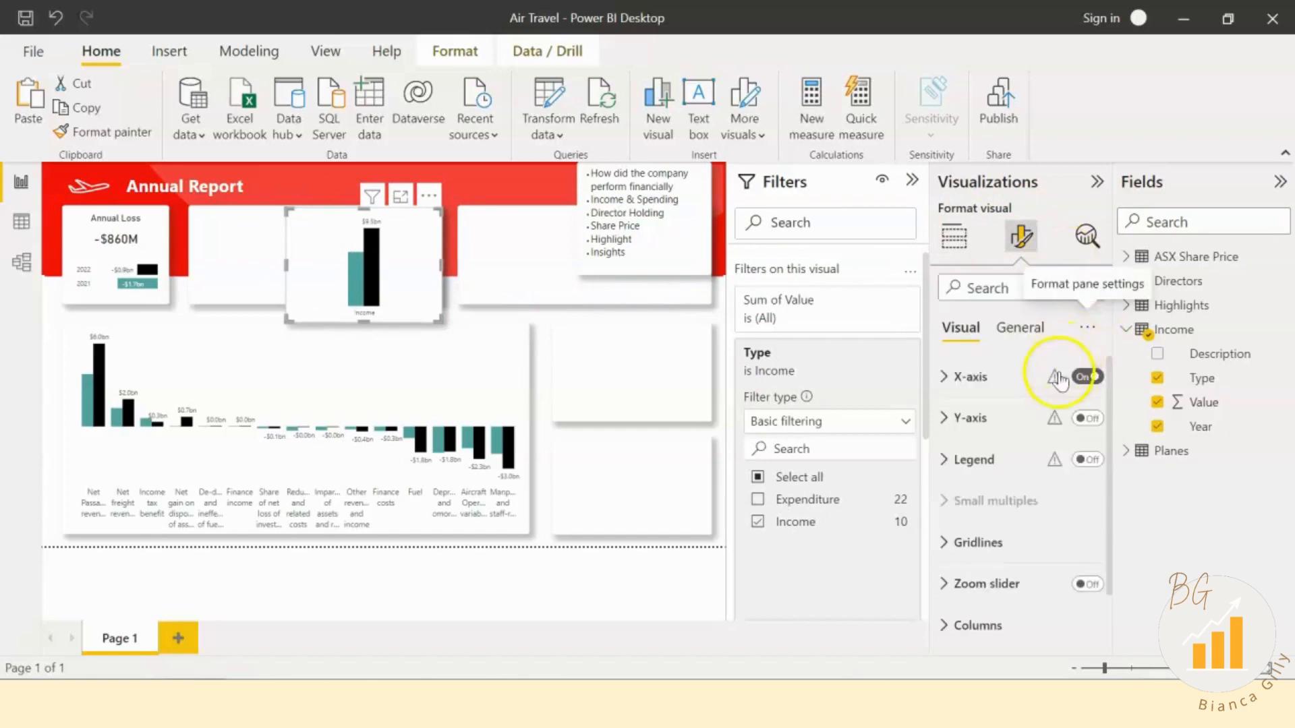
click(1028, 334)
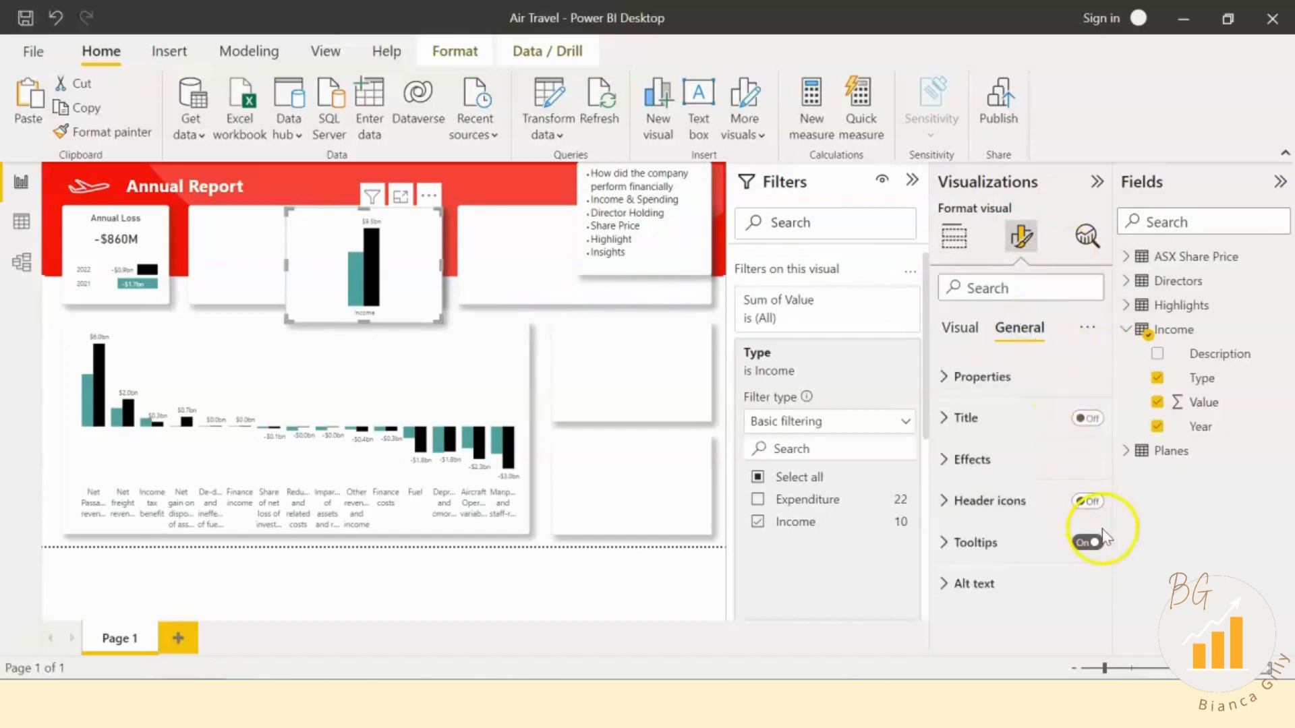
click(1050, 465)
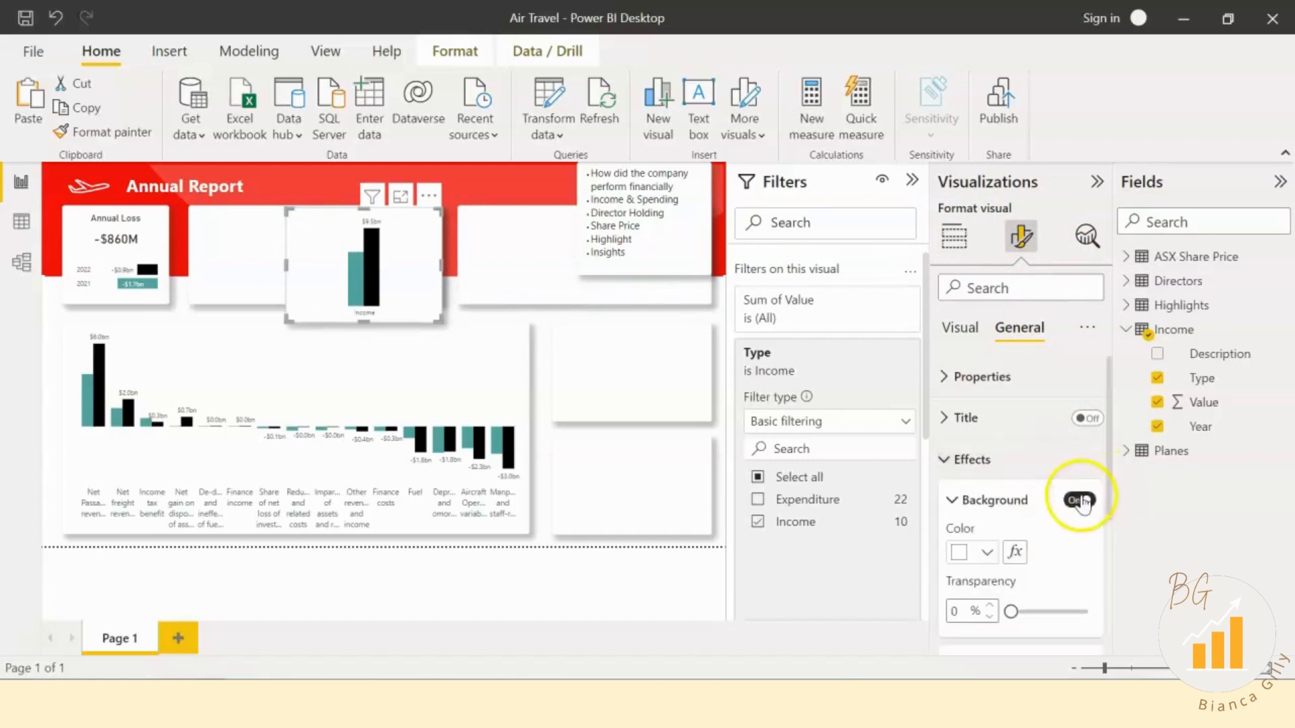
click(951, 500)
click(1079, 499)
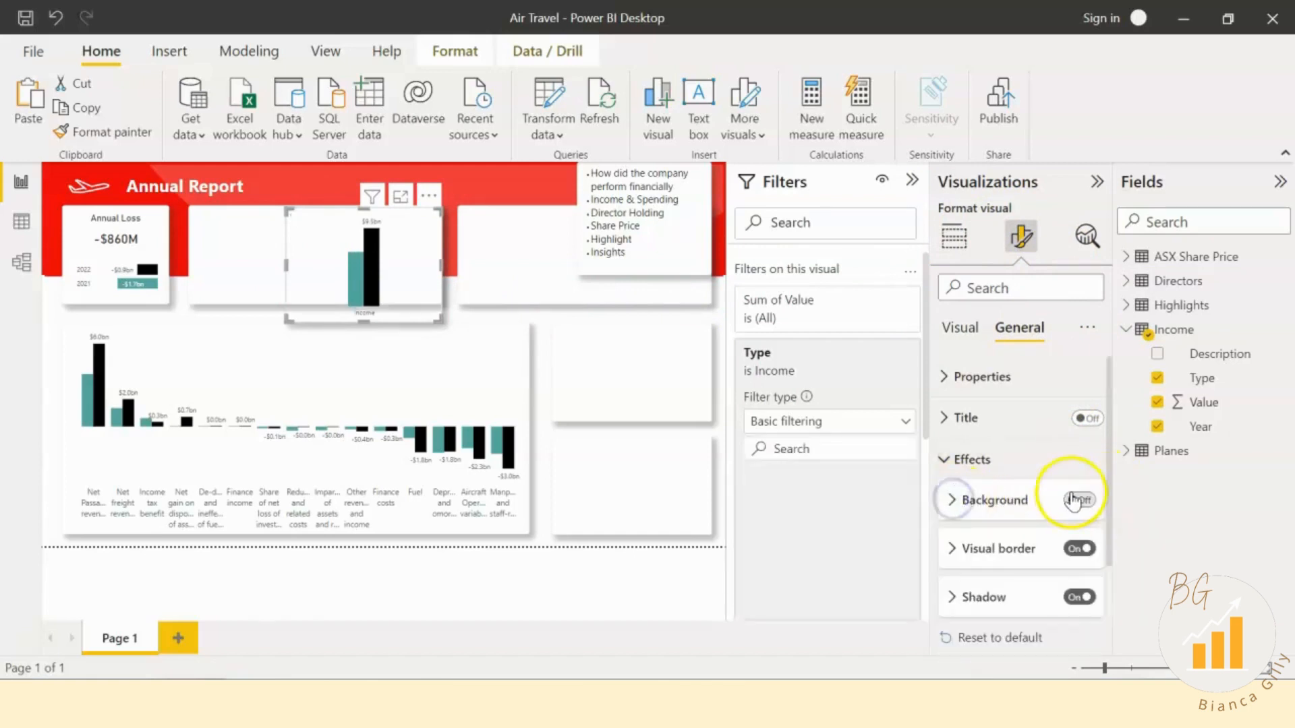
click(1079, 548)
click(1079, 597)
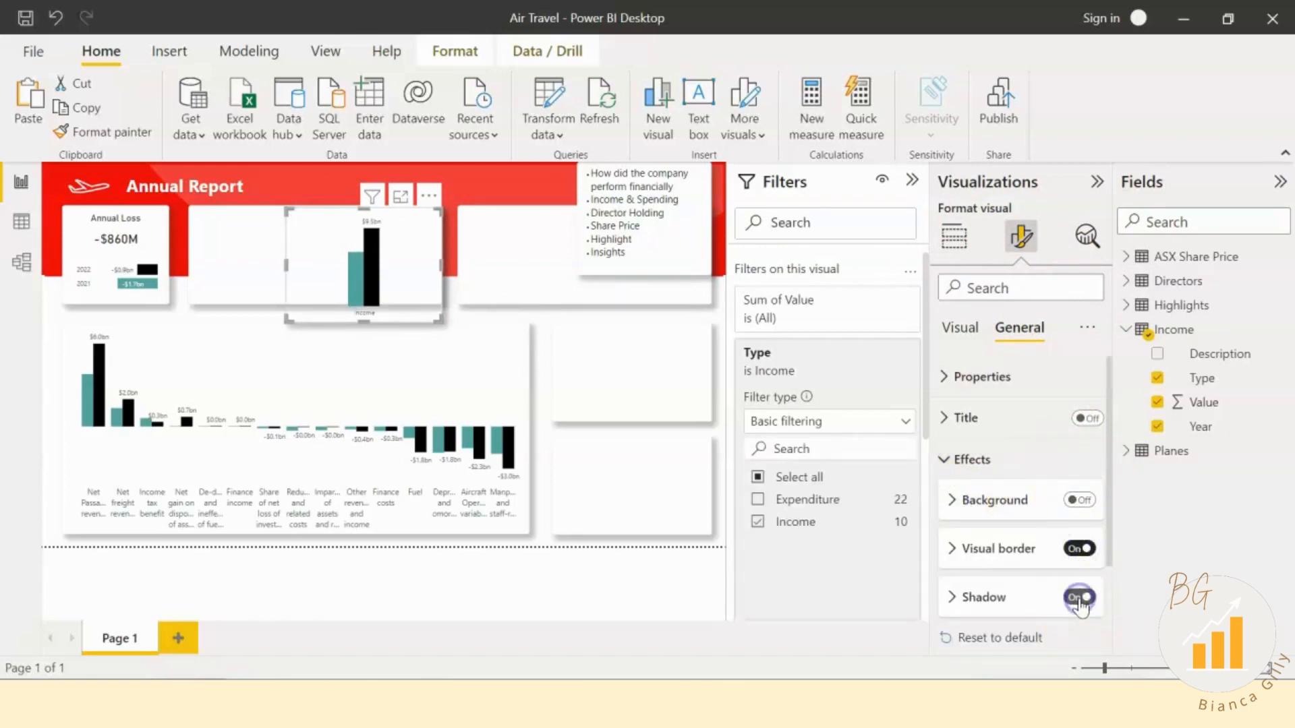
Step: Shorten the Income chart to fit the middle banner card's height and reposition it near the card's centre
click(401, 290)
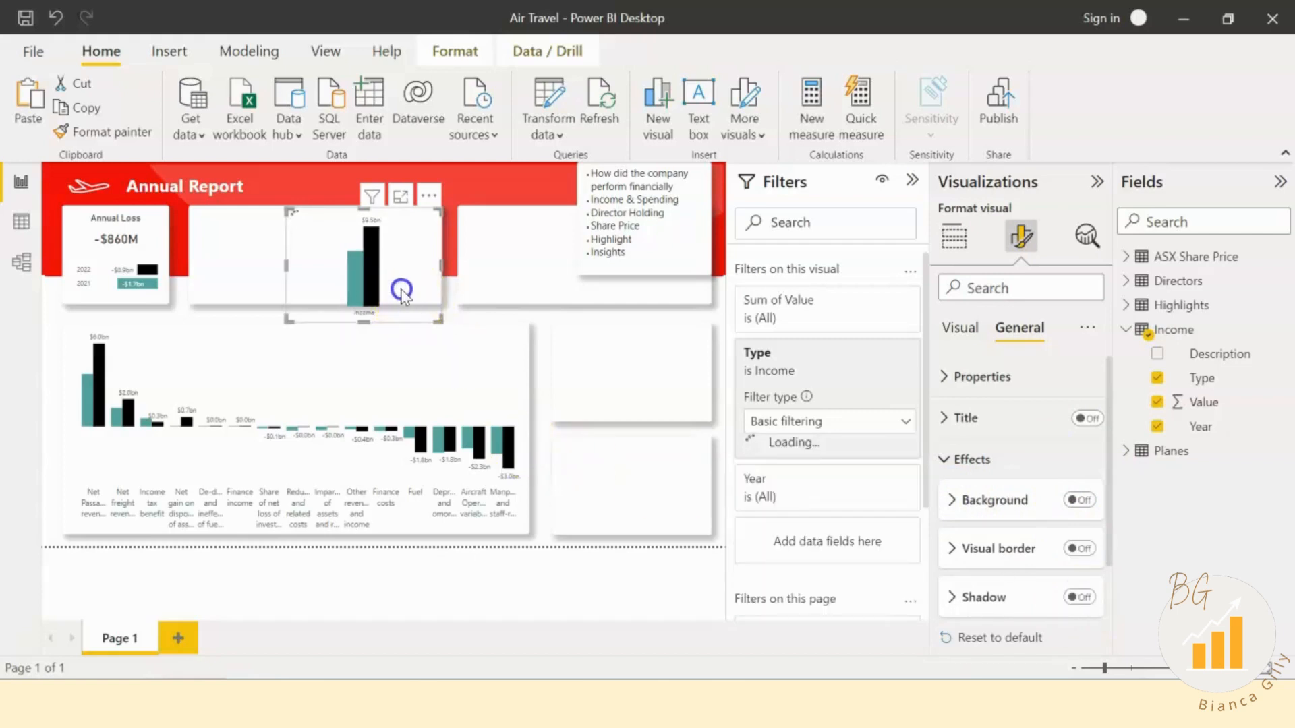
drag(393, 278, 406, 285)
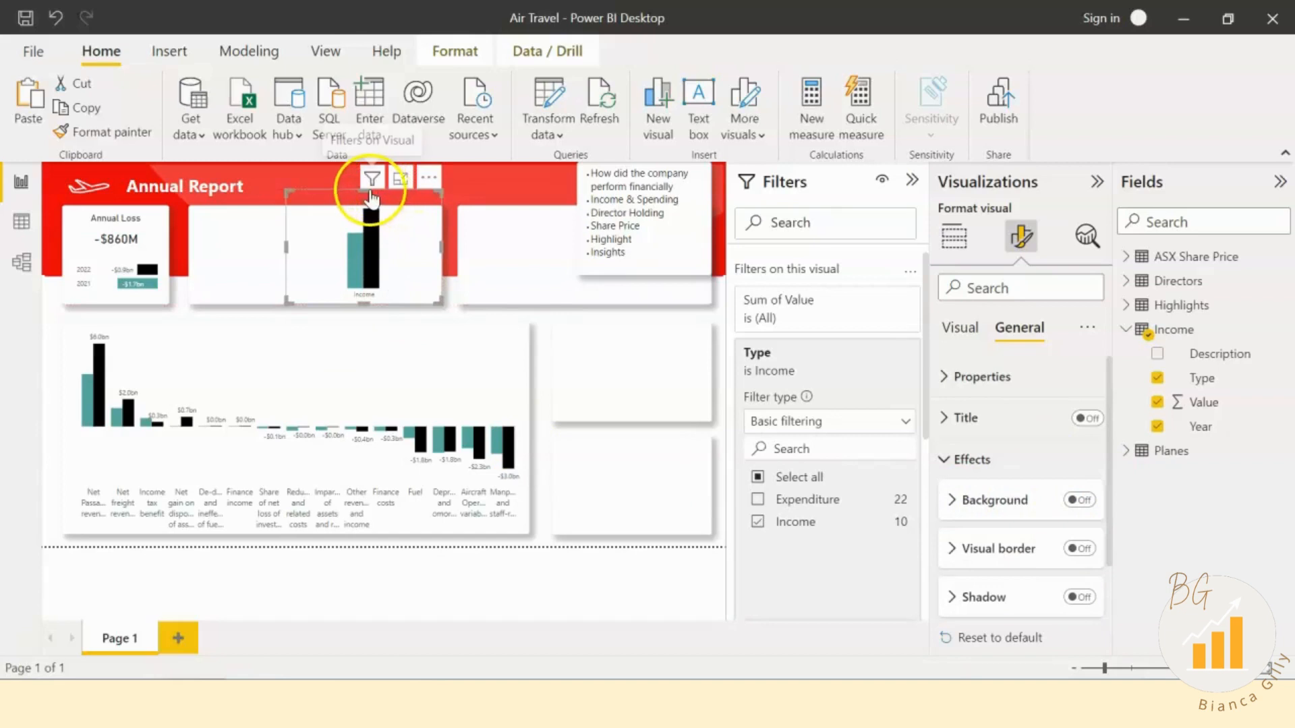
mouse_move(370, 178)
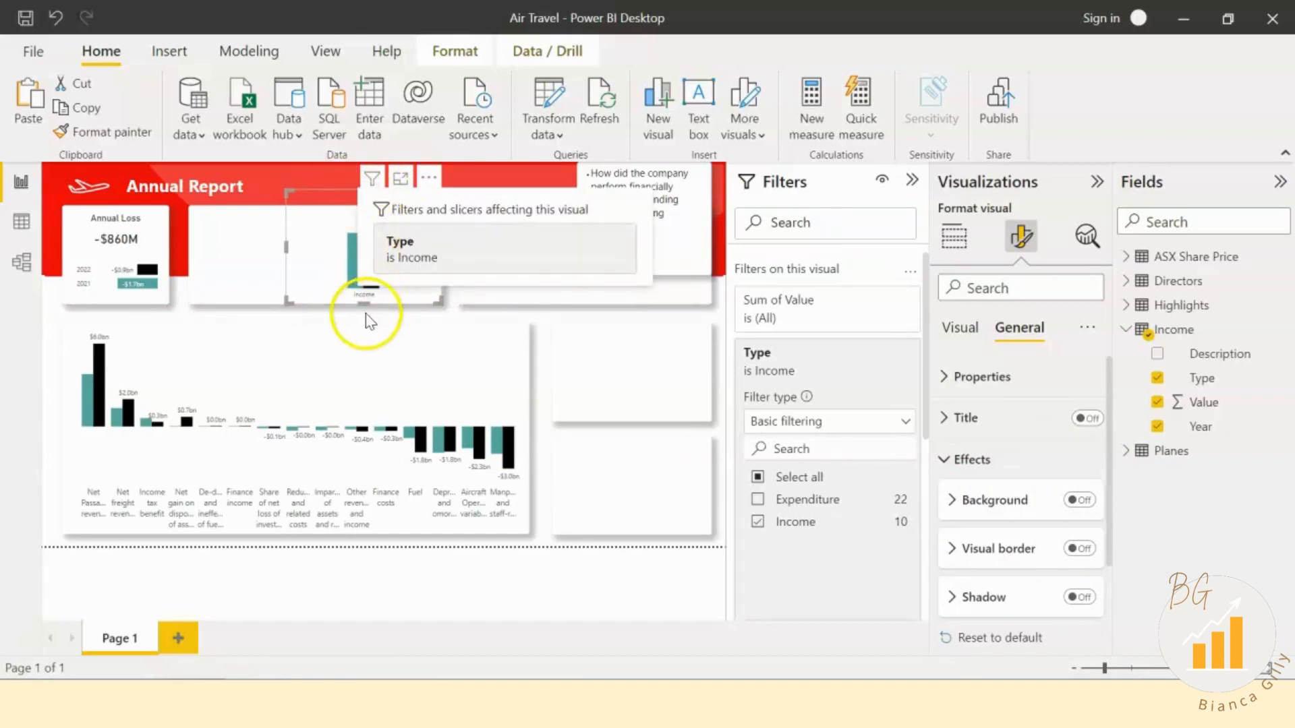
drag(365, 302, 364, 284)
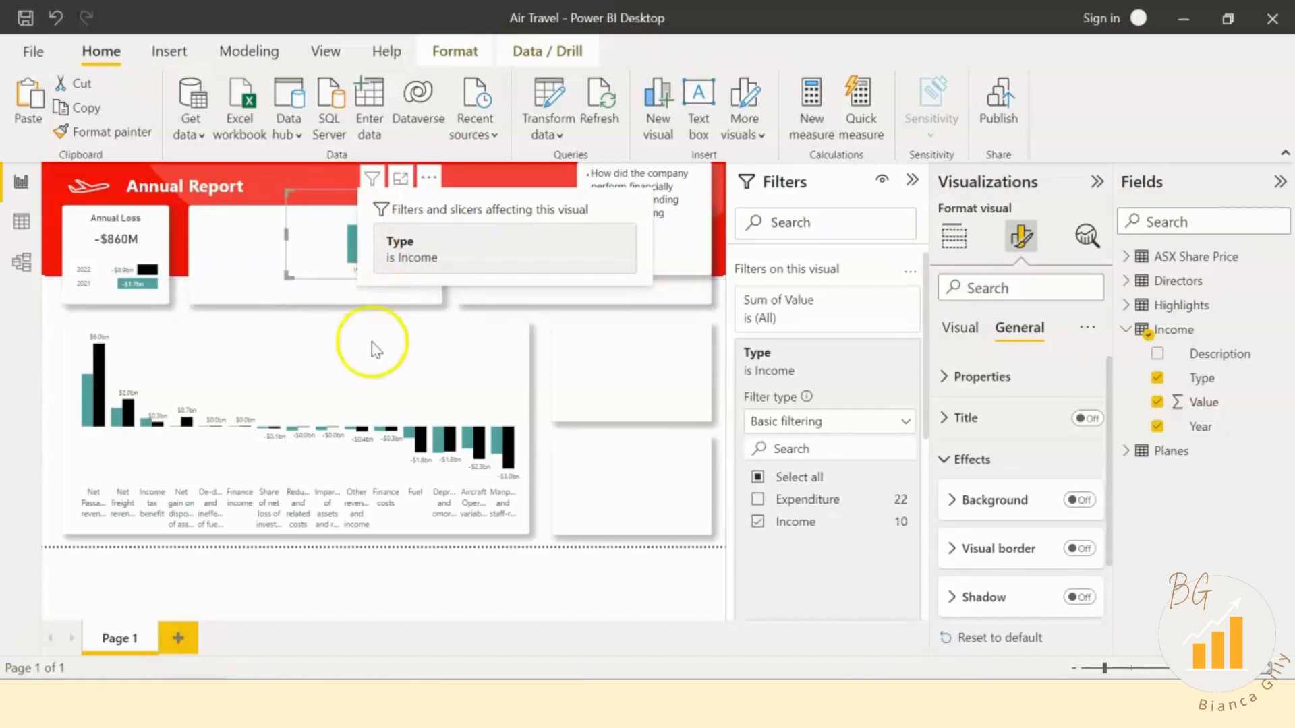
click(300, 258)
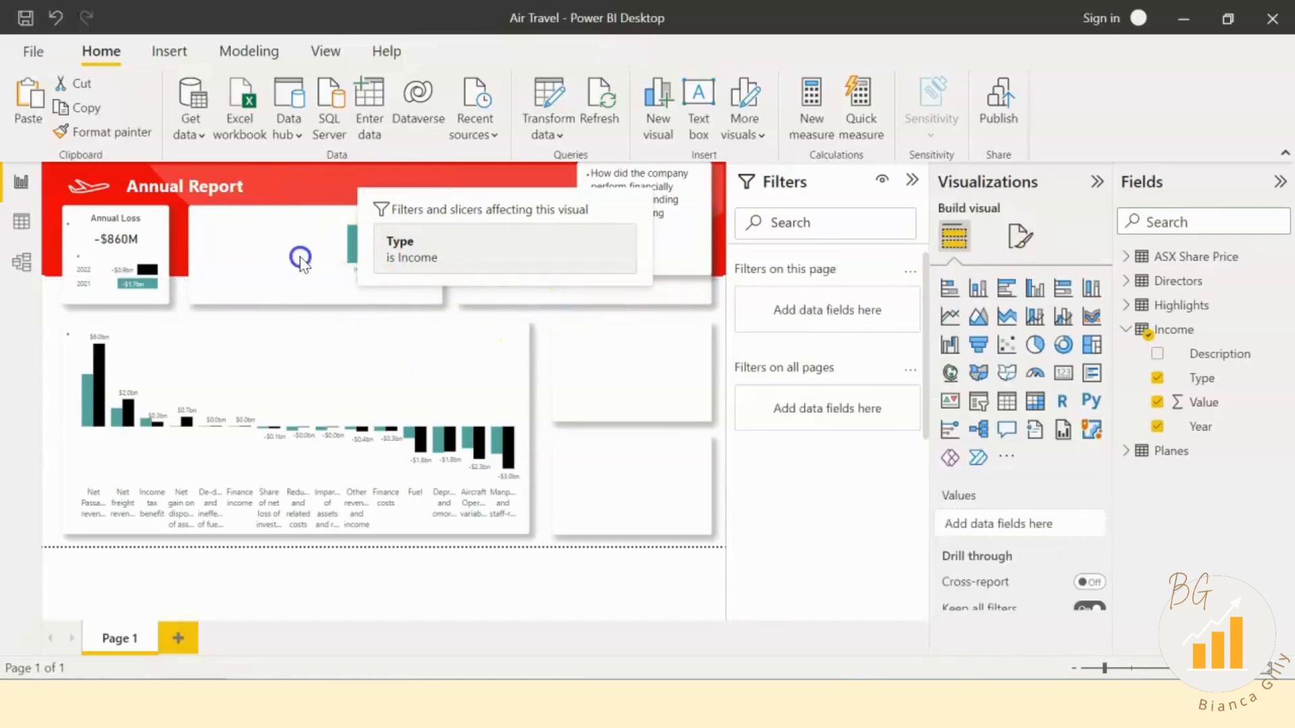
click(300, 267)
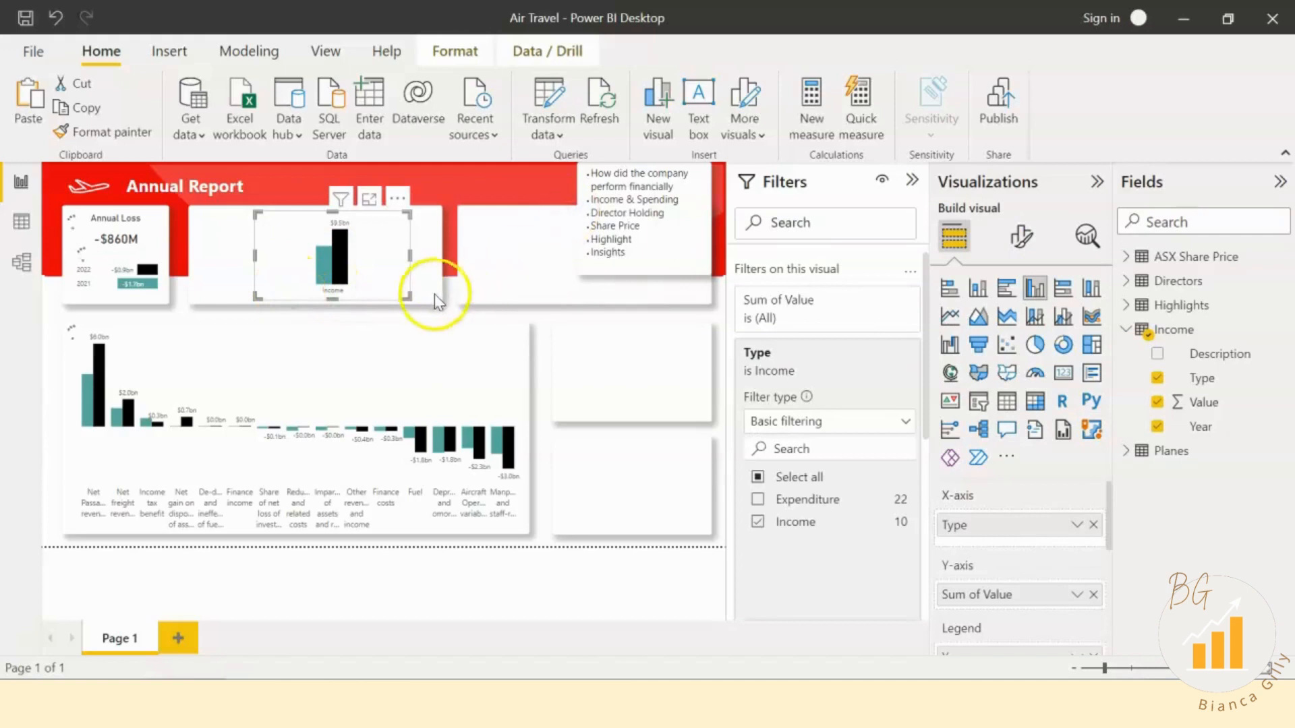
Step: Place a copy of the Income chart slightly to its right in the middle card and filter the copy's Type to Expenditure only
click(306, 227)
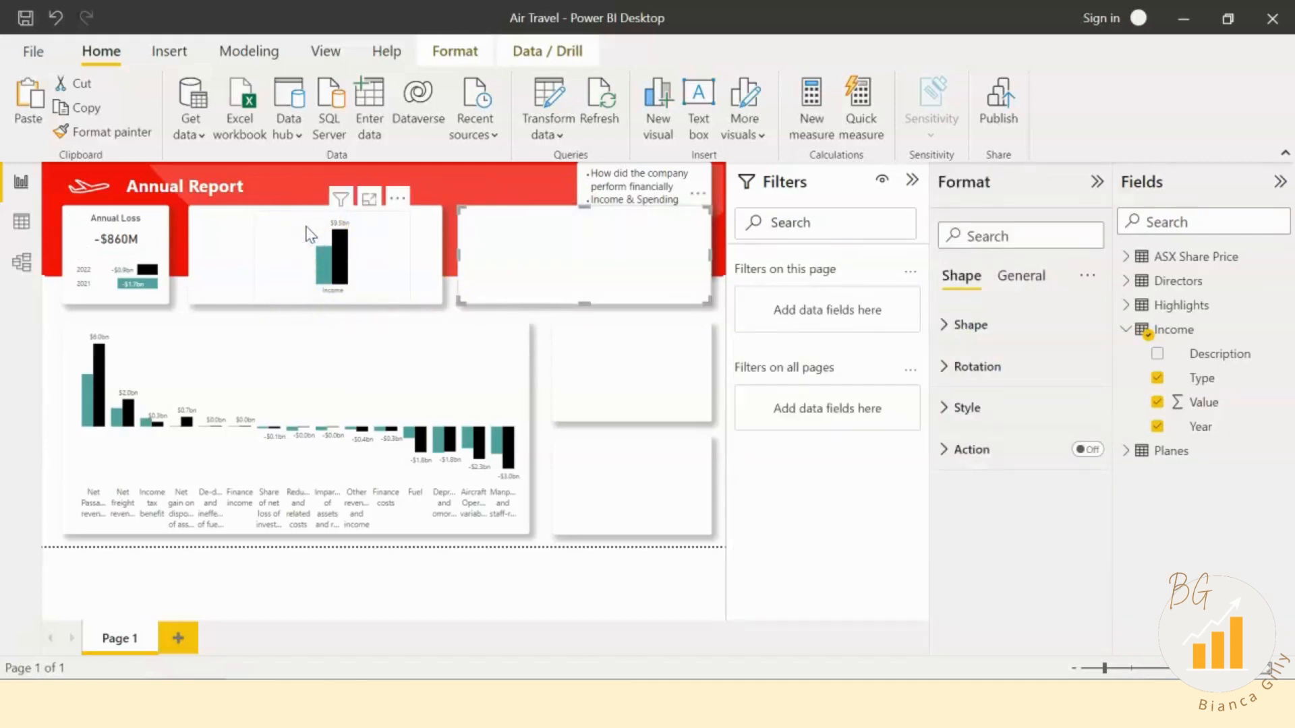
click(320, 234)
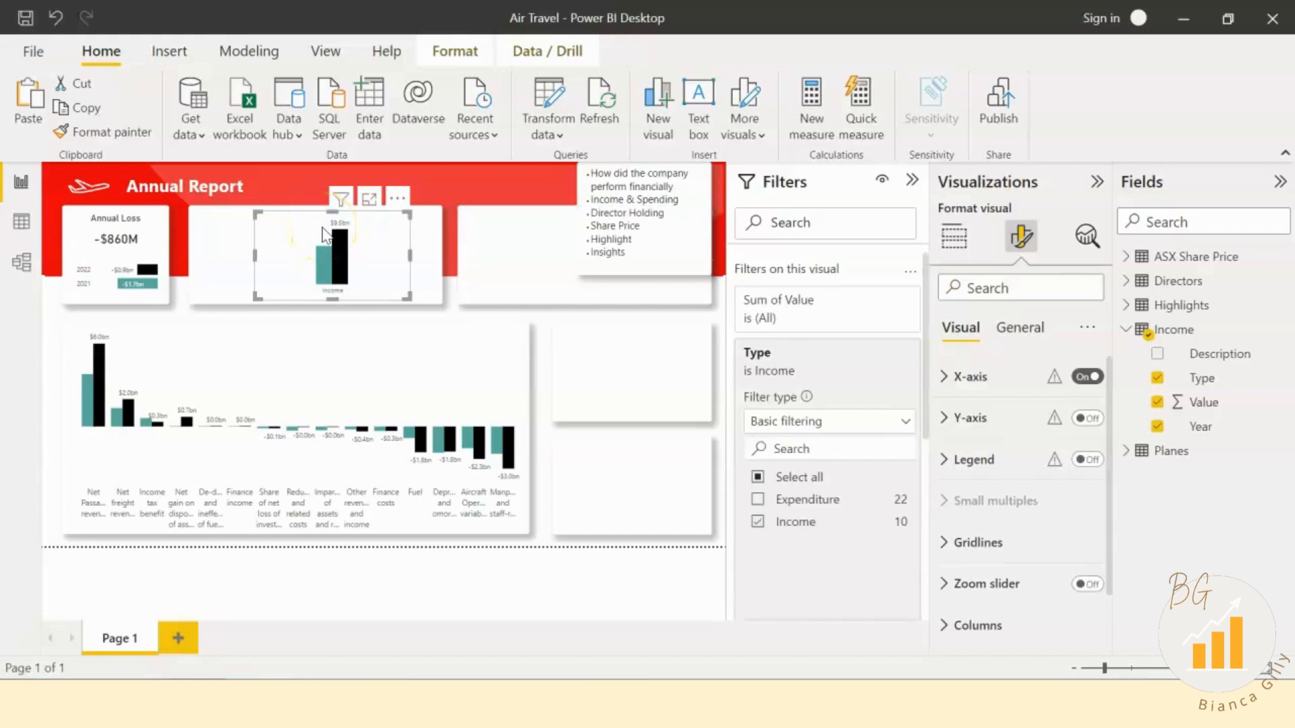
mouse_move(323, 228)
mouse_down()
mouse_move(292, 255)
mouse_move(387, 246)
mouse_move(323, 241)
mouse_move(330, 248)
mouse_up()
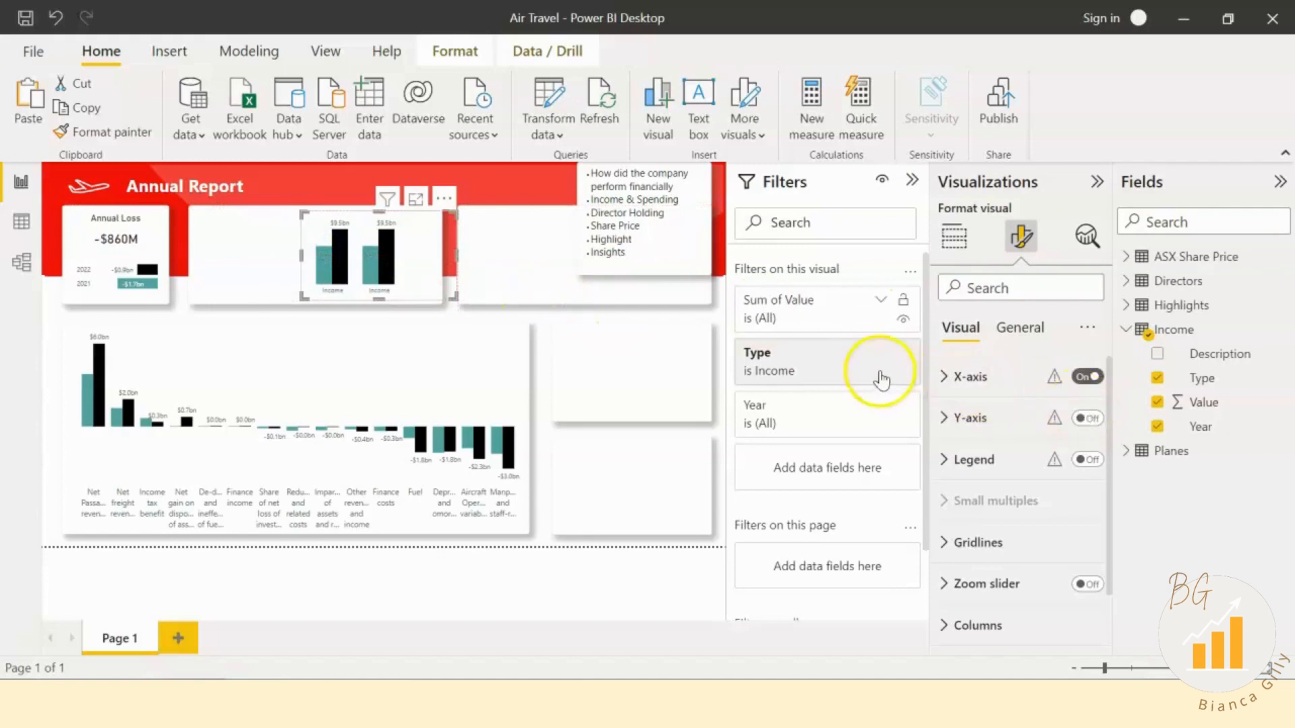
click(828, 364)
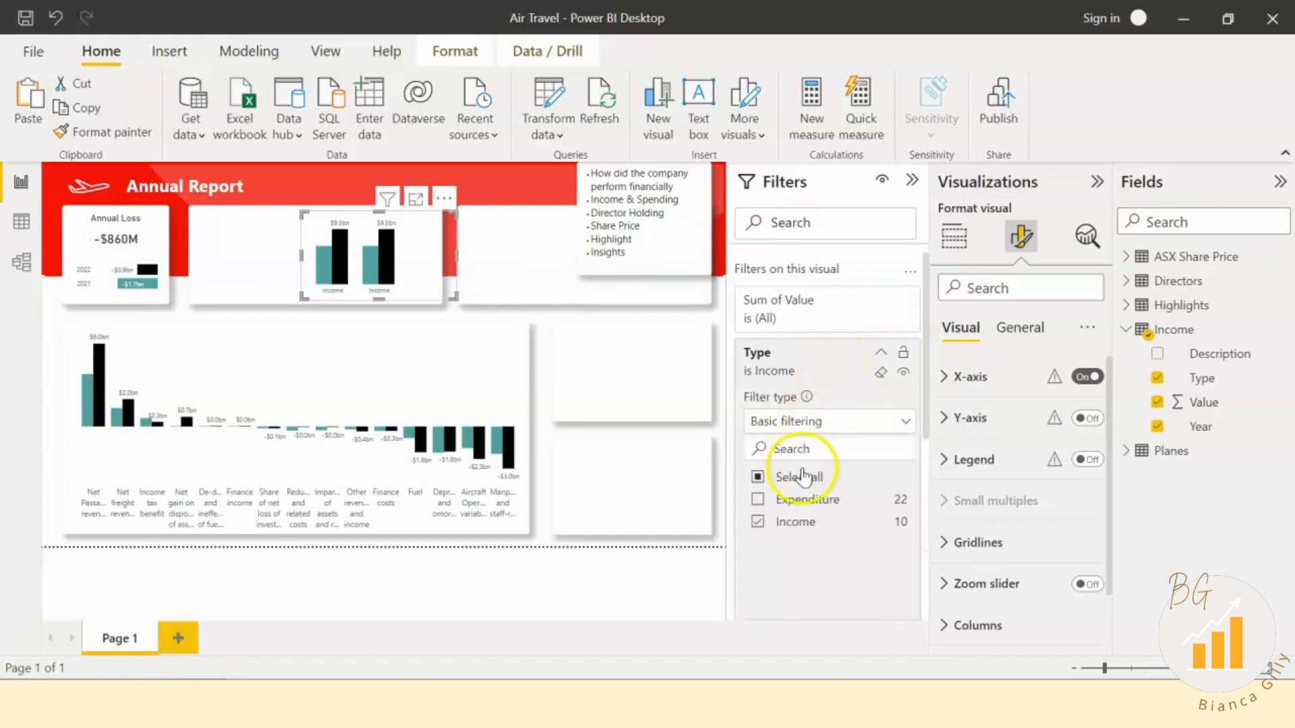
click(757, 499)
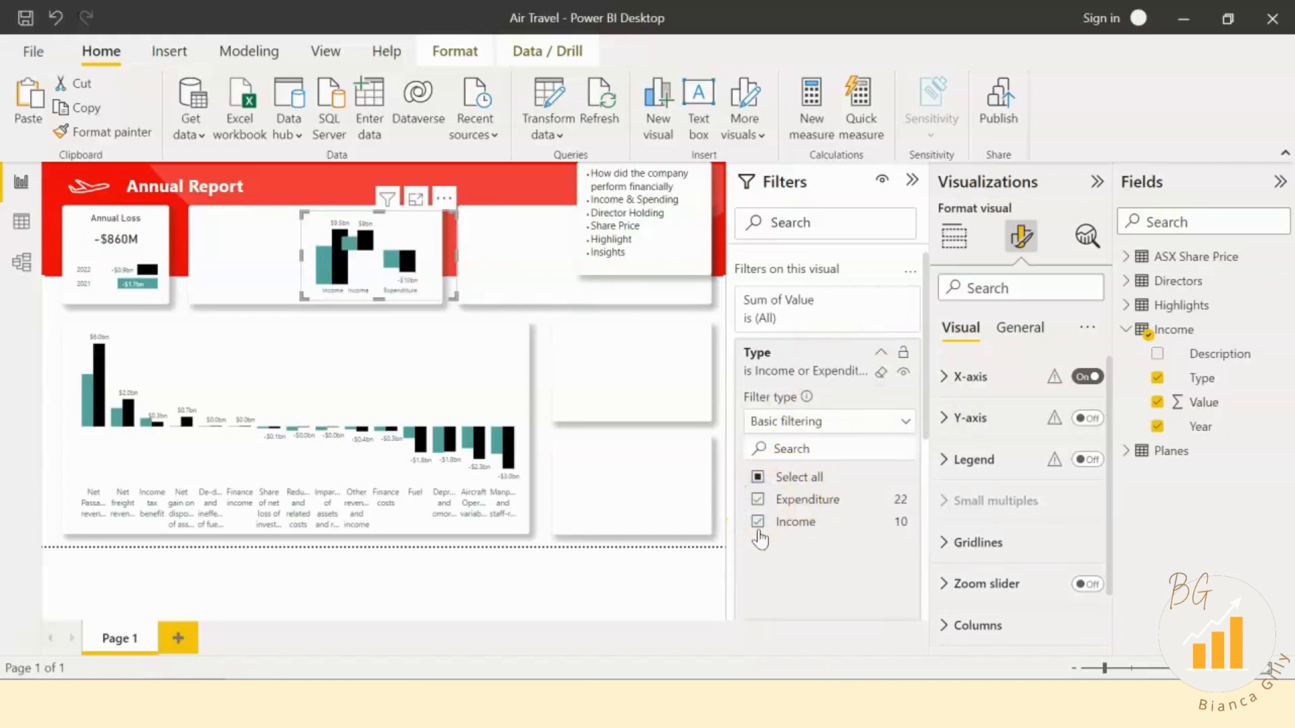
click(757, 522)
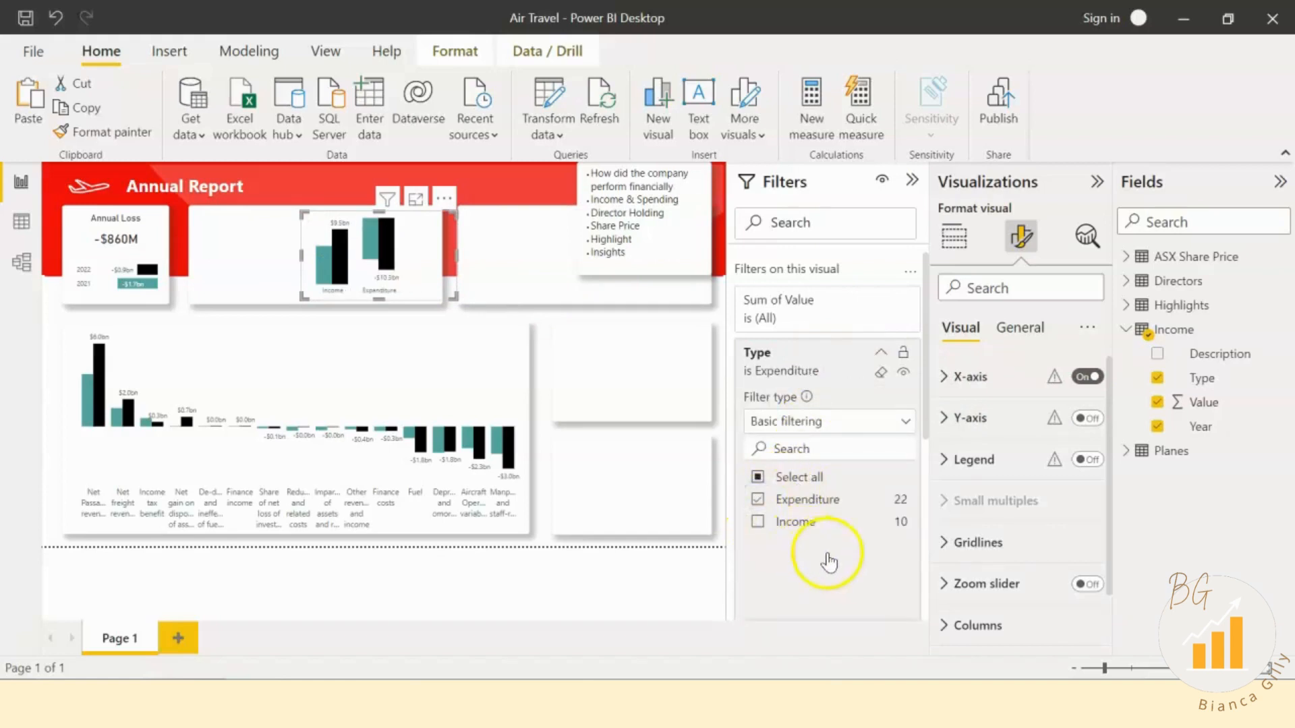
Step: Invert the Y-axis range of the Expenditure chart so its bars point upward
click(1011, 382)
scroll(1017, 450, down, 5)
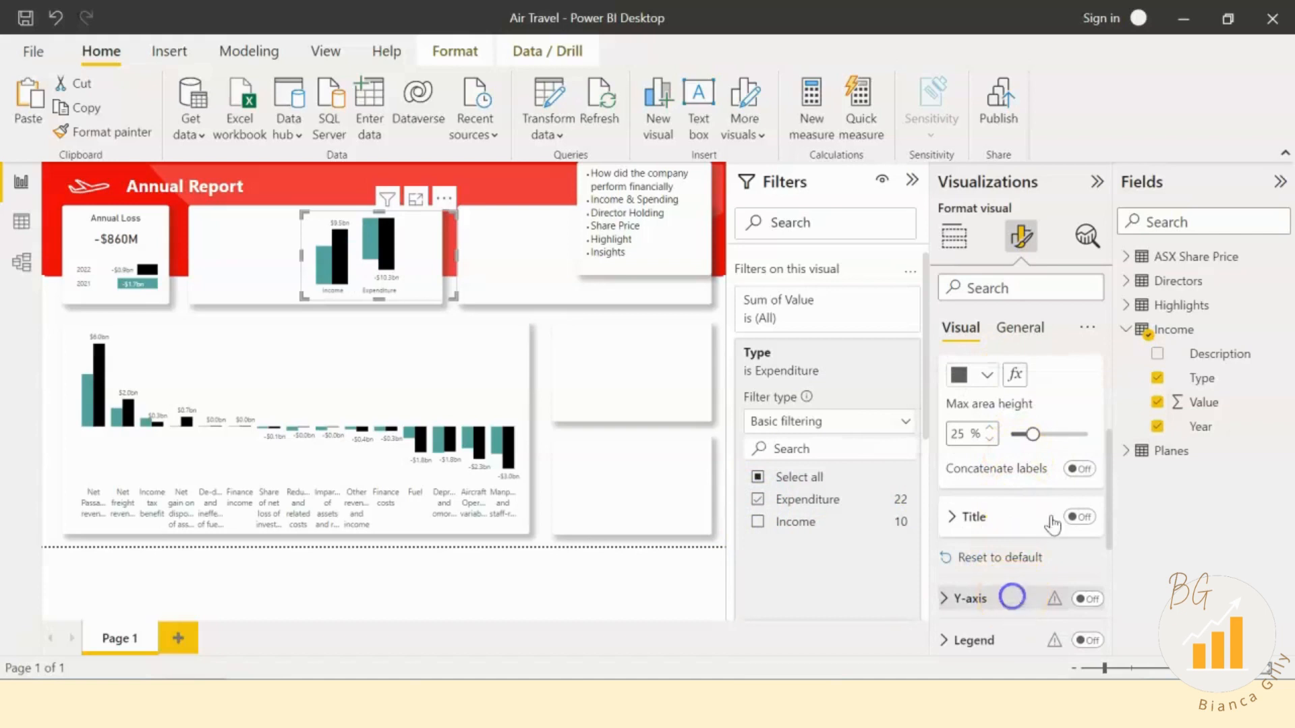
click(1013, 603)
scroll(1064, 499, down, 4)
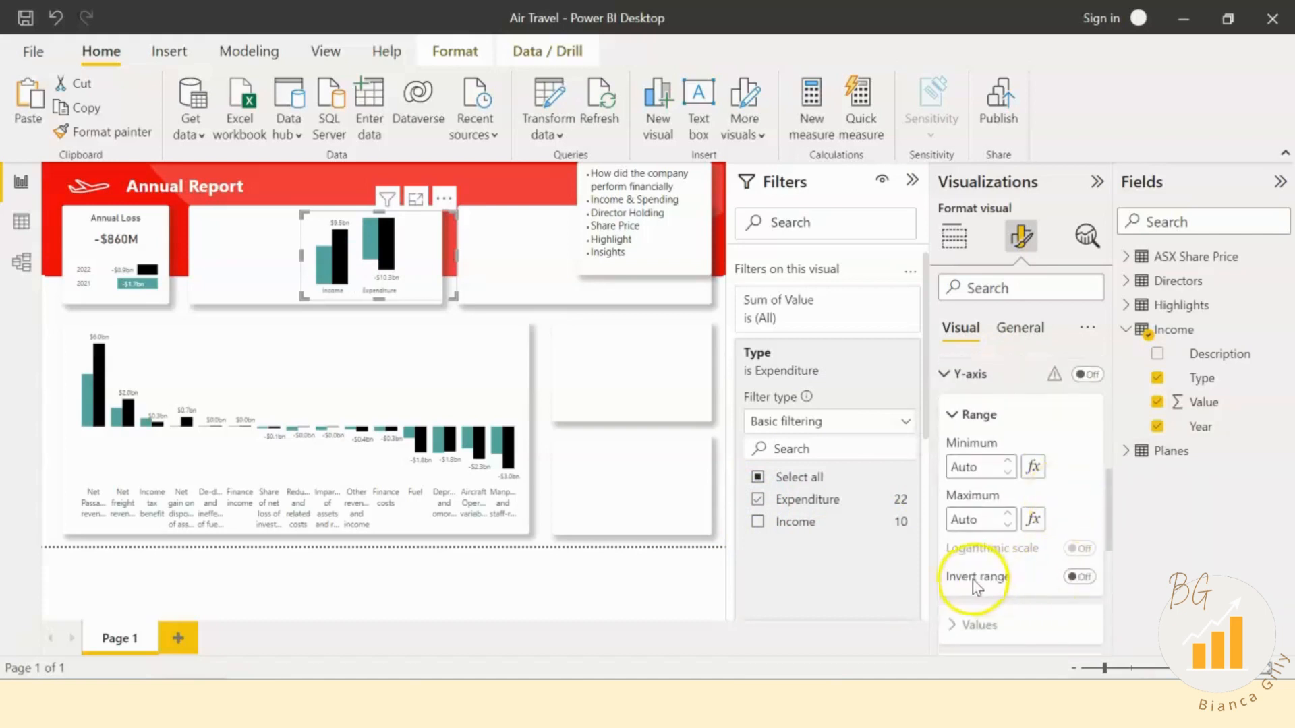
scroll(988, 584, up, 1)
scroll(987, 584, down, 1)
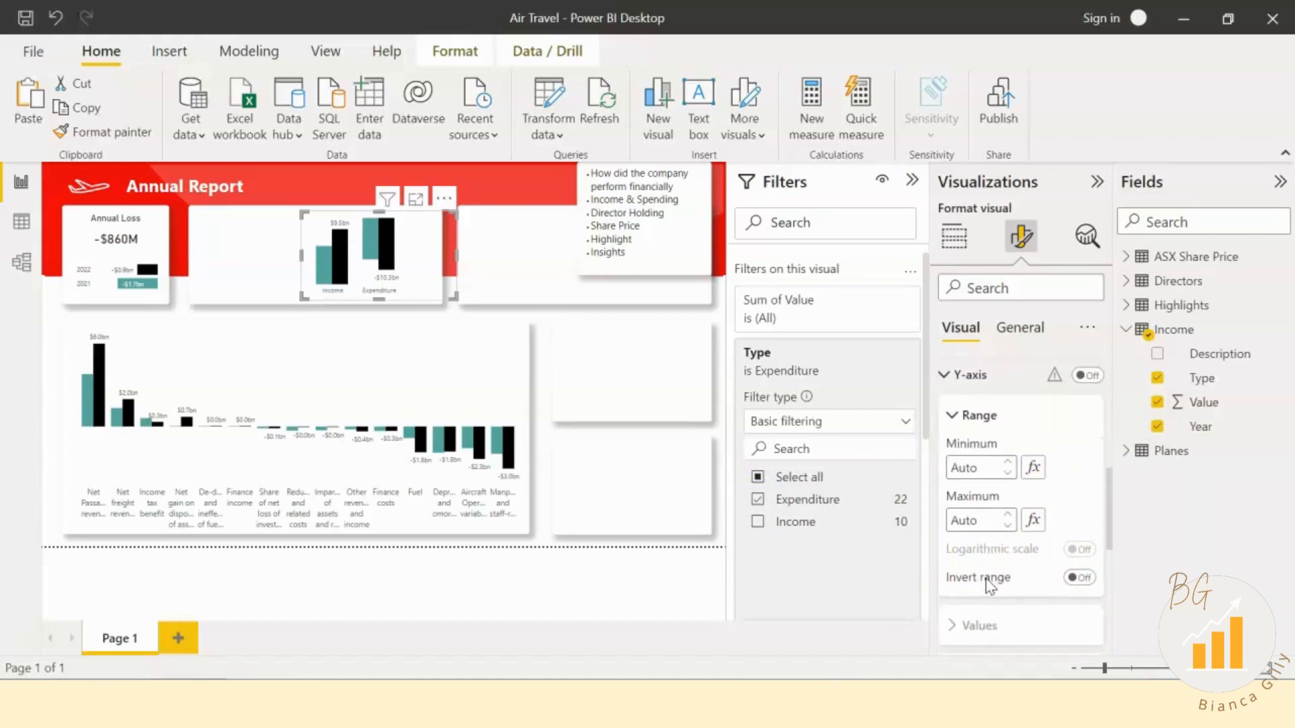
click(1089, 579)
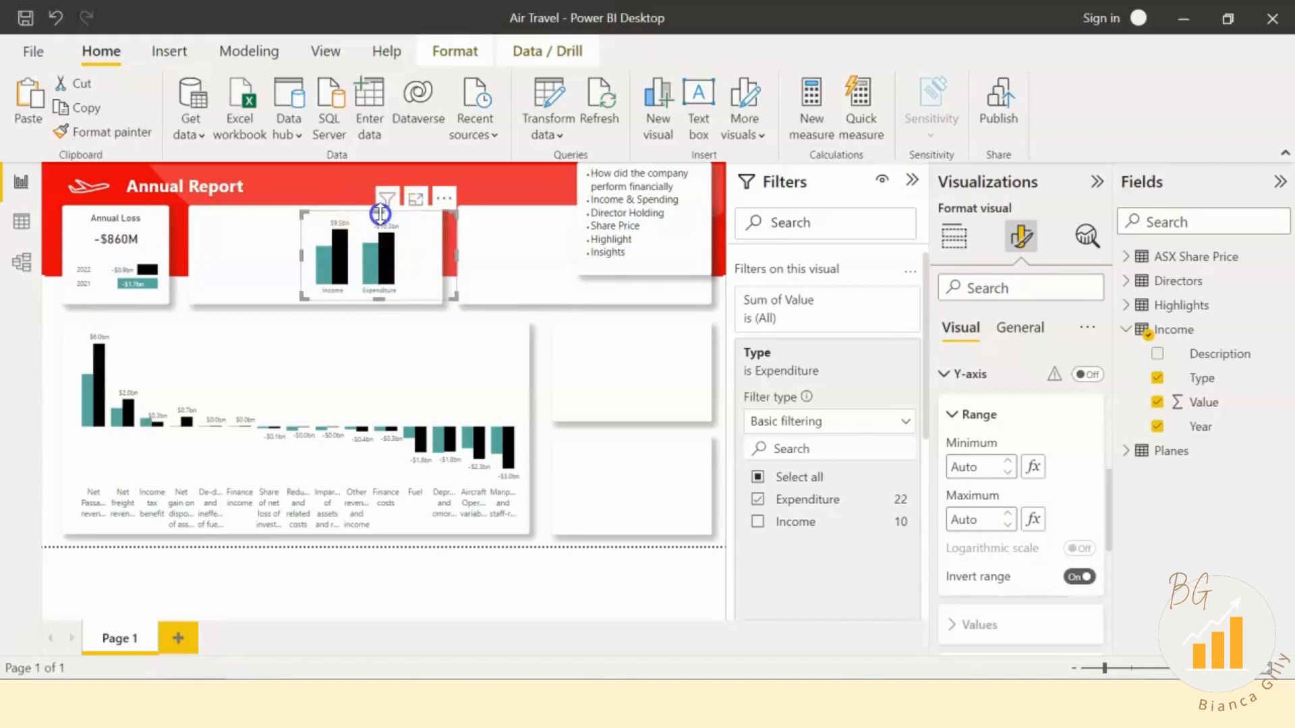
Step: Adjust the upper edges of the Expenditure and Income charts so the Income bars stand slightly lower than the Expenditure bars
drag(380, 211, 378, 203)
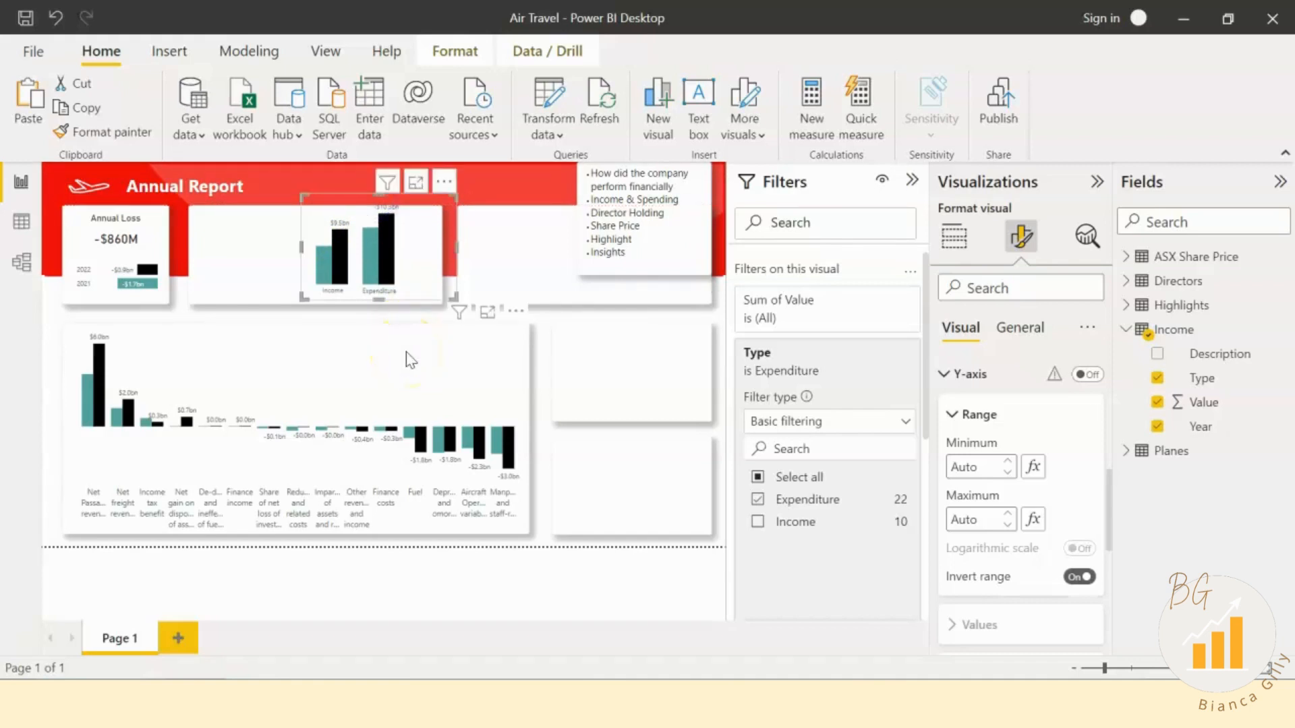
click(367, 205)
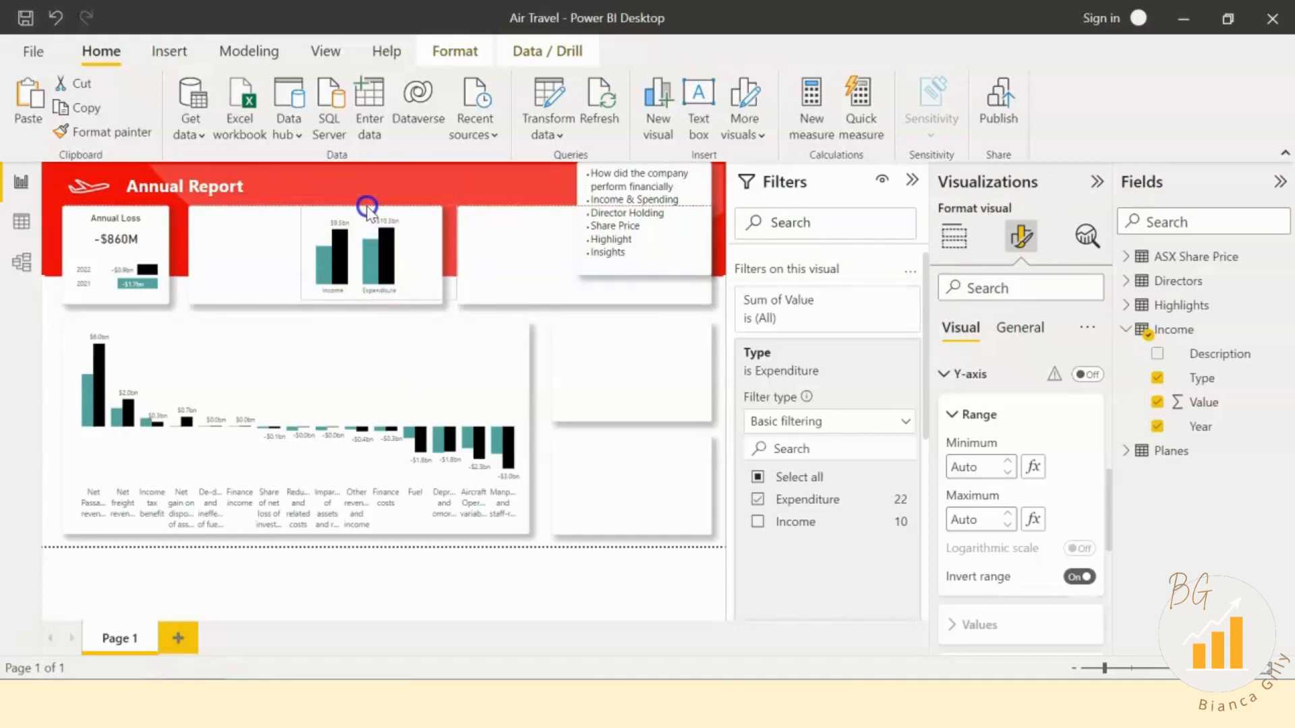
click(283, 279)
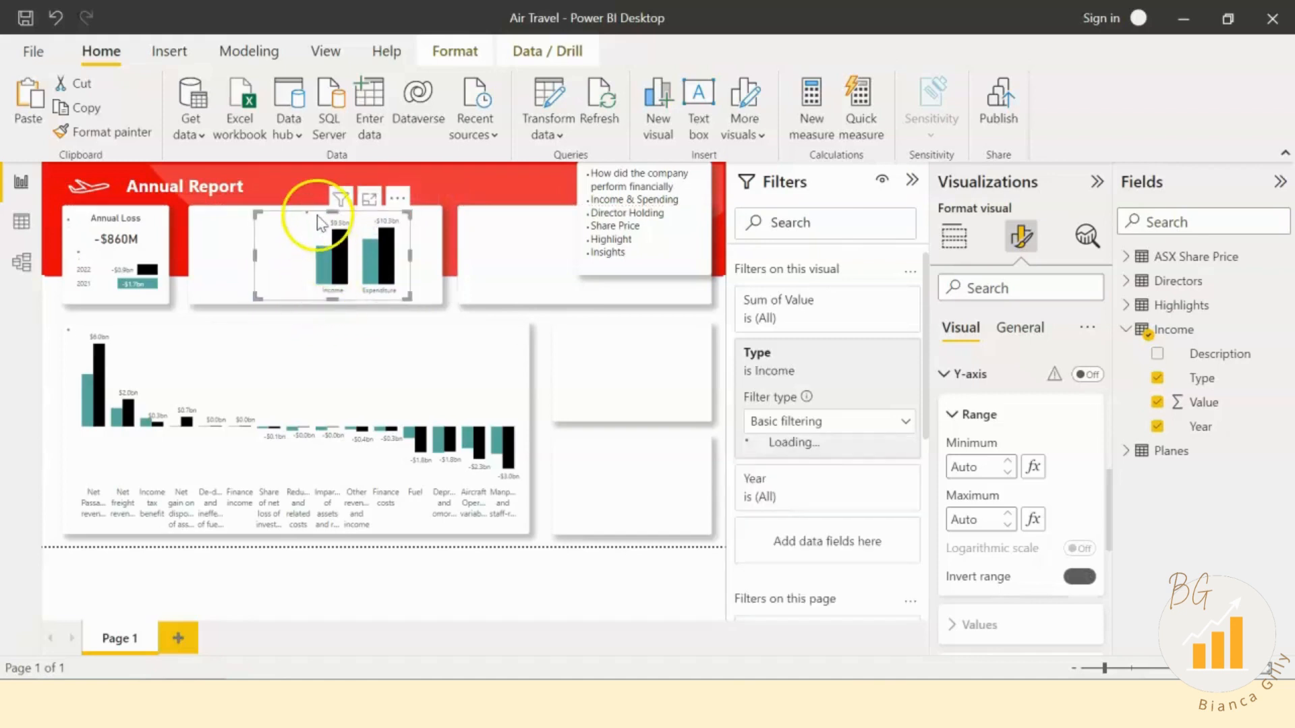
drag(332, 211, 325, 223)
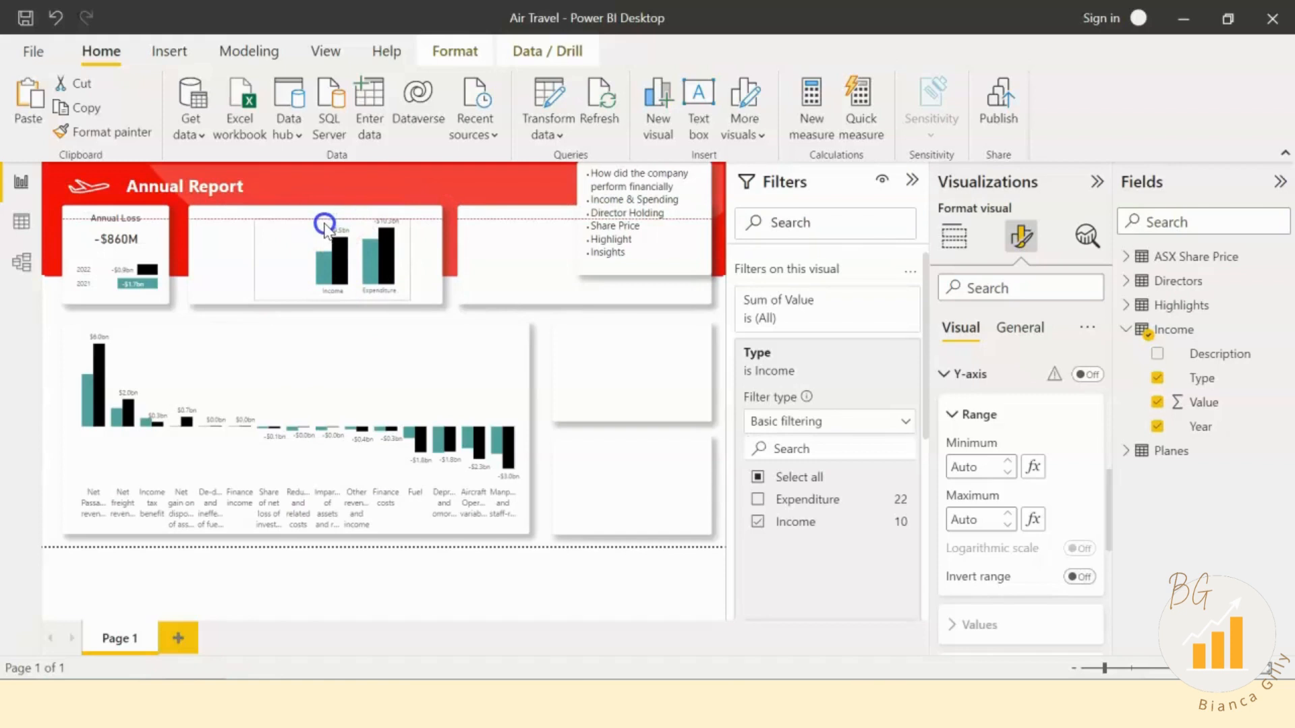
click(386, 362)
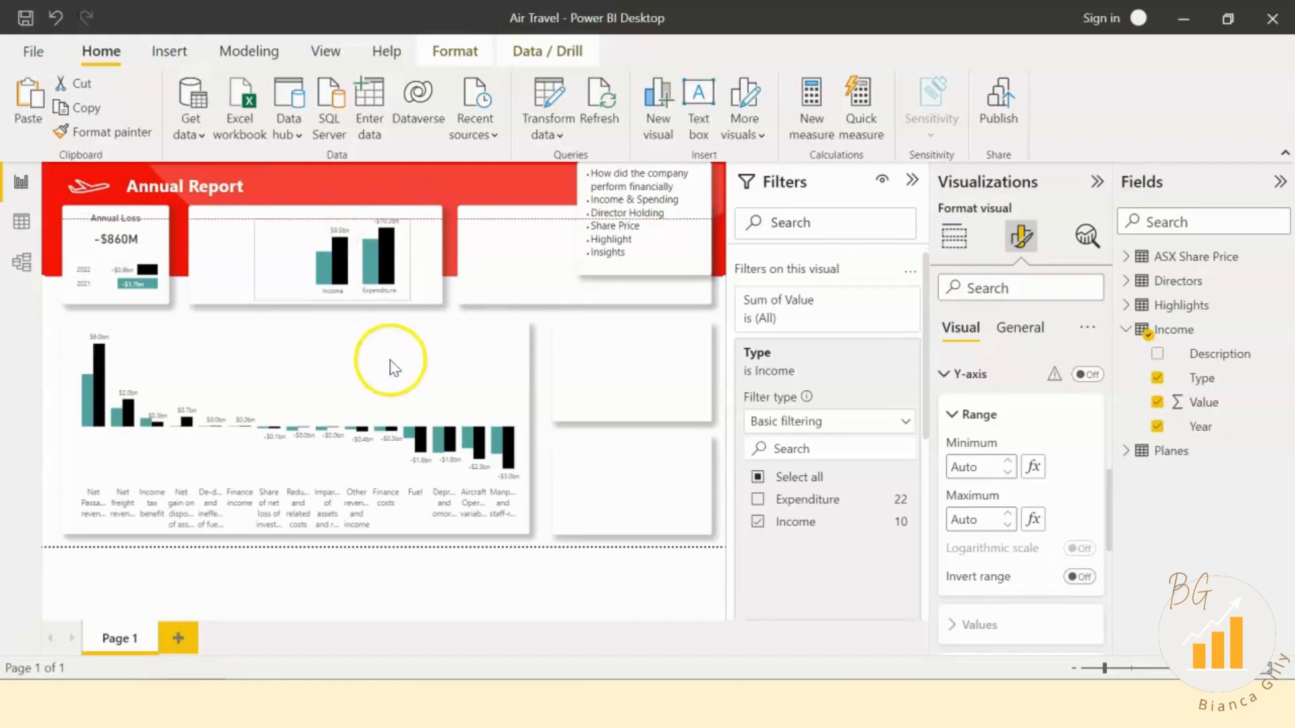
Step: Move the Expenditure chart below the middle card and back beside the Income bars
click(316, 229)
drag(250, 229, 323, 328)
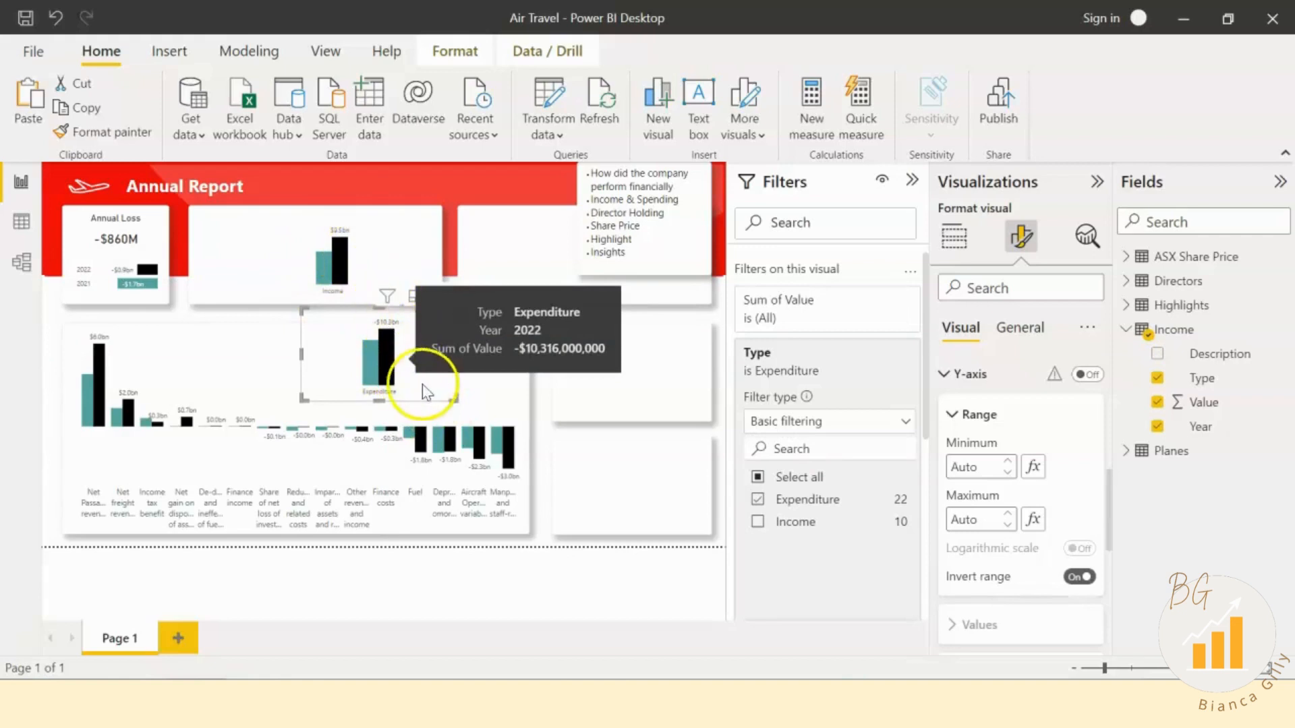
drag(419, 376, 423, 283)
Step: Set the Income chart's height to 160 and nudge the chart to line up with the Expenditure chart
click(280, 251)
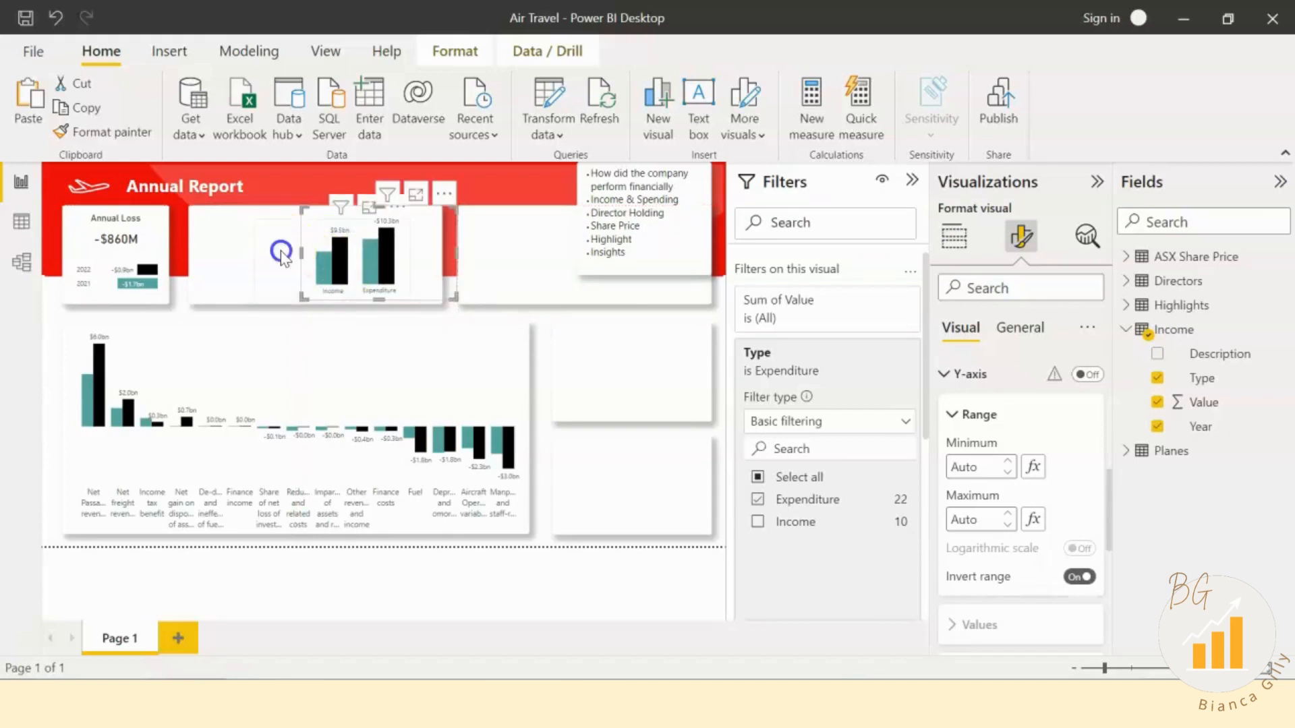
click(282, 285)
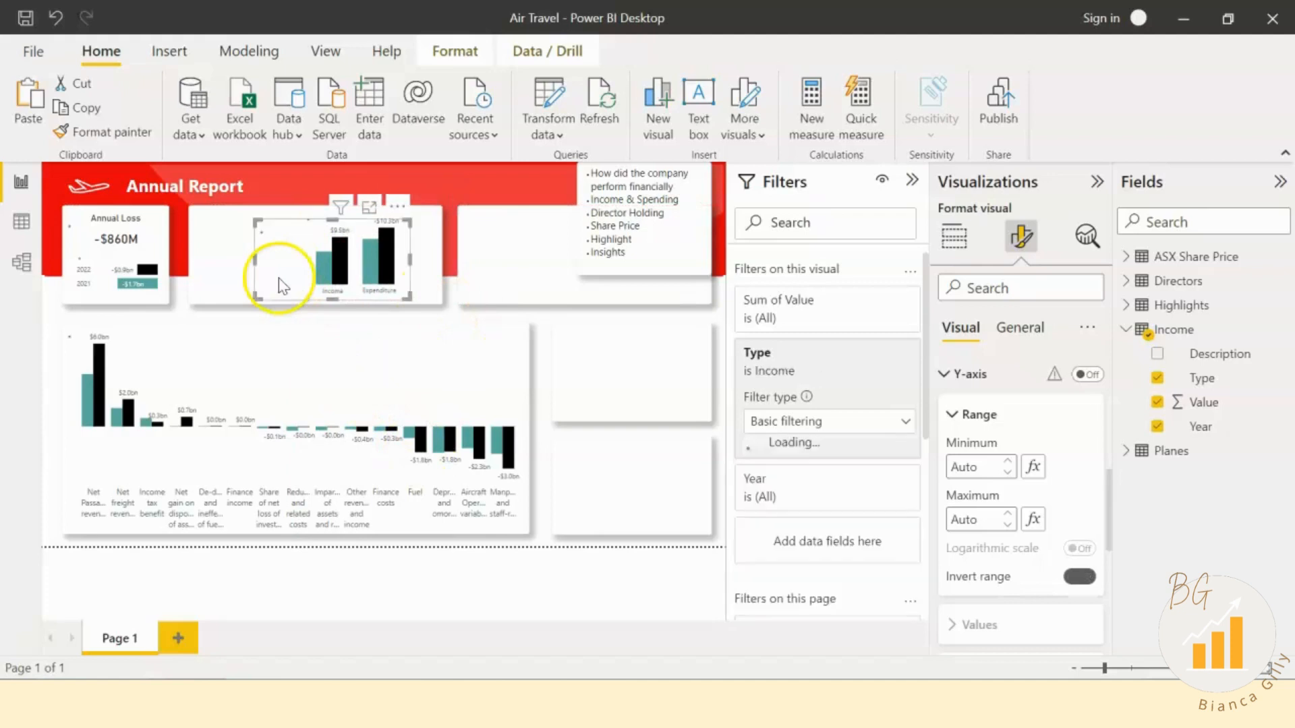
click(1009, 330)
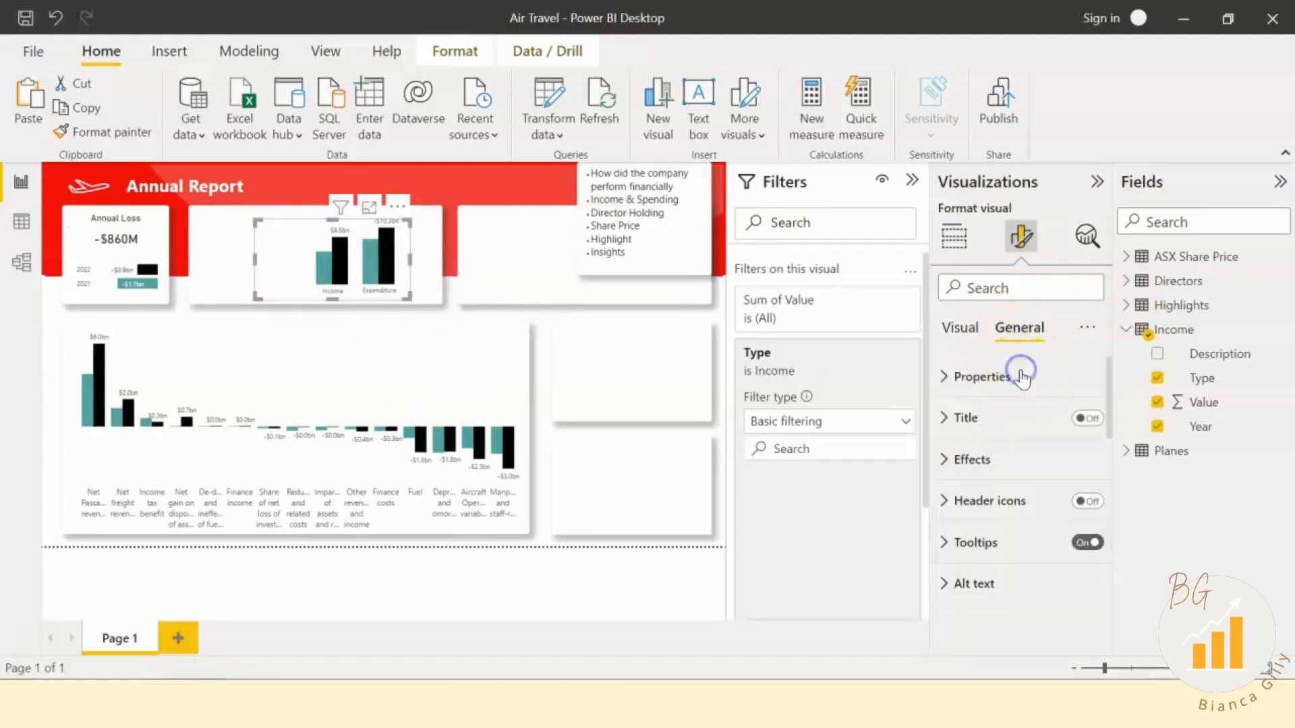
click(1026, 375)
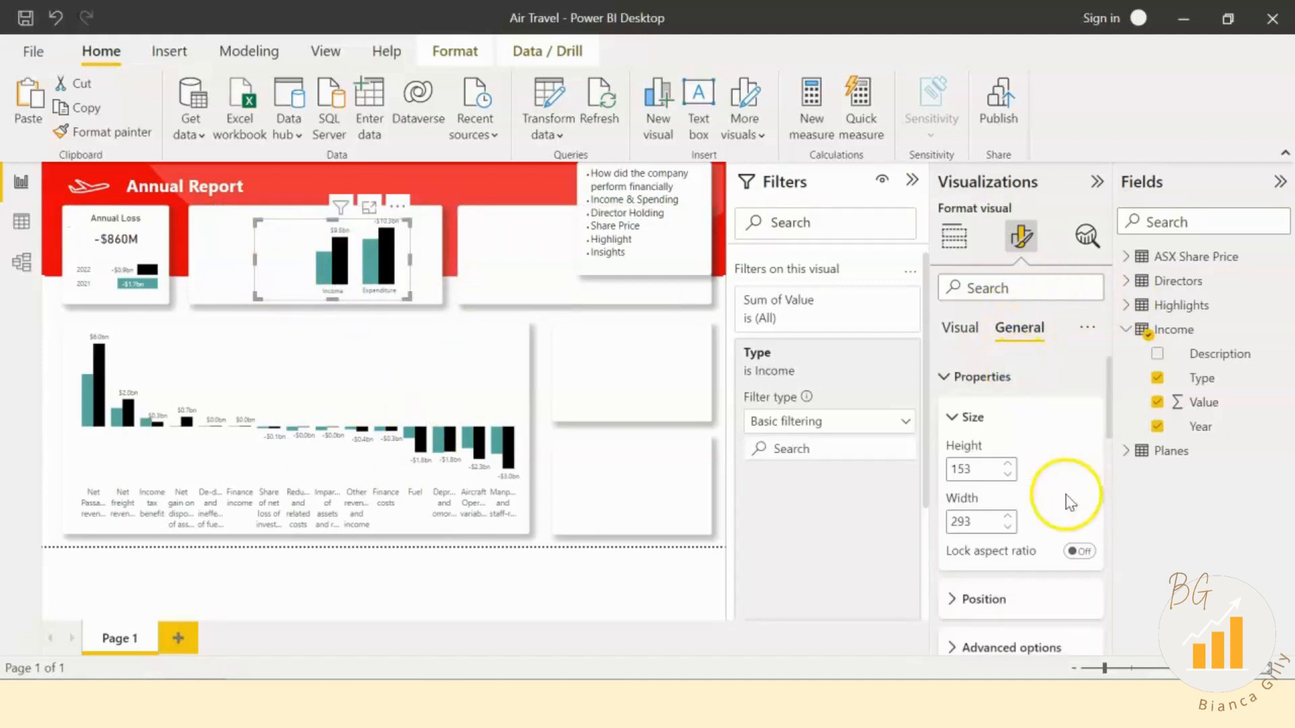
click(957, 467)
double_click(956, 467)
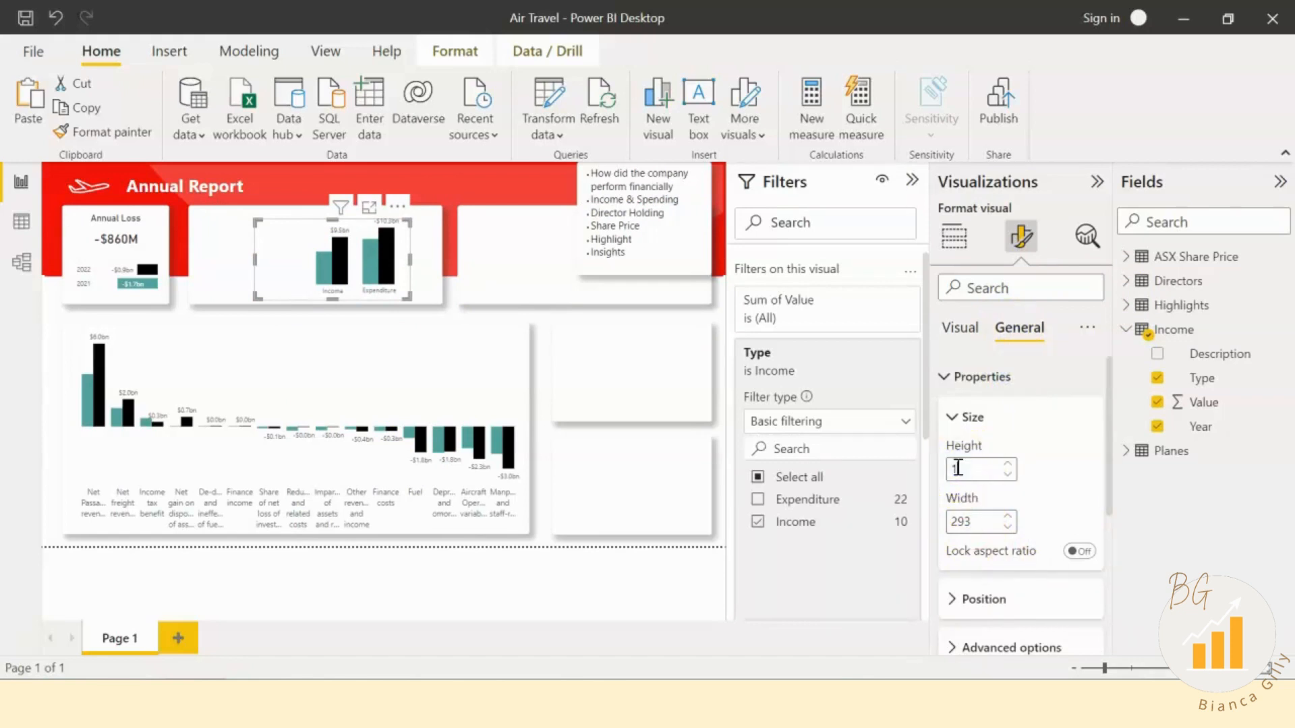
text(160)
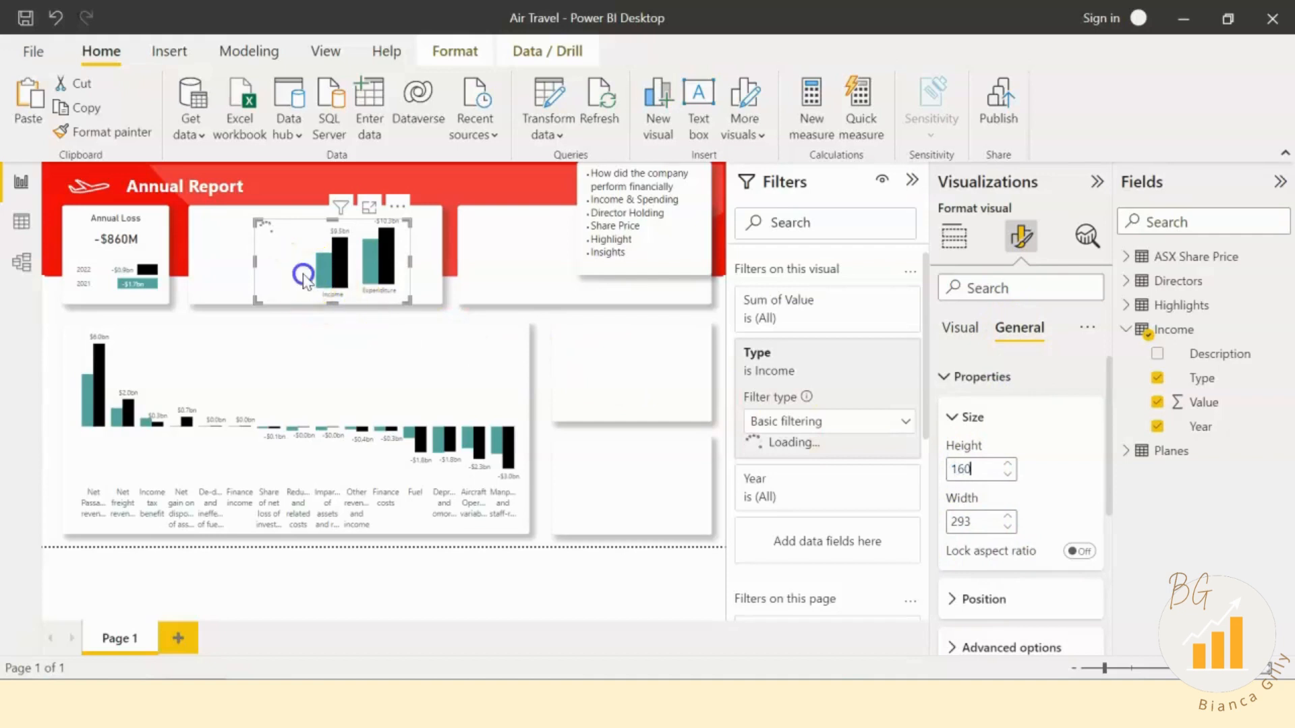
drag(304, 273, 306, 277)
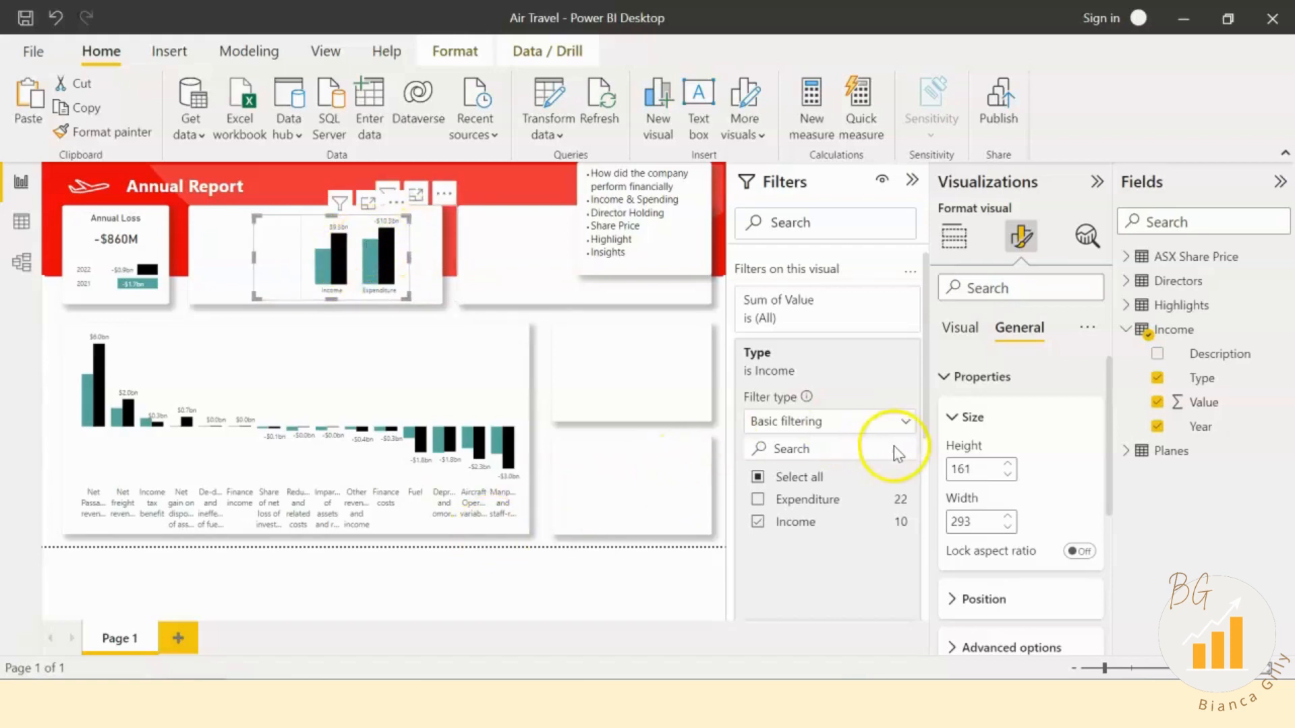
Step: Set the Expenditure chart's height to 182
click(442, 260)
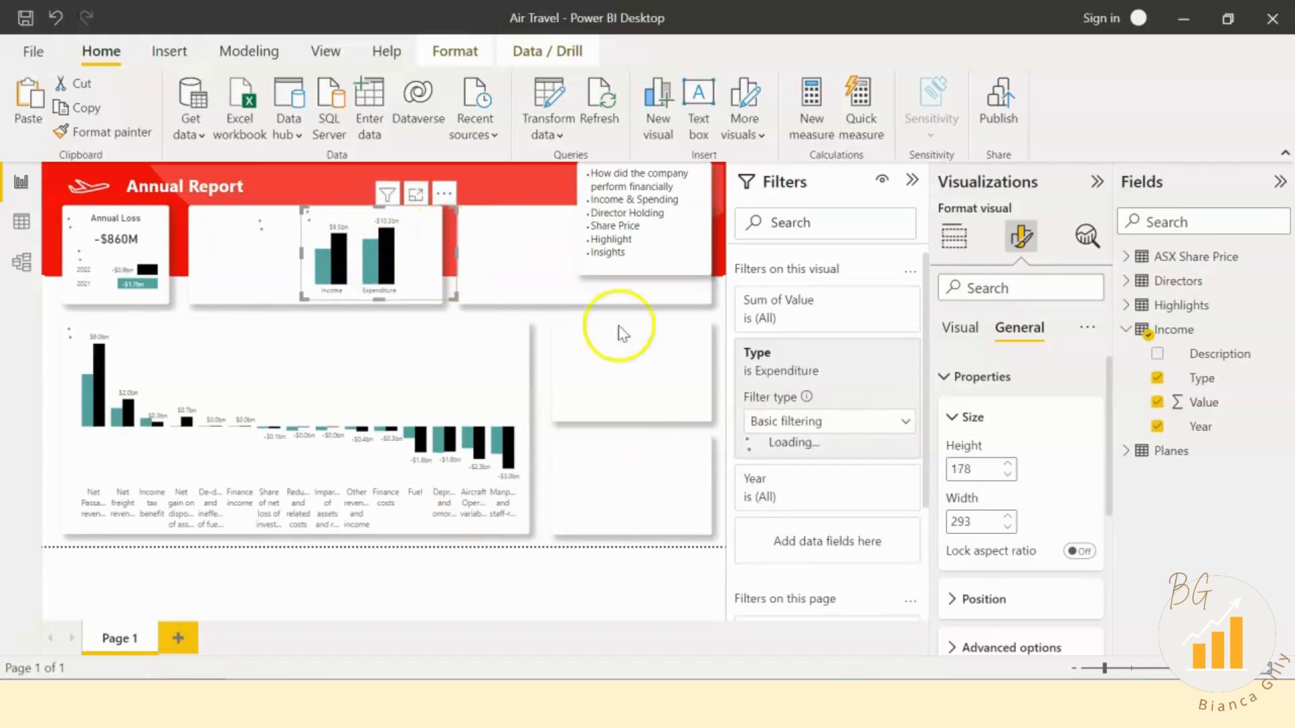
click(1009, 464)
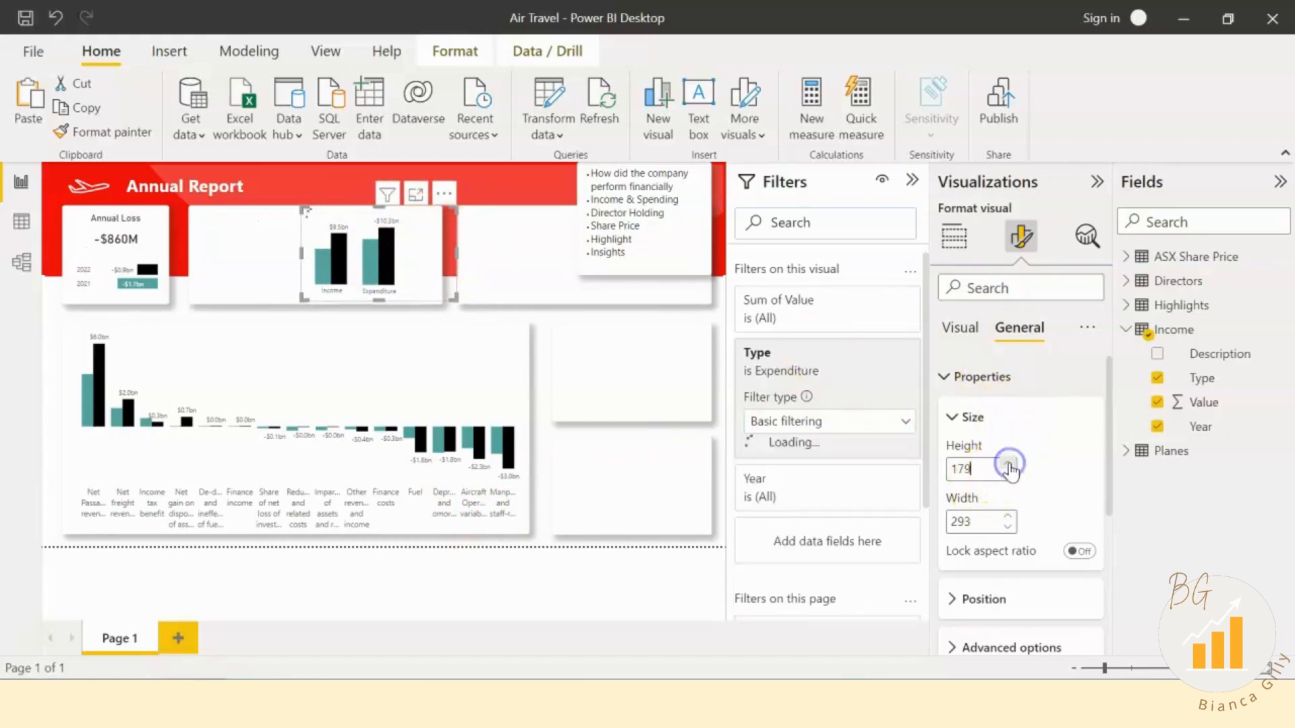
click(1009, 464)
double_click(1008, 464)
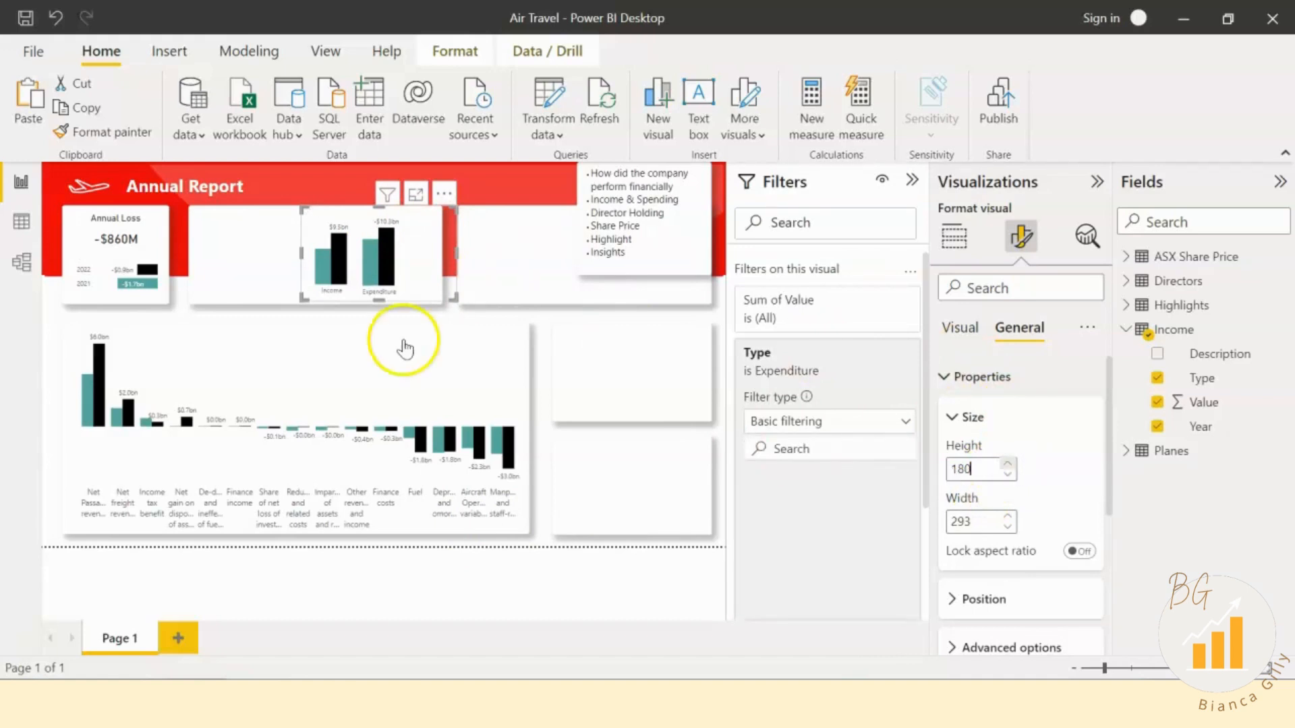
mouse_move(445, 269)
mouse_down()
mouse_move(443, 257)
mouse_move(443, 269)
mouse_up()
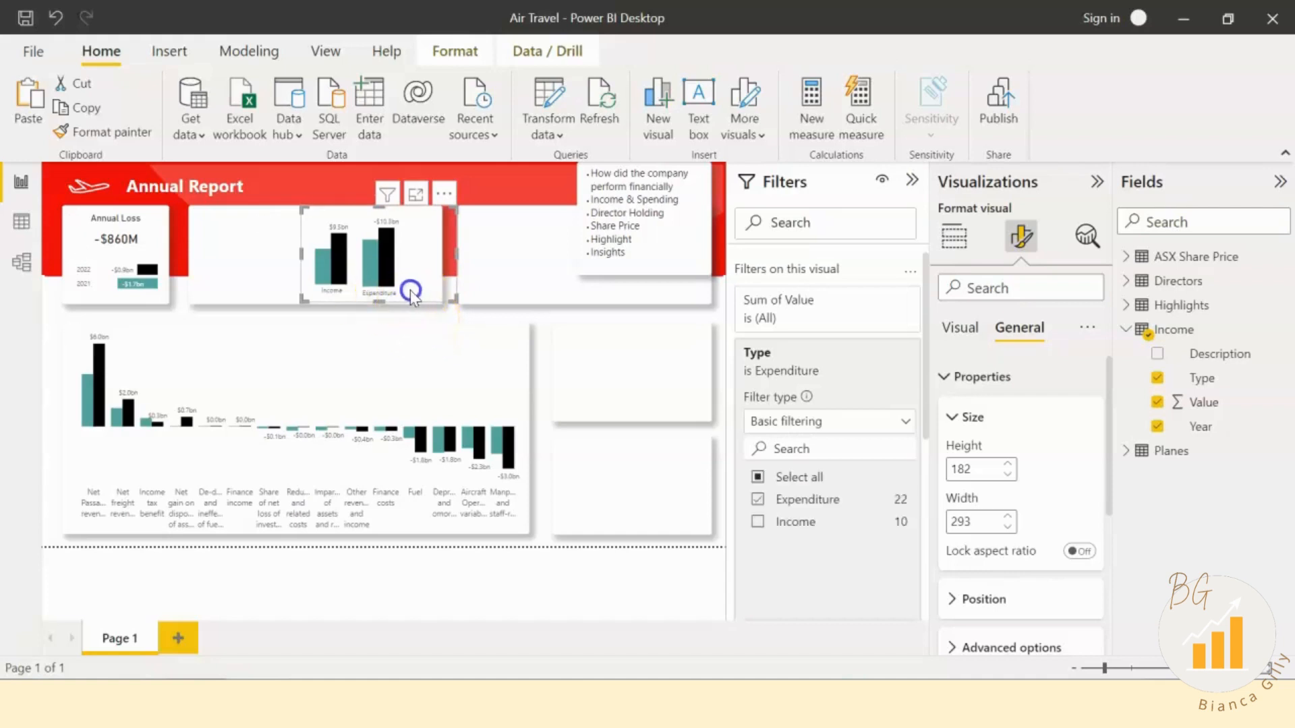
Step: Shift the Expenditure chart slightly right within the middle card and move the Income chart right to sit beside its bars
mouse_move(411, 296)
mouse_down()
mouse_move(417, 276)
mouse_move(425, 294)
mouse_up()
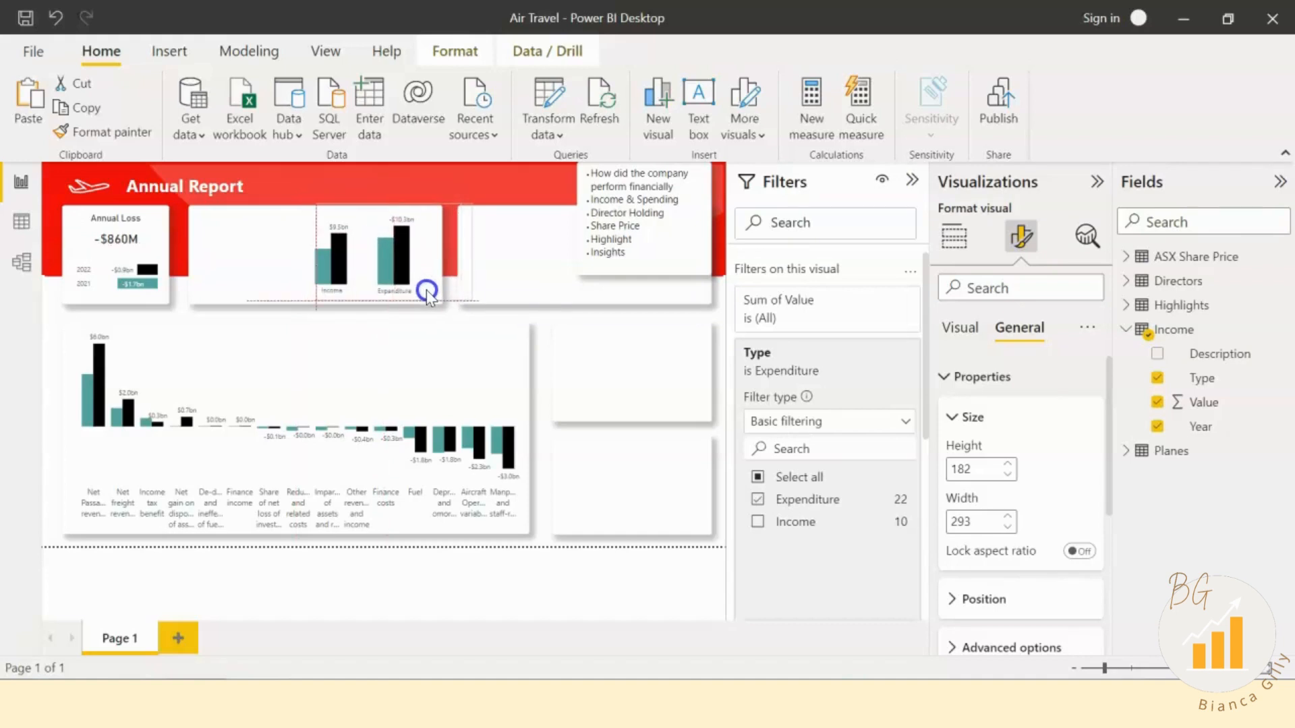
drag(427, 290, 426, 291)
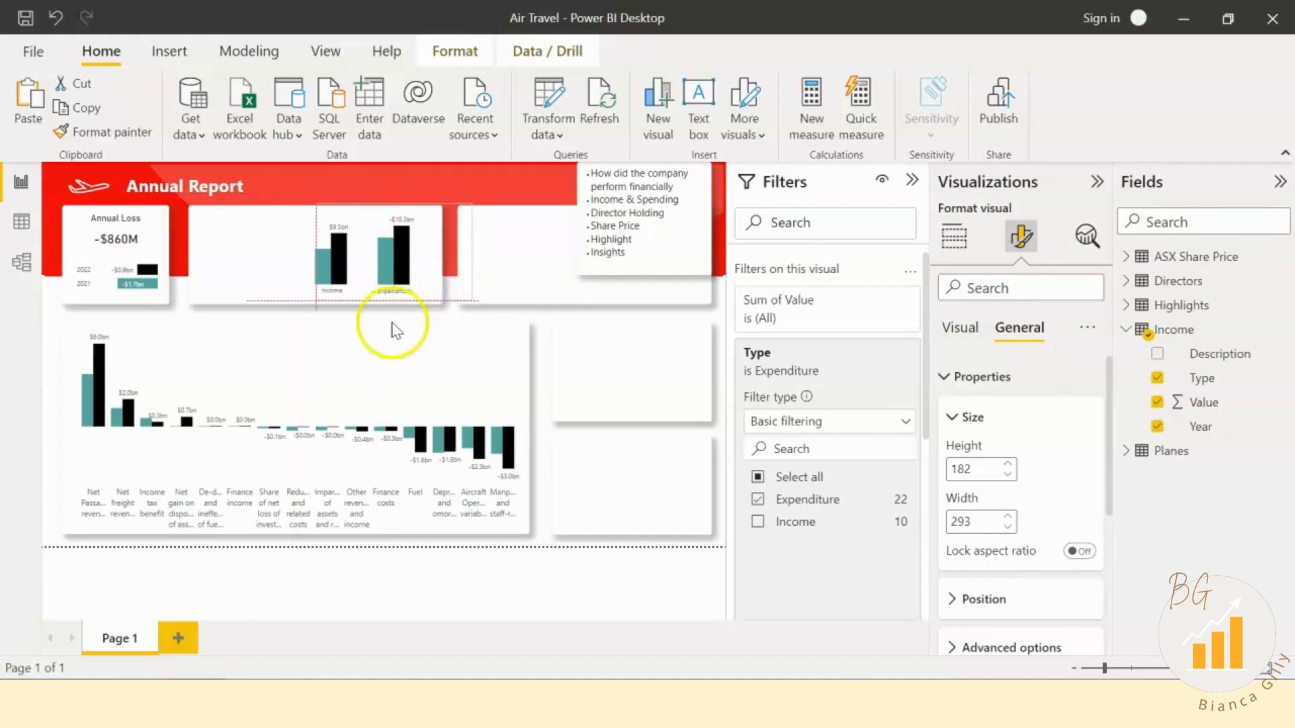
click(290, 255)
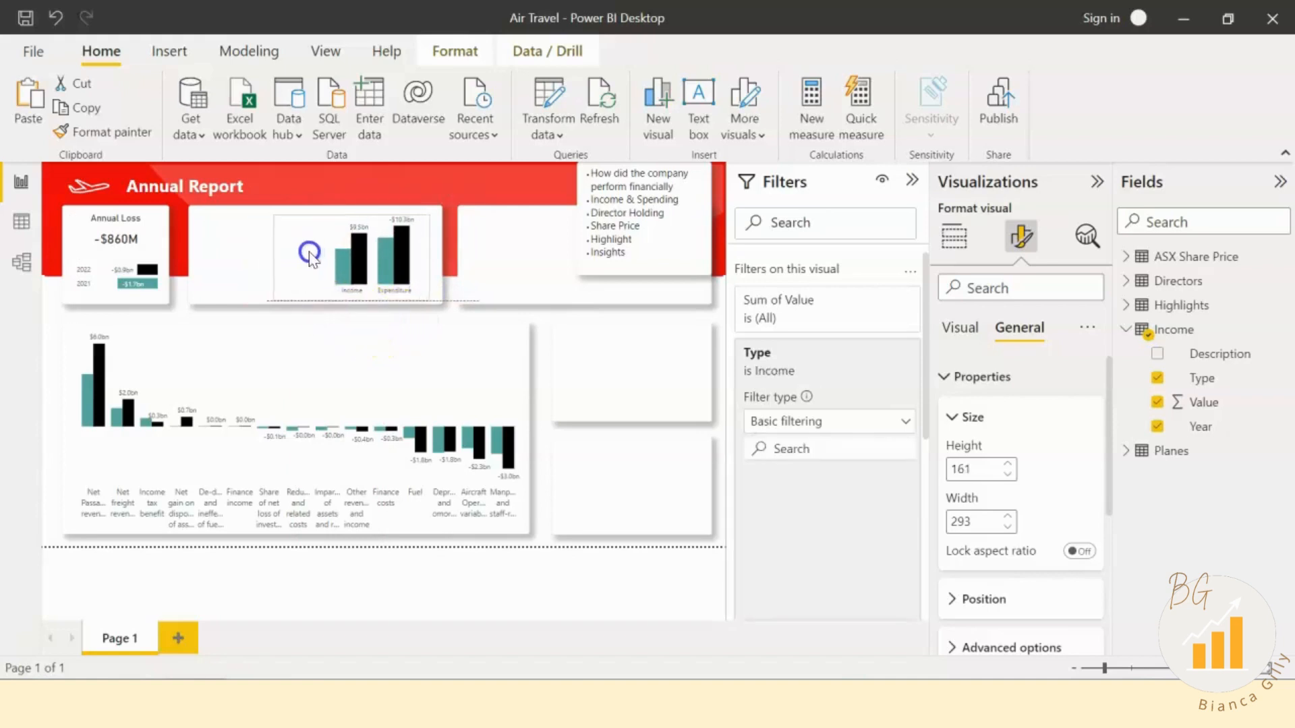
click(306, 257)
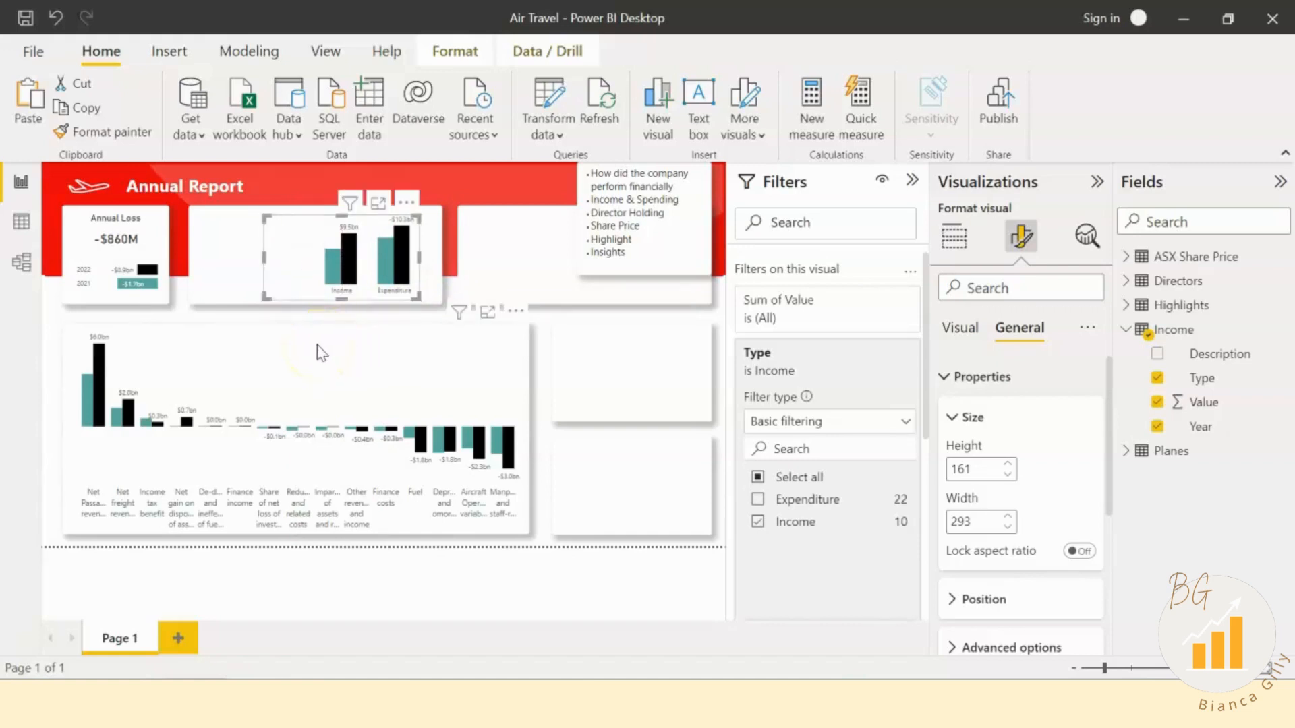
click(246, 315)
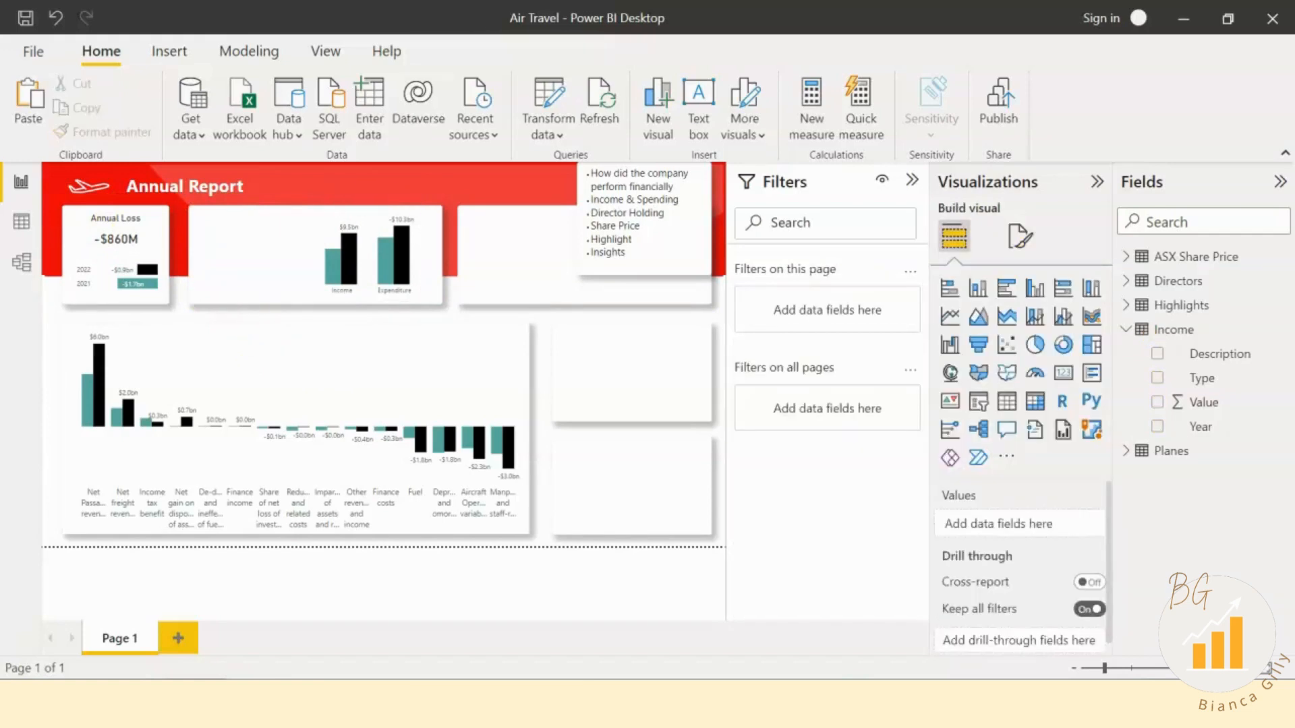
click(335, 272)
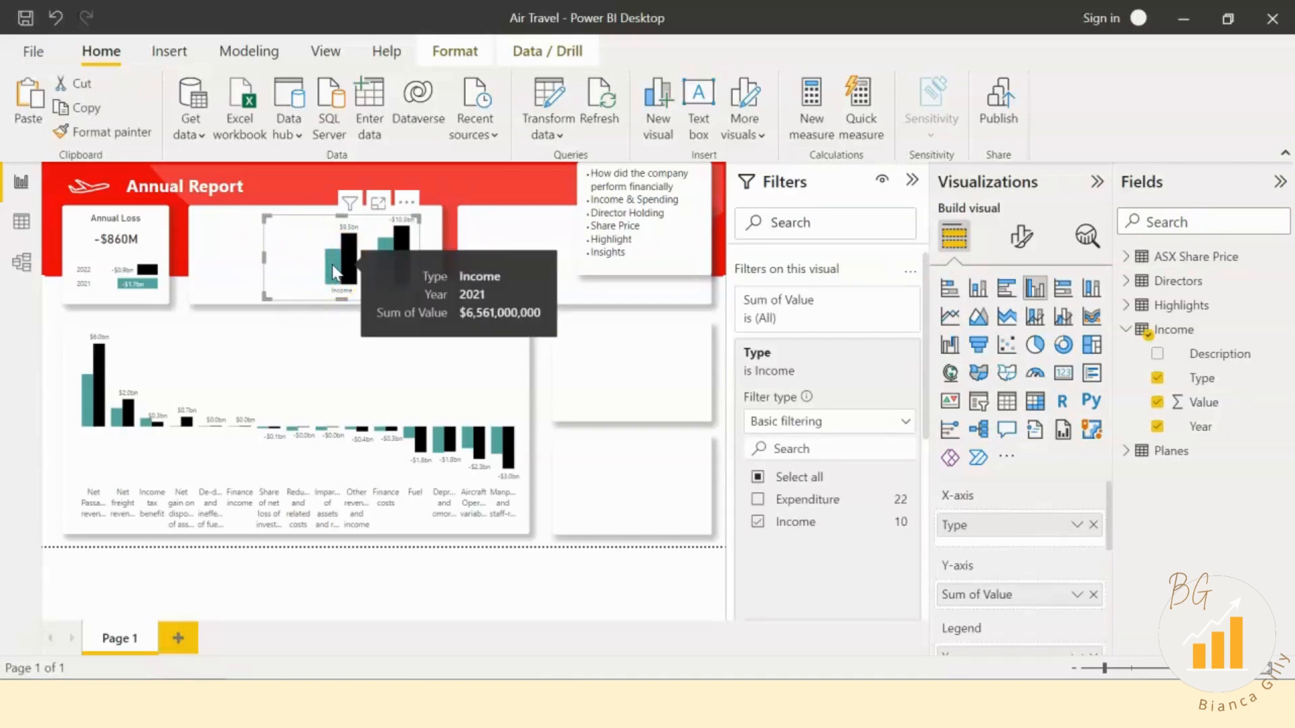
click(202, 314)
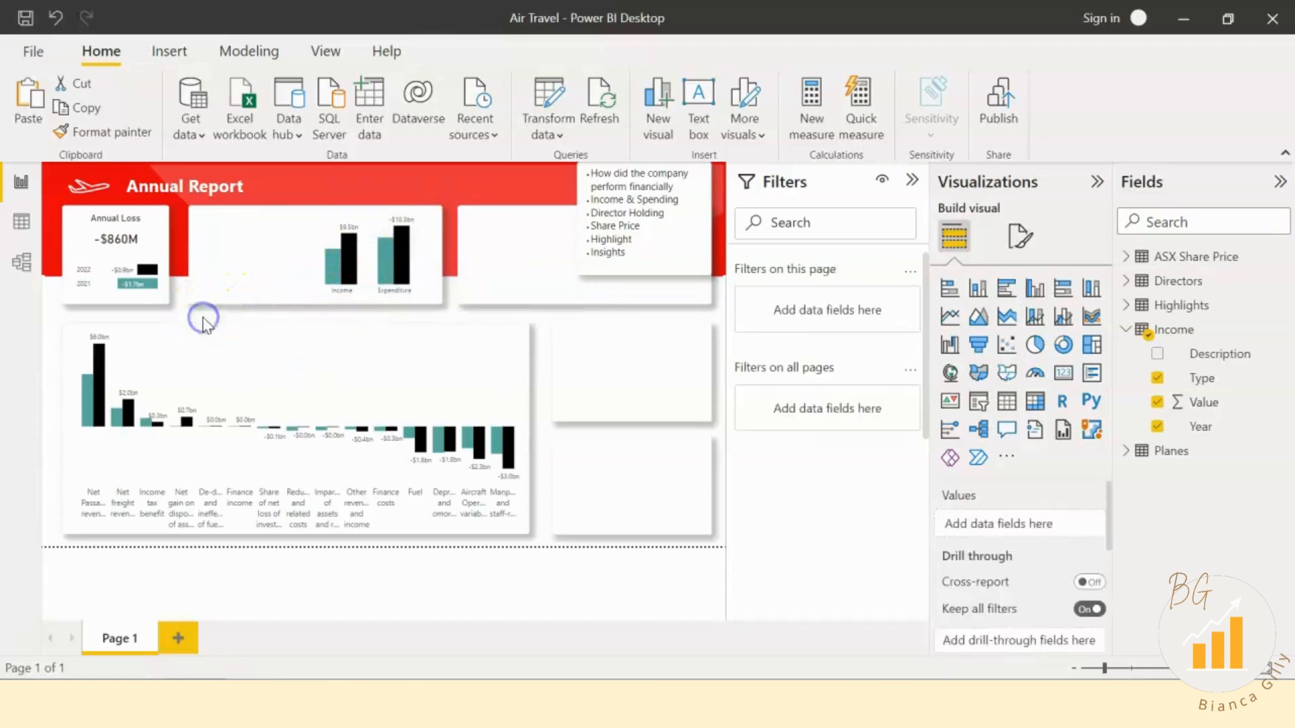
Step: Start a quick measure on the Income table using the Filtered value calculation
click(1174, 329)
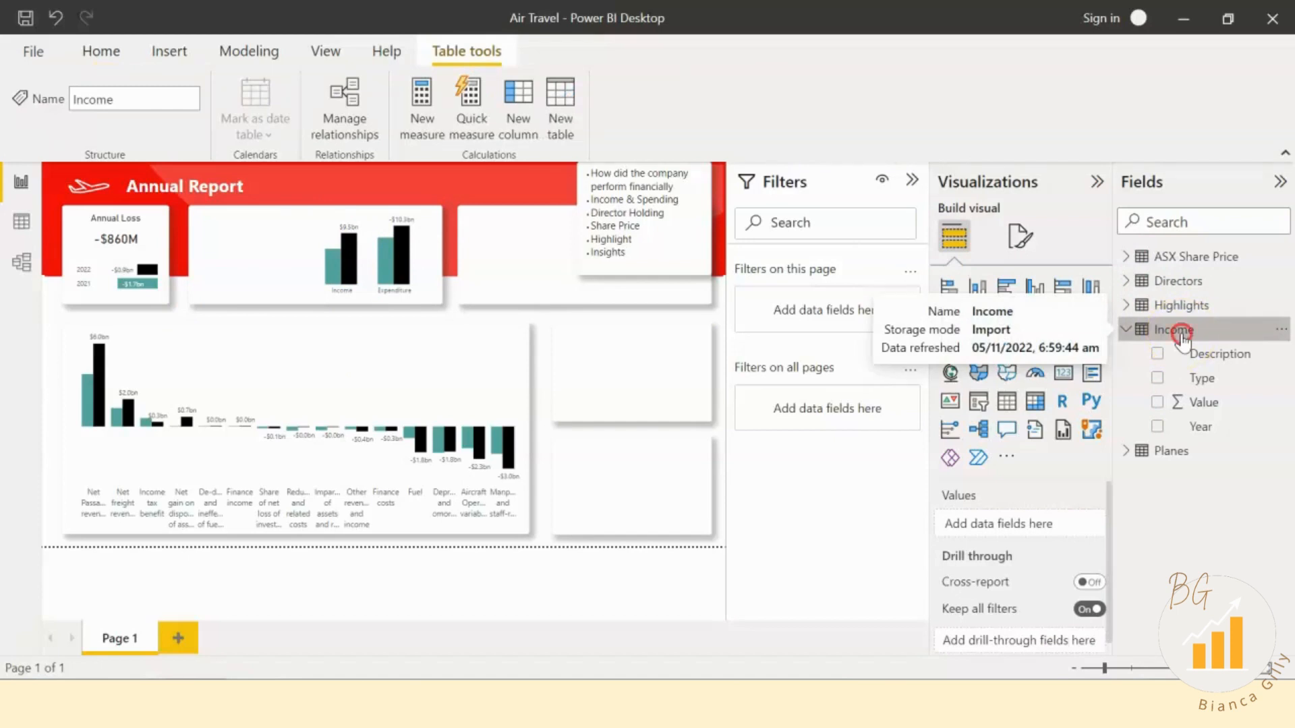
right_click(1180, 333)
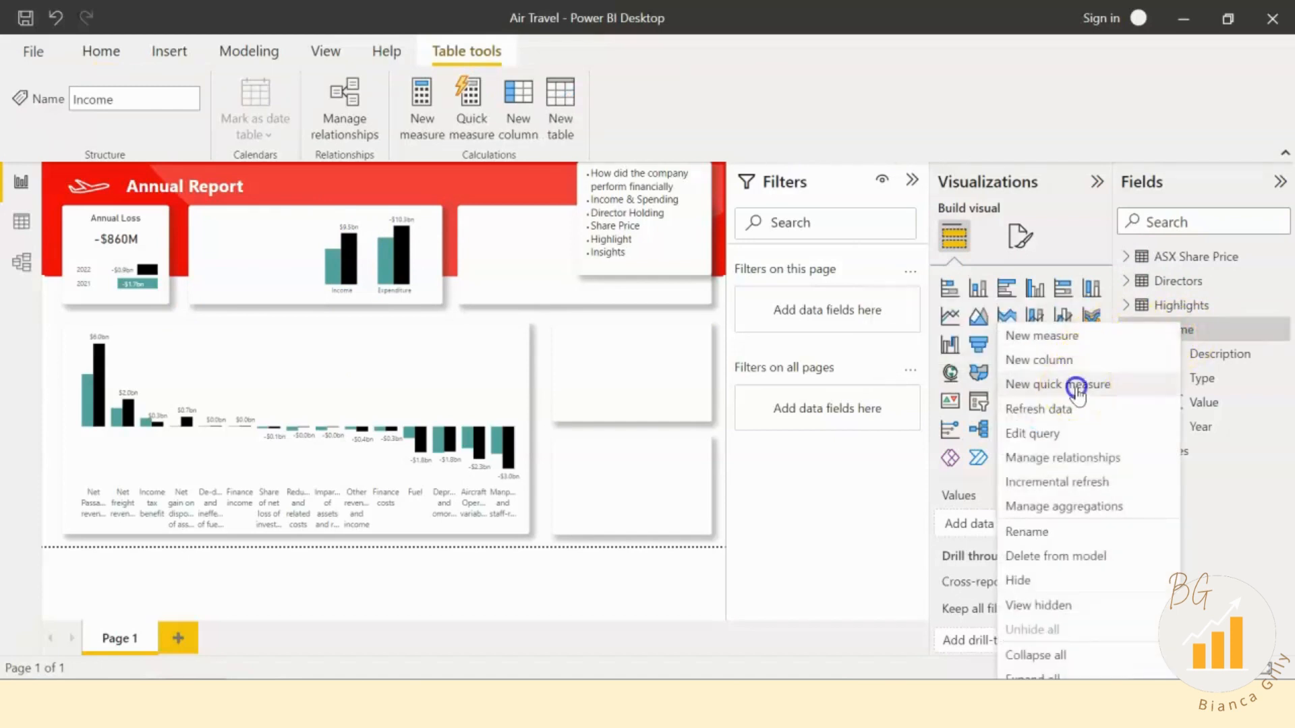
click(904, 597)
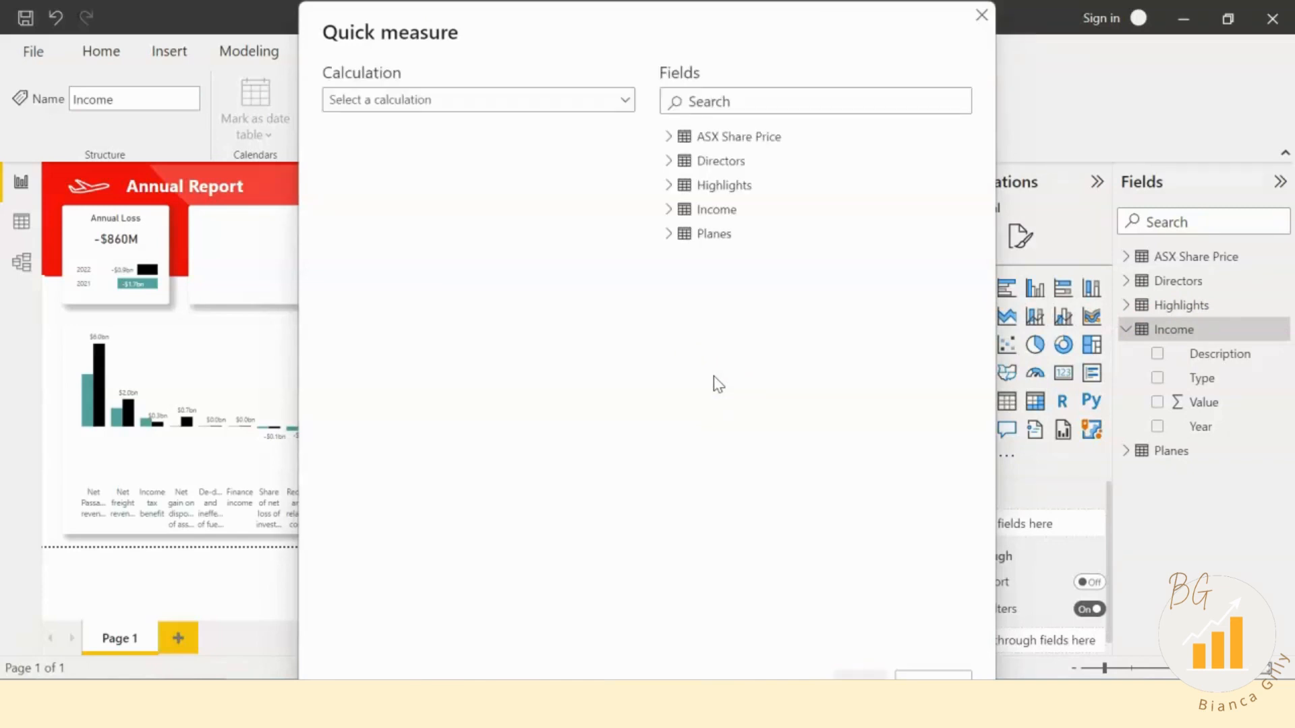
click(617, 99)
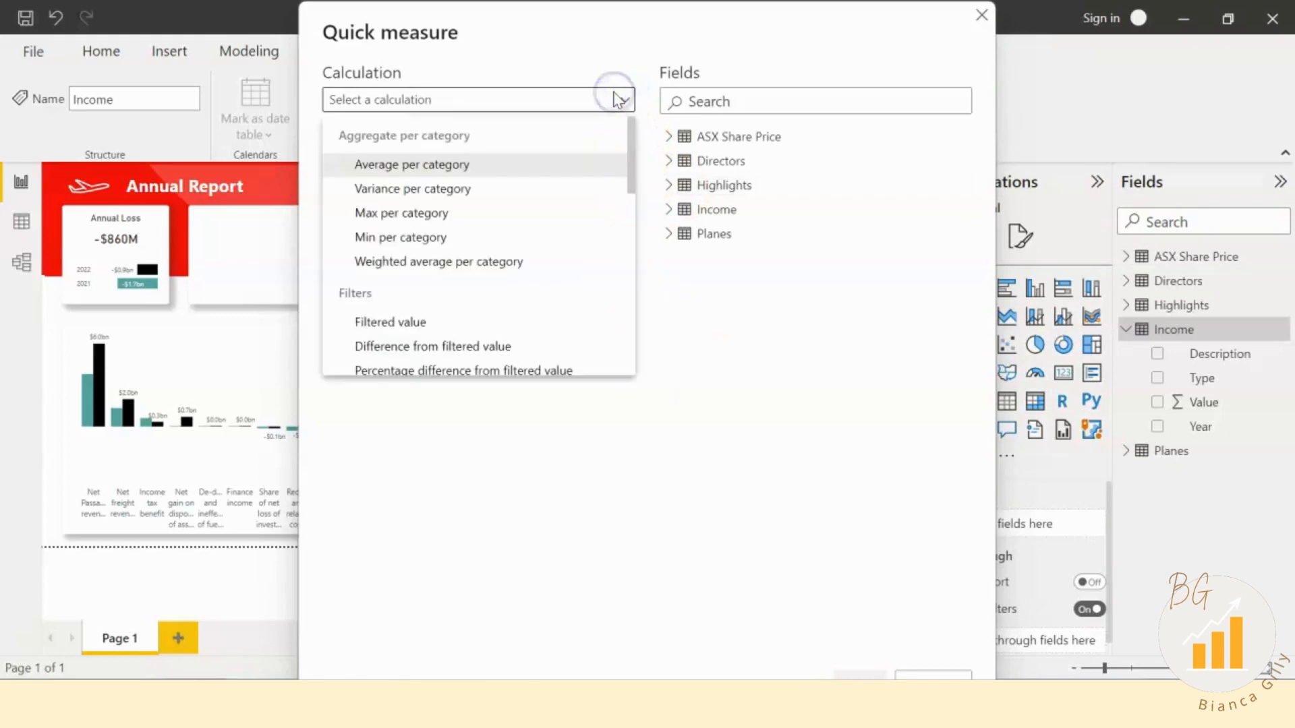
click(442, 323)
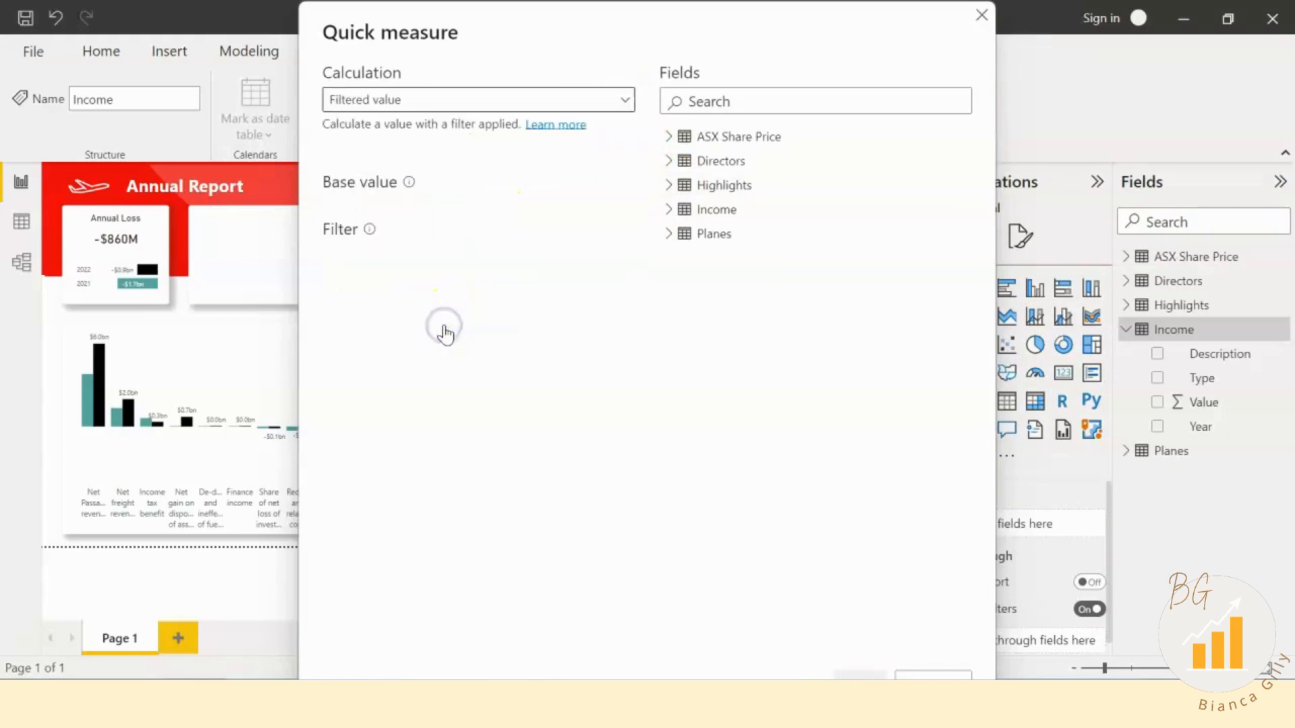
Step: Create the quick measure with the sum of the Income table's Value as base value and Year filtered to 2022
click(668, 209)
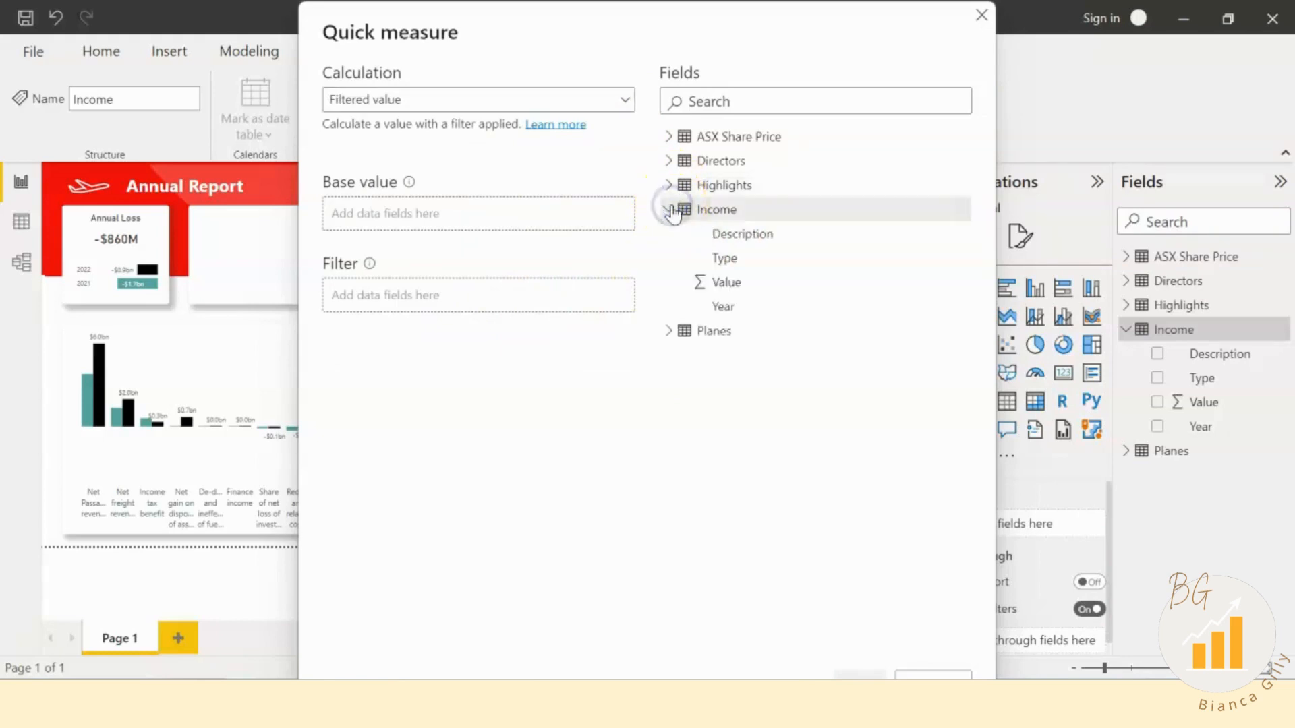
click(758, 309)
drag(731, 282, 451, 213)
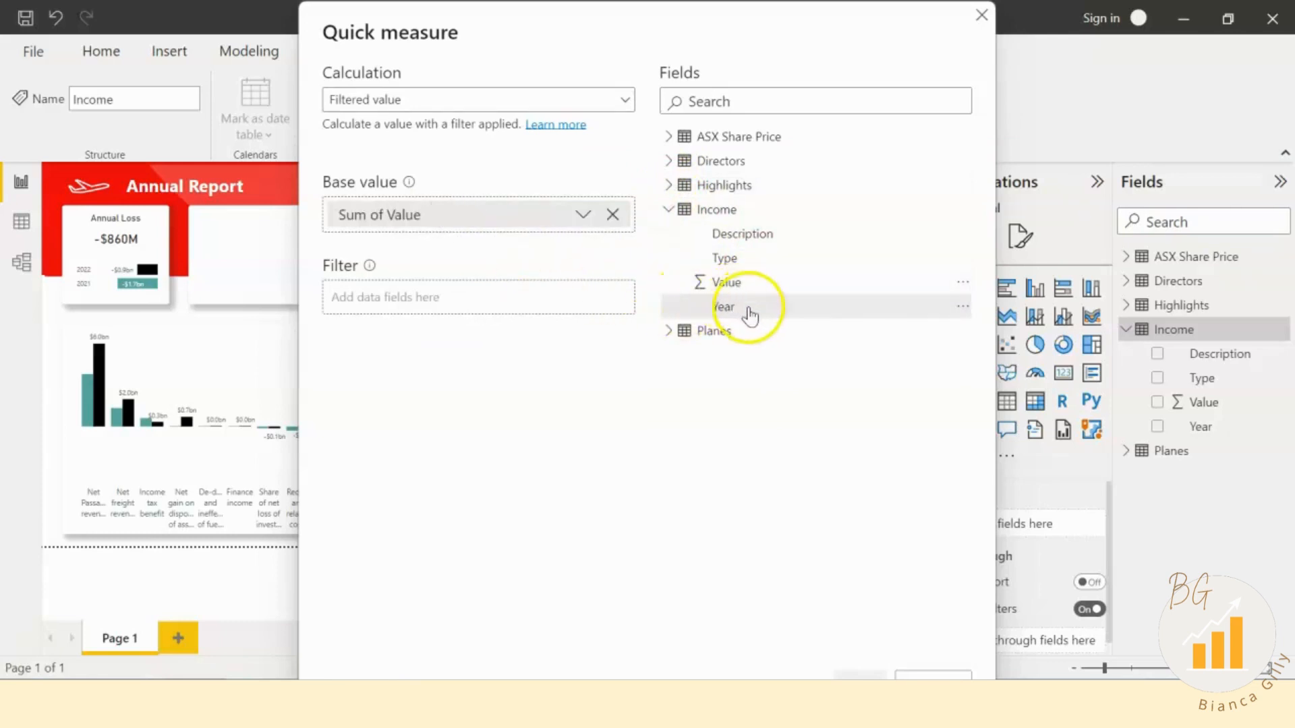
drag(733, 308, 478, 299)
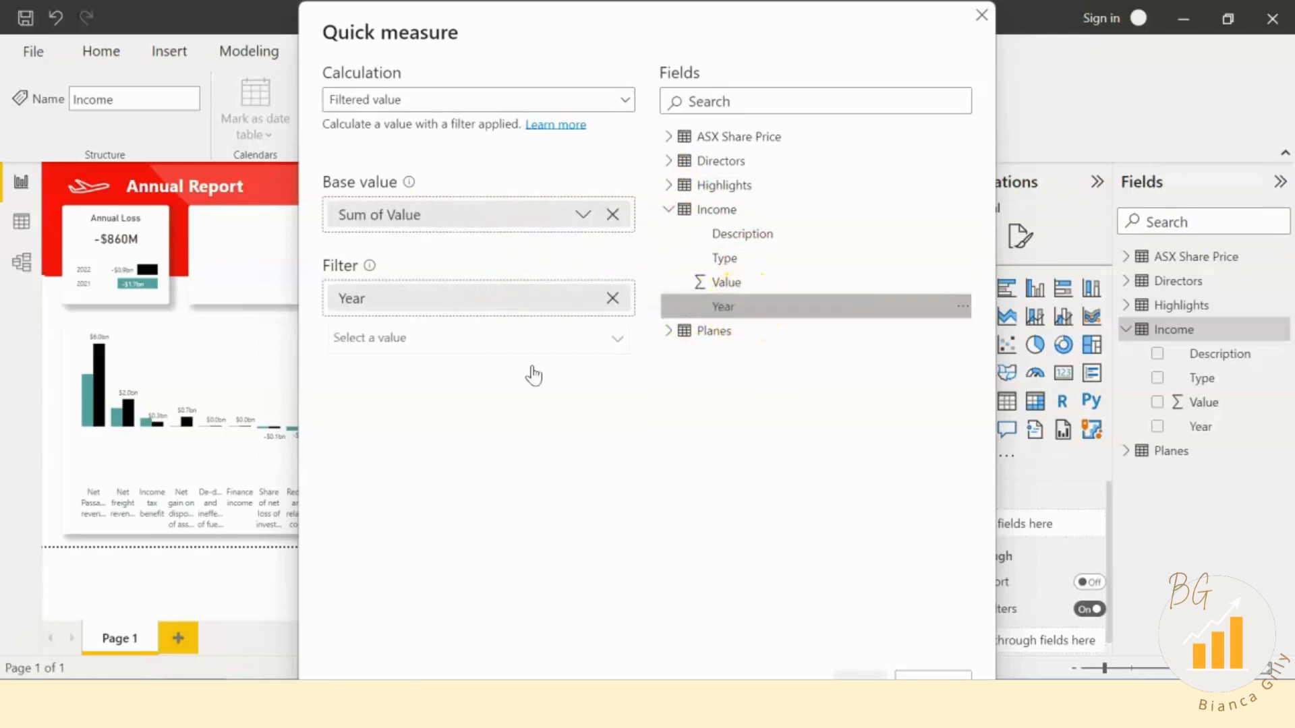
click(429, 340)
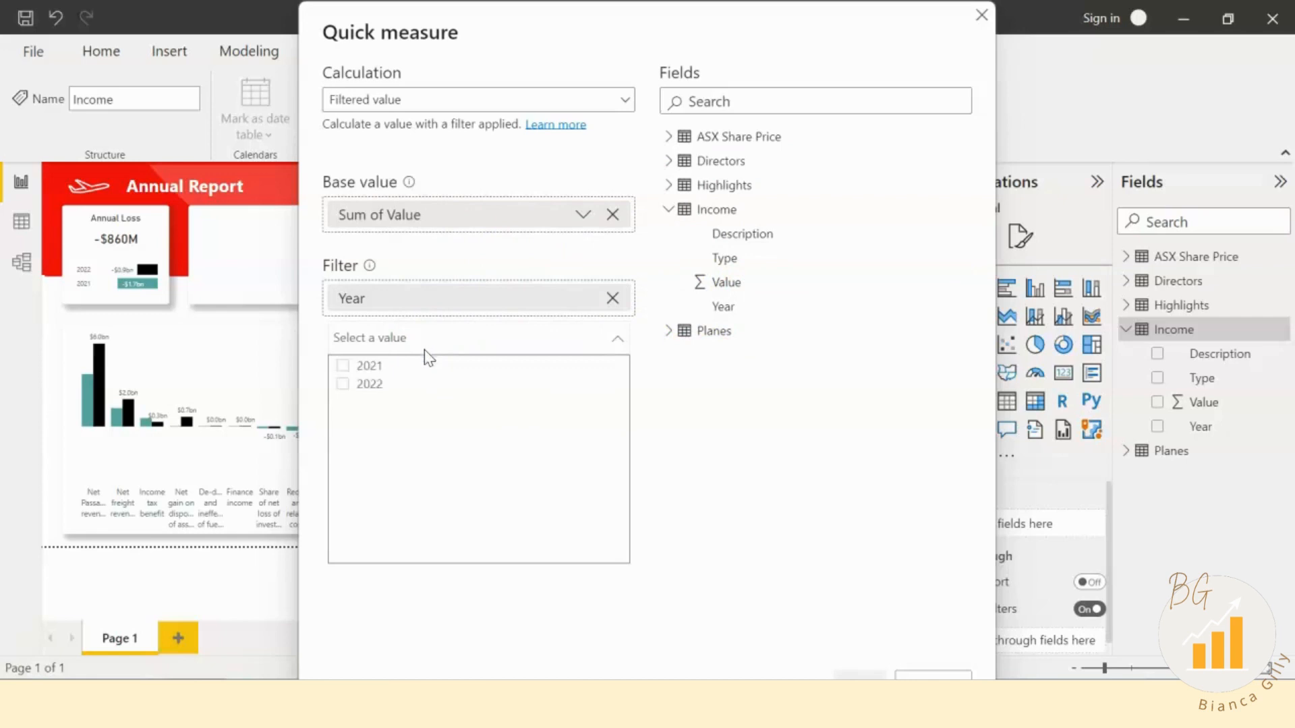
click(343, 383)
click(858, 673)
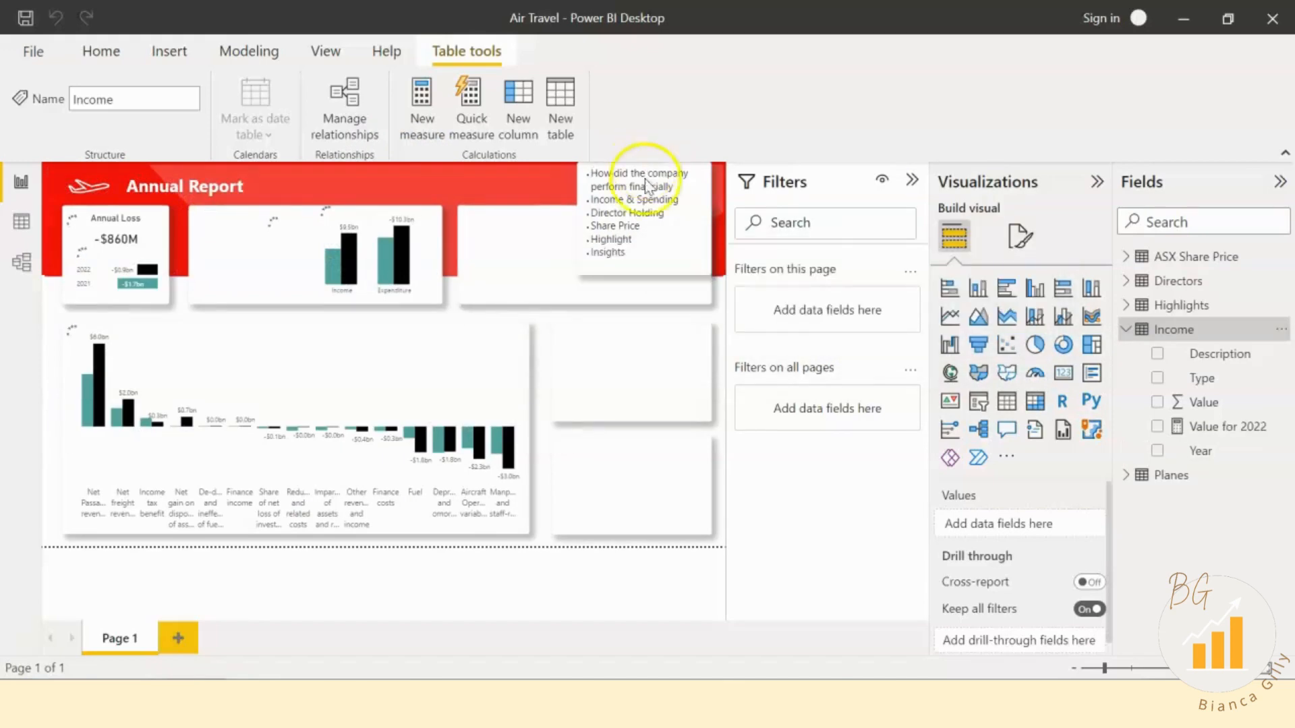
Step: Collapse the Filters pane and rename the Value for 2022 measure as Income Increase in its formula
click(913, 184)
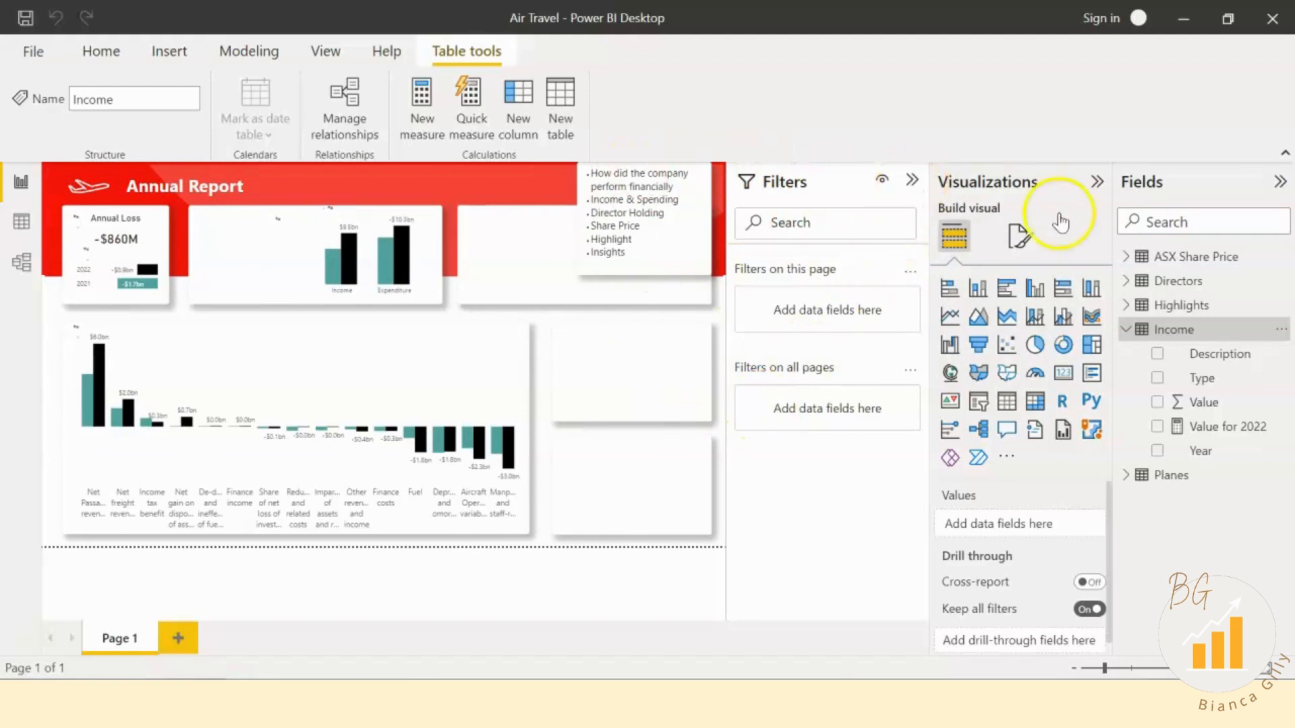
click(1227, 427)
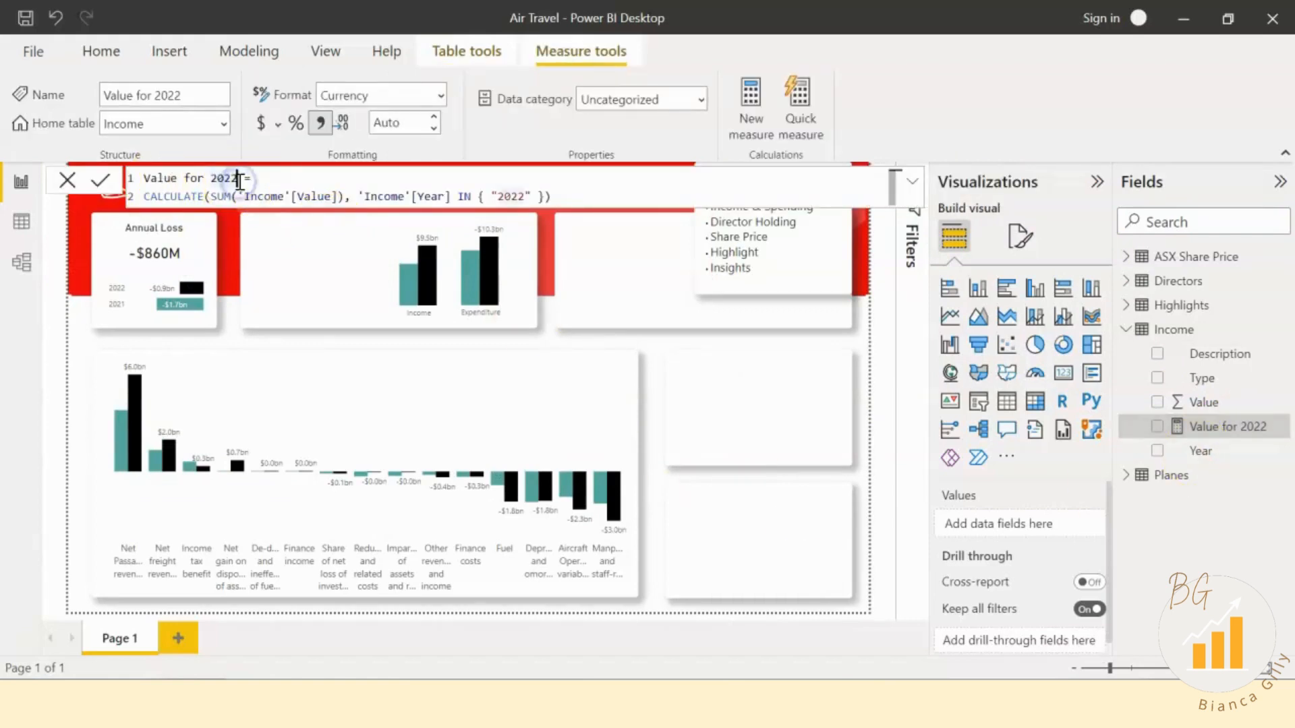
key(shift+Home)
text(In)
Step: Assign the measure's CALCULATE expression to a variable named Twentytwo using VAR
click(144, 196)
text(V)
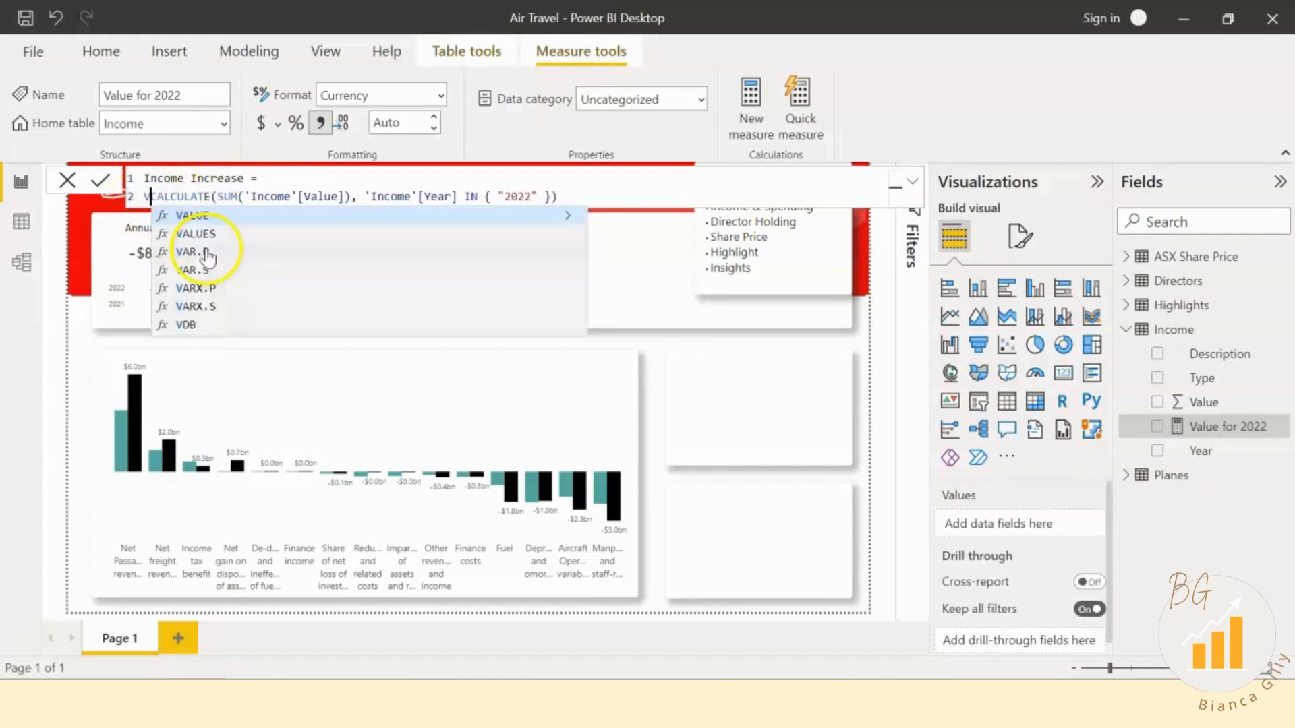
text(AR )
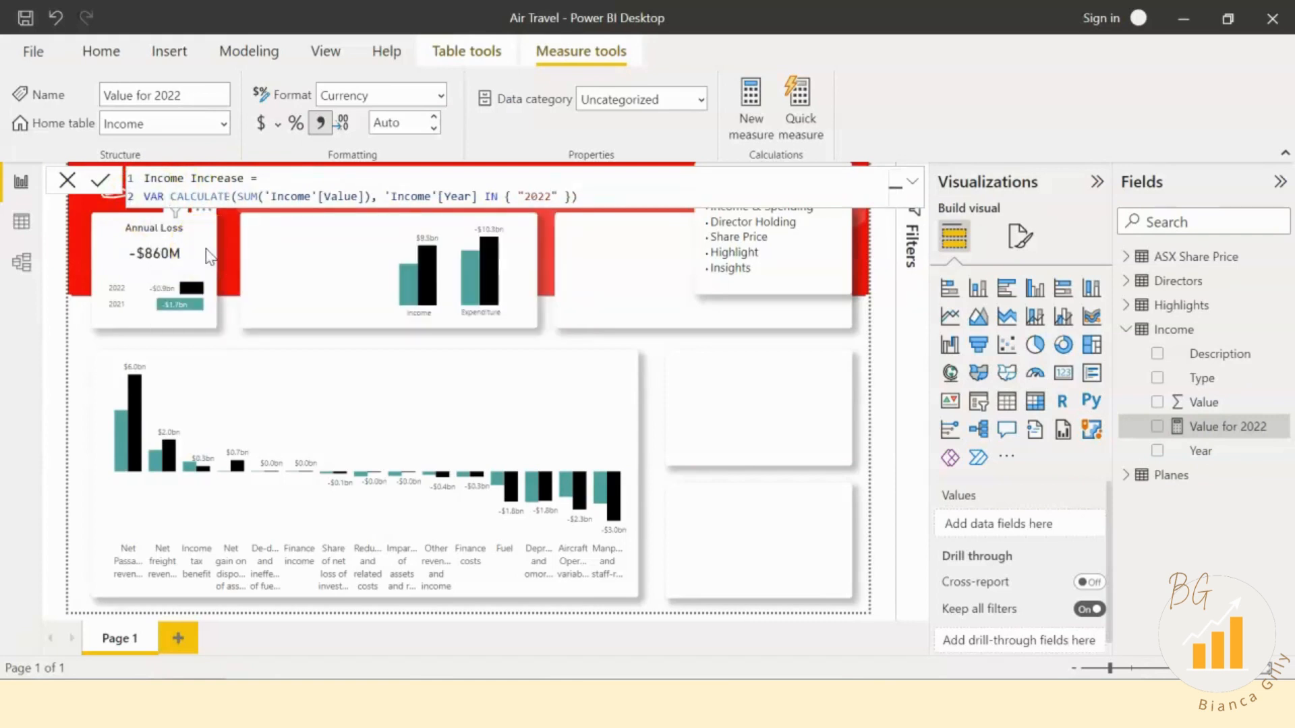
text(Twent)
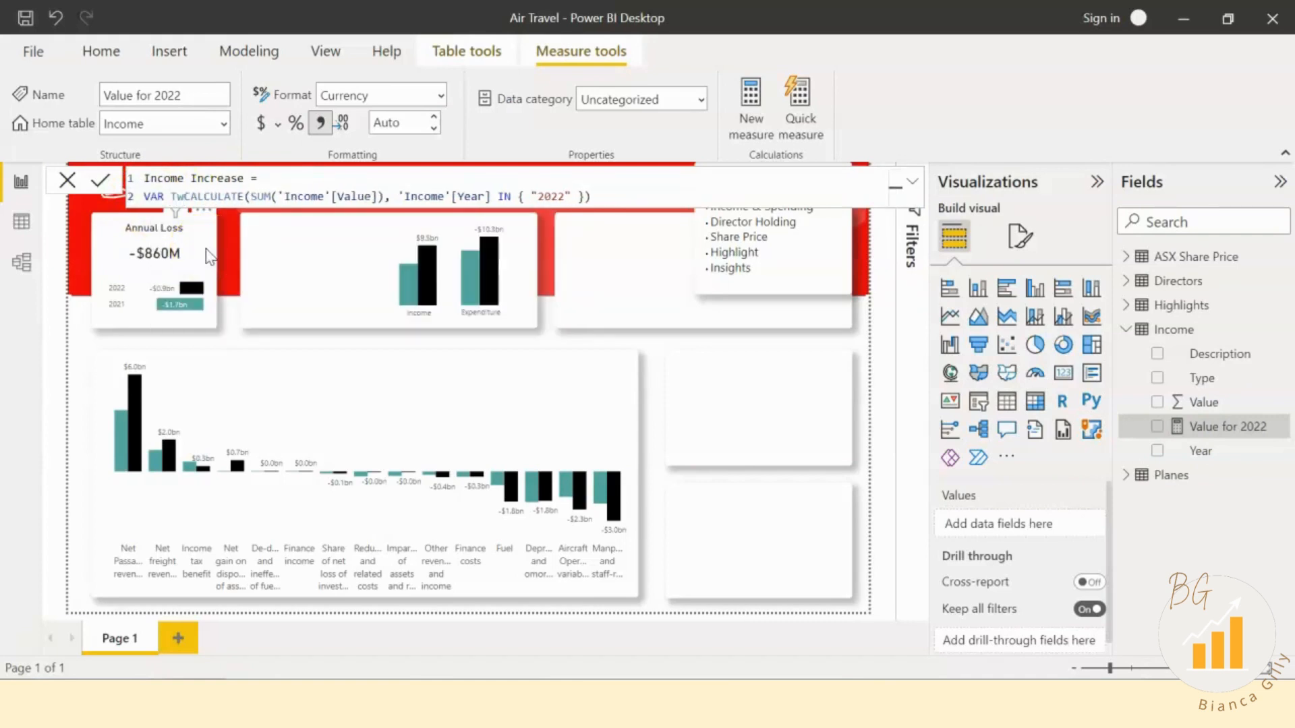
text(ytwo )
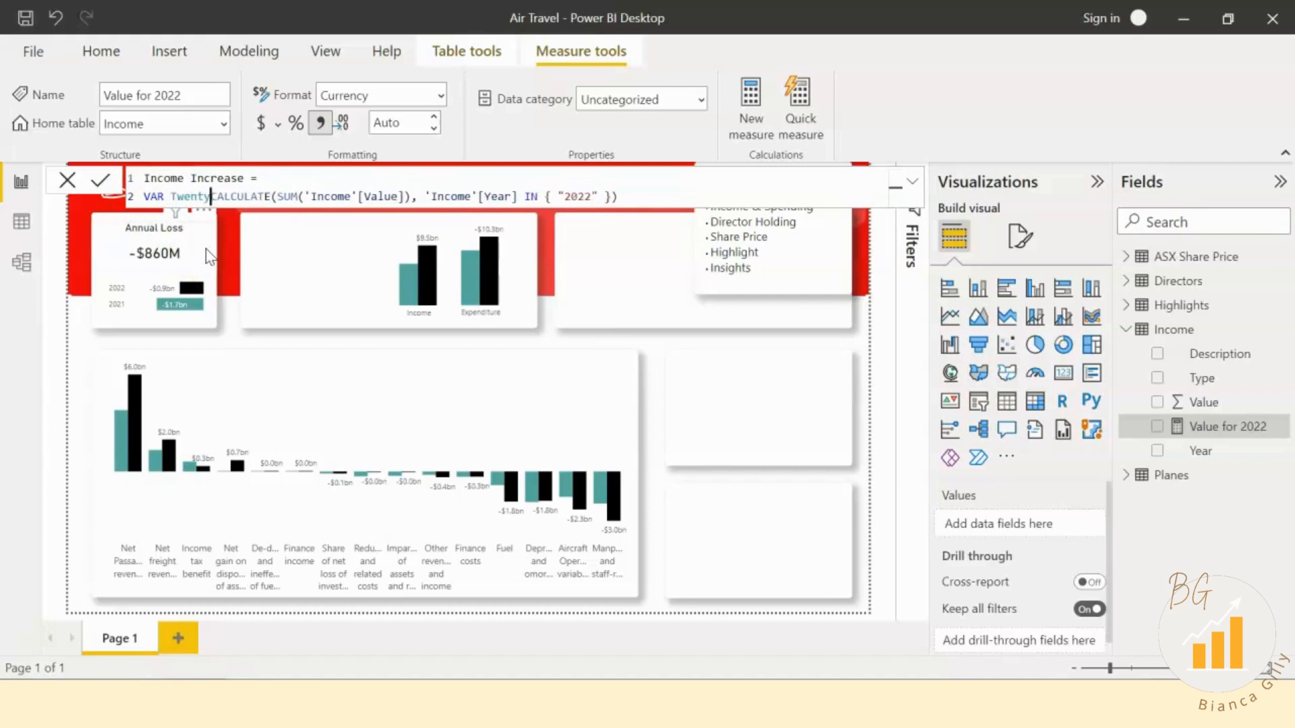
text(=)
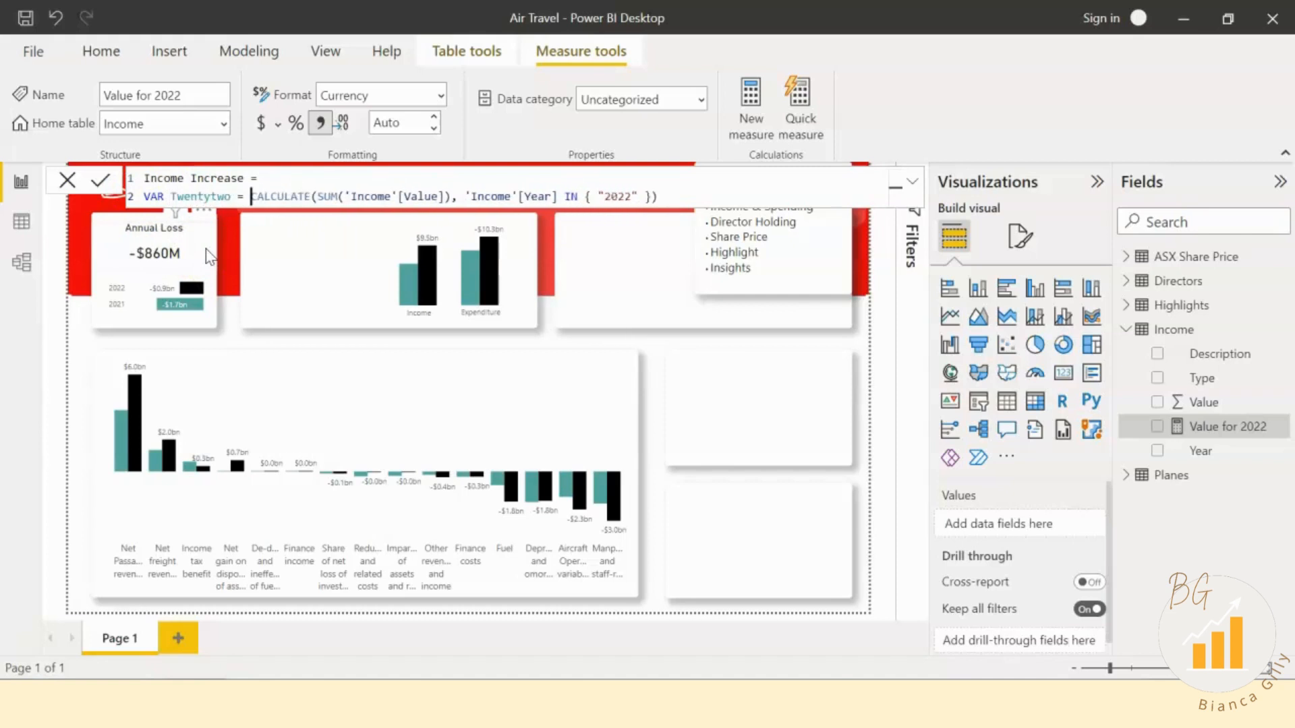
Step: Duplicate the Twentytwo variable line onto a new line below it in the formula
key(End)
key(shift+Home)
key(ctrl+c)
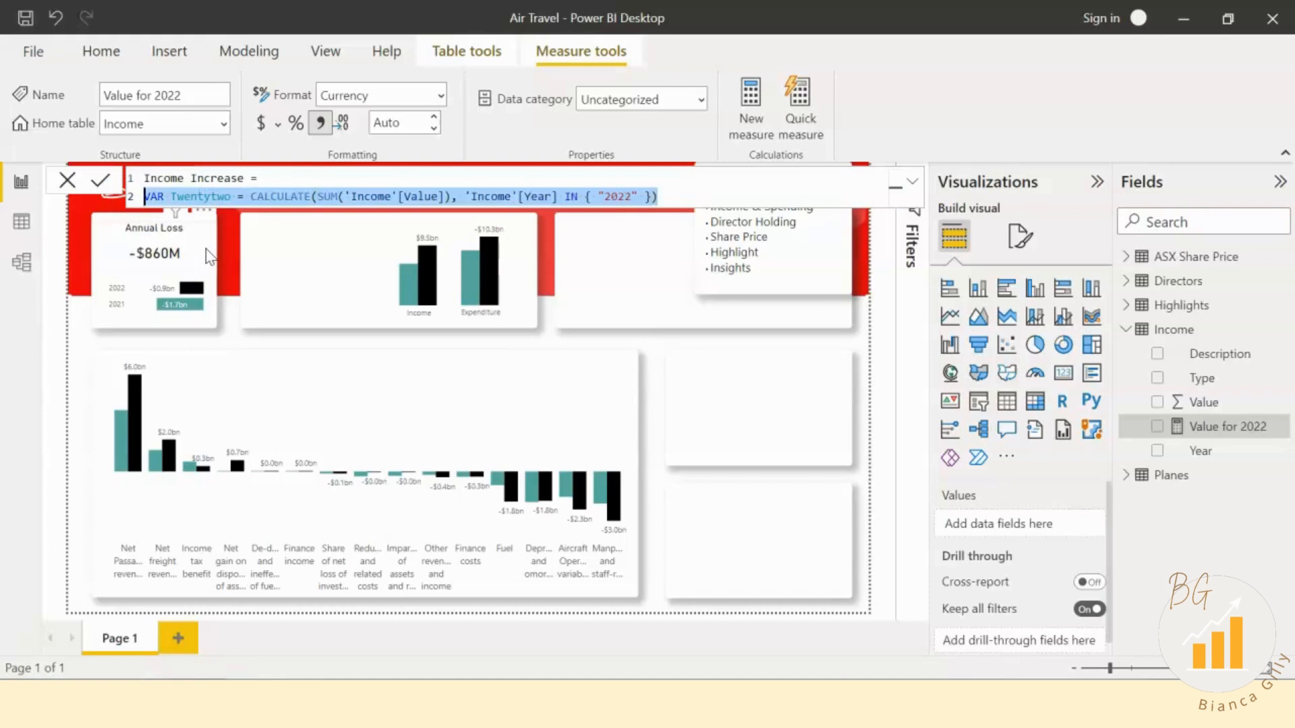
key(End)
key(shift+Return)
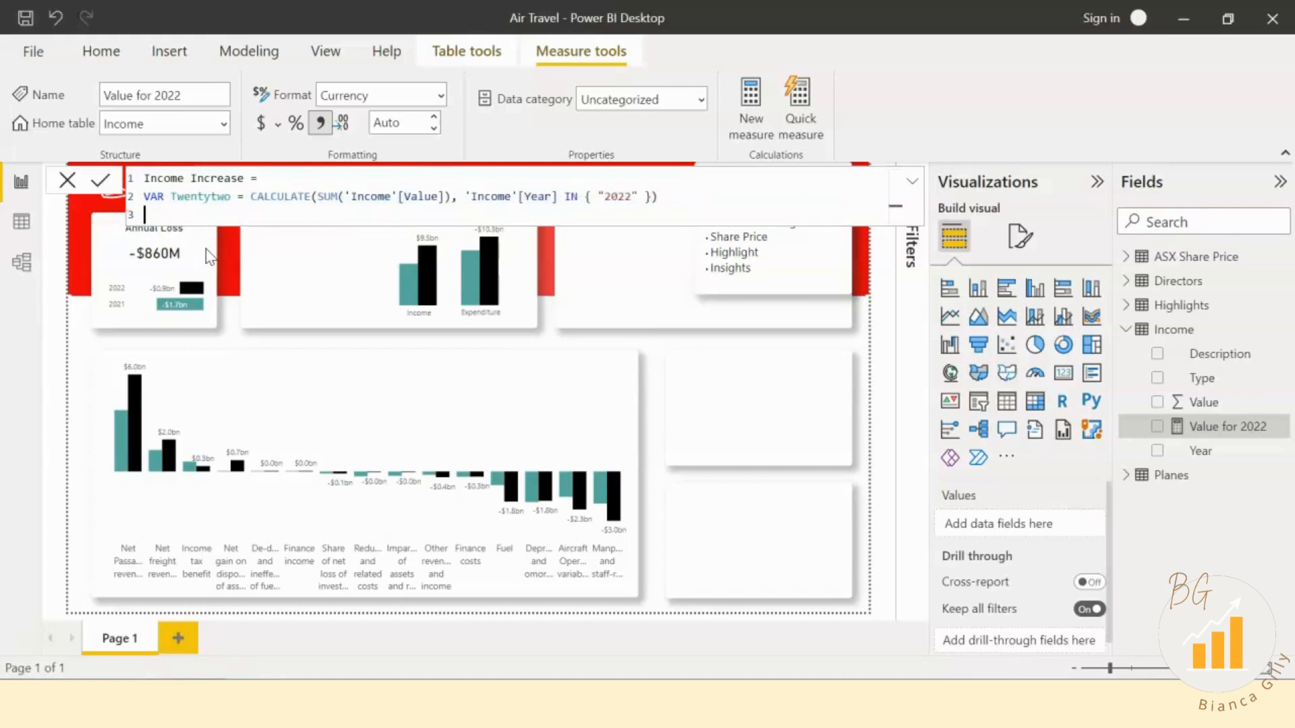
key(ctrl+v)
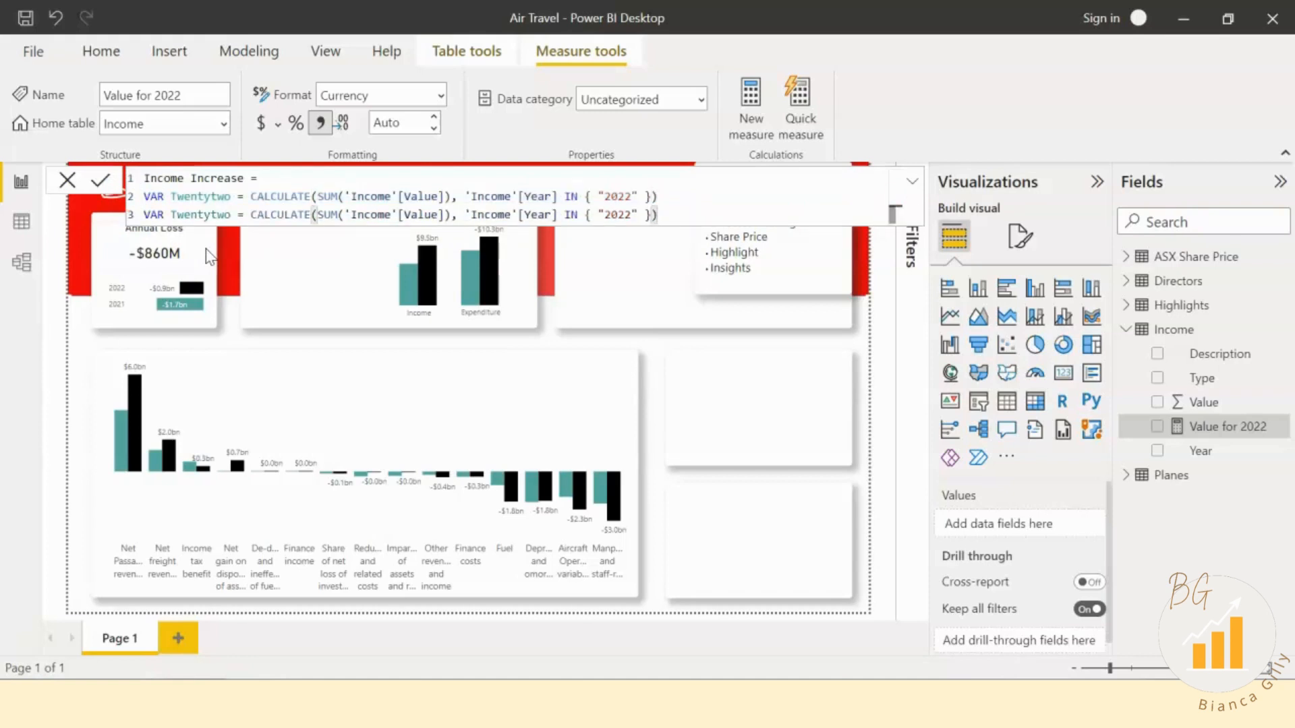
Step: Rename the formula's second variable as Twentyone and set its Year filter value to "2021"
click(230, 215)
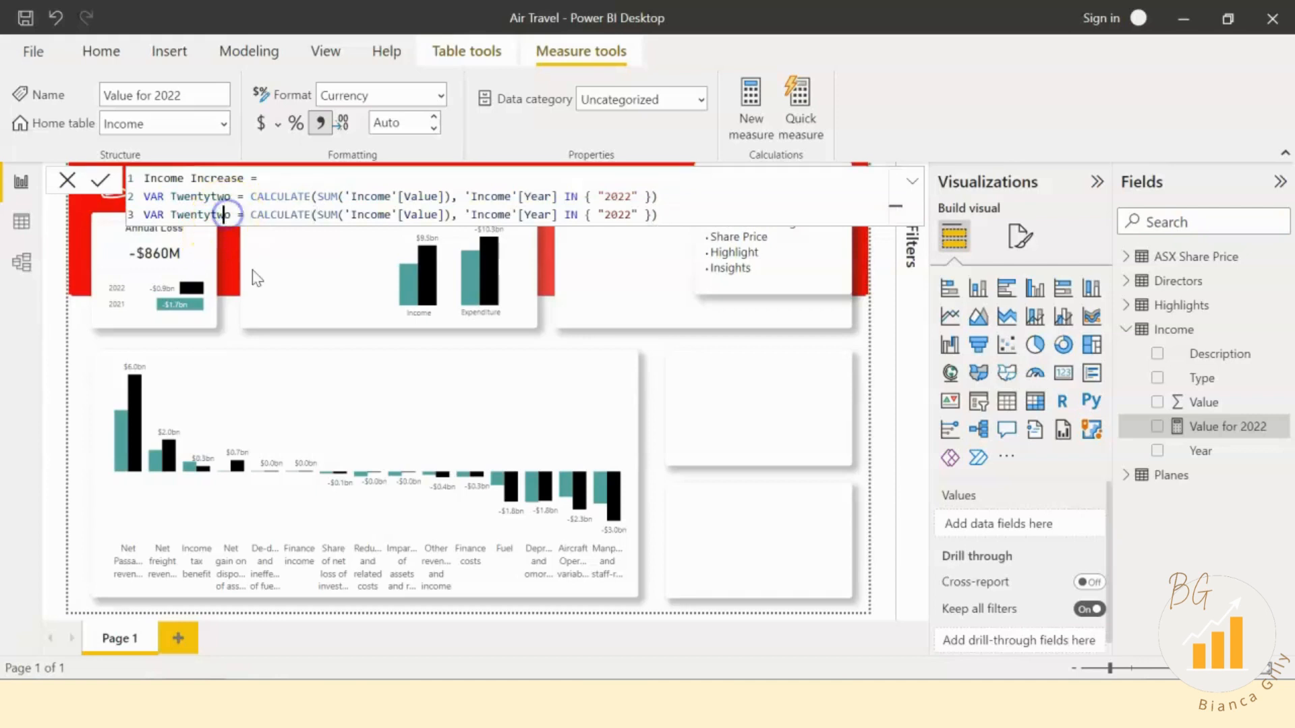
key(BackSpace)
key(BackSpace)
key(BackSpace)
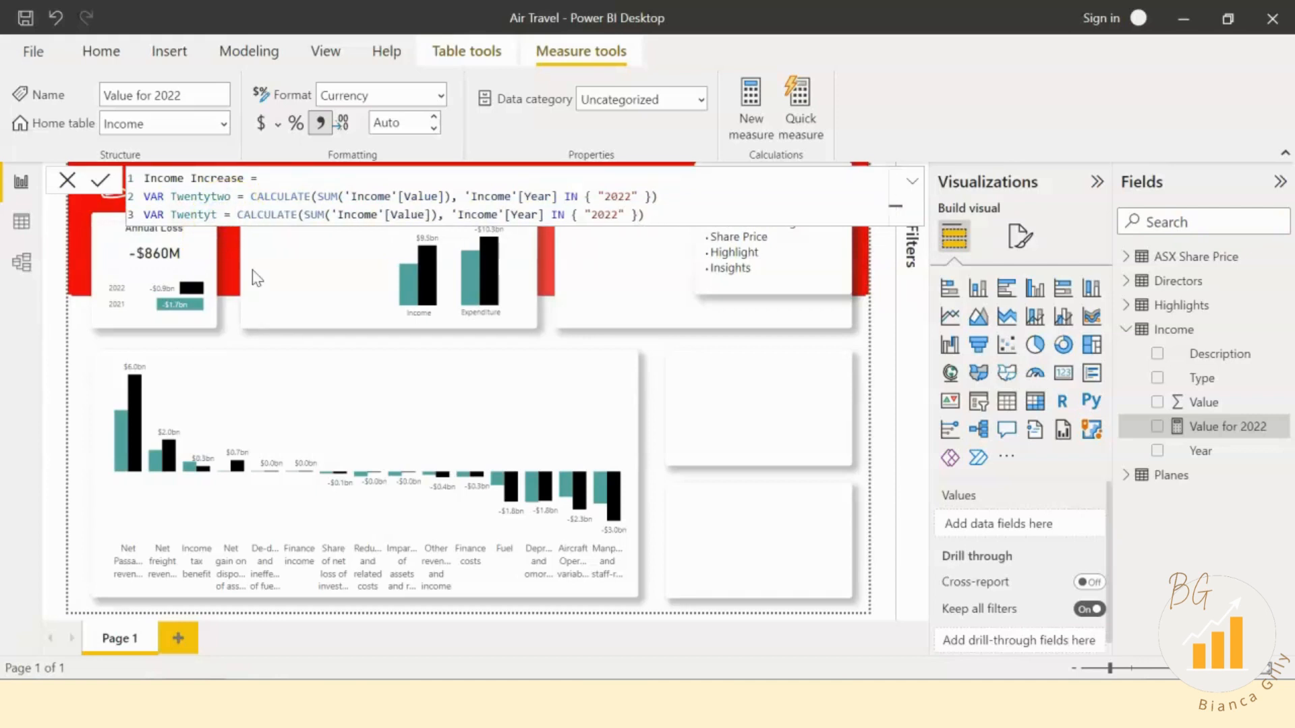
text(one)
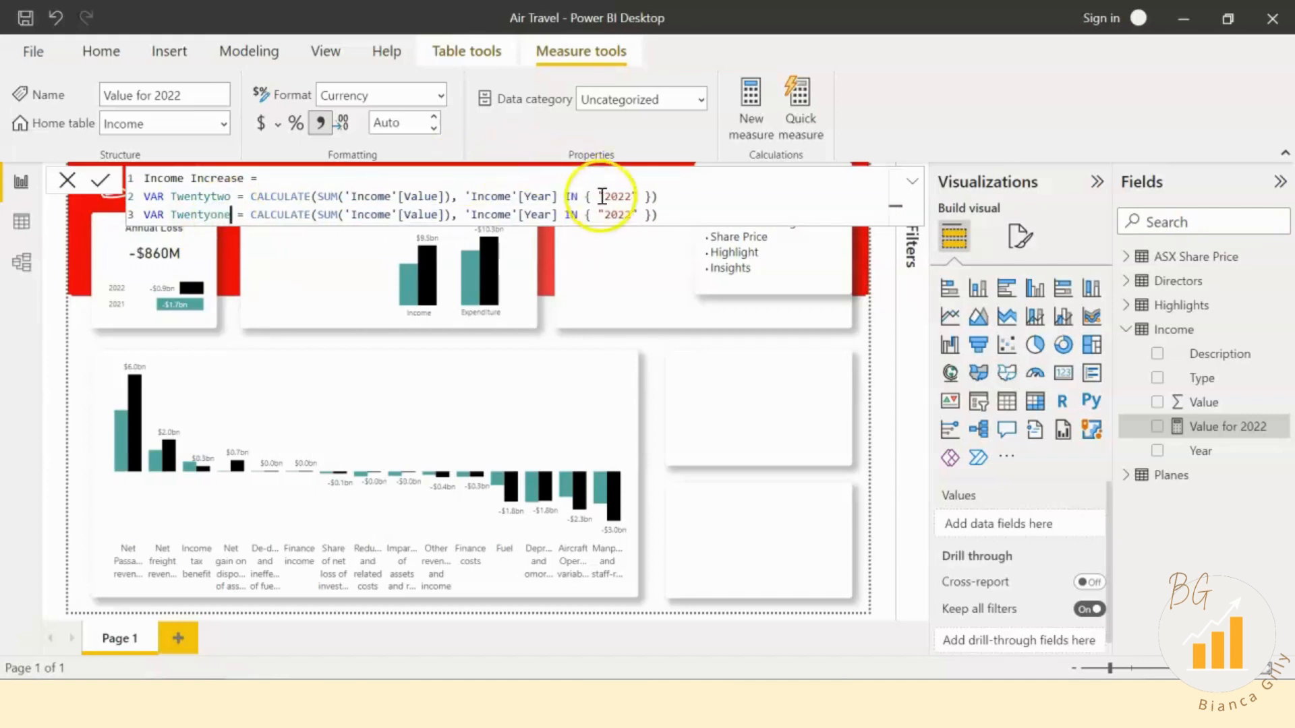
click(625, 214)
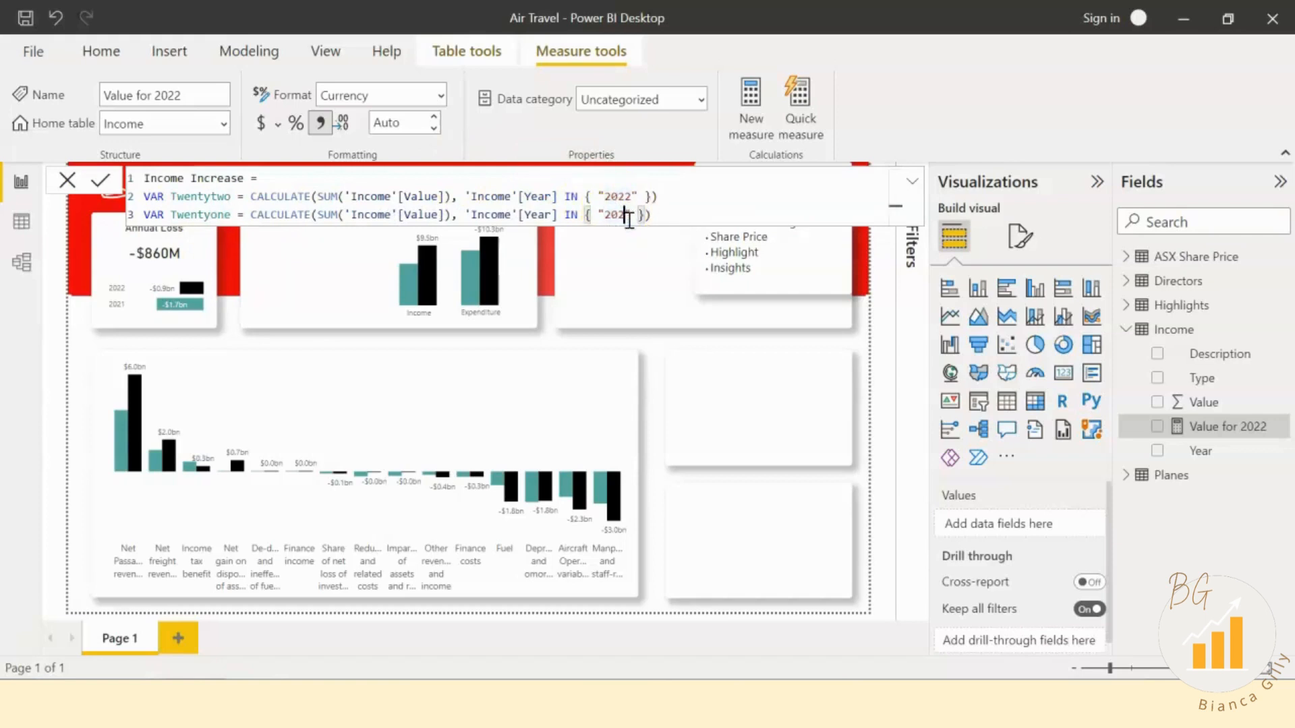
key(BackSpace)
text(1)
Step: End the measure with a Return expression that subtracts Twentyone from Twentytwo, and commit the formula
key(shift+Return)
key(shift+Return)
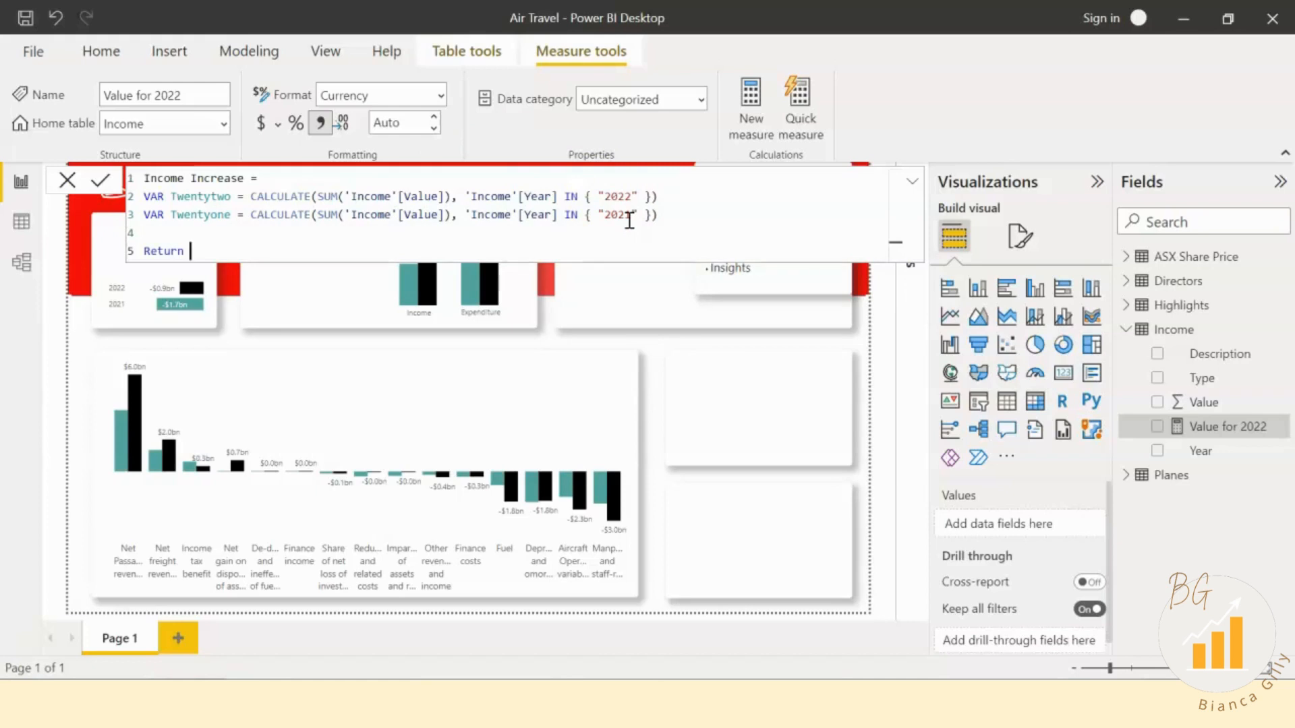
text(Return Tw)
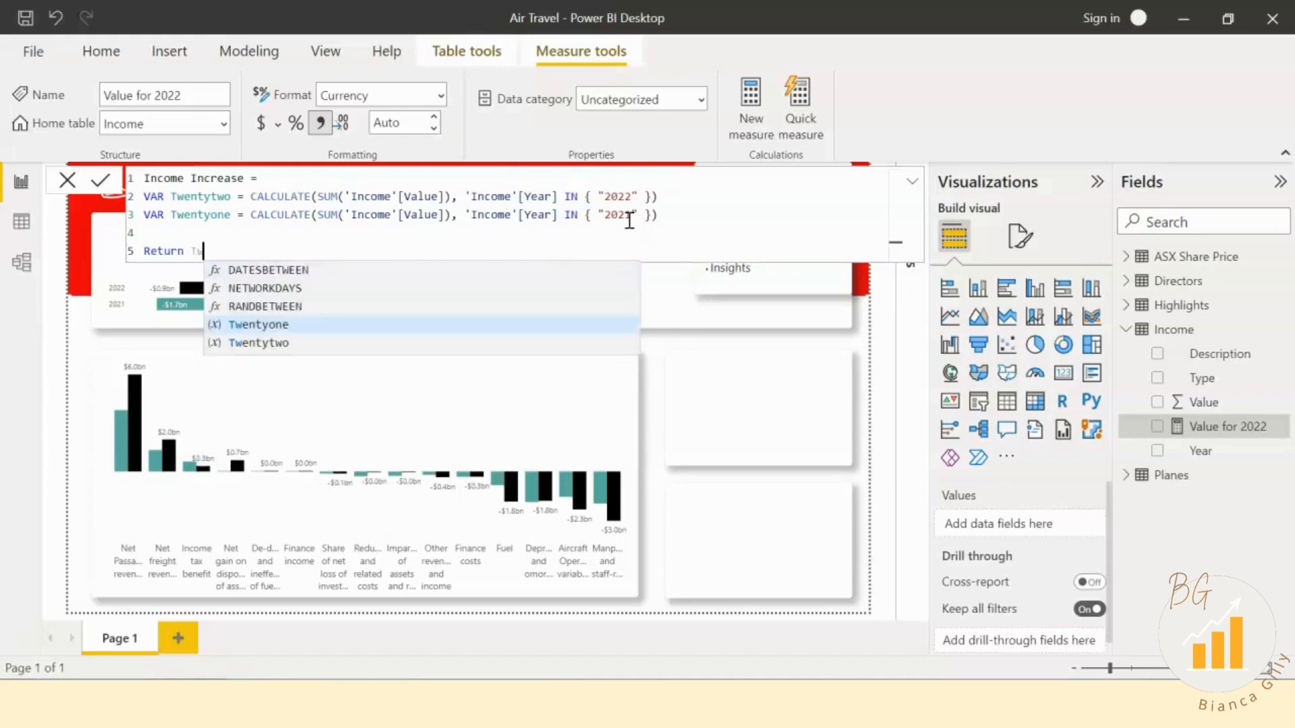
text(entytwo )
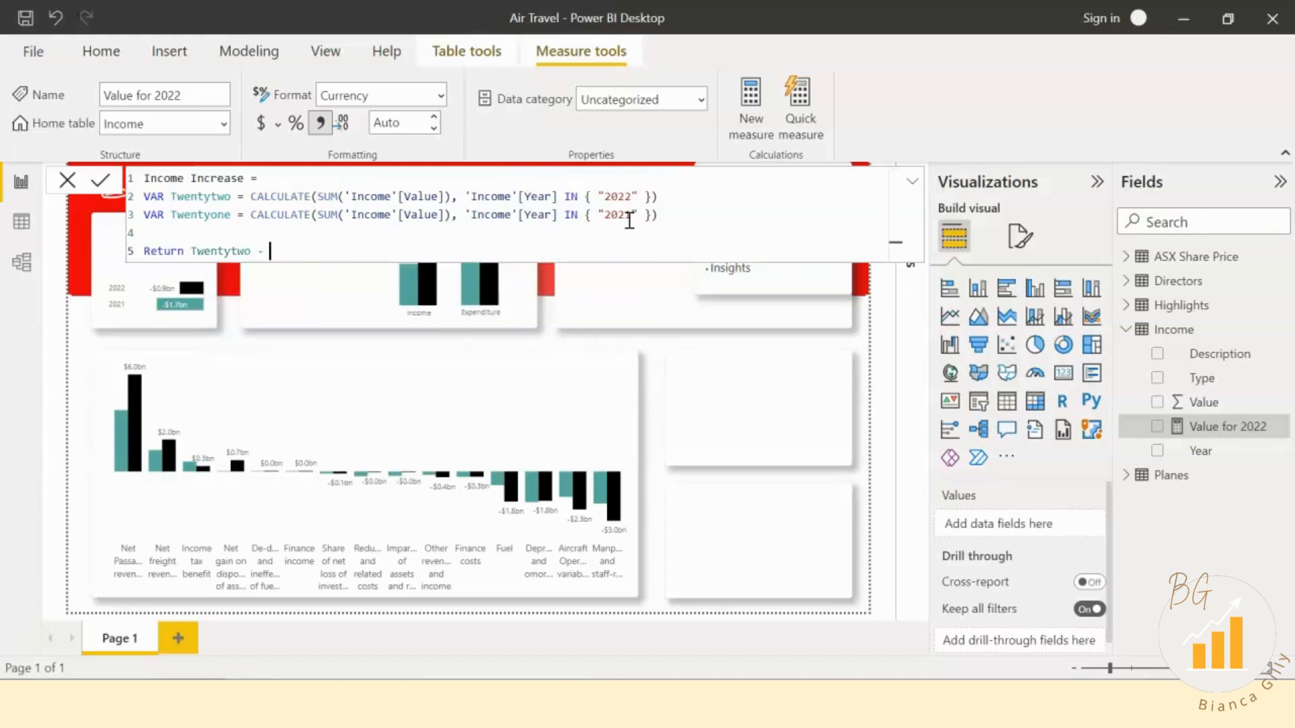
text(- Twentyone)
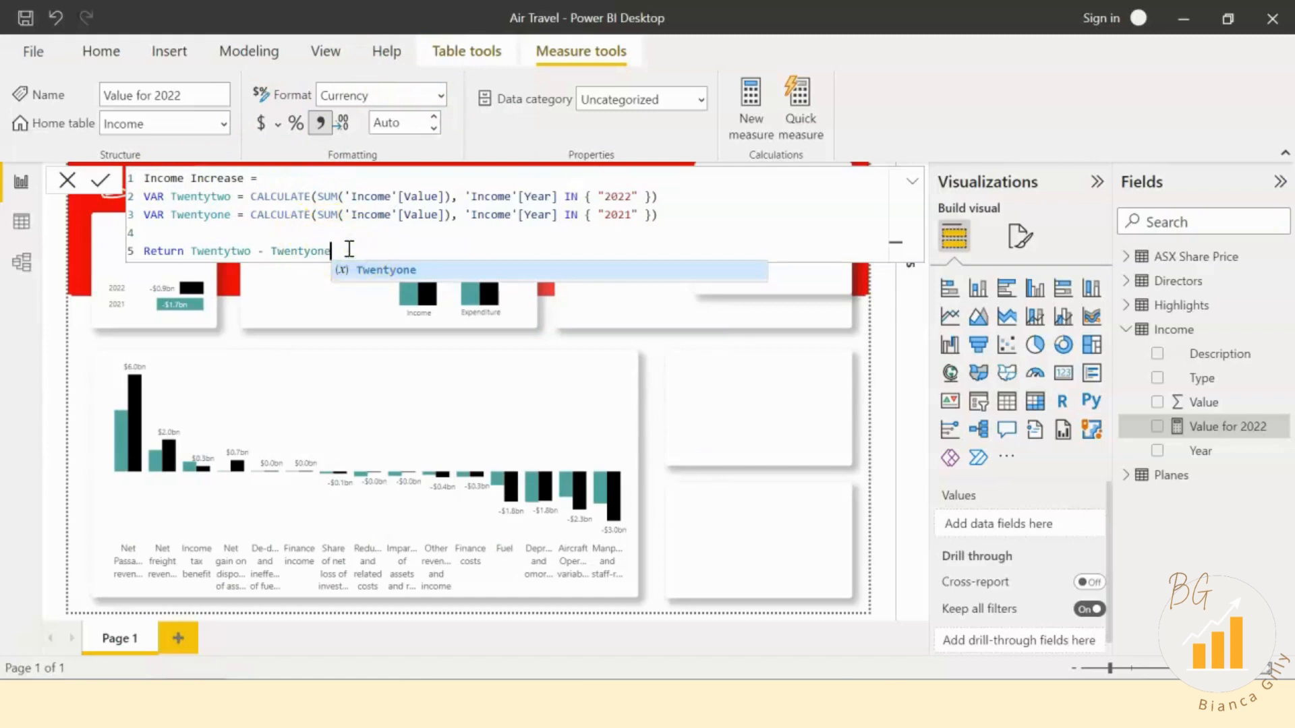
click(1245, 452)
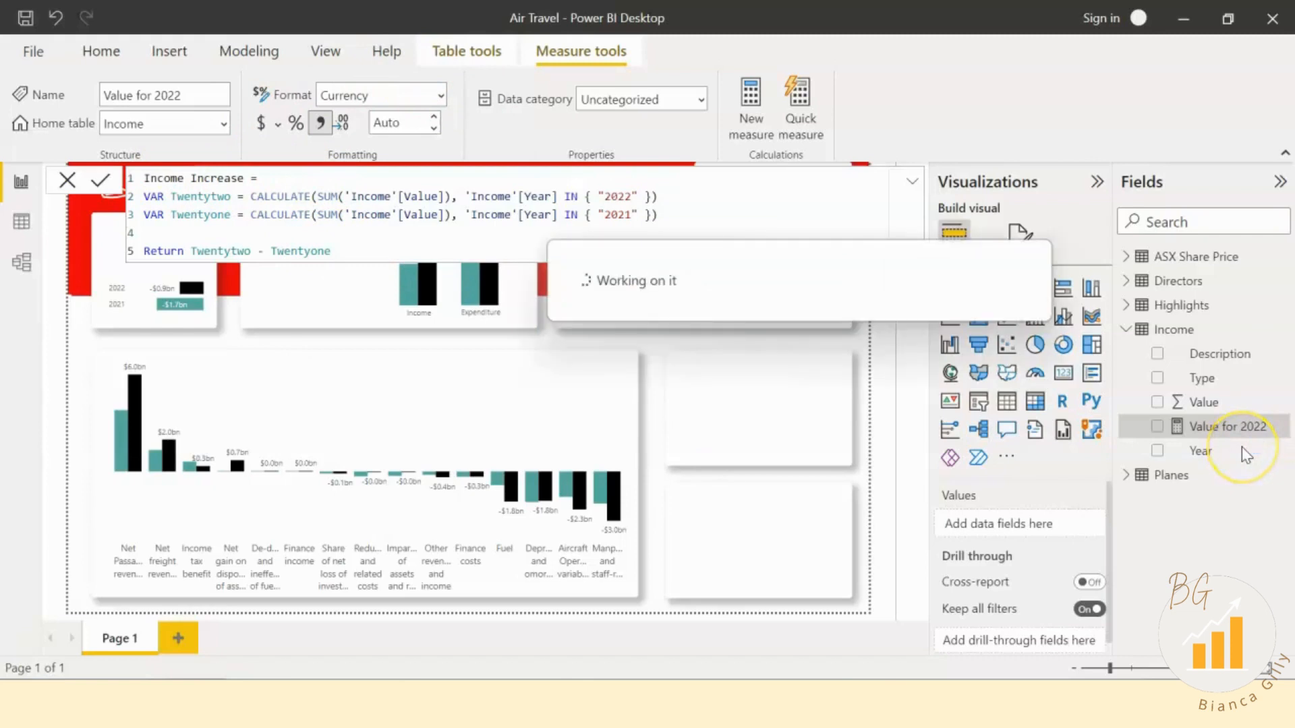
Step: Insert a gauge visual and shrink it to fit the empty space beside the Income and Expenditure columns in the middle card
click(1037, 381)
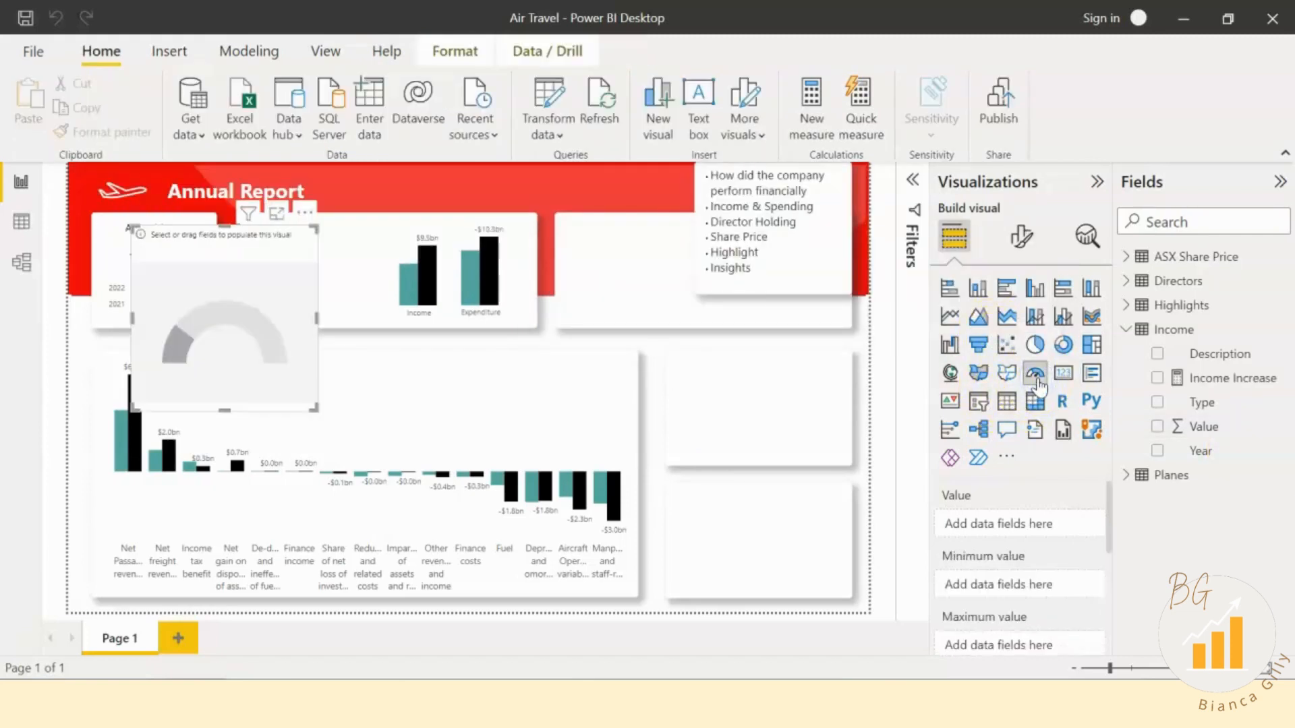
drag(194, 263, 317, 255)
drag(428, 396, 364, 311)
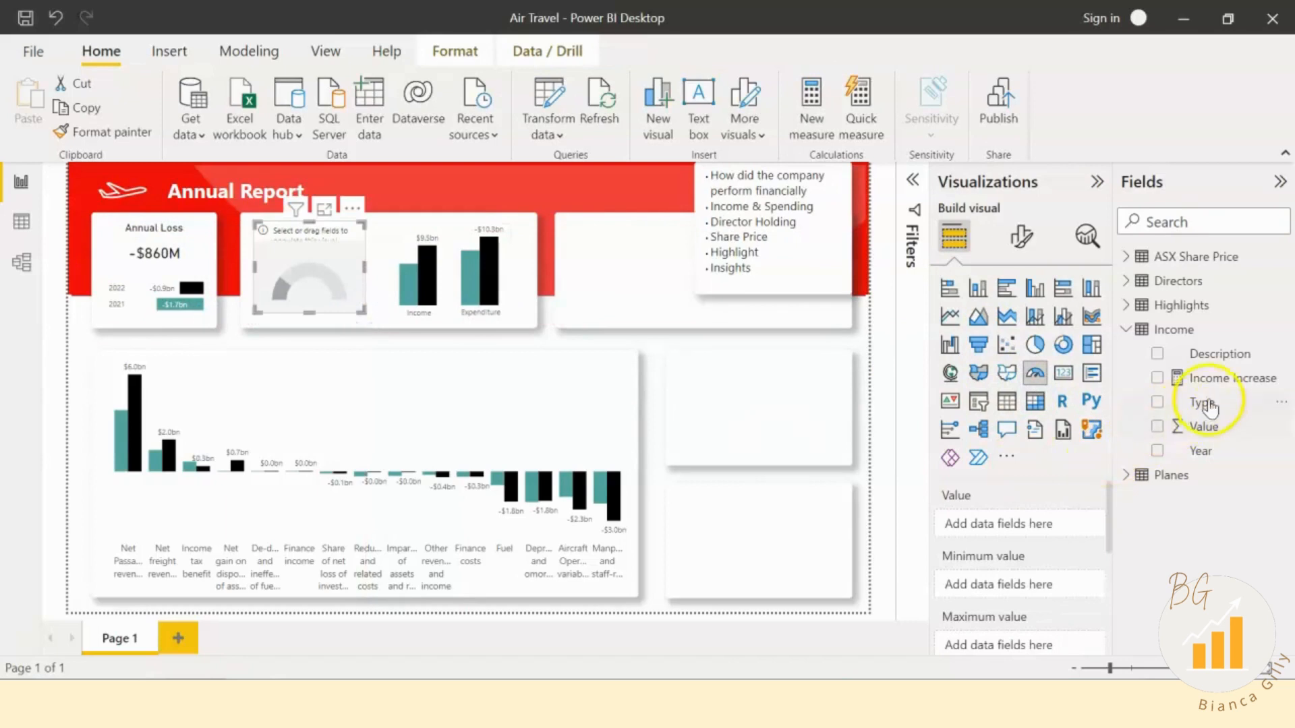
Step: Use the Income Increase measure as the gauge's value and deselect the visual
drag(1224, 377, 1030, 528)
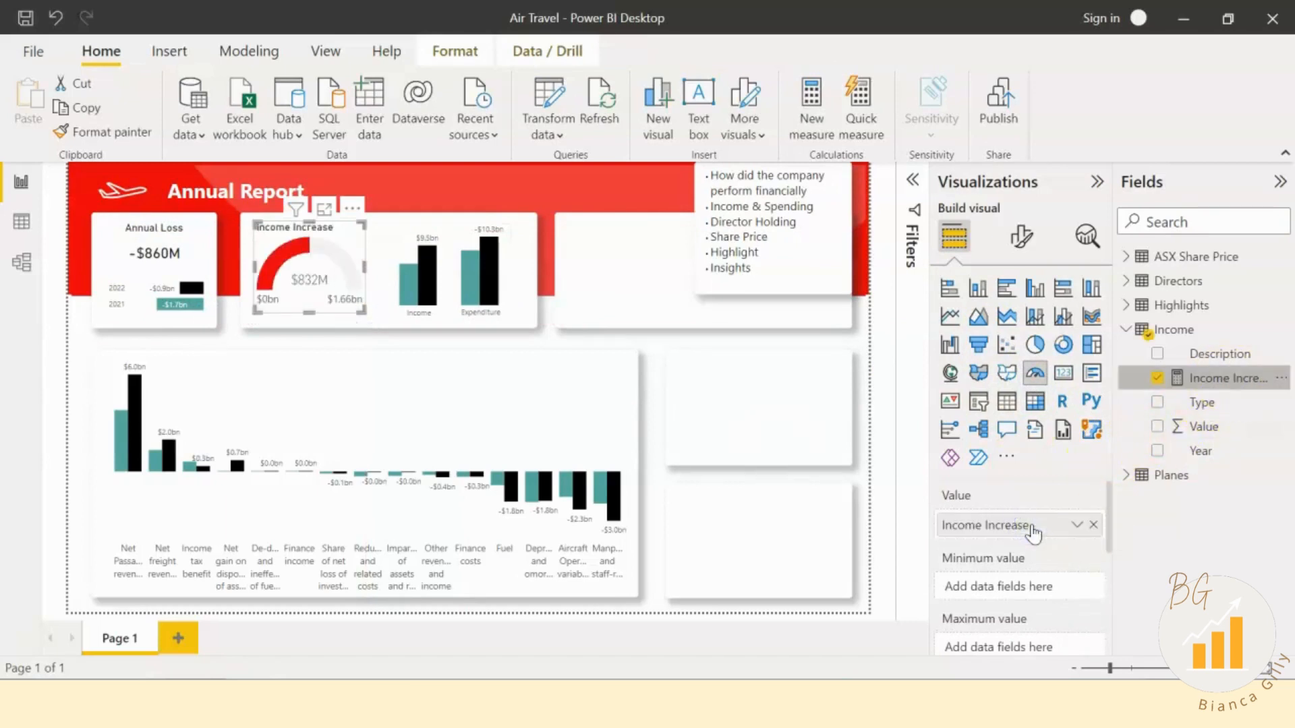
click(1030, 521)
click(60, 585)
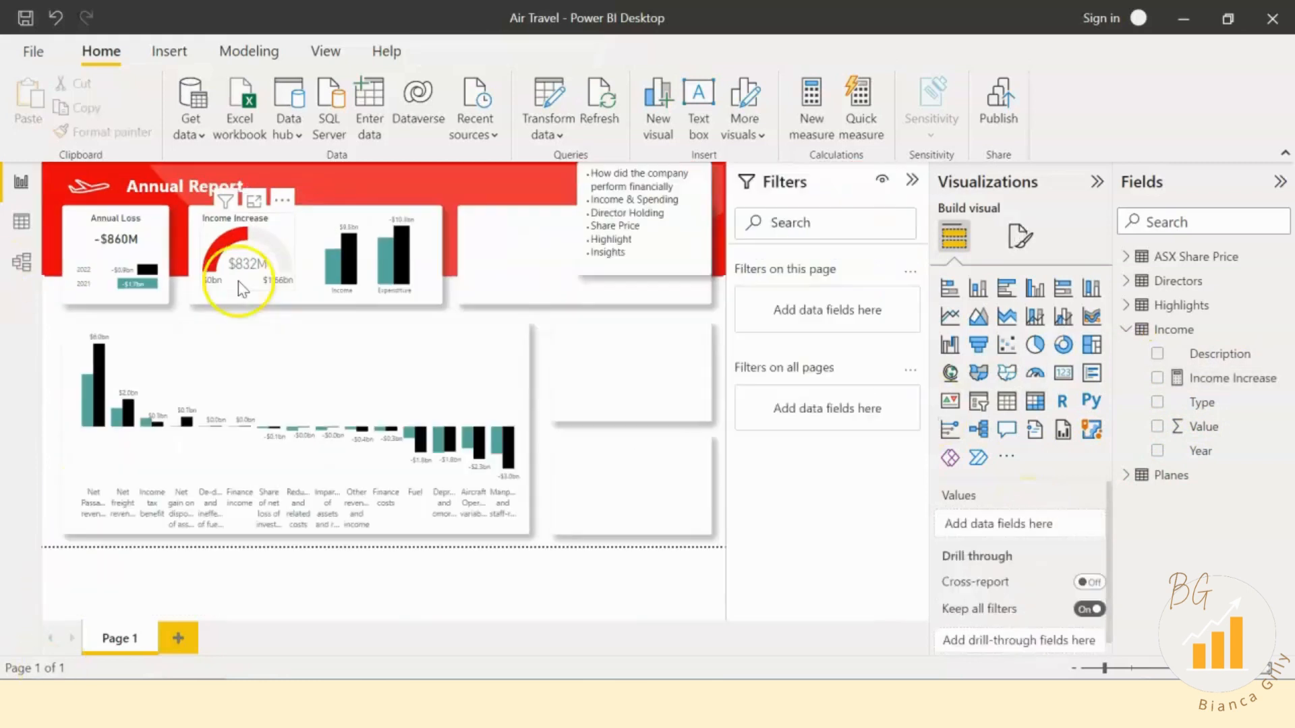
Step: Filter the Income Increase gauge by Type so that only Income is included, and collapse the Filters pane
click(254, 280)
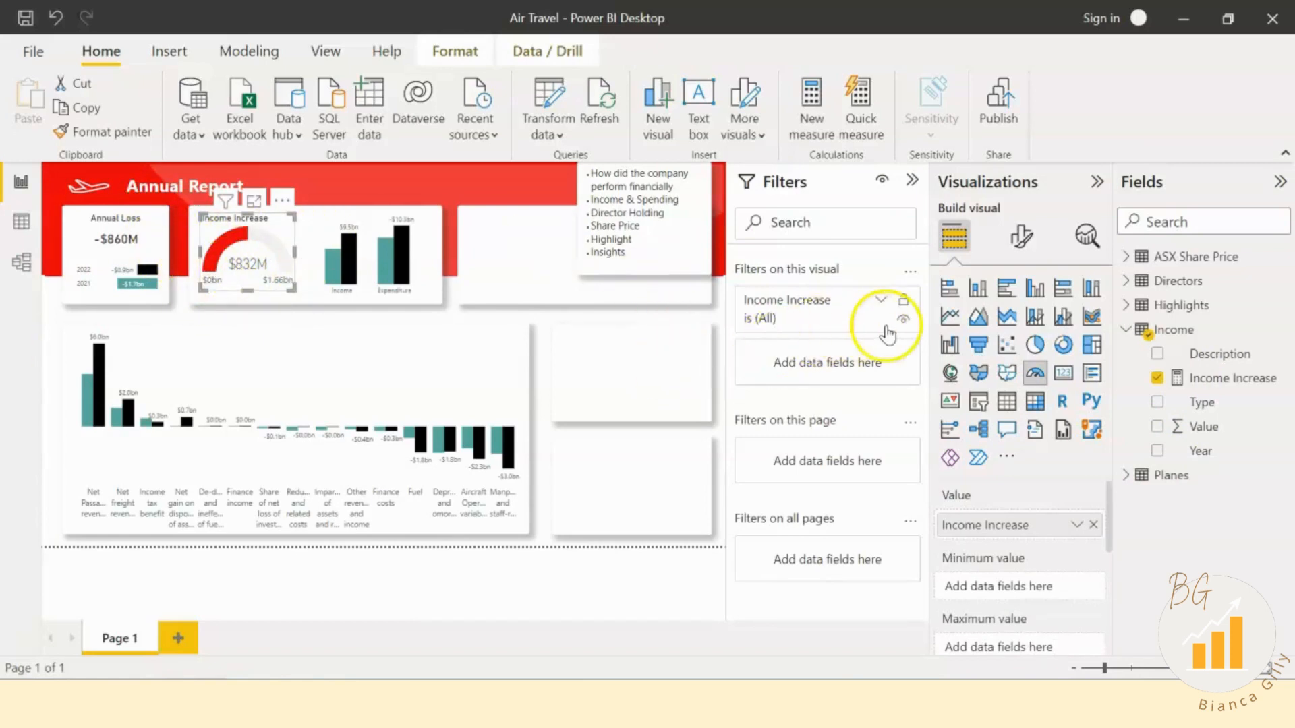
drag(1159, 399, 855, 365)
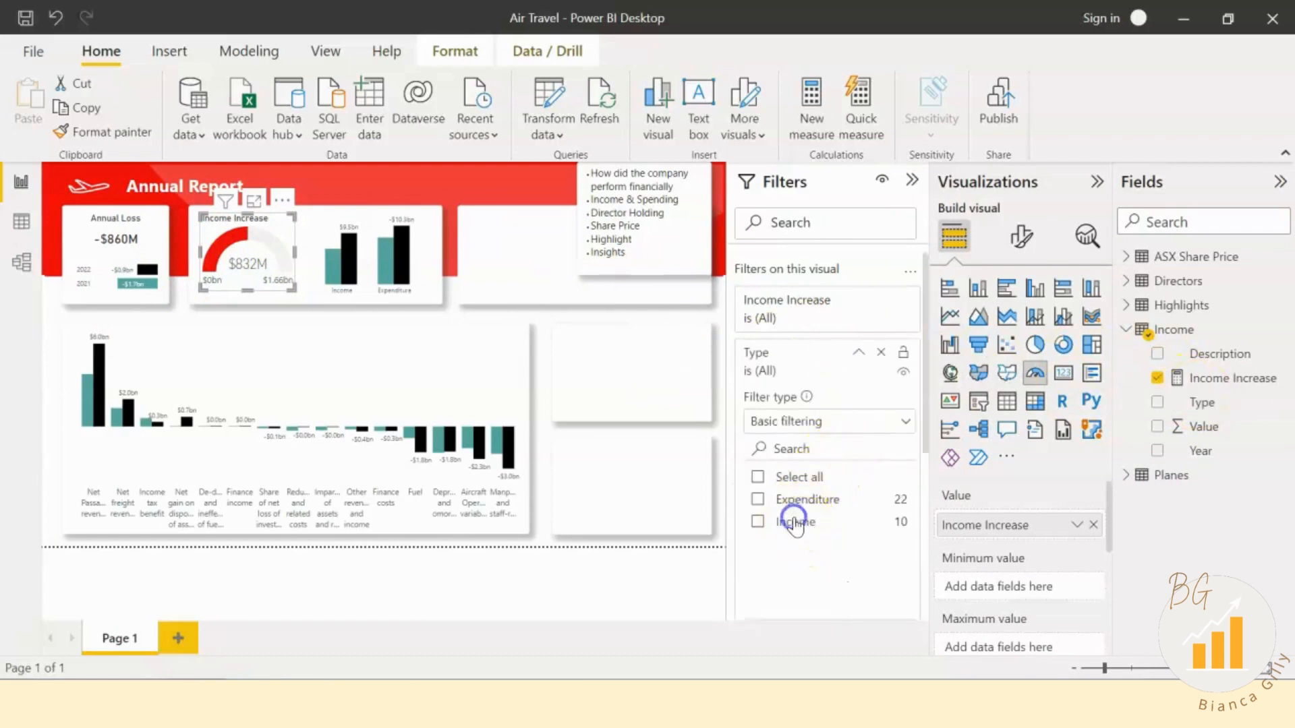
click(794, 522)
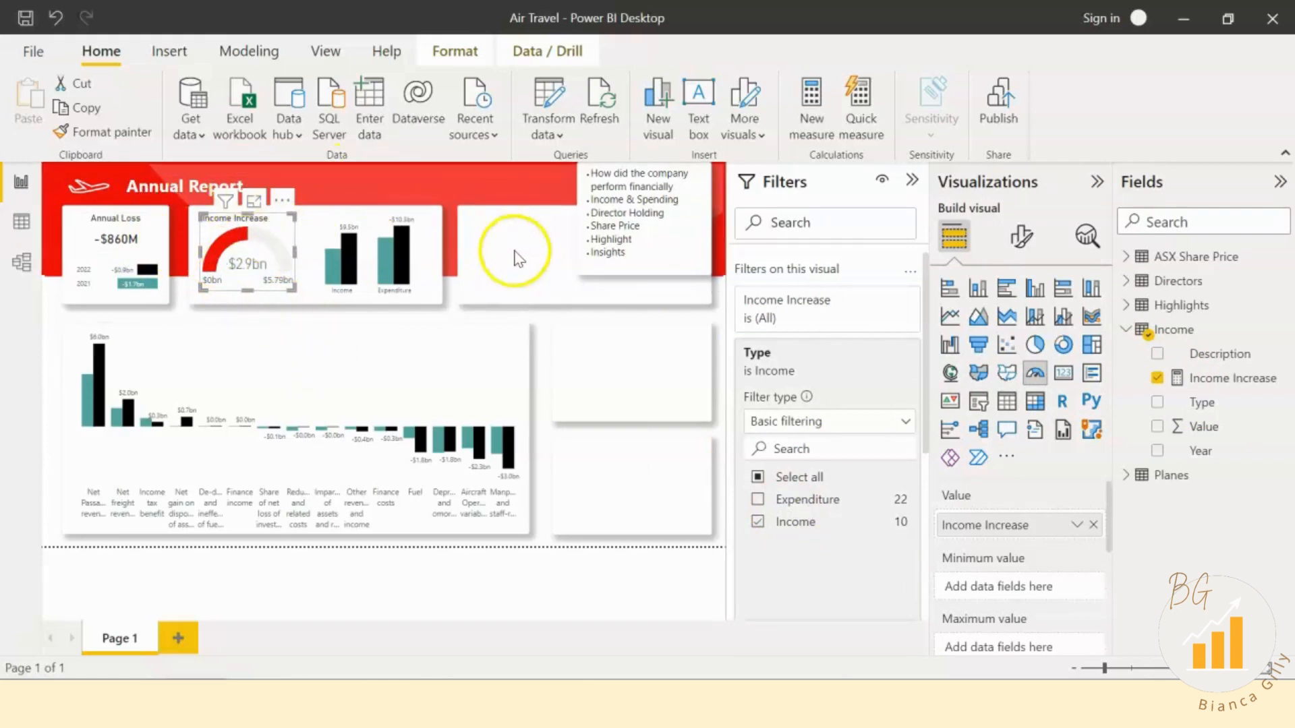
click(914, 182)
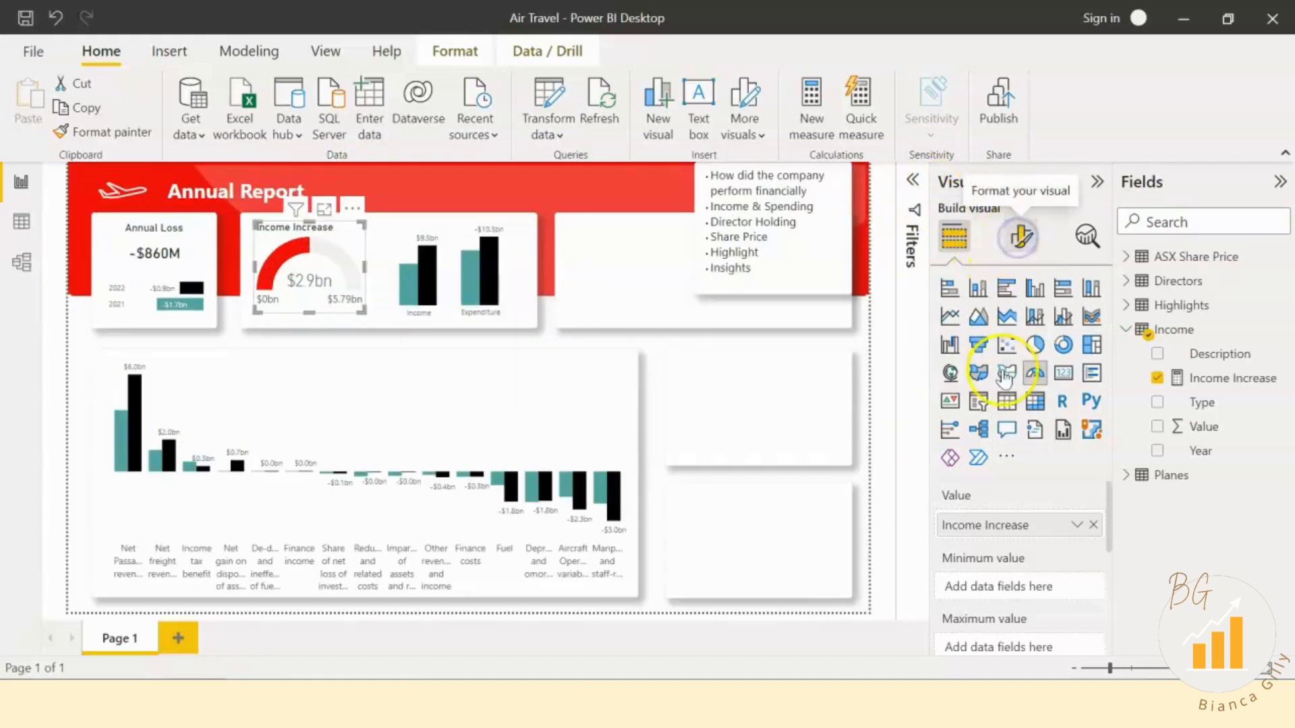
Step: Set the gauge's fill color to the green theme color and its target color to white
click(1020, 237)
click(991, 417)
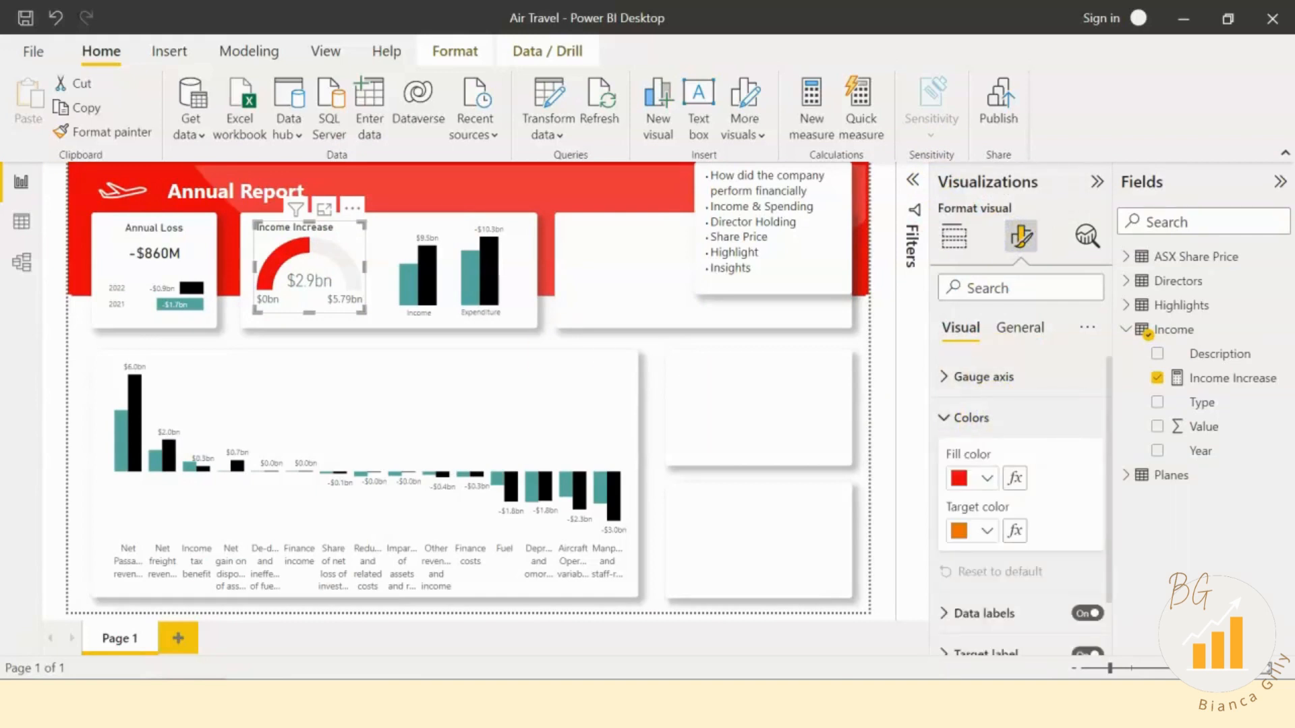
click(976, 479)
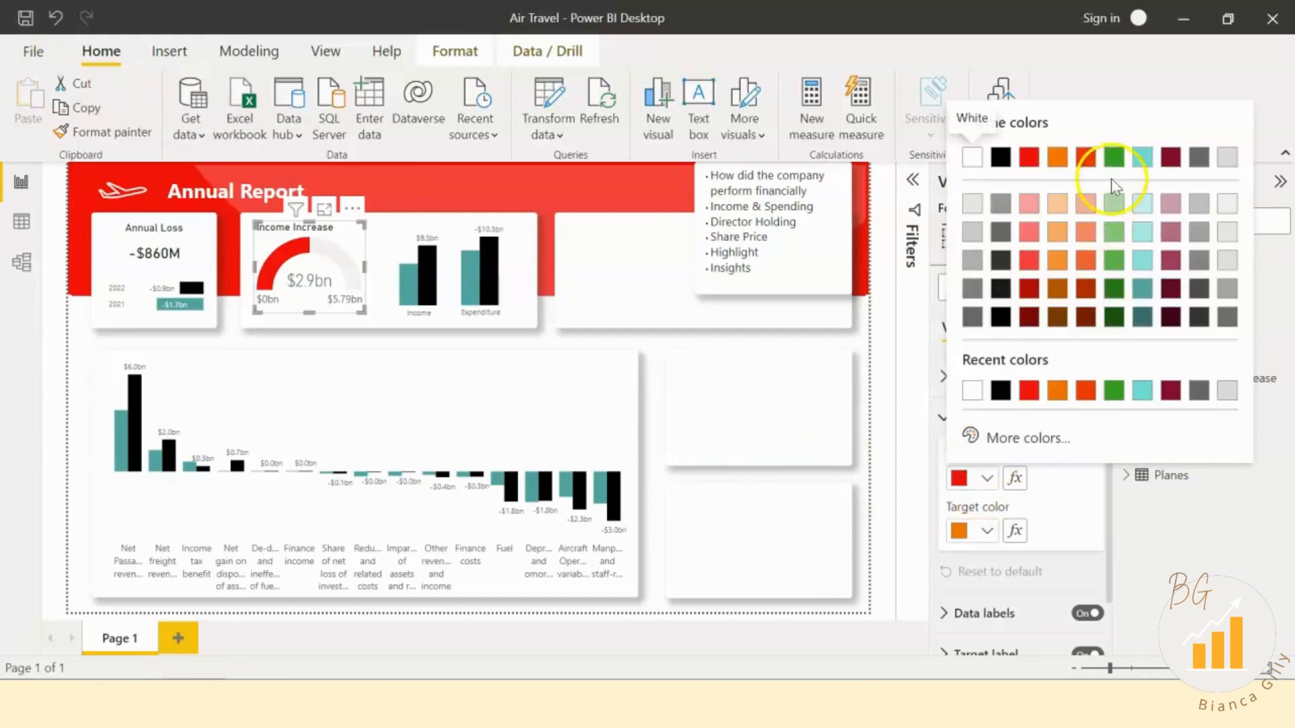
click(1113, 157)
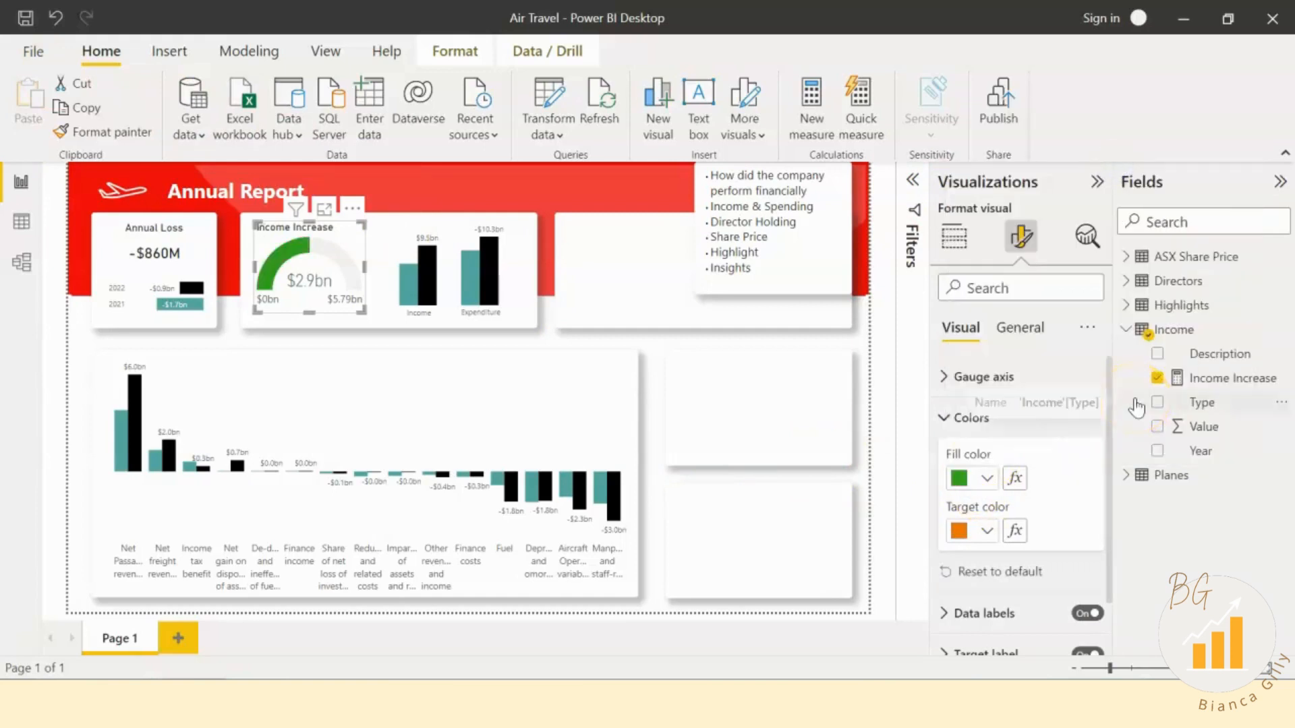
click(985, 530)
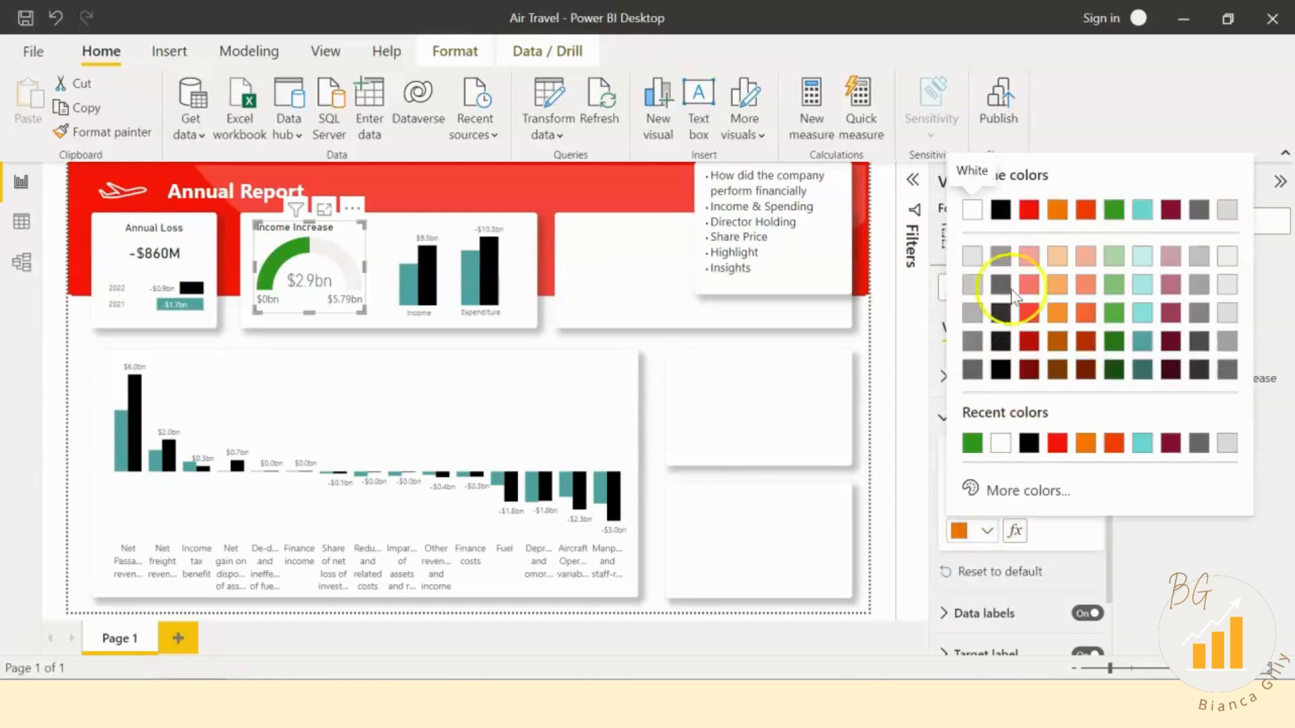
click(976, 219)
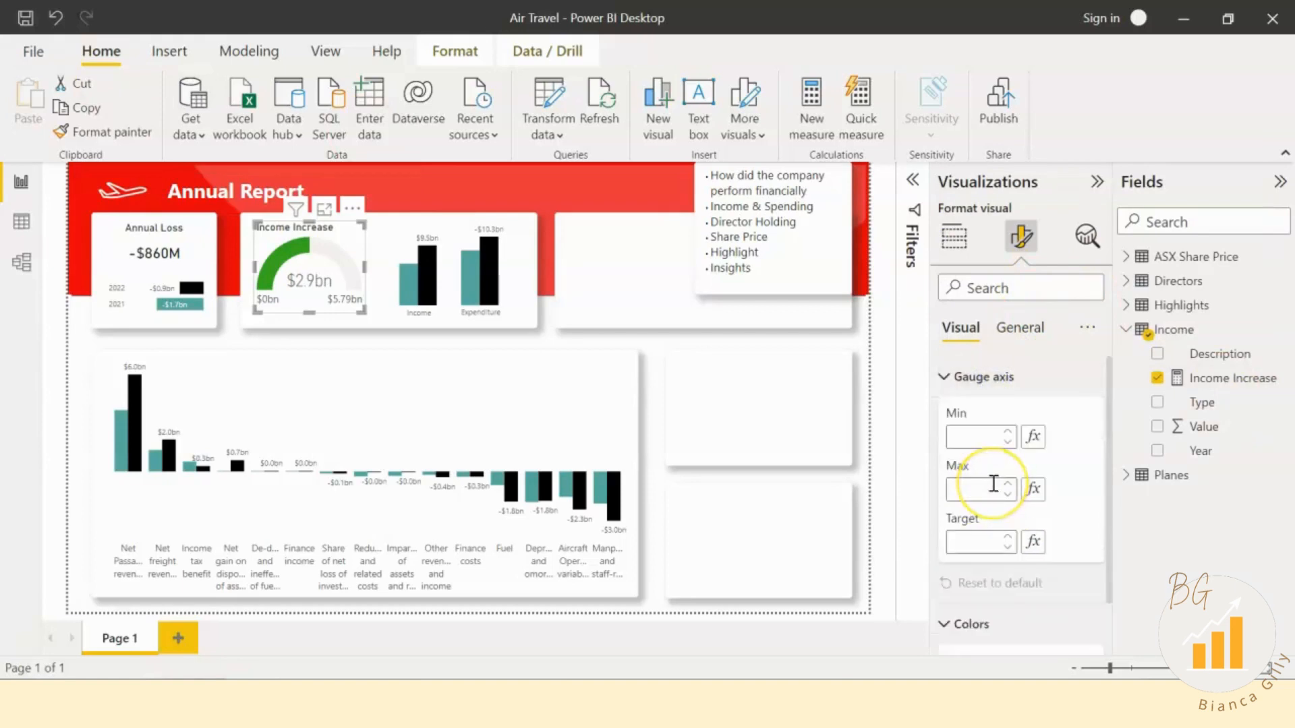
scroll(976, 561, down, 1)
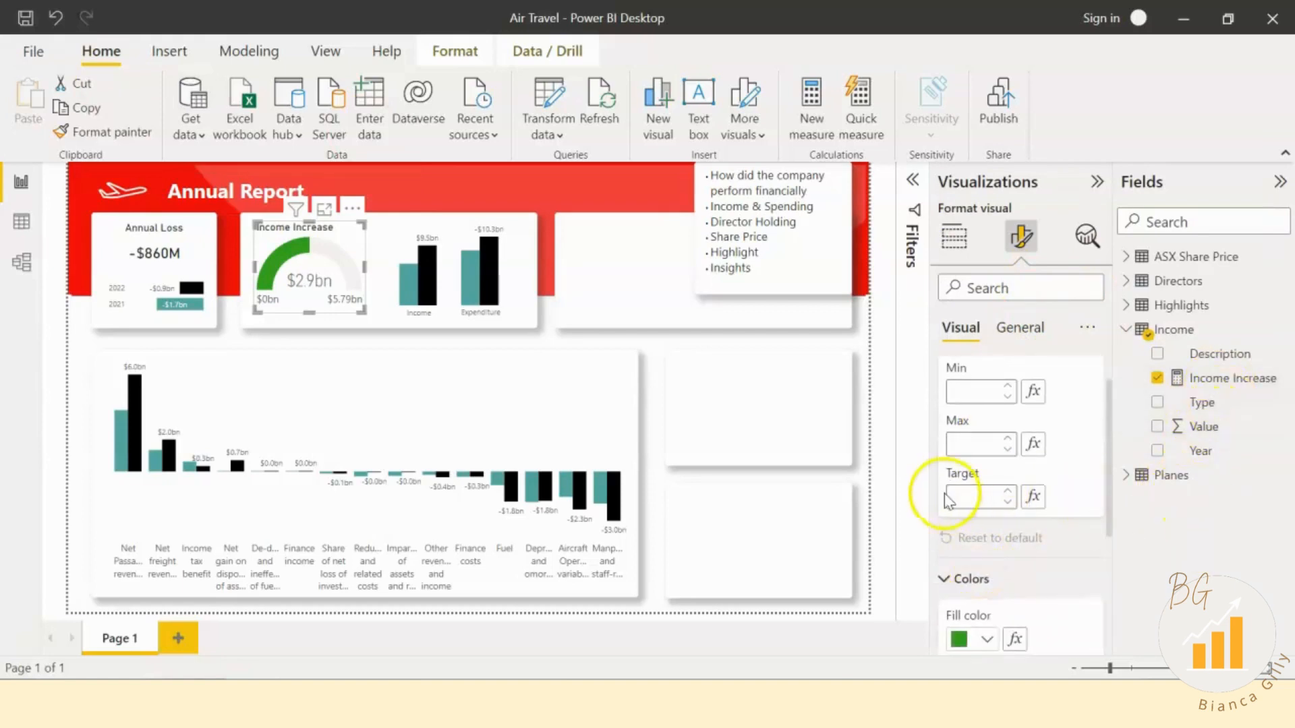
click(975, 444)
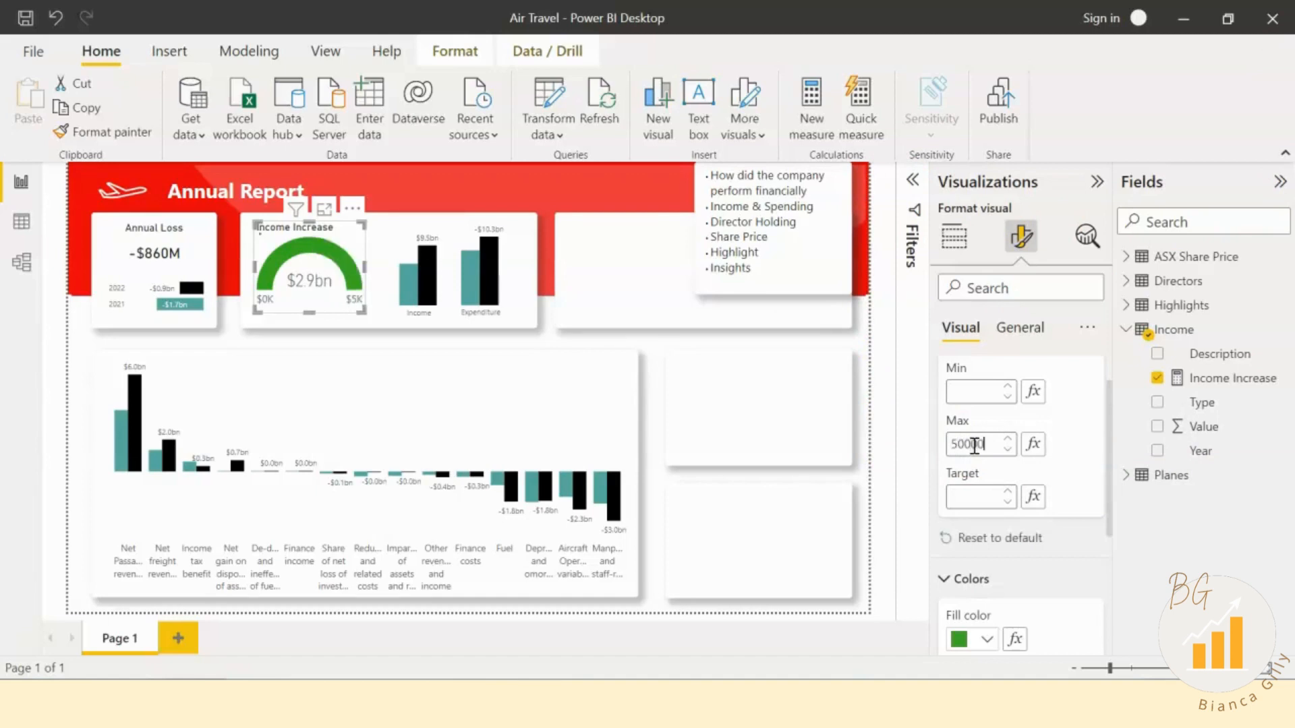
text(0000)
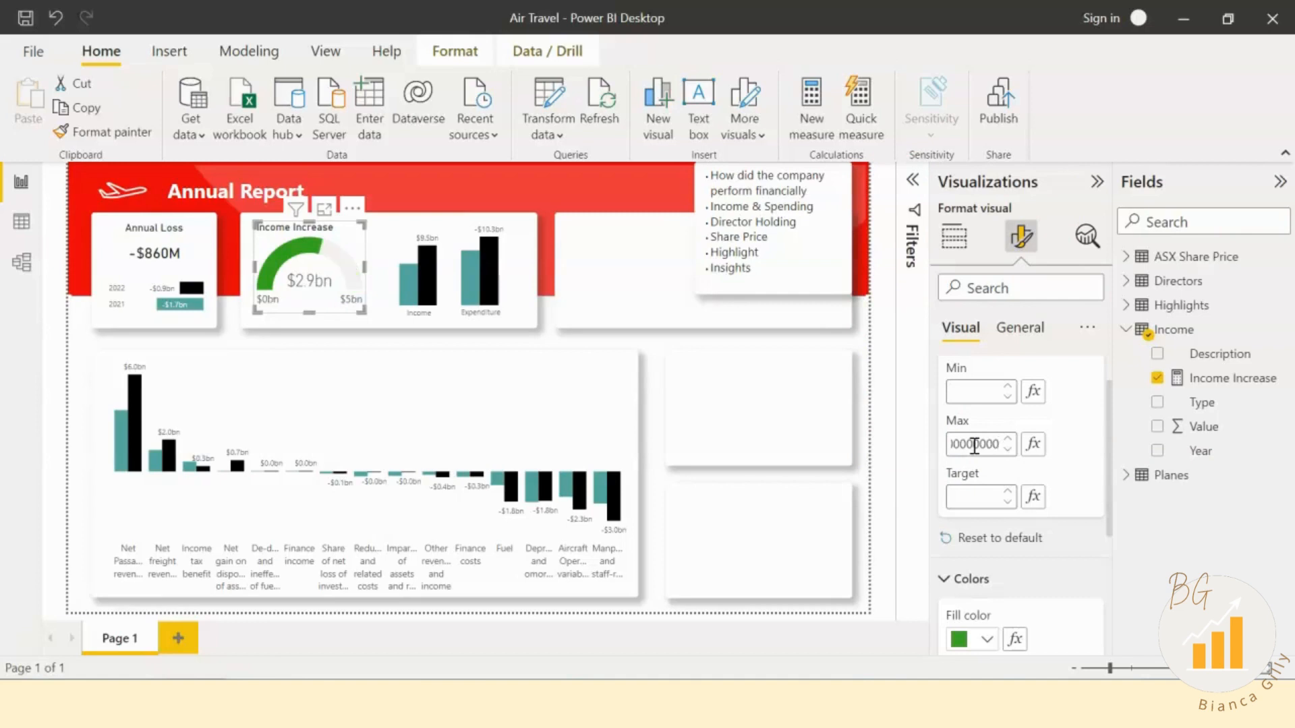
click(963, 499)
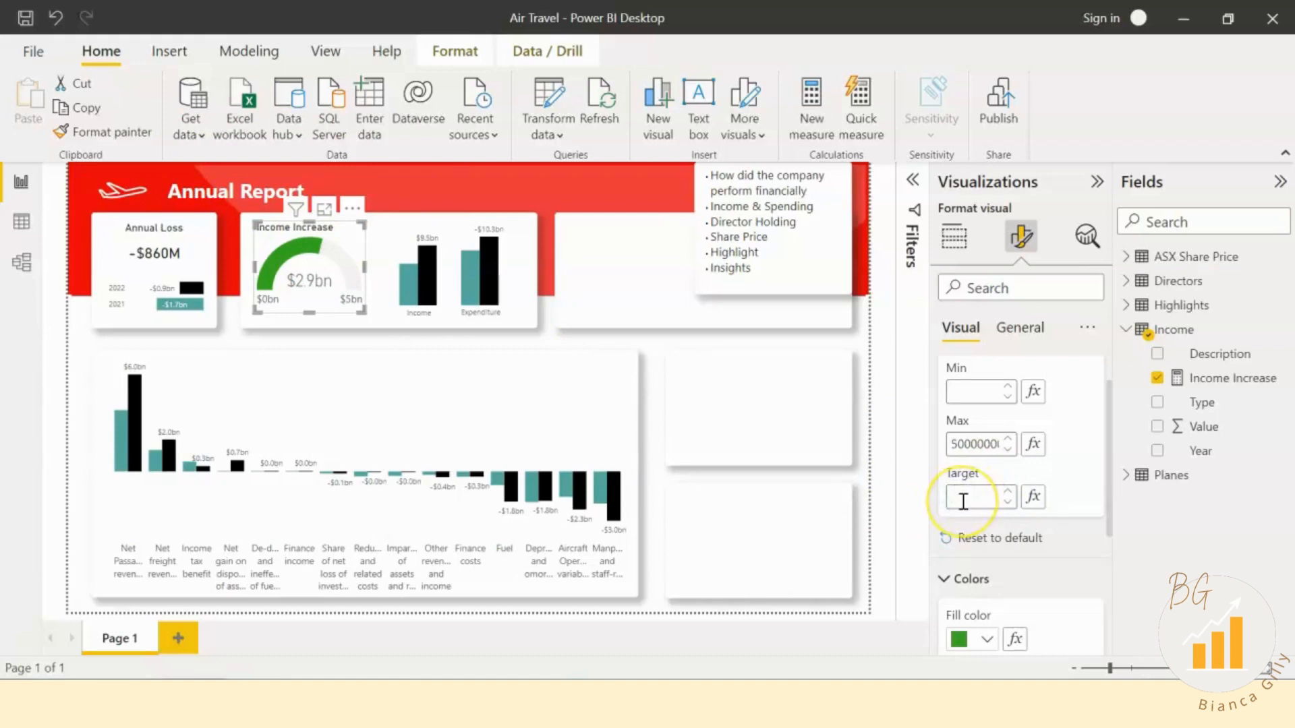
text(200)
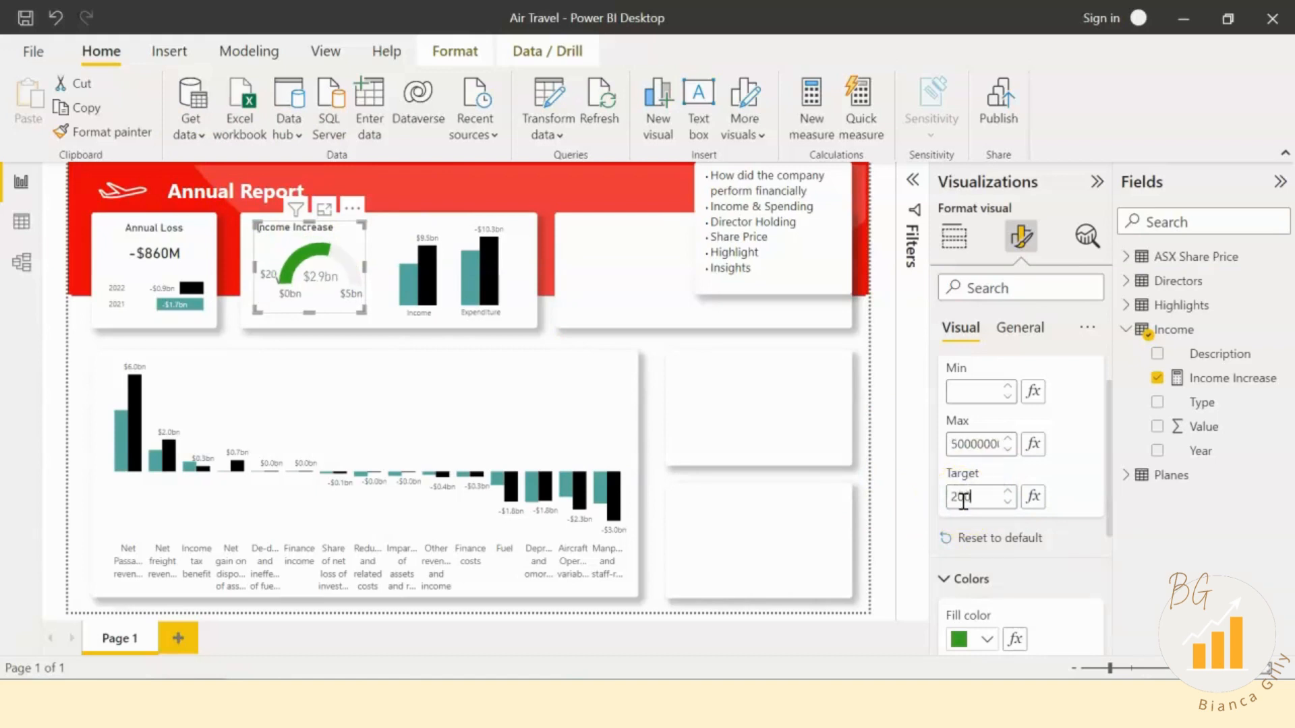
text(000000)
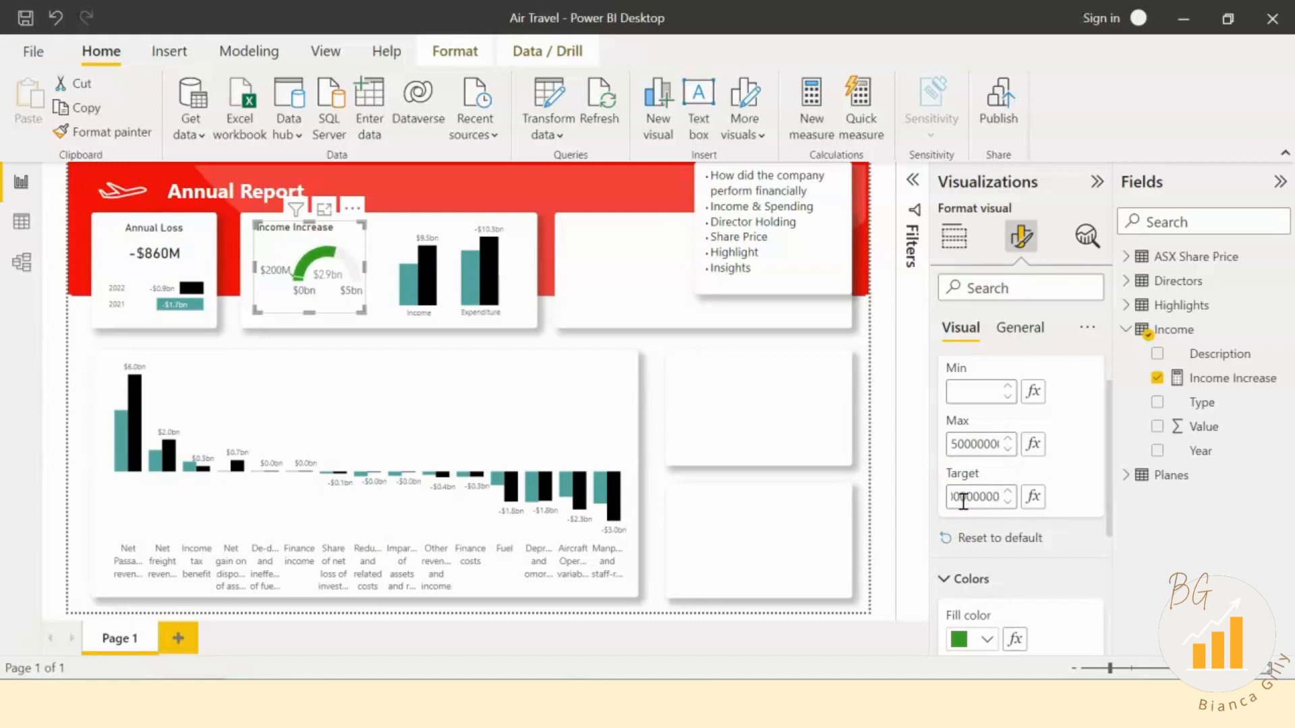
text(0)
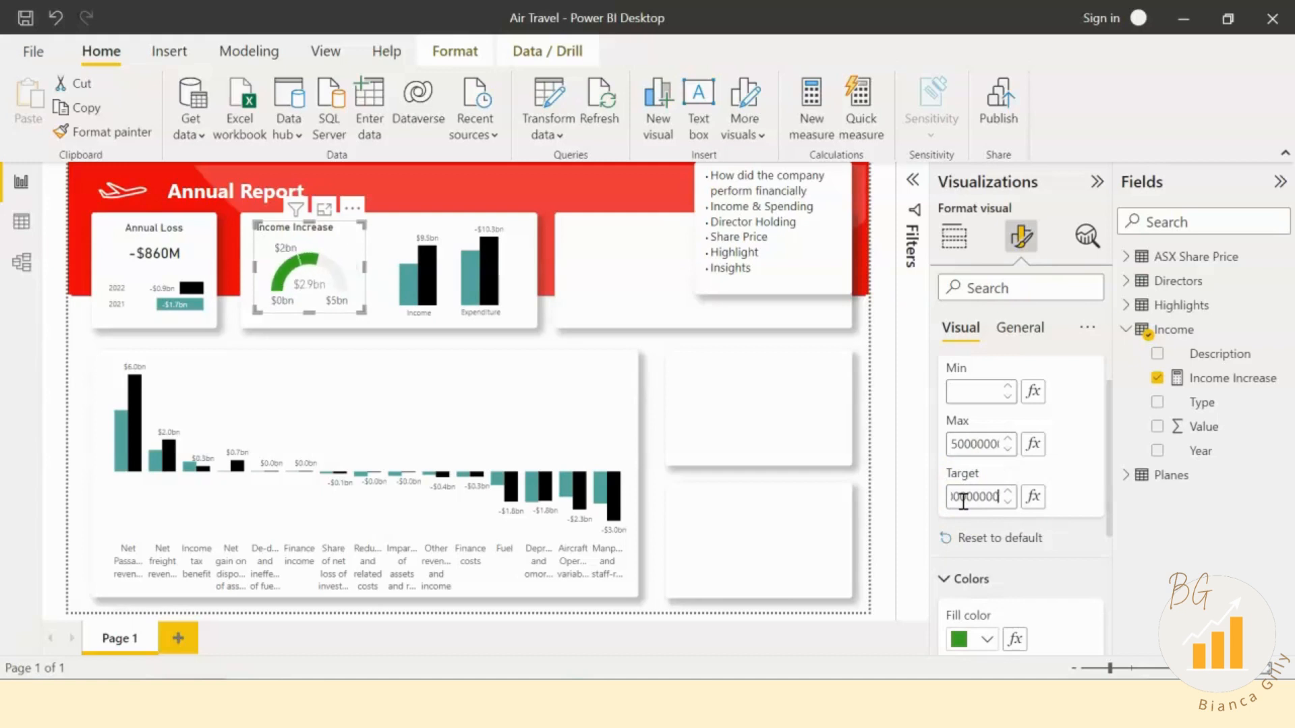
click(292, 270)
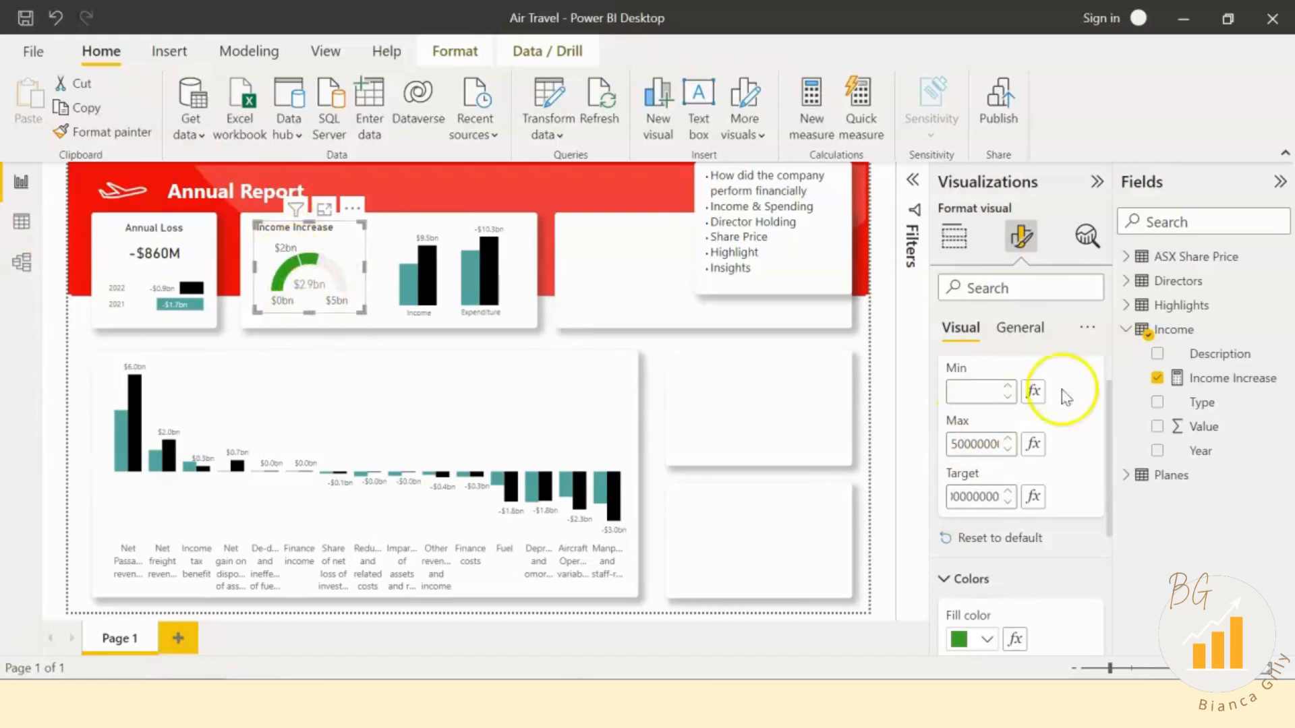
click(974, 328)
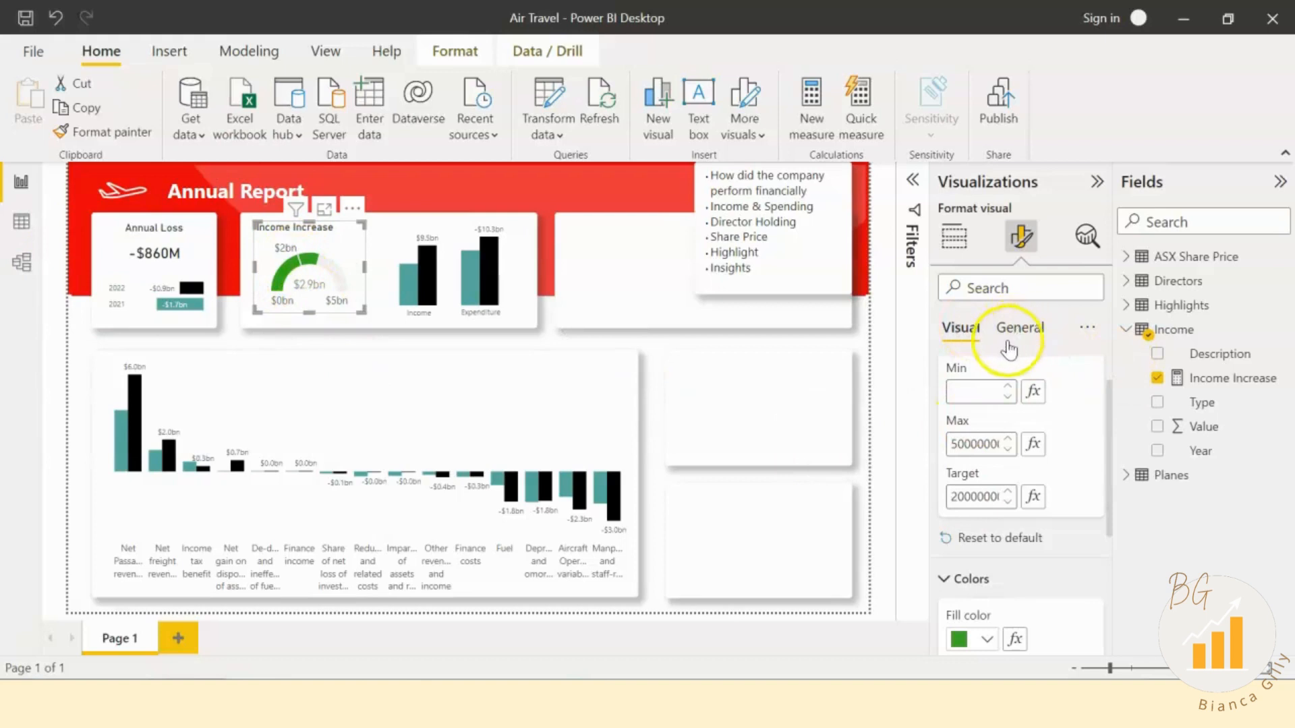
Step: Turn off the target label on the Income Increase gauge and leave its callout value switched on
scroll(1015, 361, down, 3)
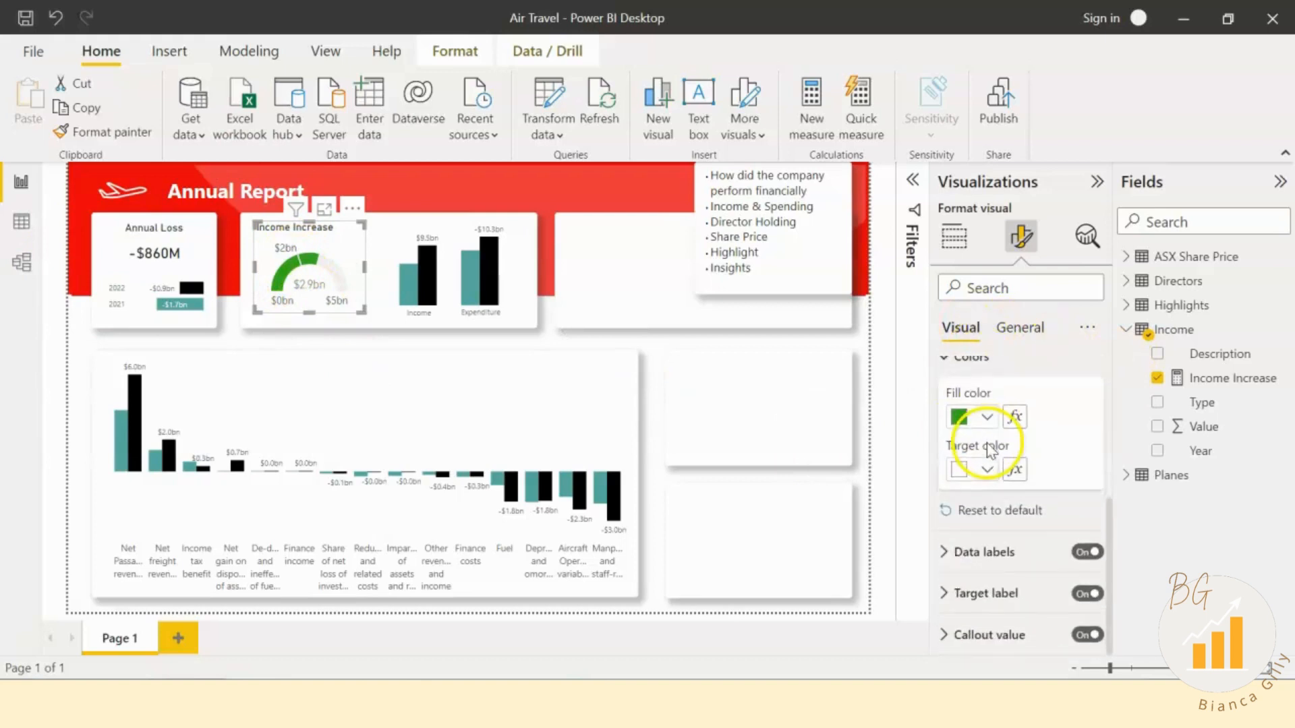
click(1087, 593)
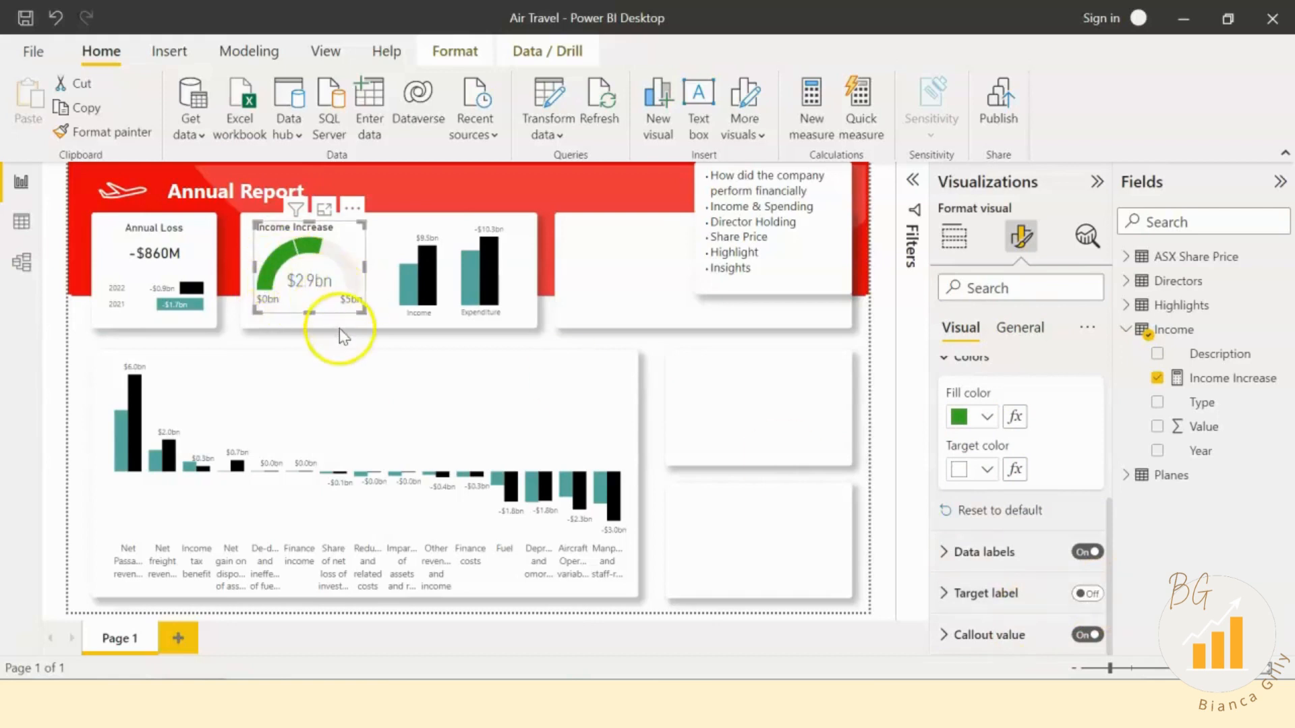
click(1088, 635)
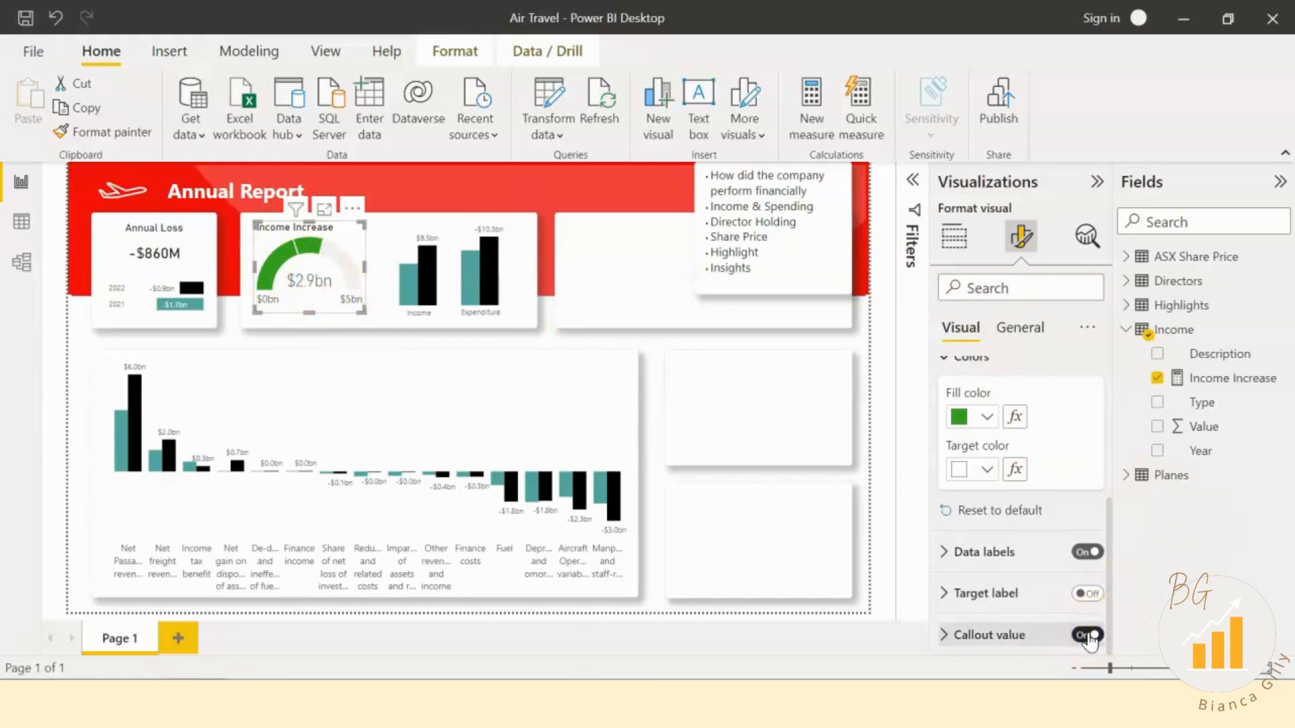
click(1087, 635)
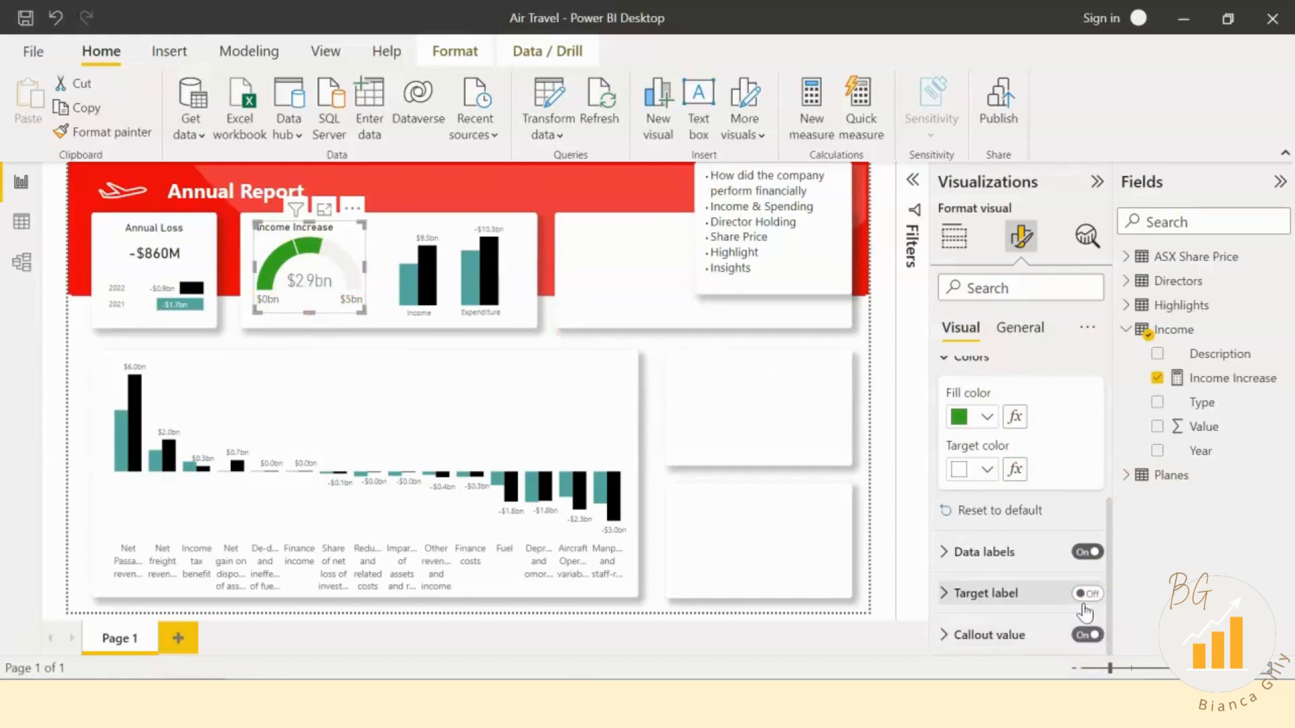
Step: Turn off the data labels on the Income Increase gauge so its minimum and maximum values are hidden
click(1092, 641)
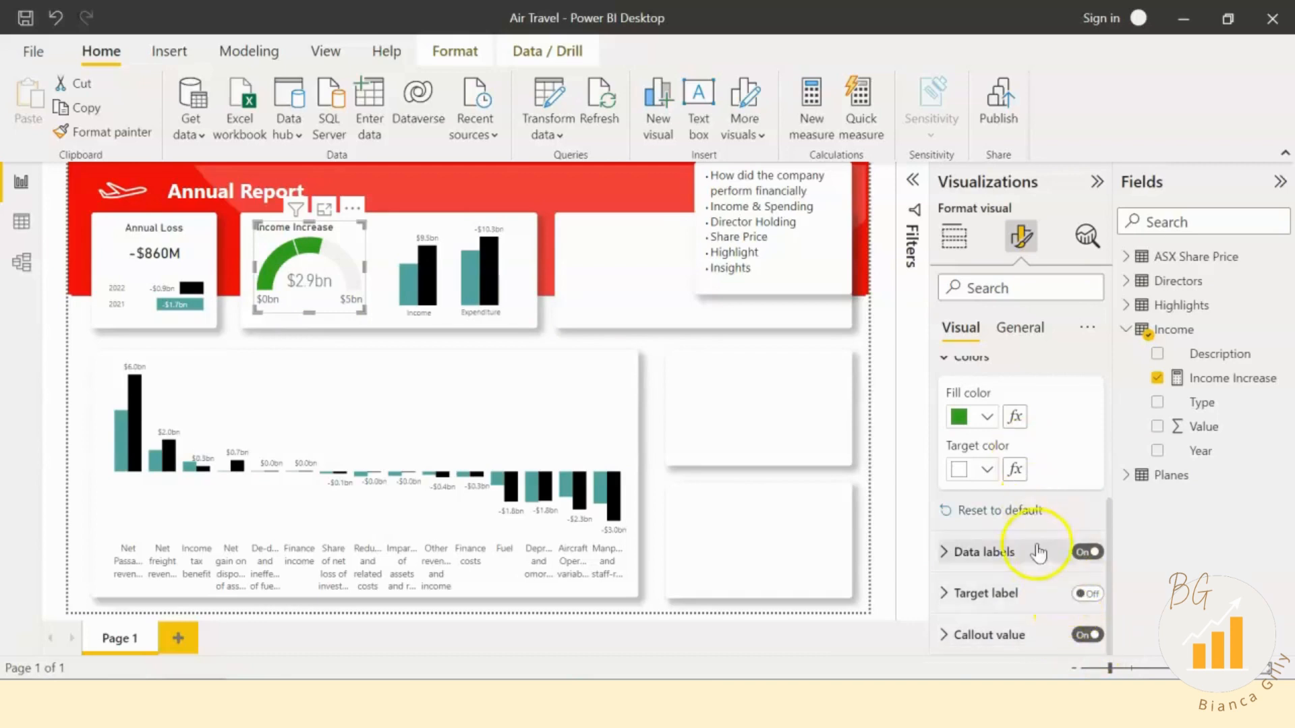
click(1086, 552)
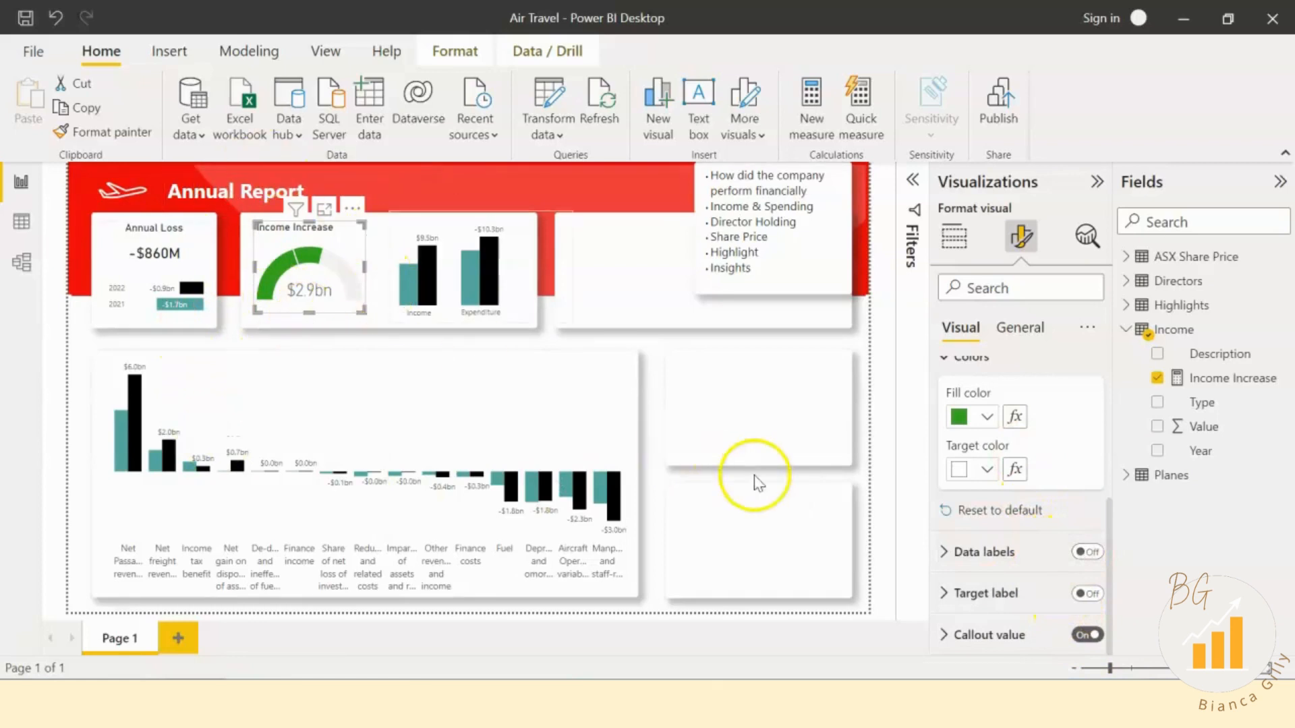
scroll(1025, 491, up, 3)
scroll(1031, 573, down, 3)
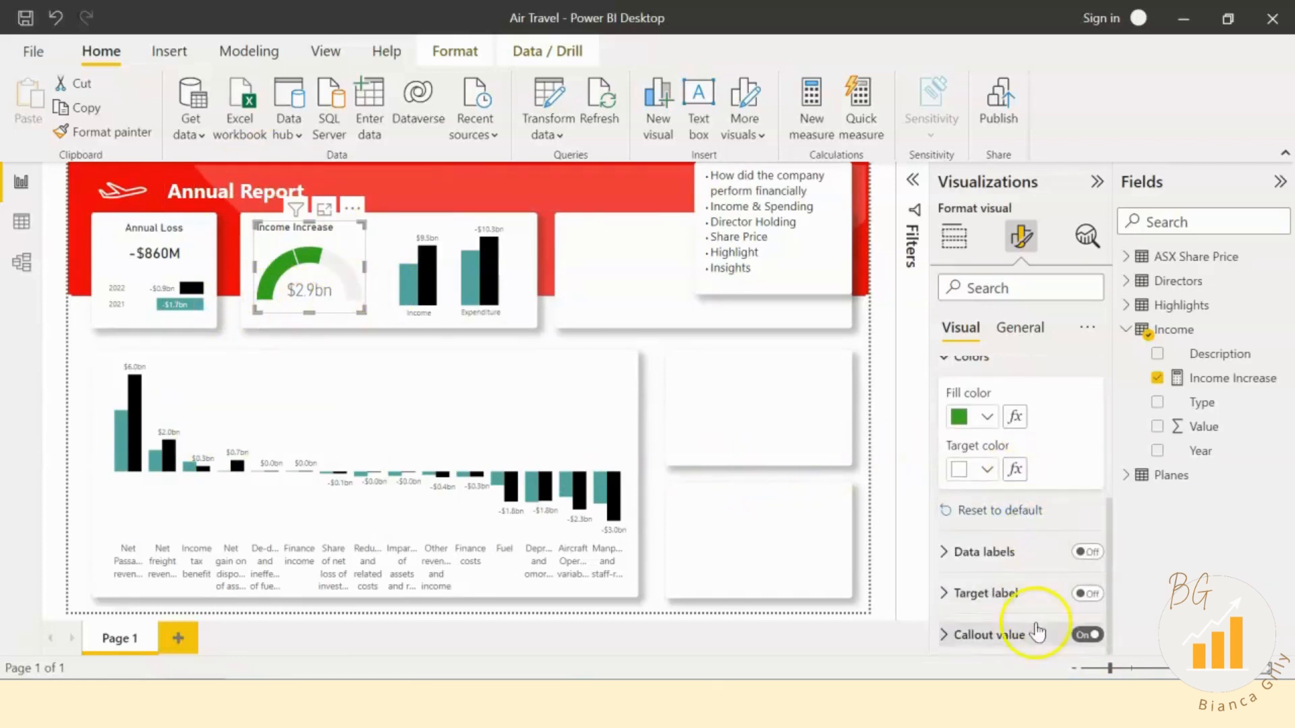
Step: Set the font of the gauge's callout value to DIN and its color to black
click(1009, 636)
scroll(1014, 559, down, 2)
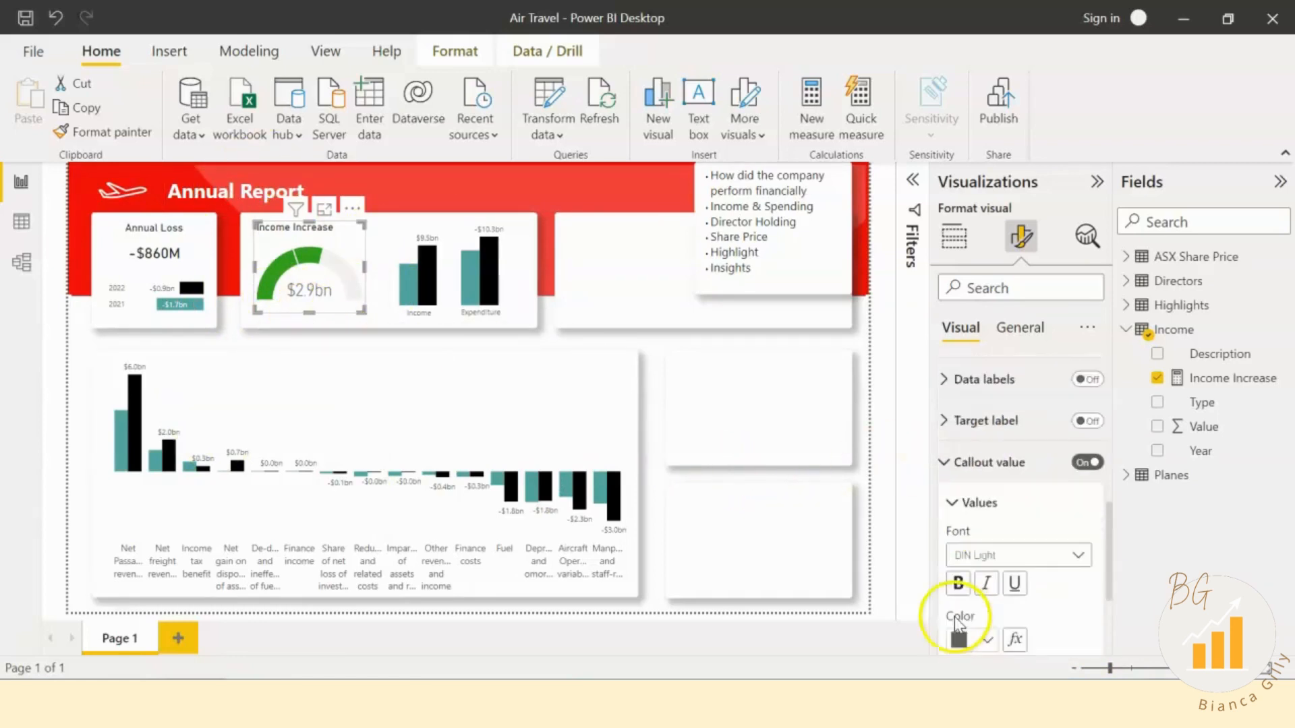
scroll(959, 611, down, 1)
click(976, 552)
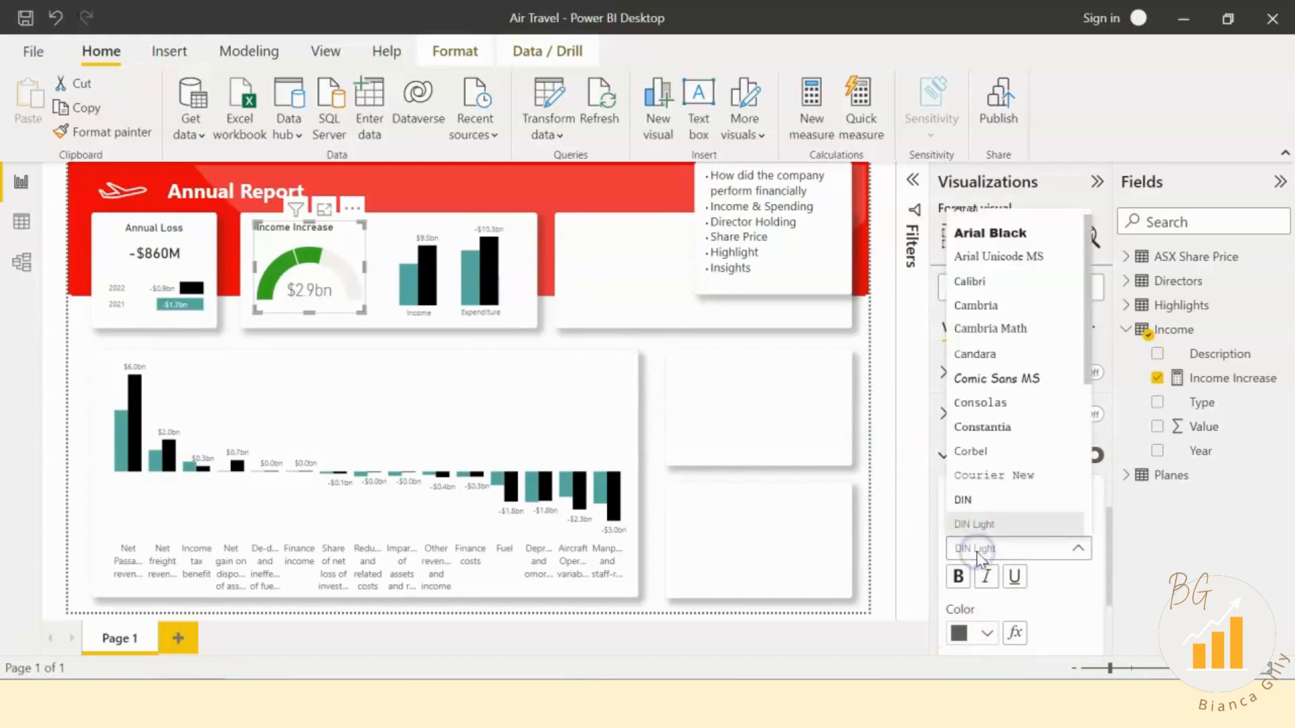
scroll(991, 459, down, 3)
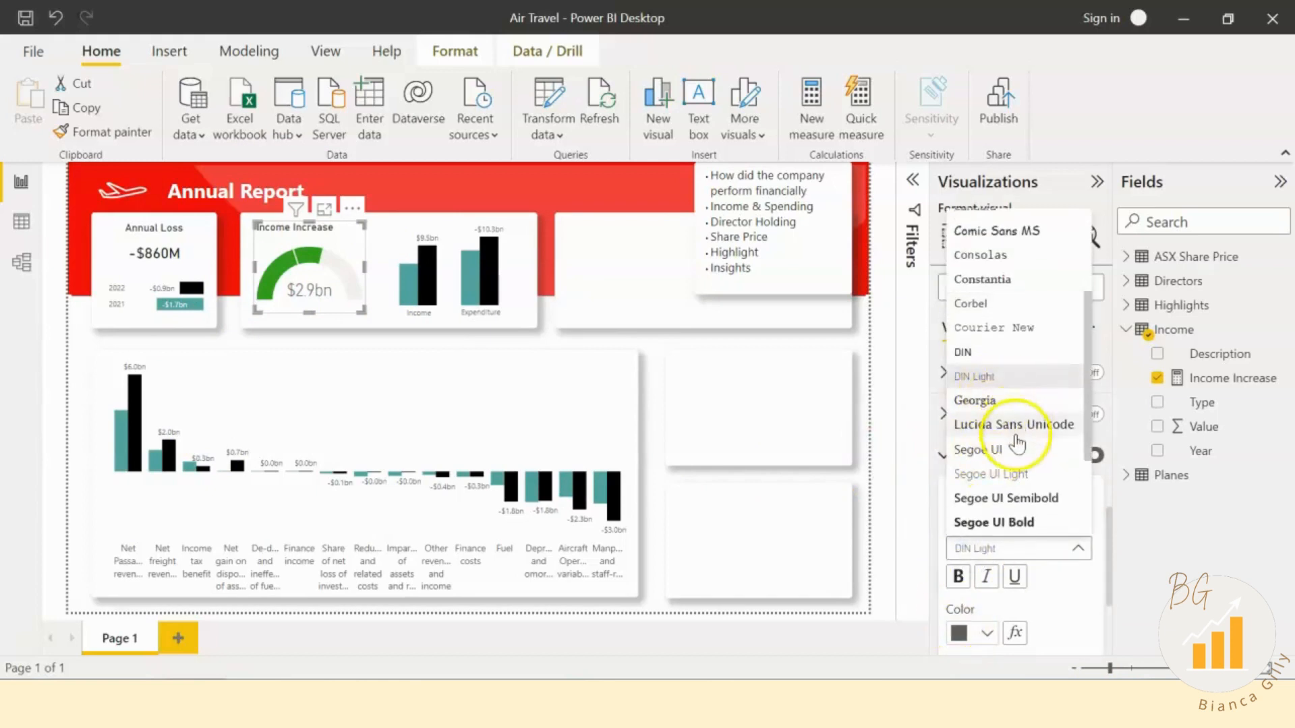
scroll(1045, 405, down, 2)
click(969, 253)
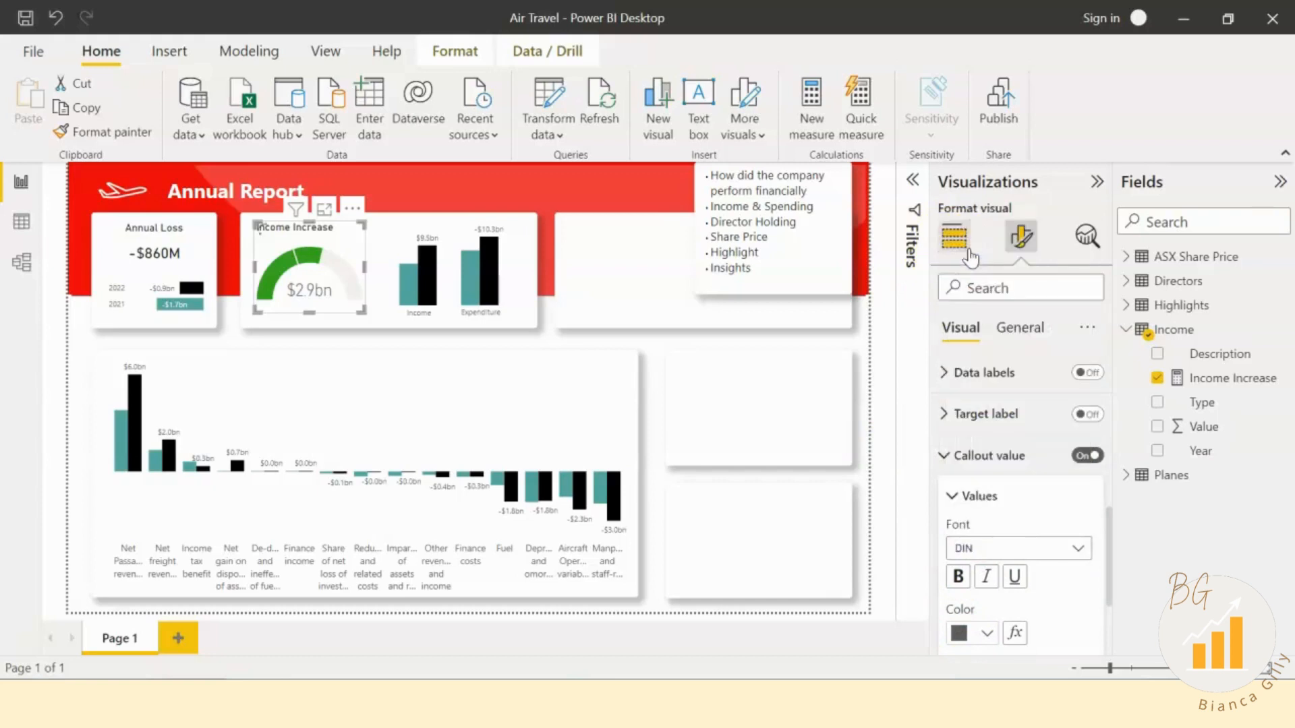
click(981, 634)
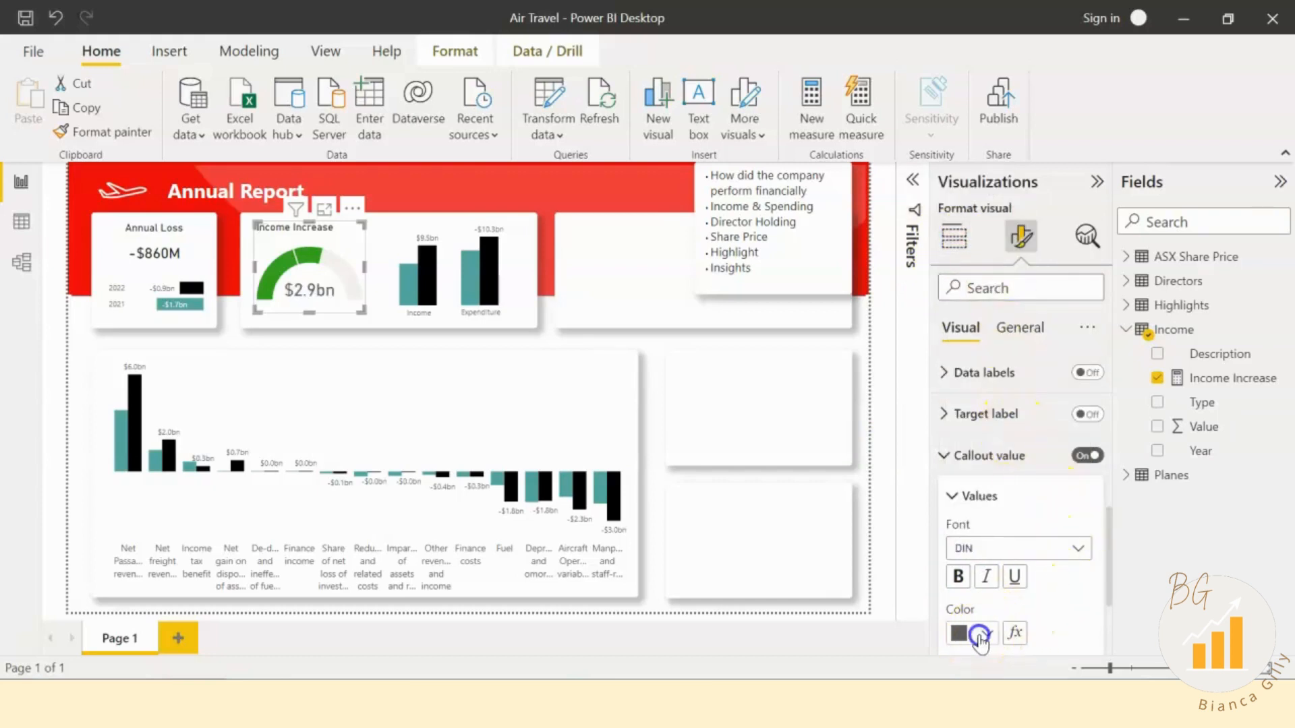
click(1005, 438)
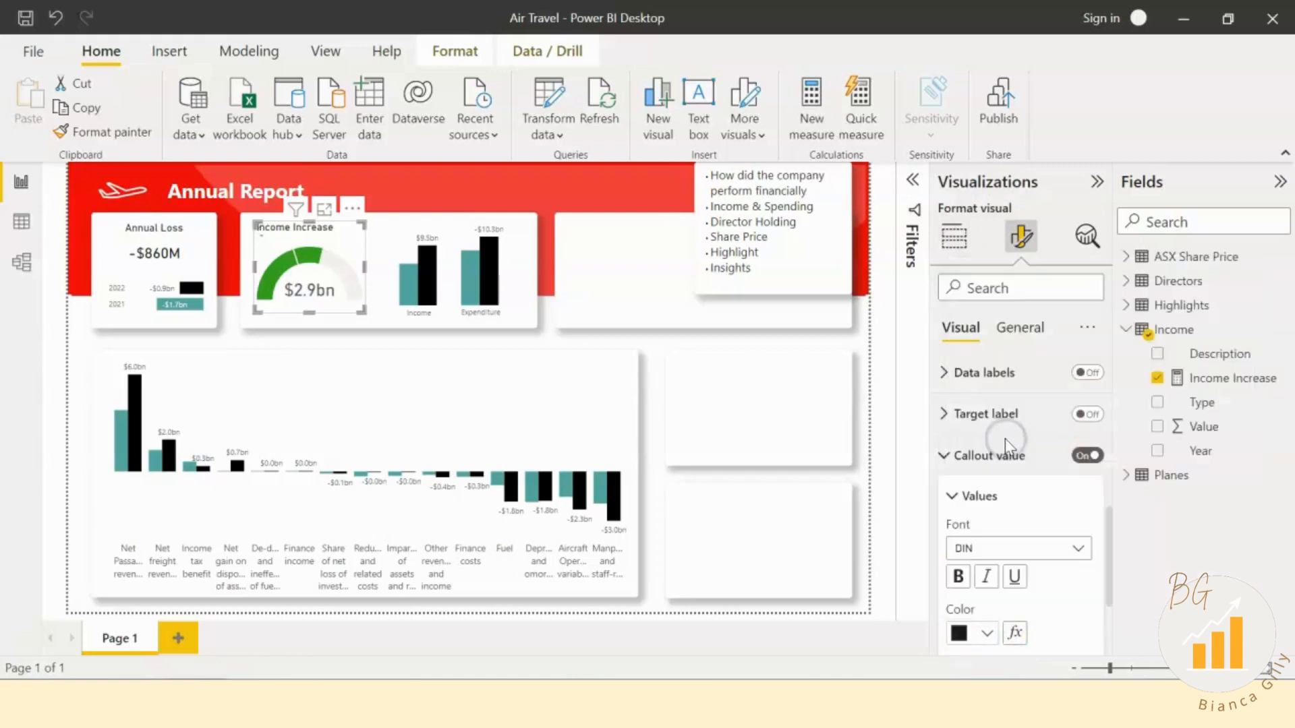
Step: Open the title formatting settings of the Income Increase gauge, down to its text color and horizontal alignment options
click(1015, 328)
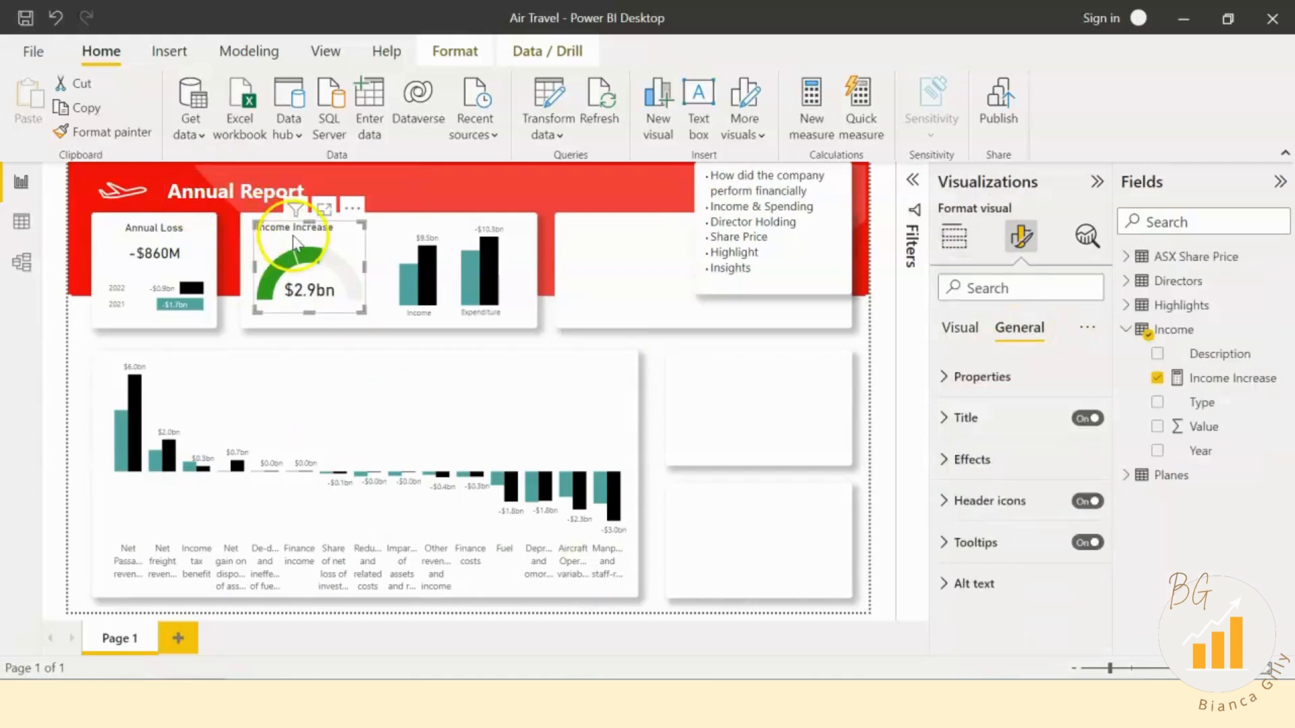
click(1002, 418)
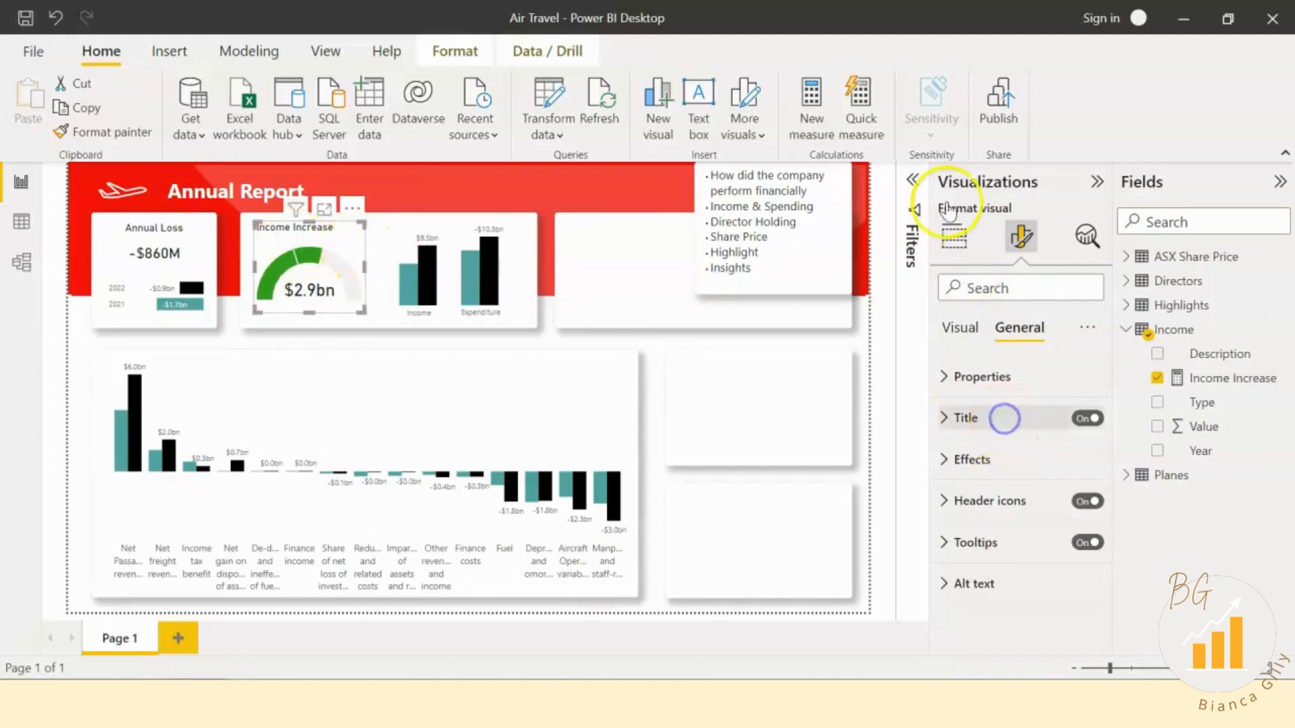
scroll(1012, 514, down, 4)
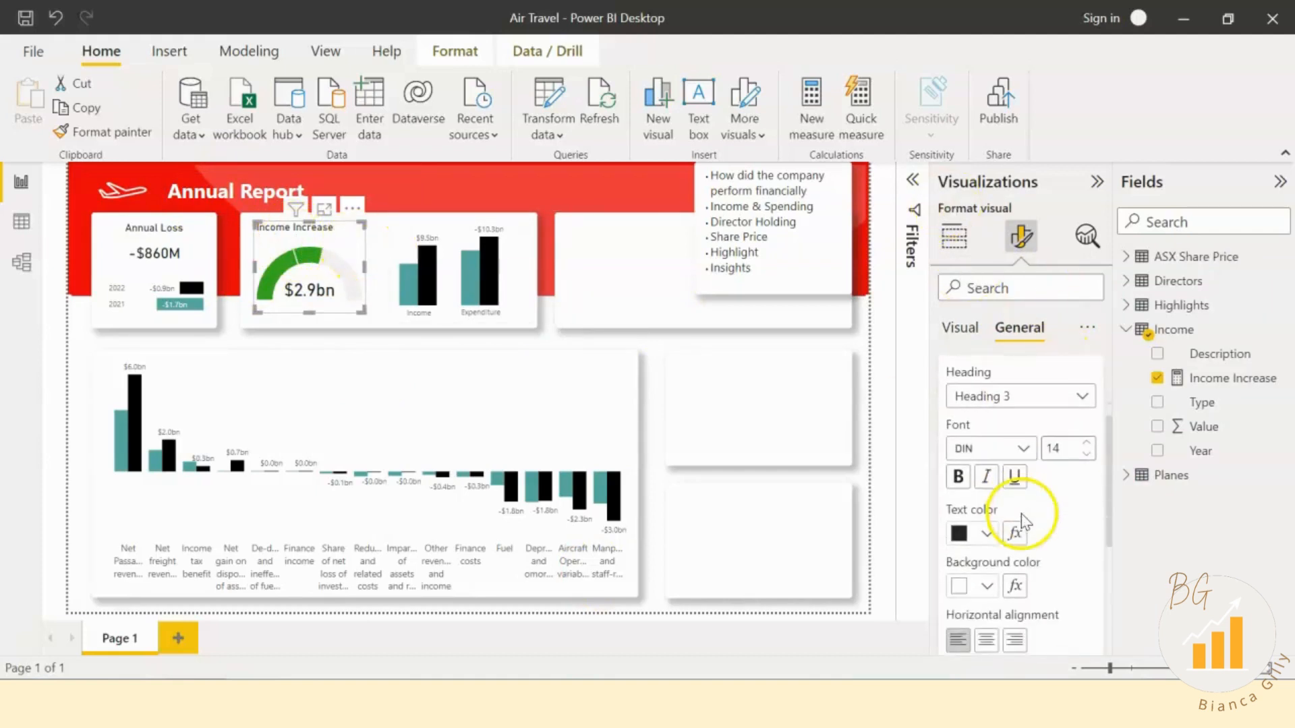
Step: Center the title of the Income Increase gauge horizontally, matching the Annual Loss card
click(987, 640)
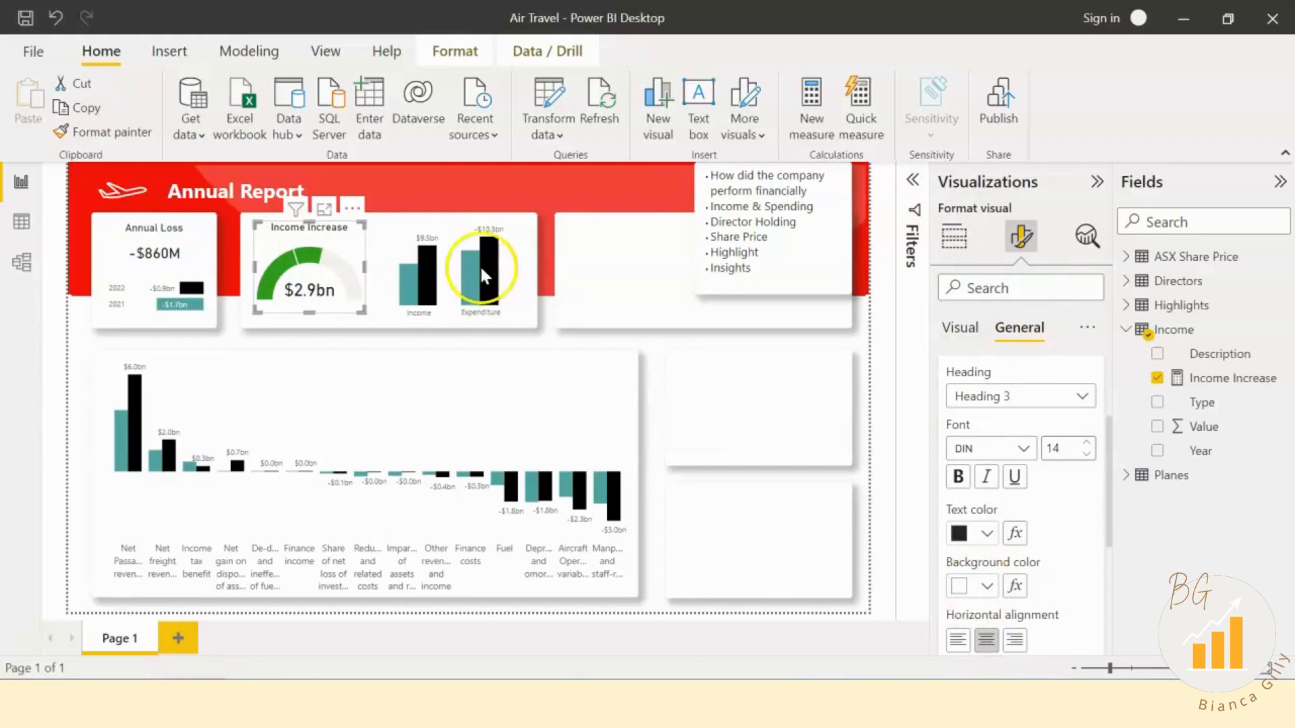
click(165, 230)
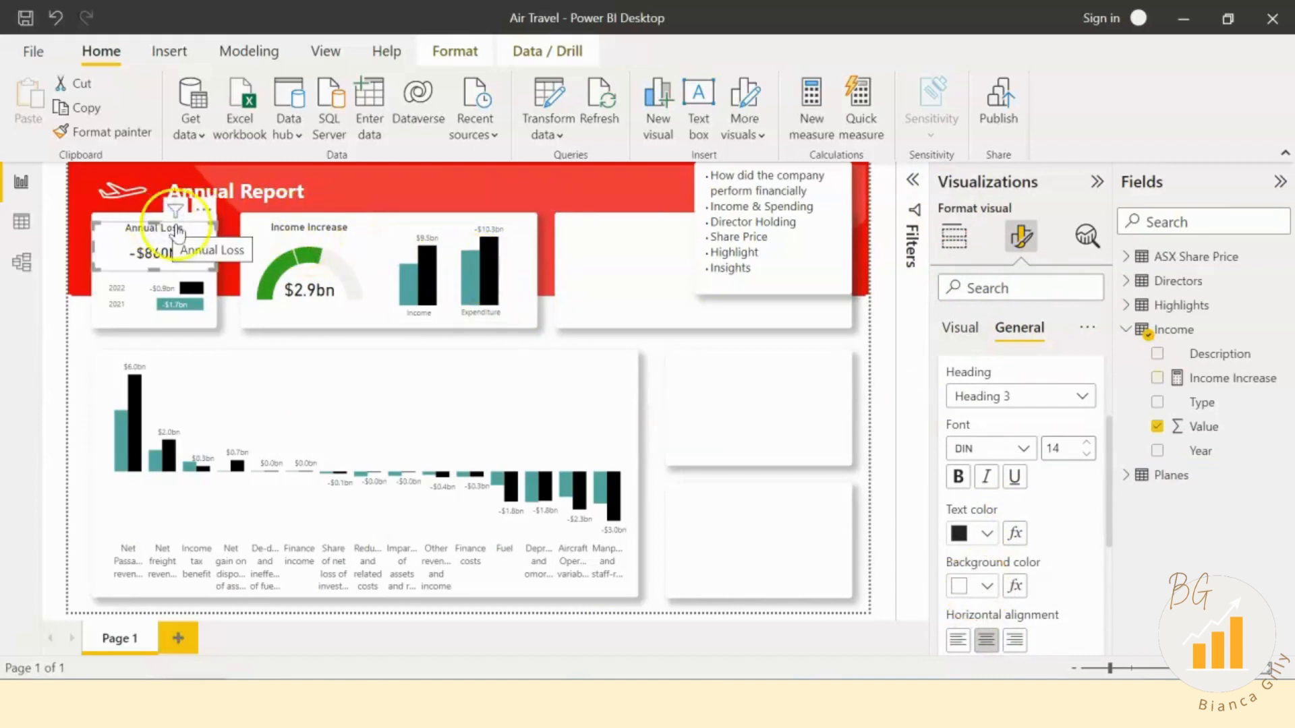
click(278, 233)
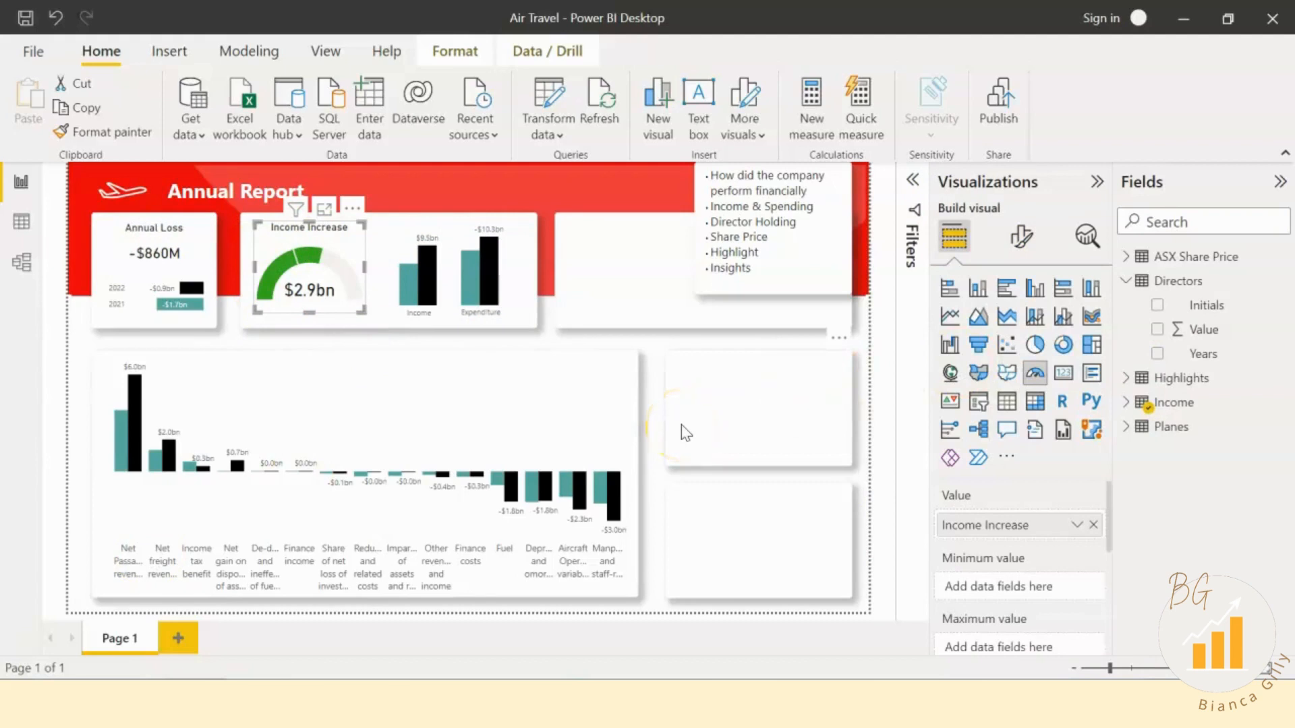
Step: Add an area chart over the empty cards beside the column chart, with the Directors table's Years on the X-axis and Value on the Y-axis
click(734, 339)
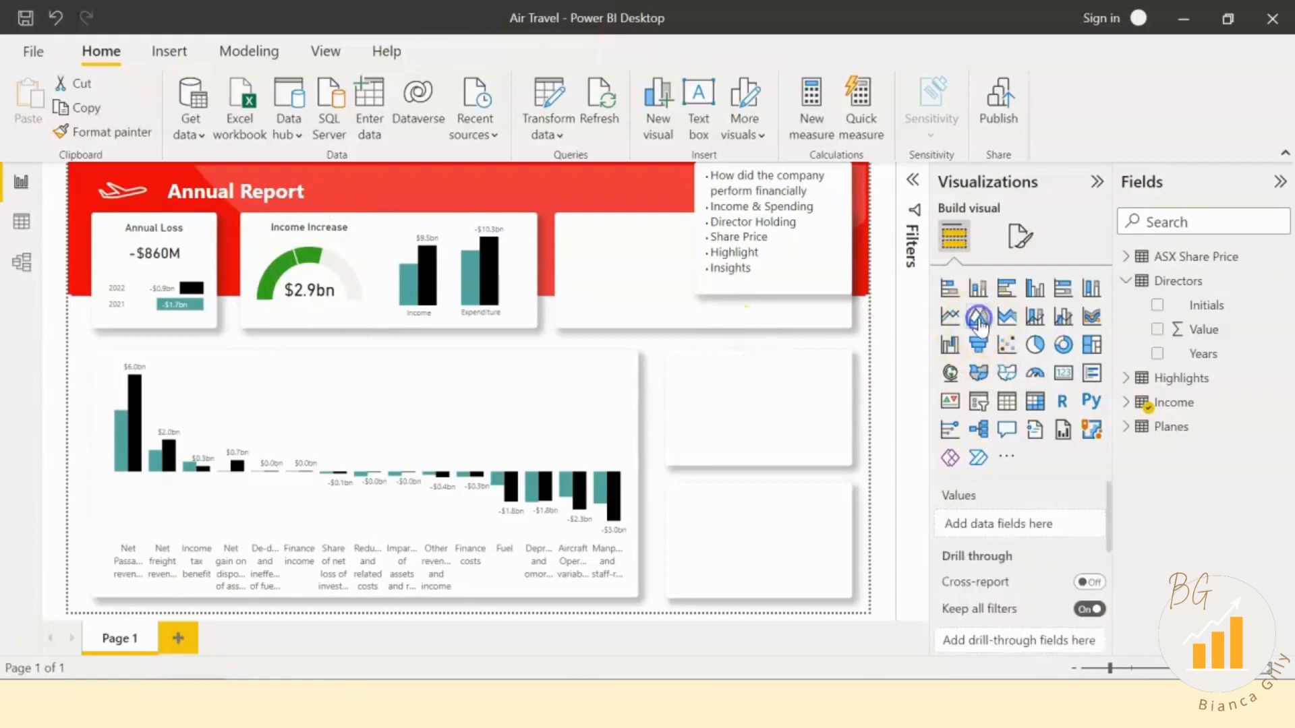
click(979, 321)
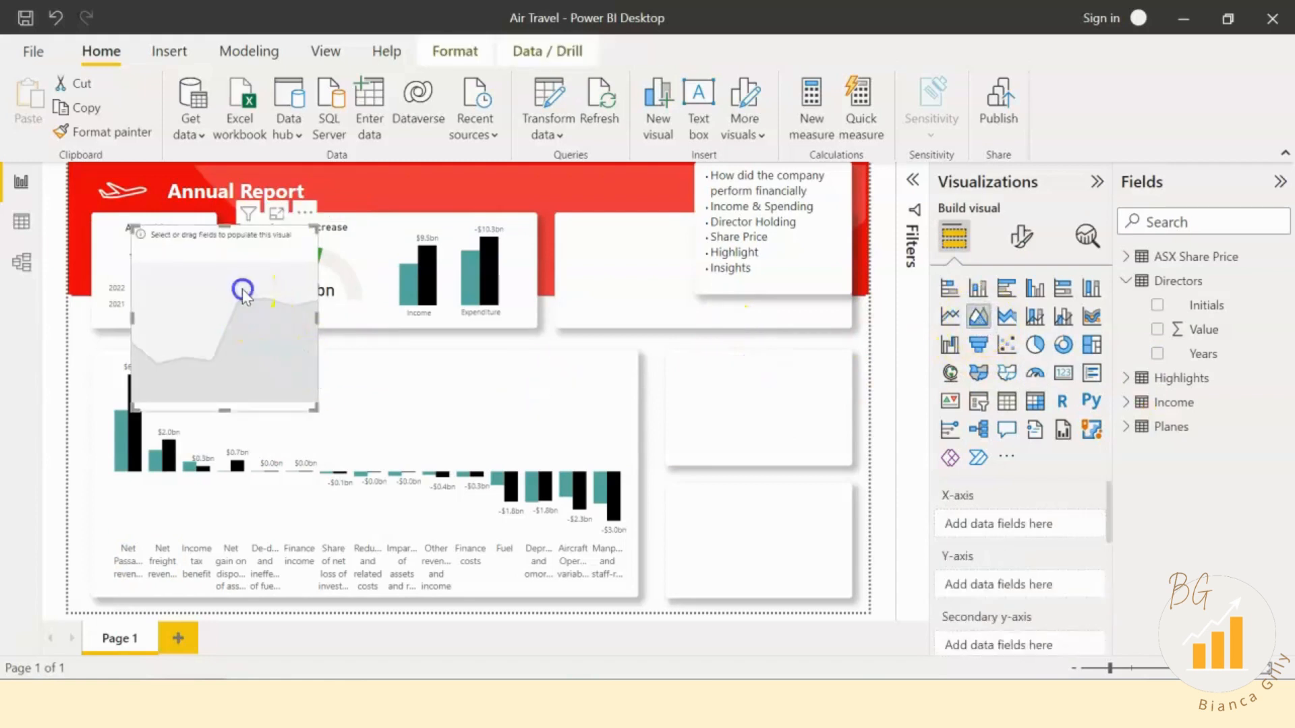
drag(244, 297, 747, 400)
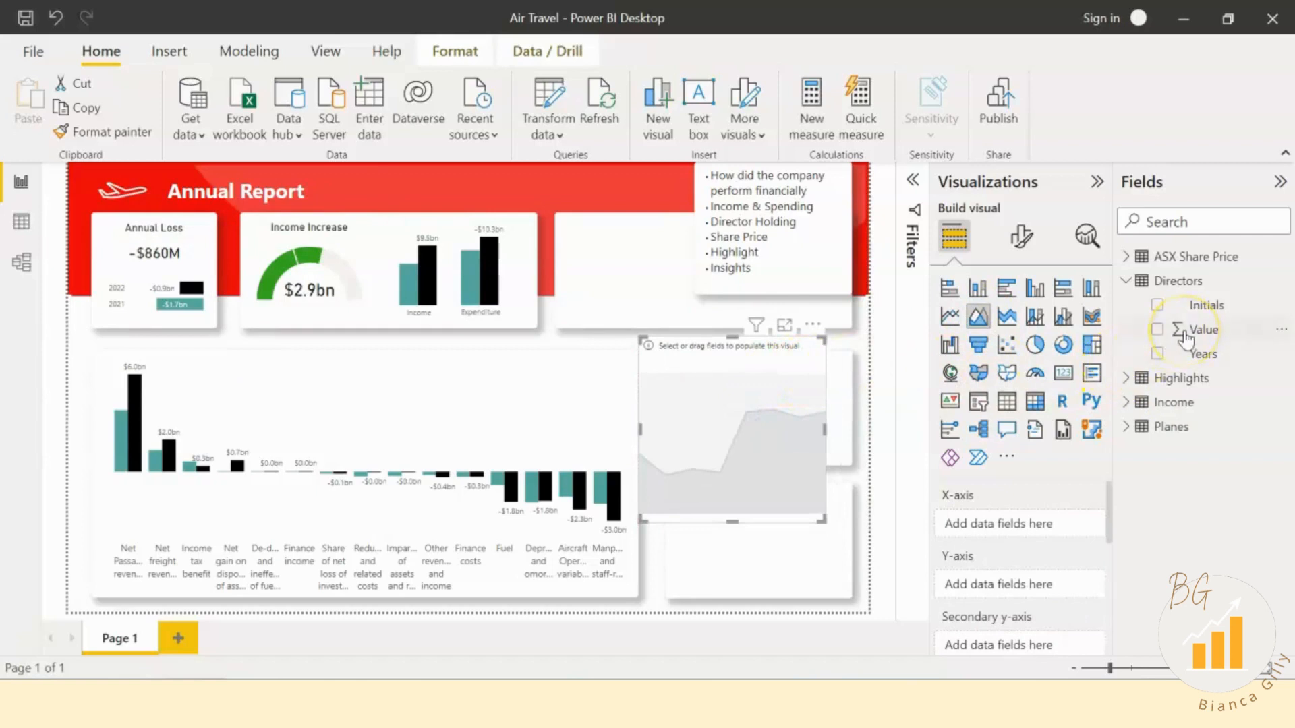
drag(1204, 354, 1151, 368)
click(1157, 355)
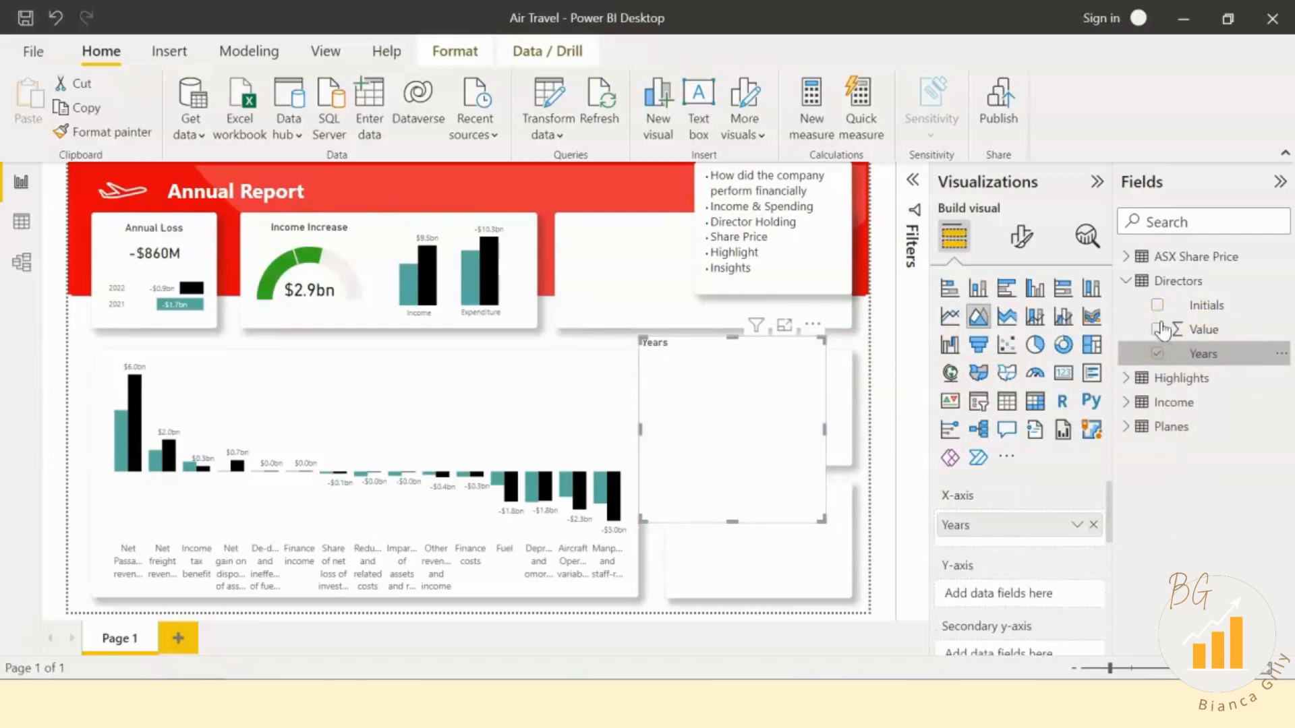
click(1158, 330)
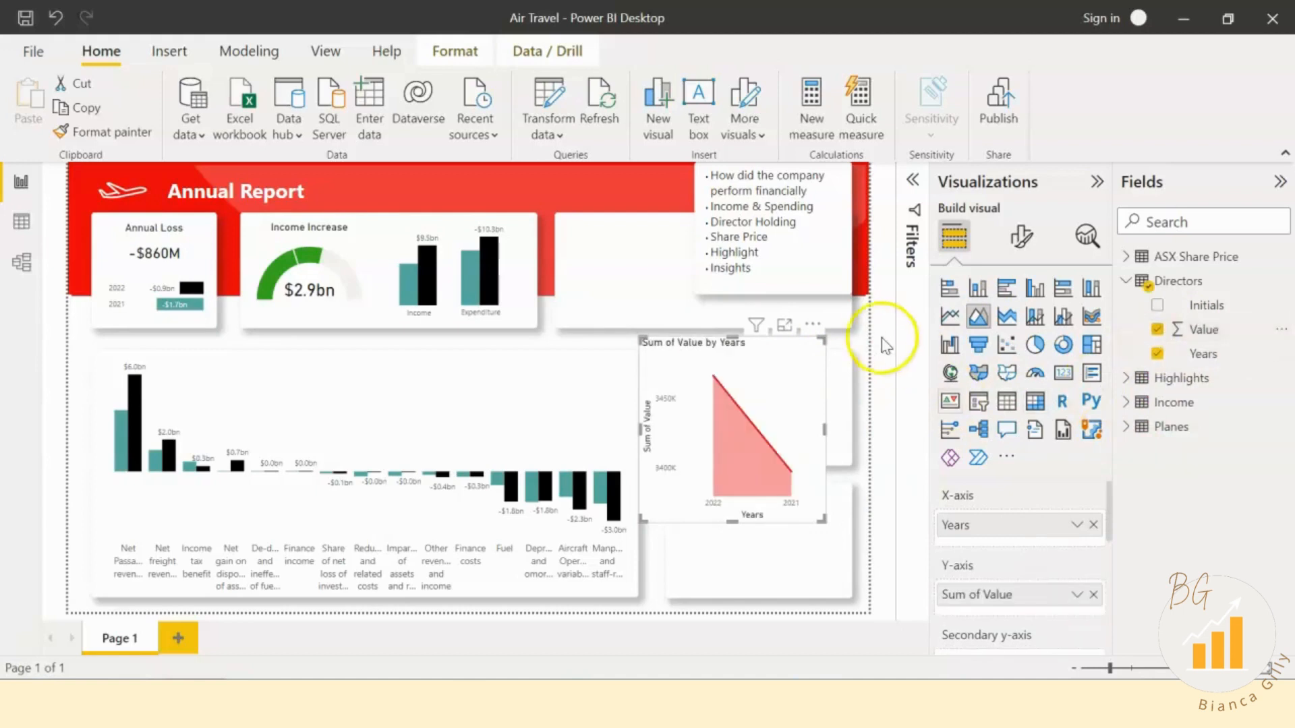
Step: Sort the area chart's axis by Years in ascending order
click(814, 325)
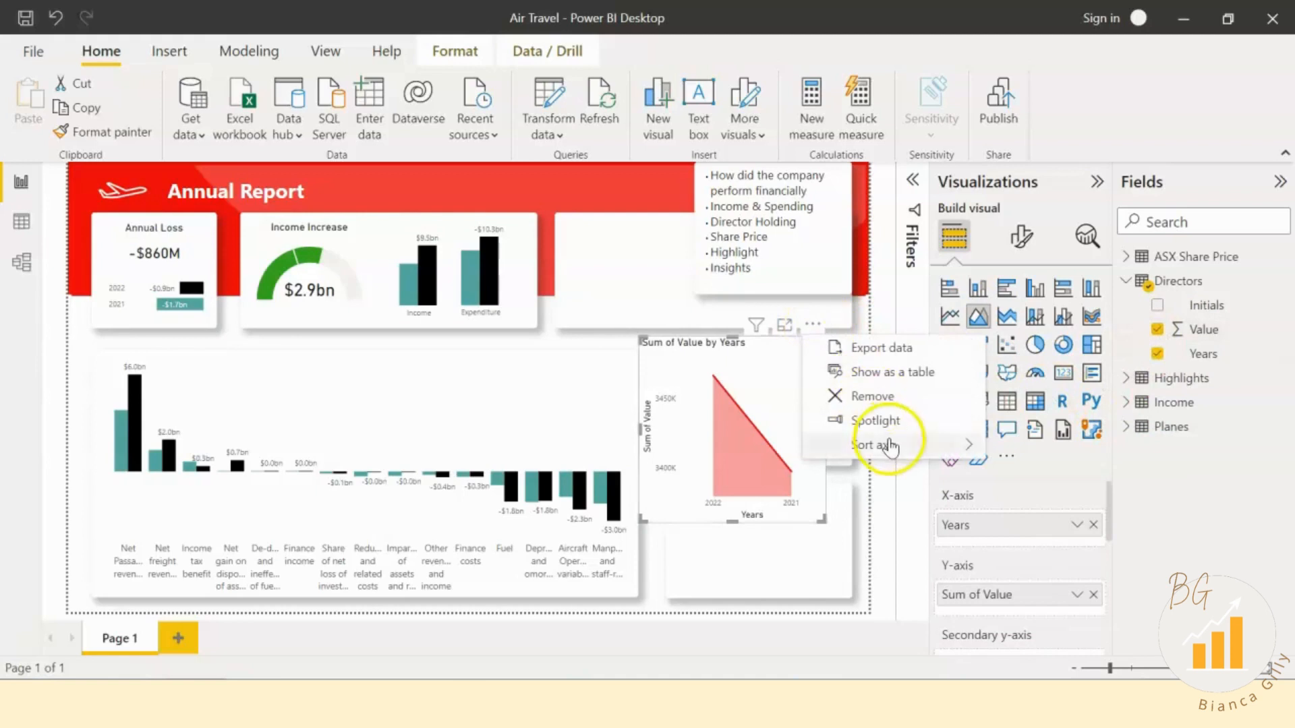
mouse_move(880, 443)
click(1064, 449)
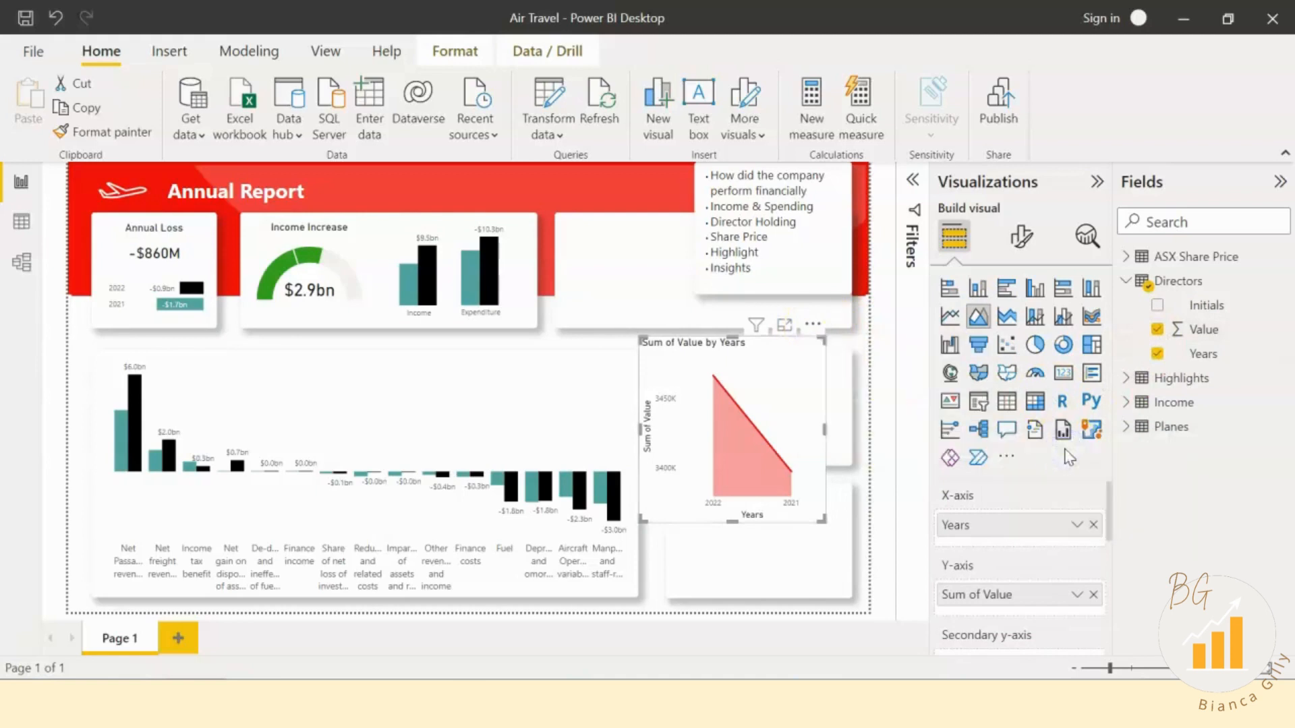
click(813, 324)
mouse_move(965, 446)
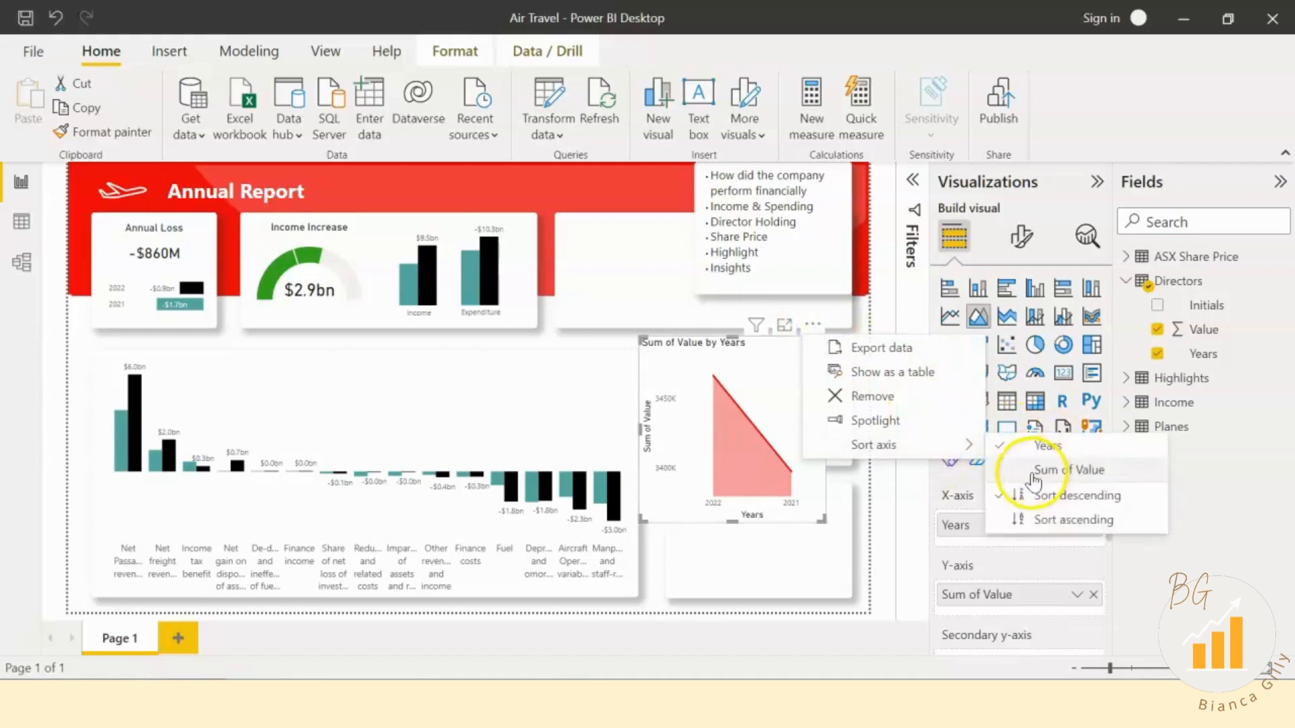
click(1069, 525)
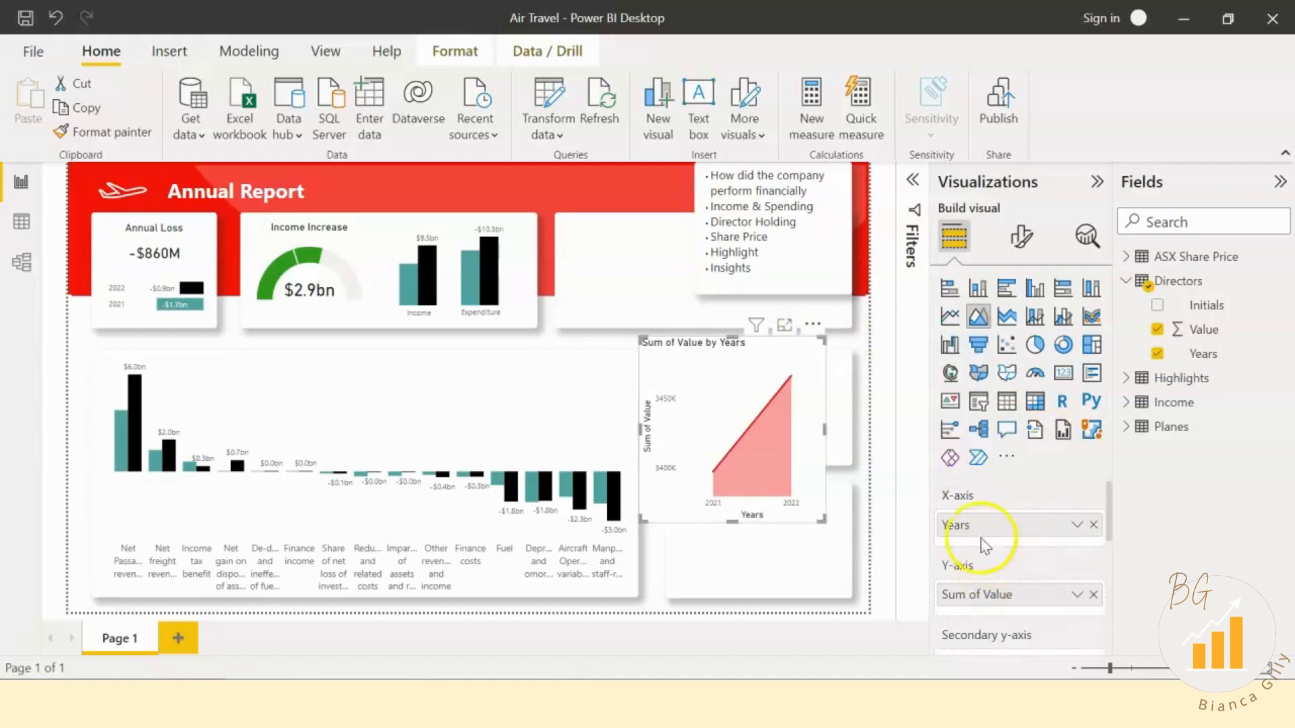
Step: Turn off both the X-axis title and the Y-axis title of the area chart
click(1032, 239)
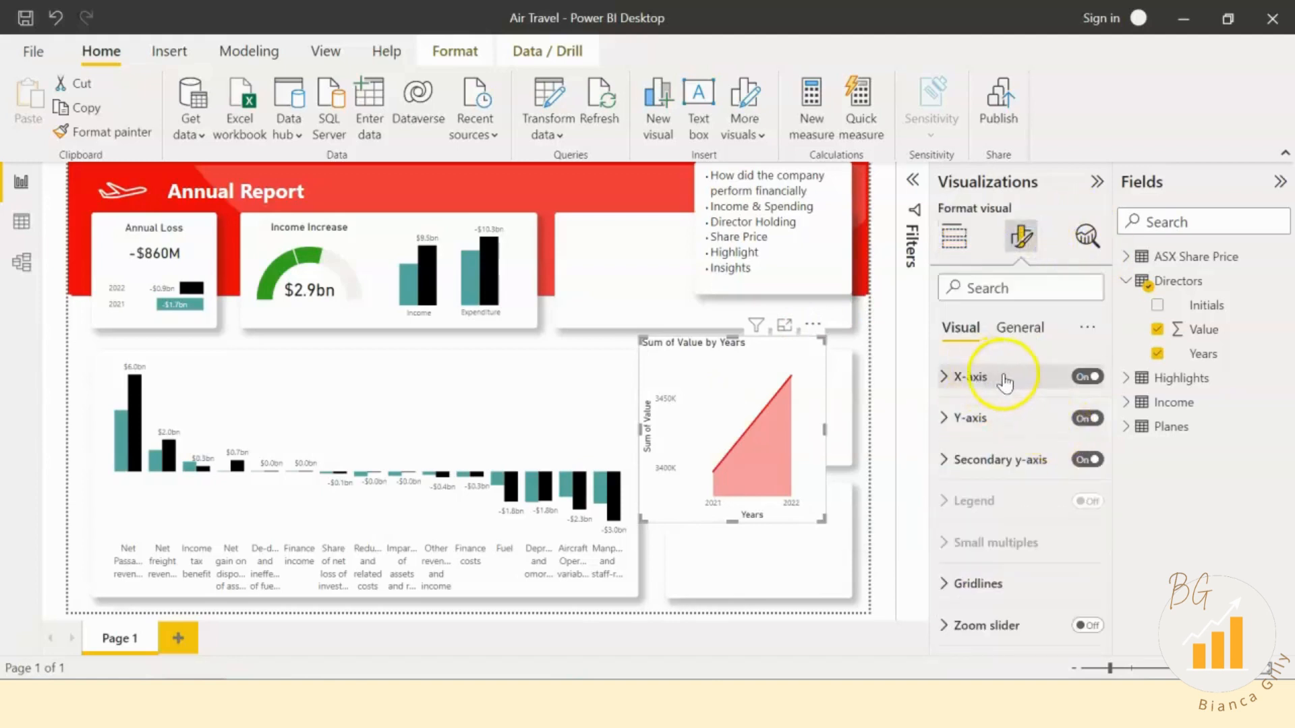
click(1003, 378)
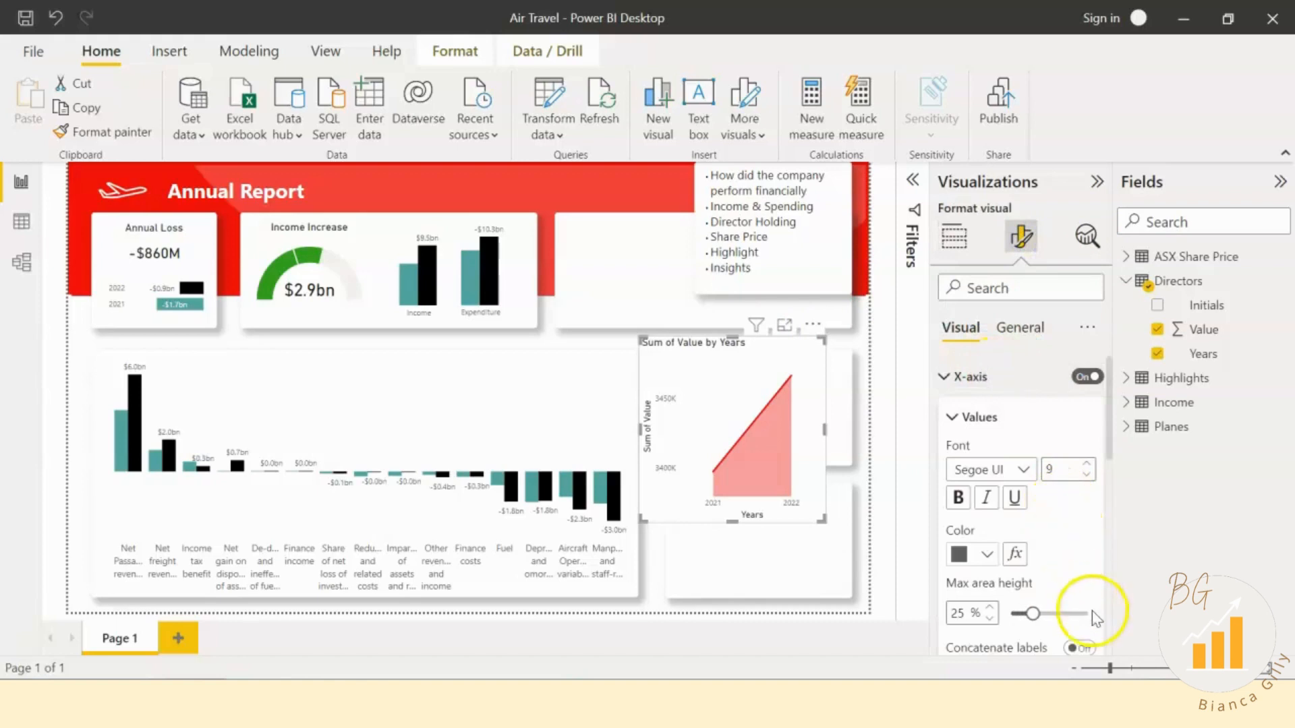
scroll(1089, 610, down, 2)
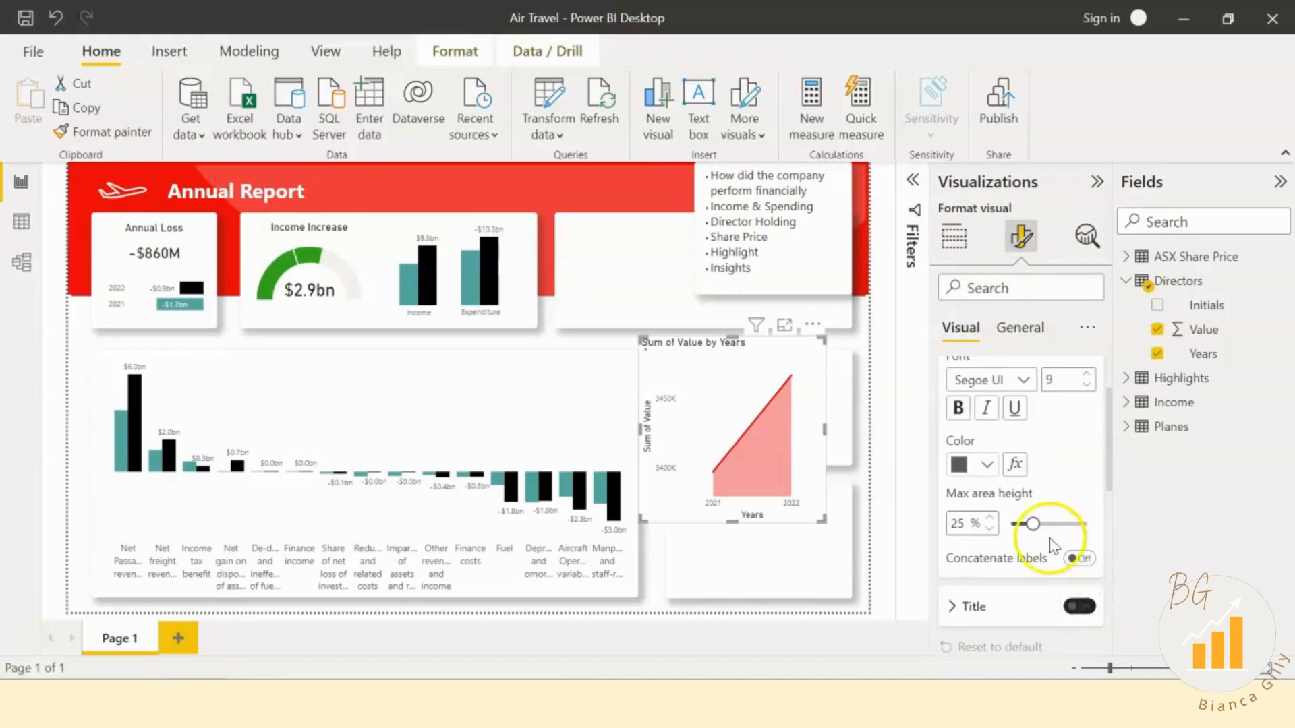
scroll(1054, 540, up, 2)
click(989, 379)
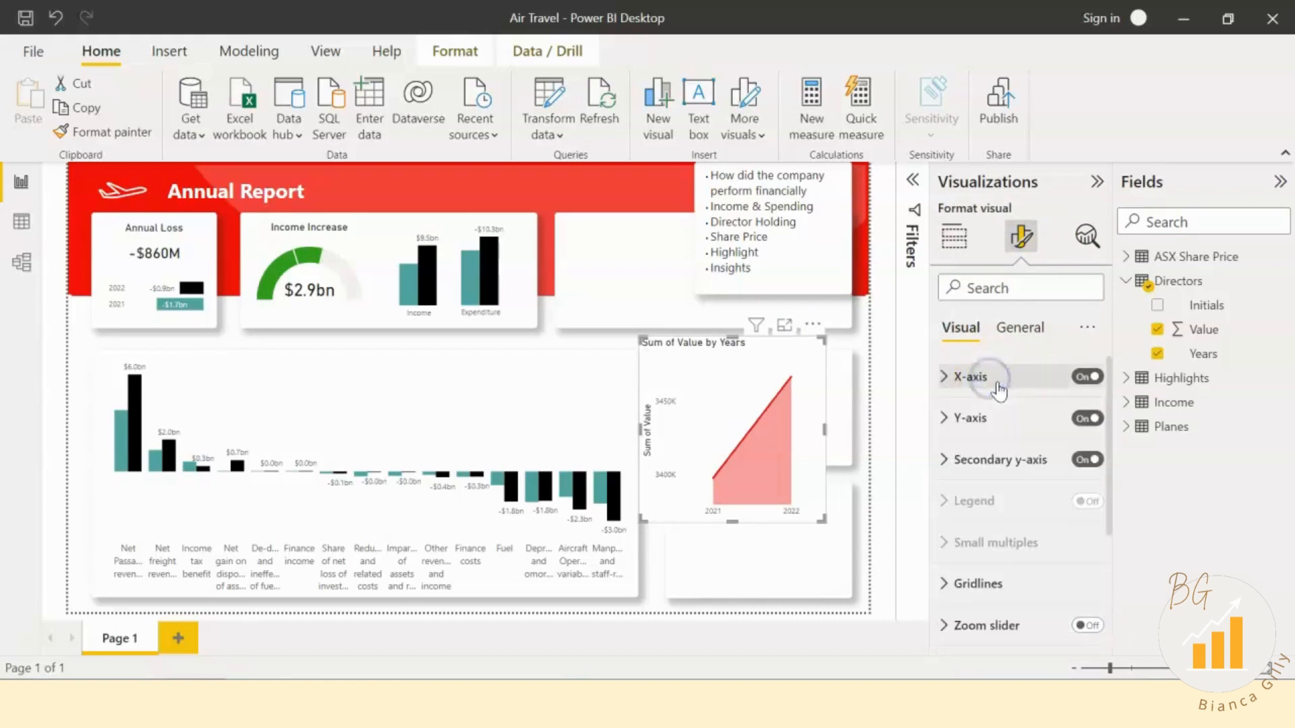
click(1000, 411)
scroll(1055, 533, down, 2)
scroll(1060, 558, down, 1)
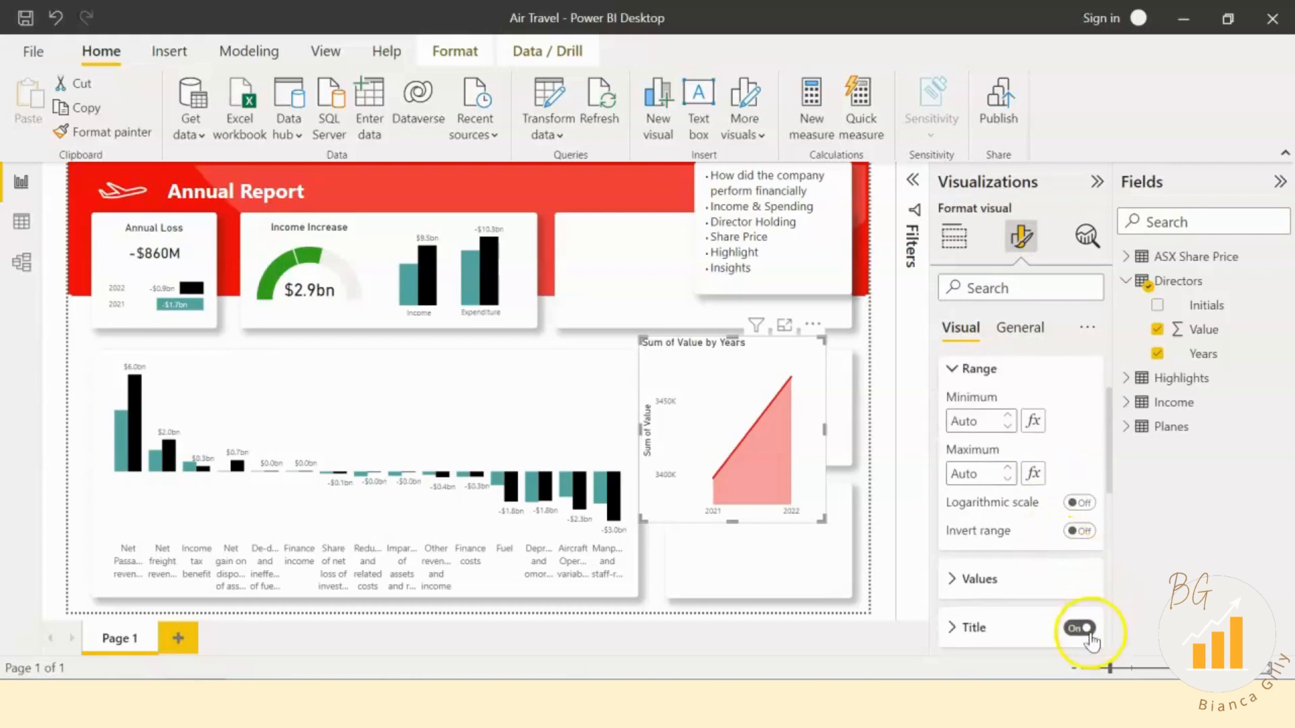
click(1074, 628)
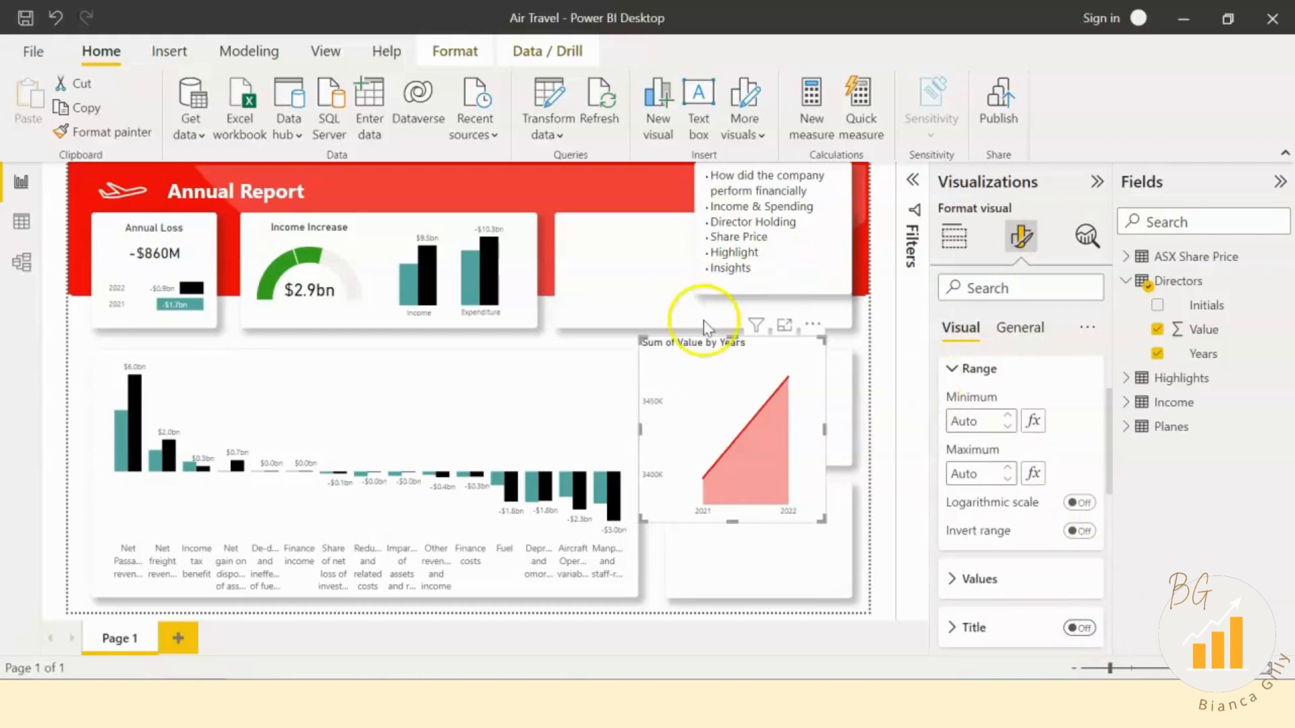
Step: Hide the area chart's Y-axis while leaving its X-axis on
scroll(1032, 425, up, 1)
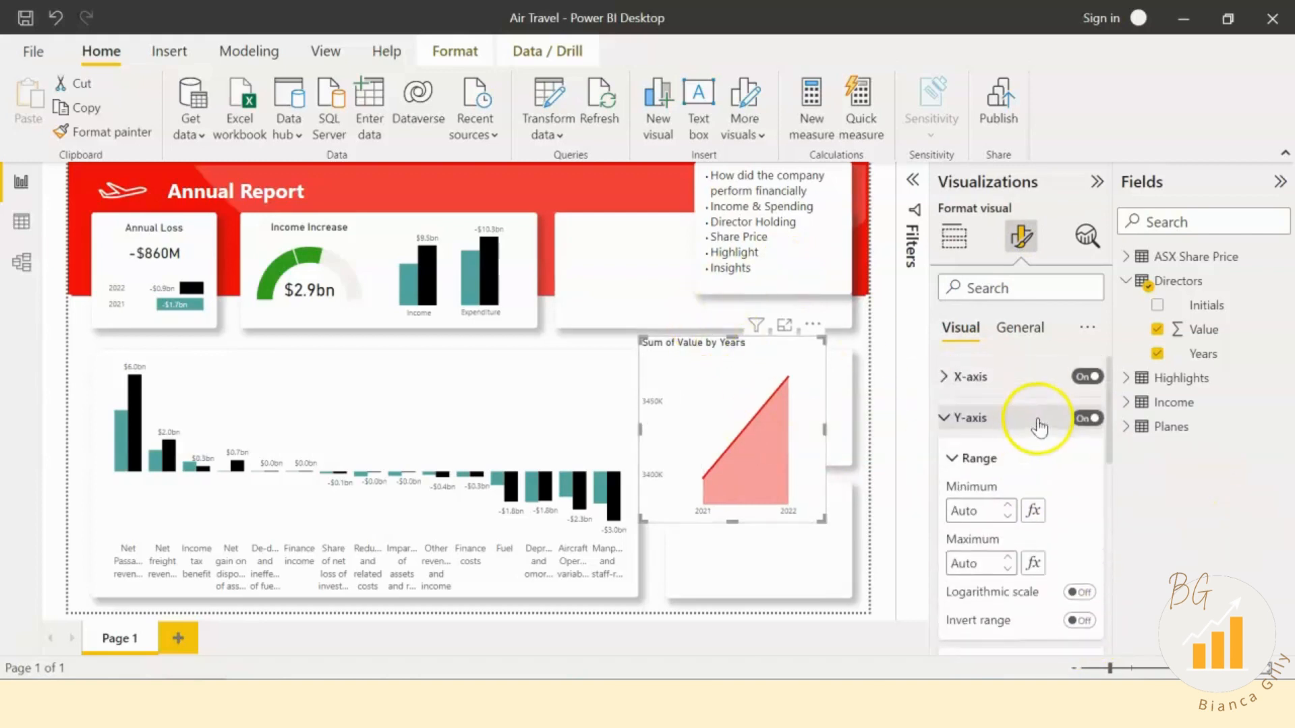
click(1088, 377)
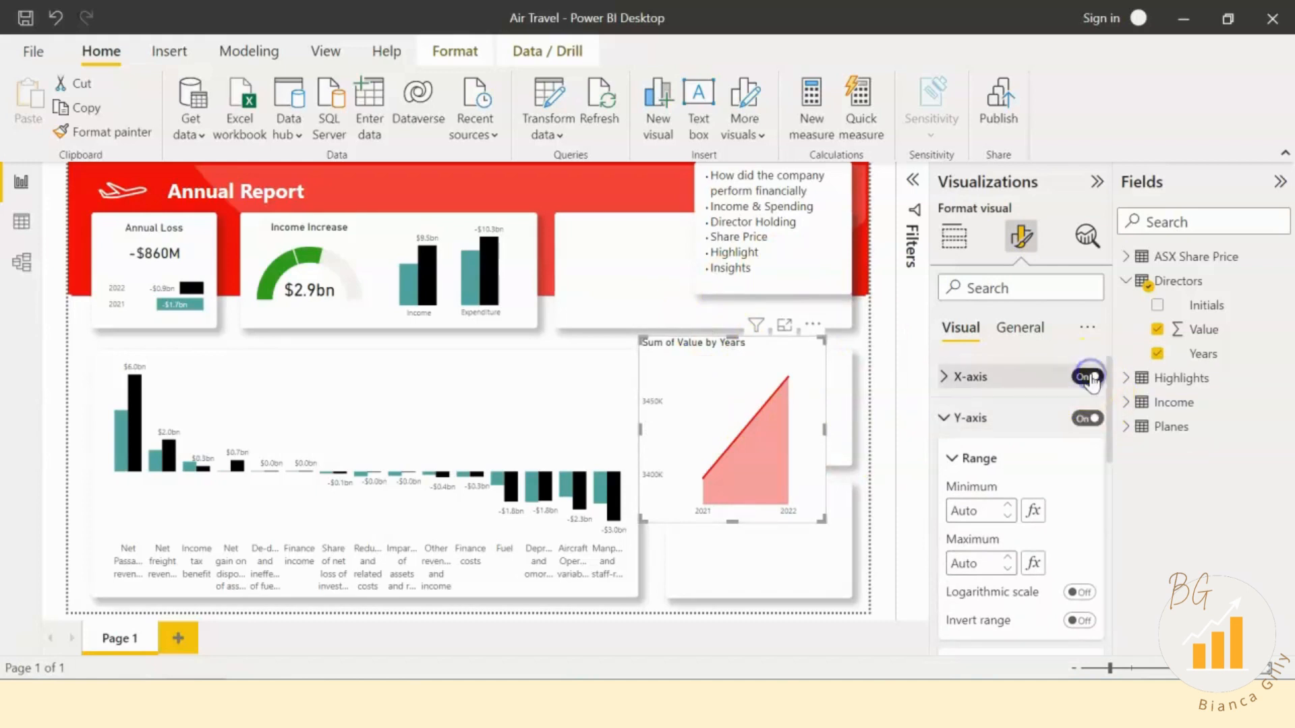
click(1088, 377)
click(1087, 418)
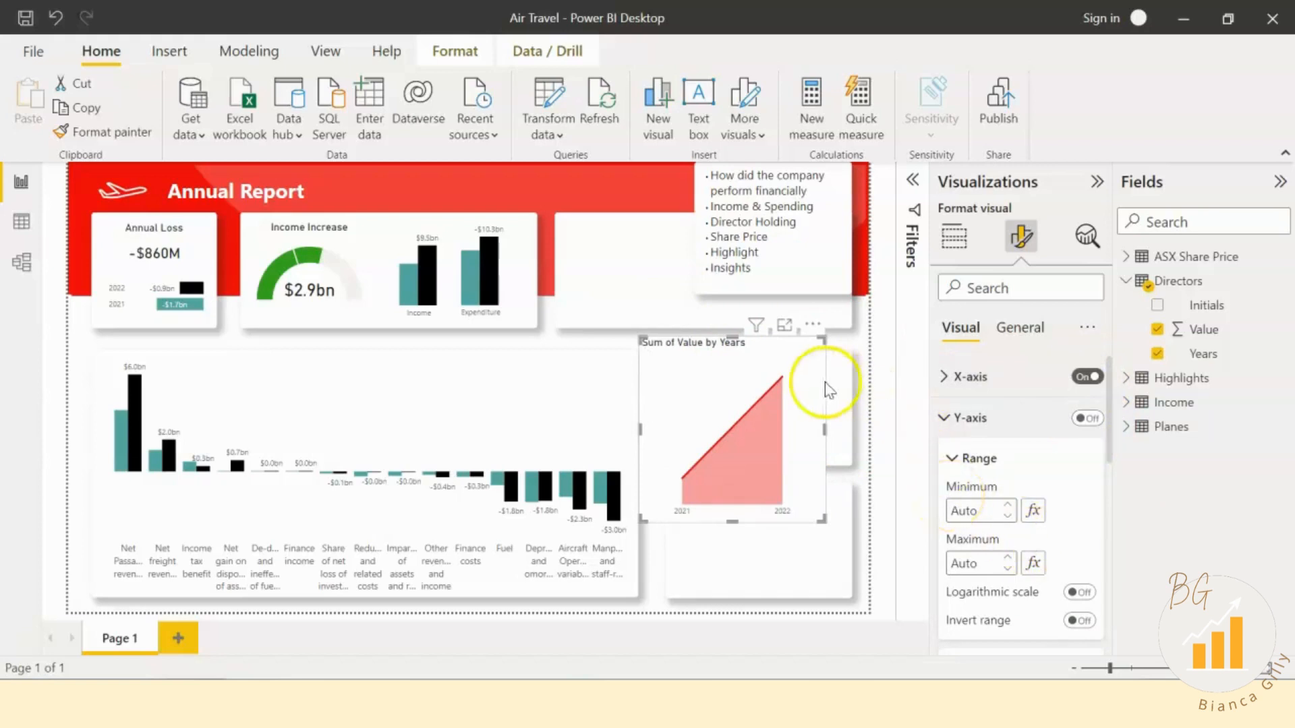
mouse_move(680, 481)
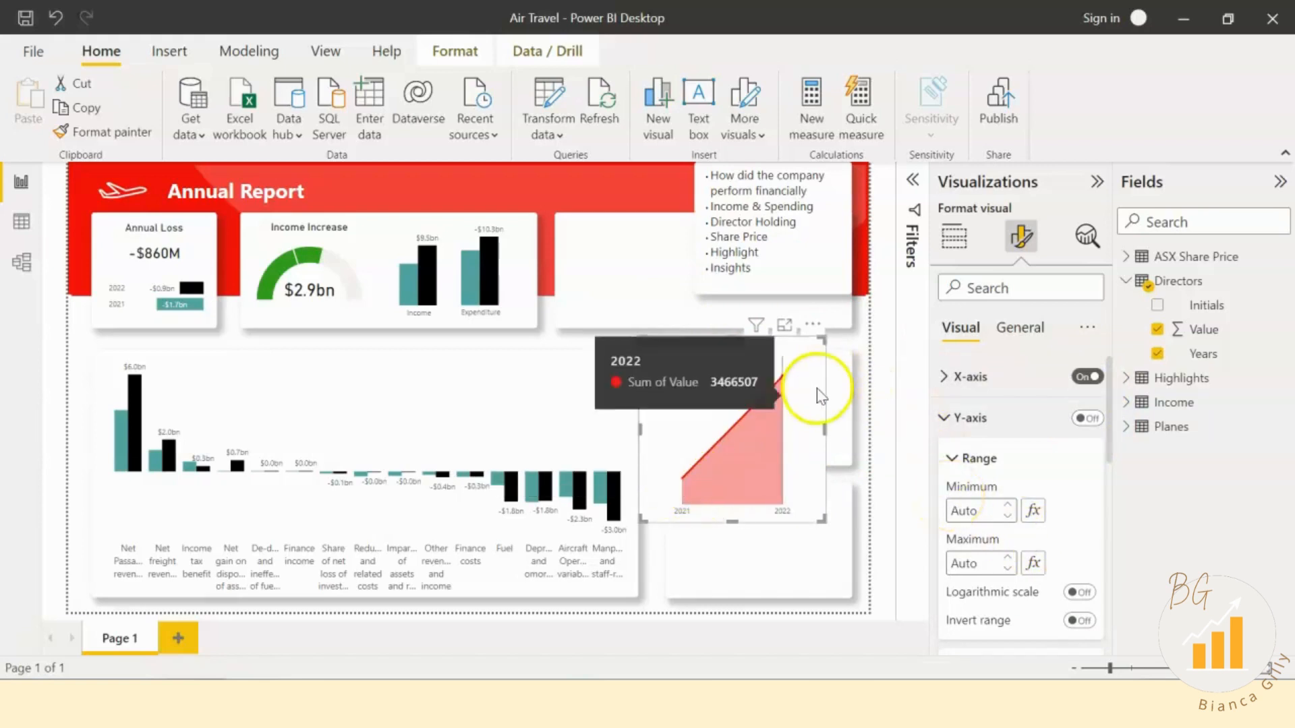
click(973, 418)
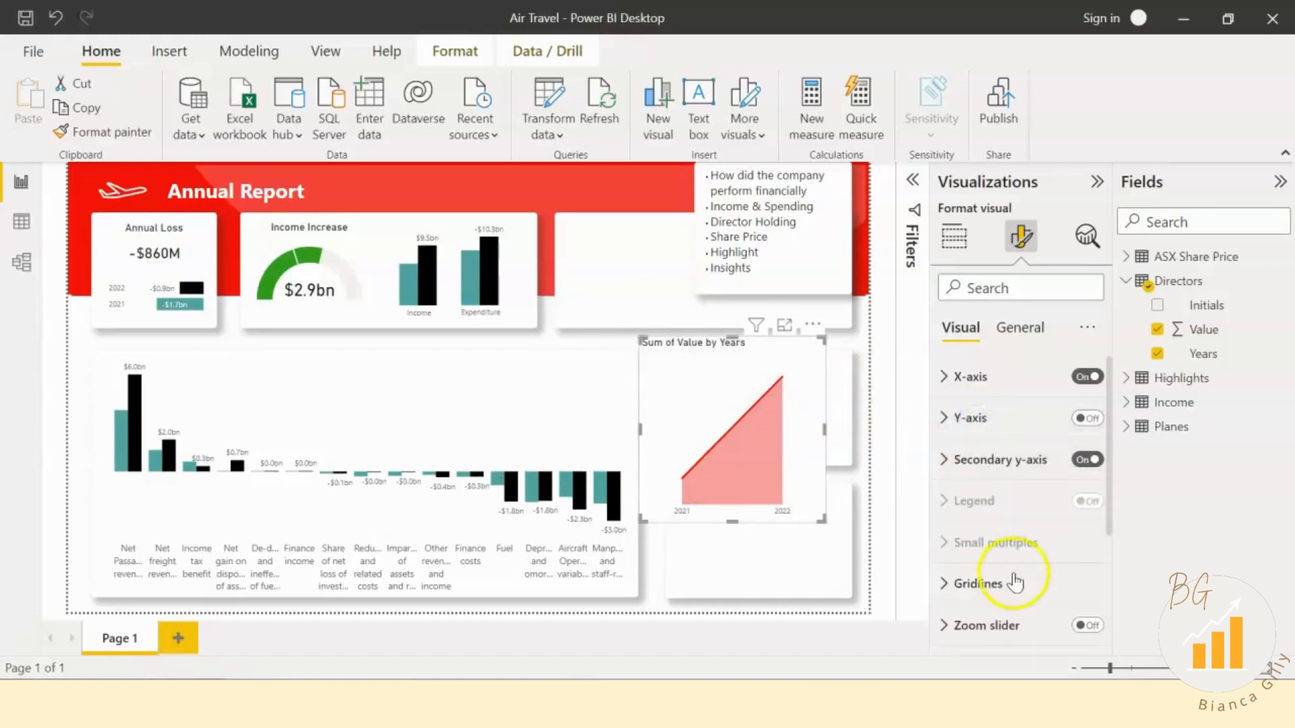
Step: Turn on data labels for the area chart and expand their settings
scroll(1018, 573, down, 3)
click(1079, 571)
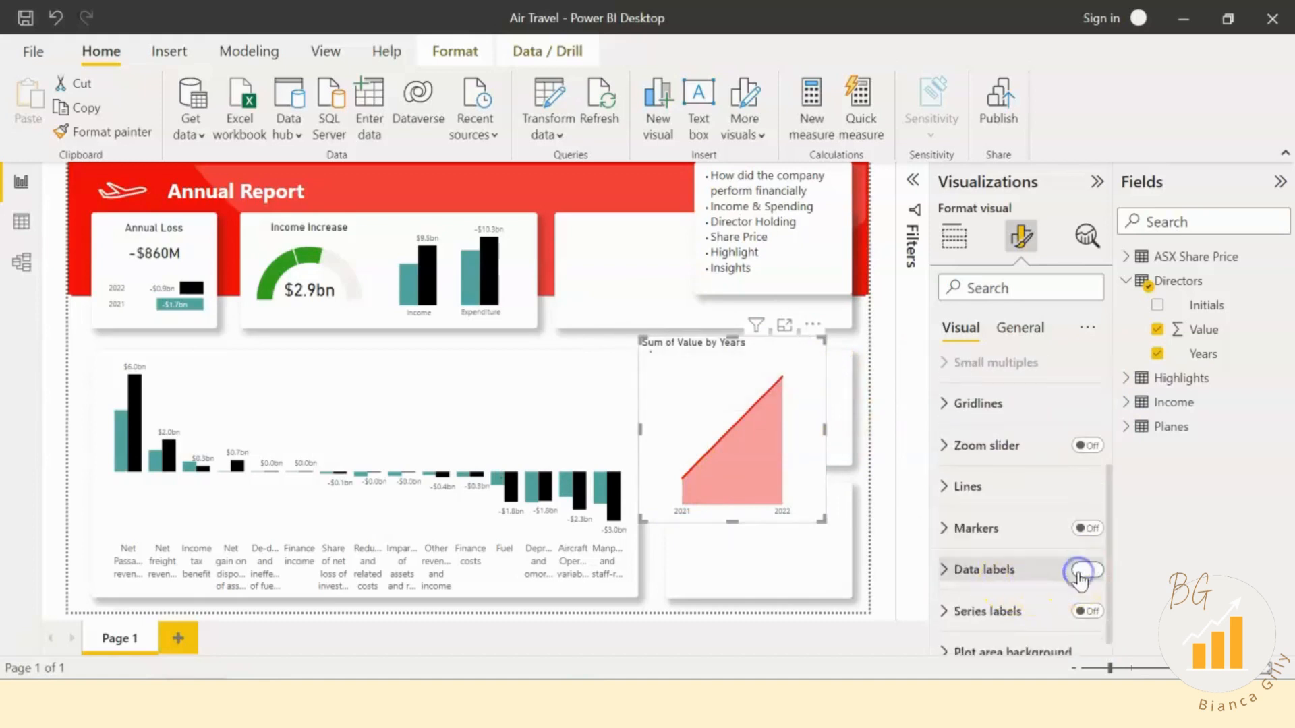
click(1006, 575)
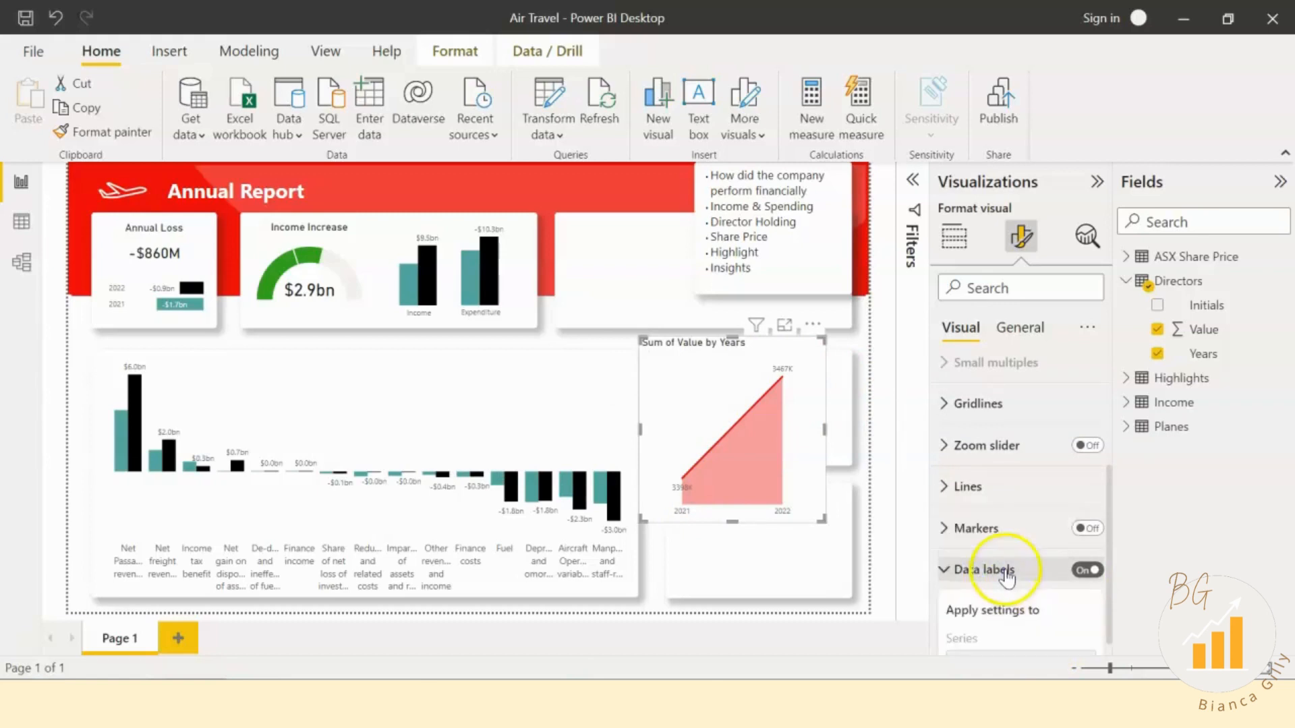
Step: Format the area chart's data label values in Millions with 2 decimal places and a near-black color
scroll(1045, 564, down, 5)
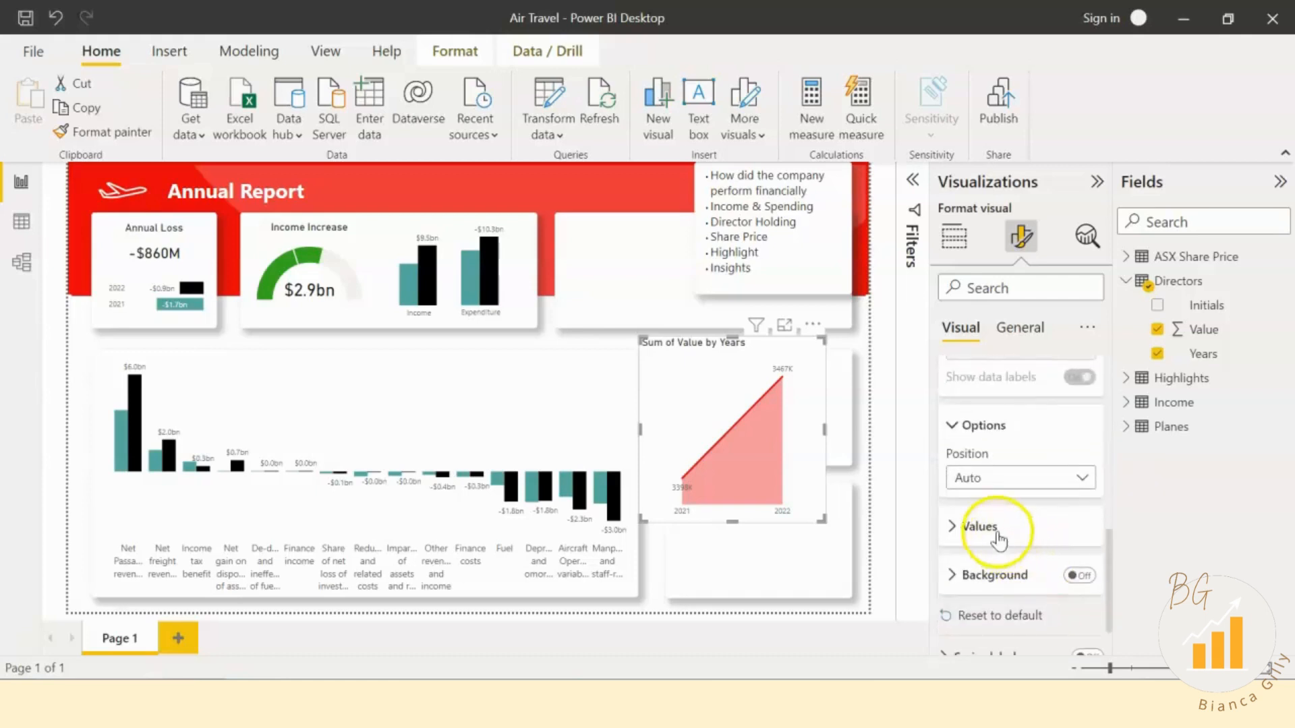
click(989, 529)
scroll(996, 536, down, 2)
scroll(999, 540, down, 1)
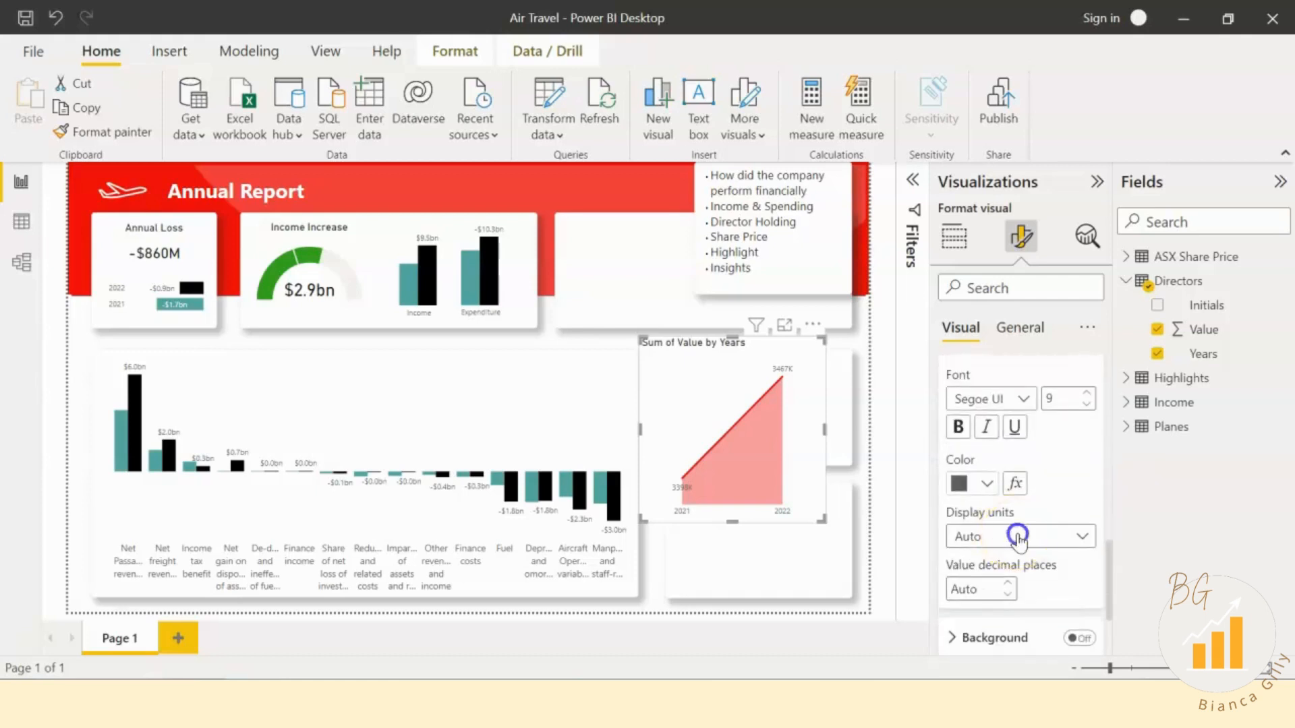
click(1022, 536)
click(1024, 470)
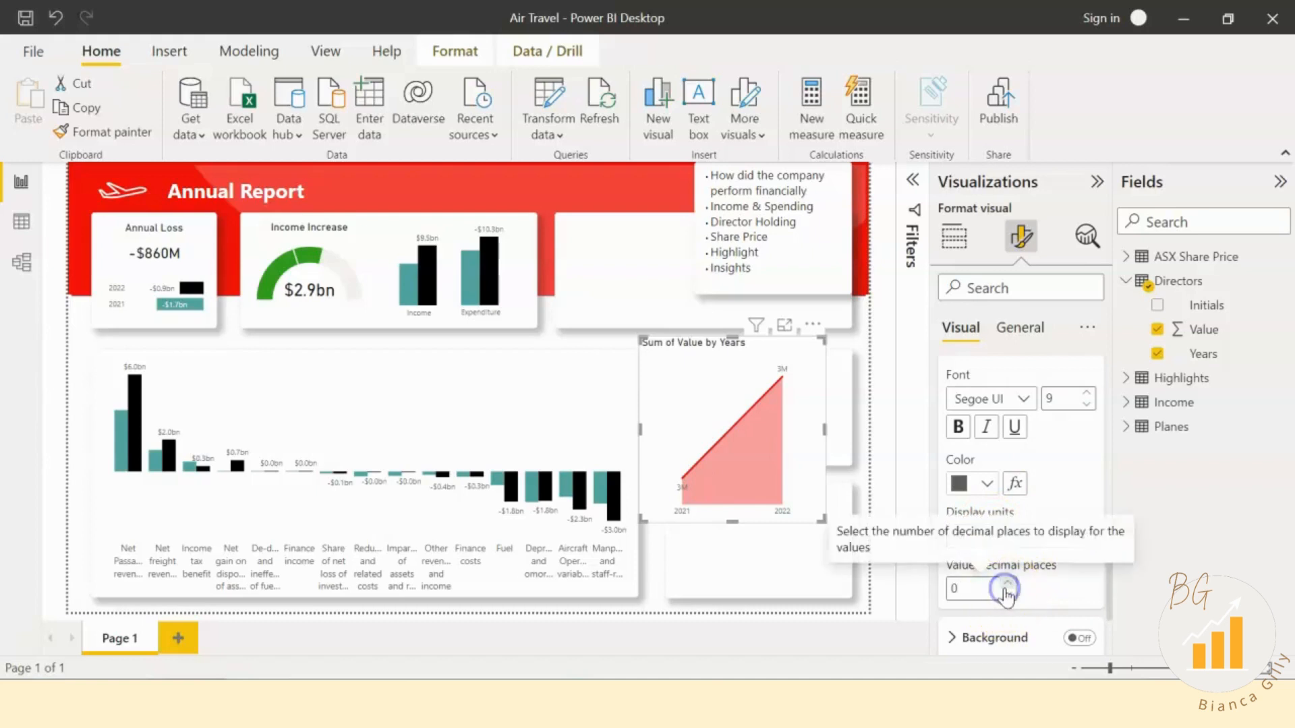
click(1006, 584)
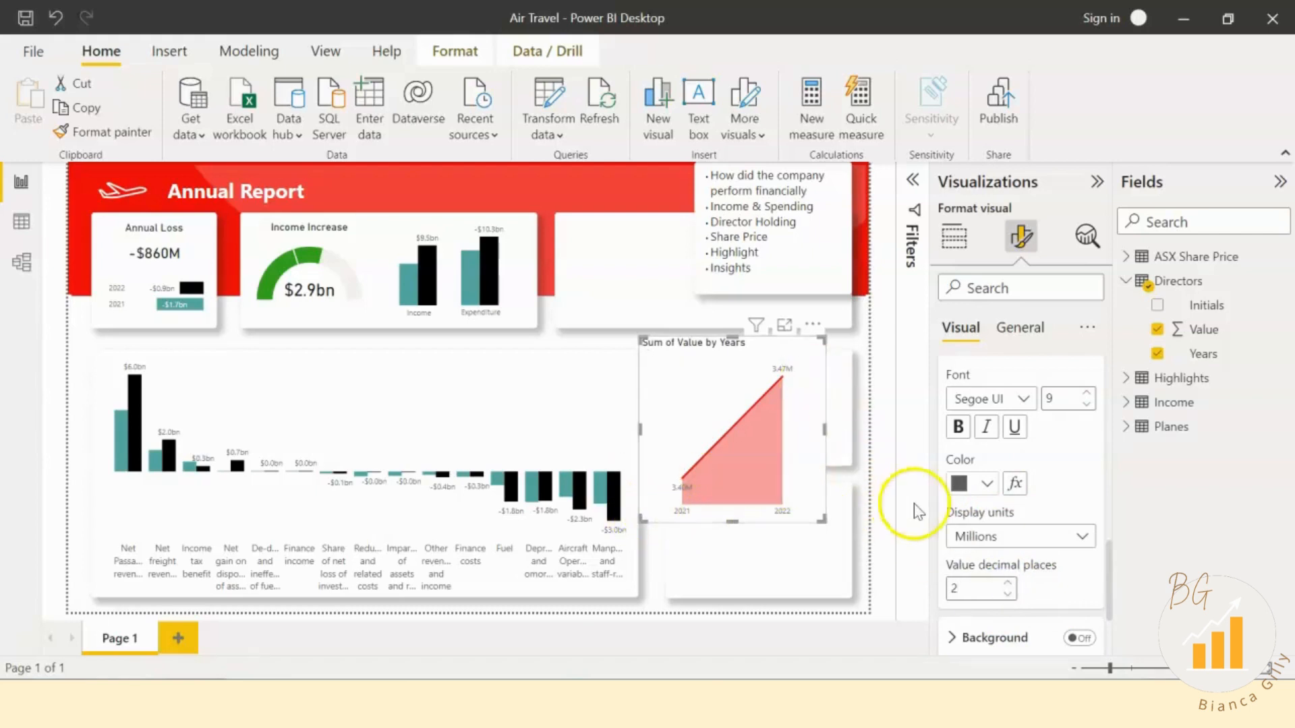
click(963, 483)
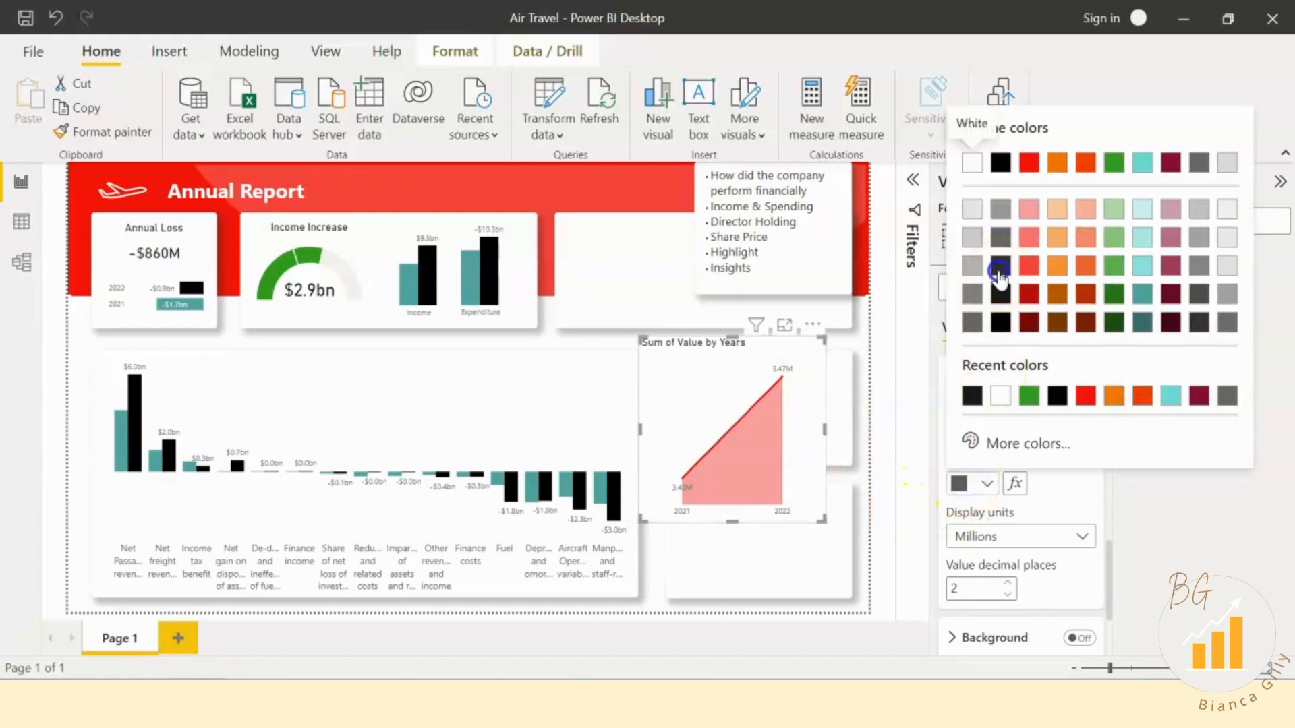
click(915, 386)
Step: Move and shrink the area chart into the right half of the card beside the column chart, and turn off its title
mouse_move(799, 383)
mouse_down()
mouse_move(816, 422)
mouse_move(816, 400)
mouse_up()
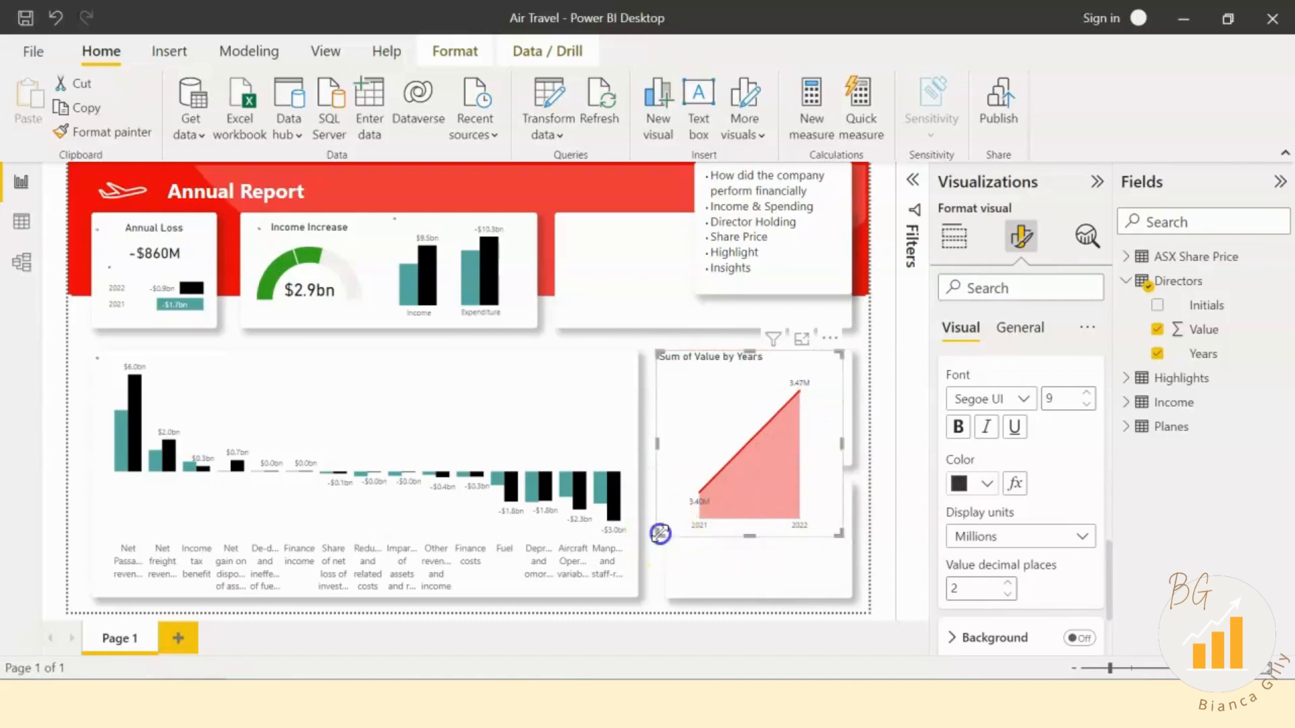
mouse_move(739, 450)
mouse_down()
mouse_move(751, 442)
mouse_move(752, 463)
mouse_move(737, 464)
mouse_up()
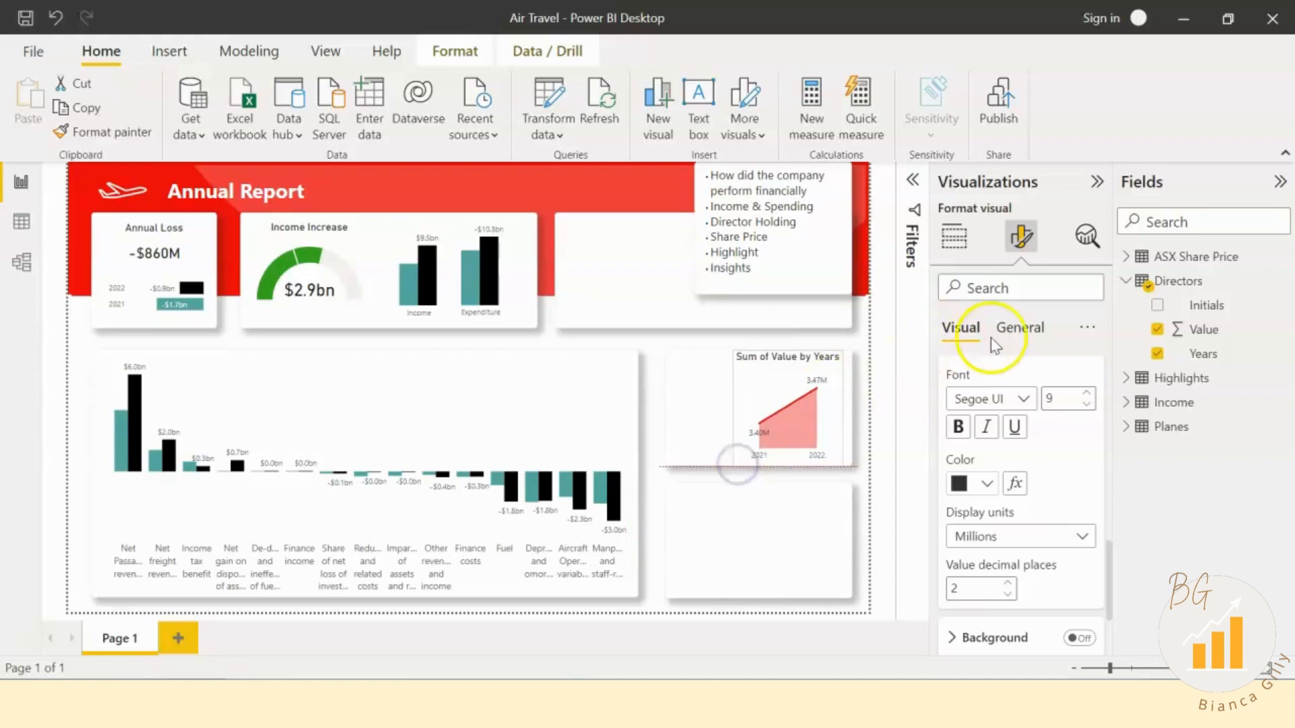
click(1020, 329)
click(1075, 423)
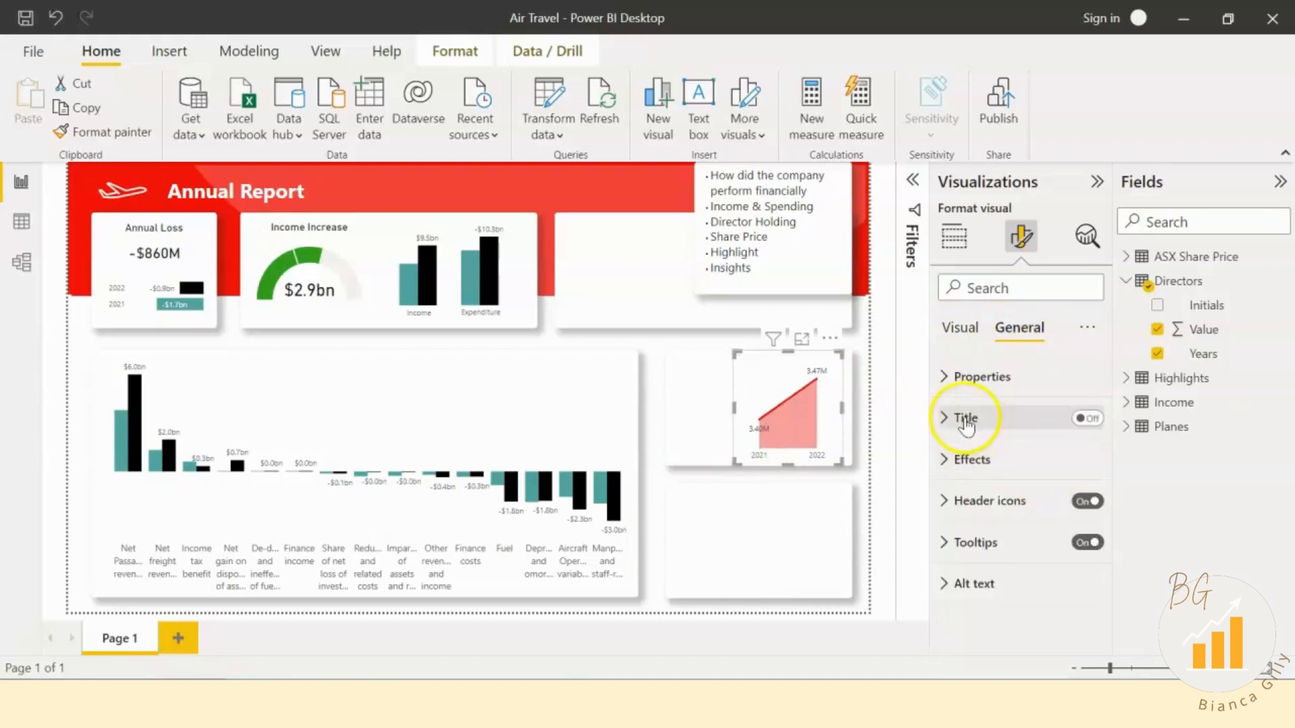
Step: Set the Sum of Value line color of the directors' area chart to dark maroon
click(979, 328)
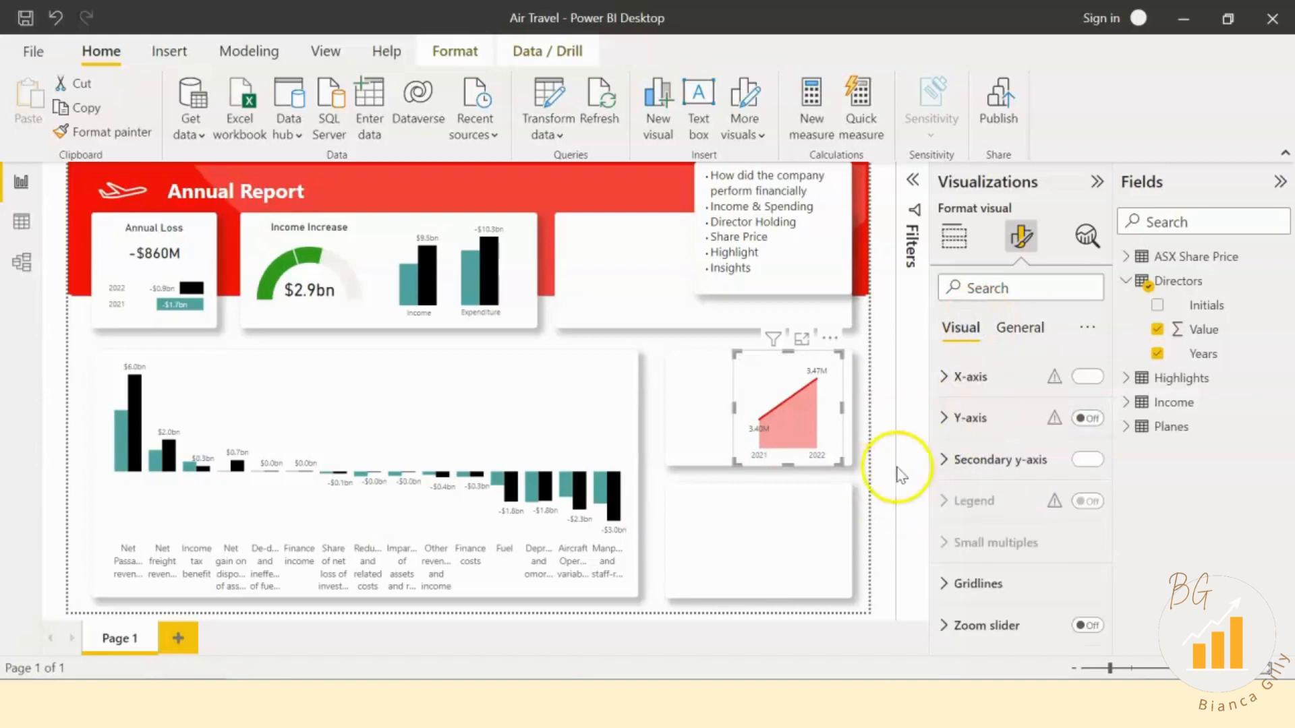
scroll(1025, 536, down, 3)
click(1011, 572)
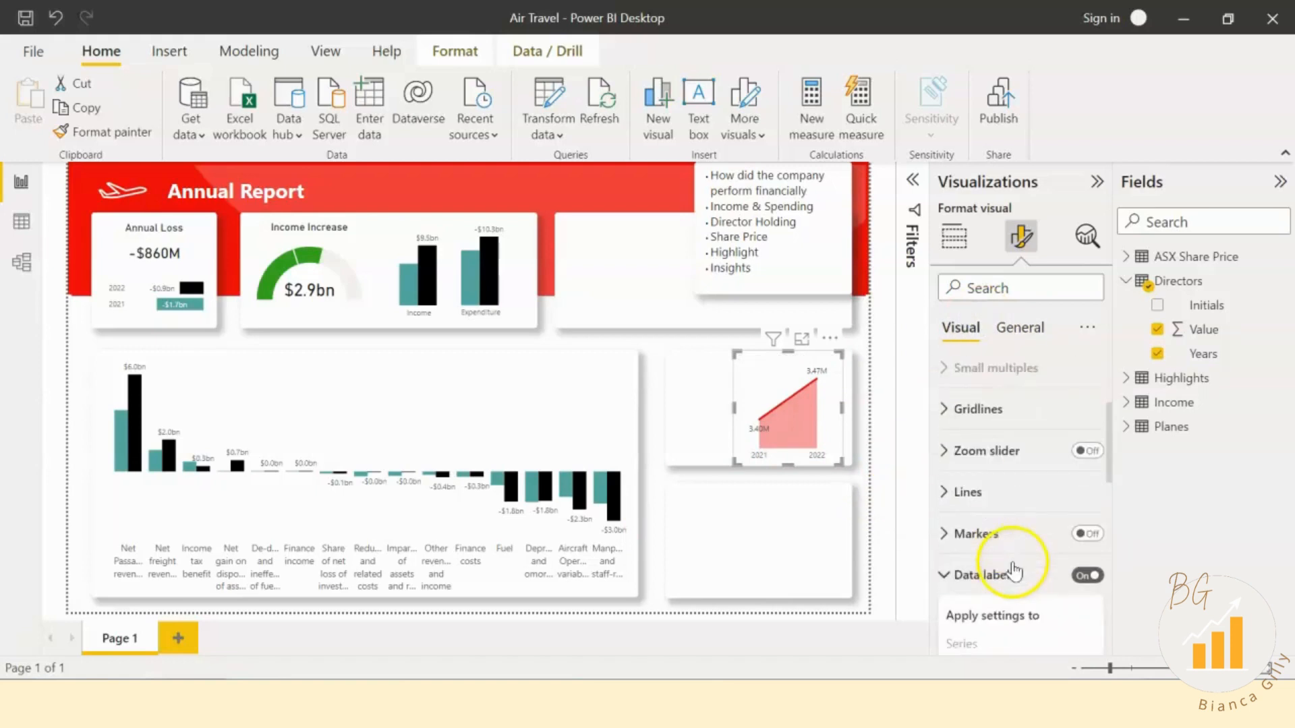
scroll(1012, 568, up, 3)
scroll(1012, 568, down, 3)
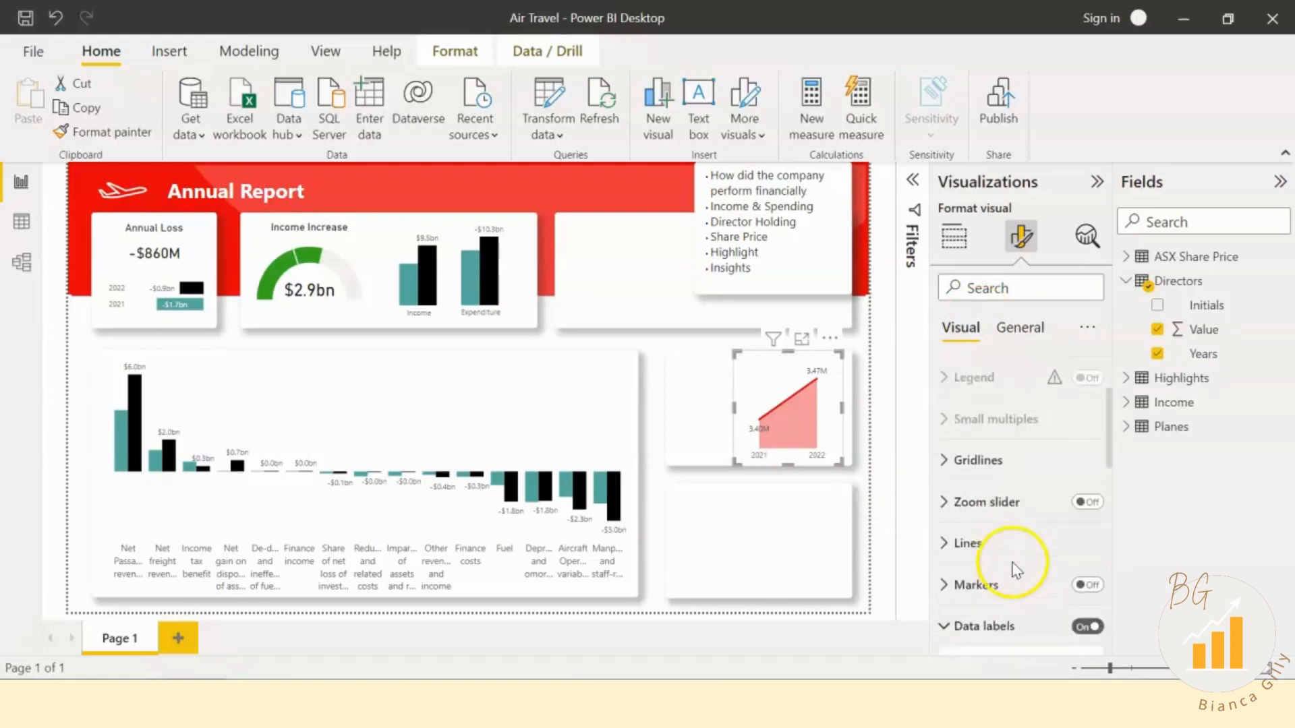
click(988, 498)
scroll(1012, 533, down, 4)
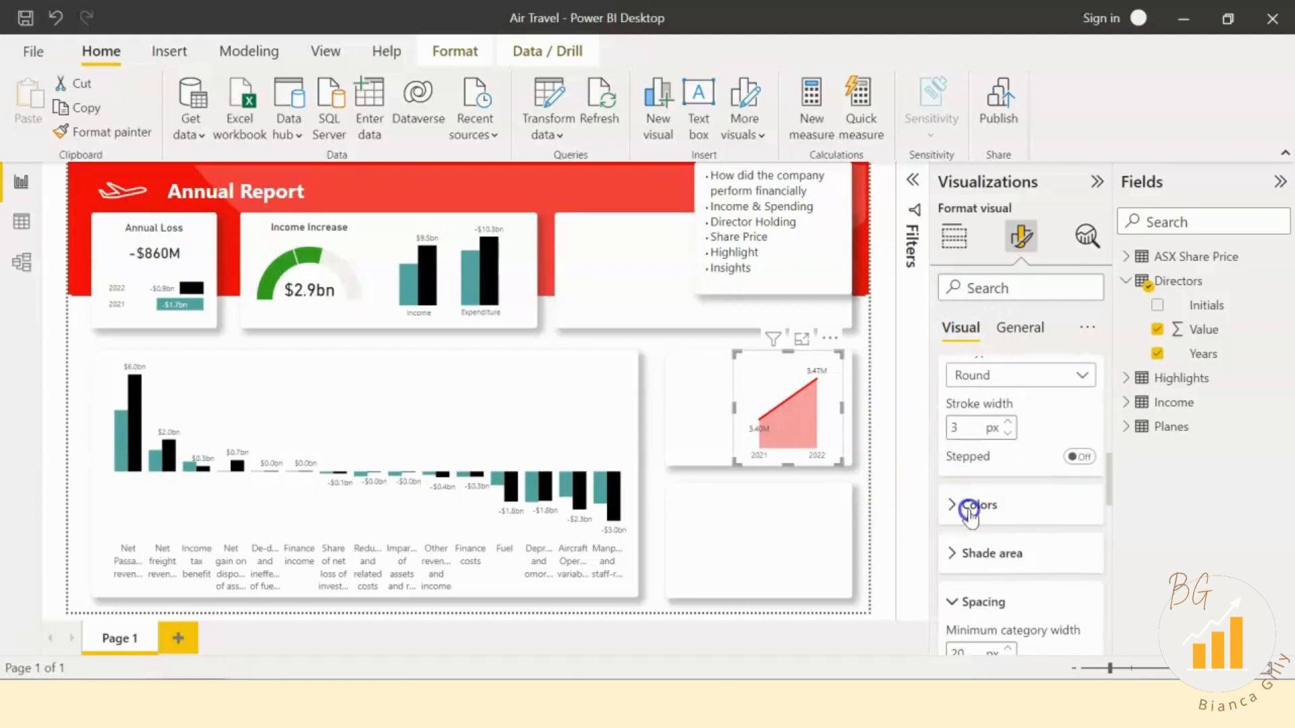
click(972, 504)
click(981, 561)
click(1168, 246)
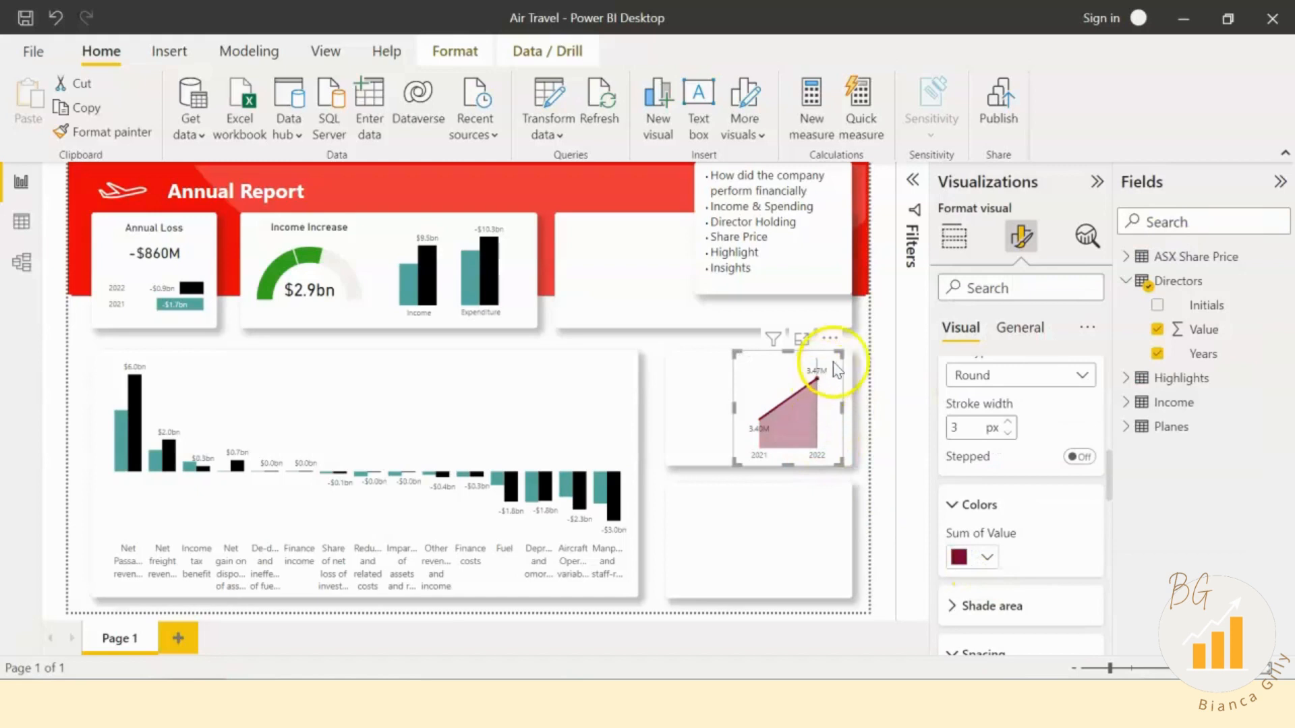
Step: Enlarge the area chart slightly from its upper-right corner and turn off its background effect
mouse_move(852, 350)
mouse_down()
mouse_move(866, 345)
mouse_move(839, 342)
mouse_move(853, 342)
mouse_up()
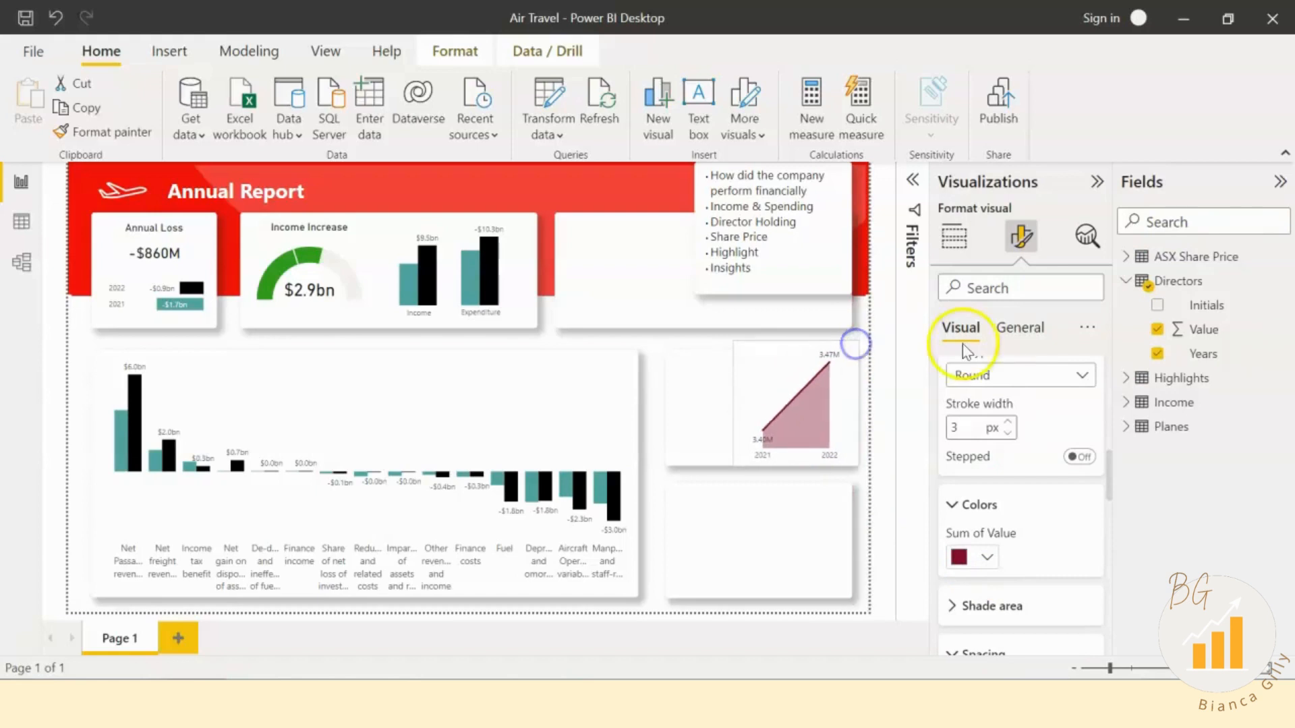
click(1016, 328)
click(1032, 457)
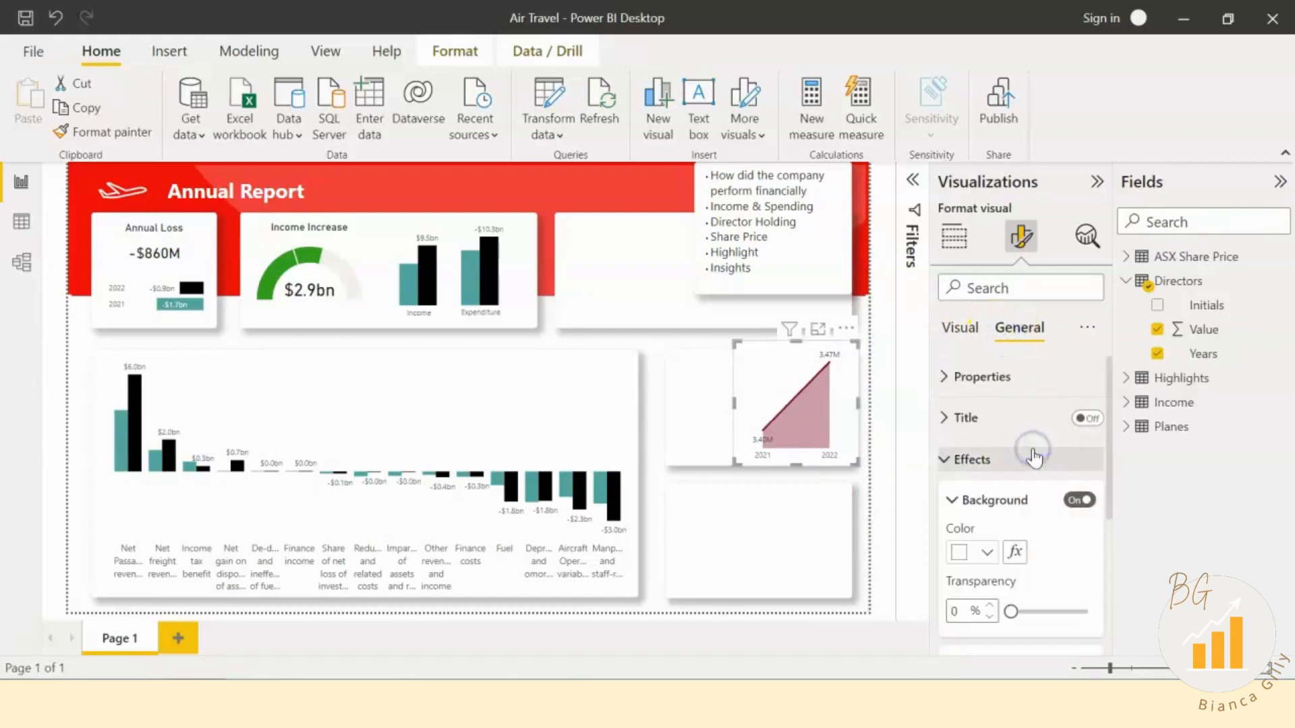
click(992, 500)
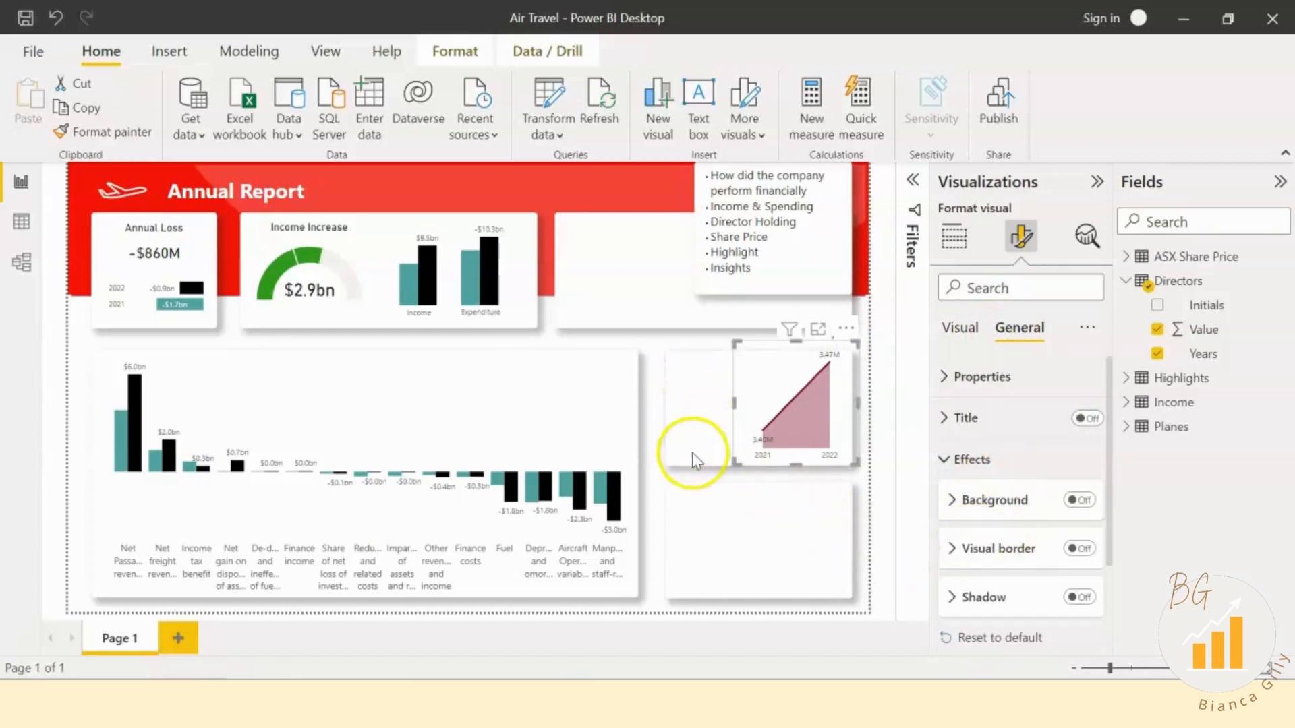
click(661, 467)
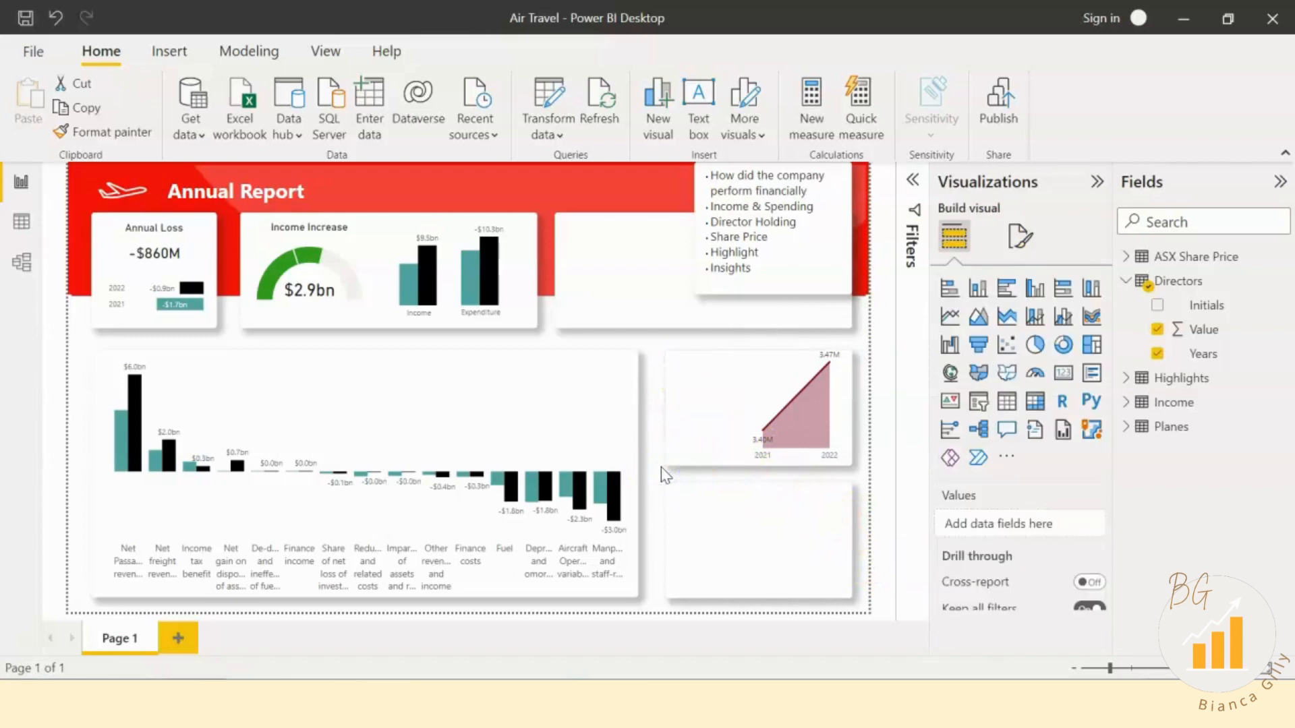
click(792, 502)
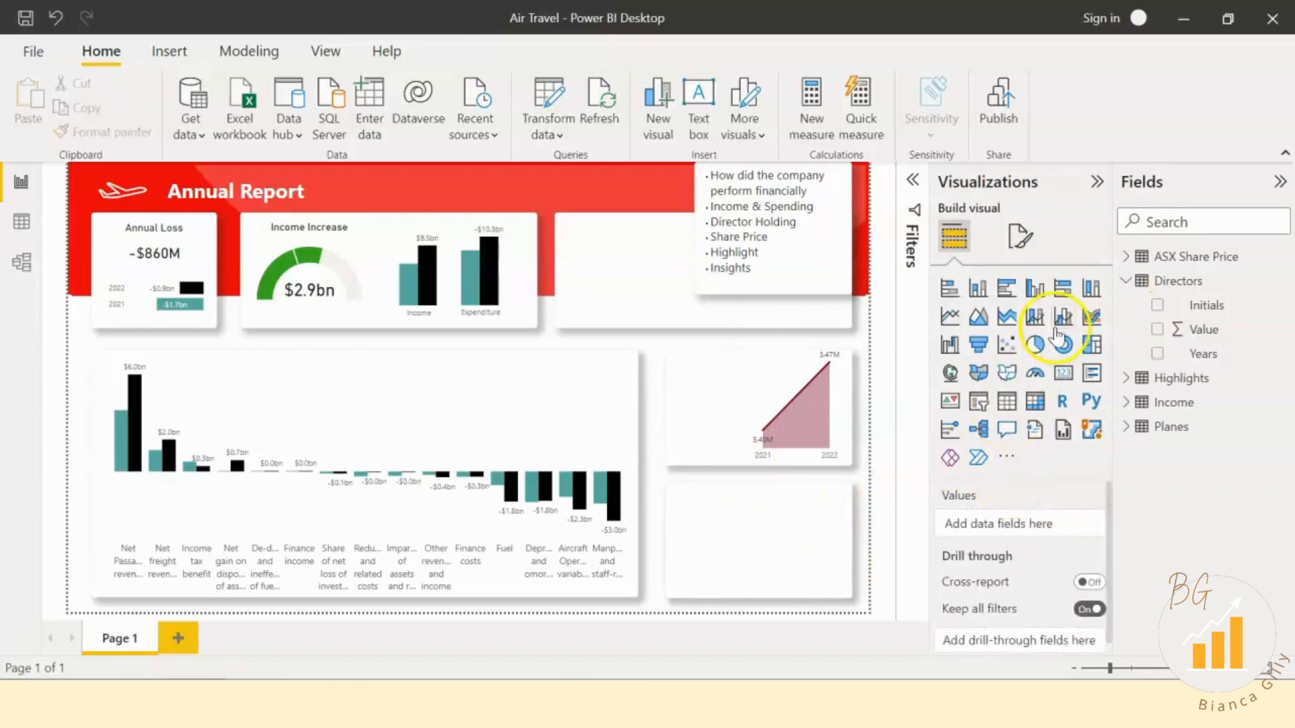
click(1165, 281)
right_click(1164, 274)
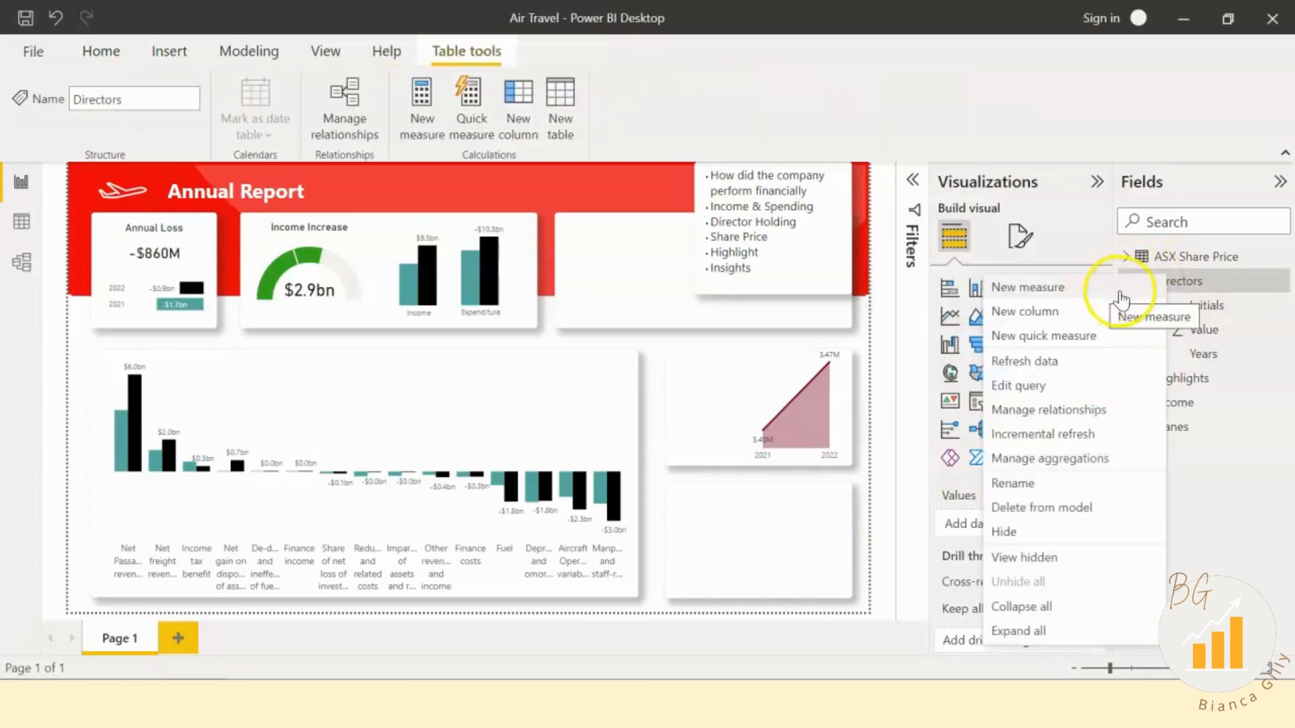
click(1197, 419)
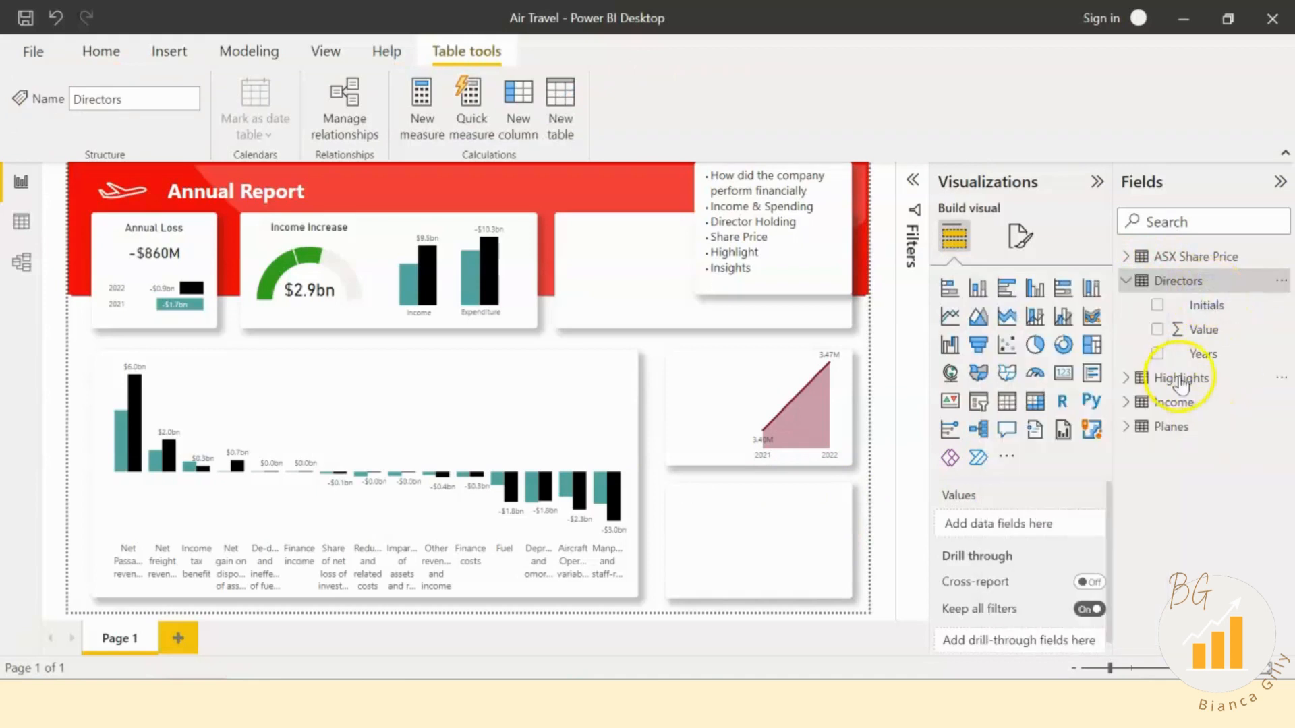
Step: Copy the full DAX formula of the Income Increase measure in the Income table
click(1127, 401)
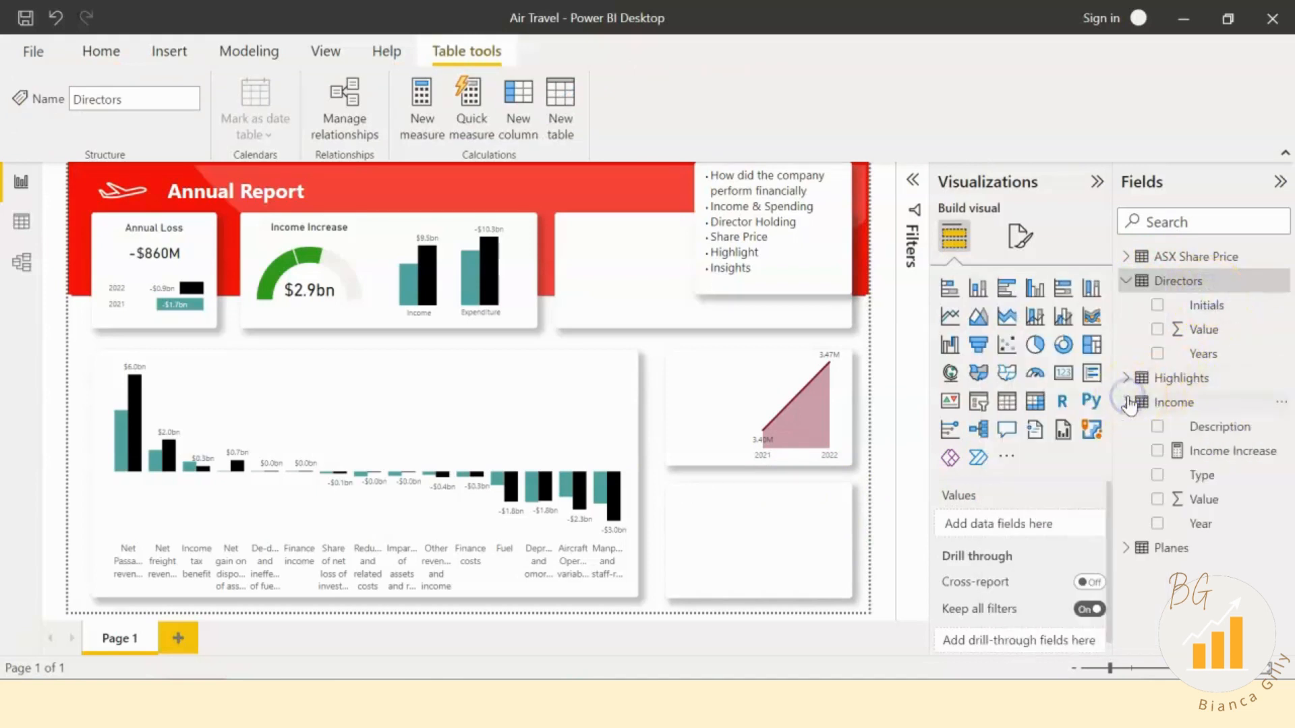
click(1199, 451)
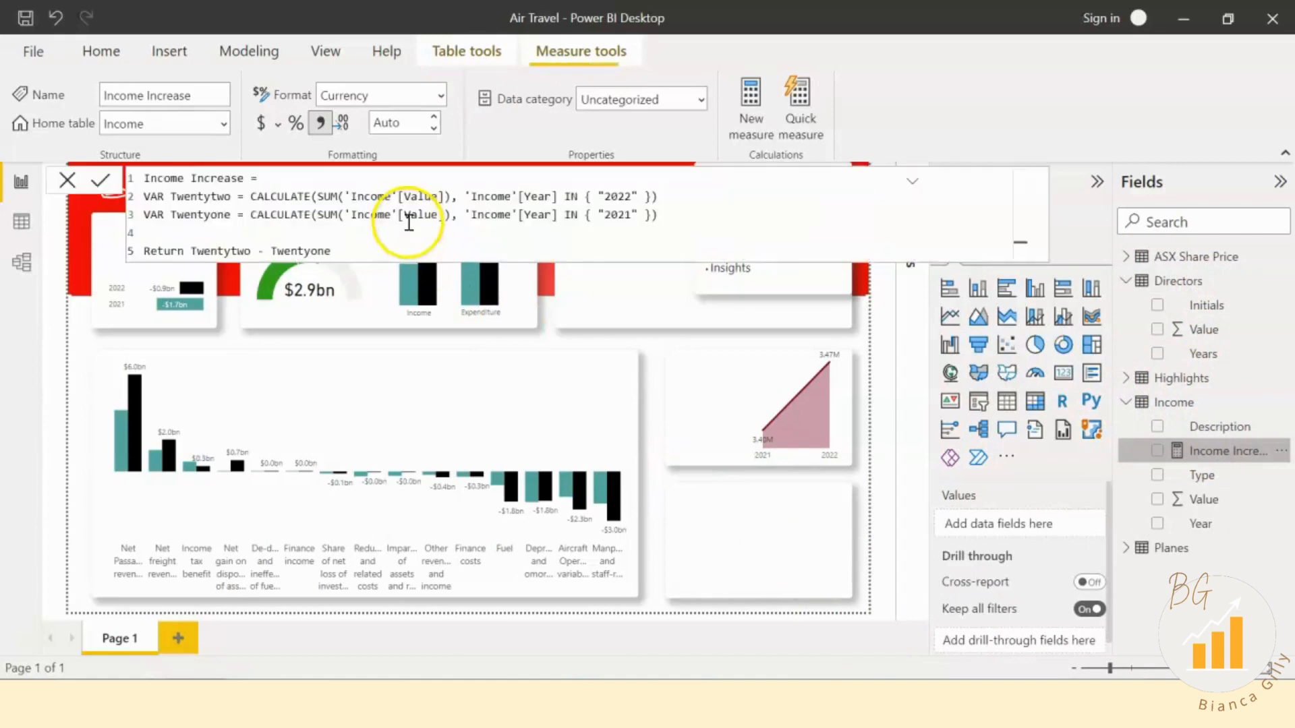
click(406, 206)
key(ctrl+a)
key(ctrl+c)
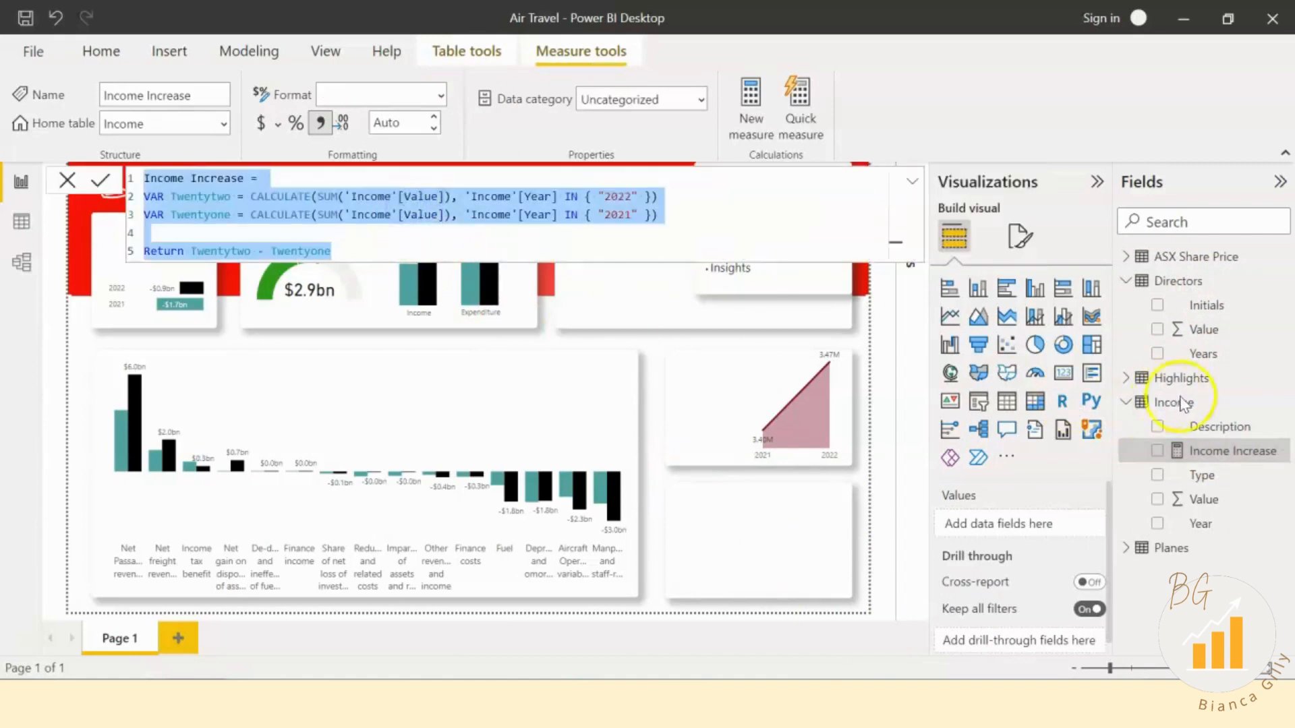
Step: Create a new measure in the Directors table and paste the copied Income Increase formula into it
click(1199, 284)
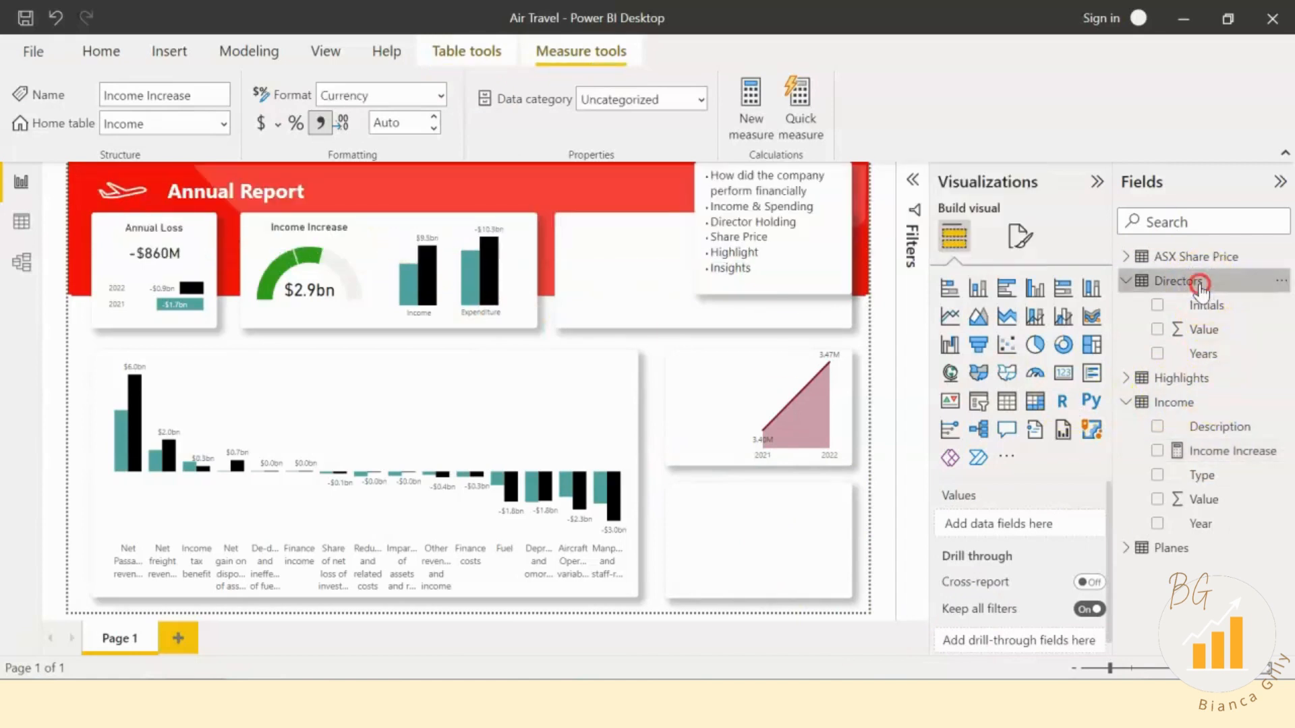
right_click(1199, 284)
key(Escape)
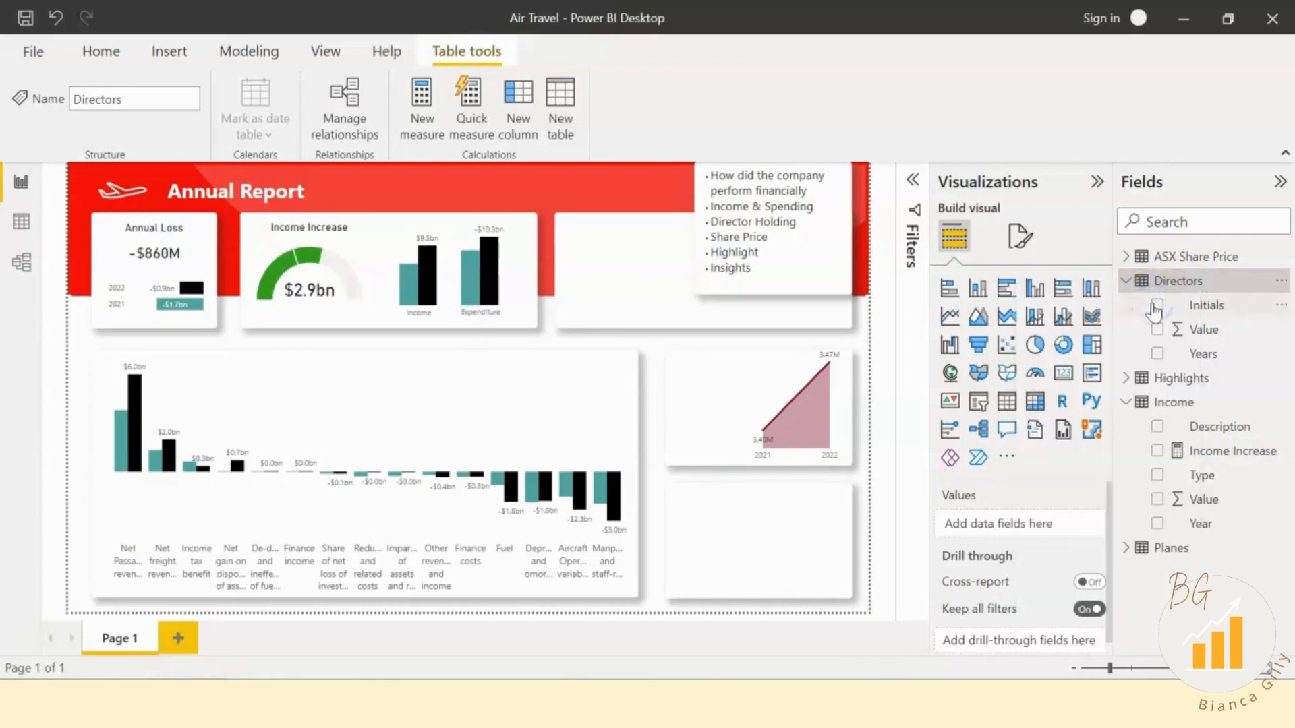
click(1093, 373)
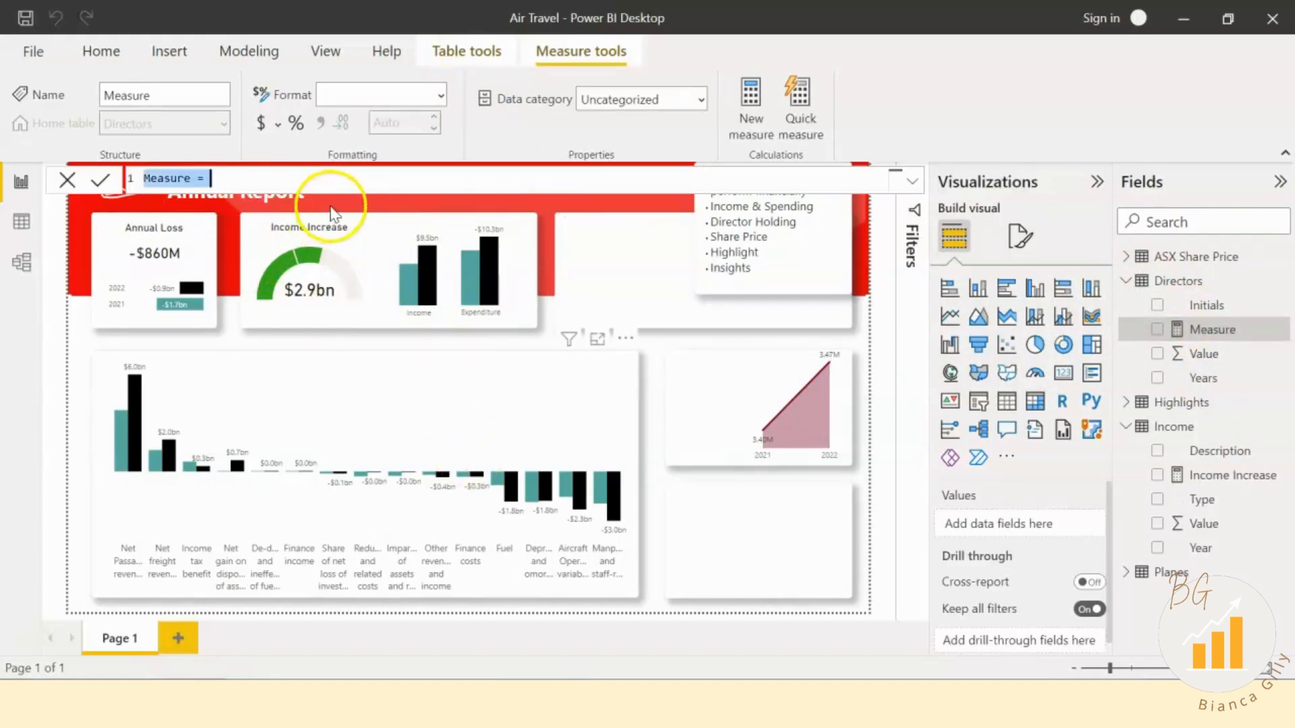
key(ctrl+v)
Step: Rename the pasted measure to Holdings Increase in the first line of its formula
click(244, 178)
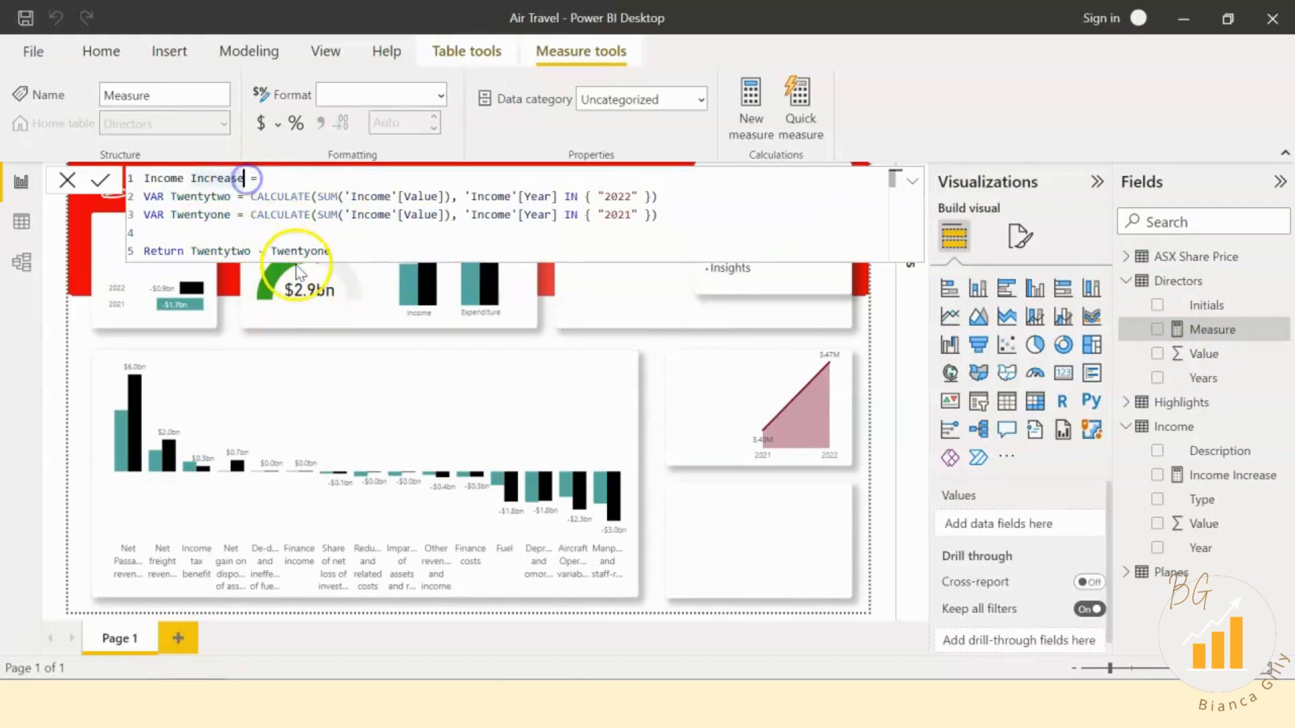
key(shift+Home)
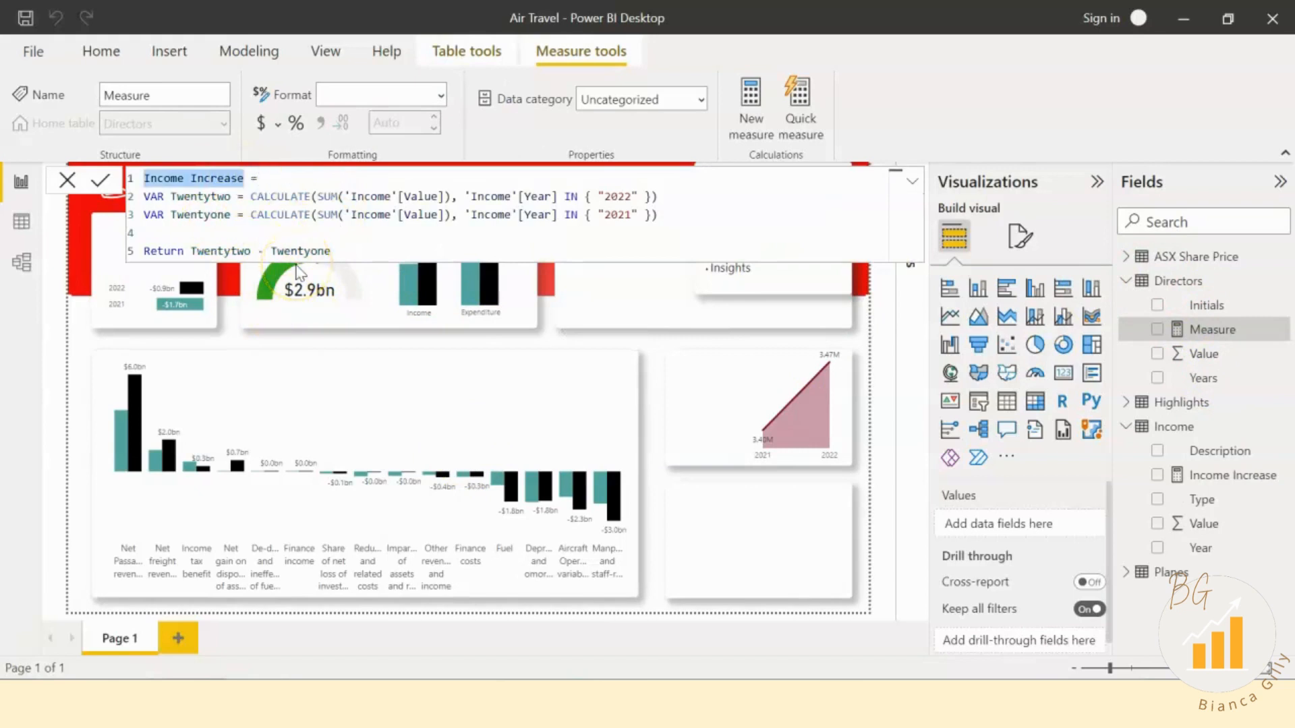
key(Left)
key(Delete)
key(Delete)
key(Delete)
key(Delete)
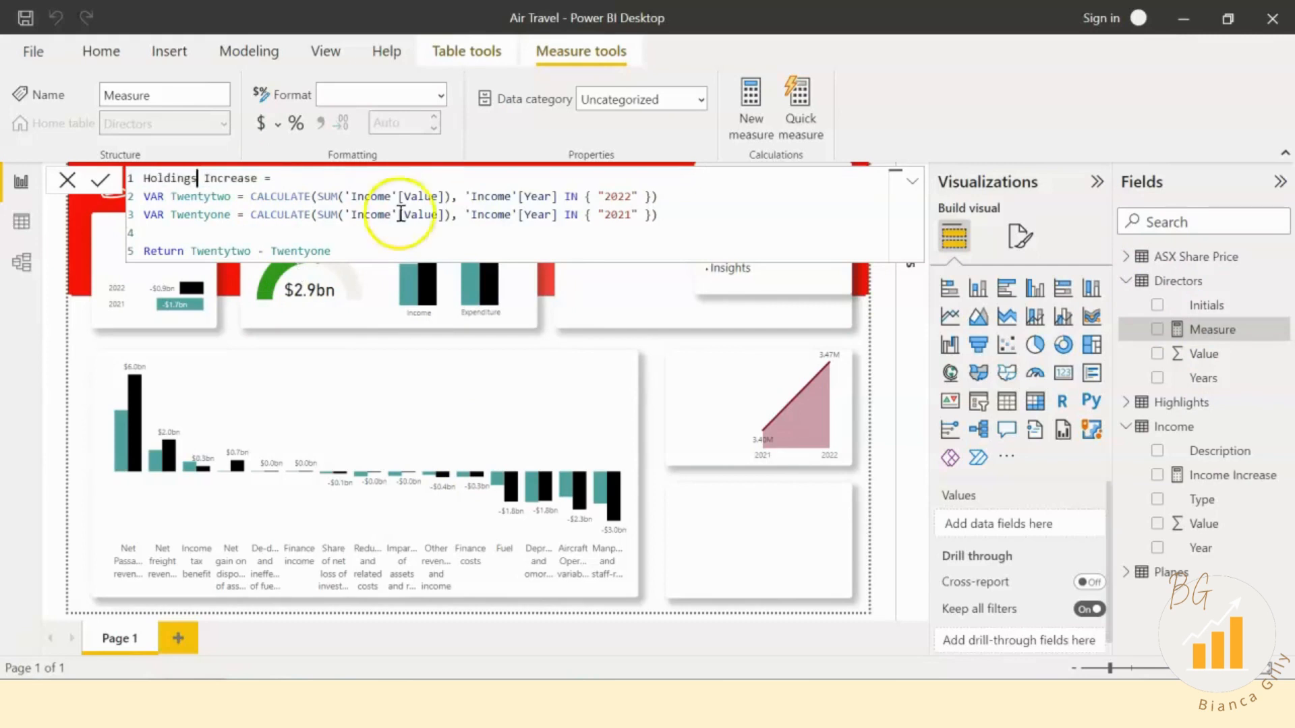
Step: Replace all four 'Income' table references in the Twentytwo and Twentyone variables with 'Directors' and commit the formula
double_click(365, 197)
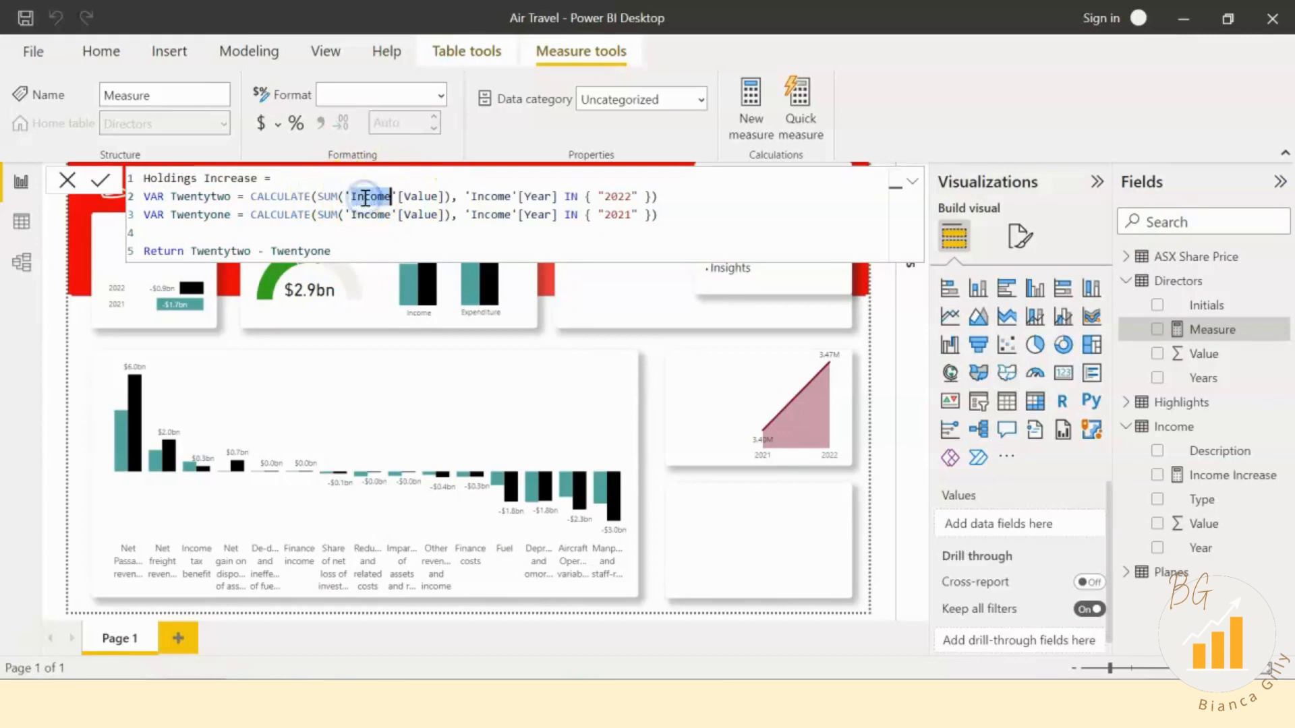
text(di)
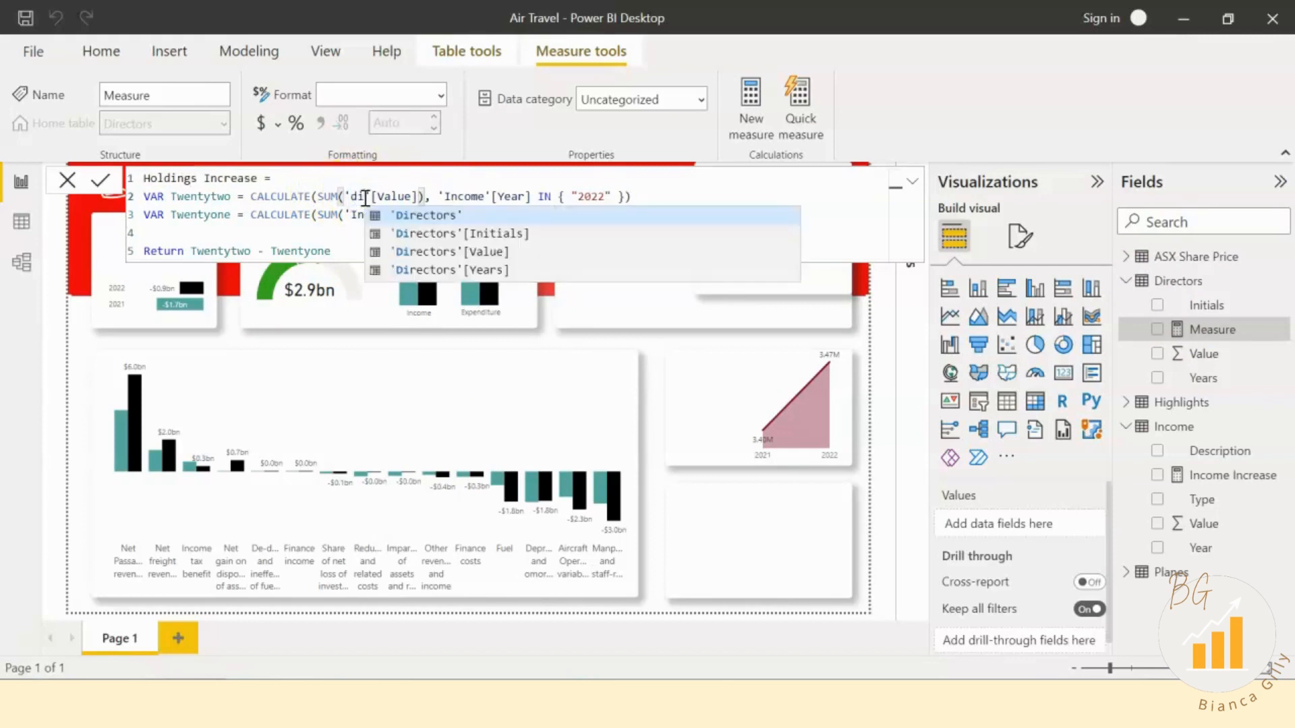
key(Tab)
double_click(375, 214)
text(dir)
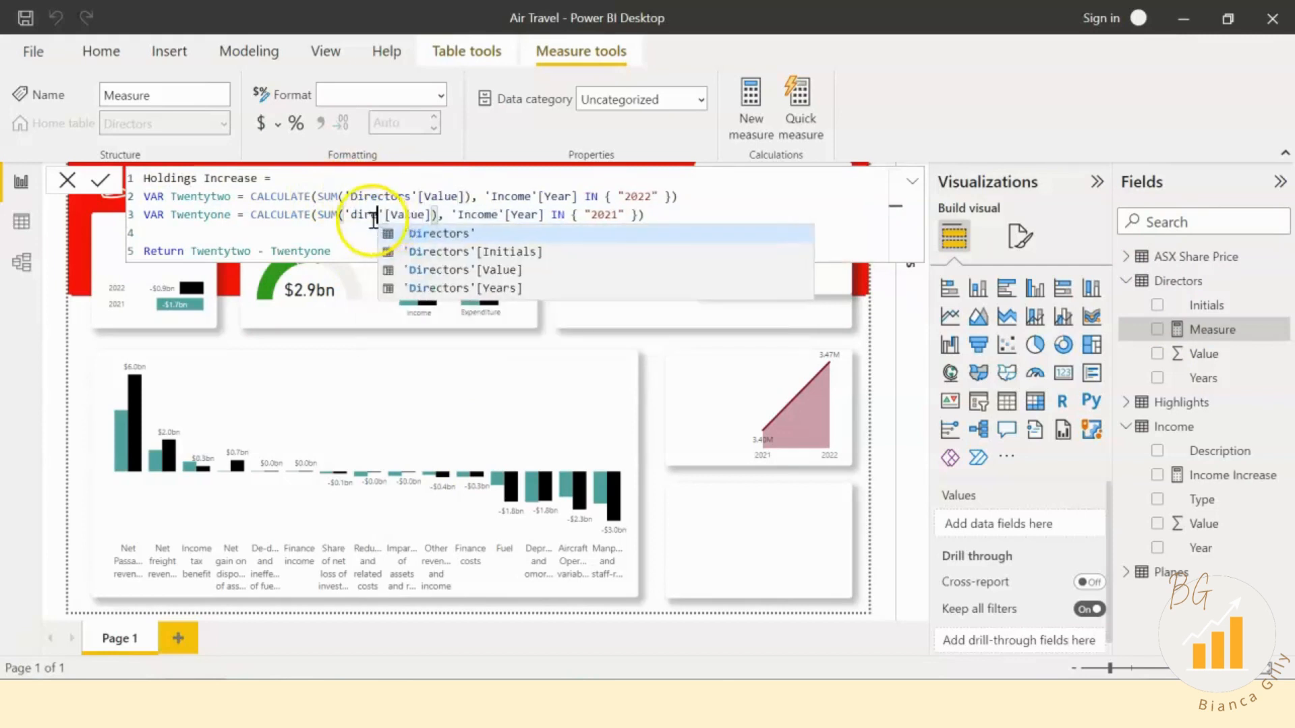
key(Tab)
double_click(511, 196)
text(dir)
key(Tab)
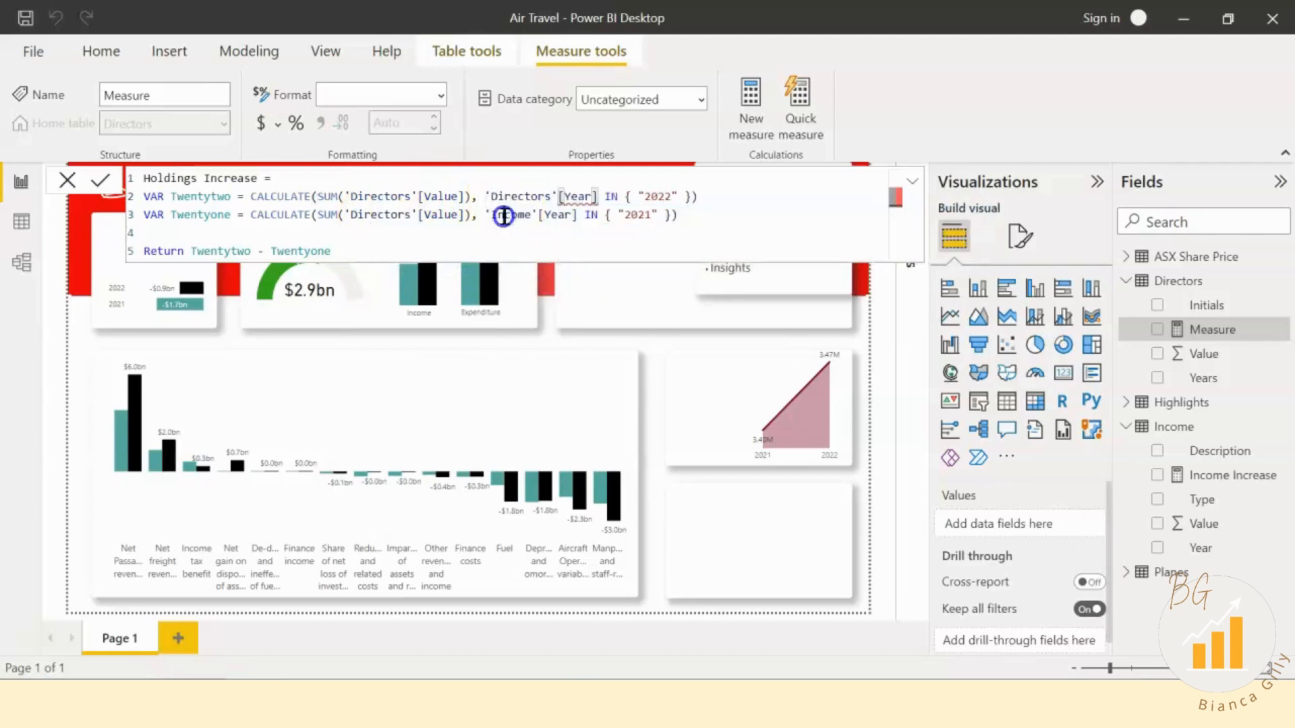
double_click(503, 216)
text(dir)
key(Tab)
click(414, 247)
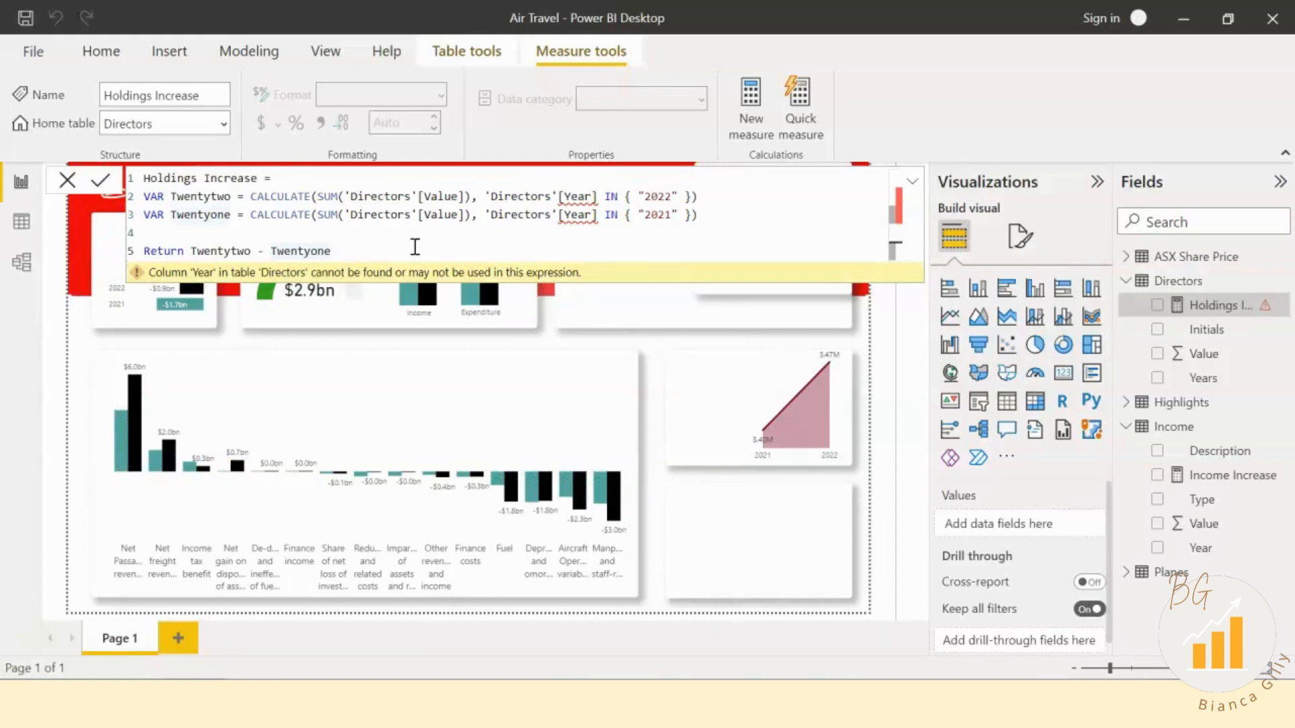
Step: Correct the column reference [Year] to [Years] in both variables of the Holdings Increase measure and commit it
click(596, 196)
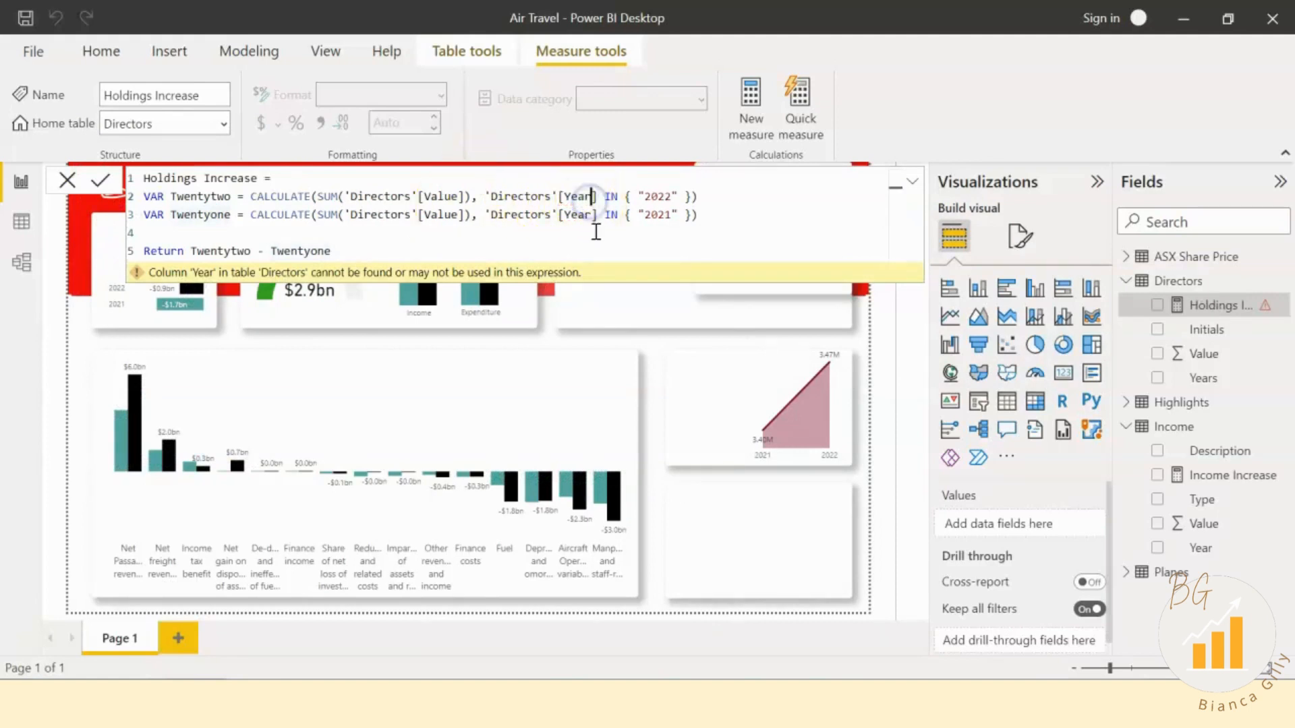
text(s)
click(593, 215)
text(s)
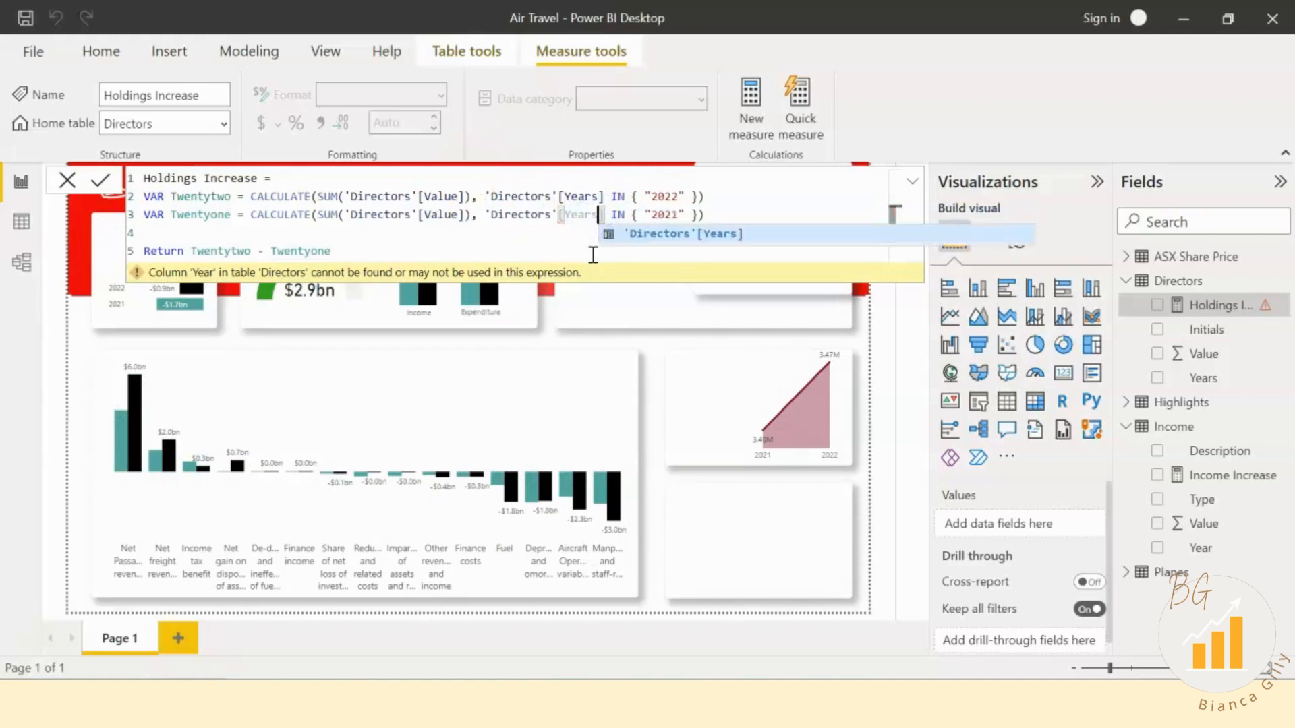
click(547, 248)
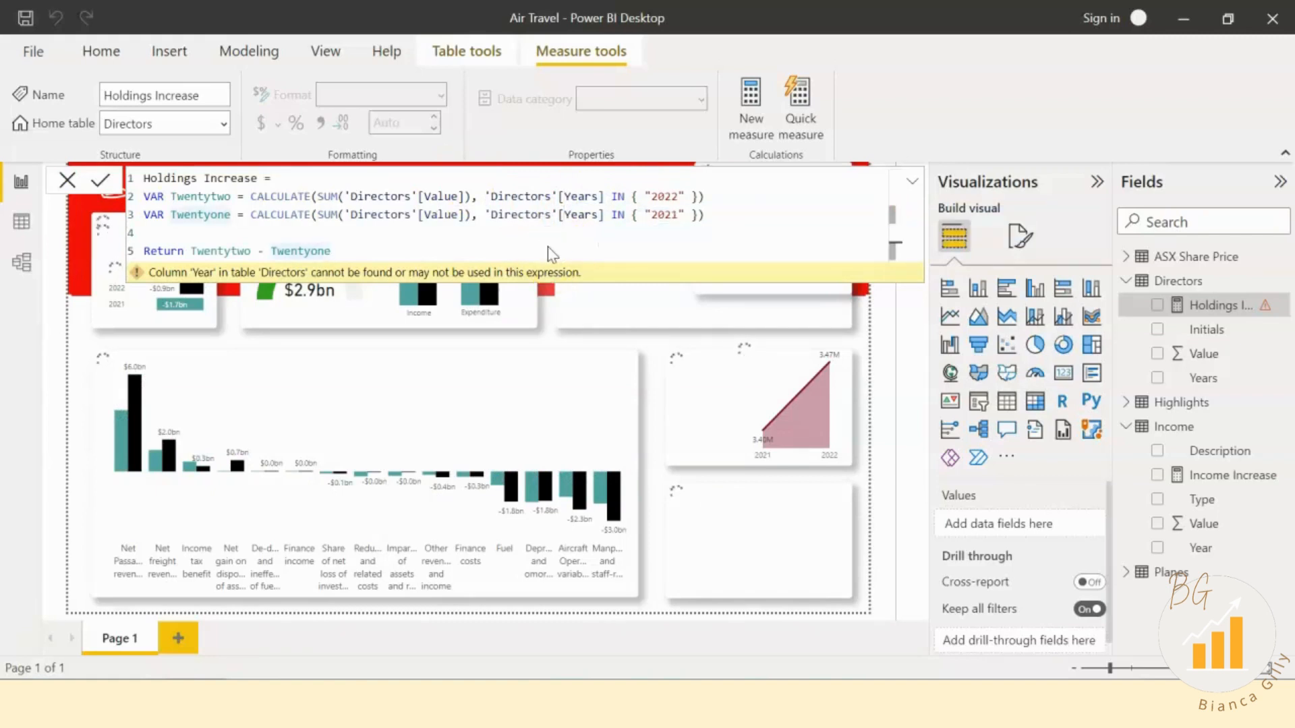
key(Return)
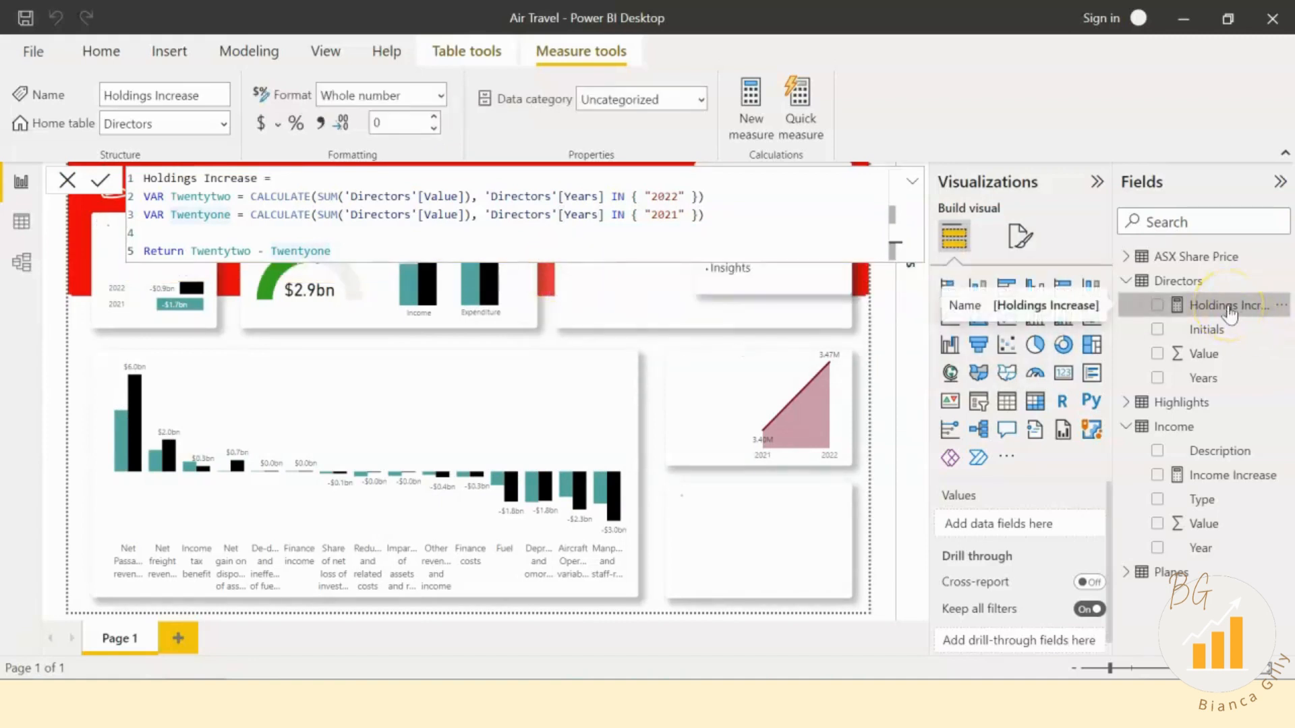
Step: Add a card visual showing the Holdings Increase measure and place it directly beside the directors' area chart
click(863, 424)
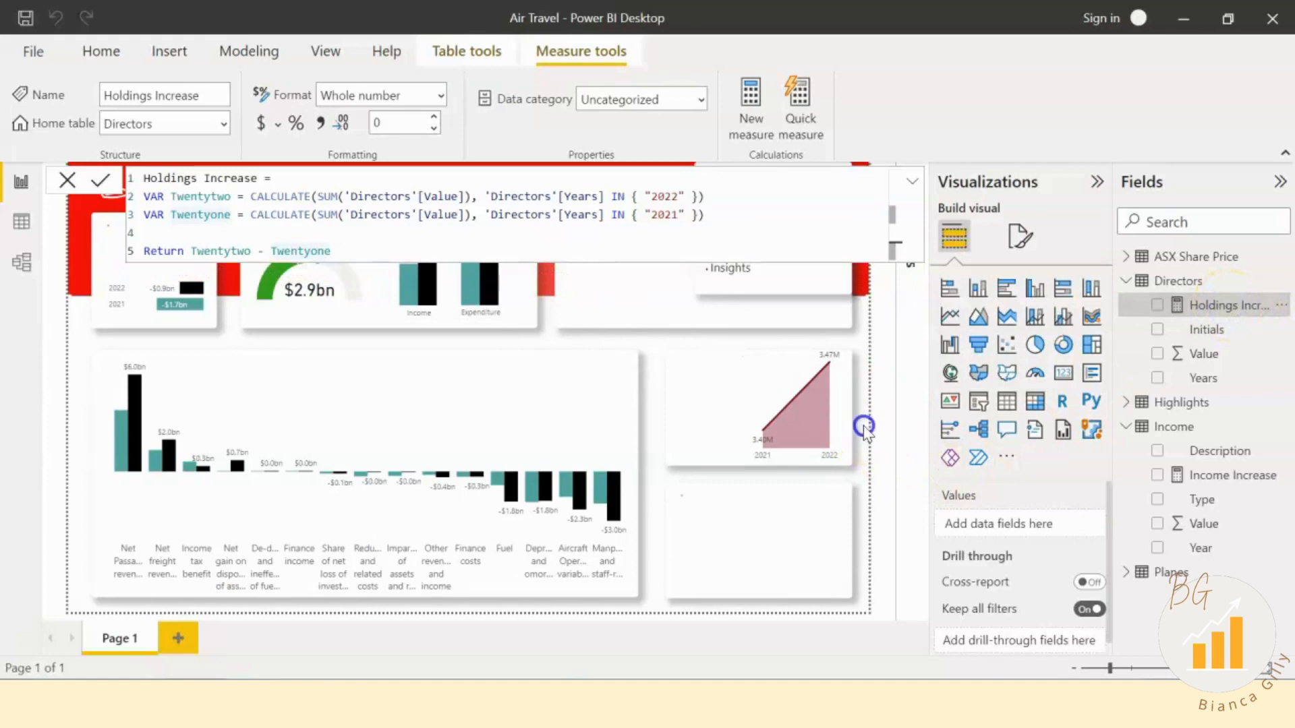
click(1062, 373)
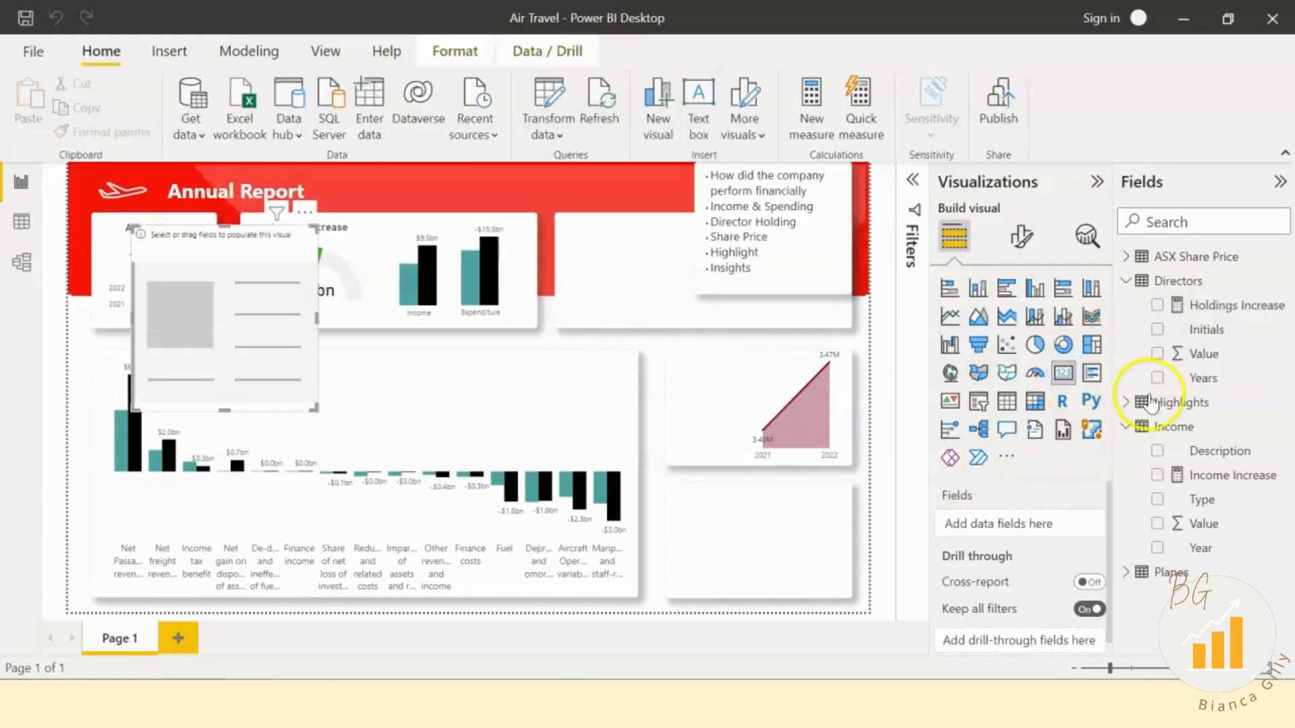
drag(1209, 309, 224, 305)
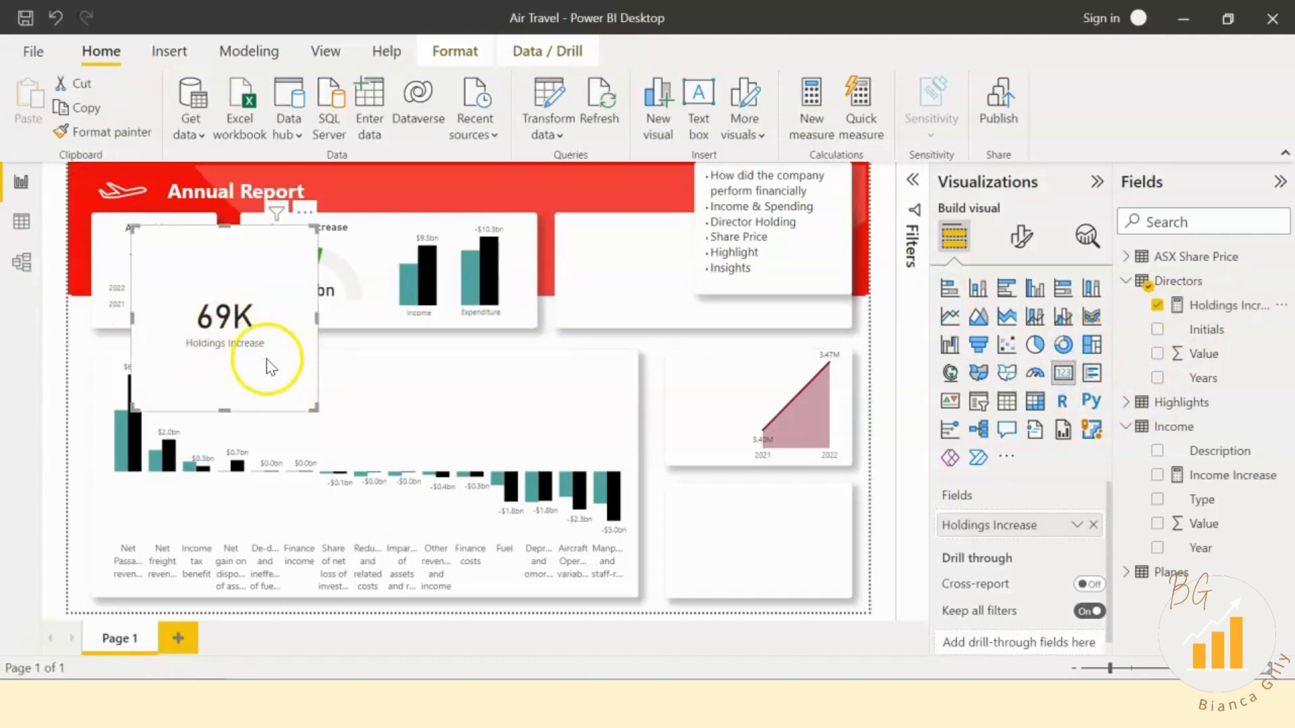
drag(303, 379, 615, 462)
Step: Copy the directors' area chart formatting onto the Holdings Increase card, then shrink the card to fit inside the white panel beside the chart
click(784, 374)
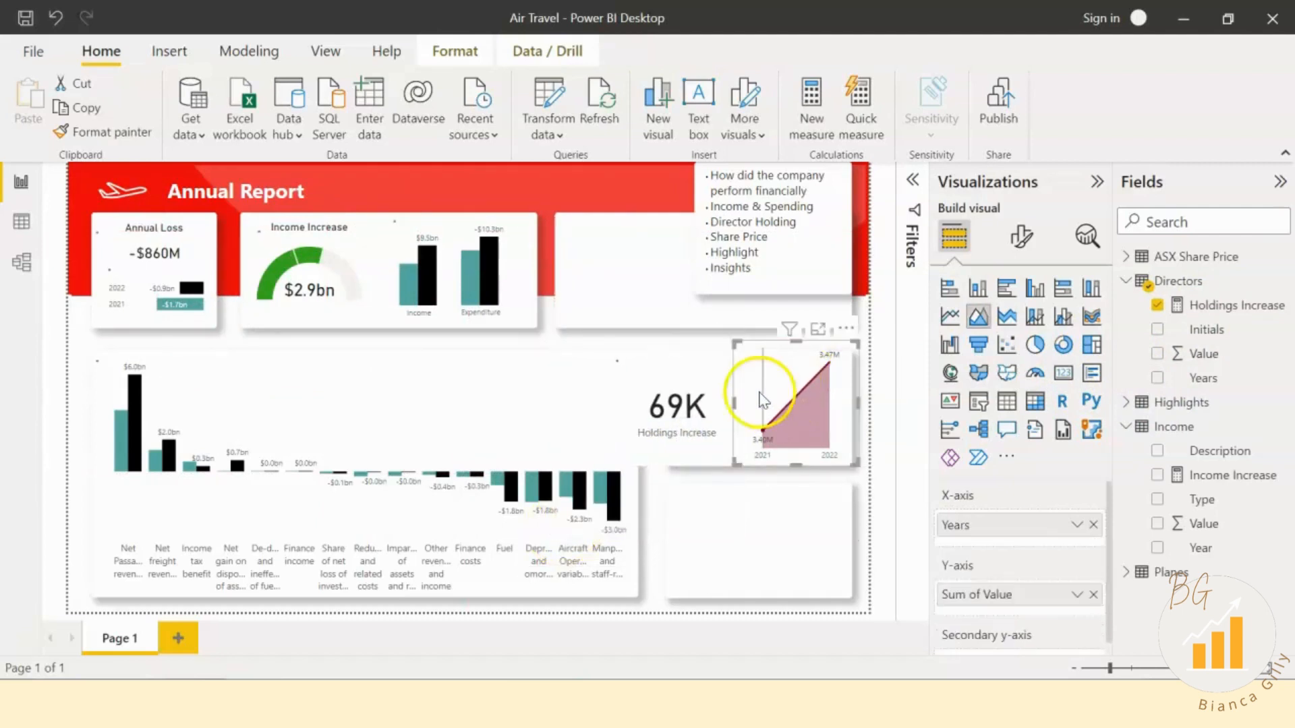
click(97, 131)
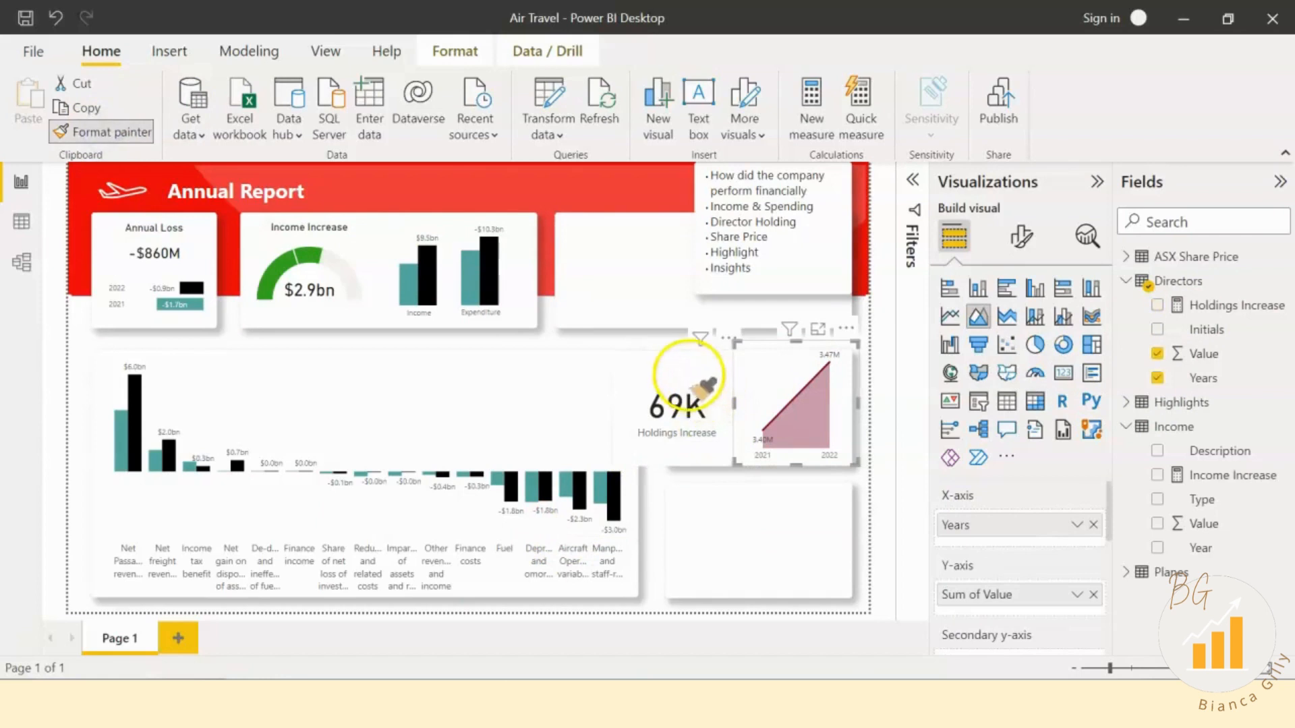
click(708, 405)
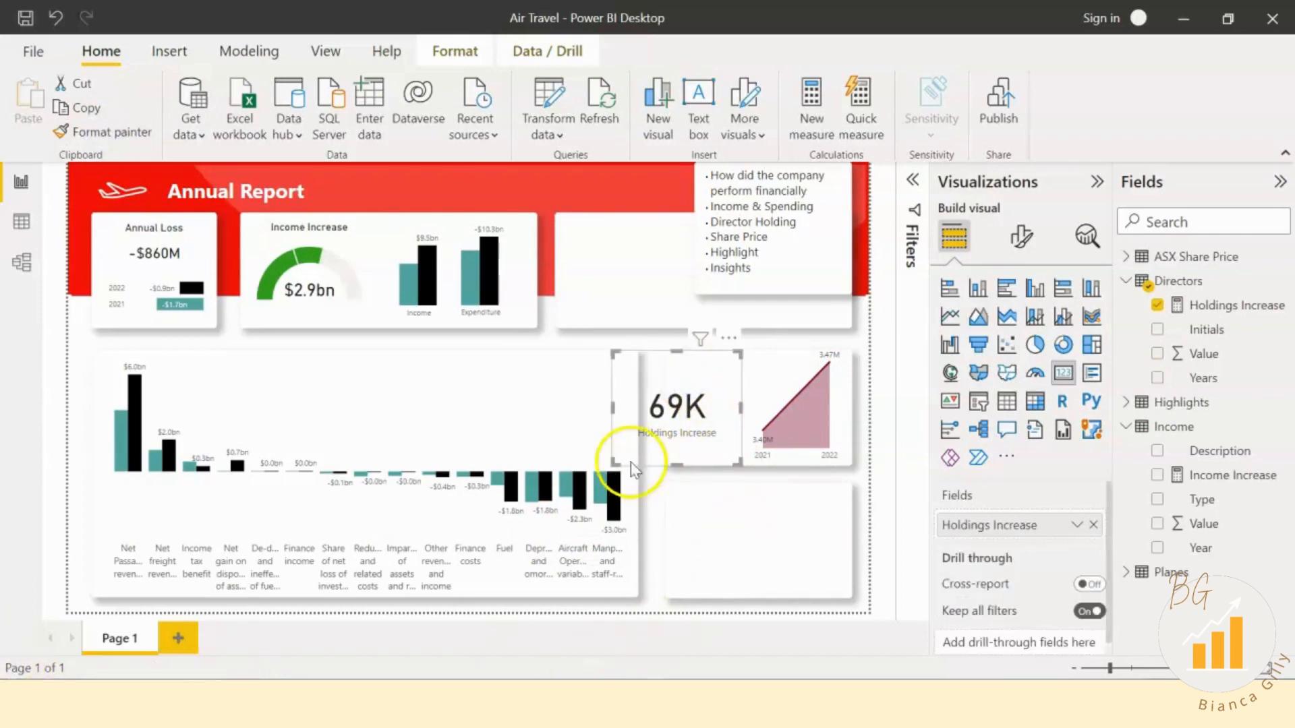
click(613, 456)
drag(660, 427, 701, 410)
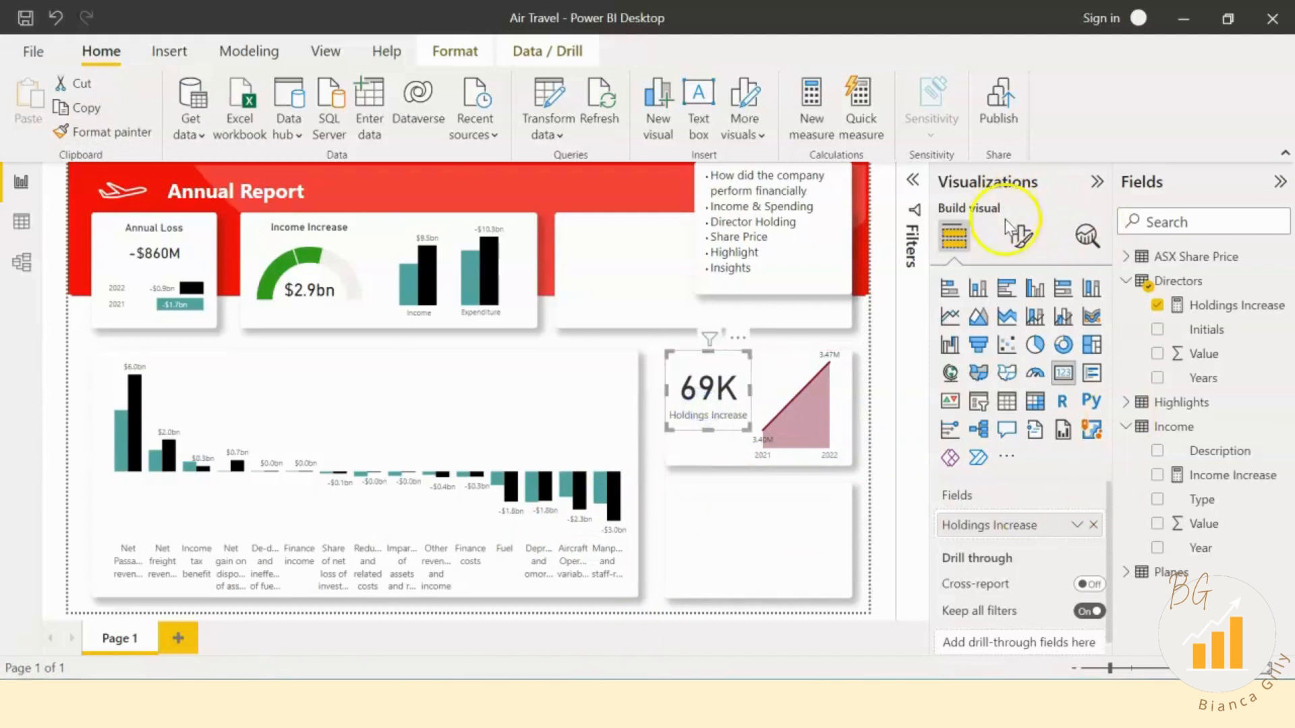
Step: Turn off the card's category label and give the card the title "Increase in Director Holdings"
click(1022, 236)
click(1087, 418)
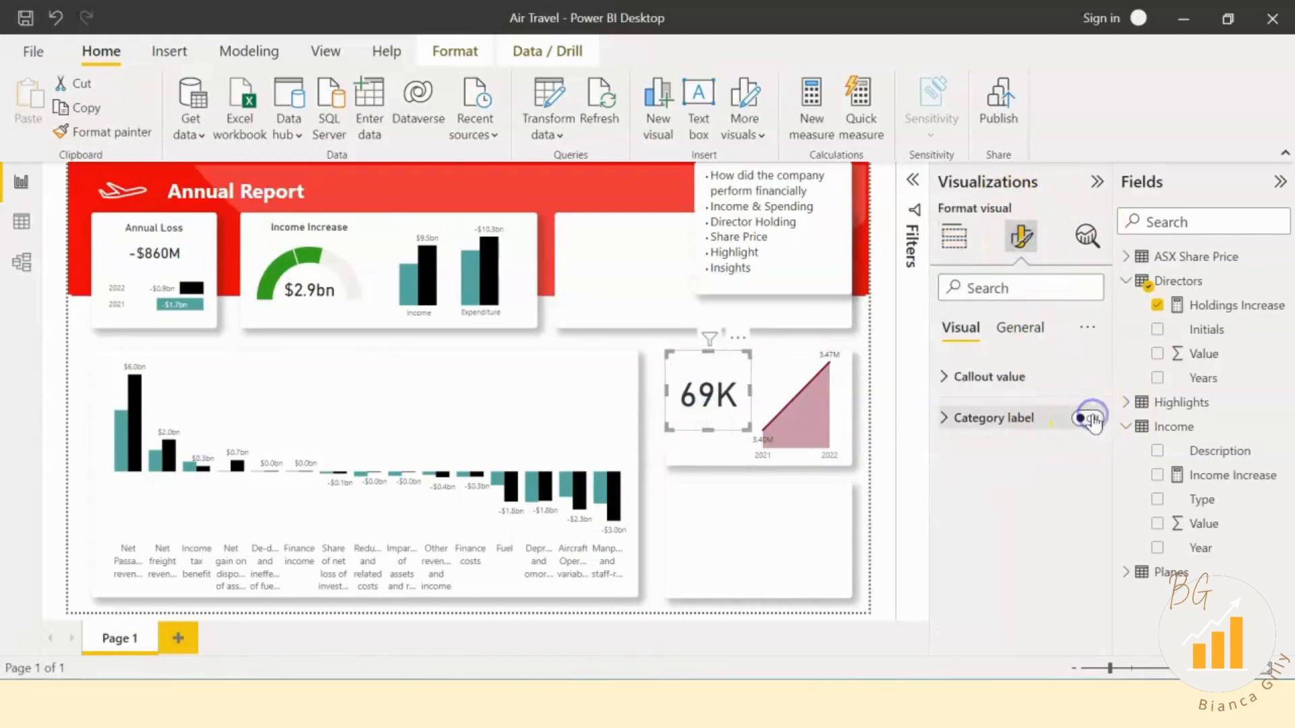
click(1021, 327)
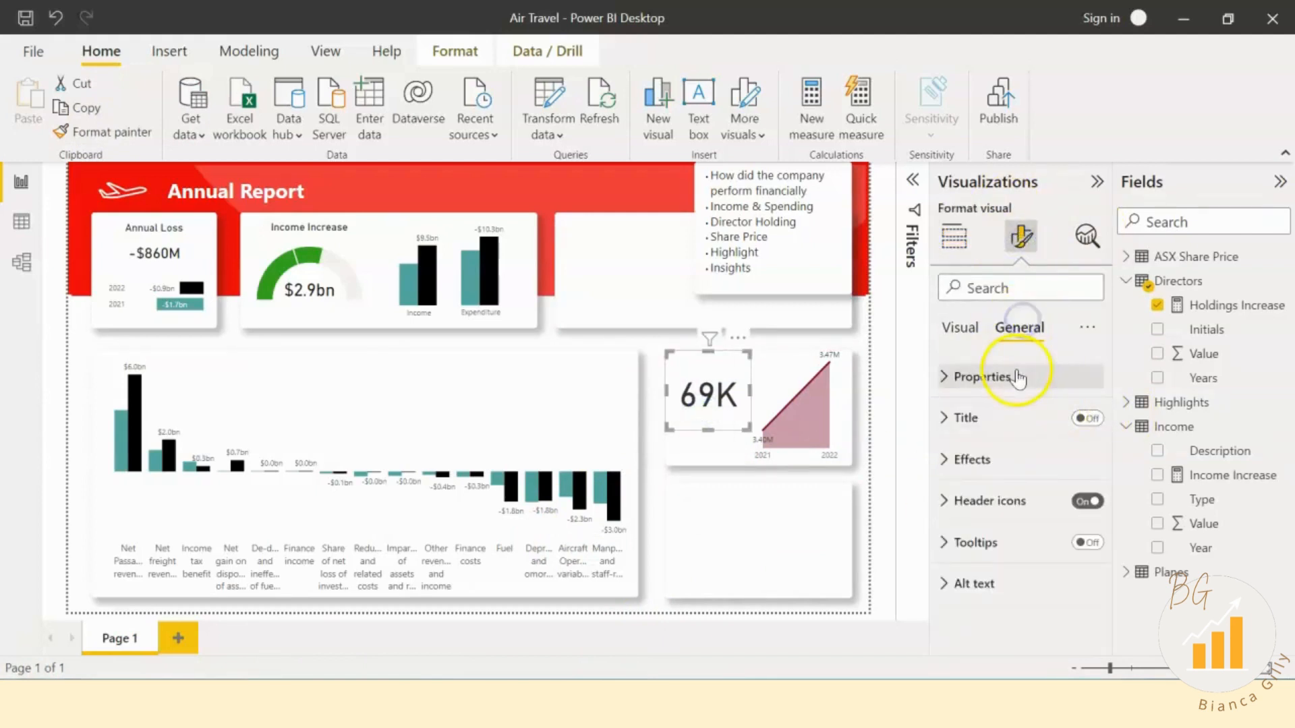
click(996, 417)
click(1086, 418)
click(975, 480)
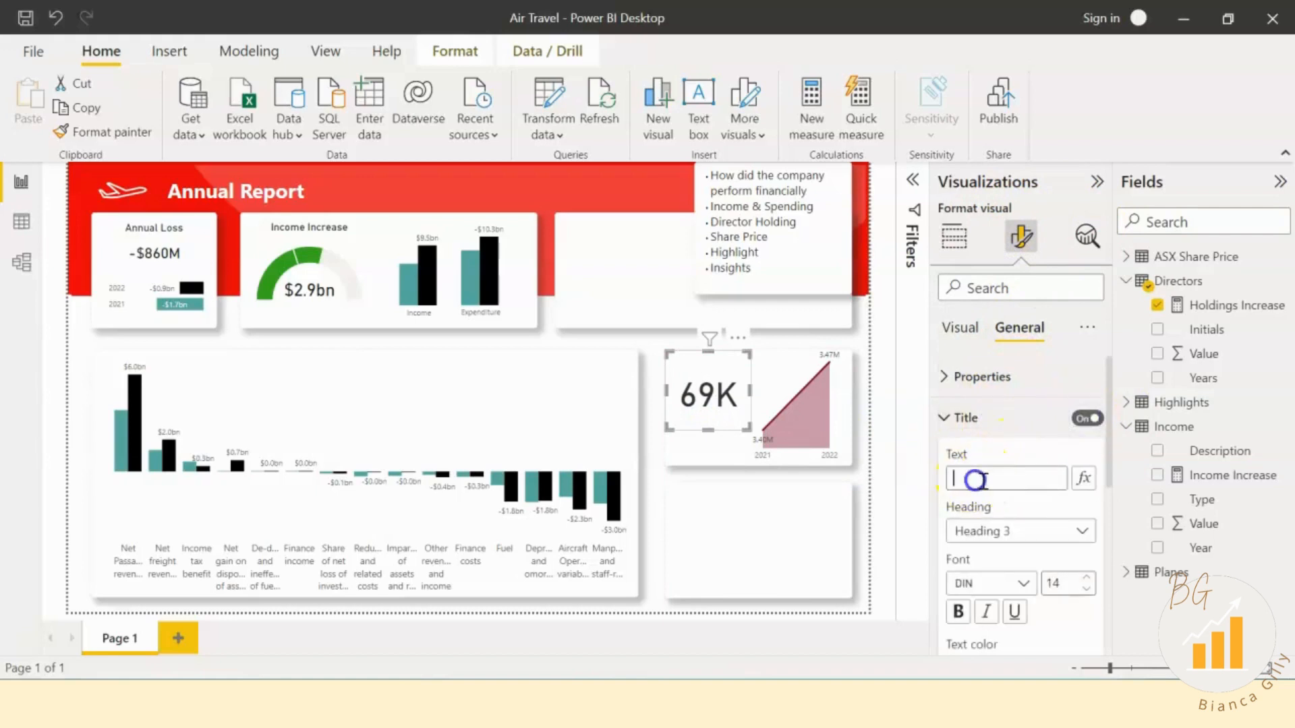
text(Incre)
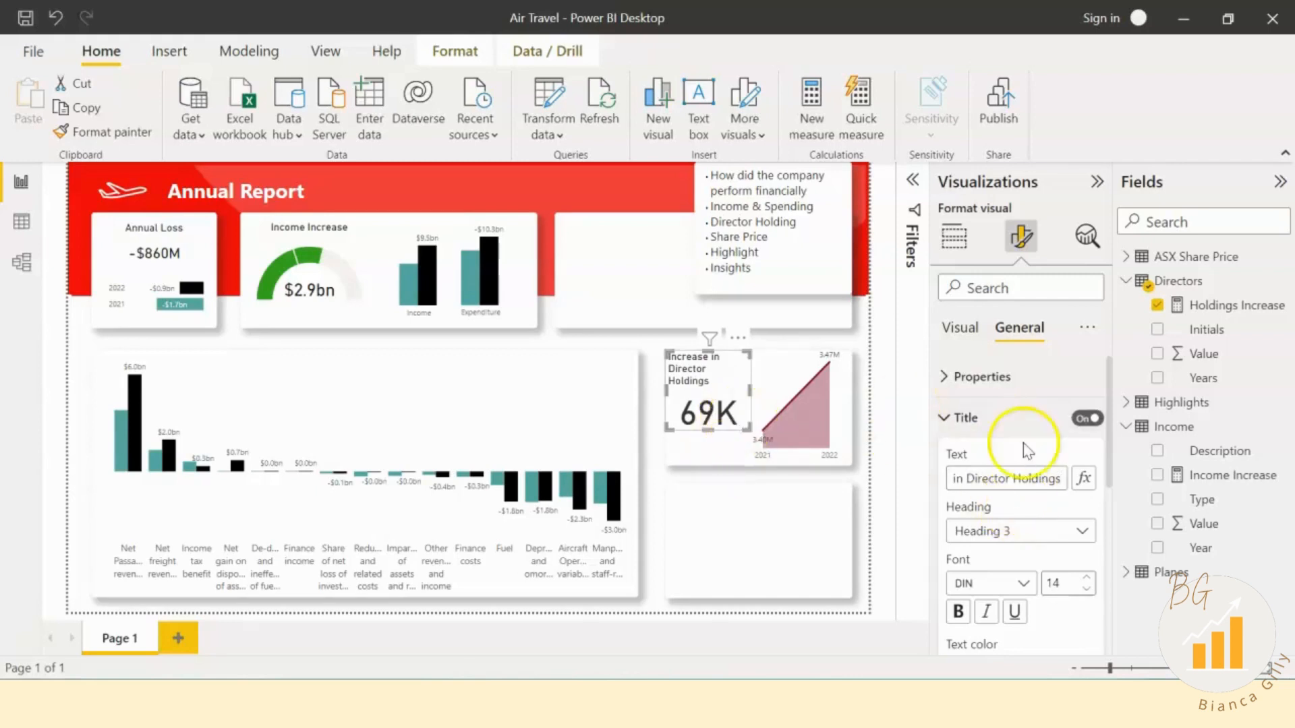
Step: Try centering the director holdings card's title and widening the card so the title wraps over two lines
scroll(1049, 584, down, 2)
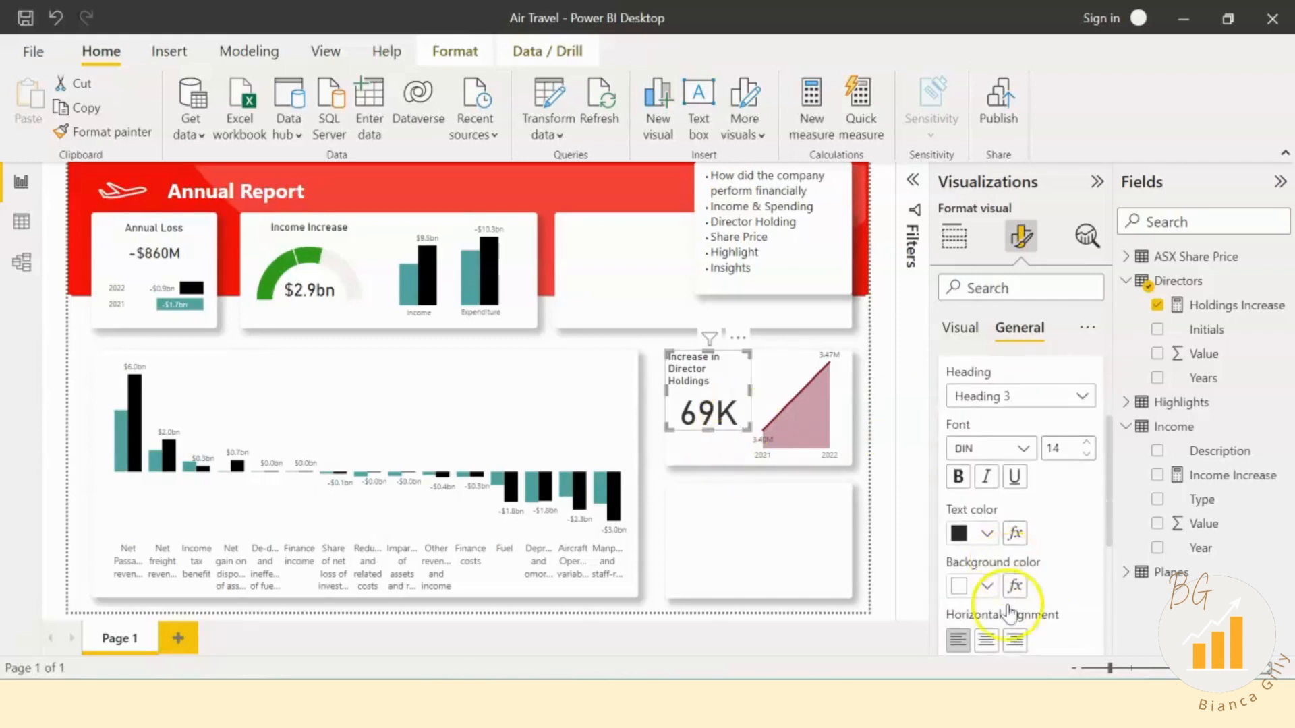
click(986, 639)
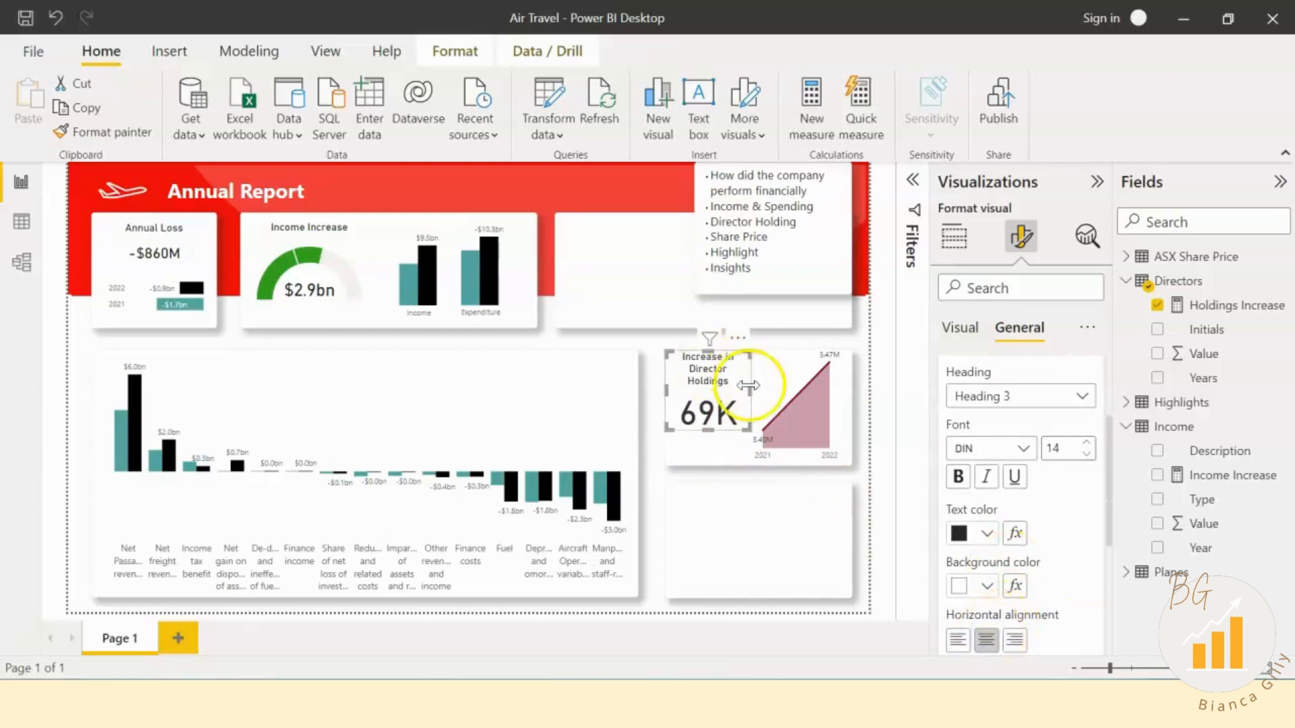
mouse_move(747, 385)
mouse_down()
mouse_move(771, 388)
mouse_move(752, 393)
mouse_up()
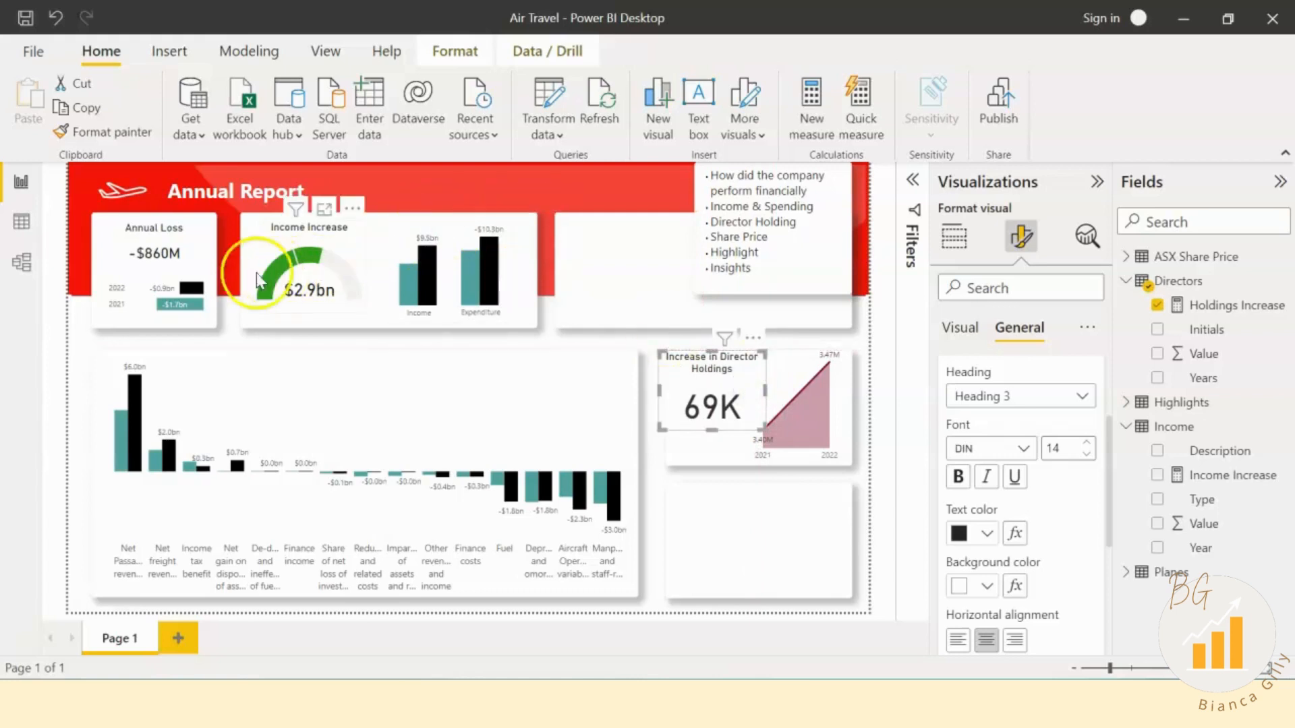
Step: Compare the title font sizes of the Annual Loss card and the Income Increase gauge
click(188, 262)
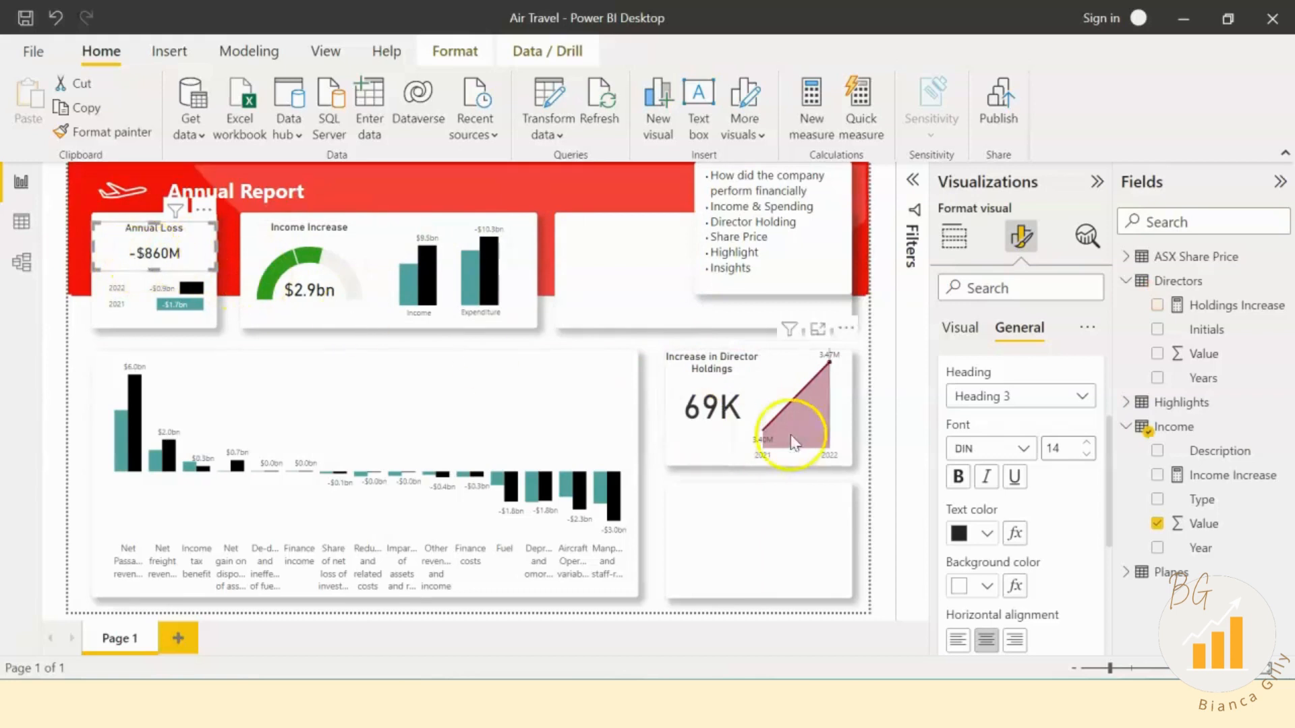
click(1088, 445)
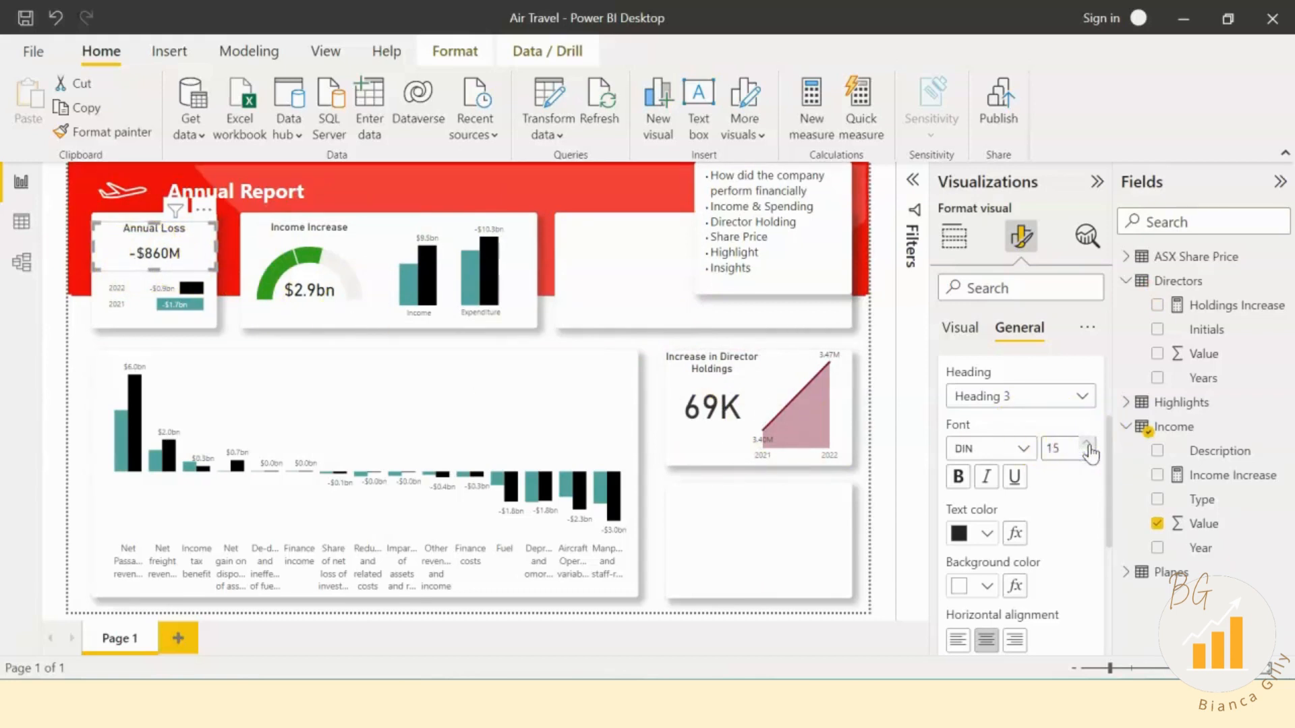
click(290, 300)
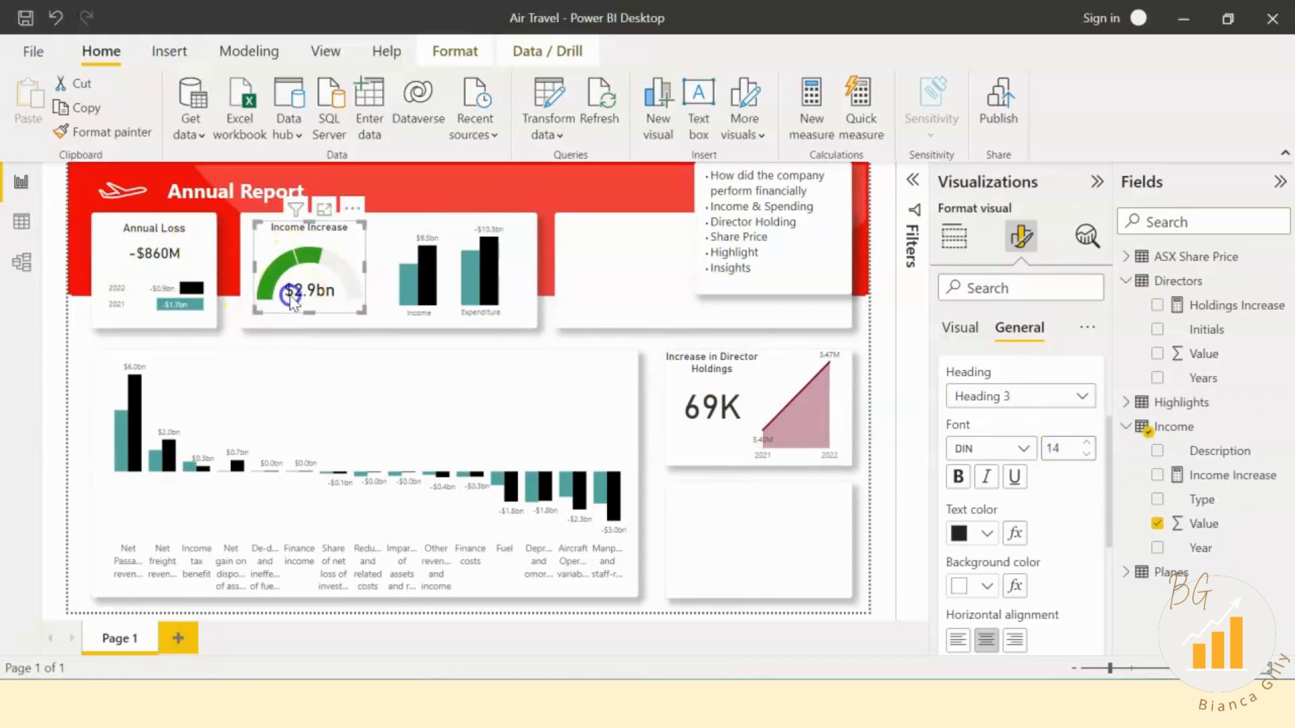
click(1085, 446)
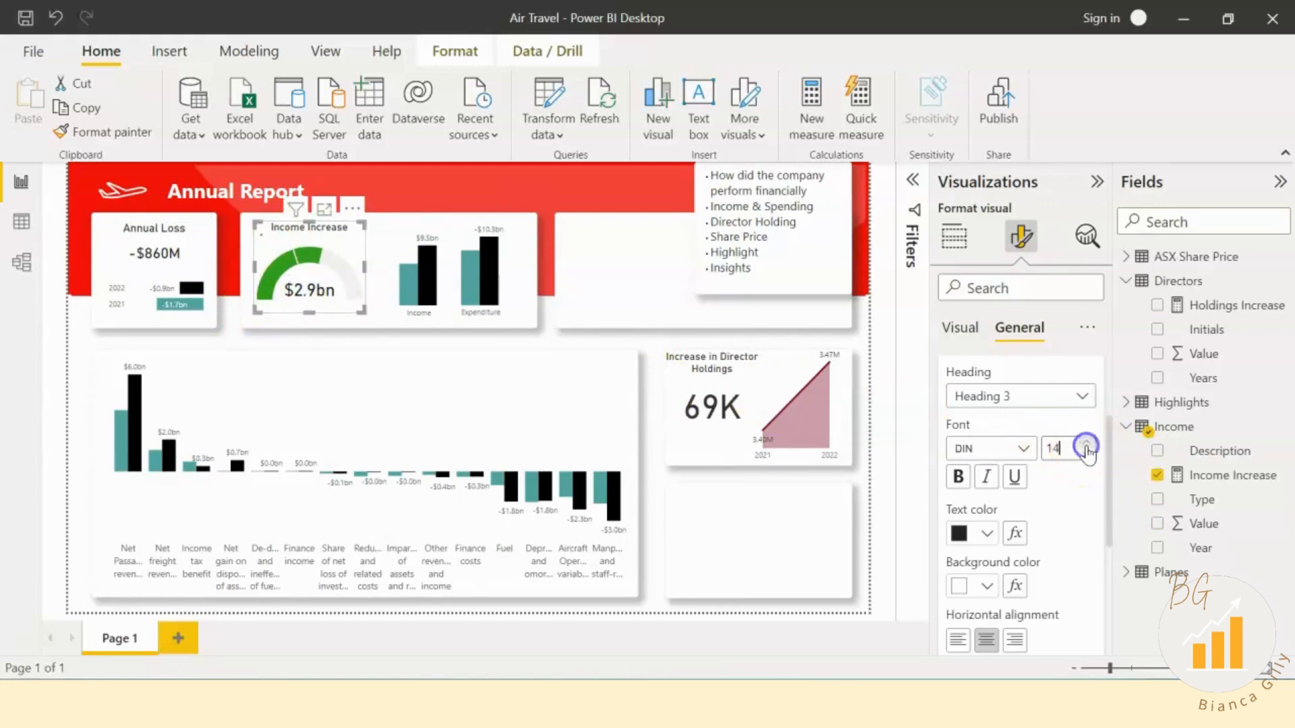
Step: Examine the Income Increase gauge's callout value settings for its font, color, display units and decimal places
click(969, 250)
scroll(1025, 467, down, 2)
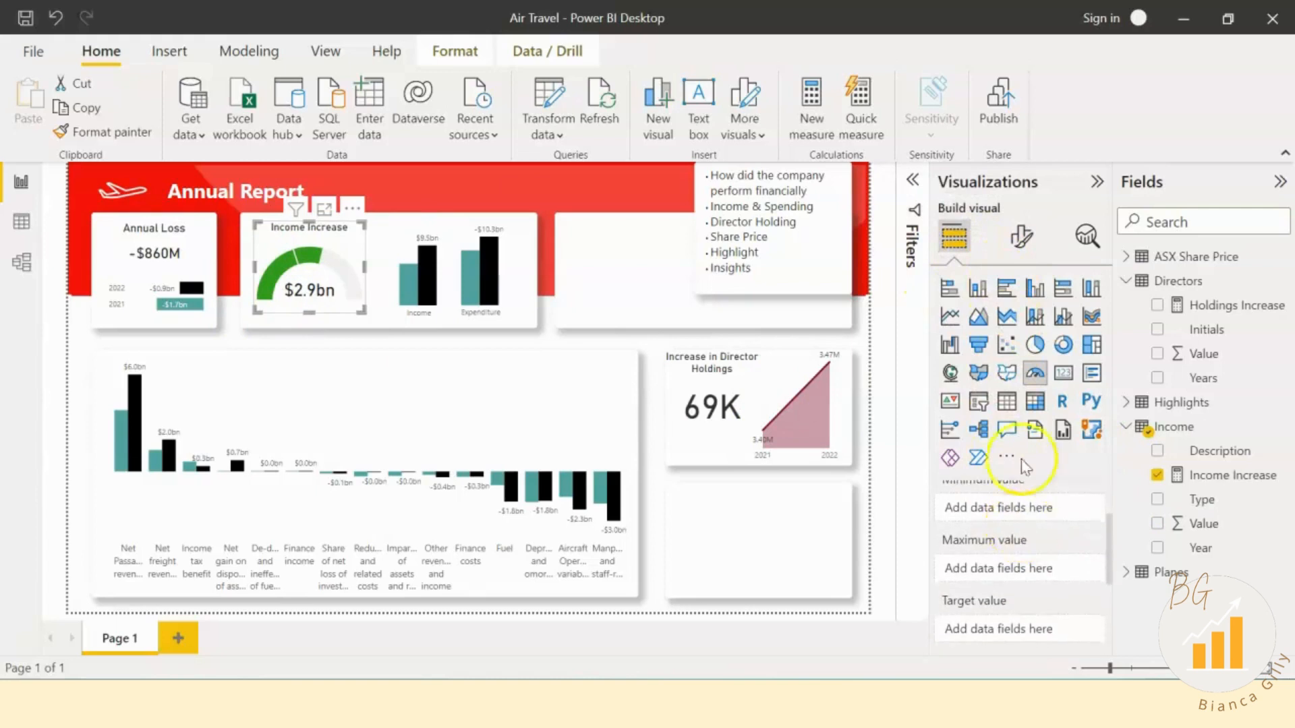
click(1020, 236)
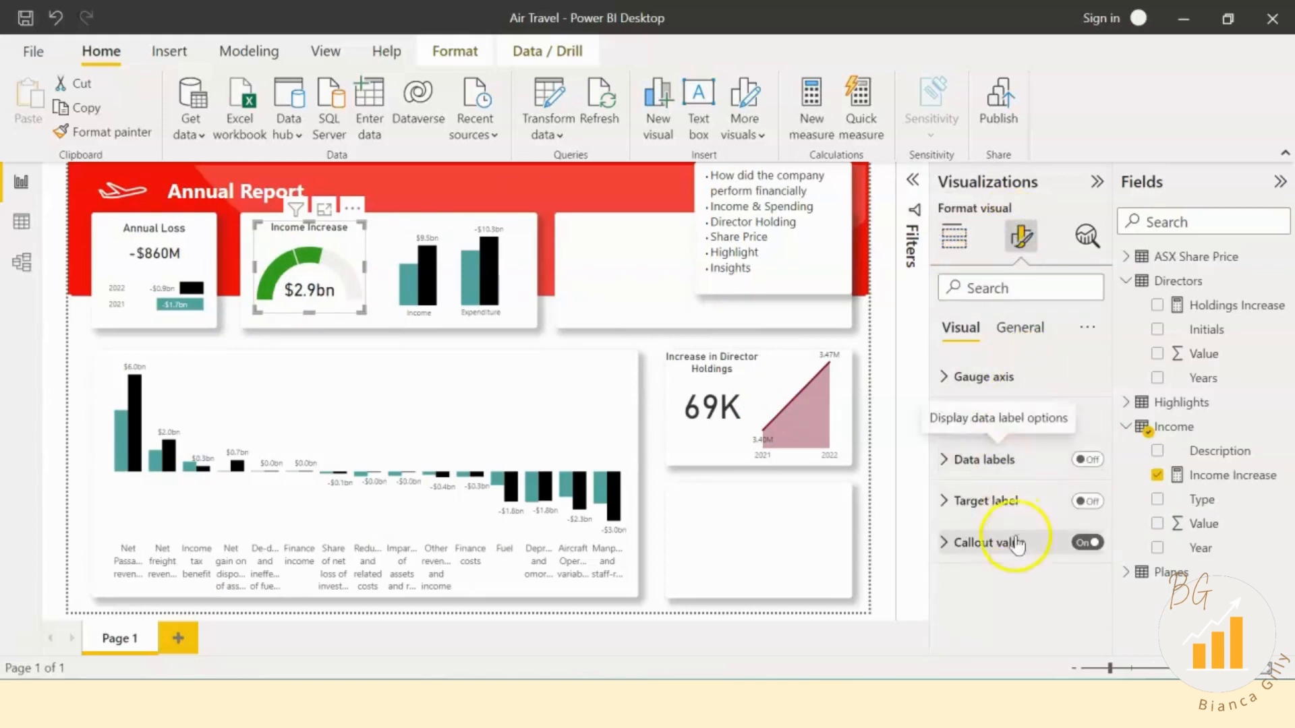
click(1016, 544)
scroll(1018, 543, down, 3)
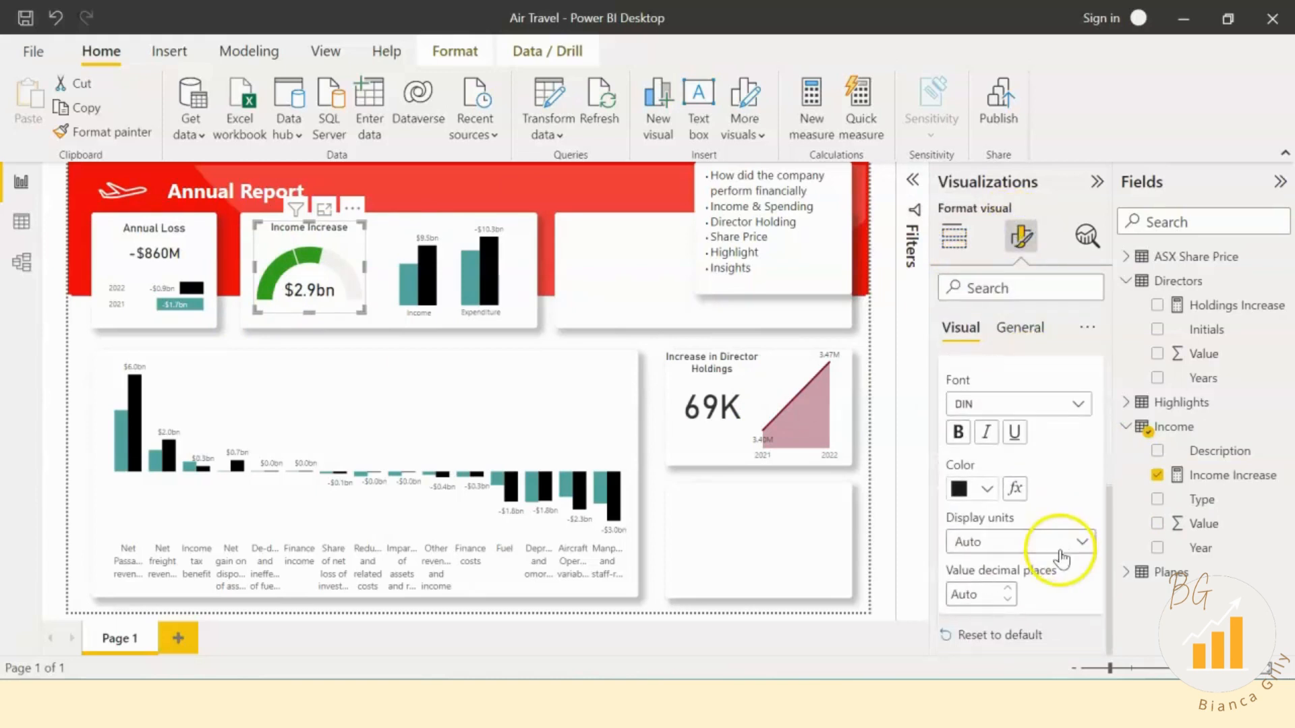
scroll(1067, 481, up, 1)
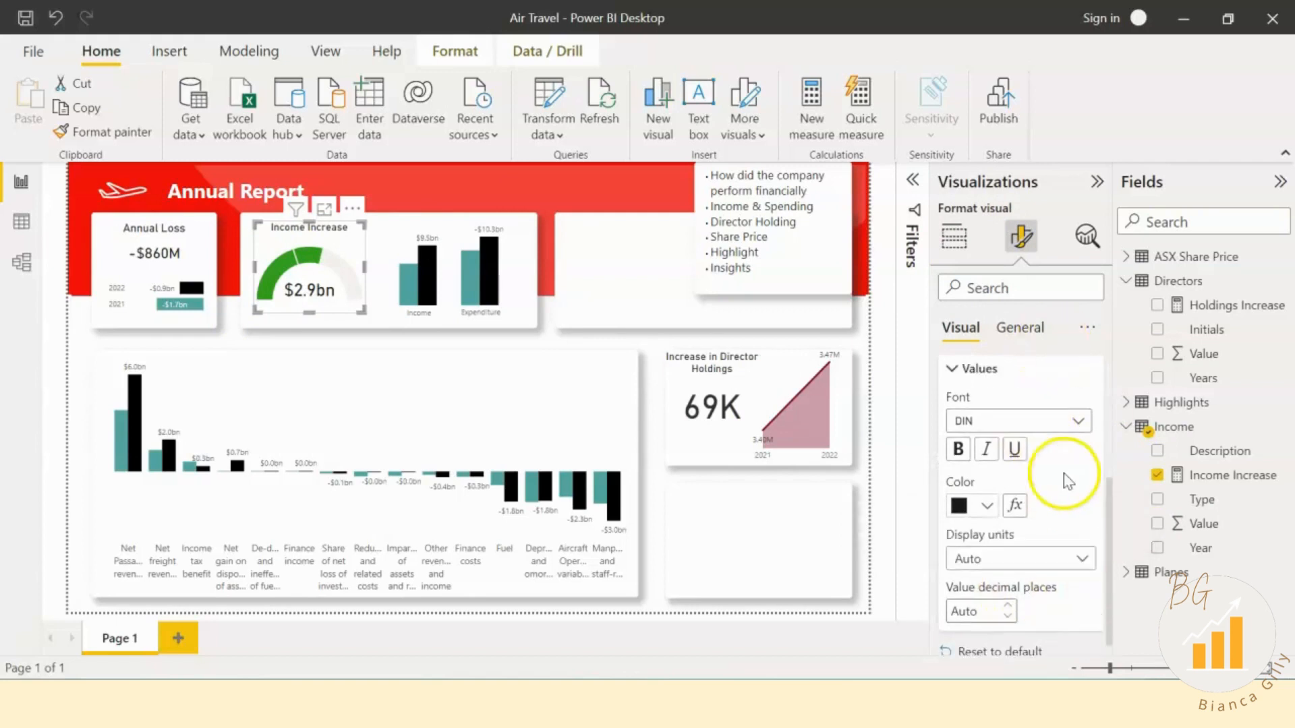
scroll(1067, 480, up, 2)
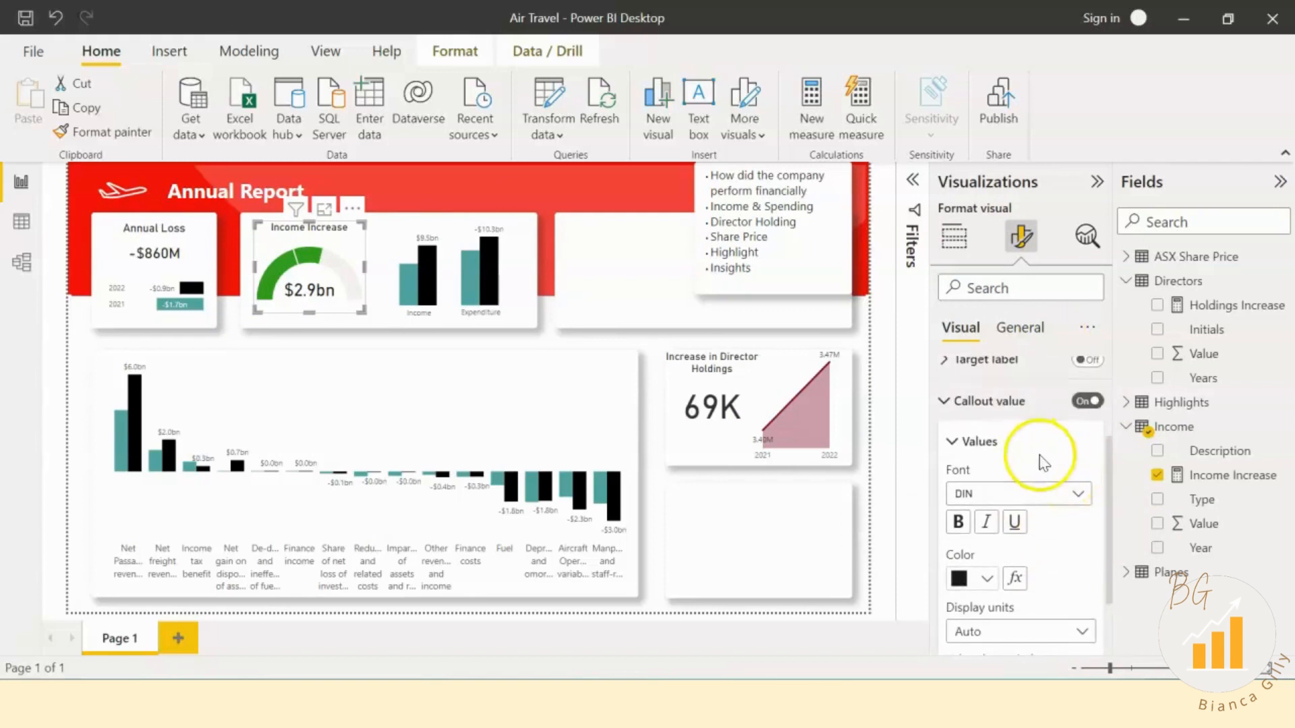
scroll(1045, 465, down, 2)
scroll(1045, 466, up, 2)
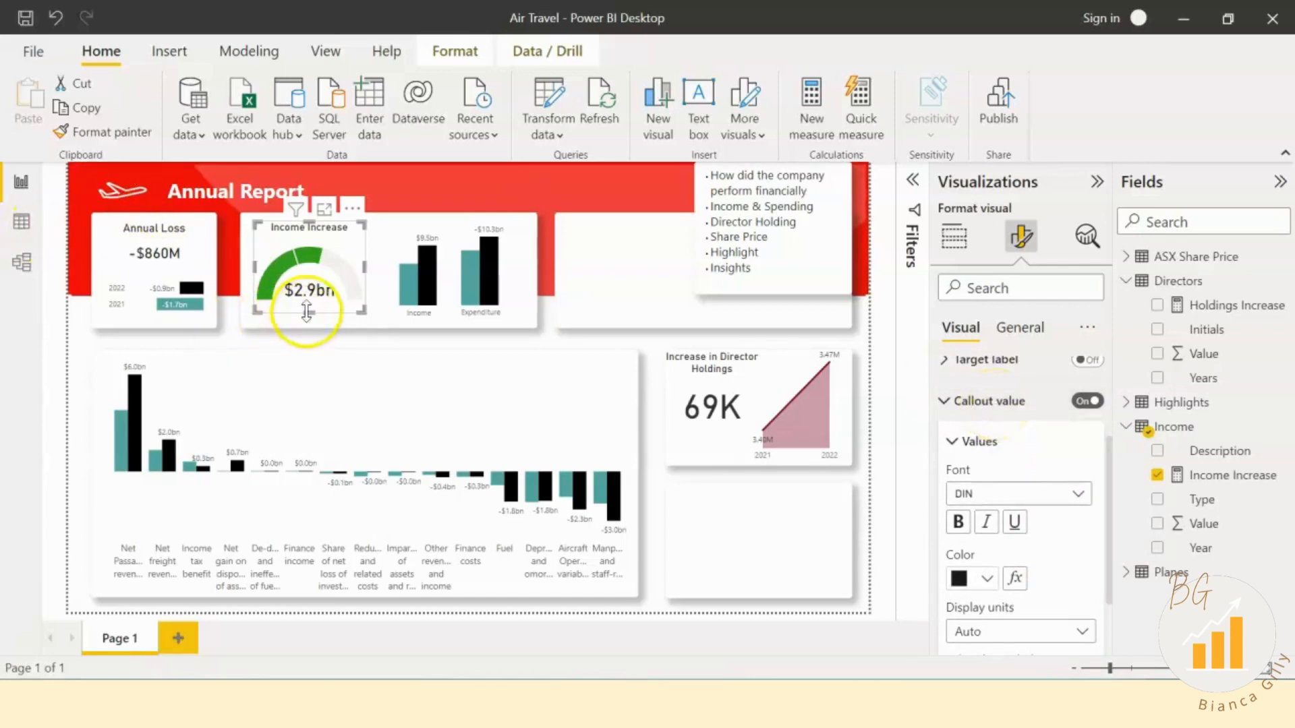
mouse_move(307, 311)
mouse_down()
mouse_move(298, 295)
mouse_move(298, 314)
mouse_up()
click(1008, 405)
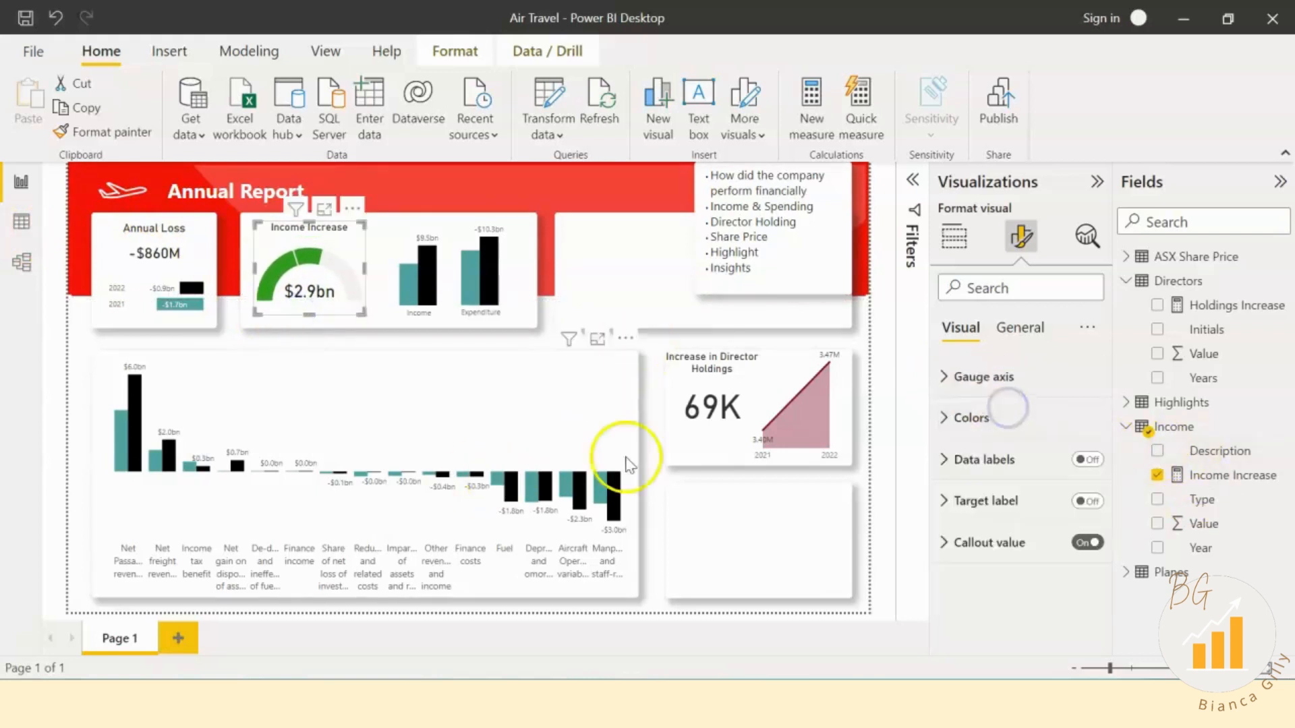
Step: Try a callout value font size of 14 on the director holdings card, compare it with the Annual Loss card, and undo the recent changes
click(707, 408)
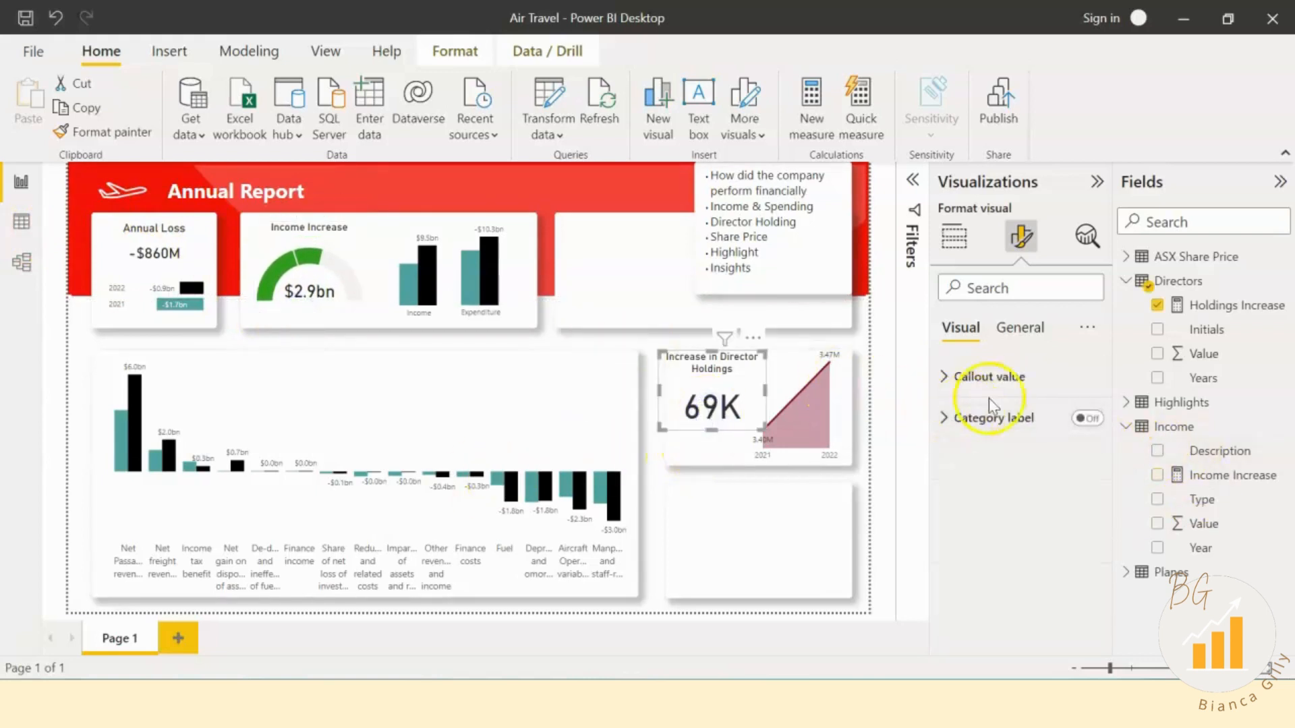
click(1005, 379)
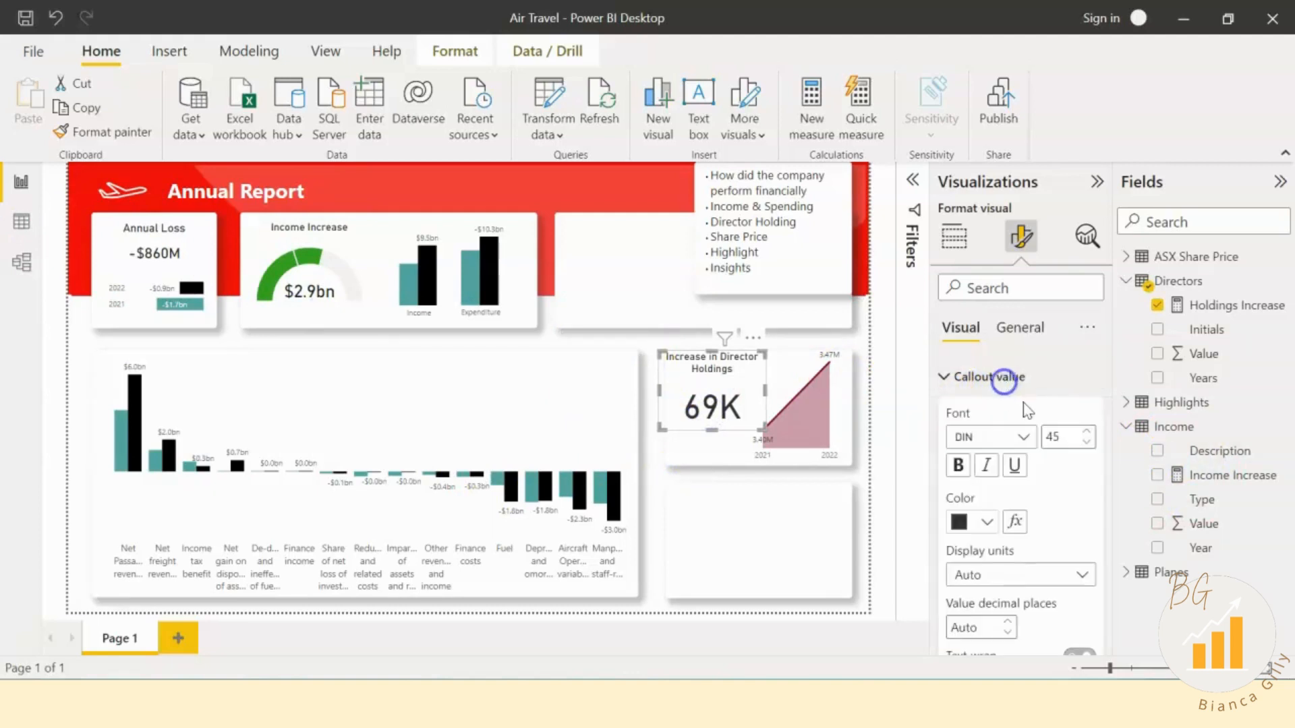
click(1052, 436)
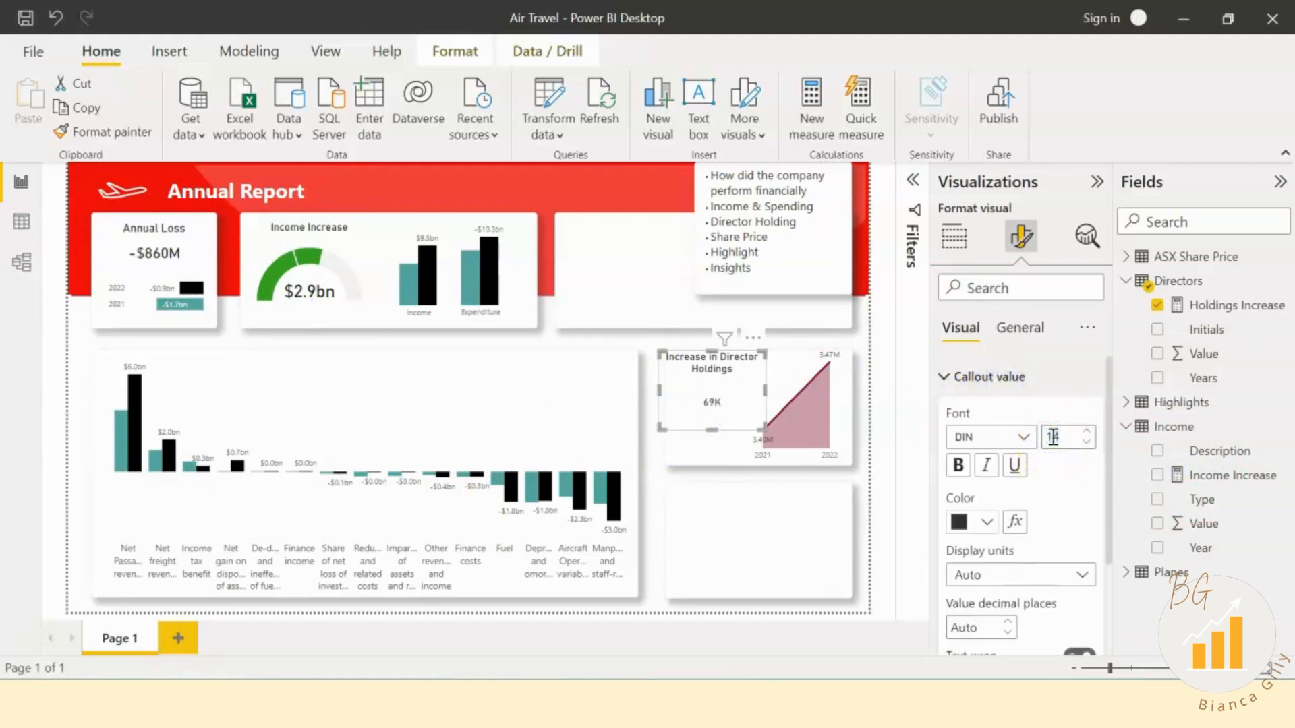
click(128, 254)
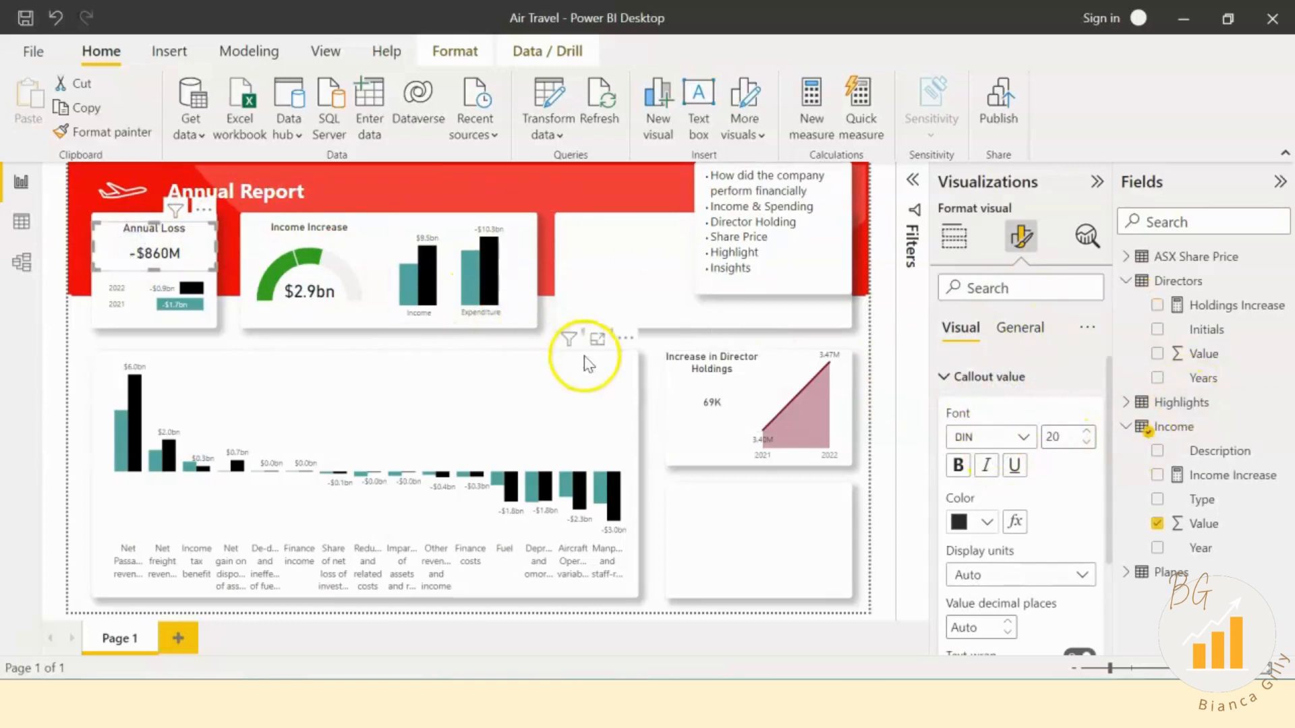
click(708, 382)
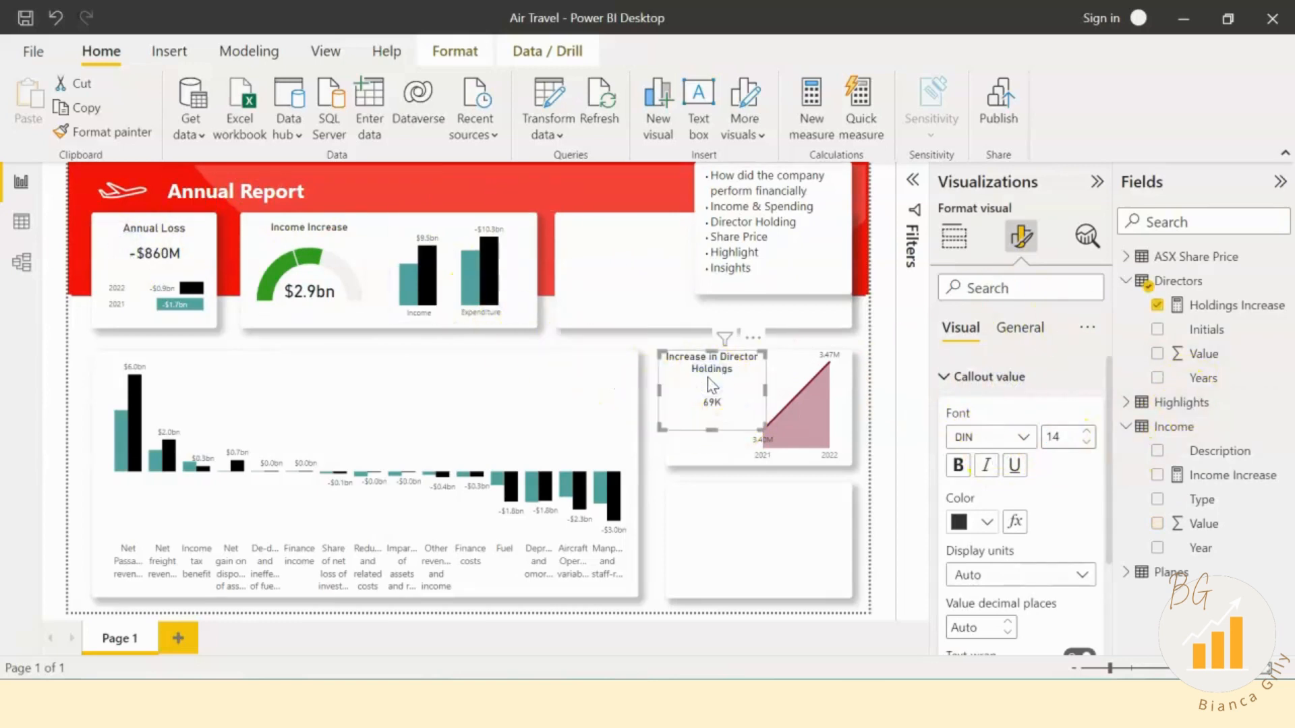
key(ctrl+z)
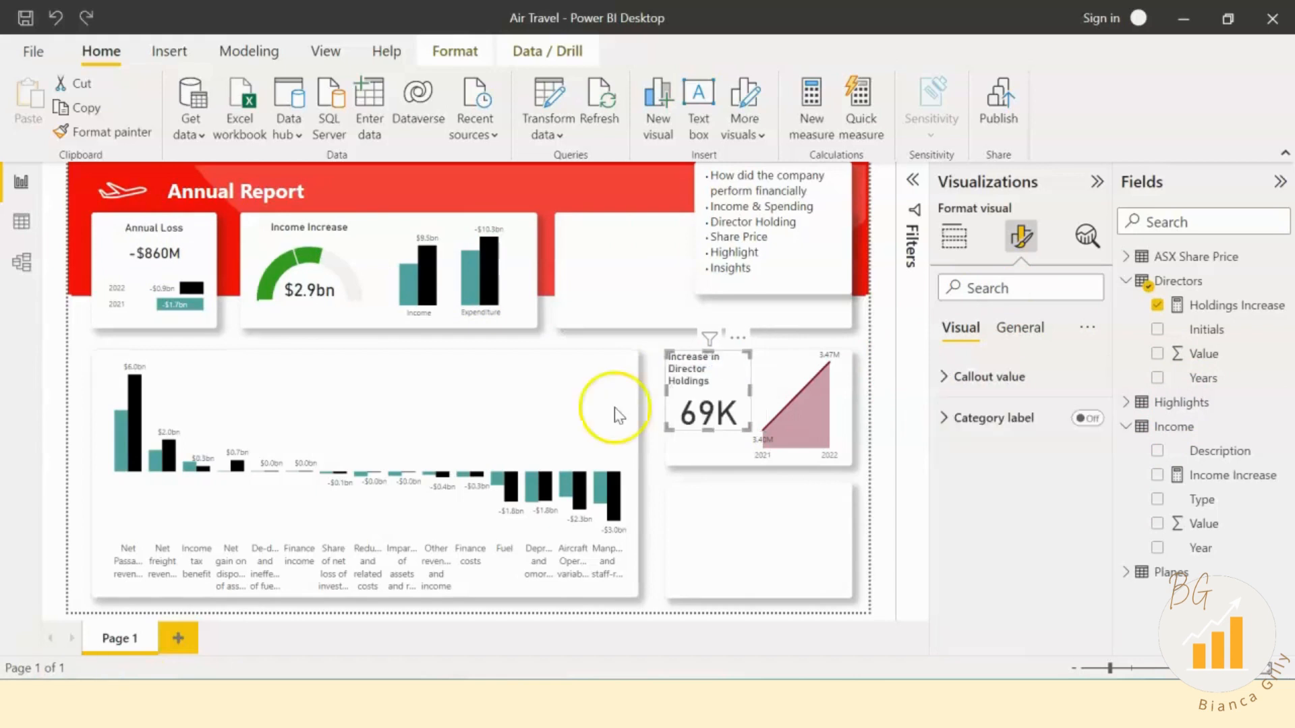
Step: Center the "Increase in Director Holdings" title horizontally and widen the card slightly toward the area chart
click(1018, 328)
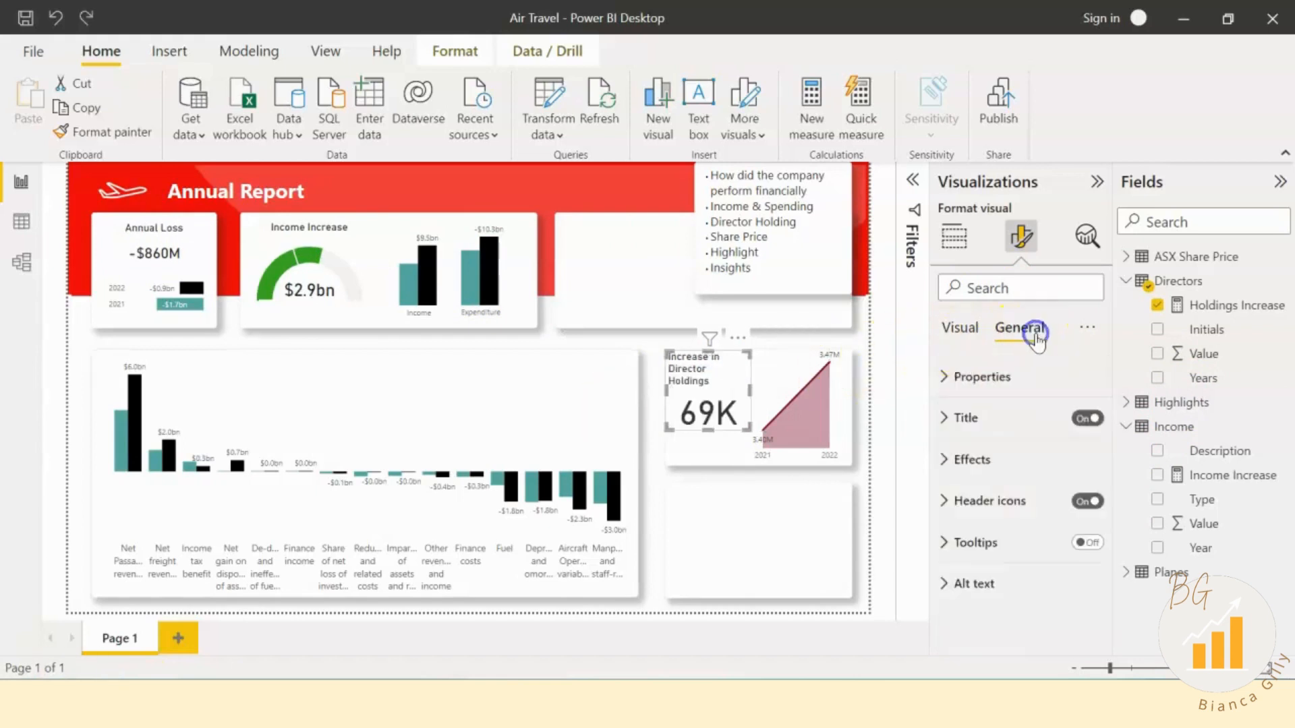
click(1026, 418)
scroll(1046, 546, down, 3)
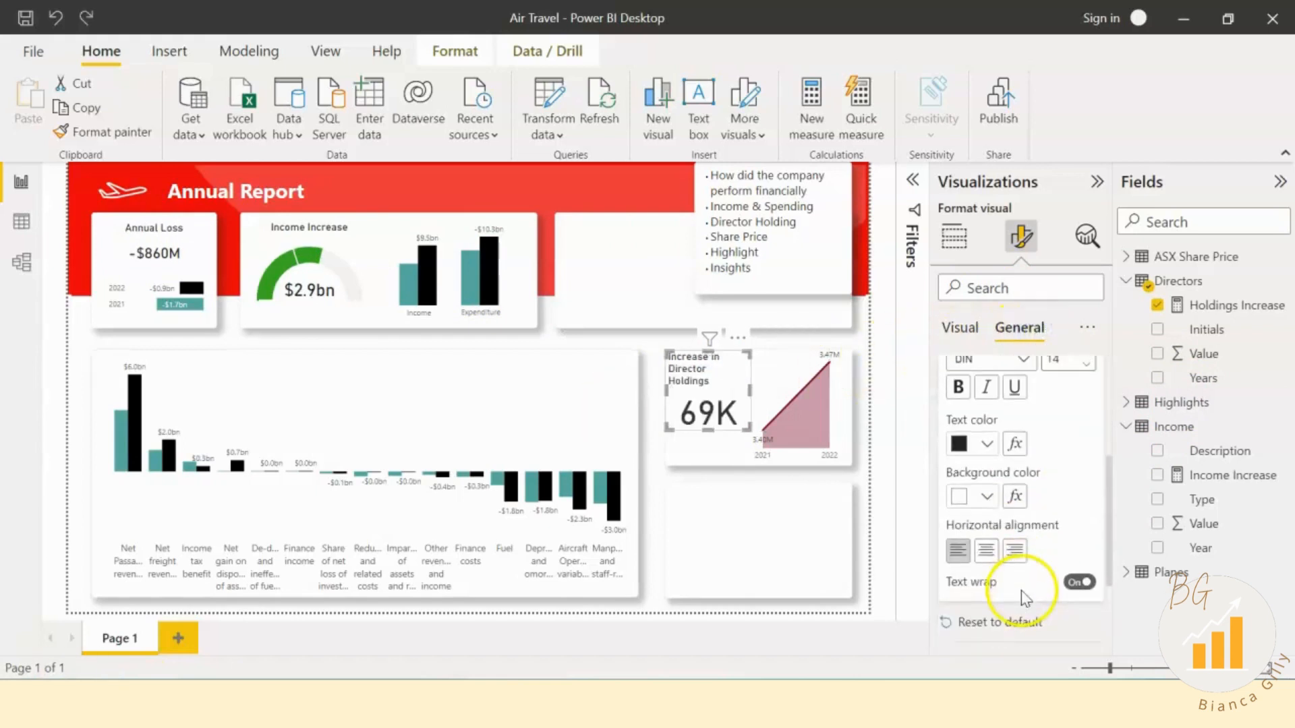
click(985, 550)
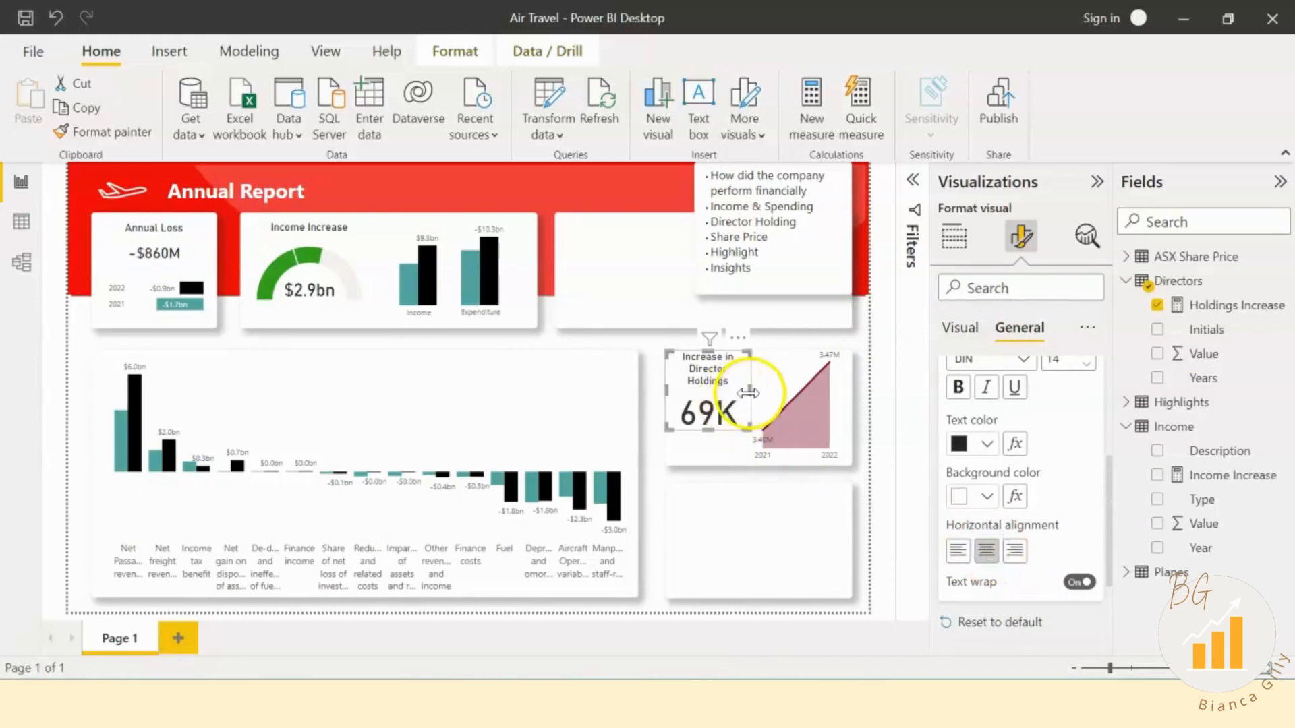
drag(750, 391, 761, 393)
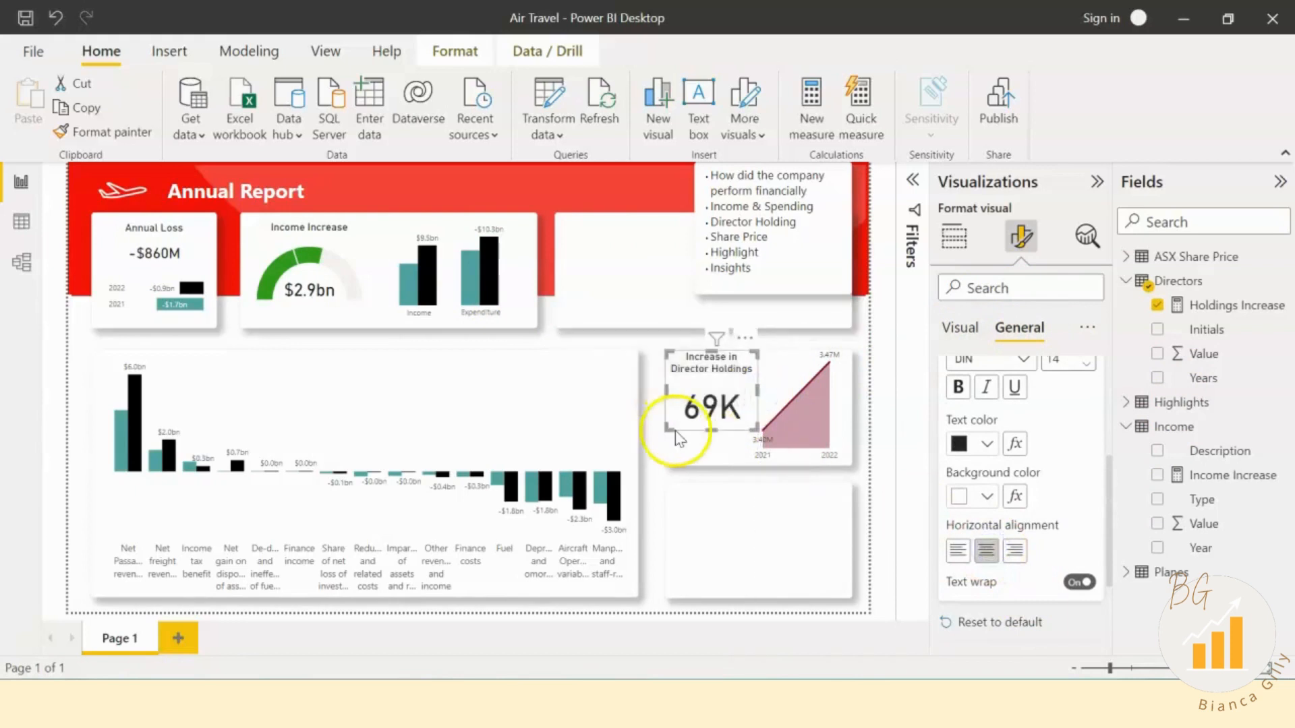
Step: Set the Annual Loss card's callout value font size to 22
click(709, 409)
click(161, 251)
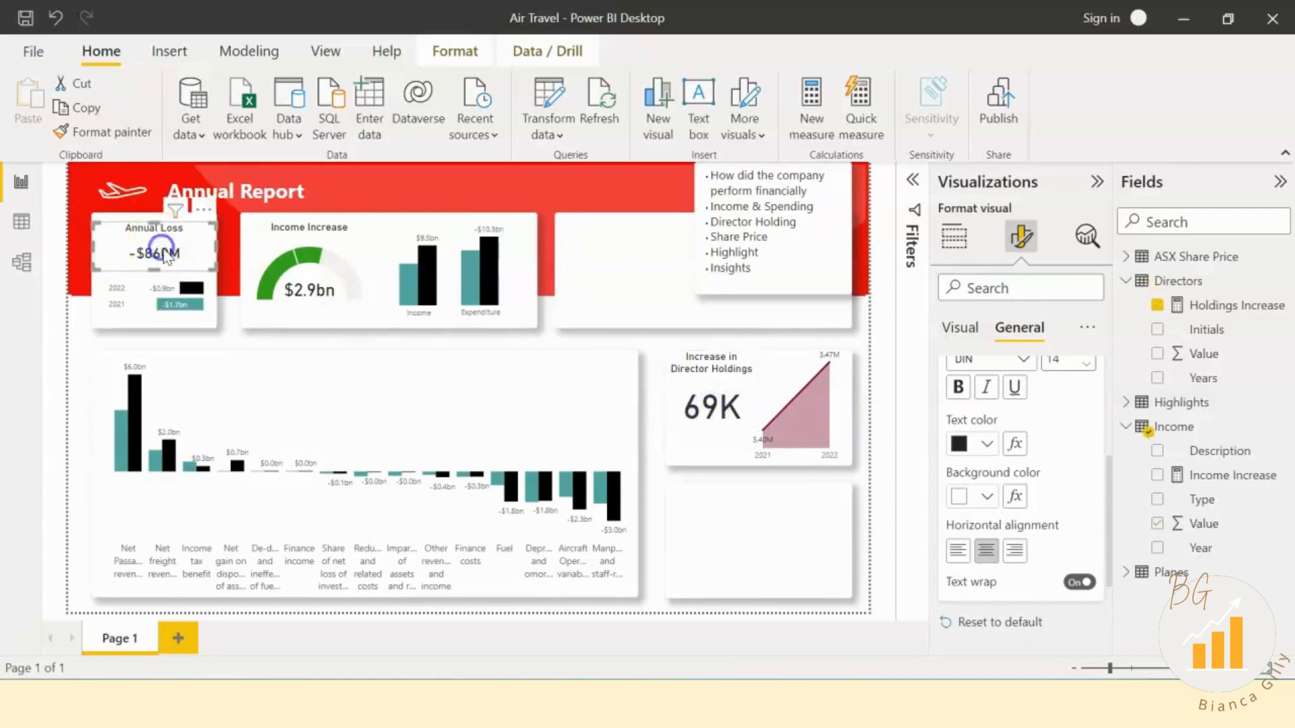
scroll(1035, 445, up, 5)
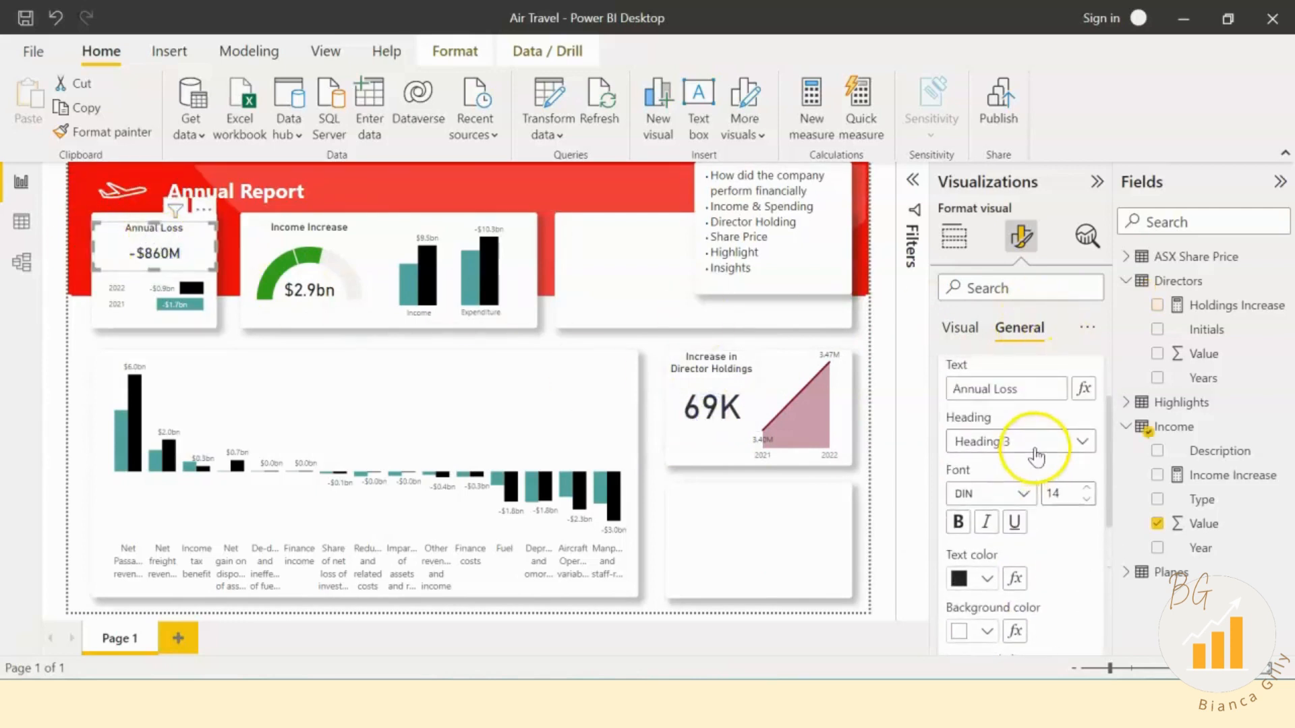
click(1050, 416)
click(960, 327)
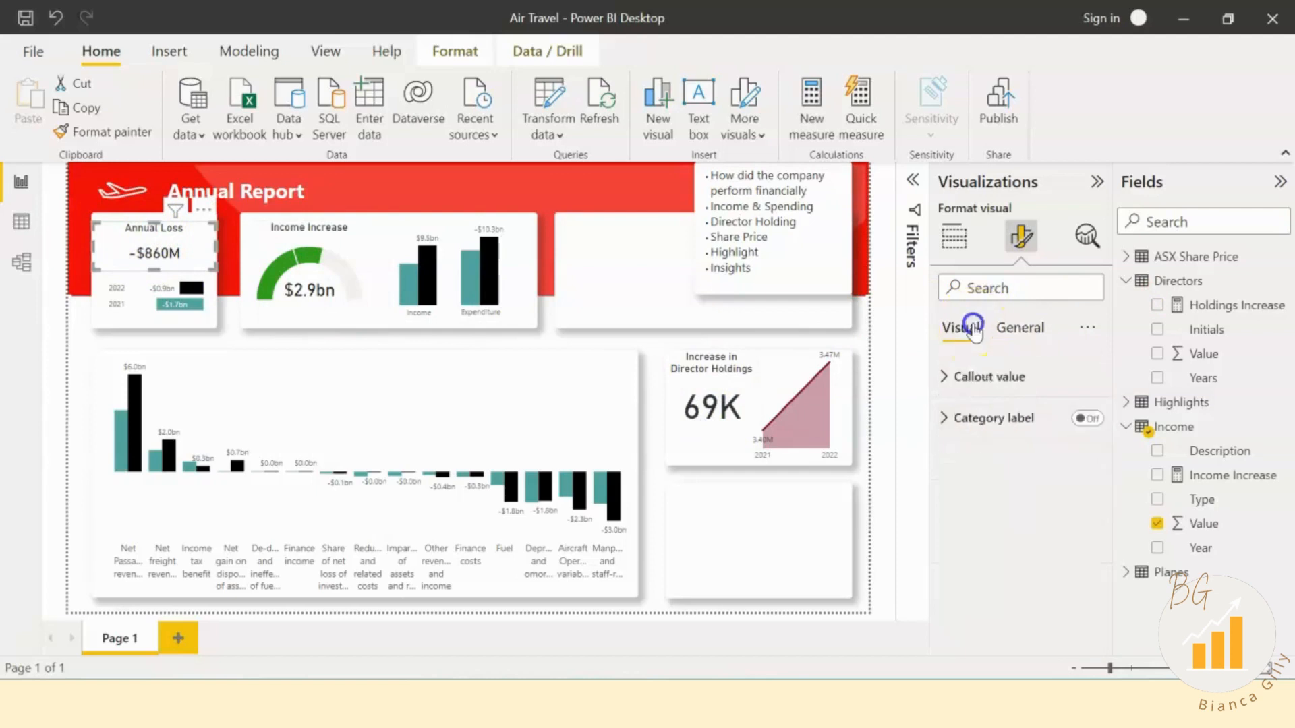
click(1002, 377)
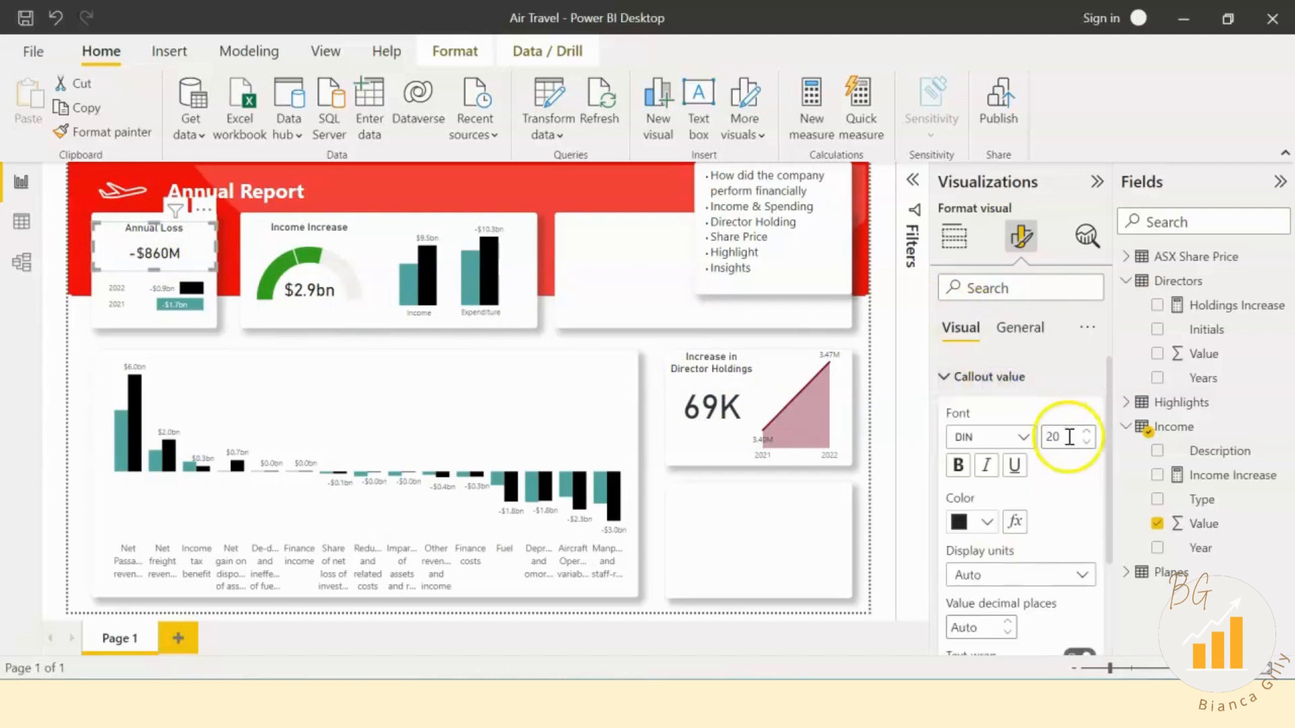
click(1090, 432)
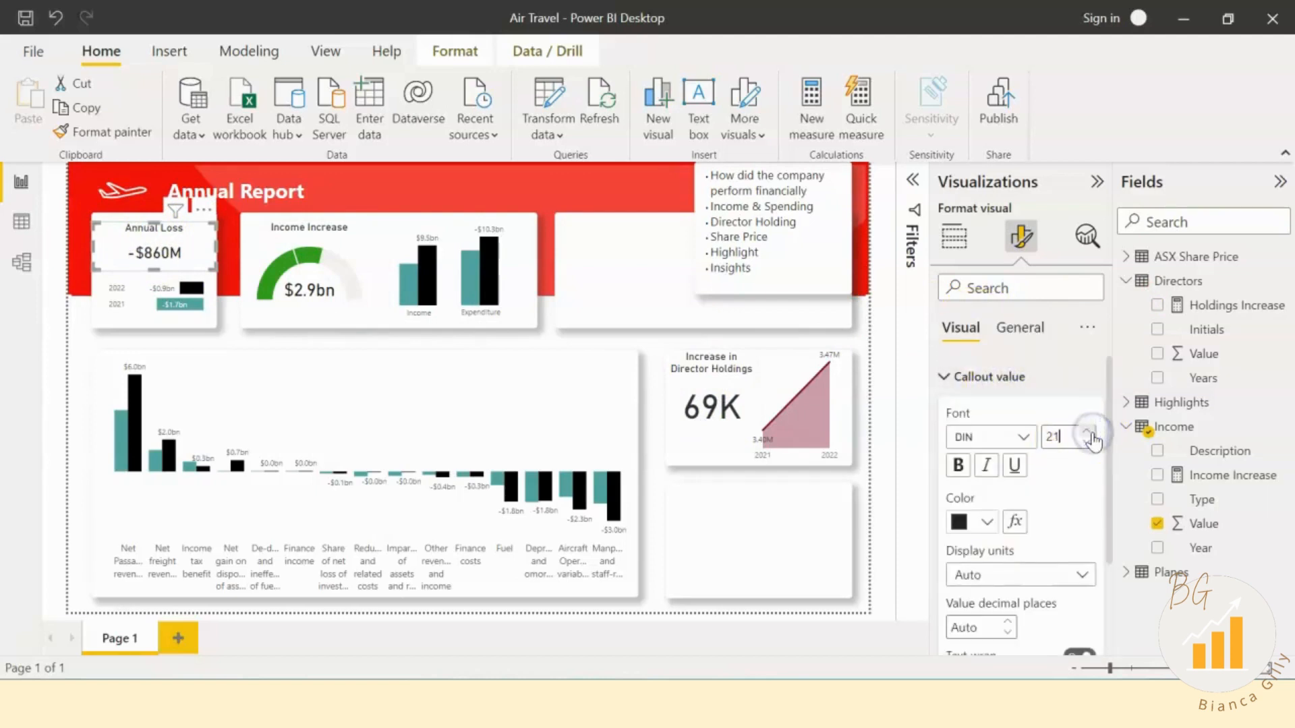
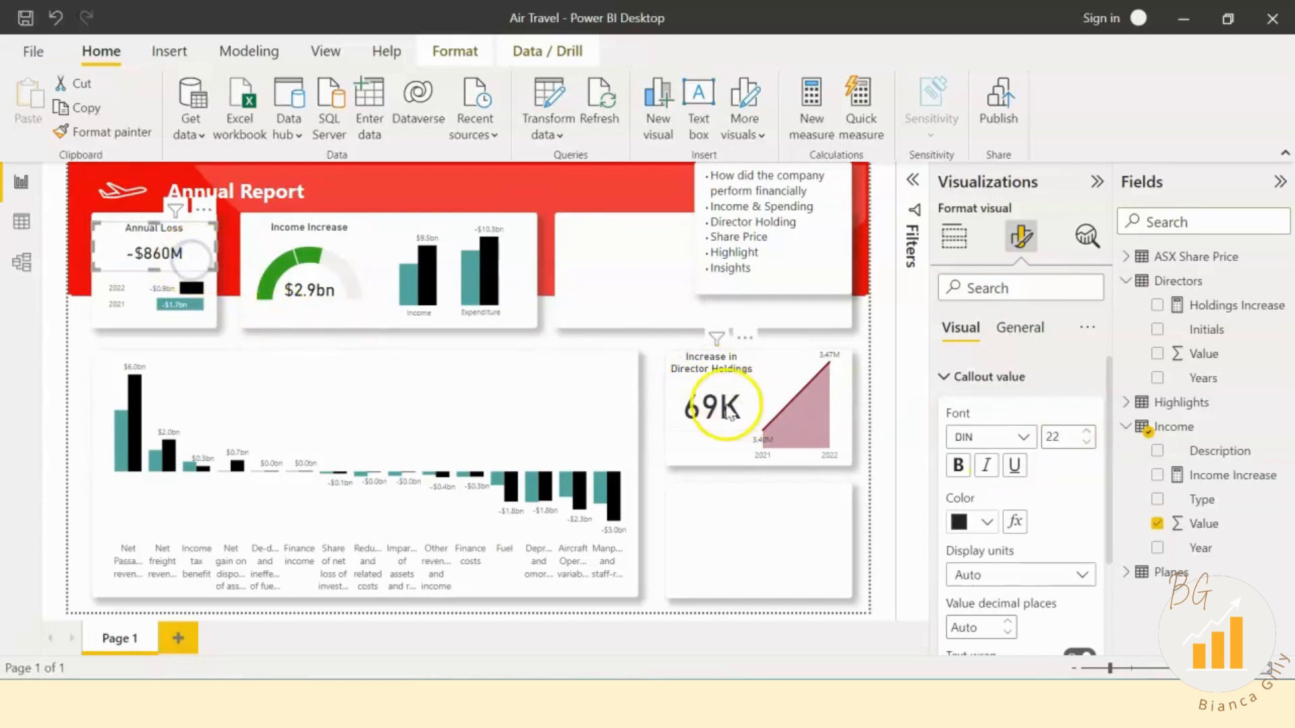
Step: Set the director holdings card's callout value font size to 20 and shorten the card slightly from its lower edge
click(701, 401)
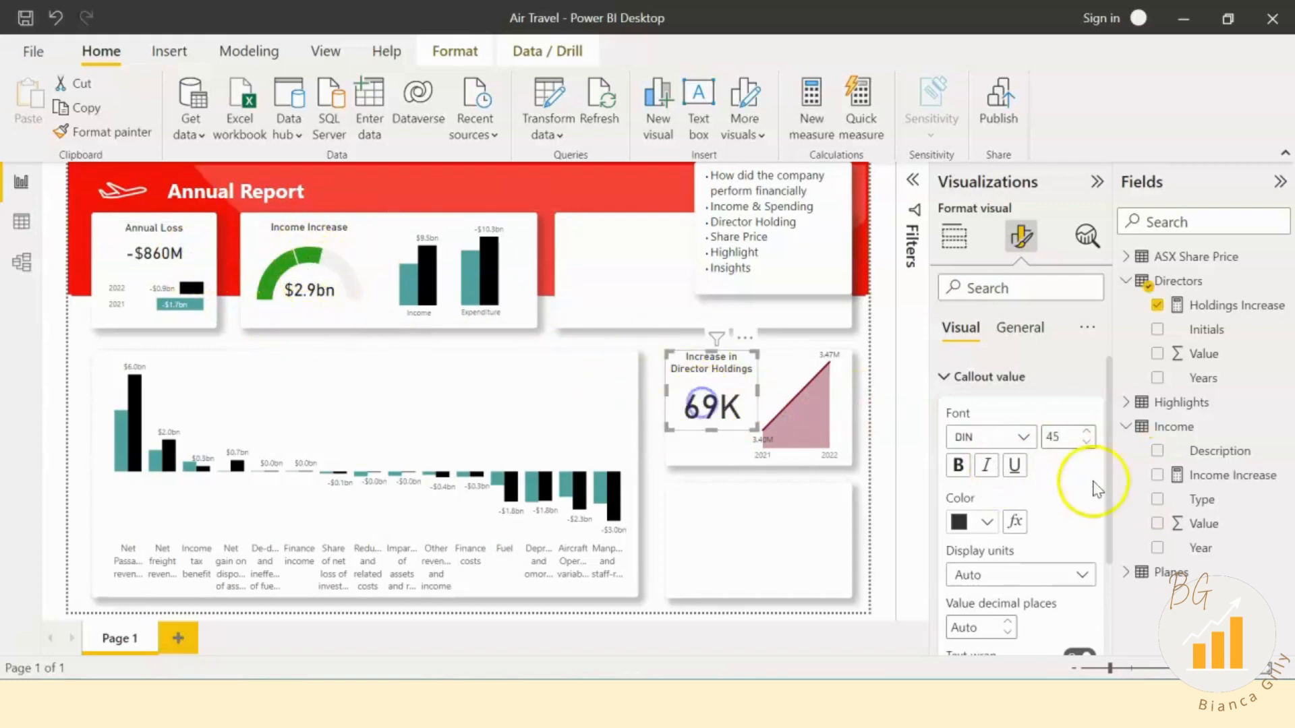
double_click(1054, 435)
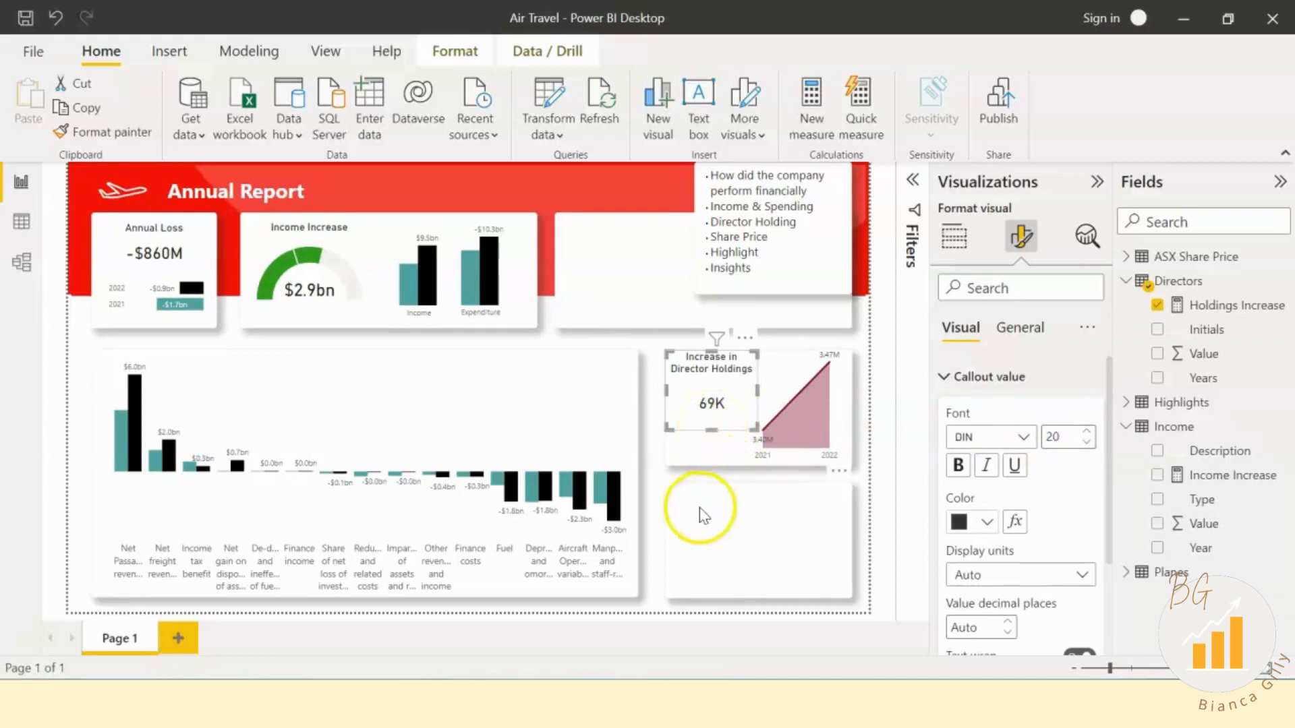
click(694, 479)
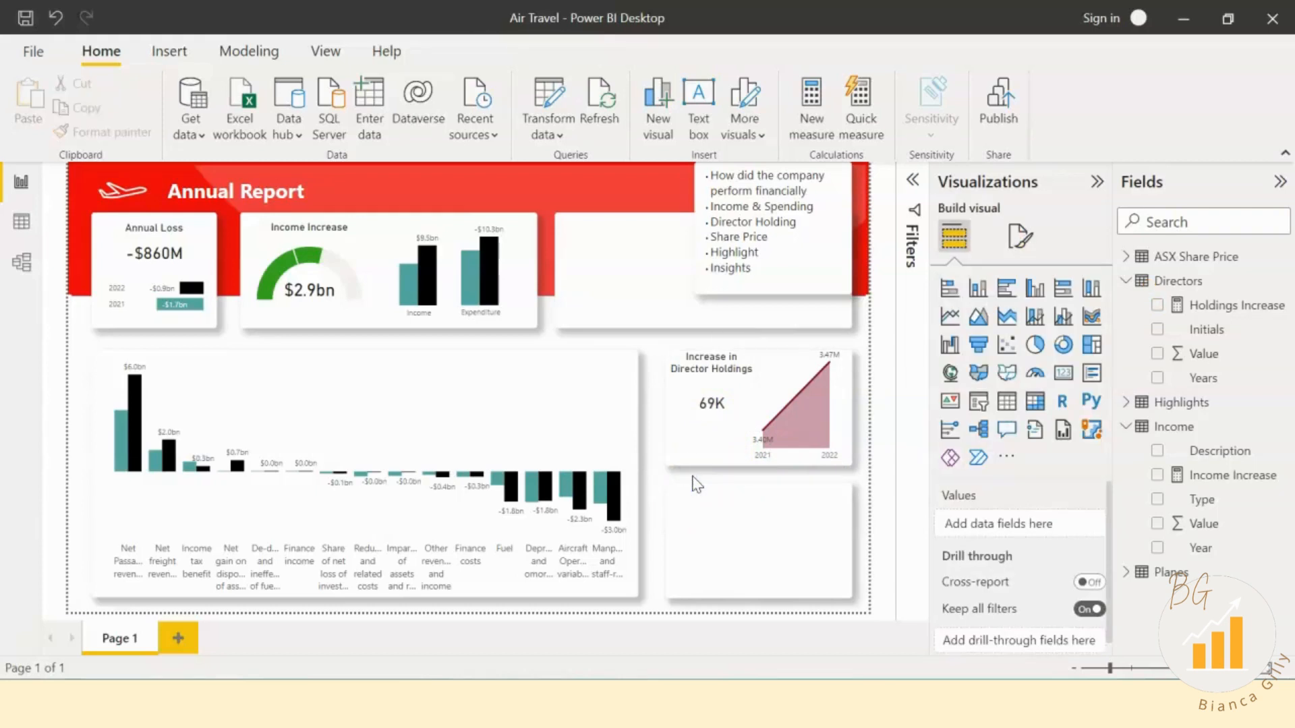
click(708, 404)
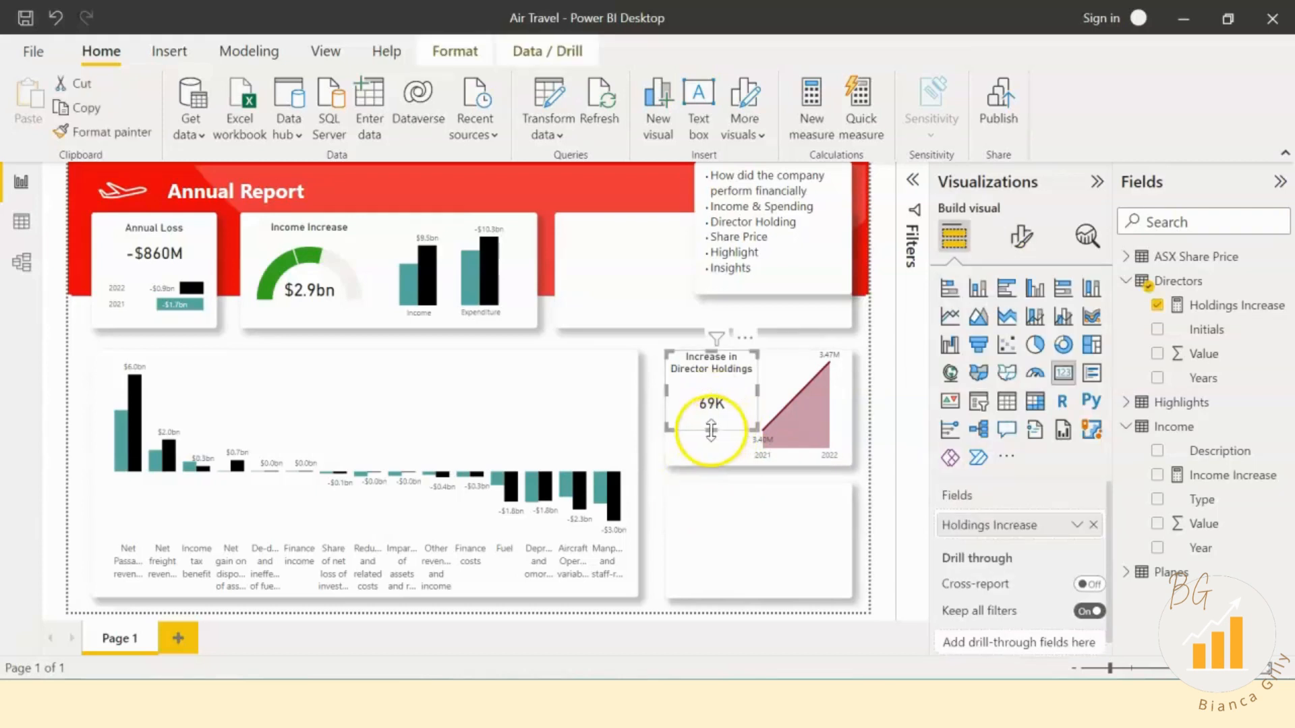
drag(711, 430, 711, 419)
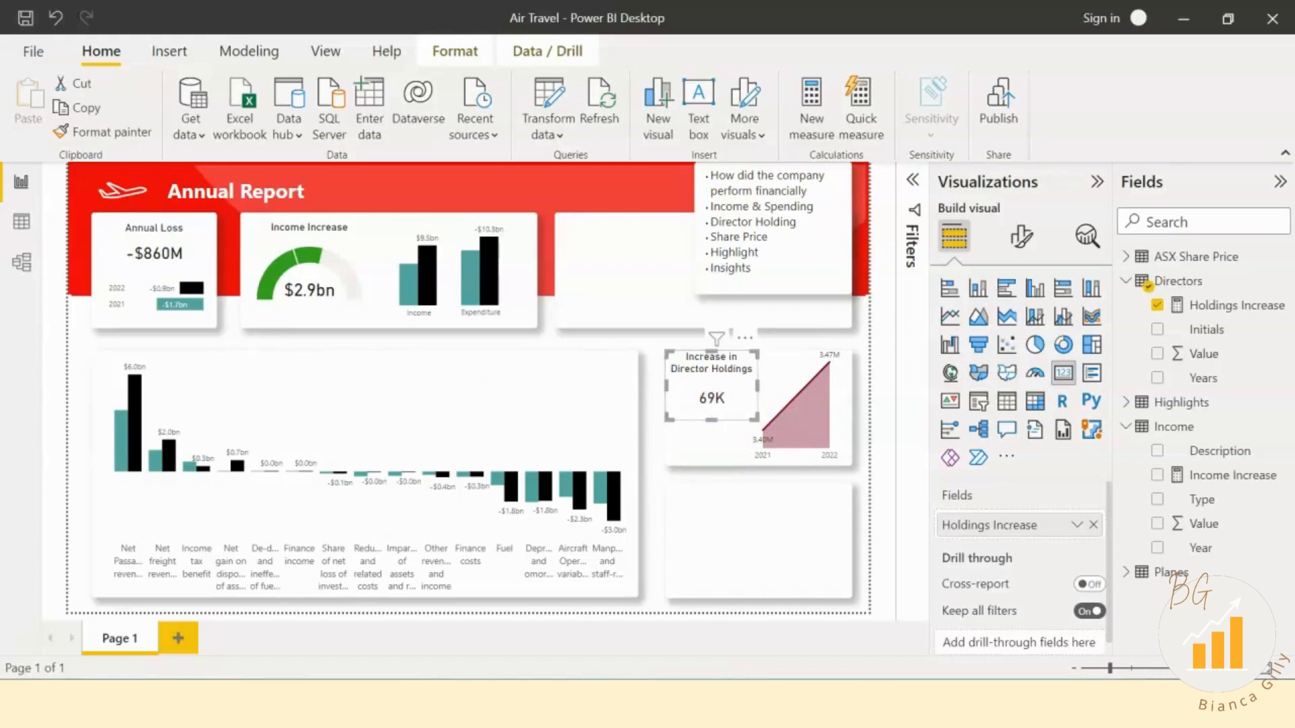
click(650, 464)
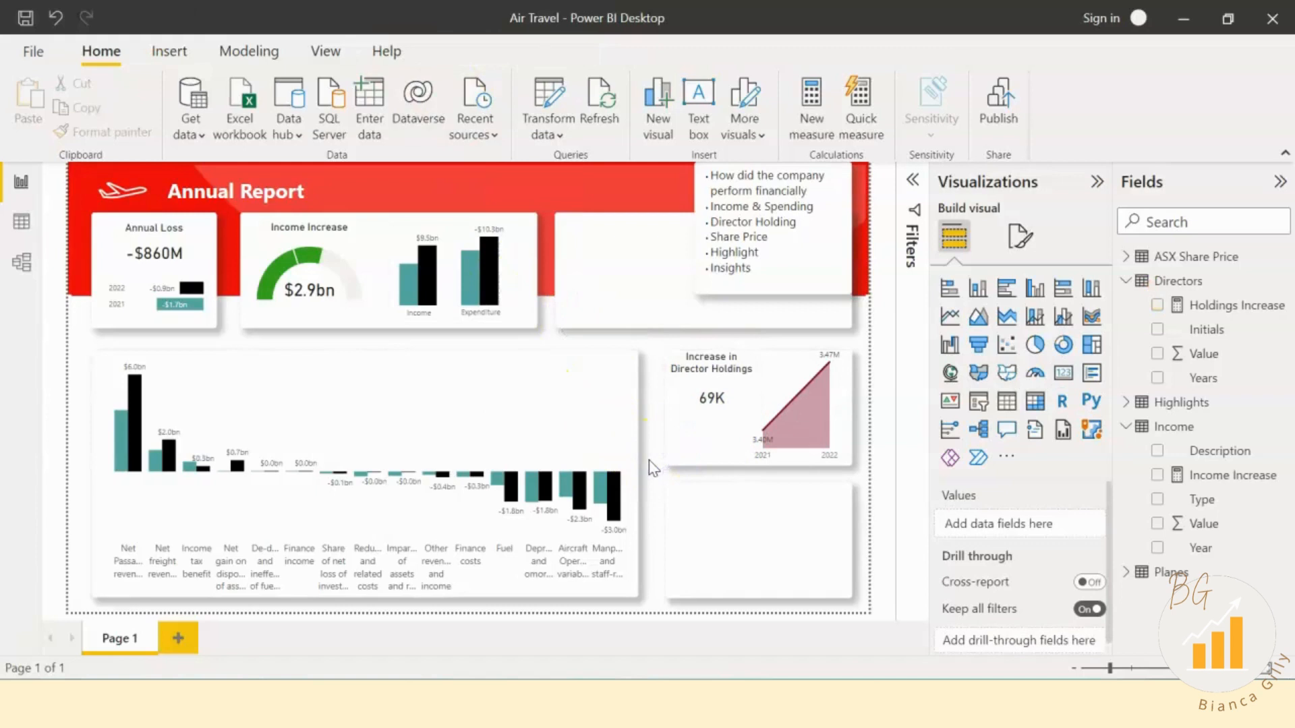
Step: Duplicate the Increase in Director Holdings card and place the copy directly beneath the original
click(702, 389)
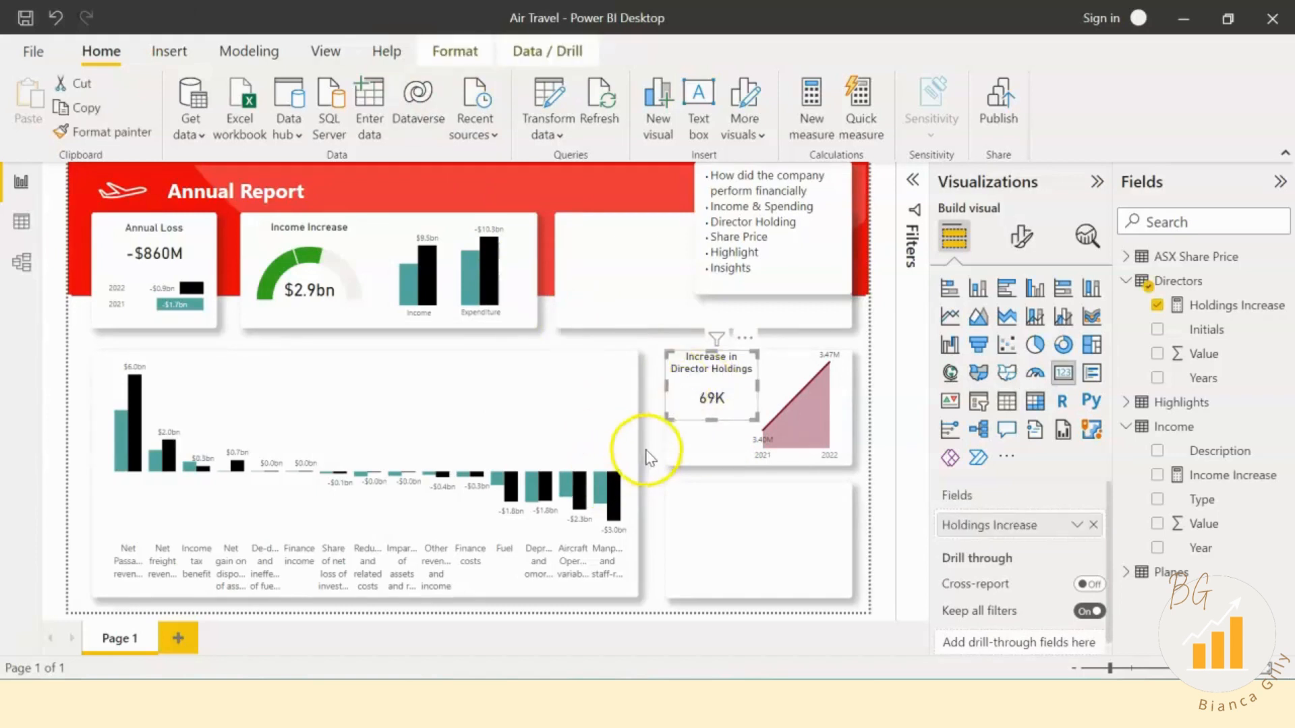
key(ctrl+c)
key(ctrl+v)
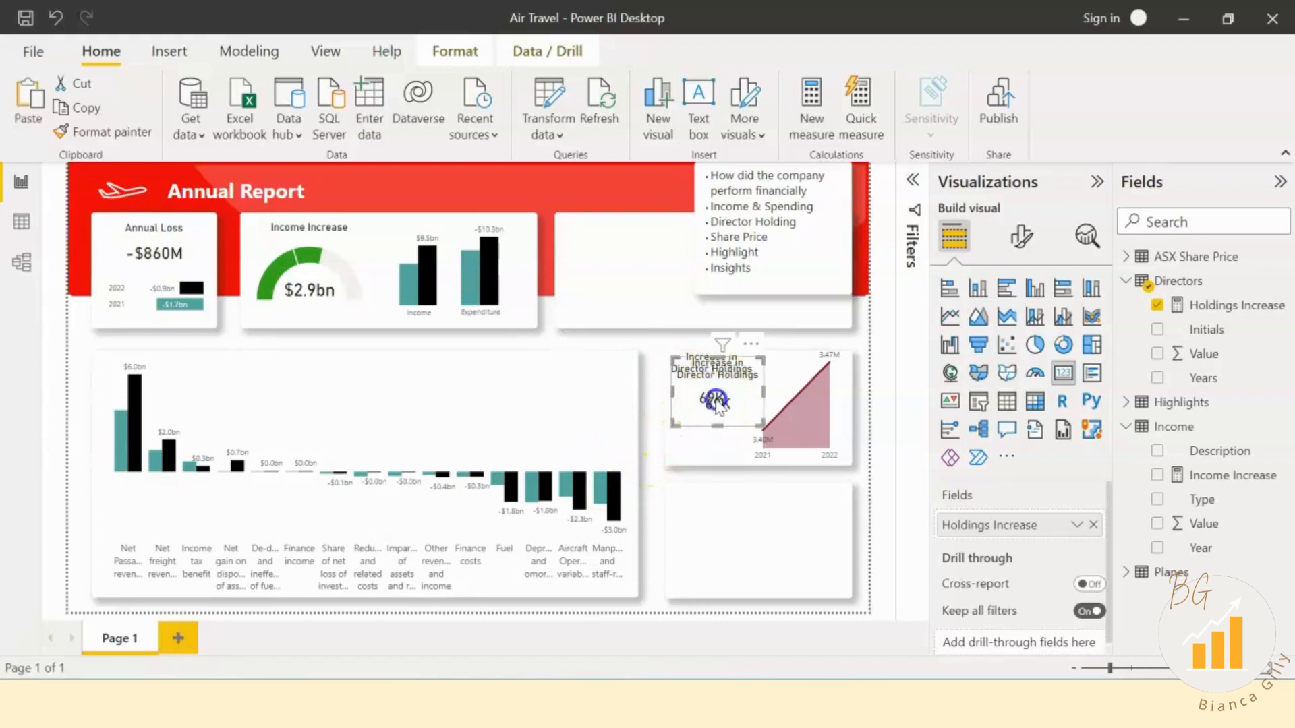
drag(718, 402, 713, 455)
Step: Turn off the copied card's title and turn on its category label
click(1021, 235)
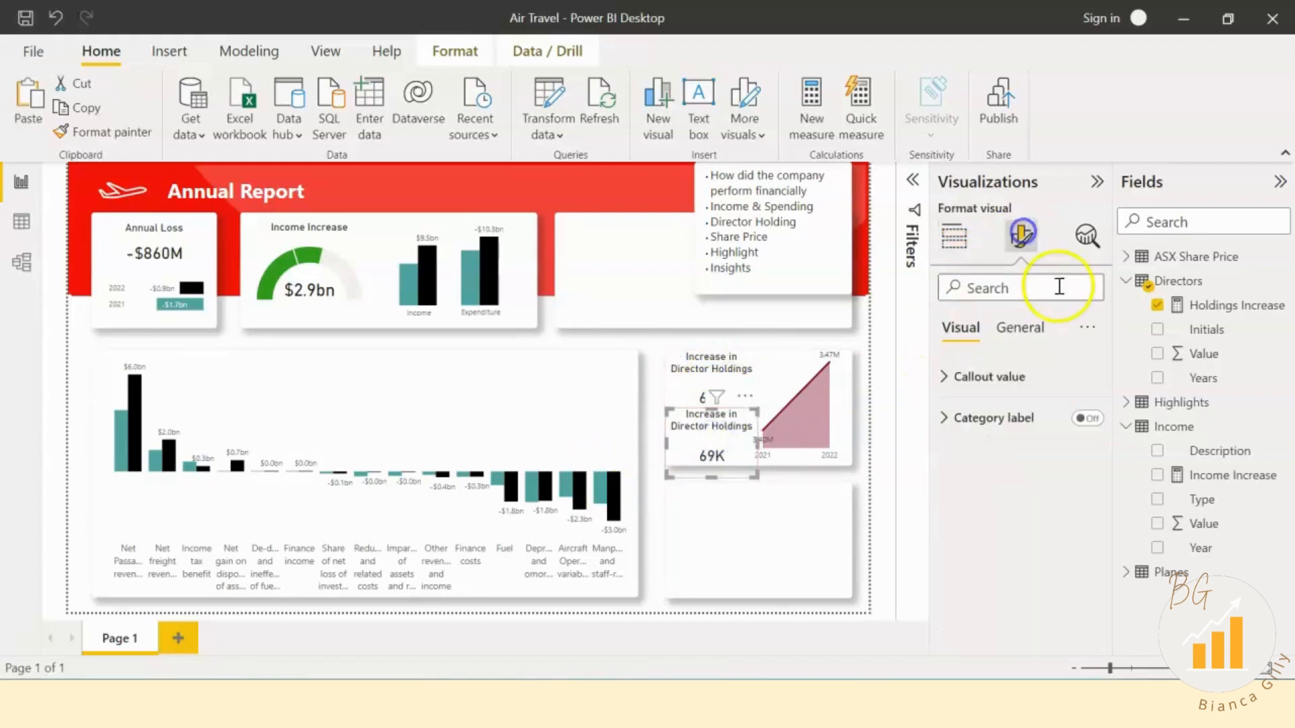
click(1019, 327)
click(1084, 418)
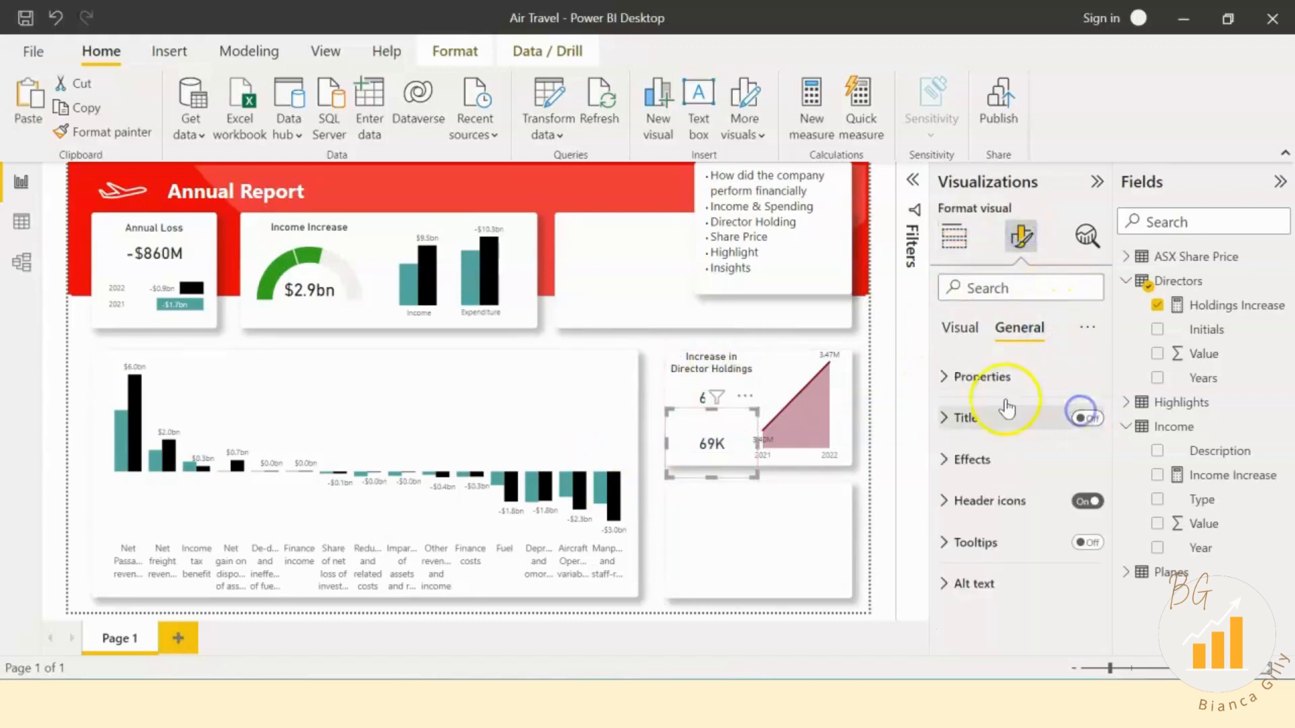
click(960, 329)
click(1085, 419)
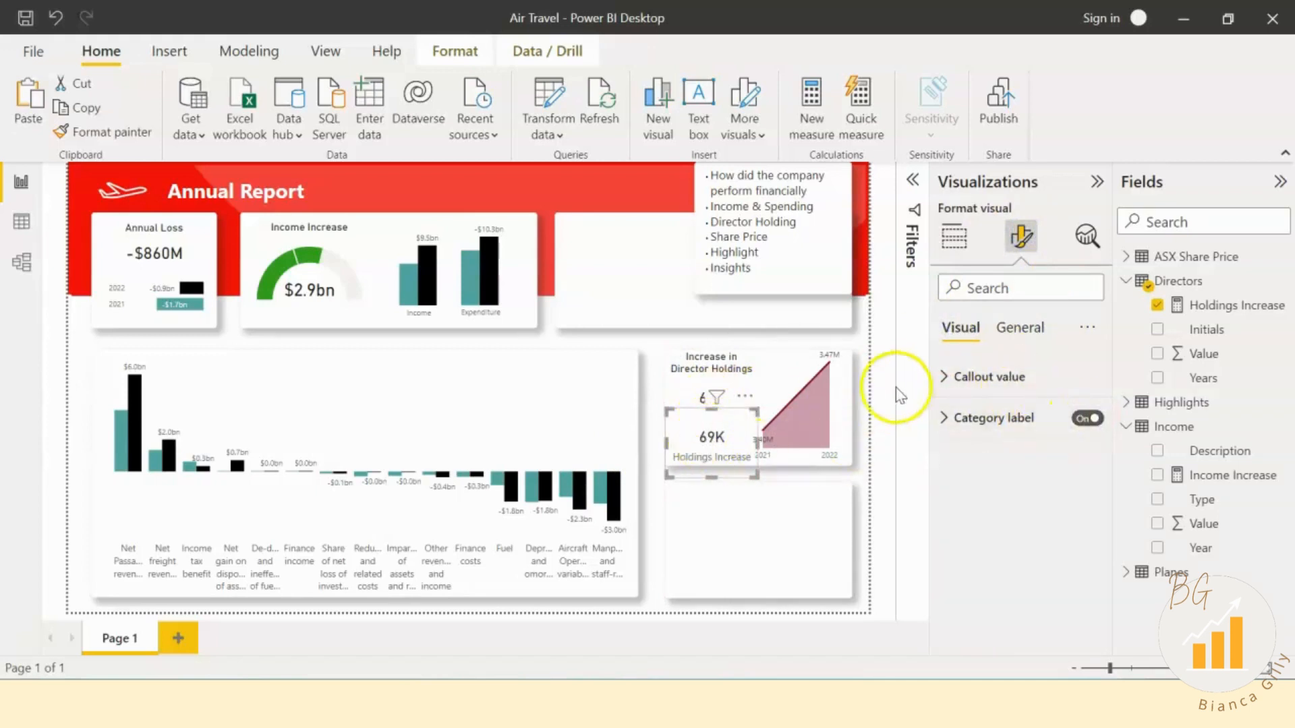
Step: Replace the copied card's Holdings Increase measure with the Value field from the Directors table
click(953, 250)
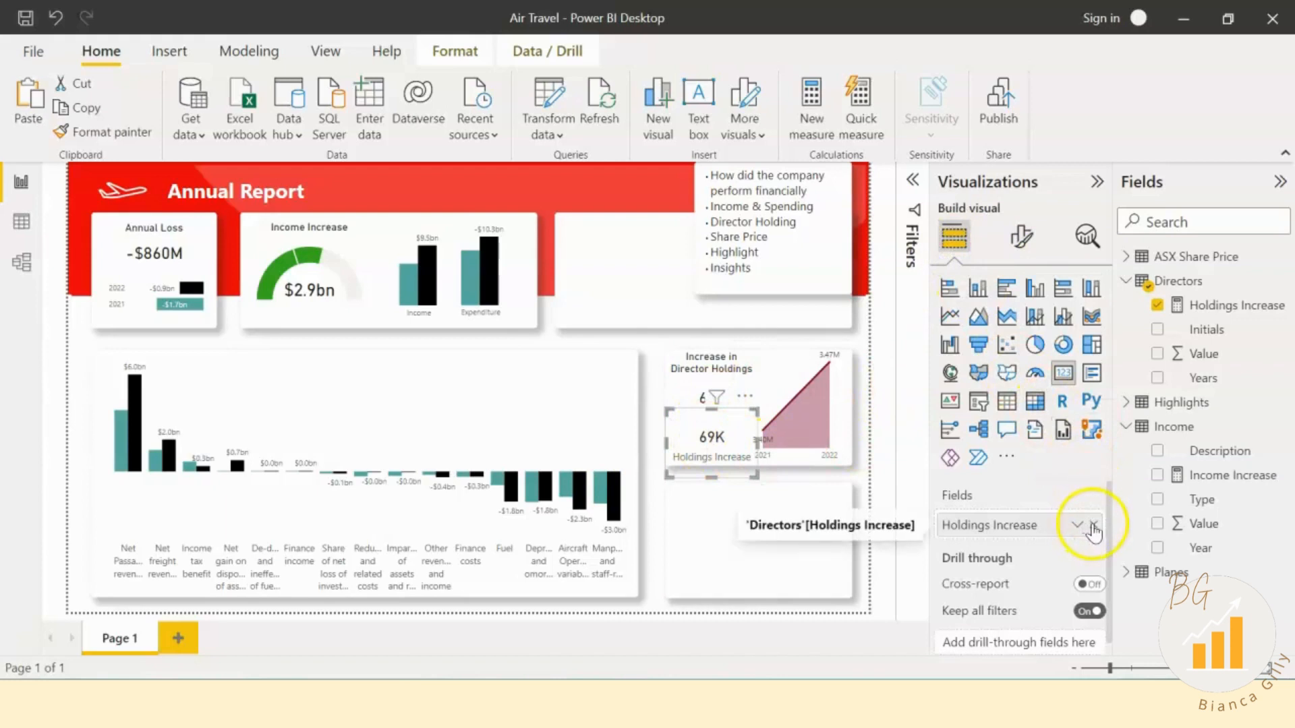
click(1093, 524)
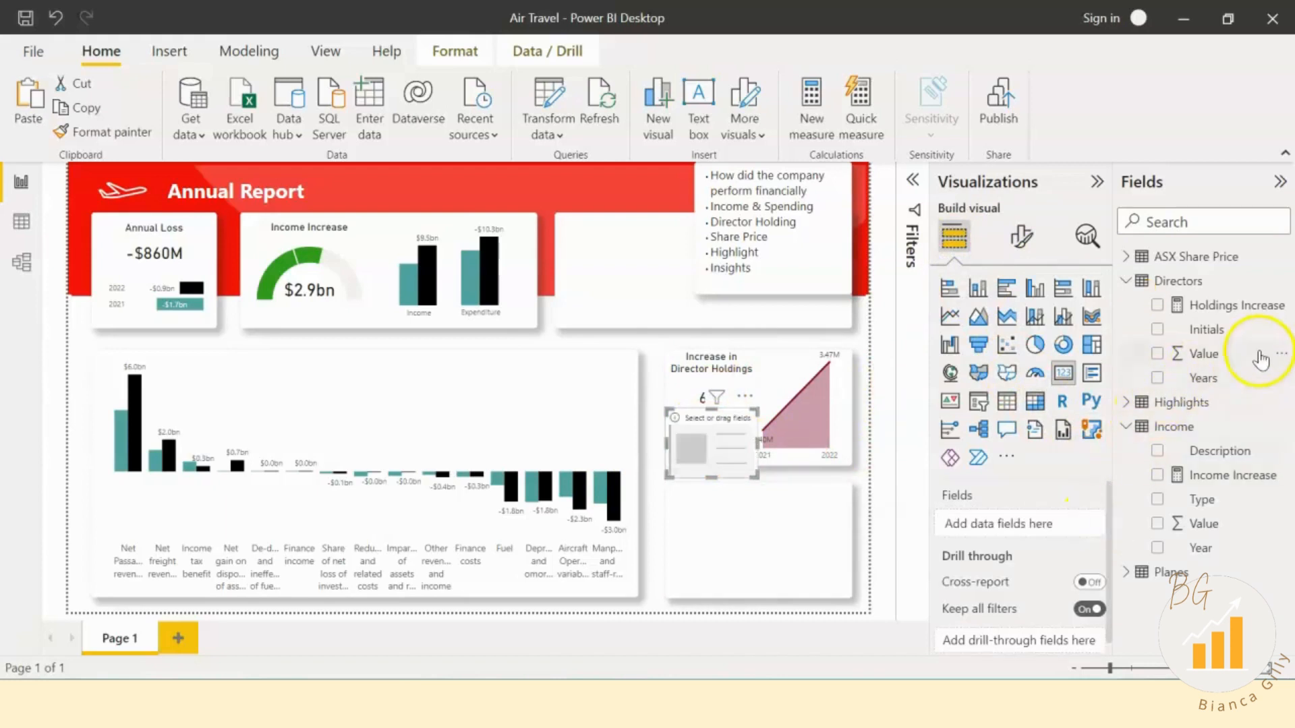
click(1157, 355)
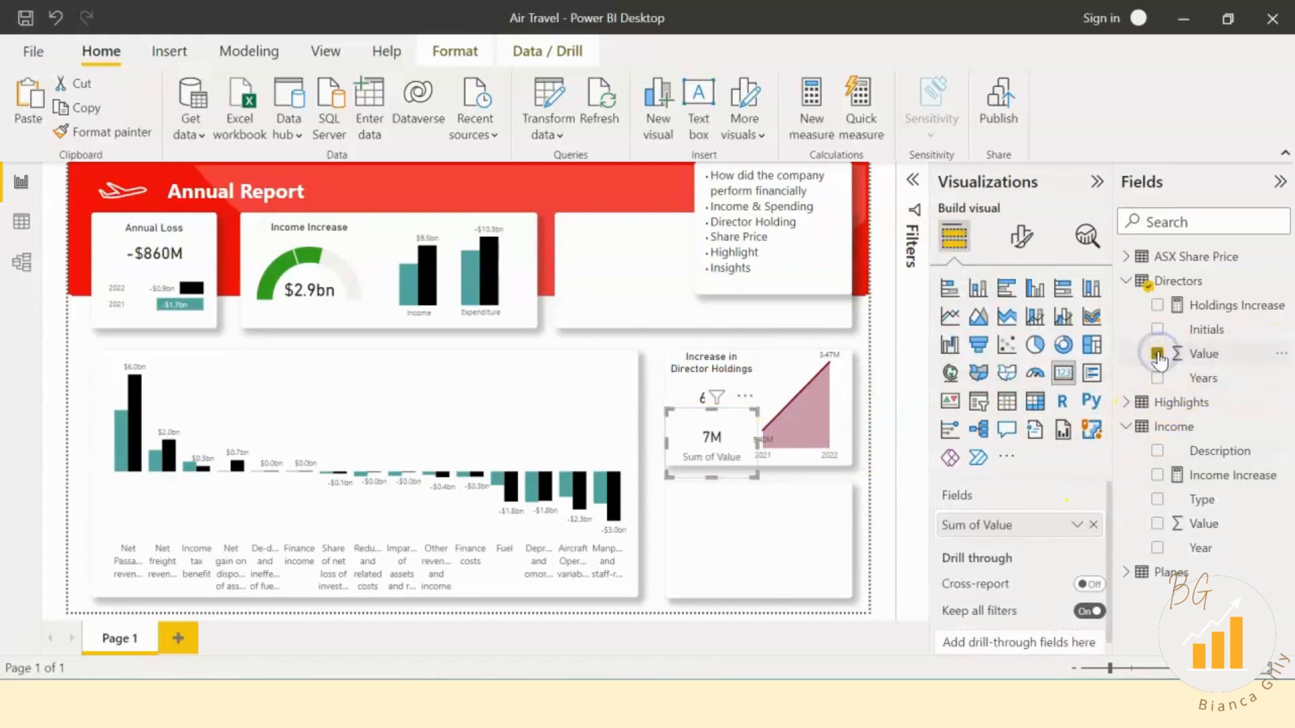
Step: Filter the copied card to Years 2022 and aggregate its Value field as Average
click(913, 180)
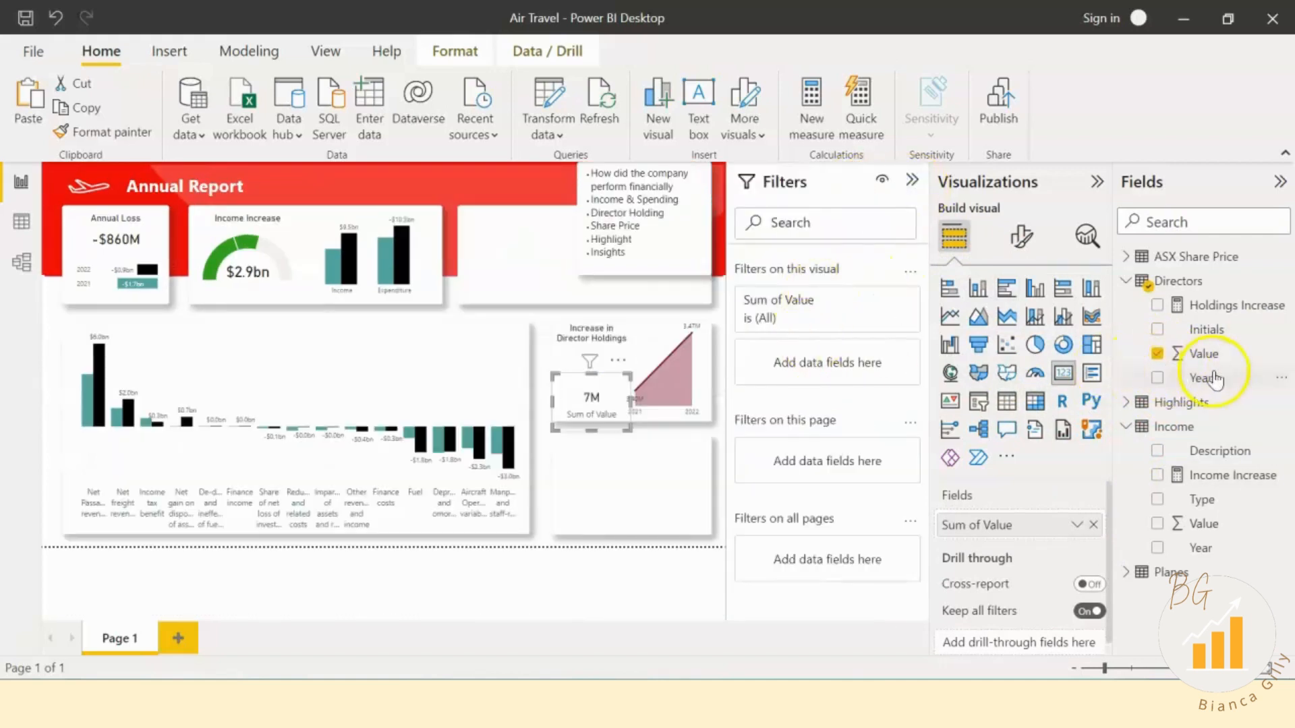
drag(1214, 379, 838, 347)
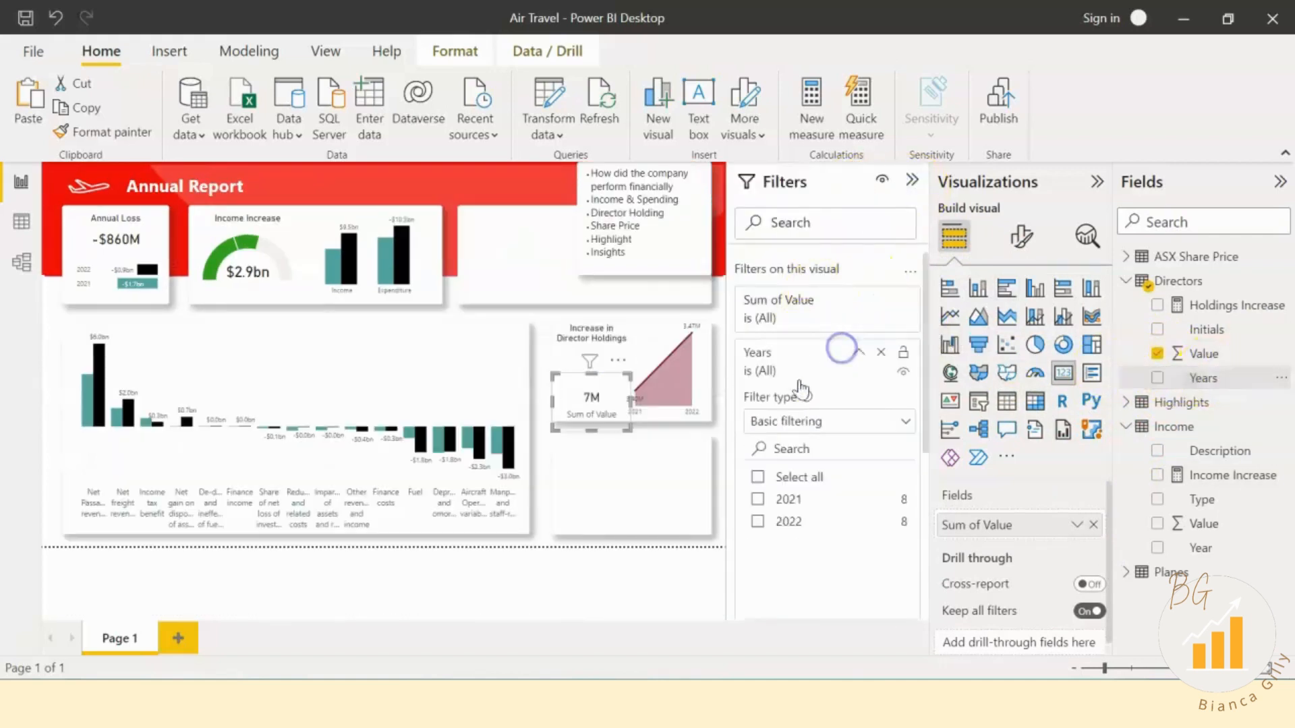
click(792, 522)
click(913, 180)
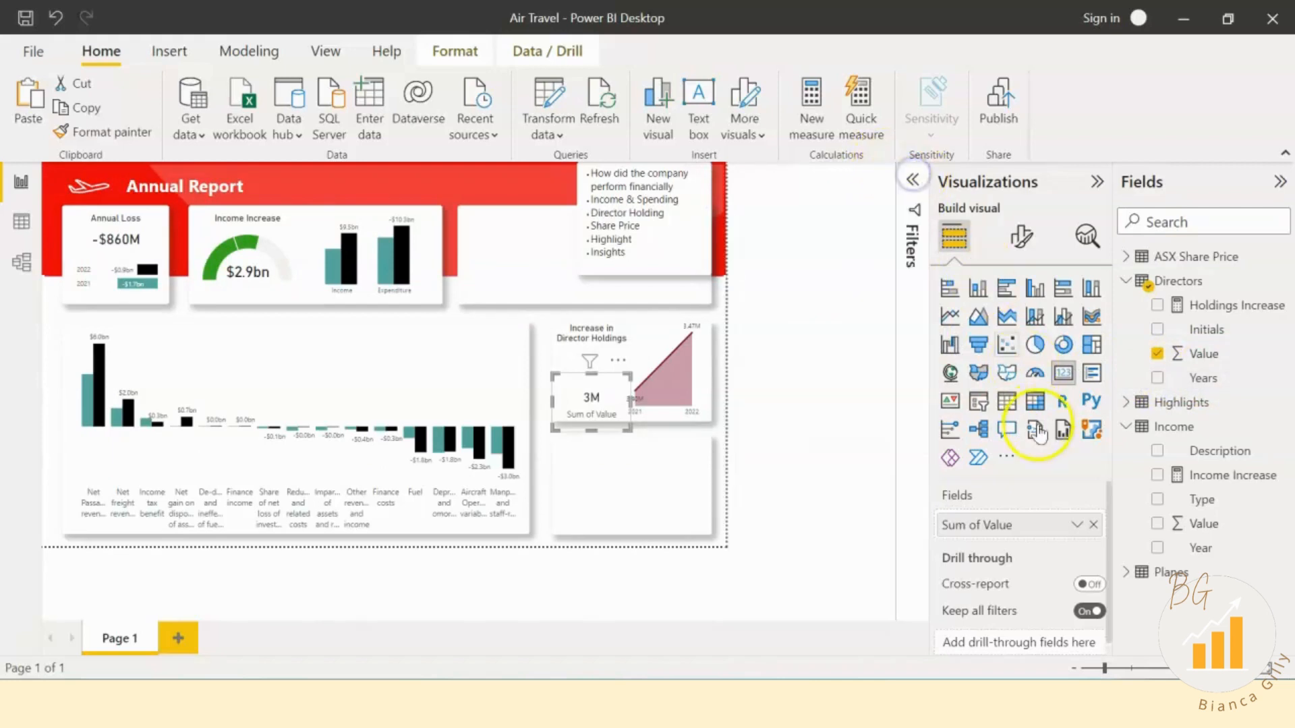
click(1077, 525)
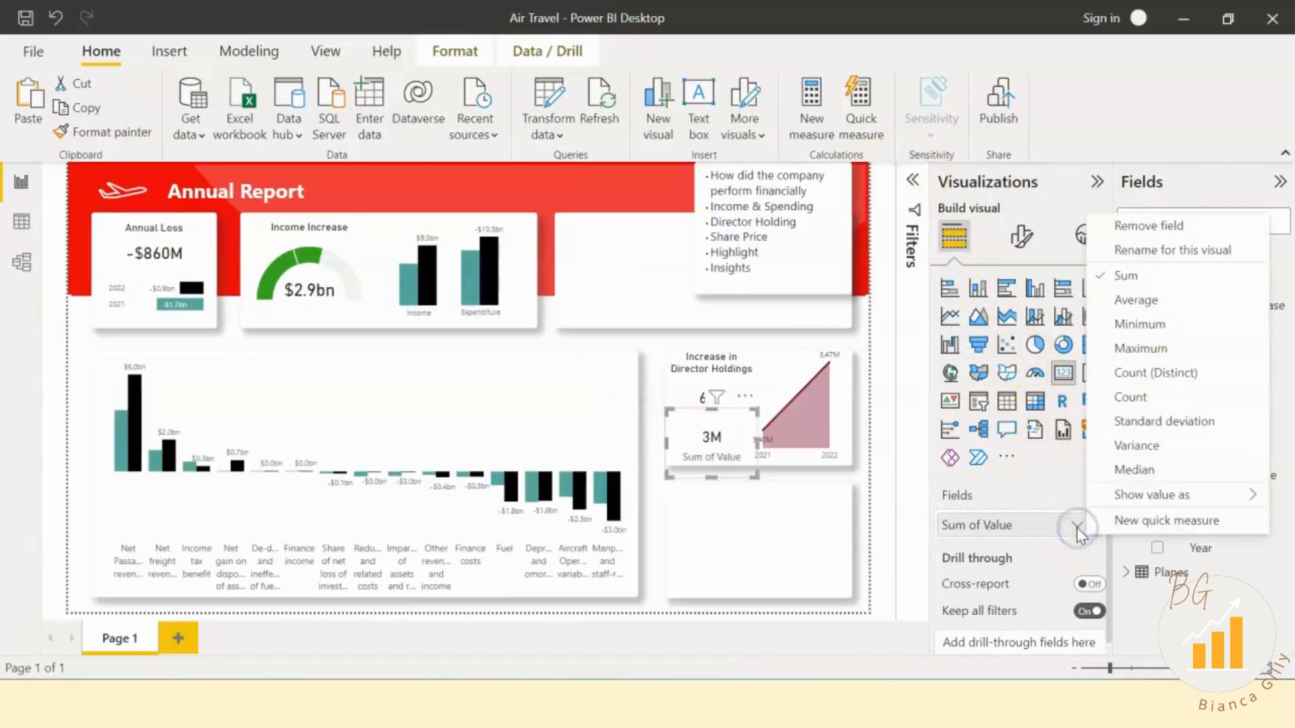
click(1136, 300)
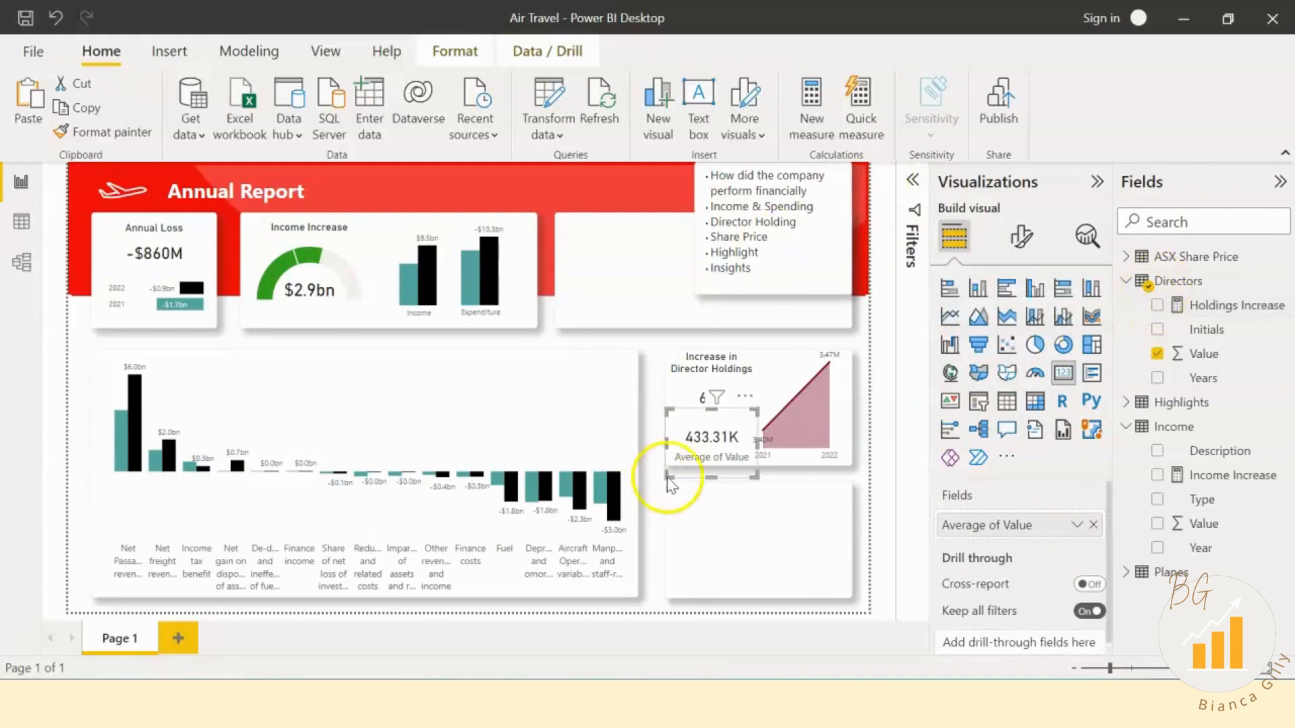
Step: Set the average value card's callout value to 0 decimal places
click(1015, 240)
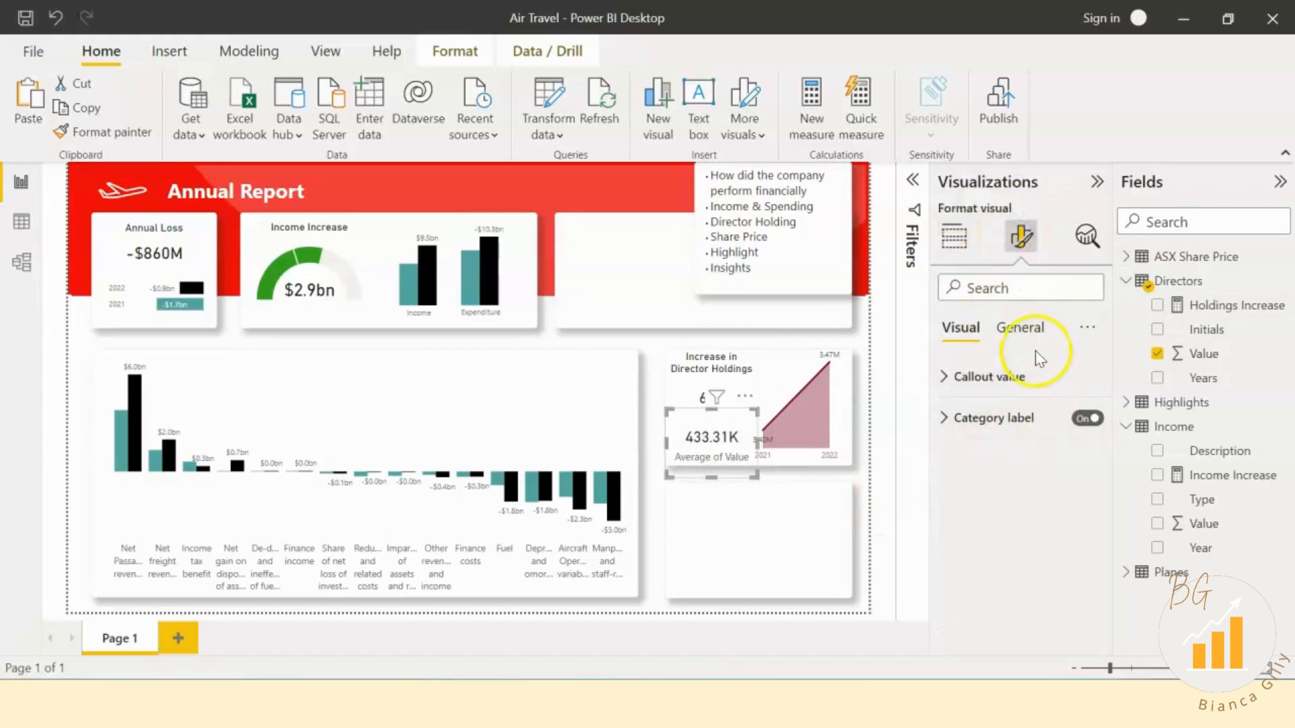
click(1023, 376)
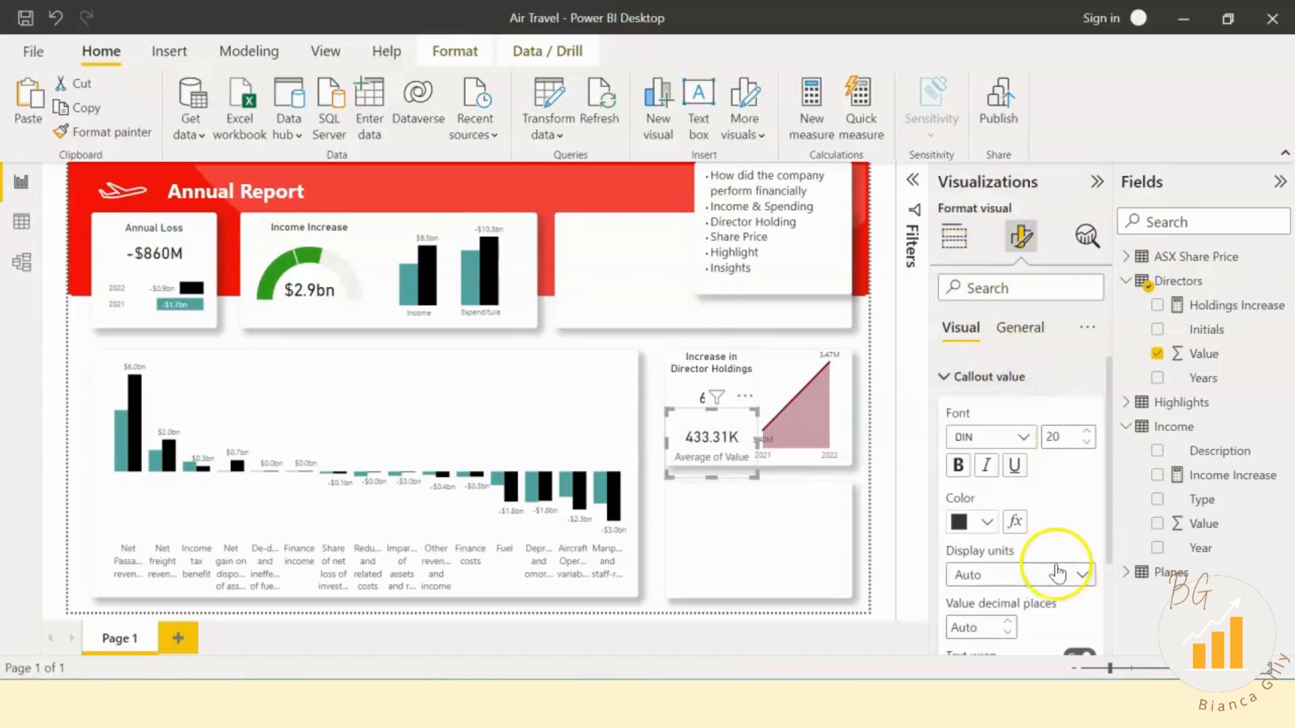
scroll(1057, 573, down, 2)
click(966, 531)
text(0)
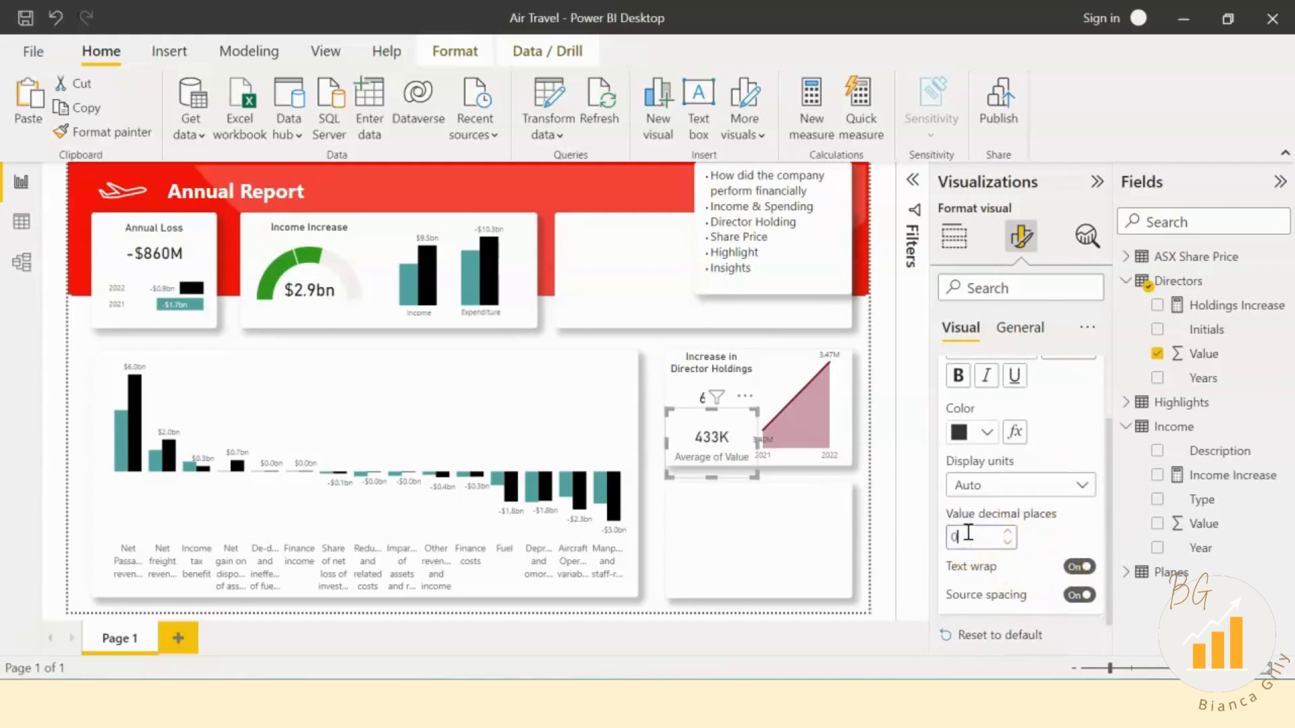
Step: Set the average value card's callout value to font size 16 with a dark gray color
scroll(1041, 518, up, 1)
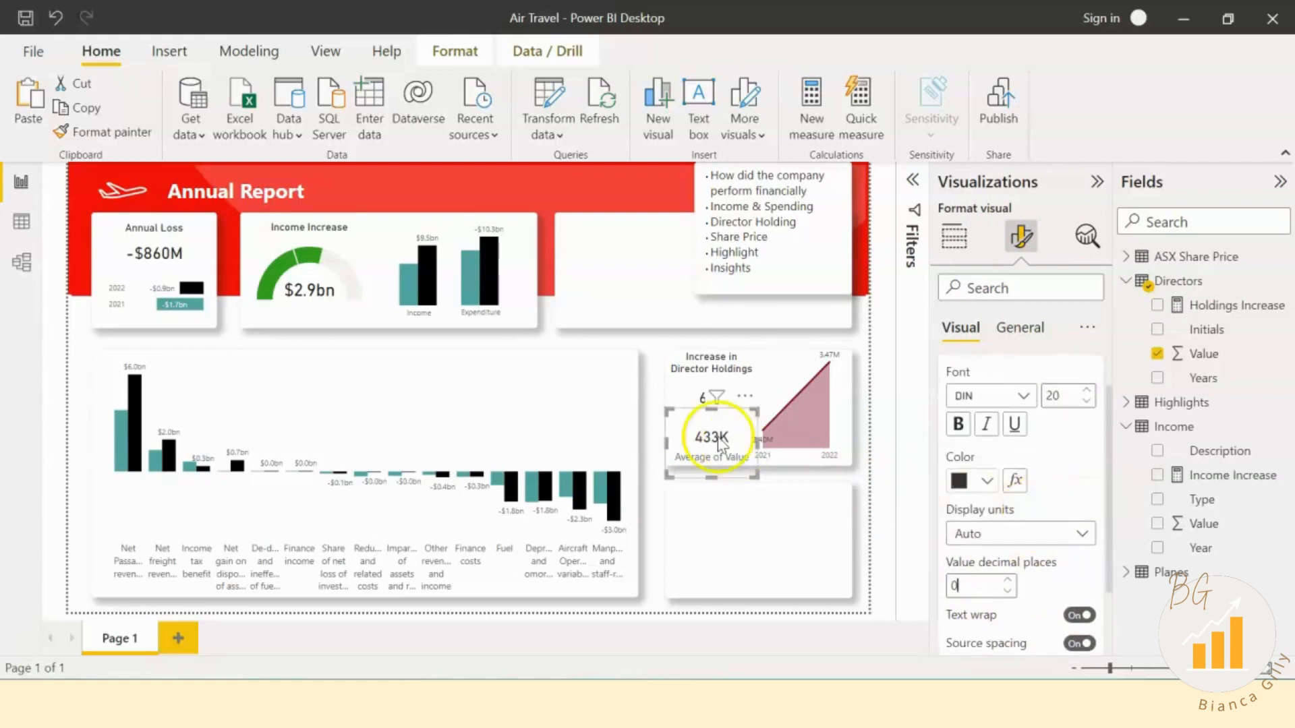
double_click(1051, 396)
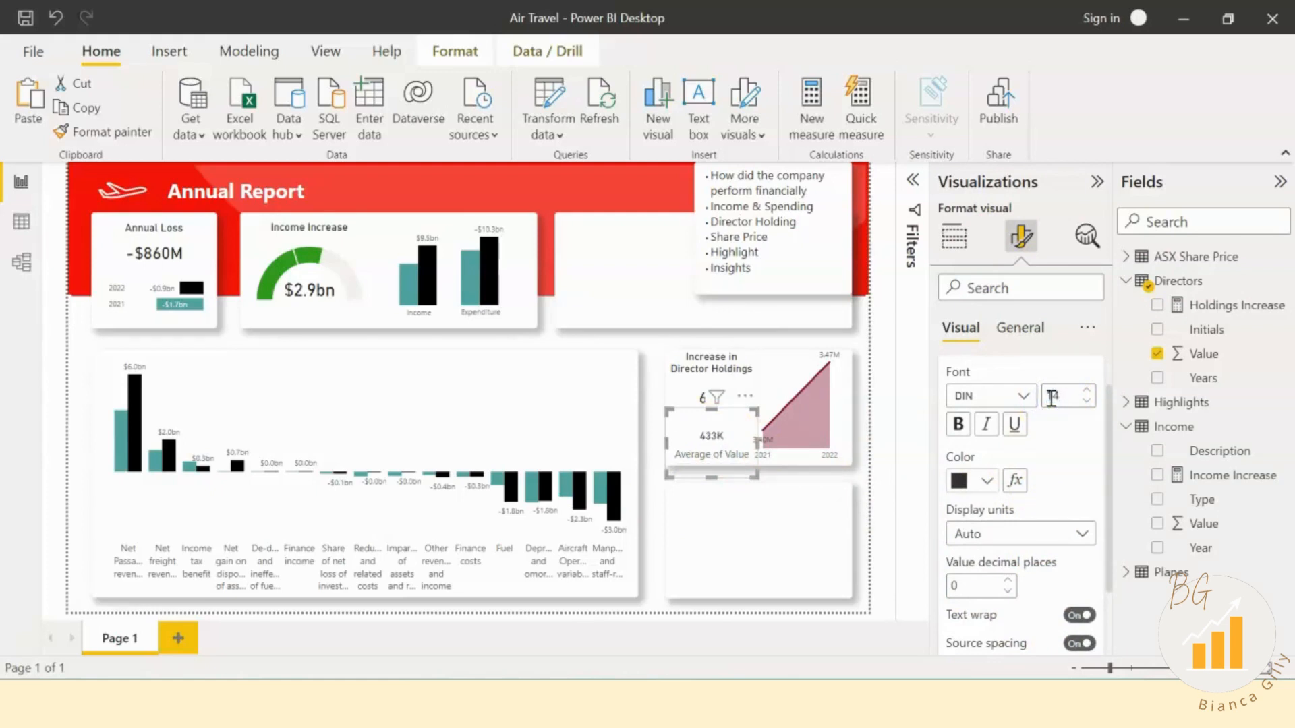
text(14)
click(977, 480)
click(1007, 270)
click(1091, 391)
click(1090, 391)
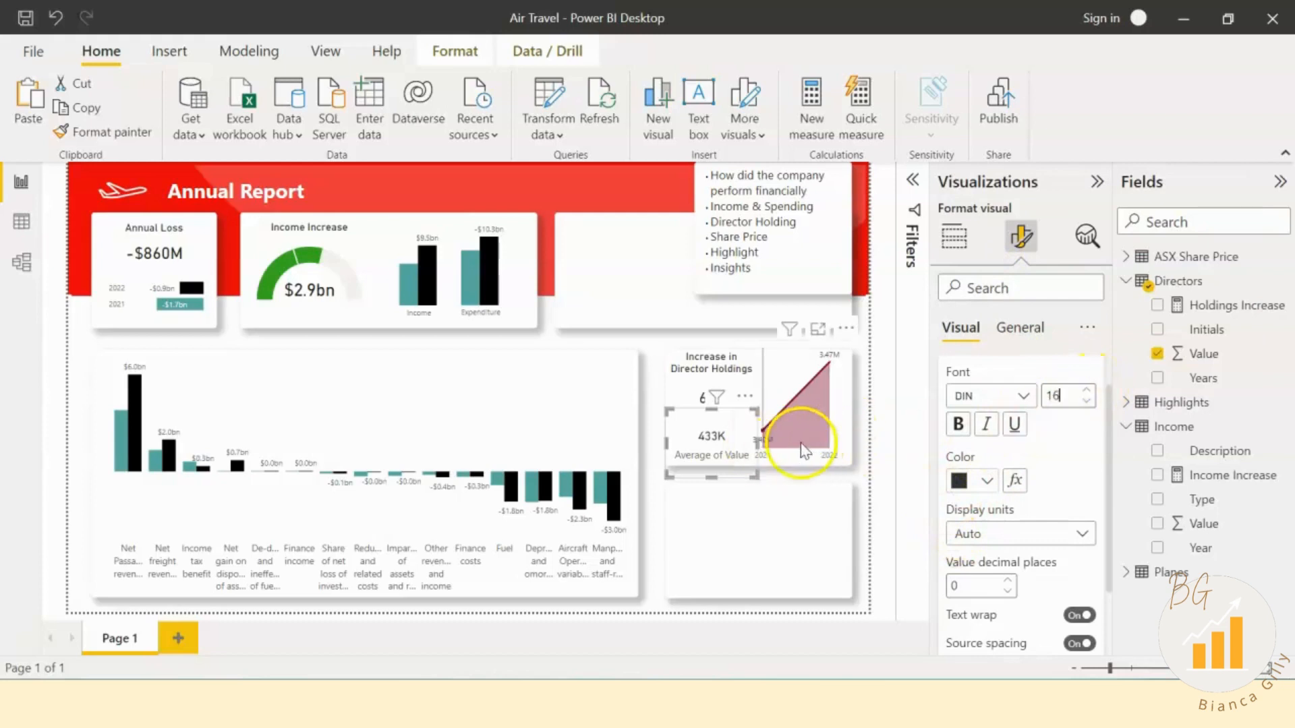
Step: Nudge the average value card slightly away from the area chart and color its category label dark red
drag(711, 439, 703, 441)
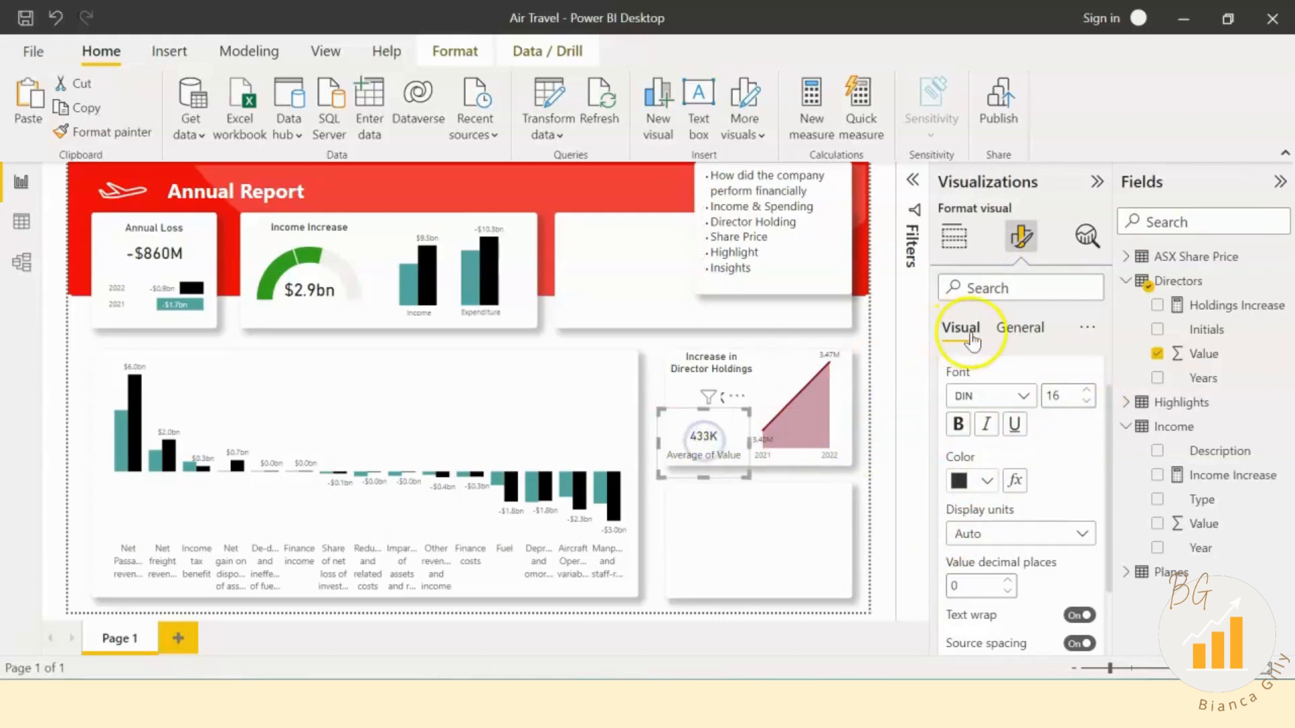
scroll(998, 421, up, 1)
click(960, 376)
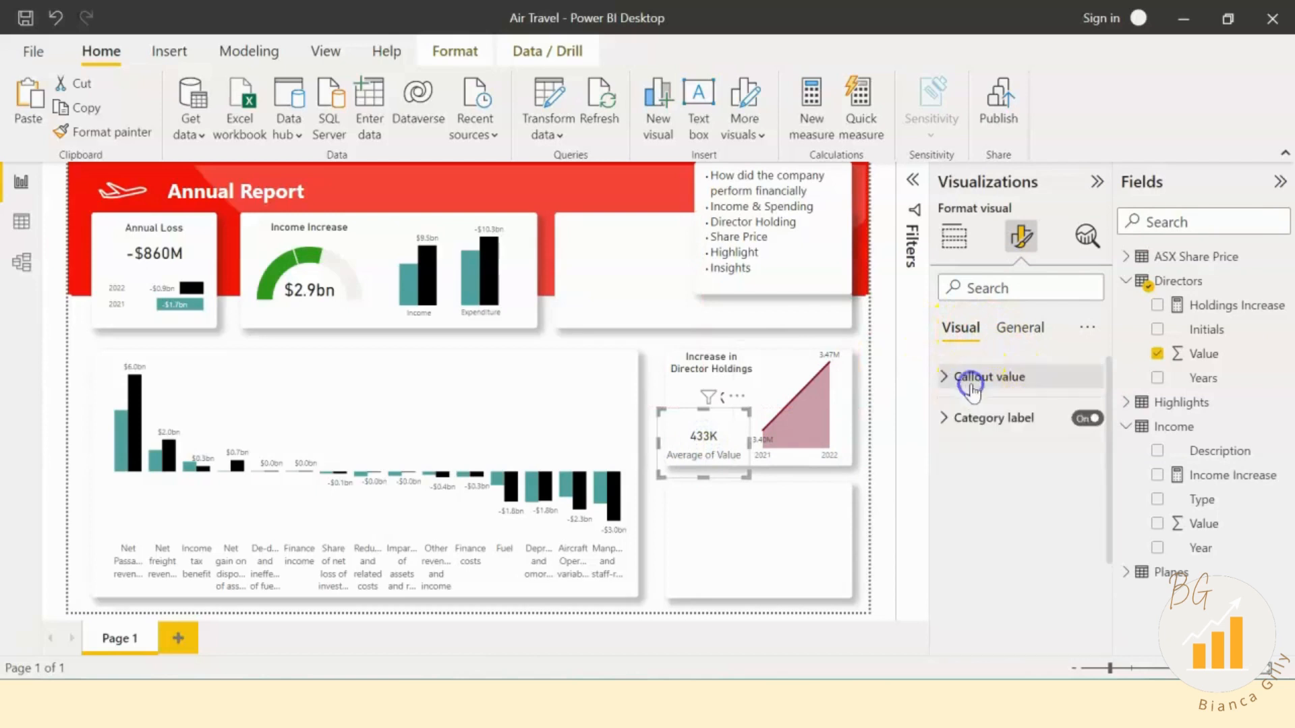
click(995, 418)
click(975, 563)
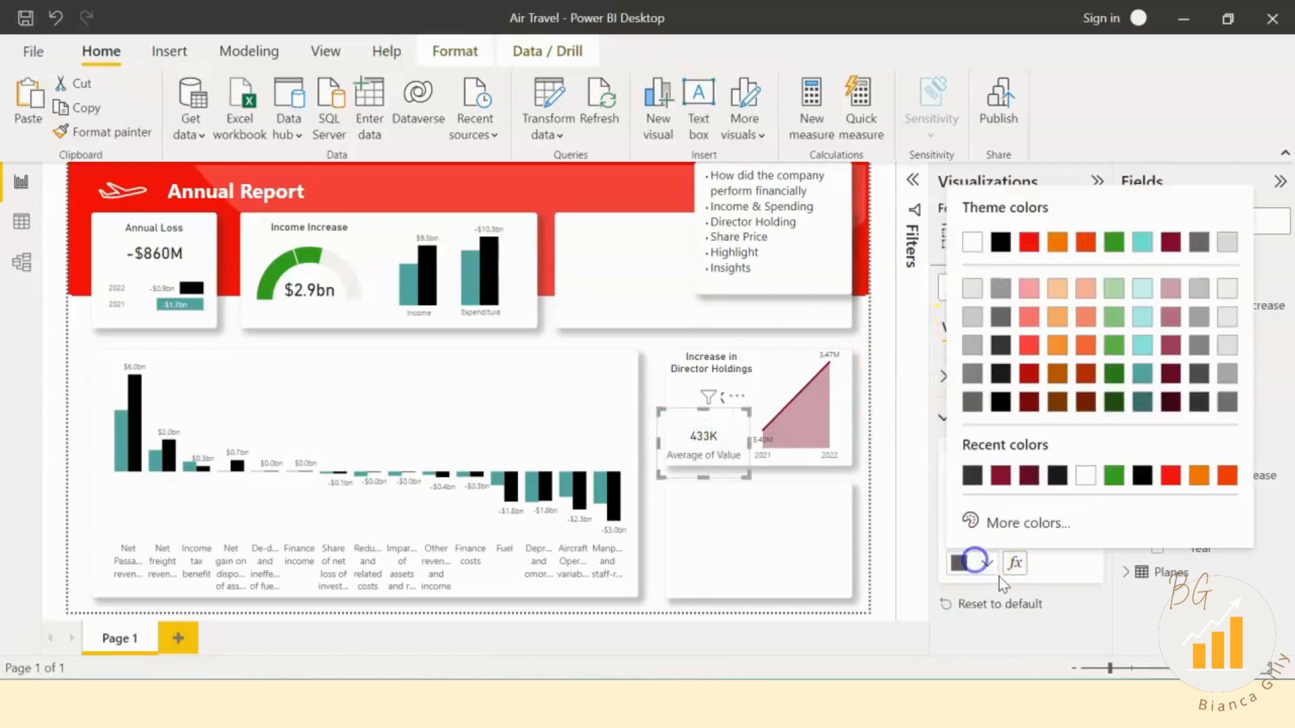
click(1029, 402)
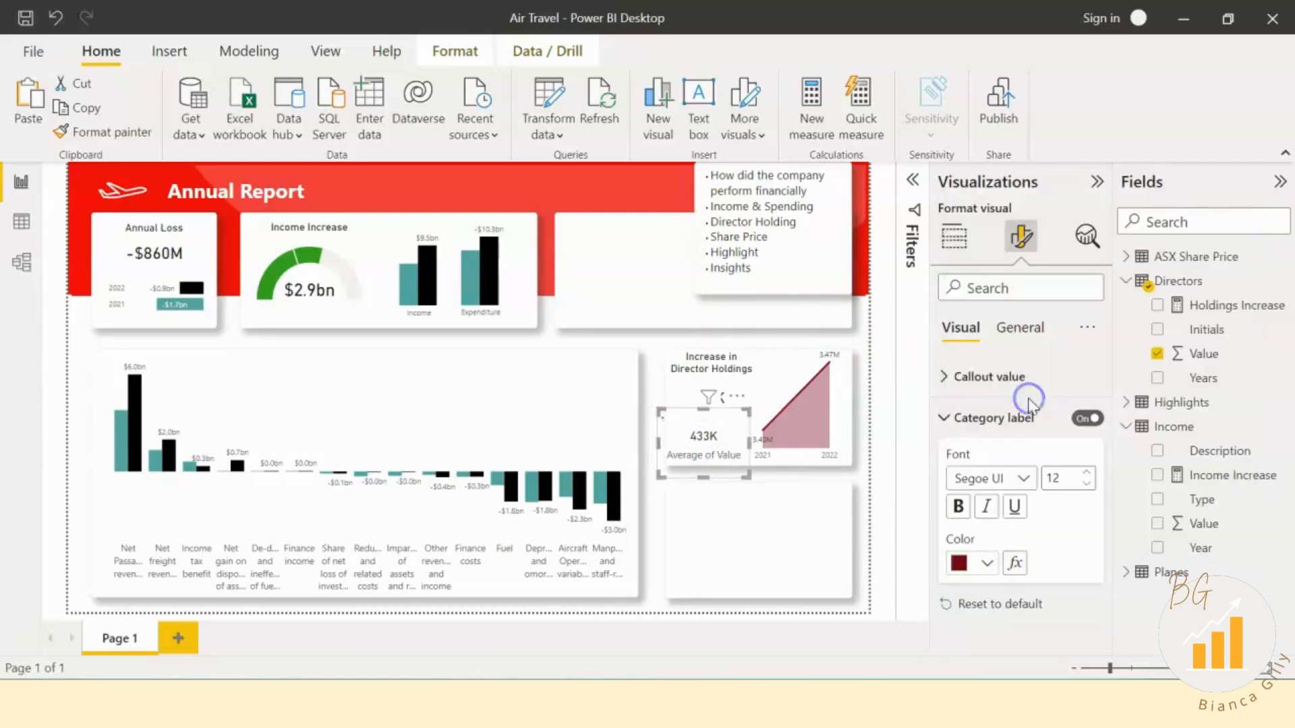
Step: Set the average value card's category label font size to 10
click(1055, 481)
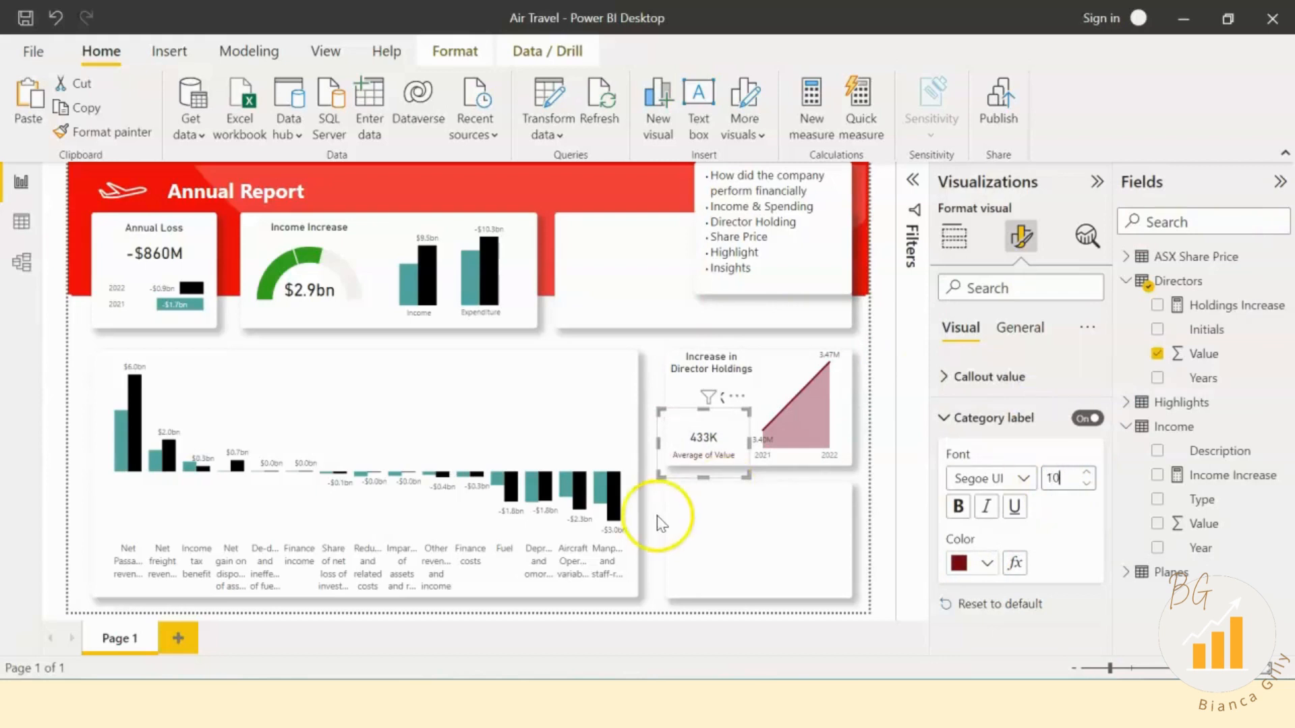
click(775, 487)
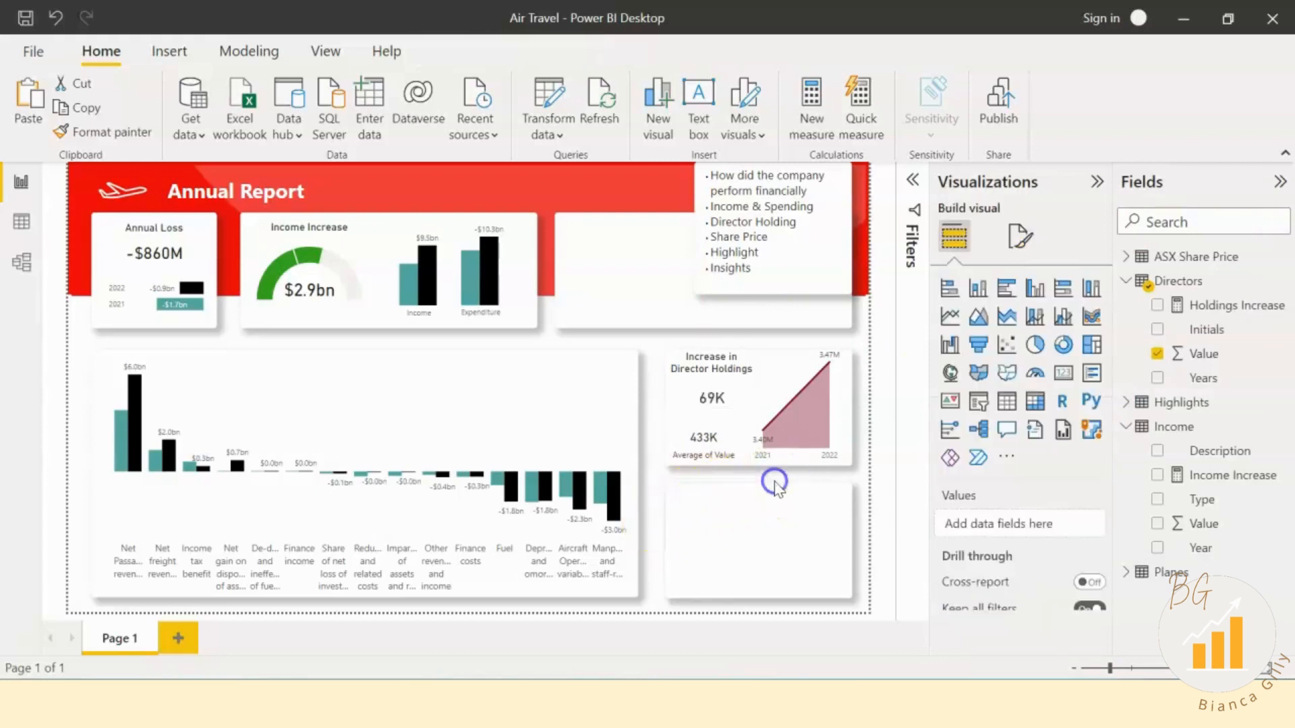
Step: Move the increase in director holdings card and the average value card so they line up vertically beside the area chart
click(721, 436)
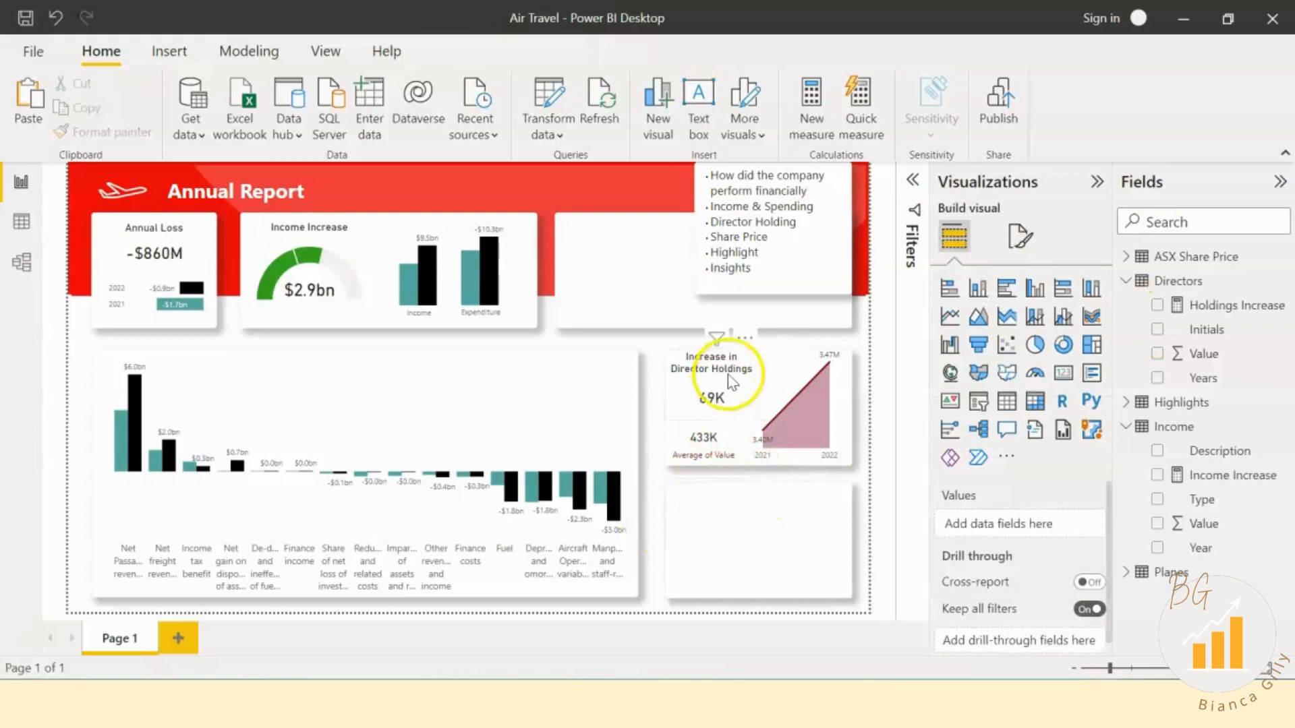
click(731, 485)
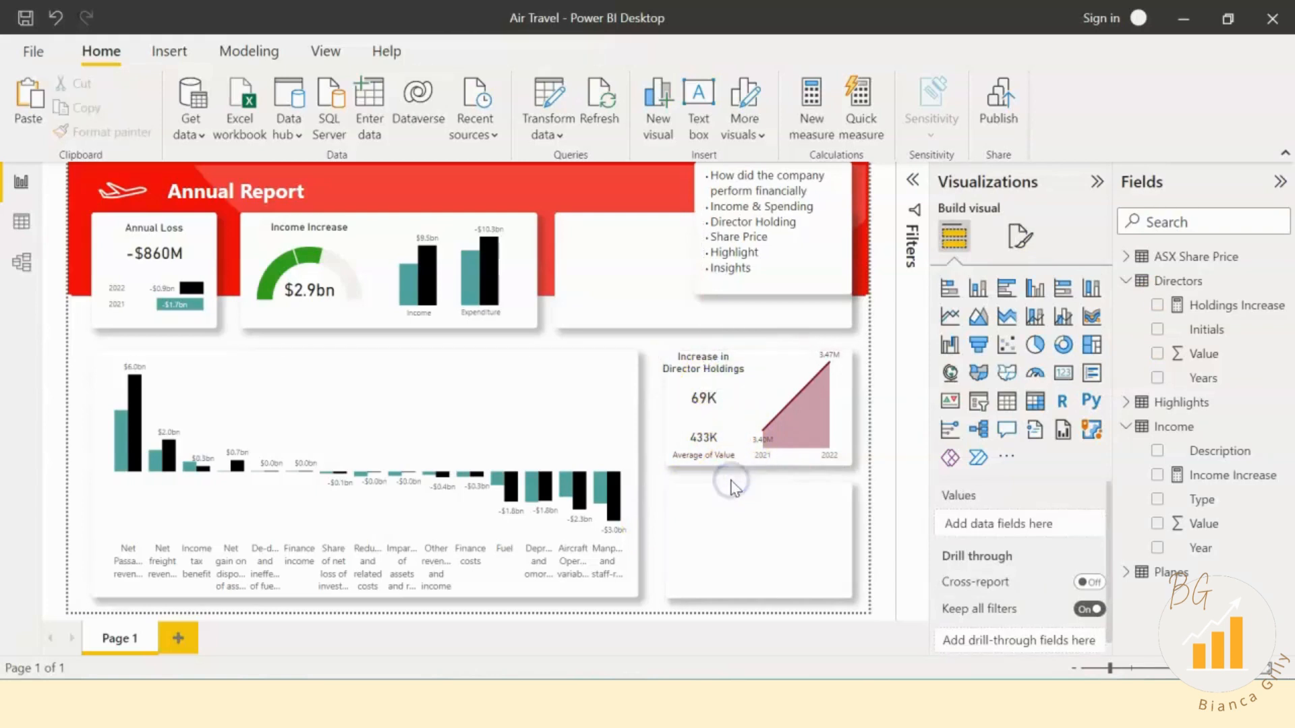
click(732, 377)
drag(732, 383, 730, 377)
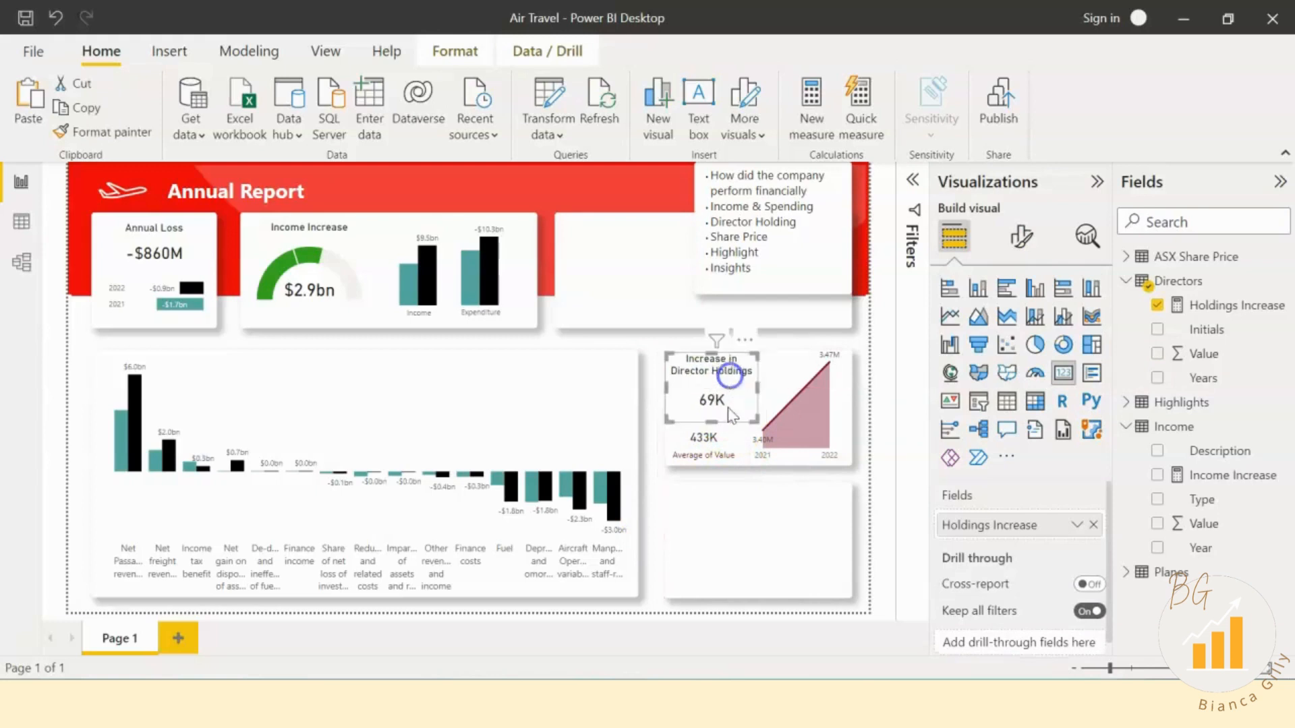
click(707, 445)
Step: Shift the director holdings area chart away from the two cards, reduce its height and center it vertically within its panel
click(781, 385)
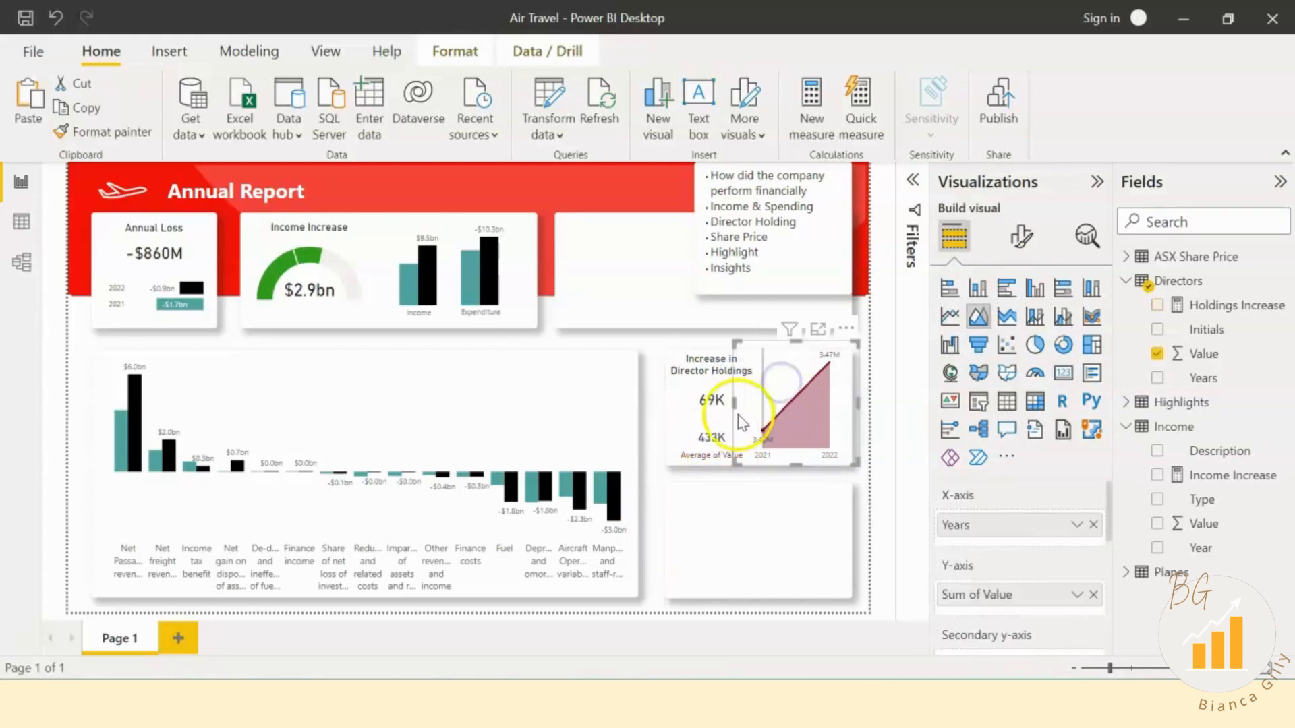
click(775, 475)
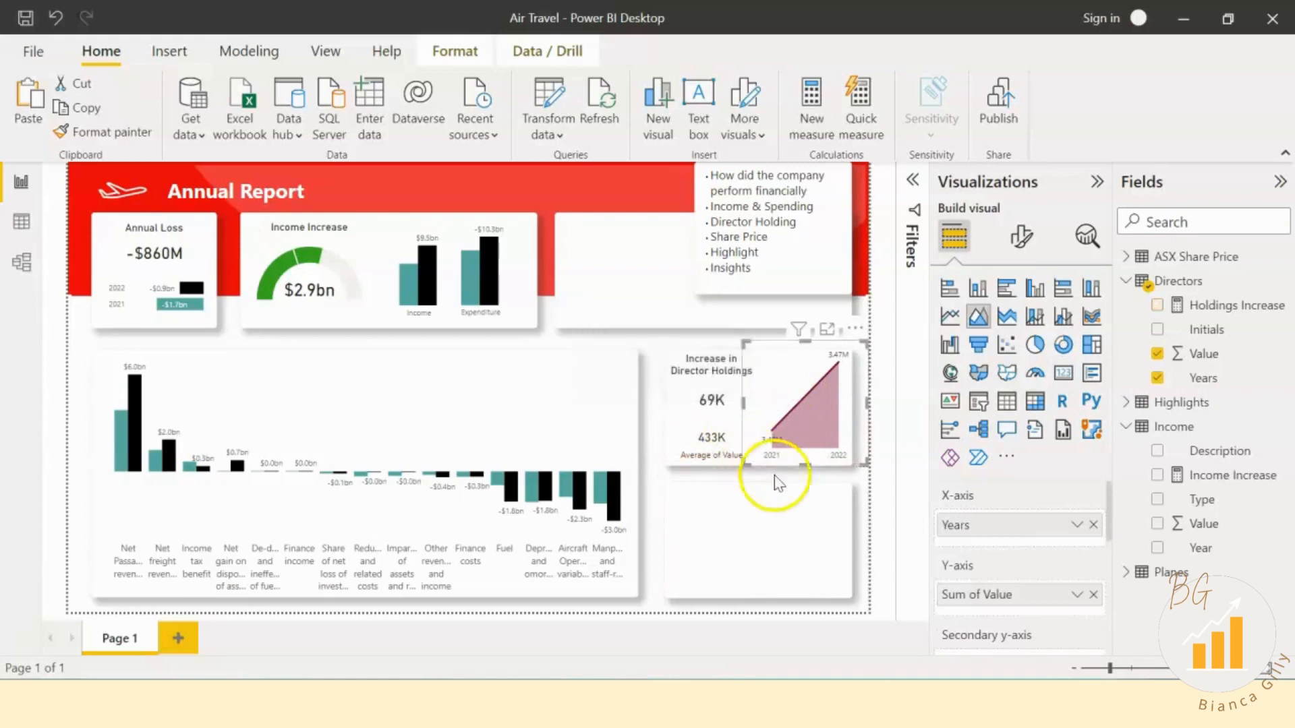
click(776, 399)
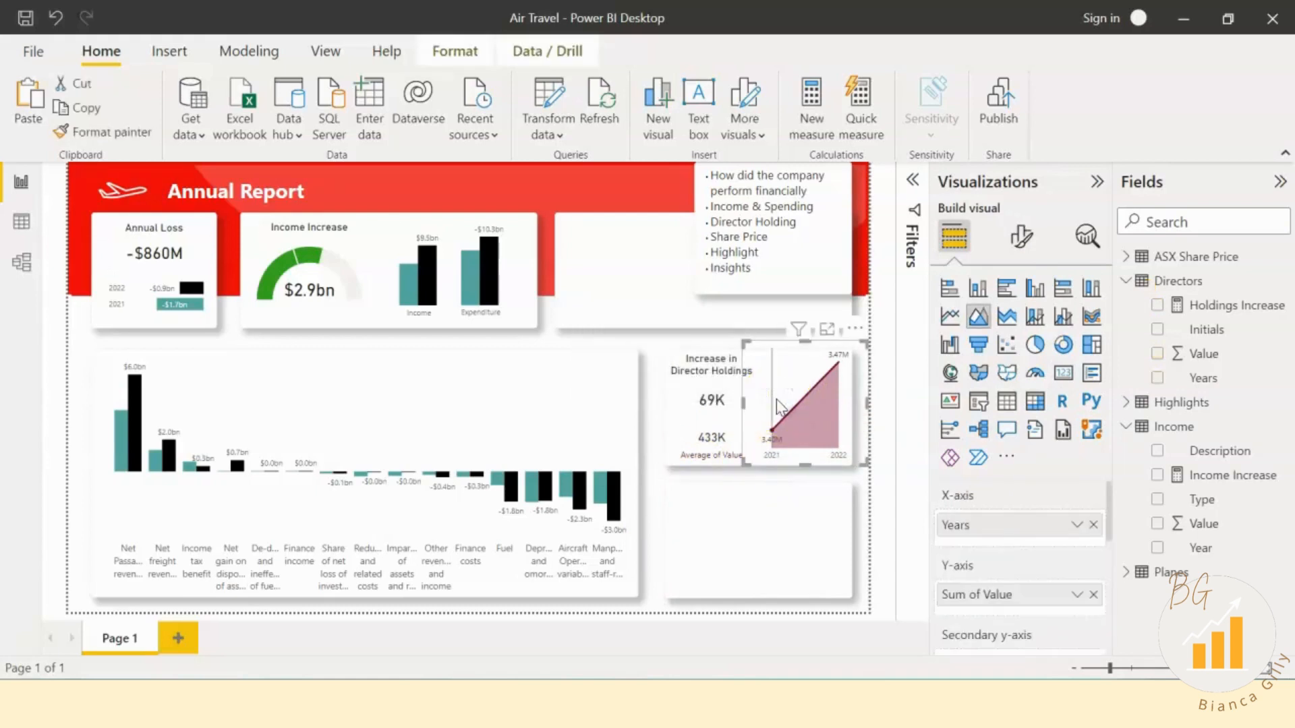
drag(805, 471, 804, 450)
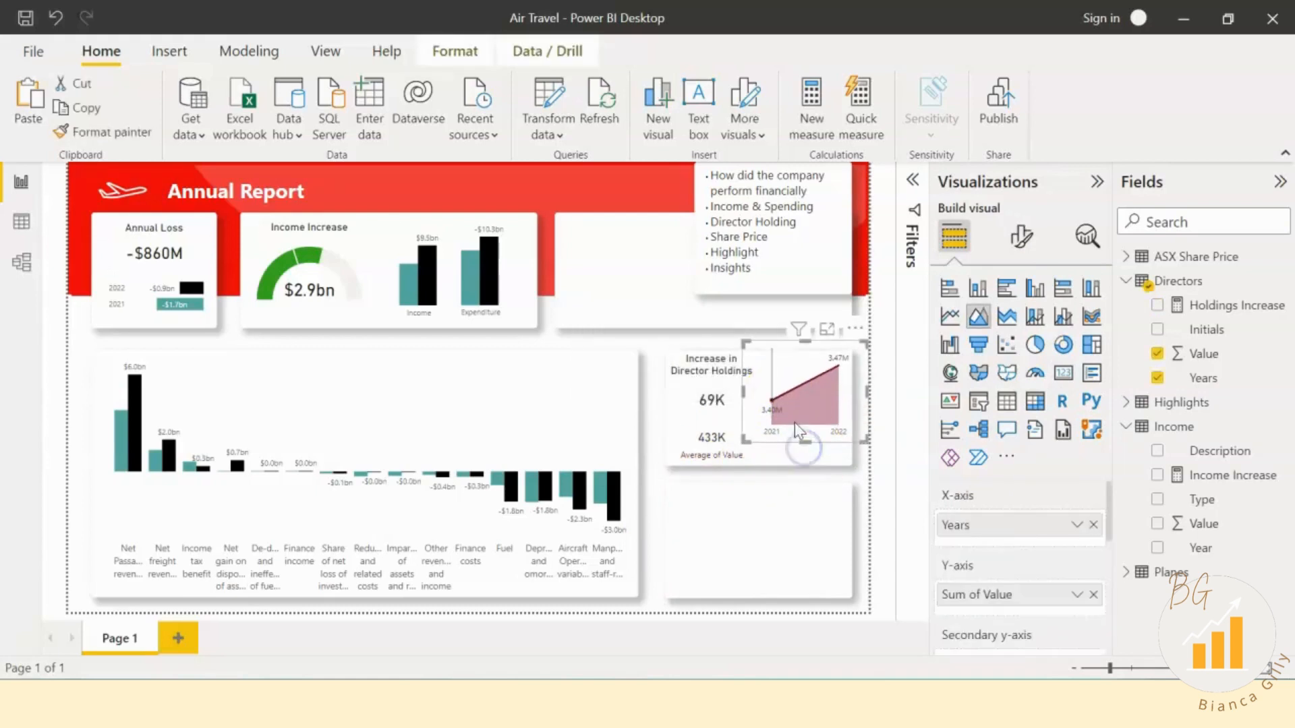
mouse_move(780, 381)
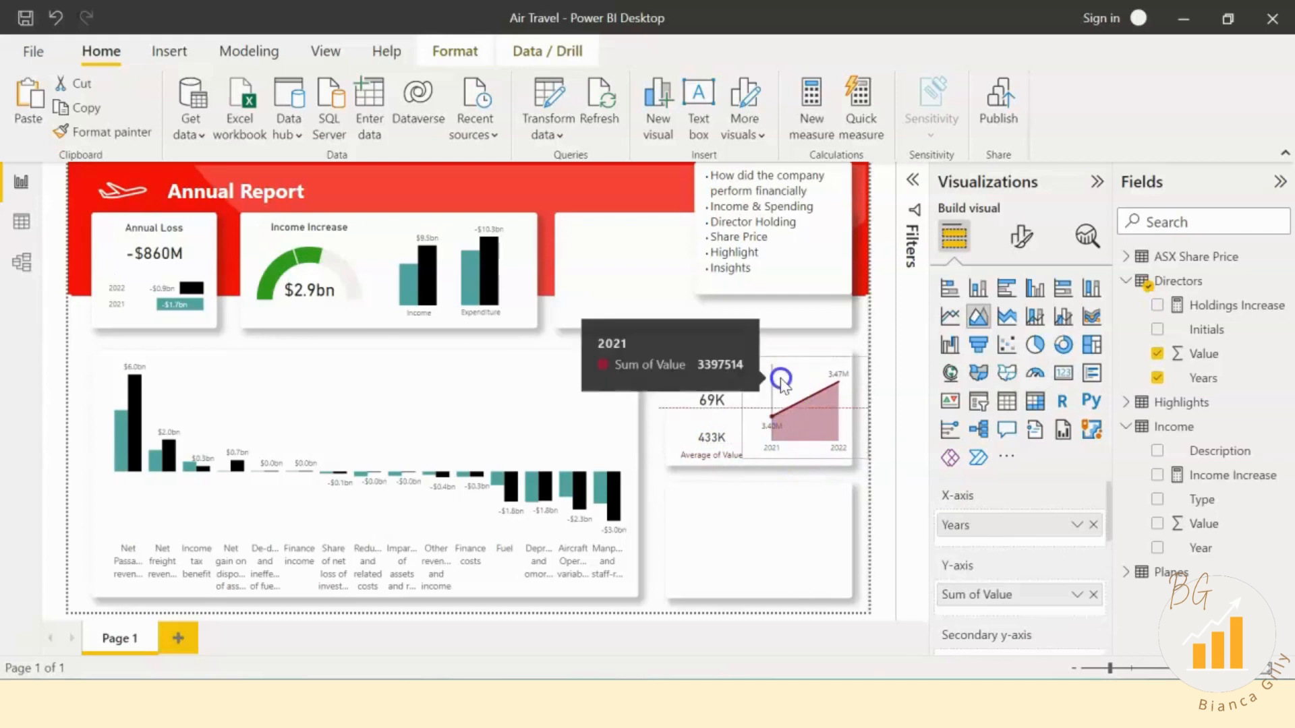
click(792, 494)
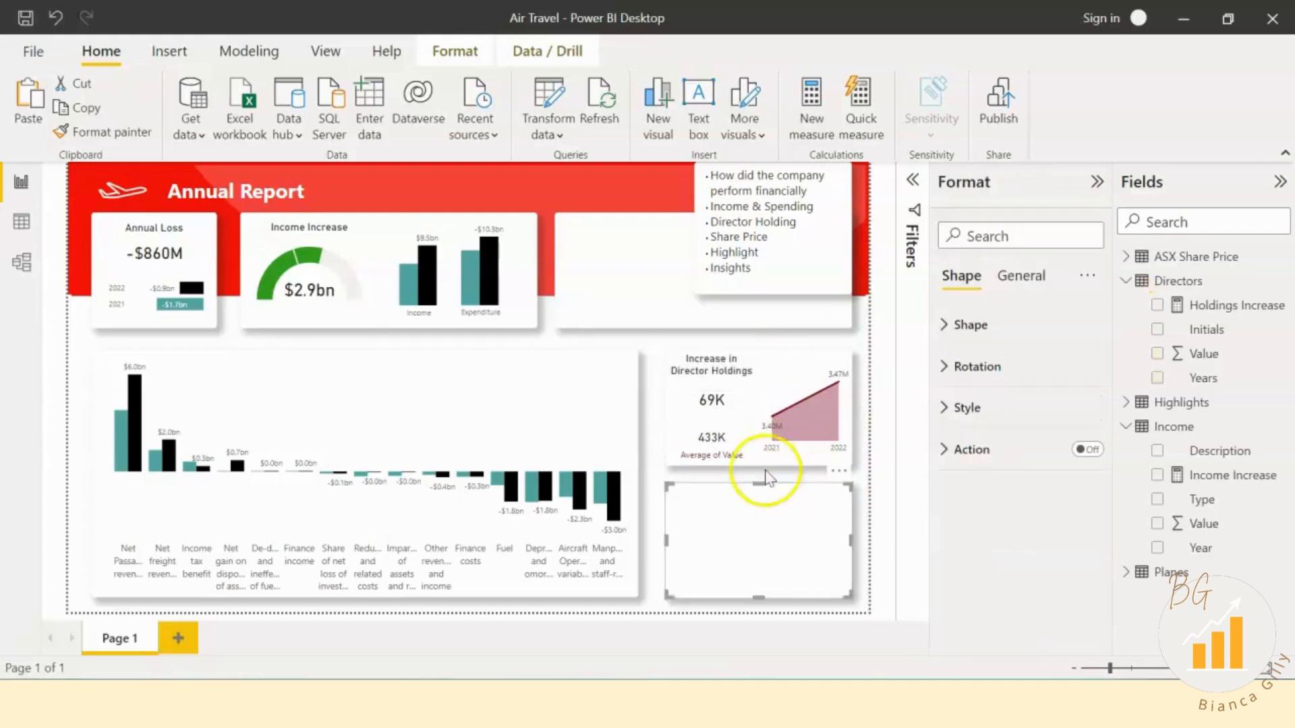
click(653, 450)
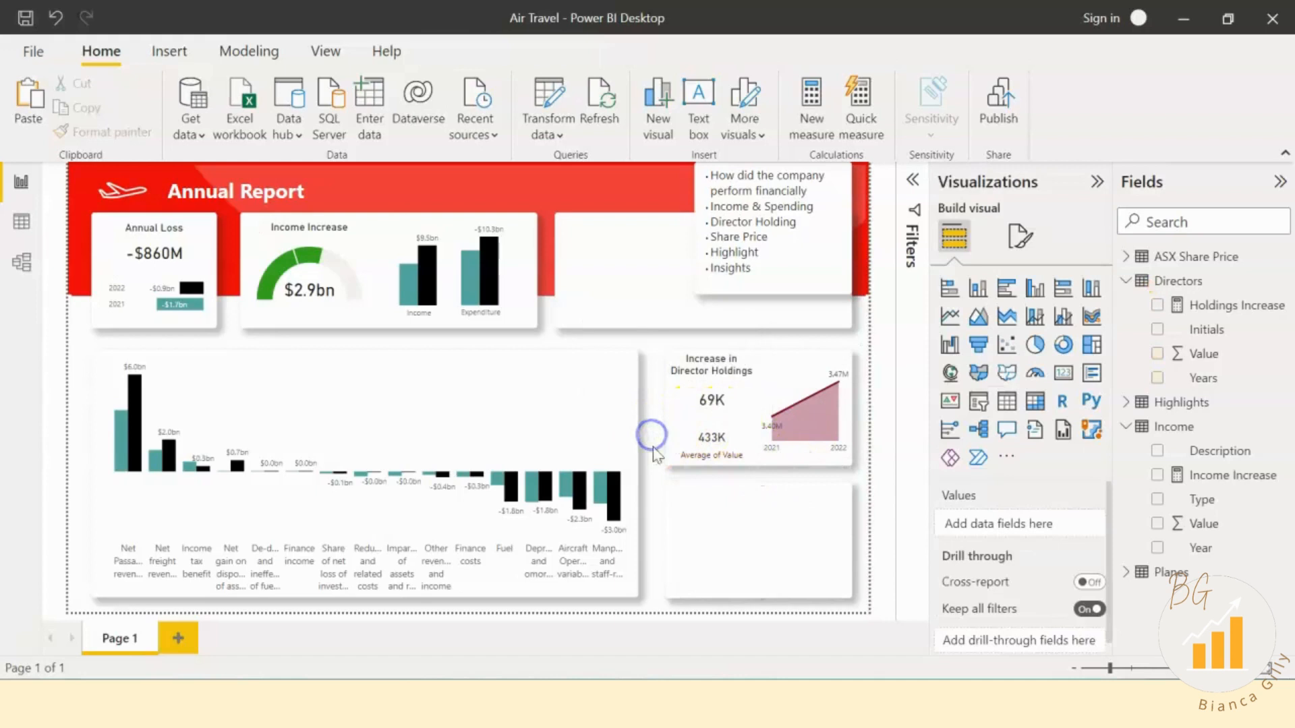
Step: Insert a line shape and shrink it to a short horizontal divider between the increase and average value cards
click(169, 51)
click(745, 124)
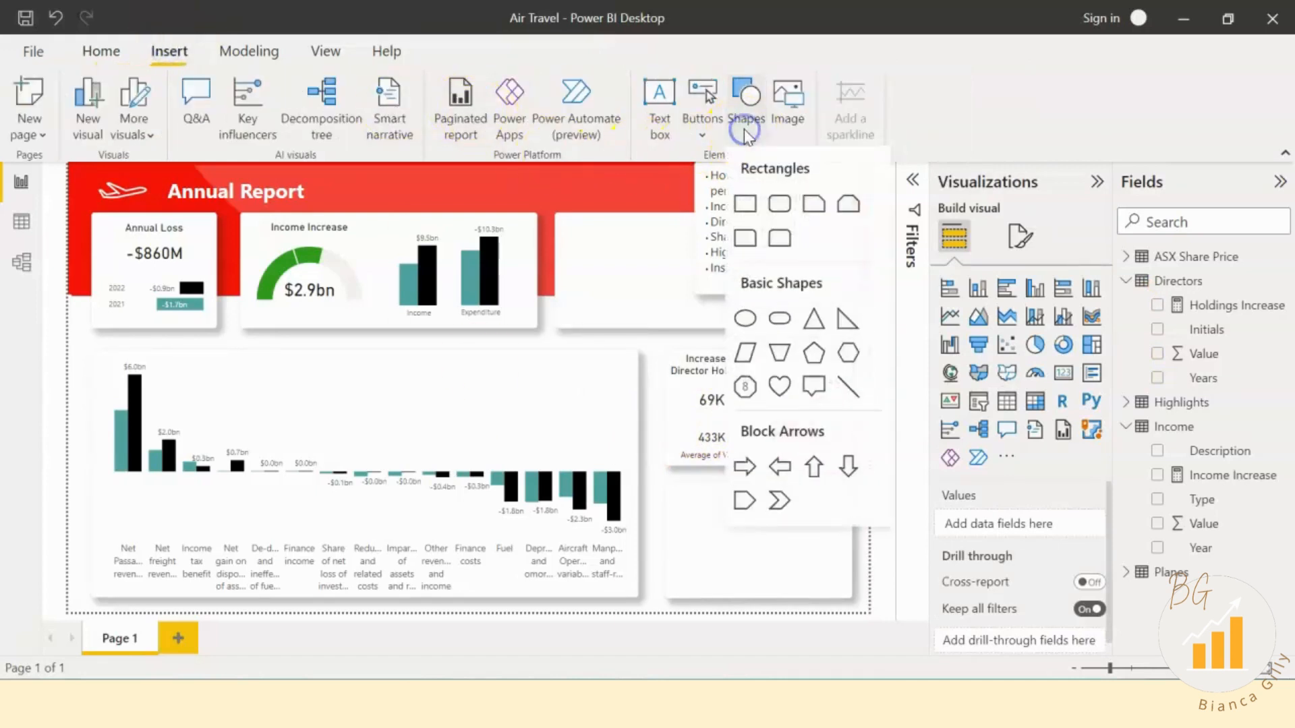
click(849, 386)
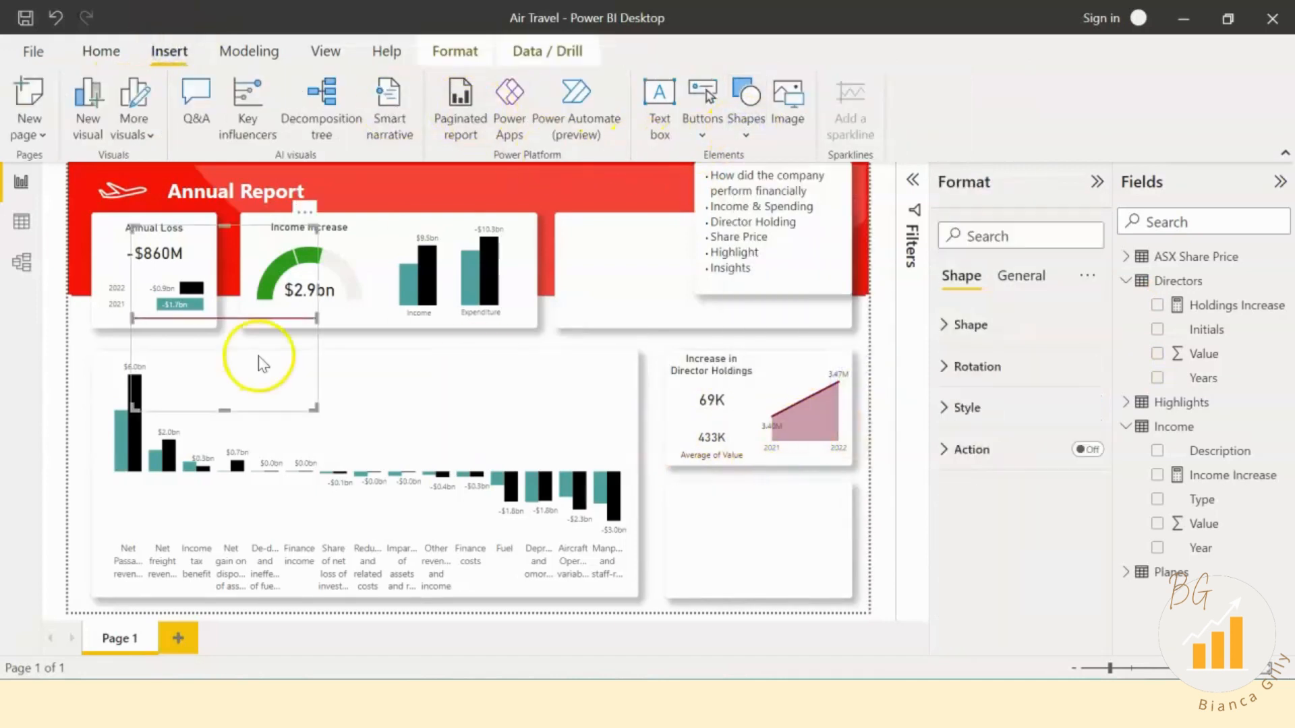
drag(263, 364, 692, 452)
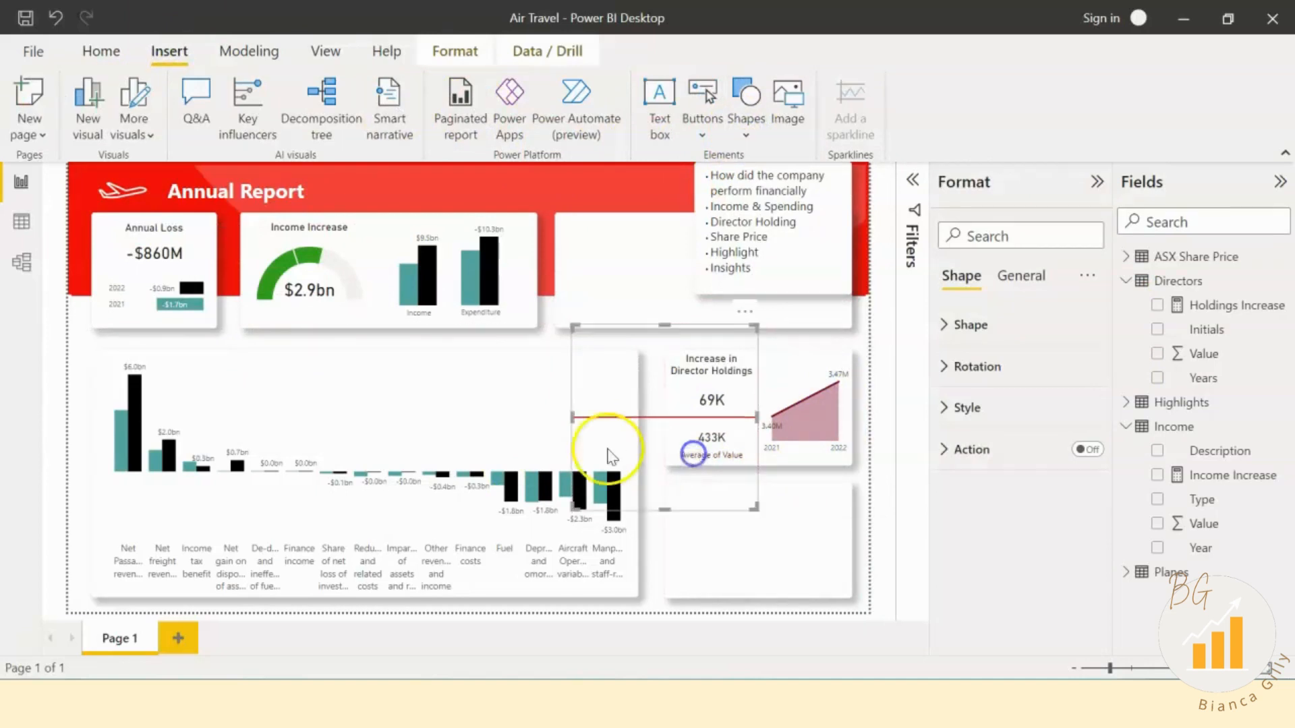
drag(573, 418, 672, 423)
drag(712, 511, 728, 425)
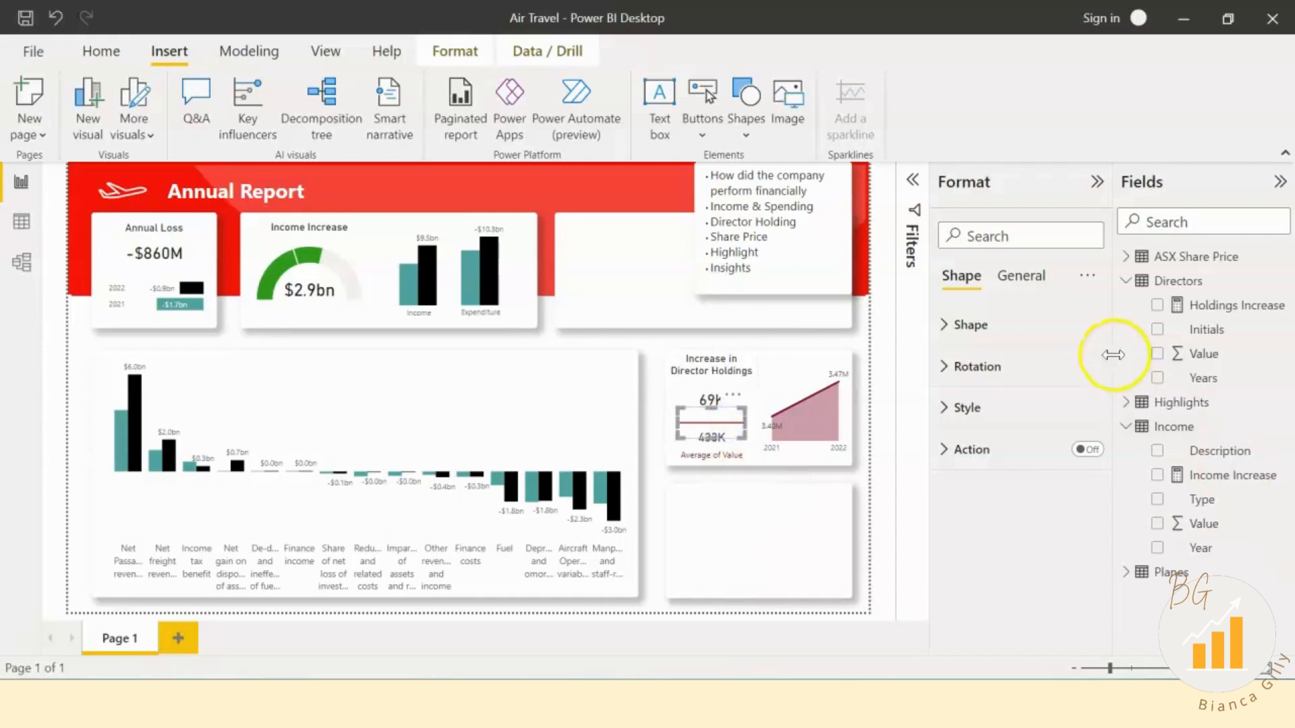
Step: Try to soften the divider line by giving its fill a dark red color and 90% transparency
click(1017, 326)
click(1017, 325)
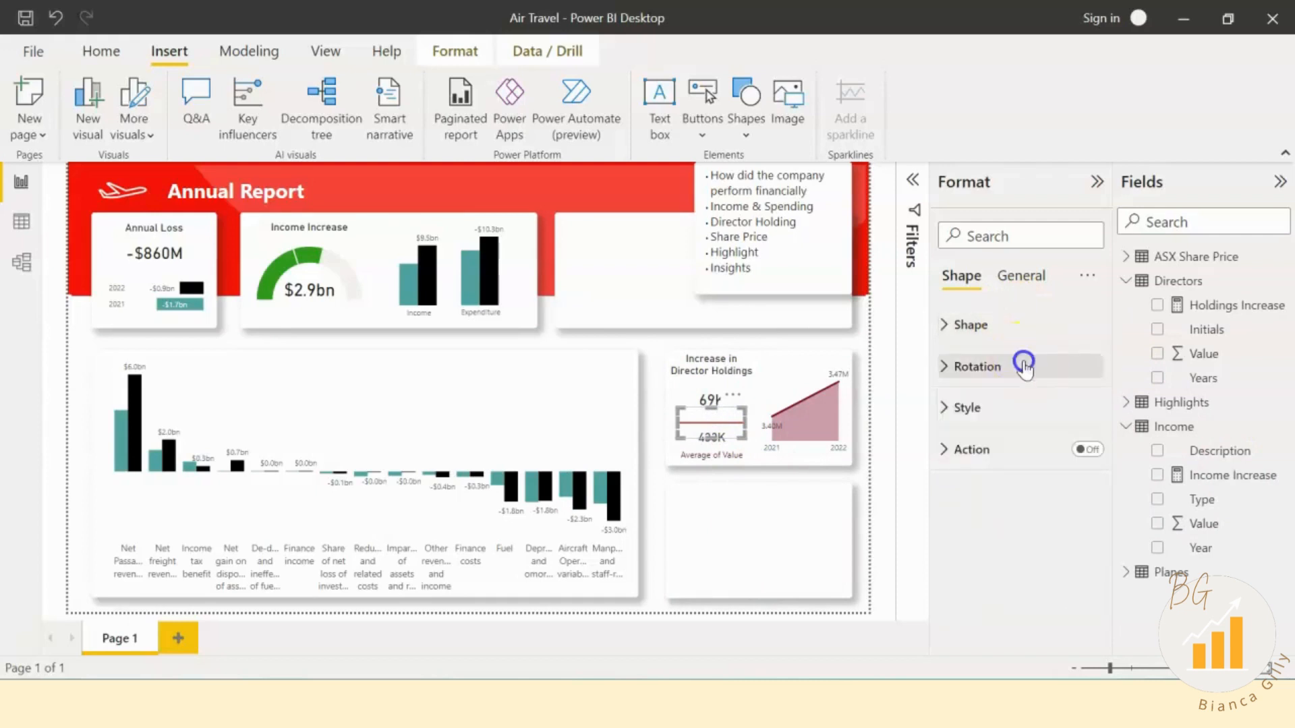
click(1018, 364)
click(1022, 363)
click(1005, 408)
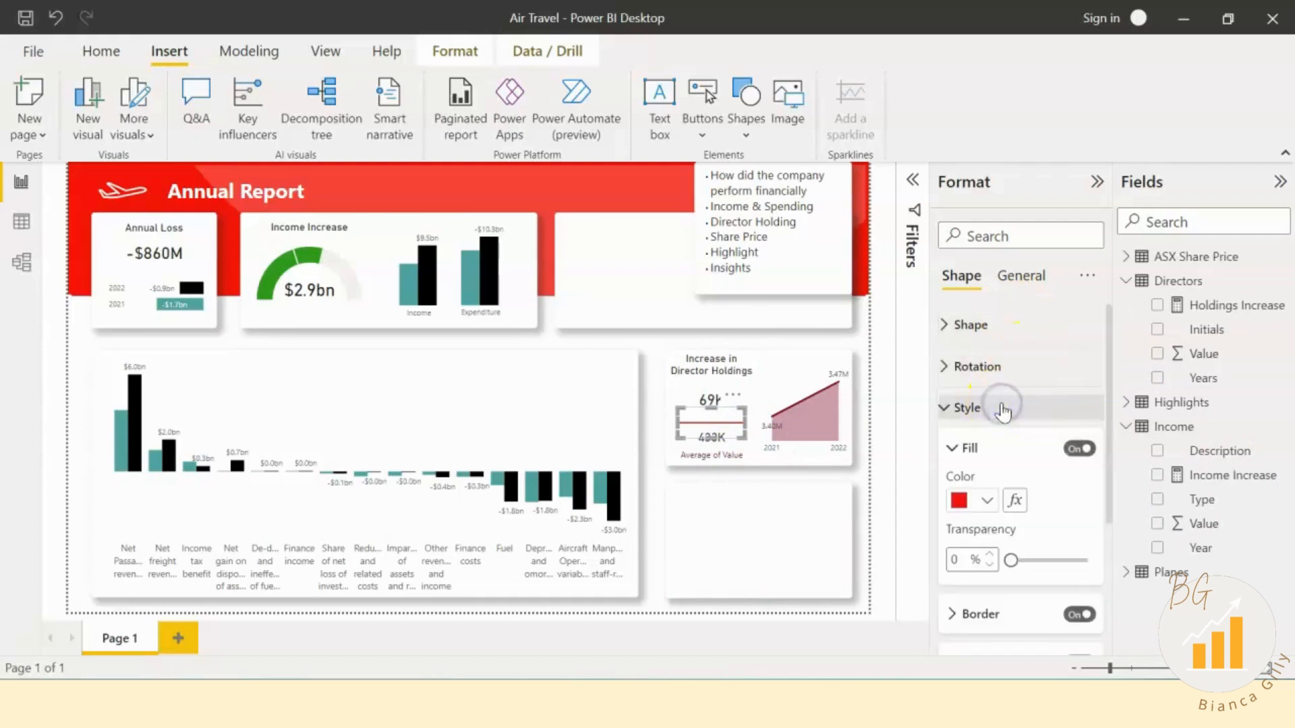
click(954, 559)
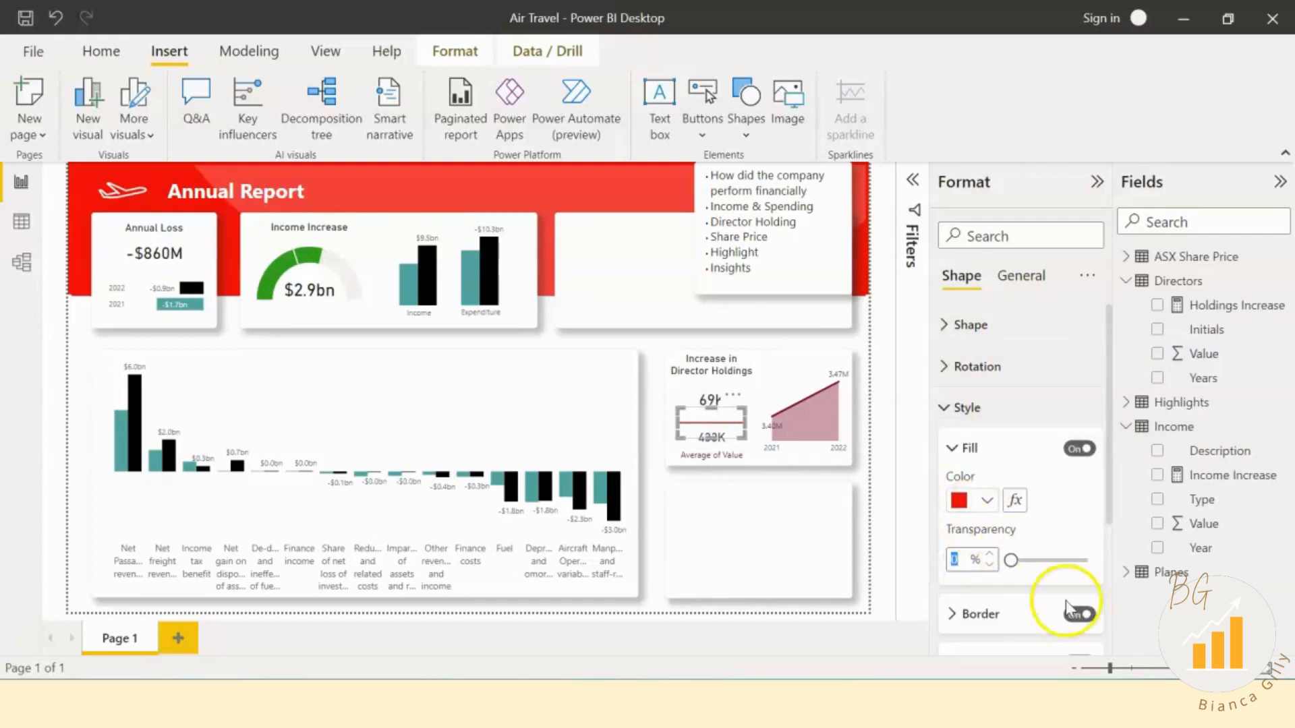
click(961, 500)
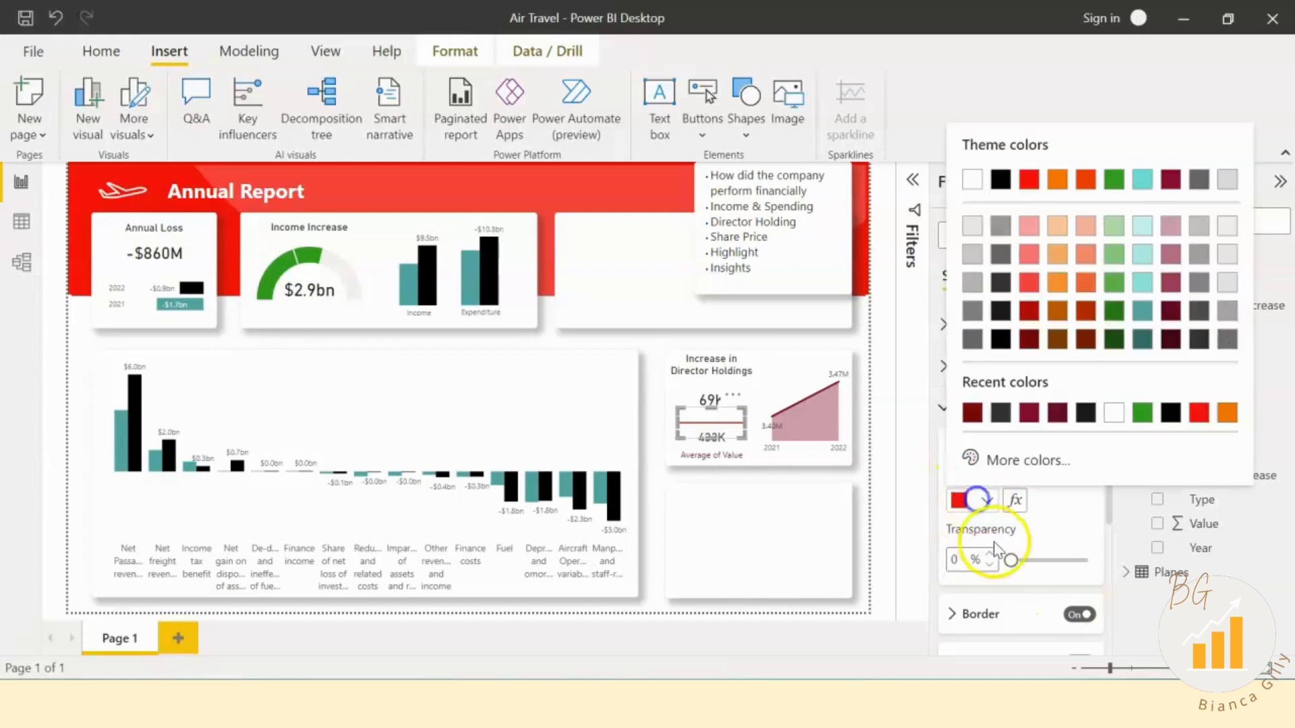
click(1029, 317)
click(953, 559)
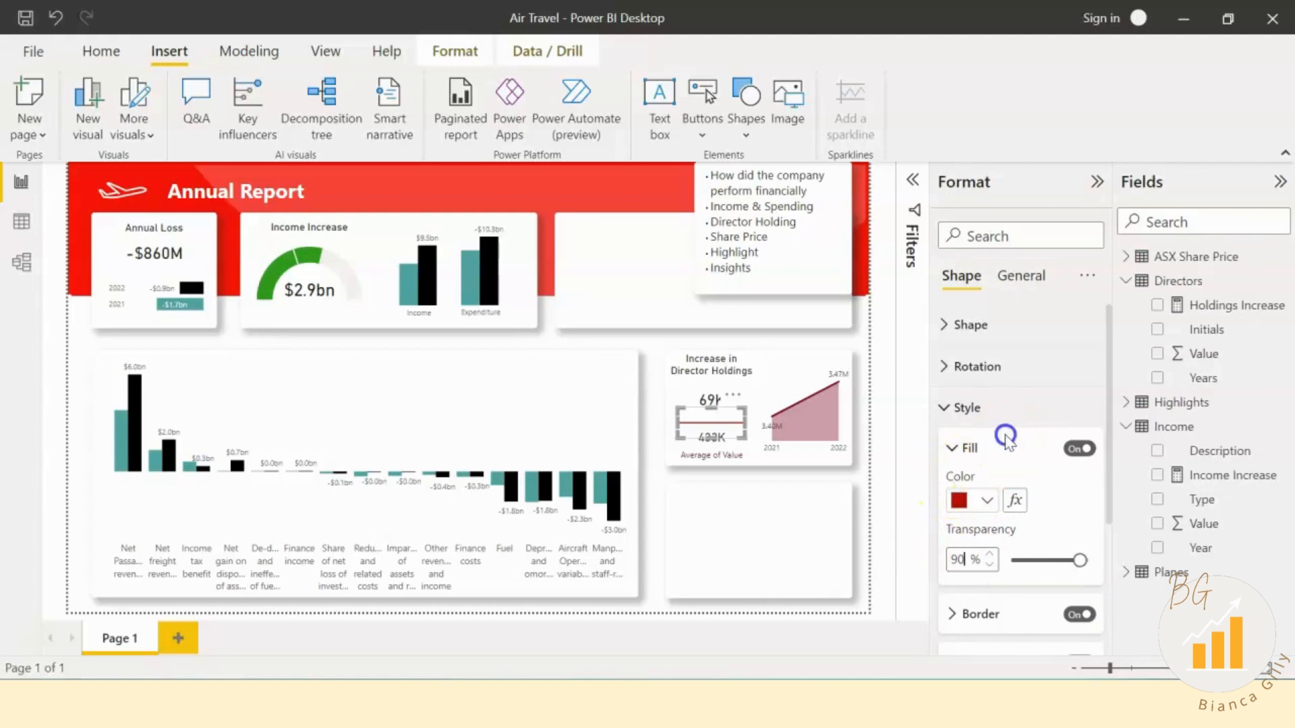
Step: Turn off the divider line's fill and set its border transparency to 90%
click(1083, 445)
click(995, 453)
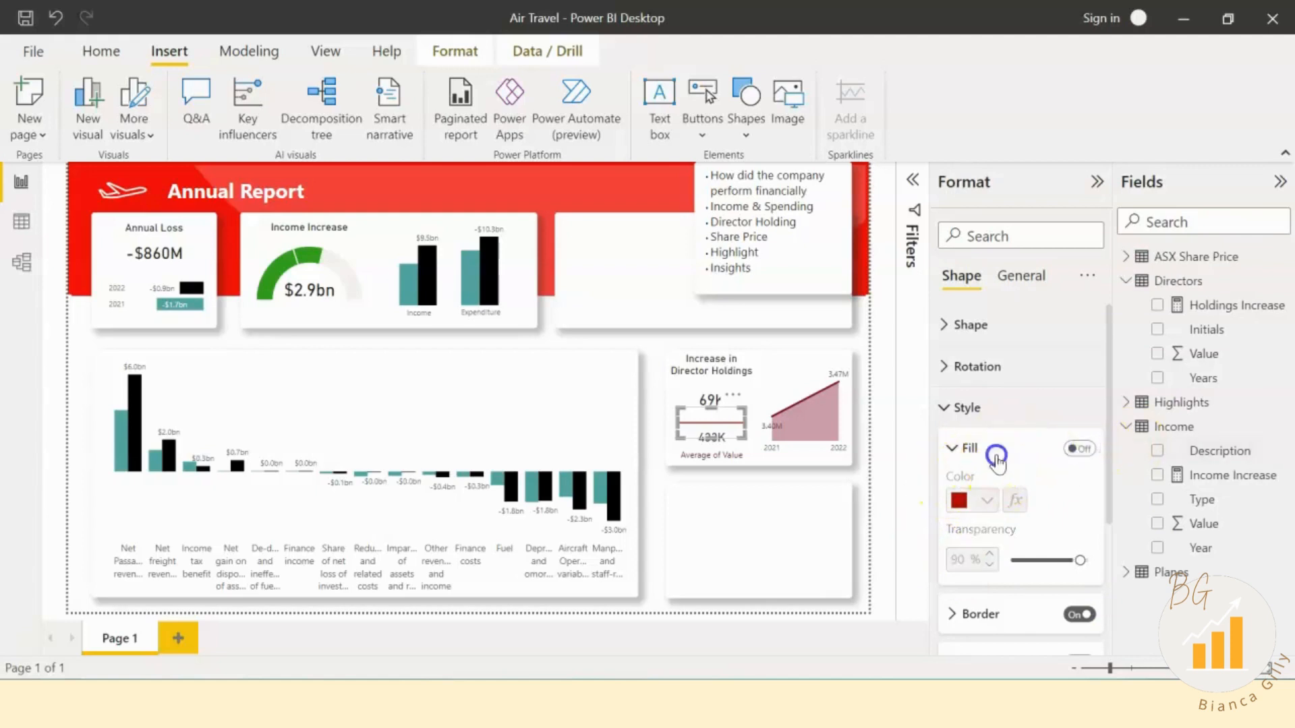
click(983, 489)
scroll(953, 607, down, 3)
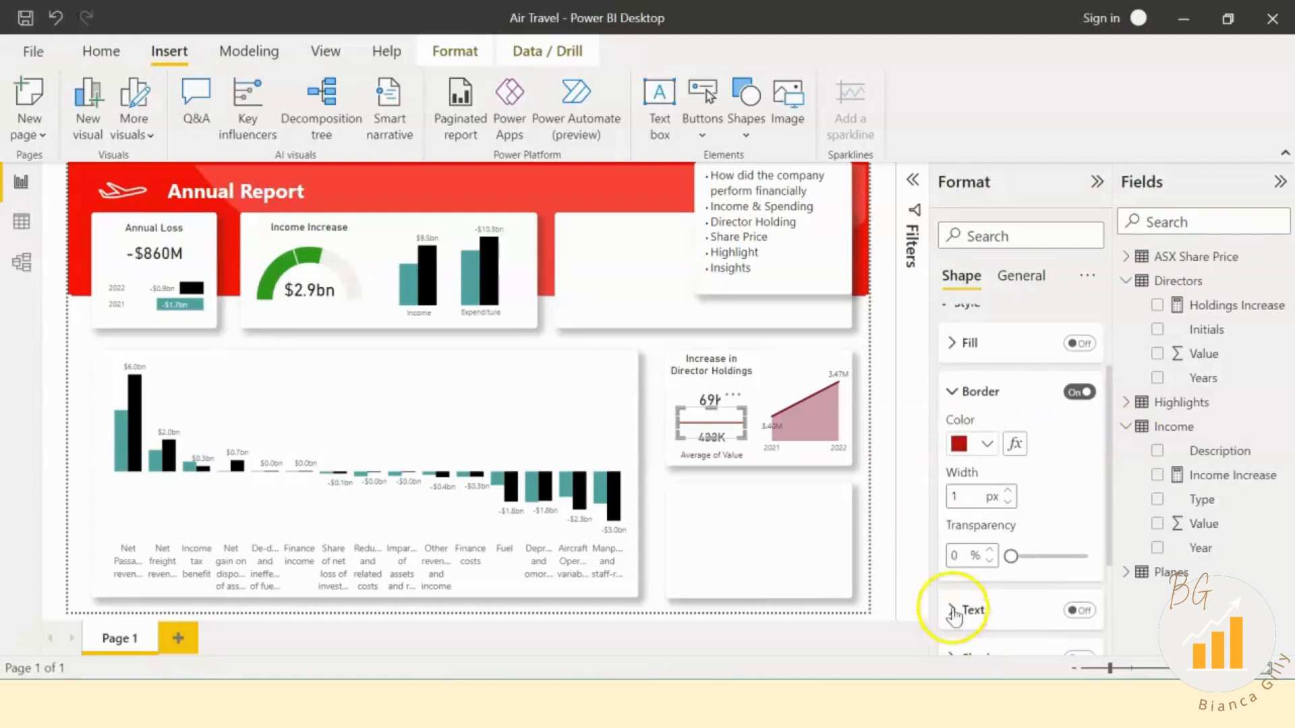
click(957, 555)
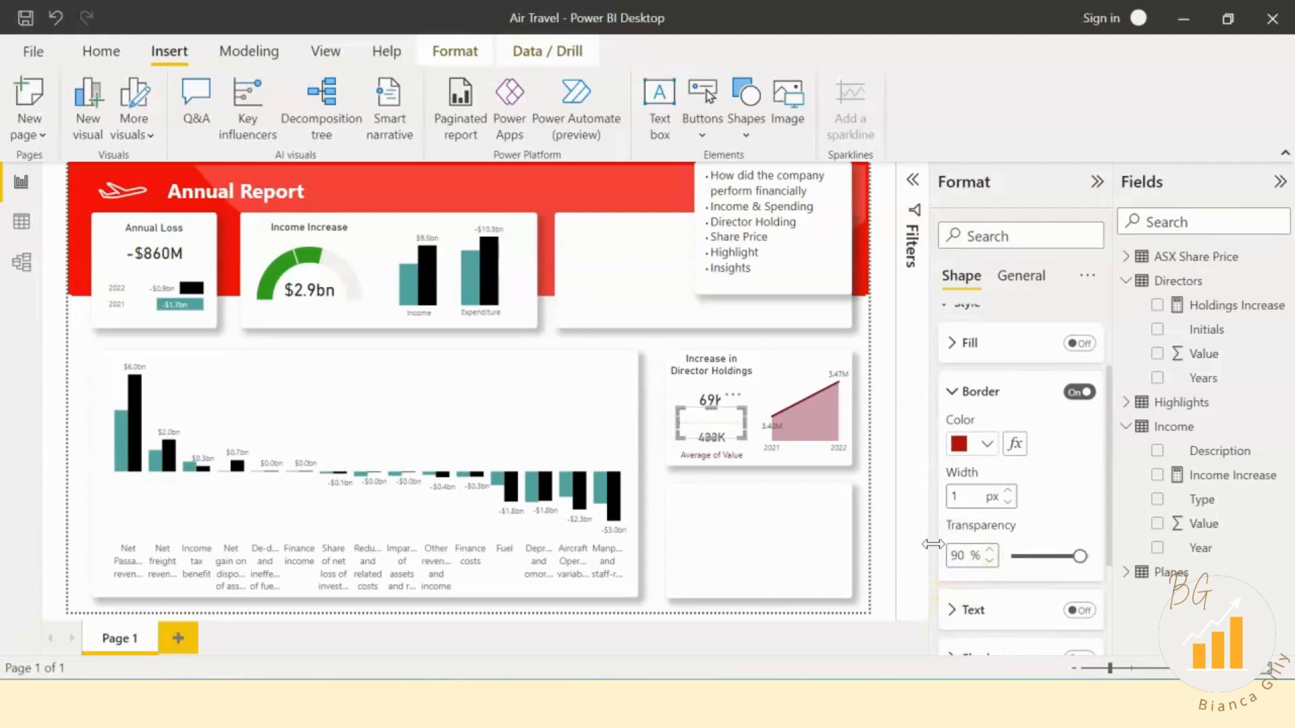
click(872, 495)
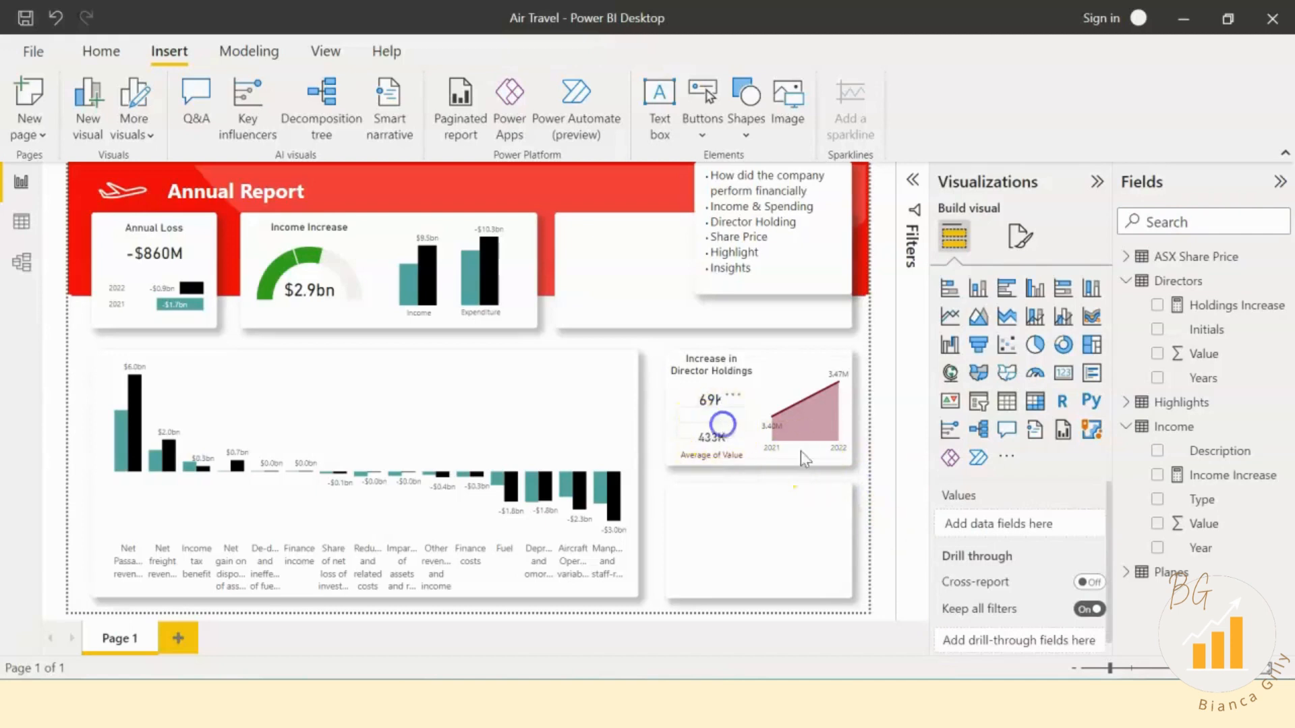
Step: Set the divider line's border transparency to 30%
click(715, 425)
click(1015, 409)
scroll(971, 519, down, 2)
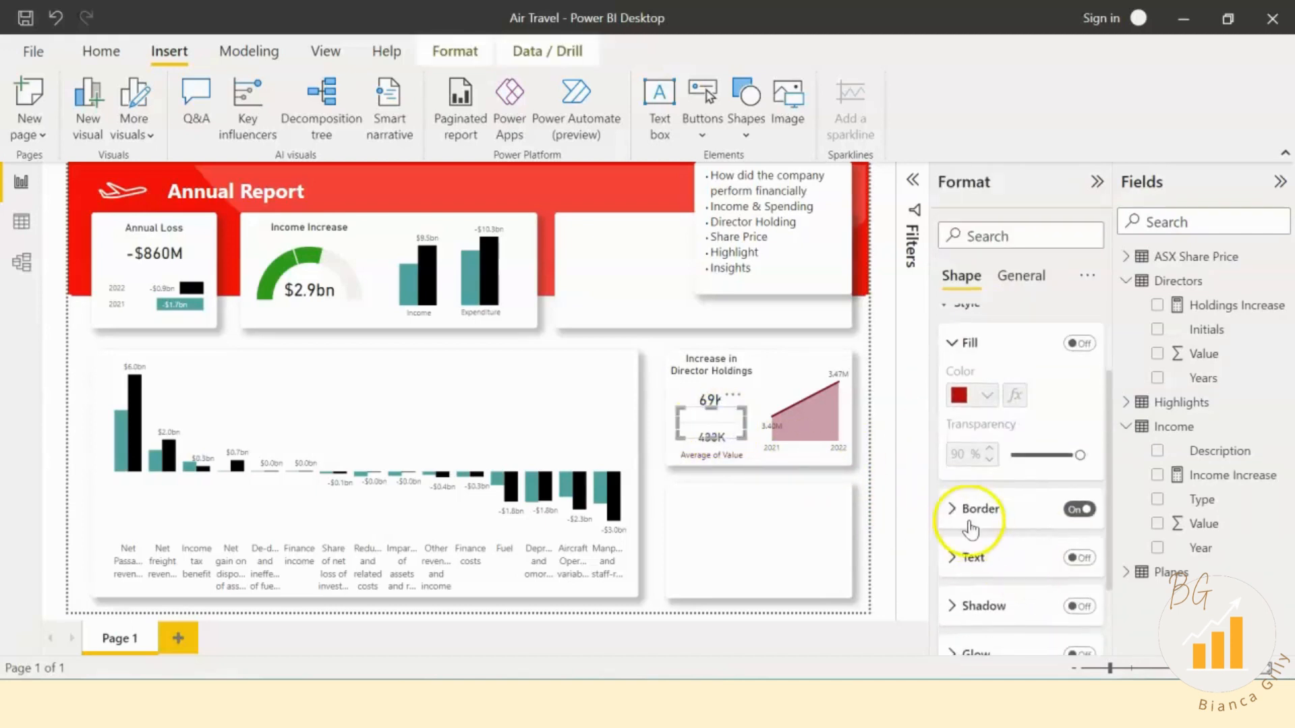
click(968, 517)
scroll(978, 597, down, 3)
click(951, 510)
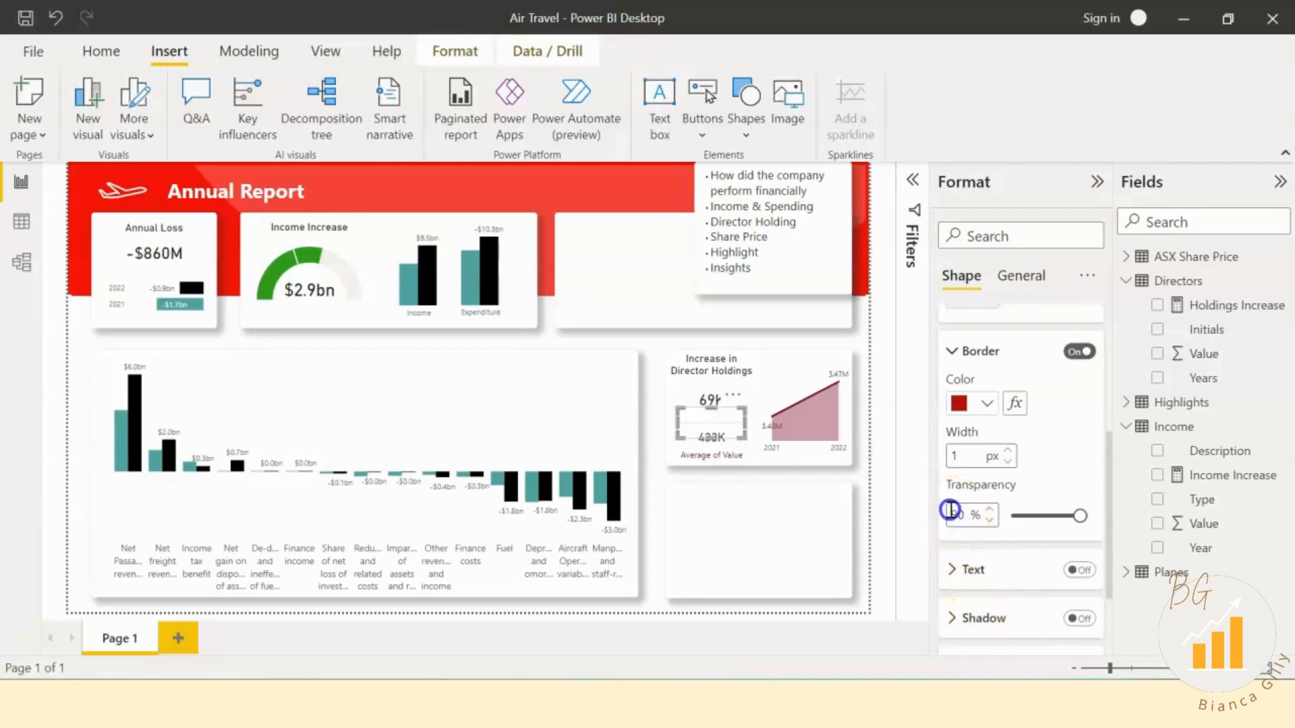
text(30)
Step: Tighten the increase card's height and move the average value card up slightly so both sit evenly around the divider line
click(714, 368)
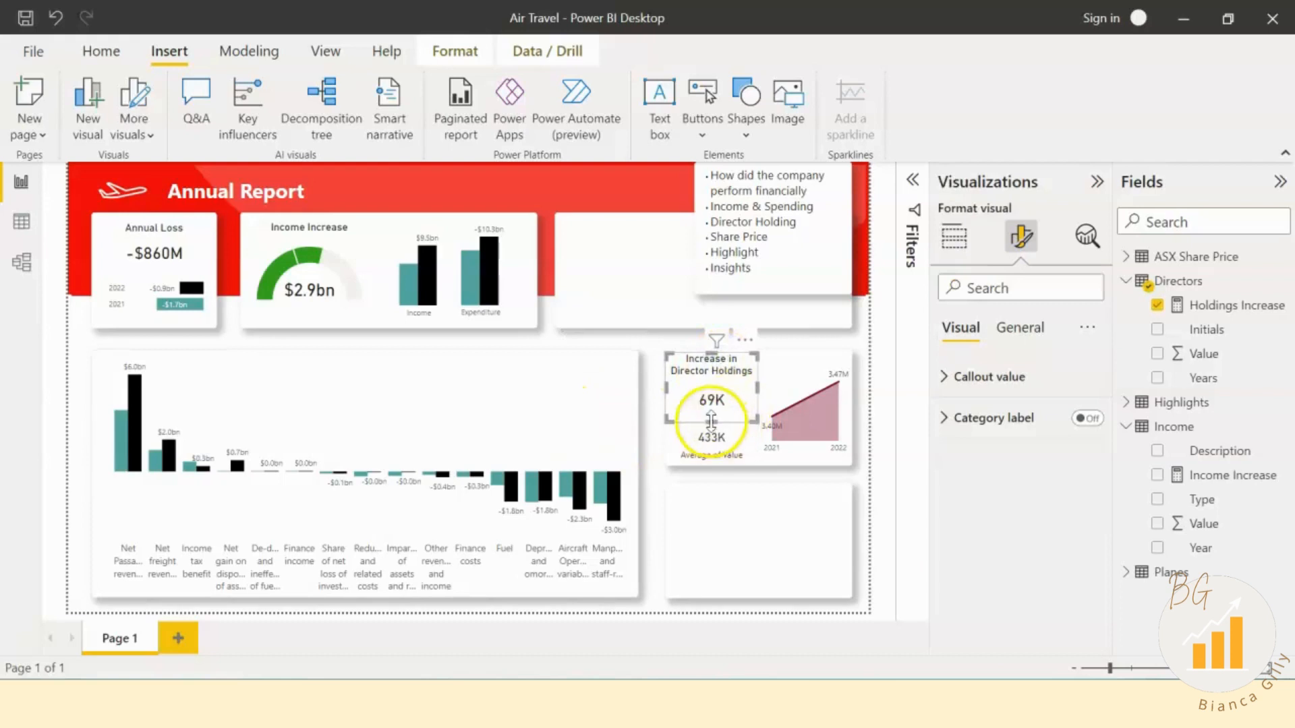
mouse_move(710, 421)
mouse_down()
mouse_move(719, 517)
mouse_move(693, 412)
mouse_up()
drag(719, 501, 716, 433)
click(656, 434)
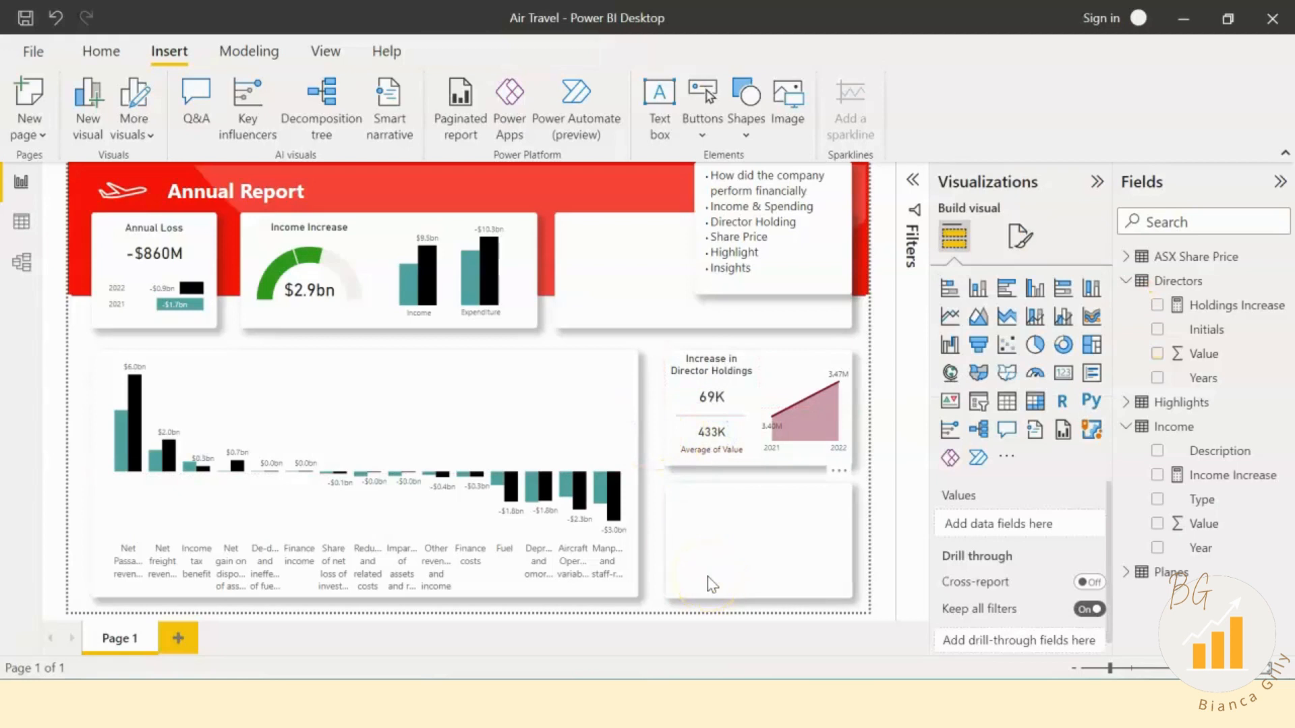
click(714, 370)
drag(713, 409, 712, 399)
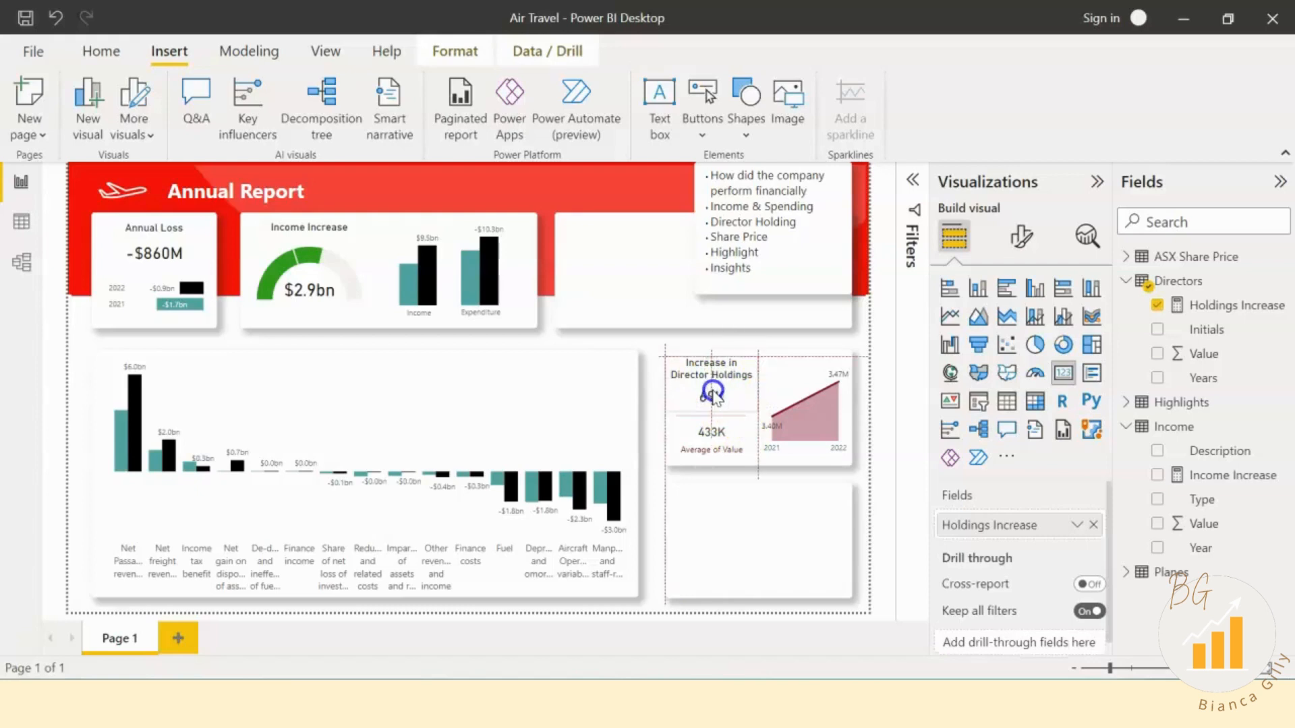
click(663, 428)
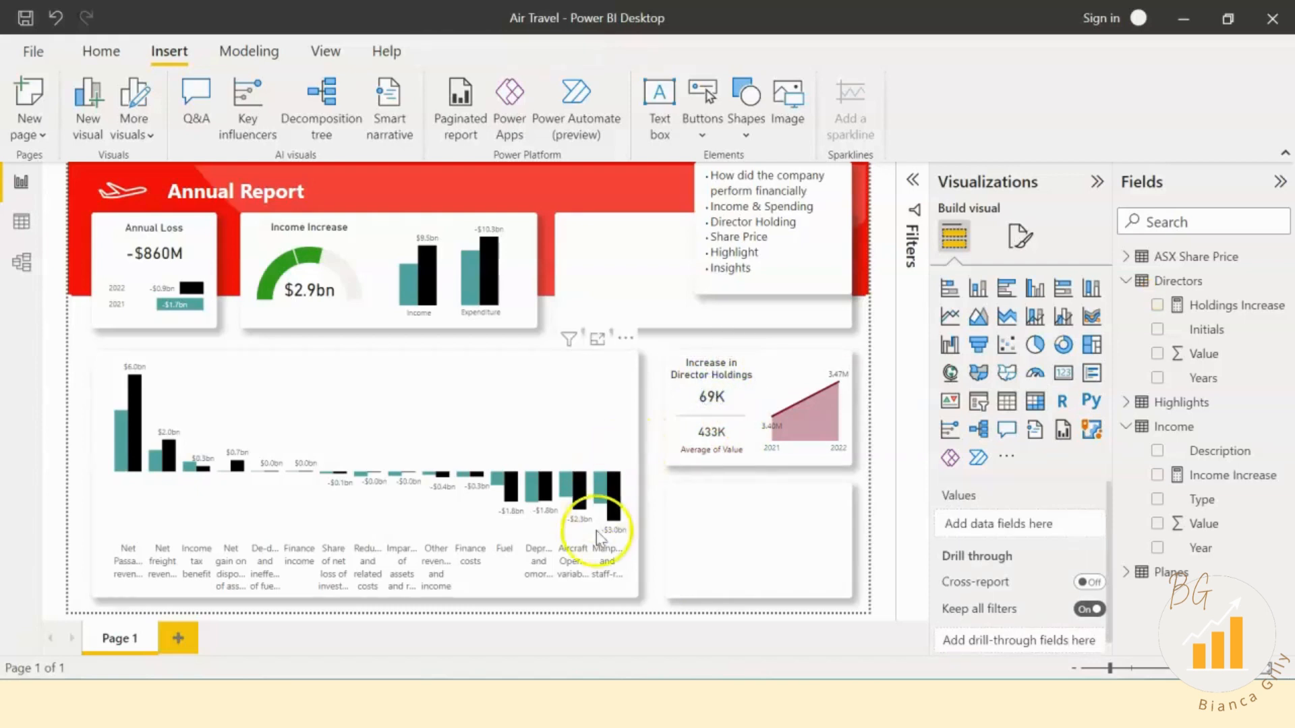
Step: Review the Director Holding and Share Price items in the topic list and collapse the Directors table's fields
triple_click(769, 221)
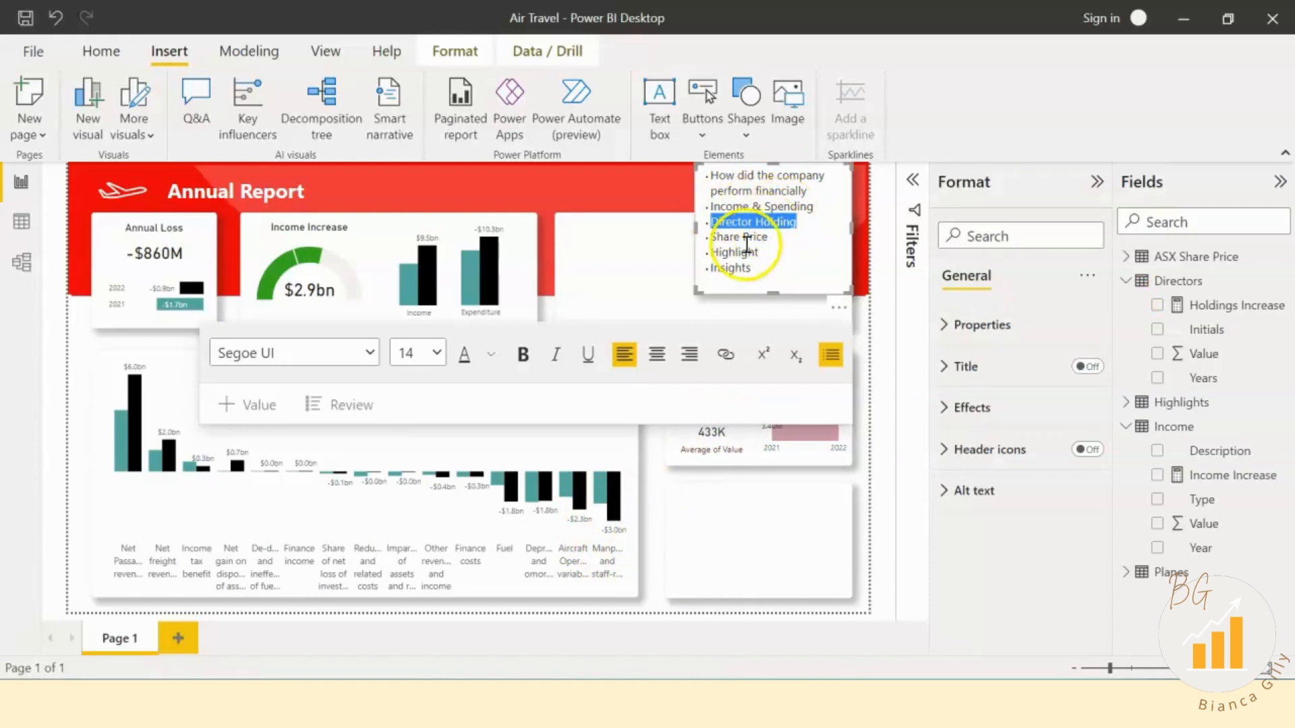
click(748, 236)
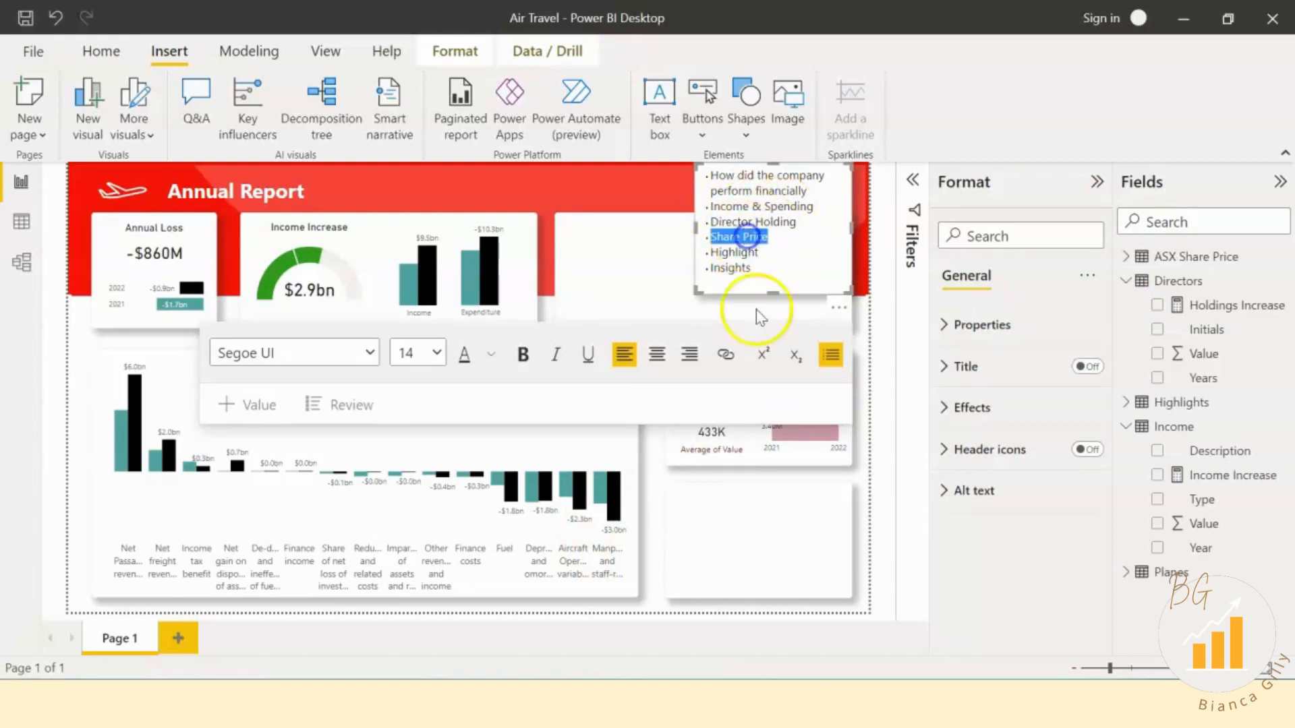
click(660, 470)
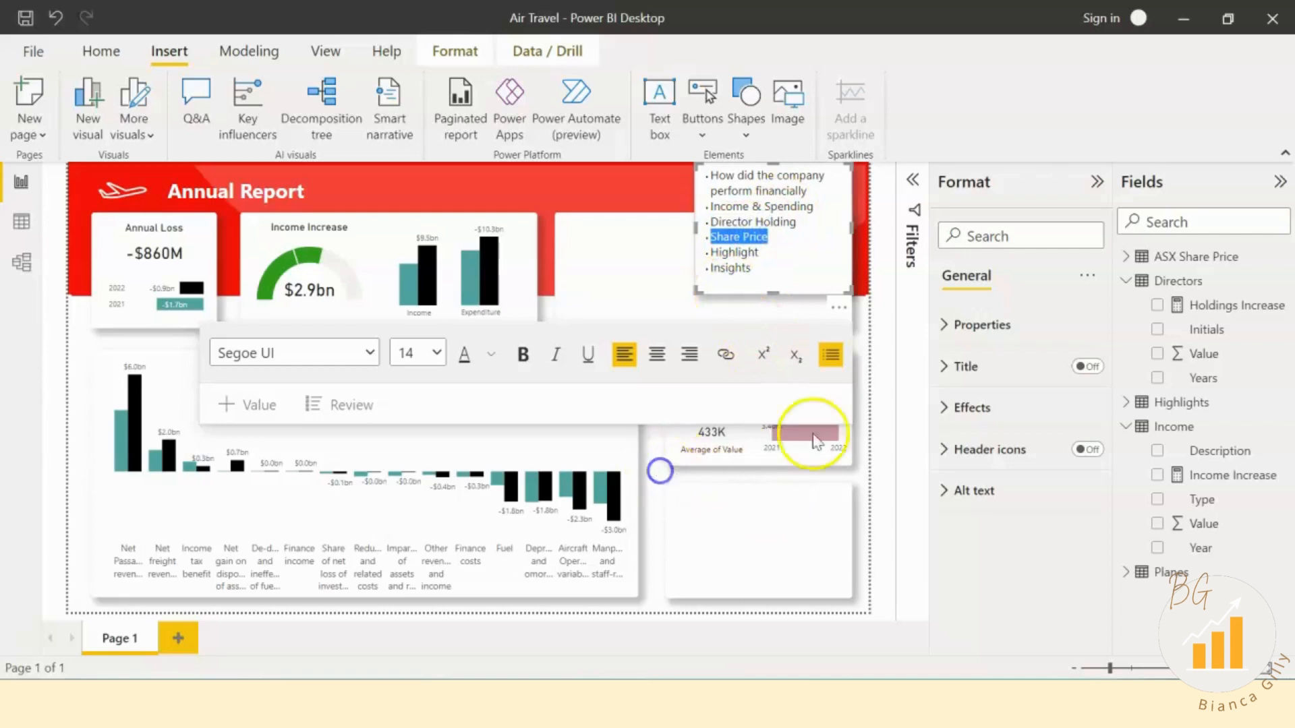
click(1127, 281)
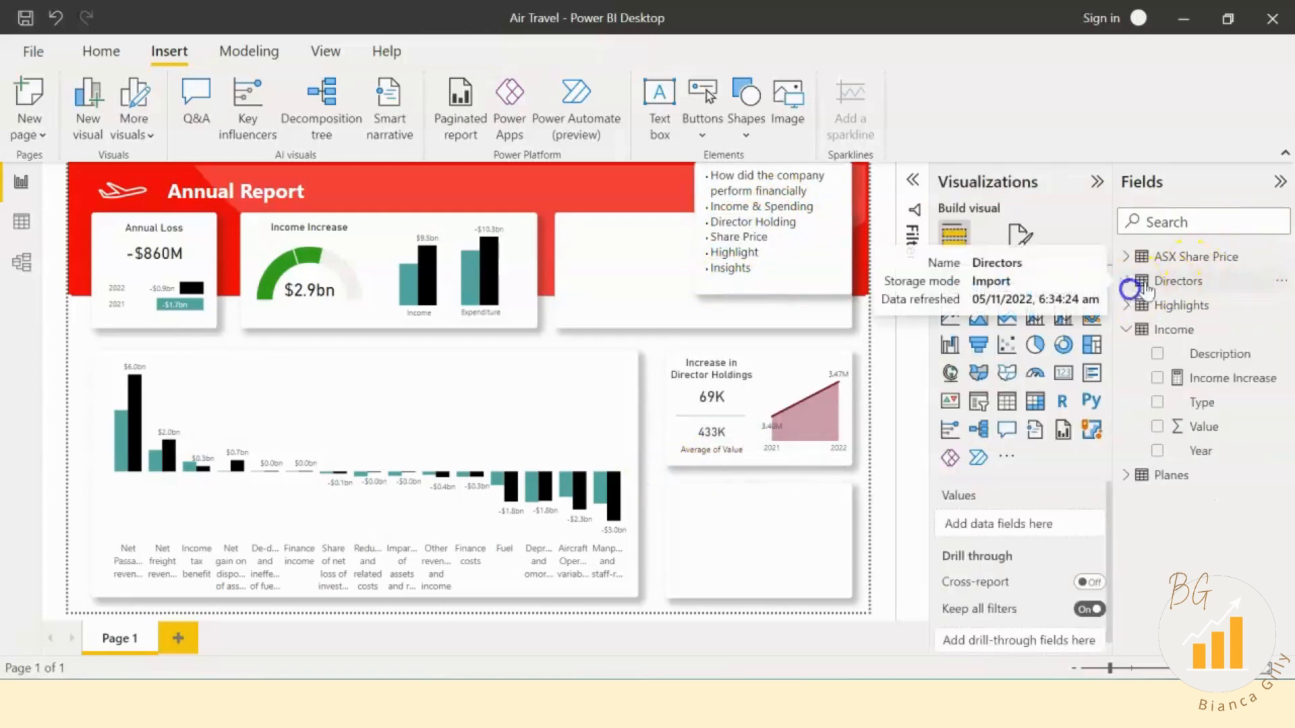
Step: Expand the ASX Share Price table's fields, place a copy of the director holdings area chart in the empty card below and widen it to fill the card
click(1179, 262)
click(1126, 257)
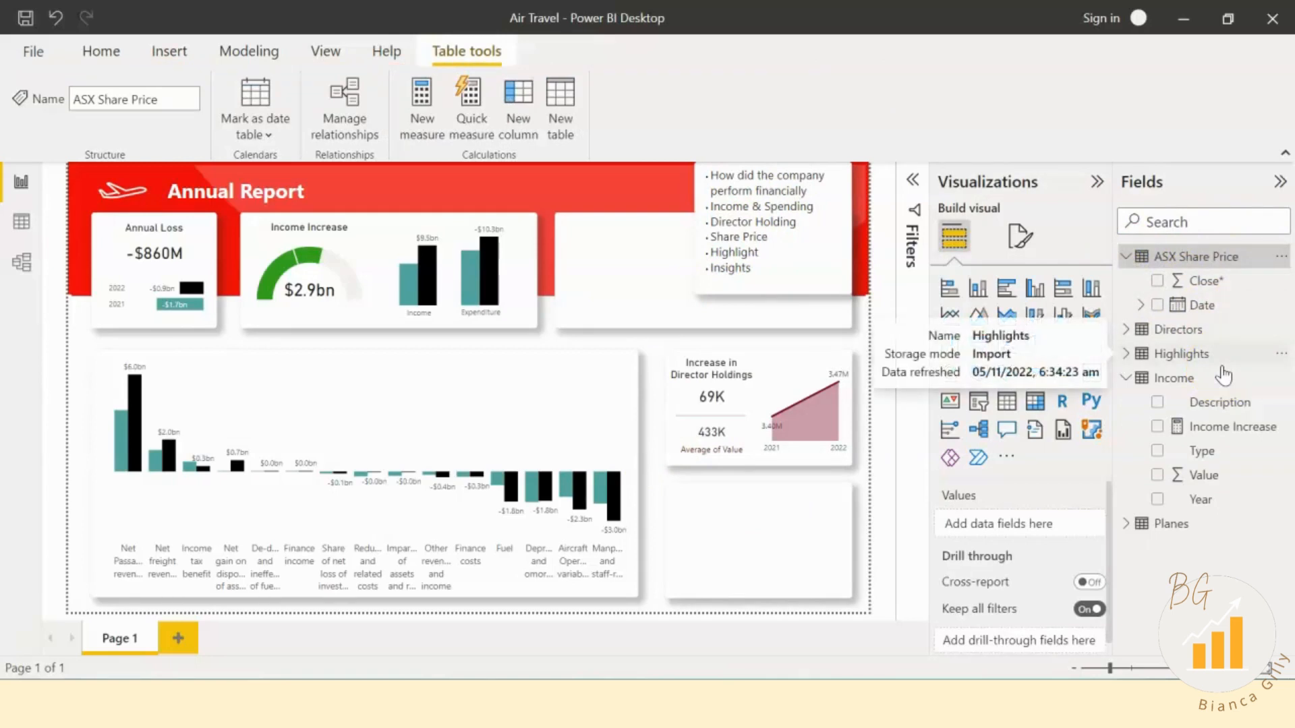
click(102, 51)
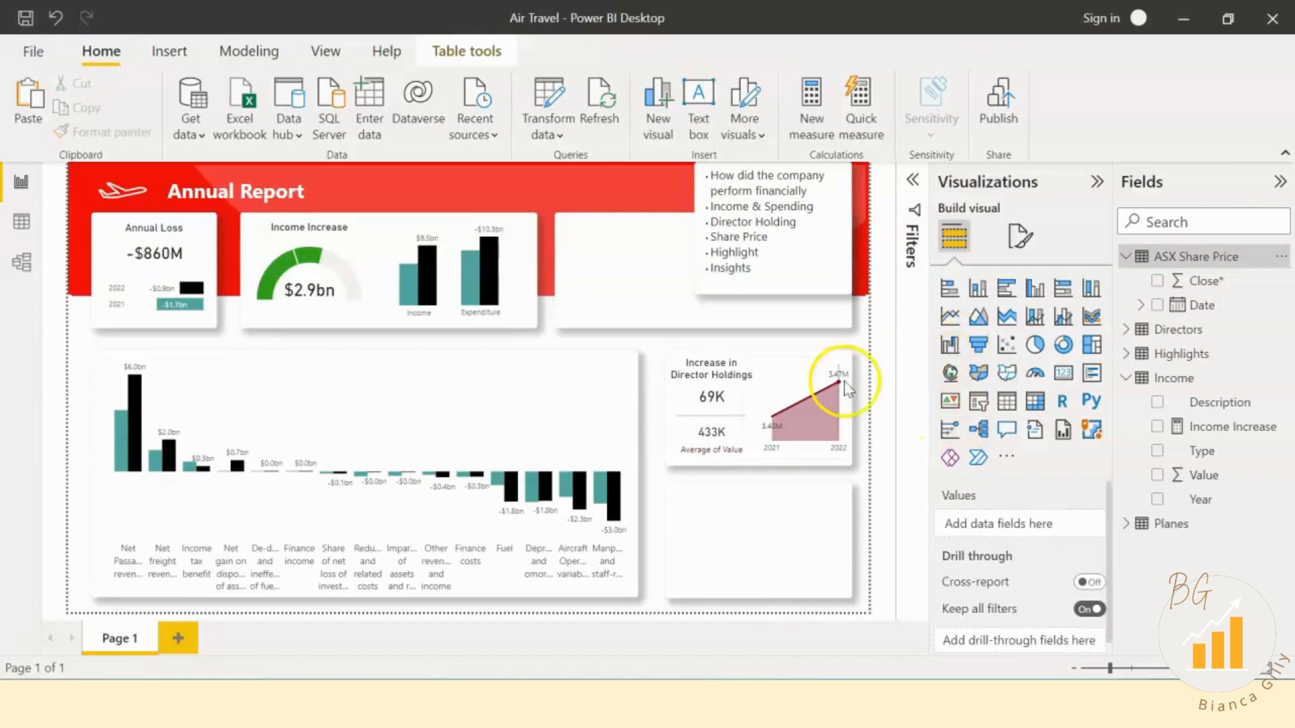
click(795, 369)
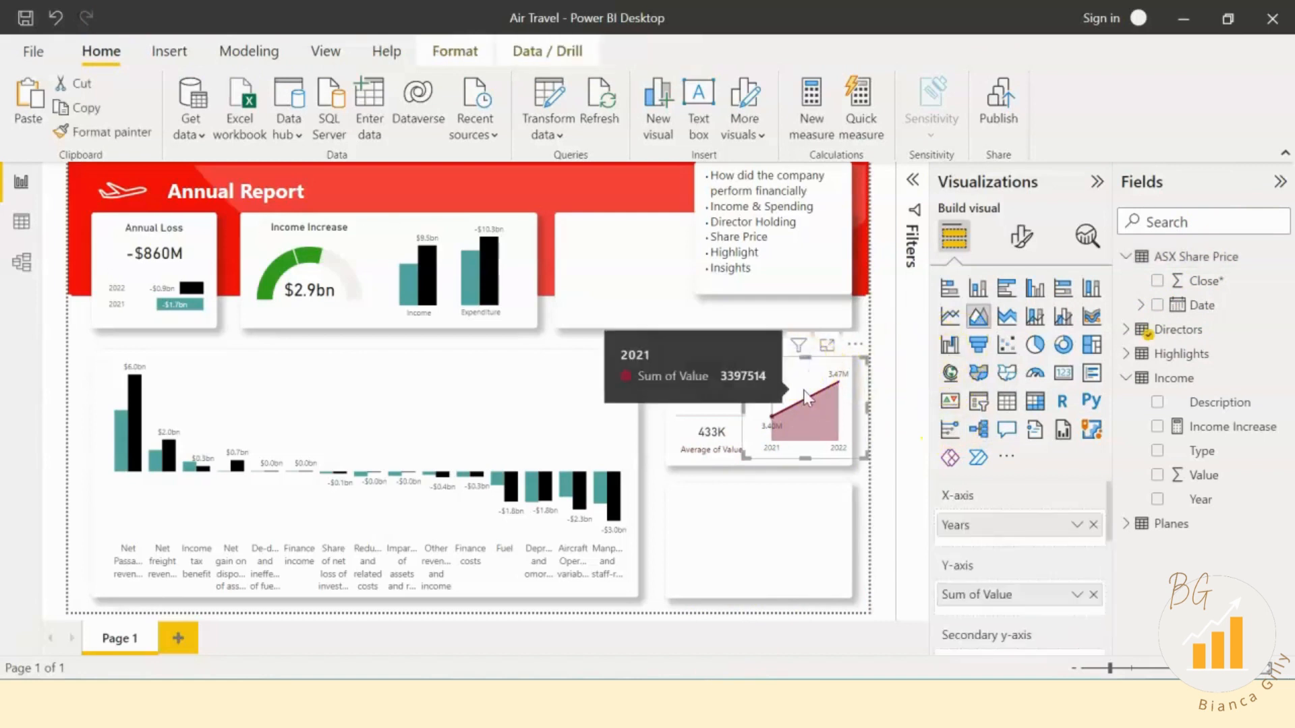
drag(805, 385, 721, 511)
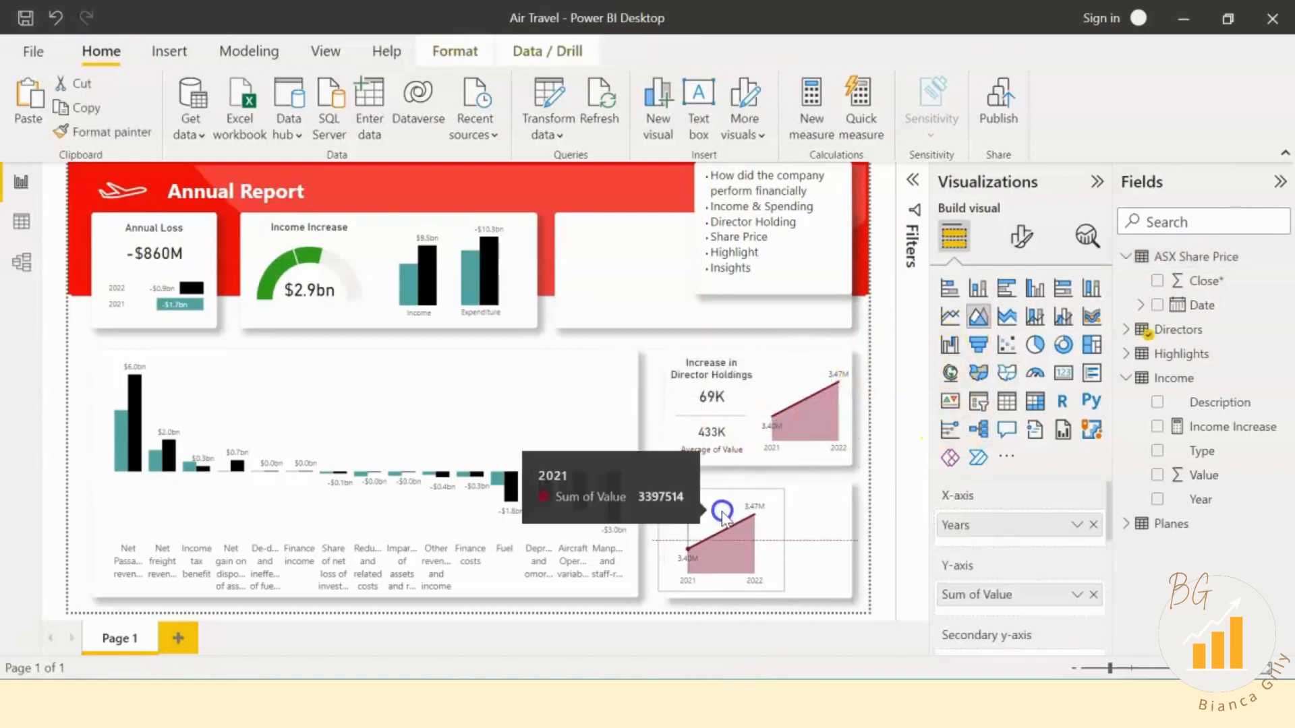
drag(783, 544, 849, 546)
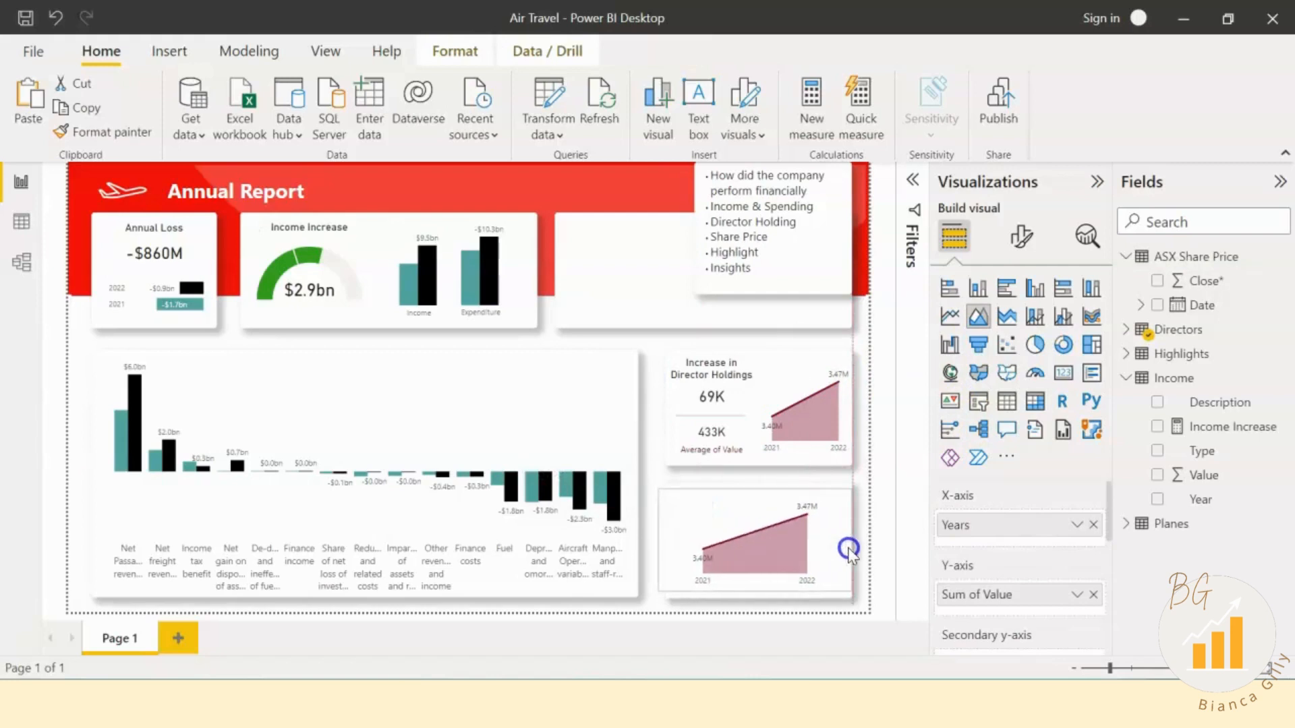
Step: Replace the copied chart's fields with Date and Close* from ASX Share Price, using the plain Date instead of the date hierarchy
click(1093, 584)
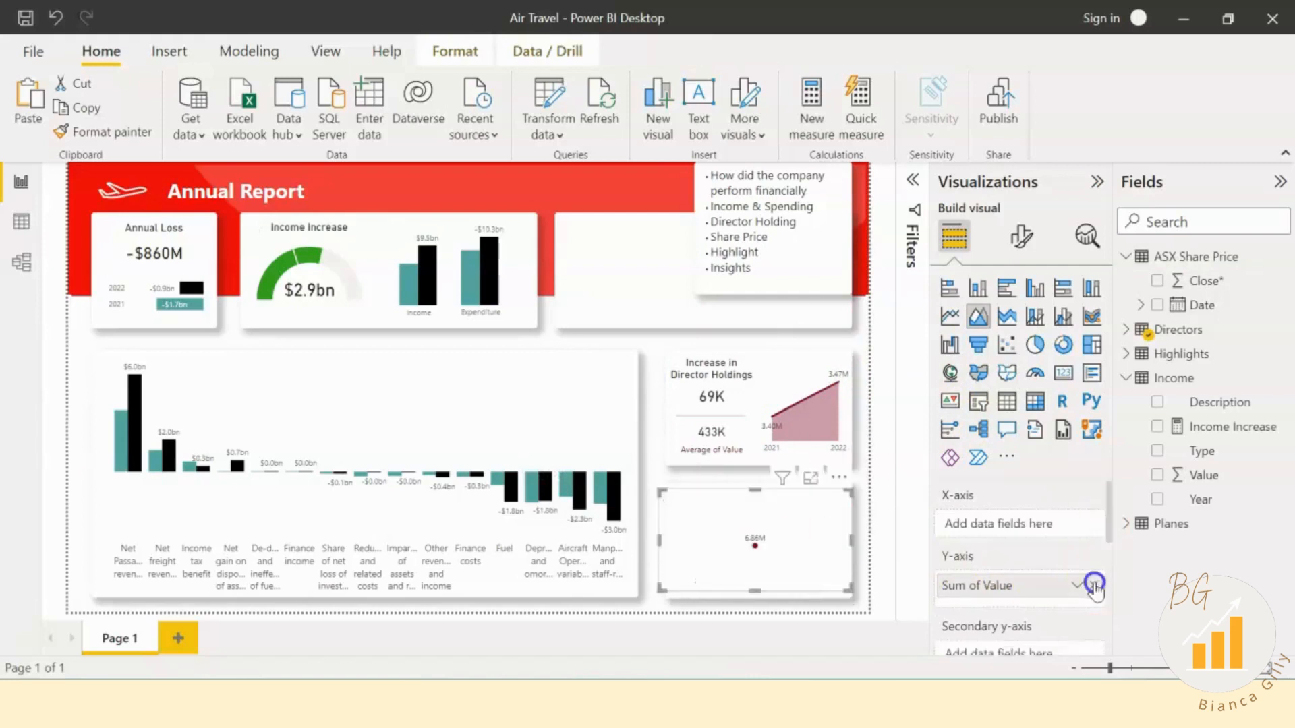
click(1157, 305)
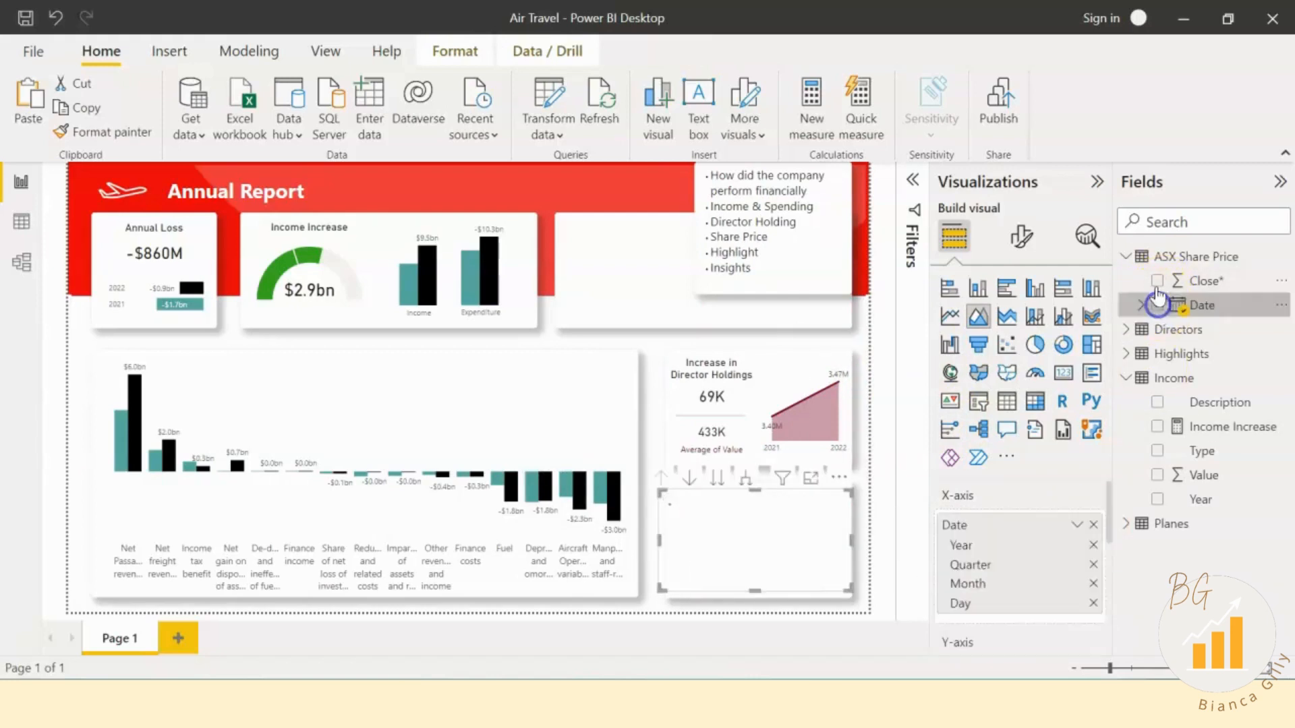
click(1157, 280)
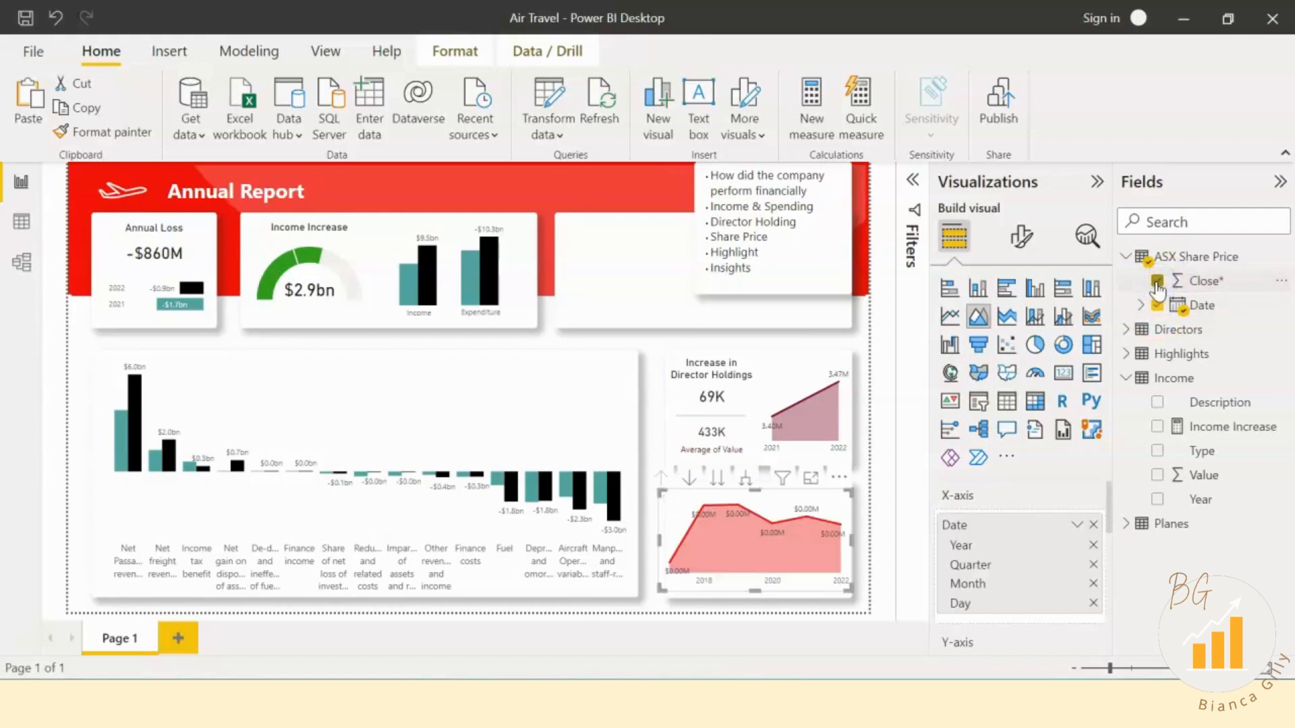
click(912, 180)
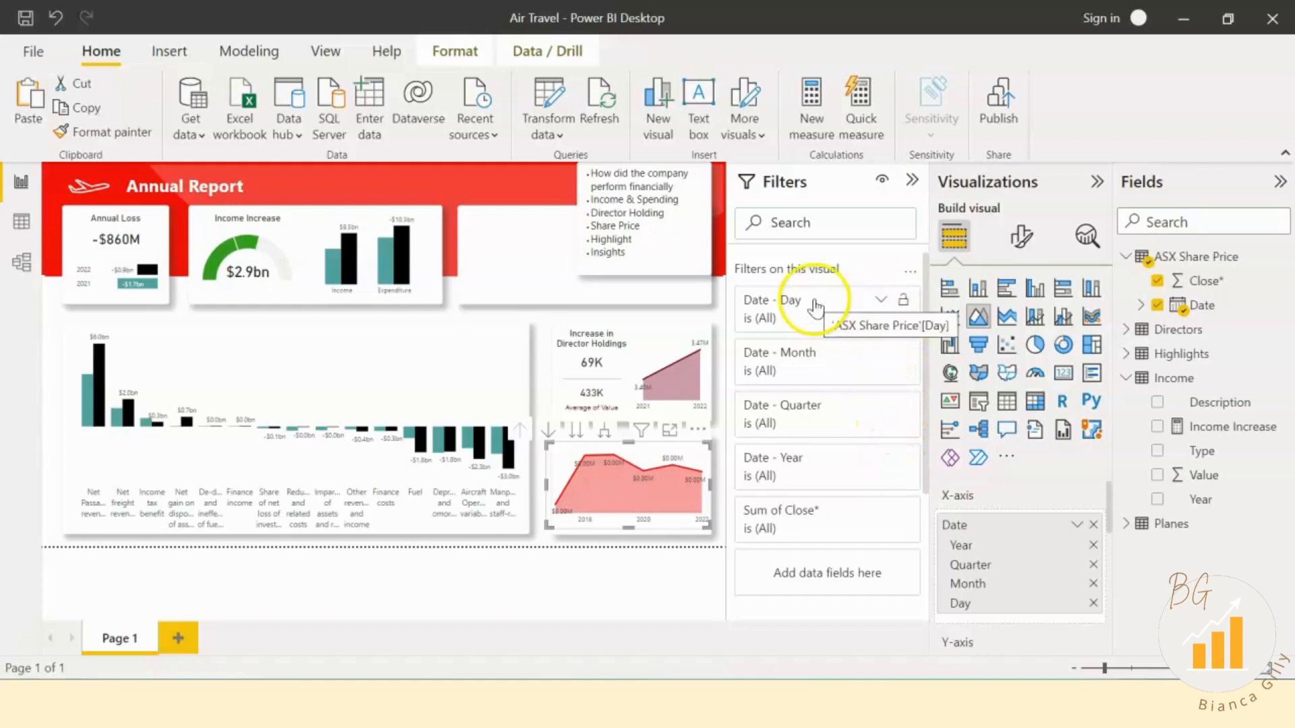
click(1080, 526)
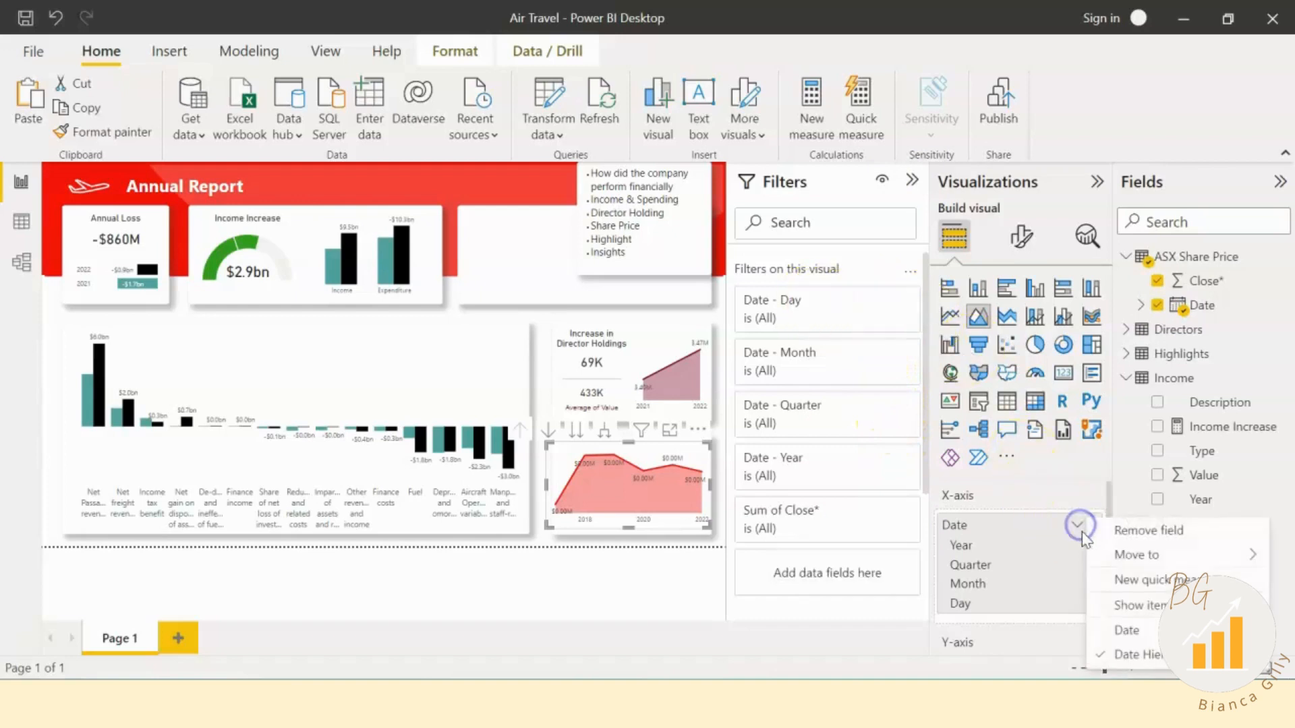
click(1123, 633)
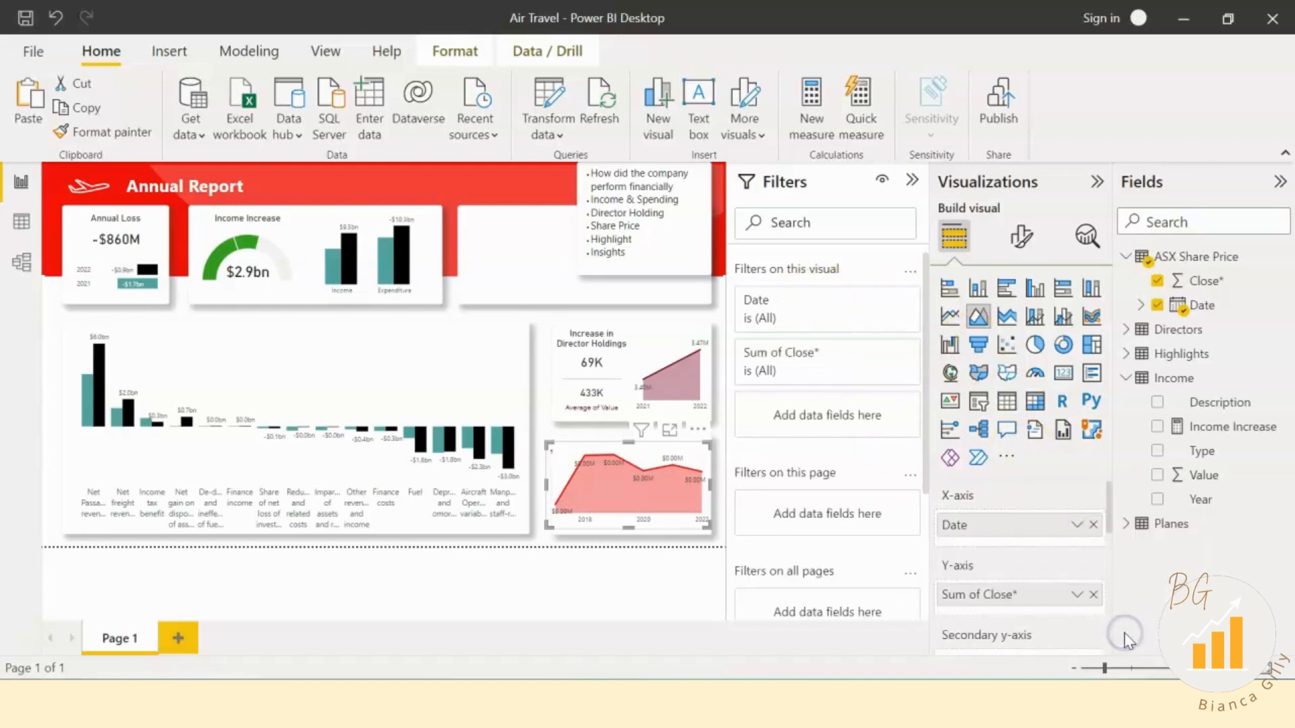
Step: Apply a relative date filter on the share price chart's Date so it shows only the last 2 years
click(829, 322)
click(844, 366)
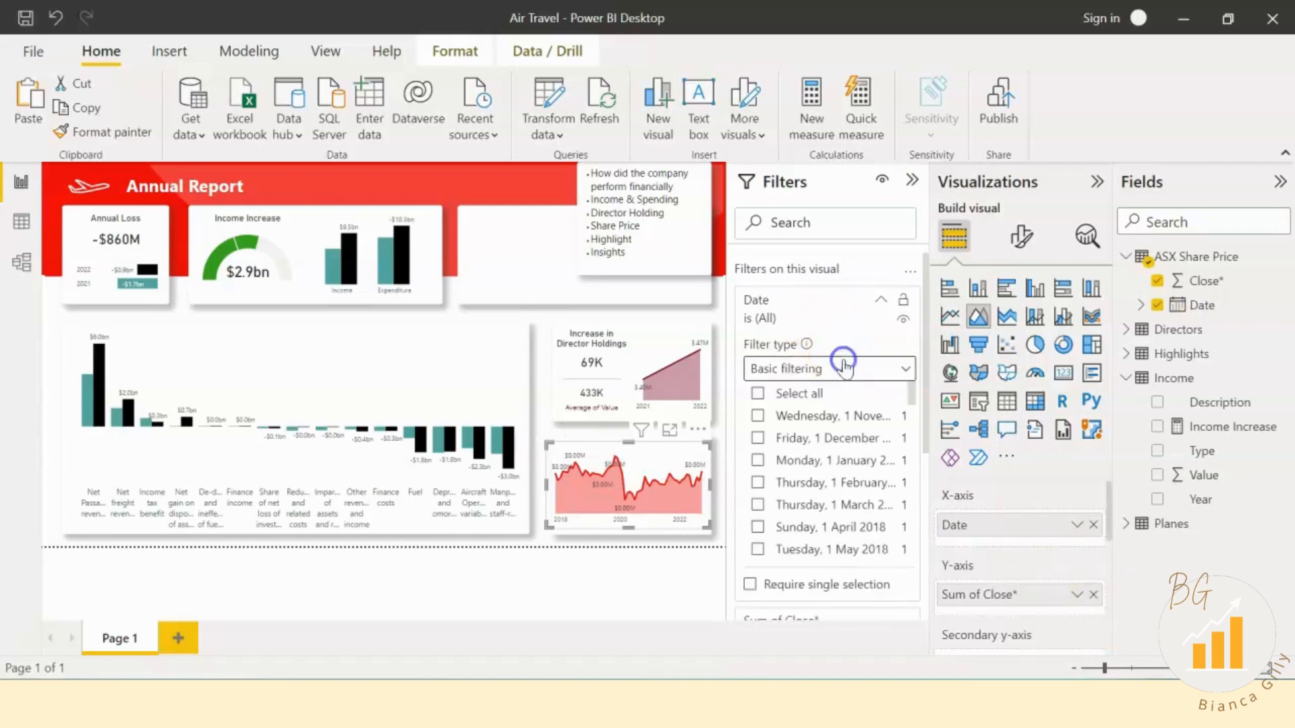
click(864, 366)
click(839, 446)
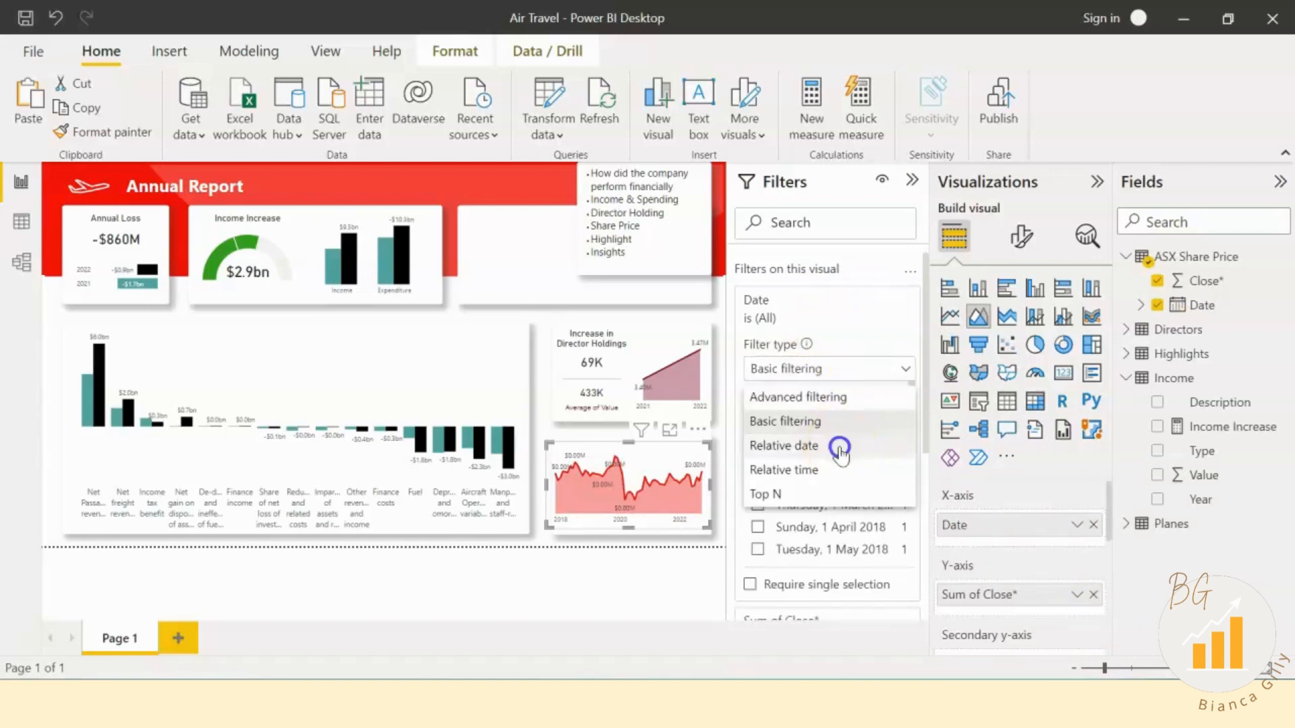
click(827, 456)
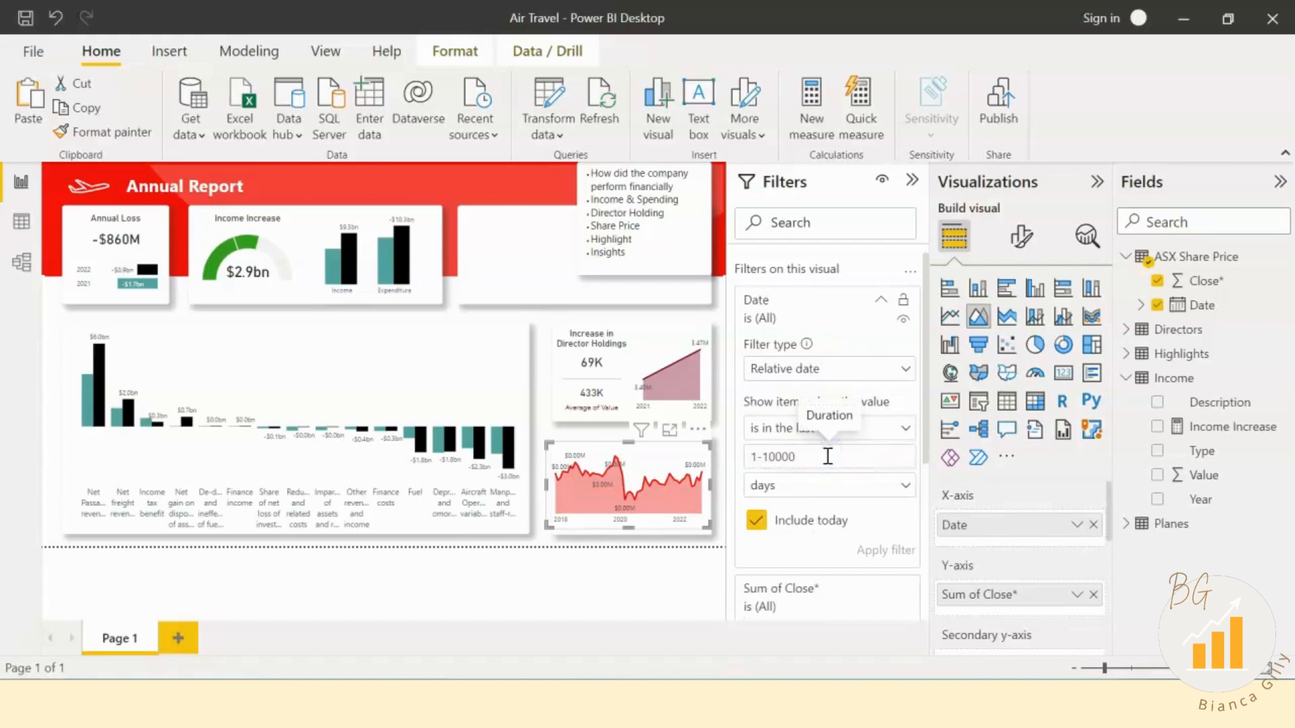
text(2)
click(840, 485)
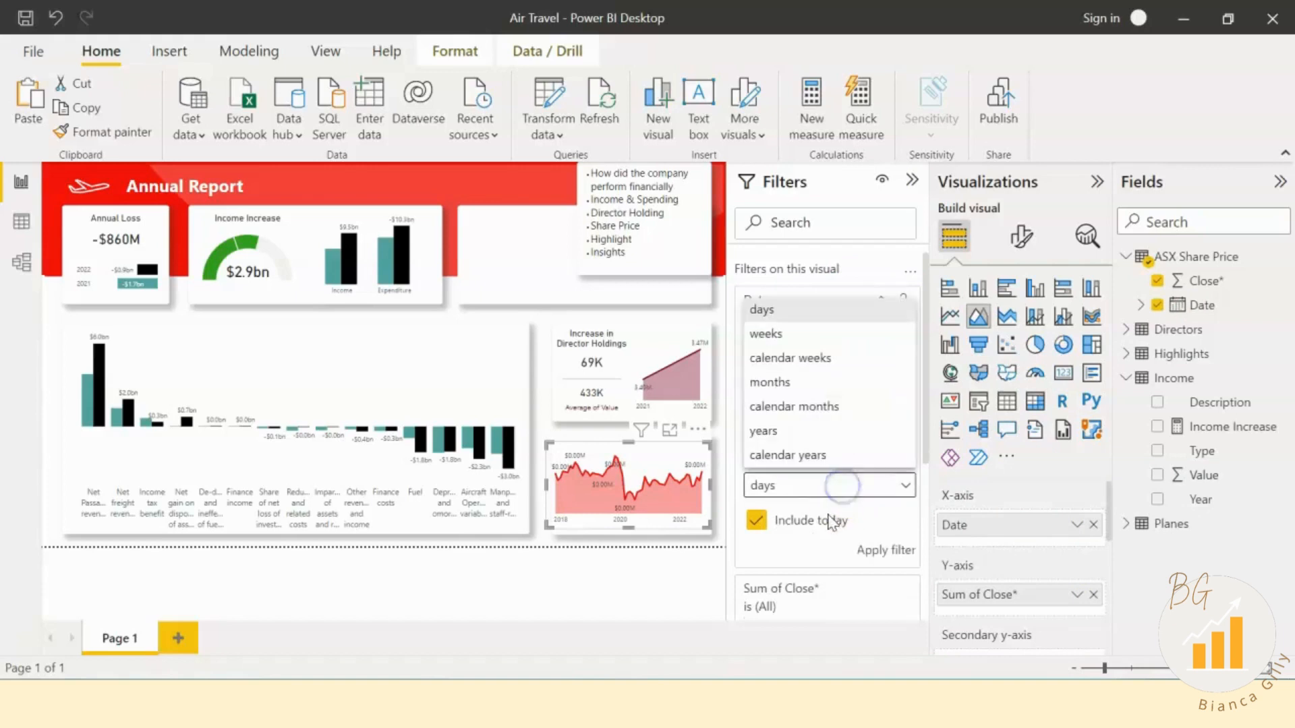
click(838, 437)
click(872, 560)
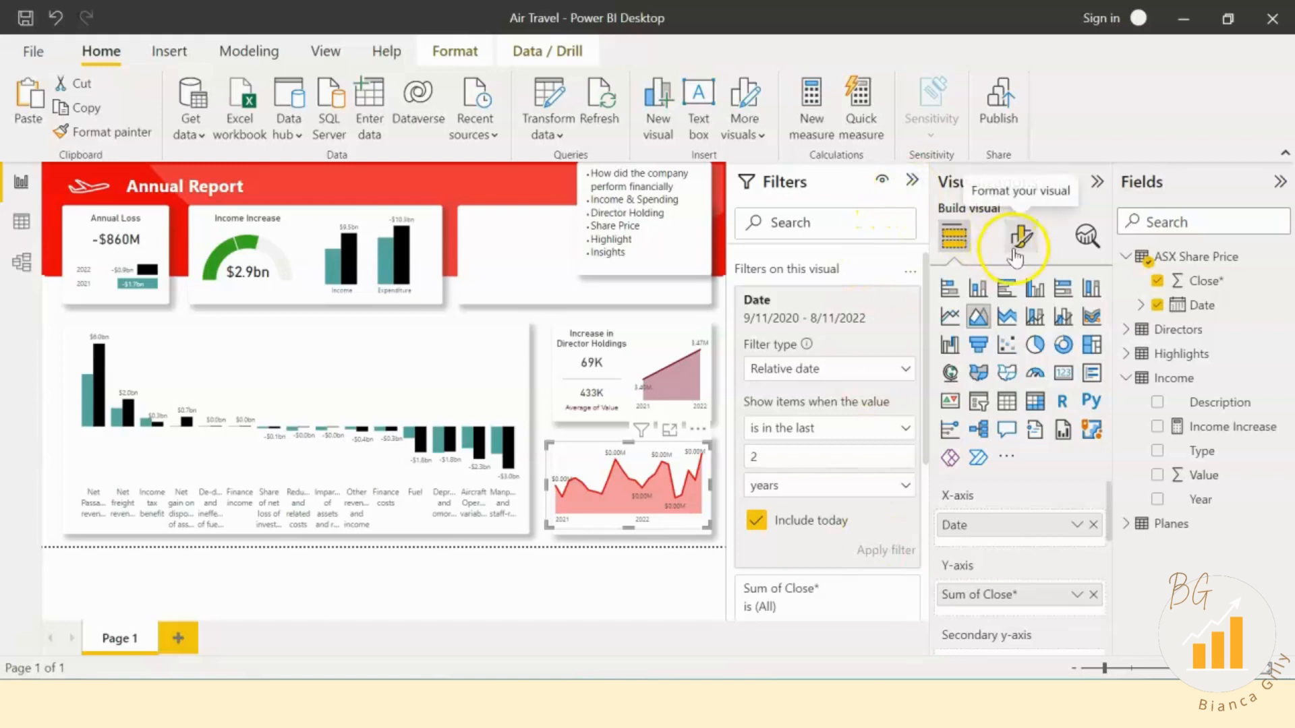
Step: Set the display units of the share price chart's data labels to Auto
click(912, 180)
click(1020, 236)
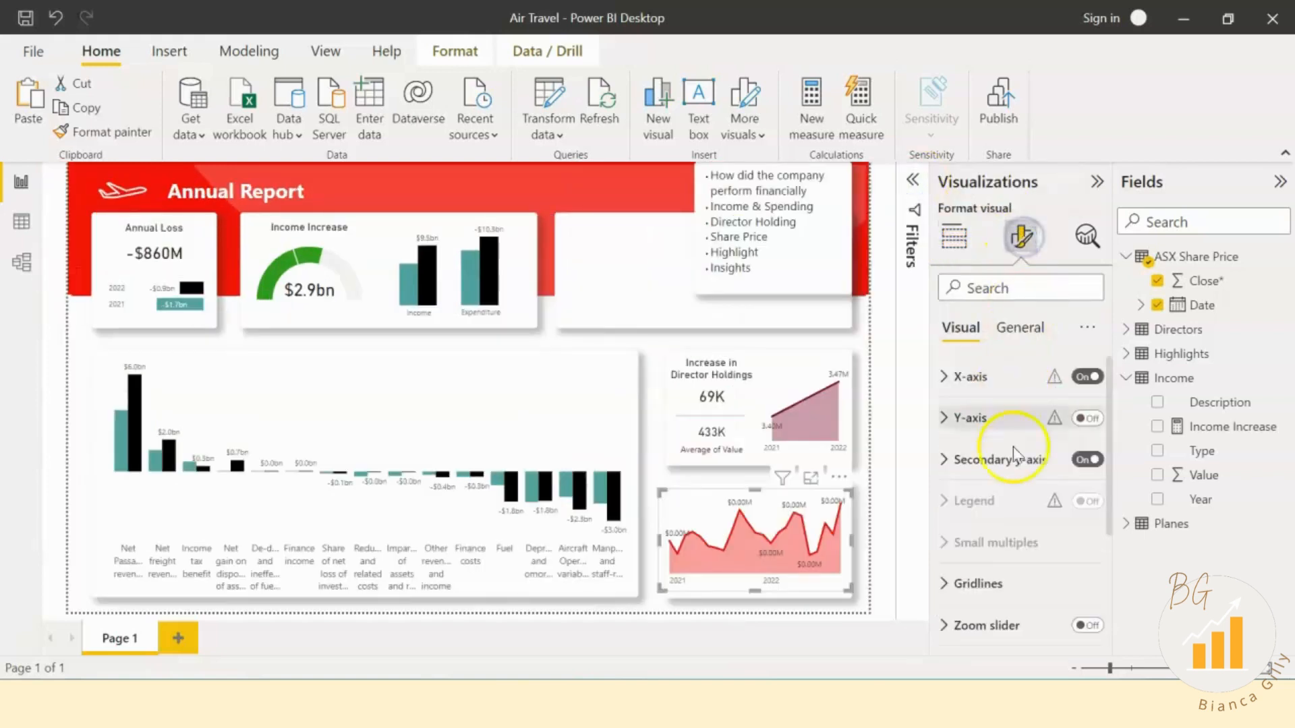
scroll(1012, 454, down, 3)
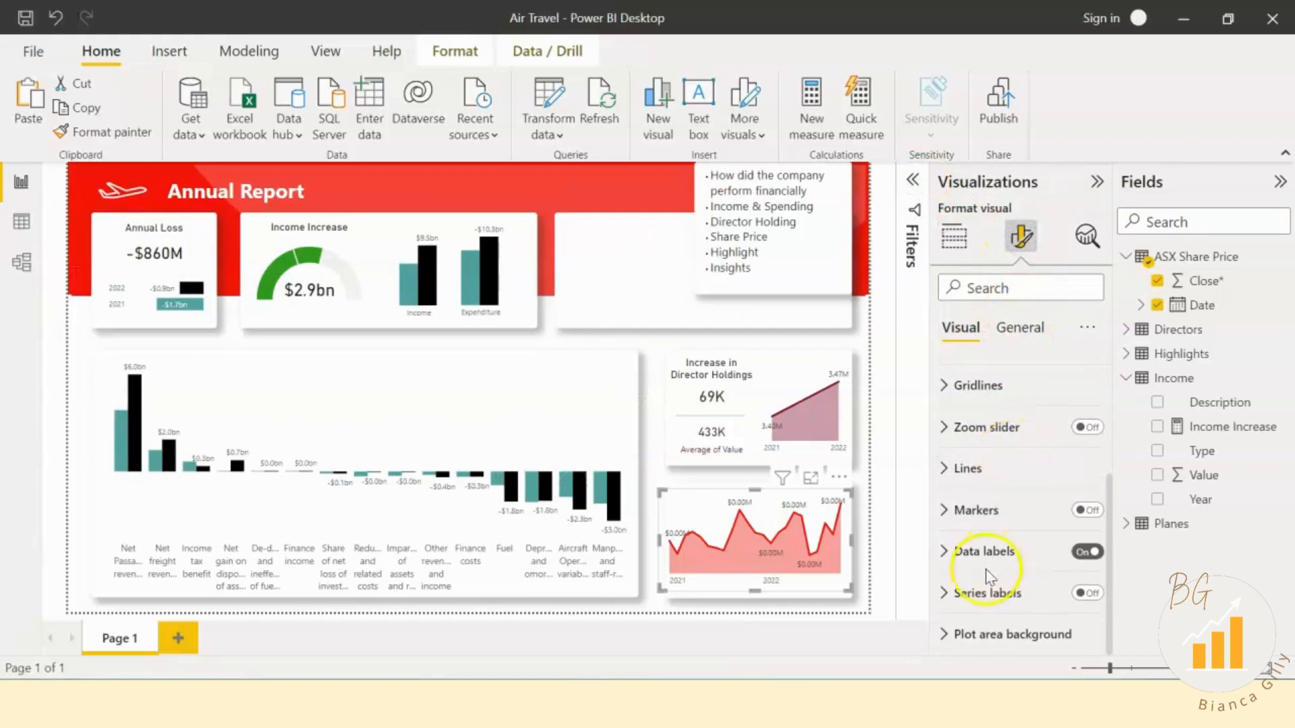
click(984, 552)
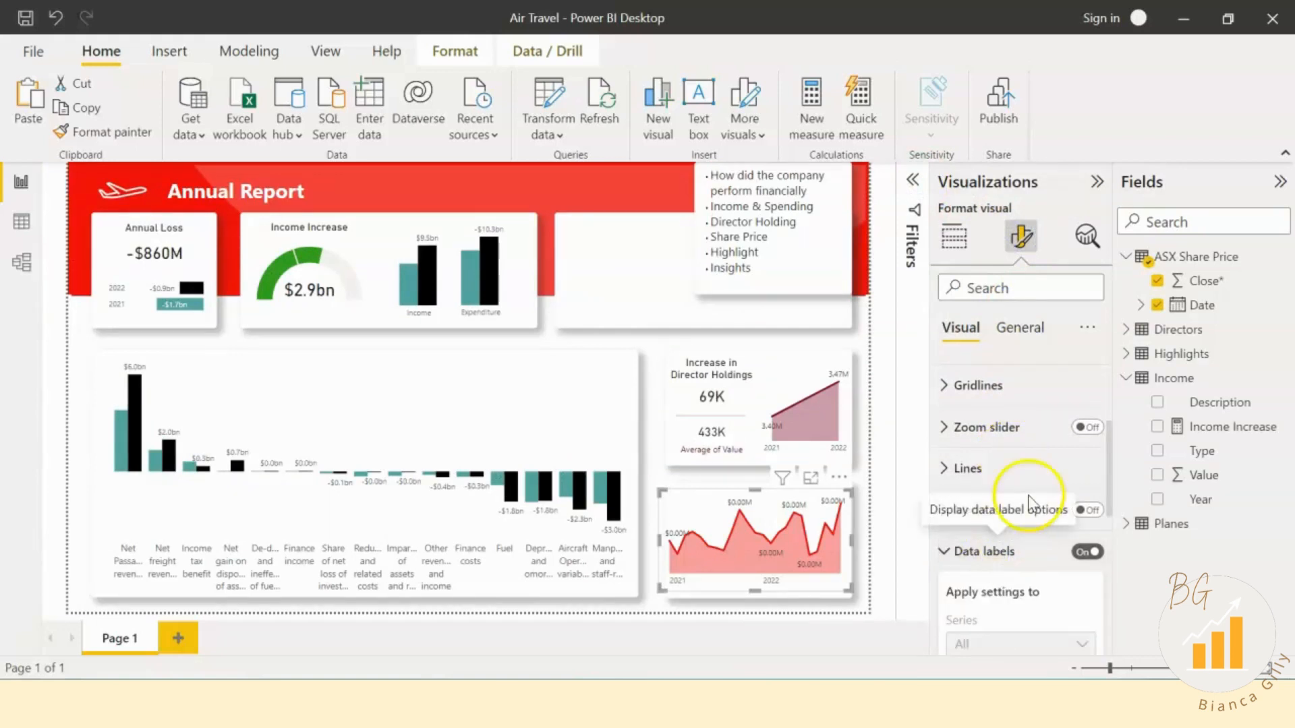
scroll(1021, 582, down, 5)
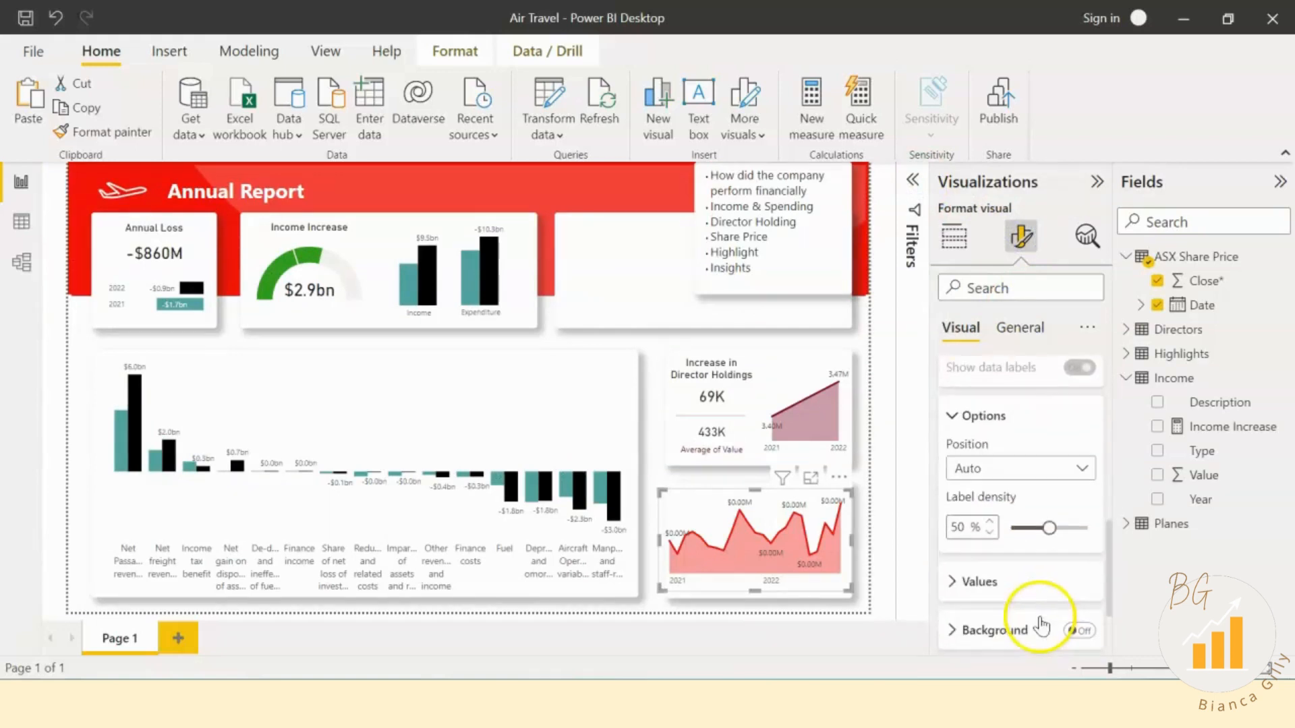
click(1005, 587)
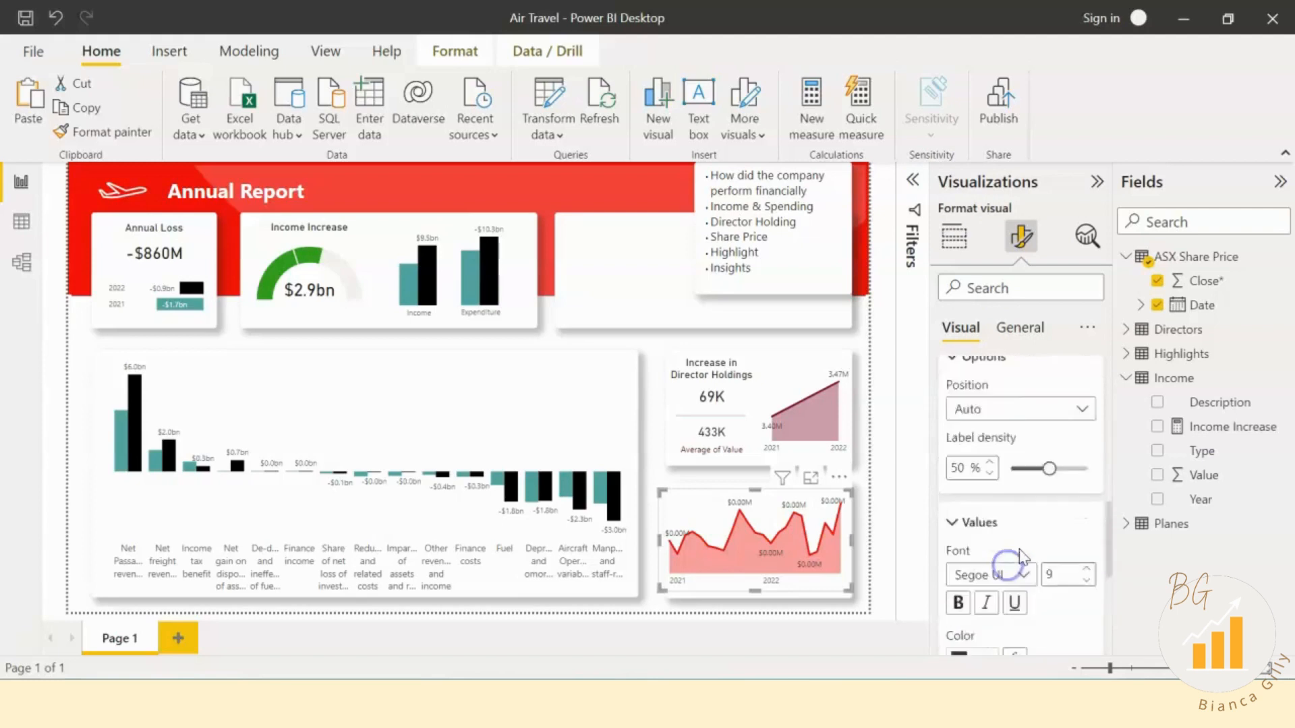
scroll(1022, 558, down, 1)
click(986, 489)
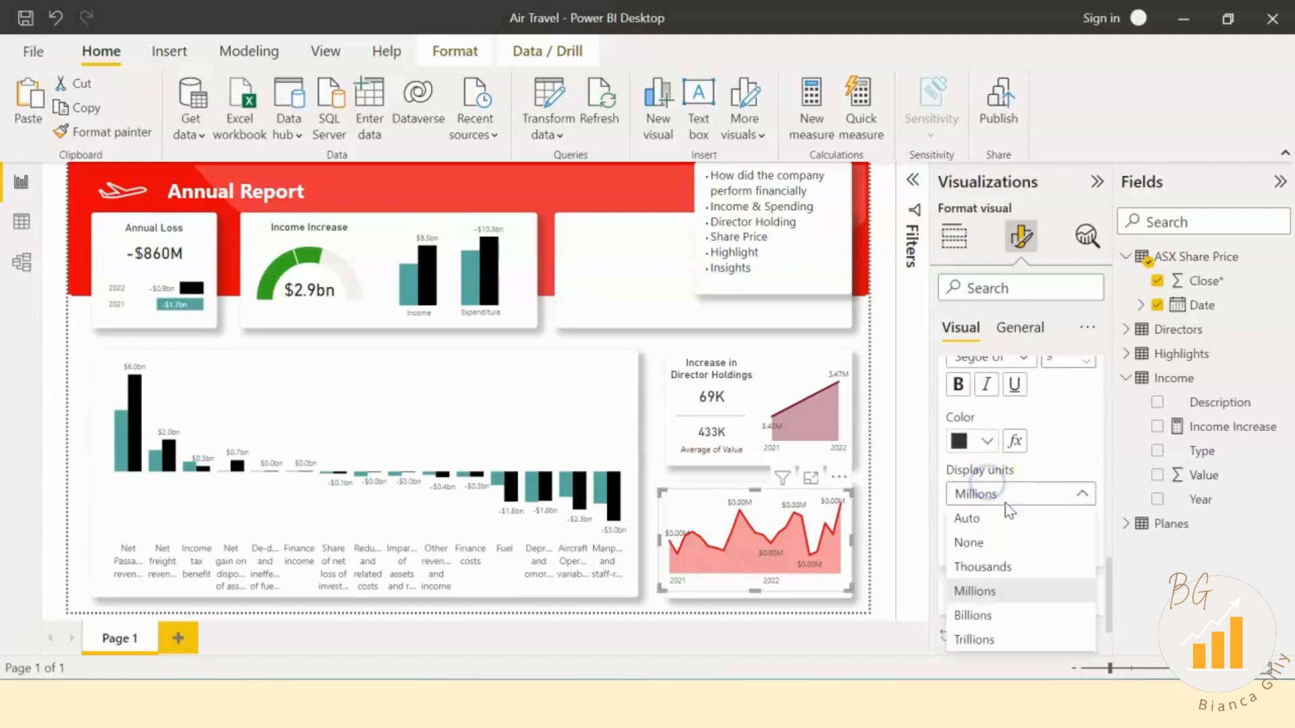
click(1004, 514)
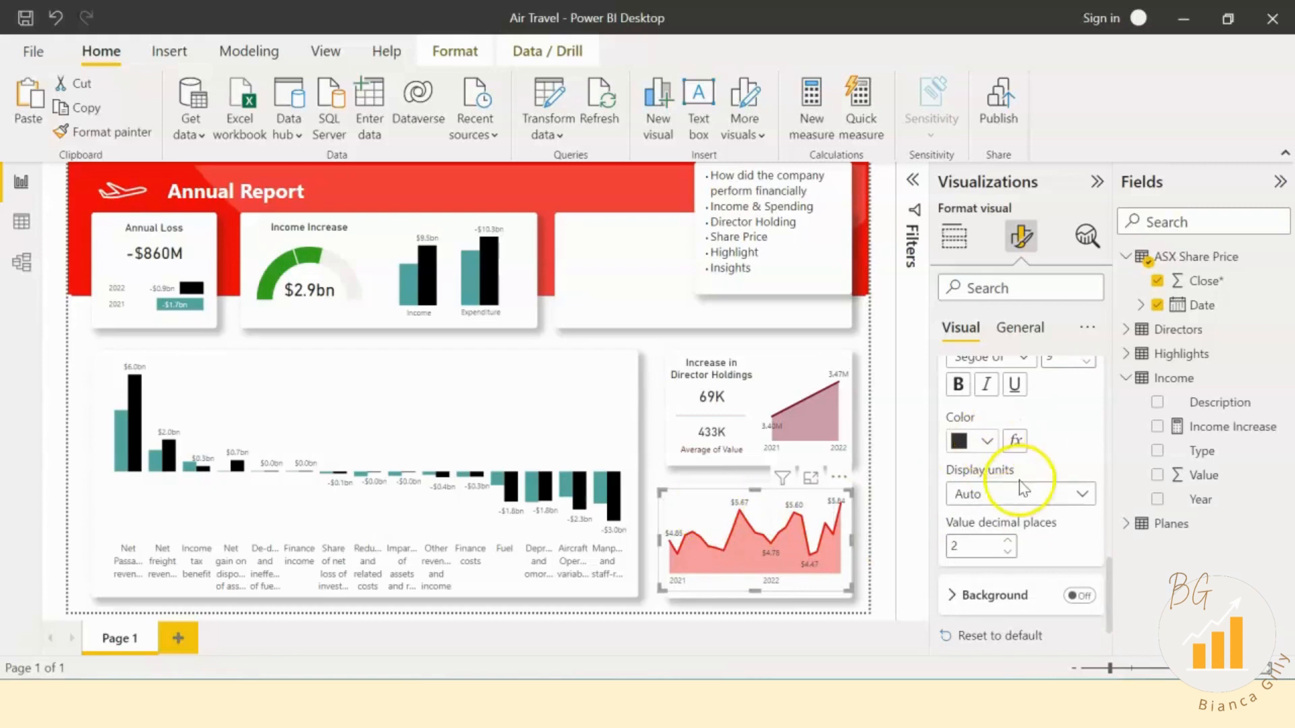
Step: Collapse the Options and Values settings of the share price chart's data labels
scroll(1025, 488, up, 4)
click(1023, 498)
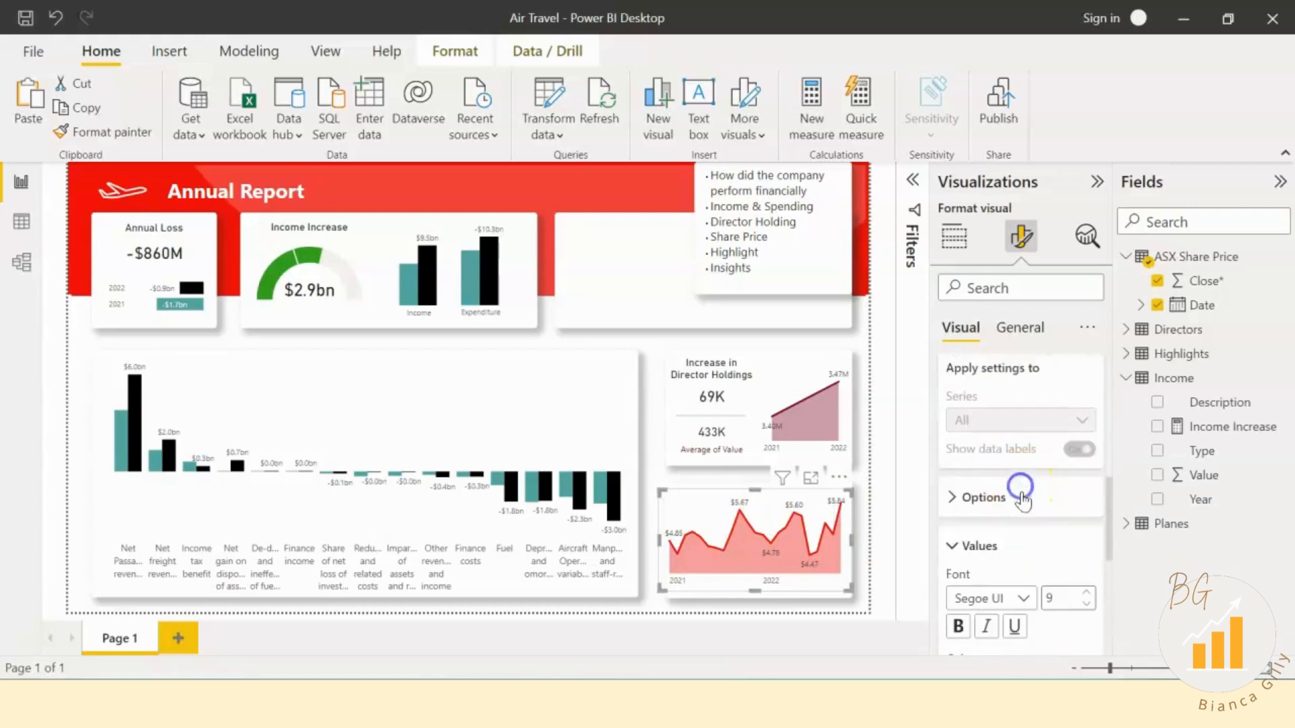
click(1010, 544)
right_click(1011, 543)
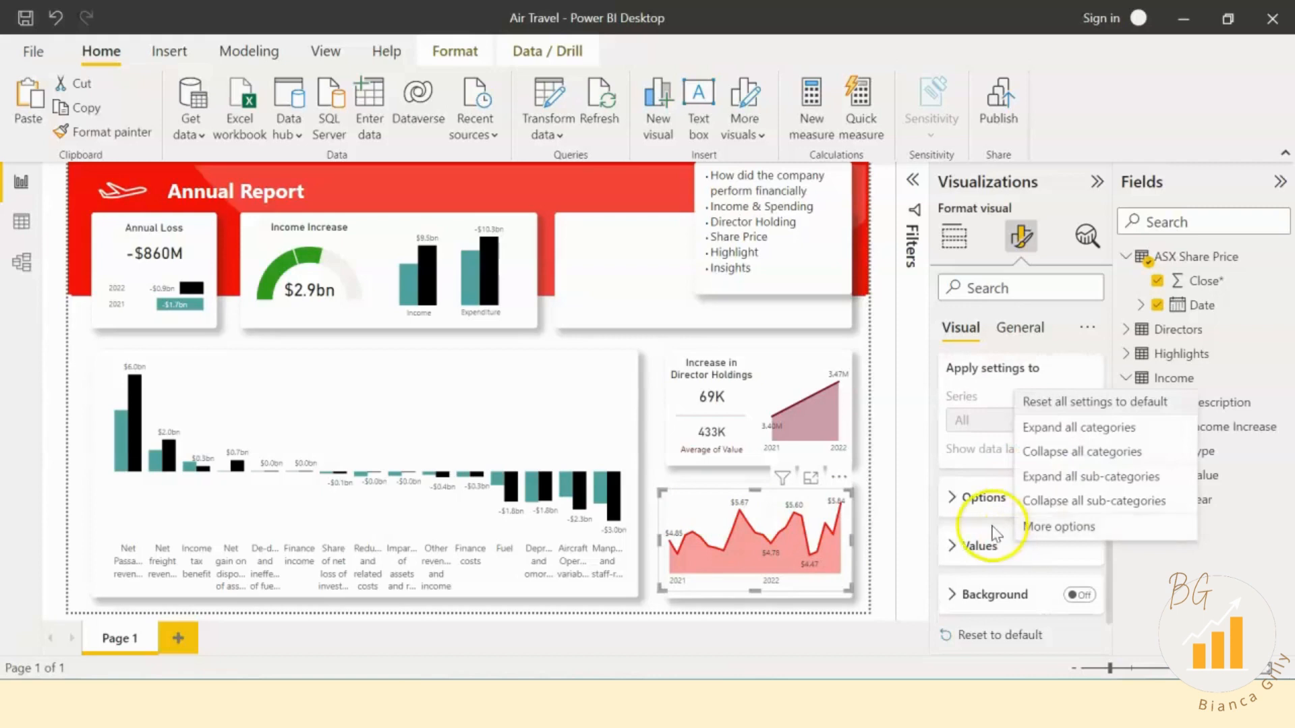
click(1007, 370)
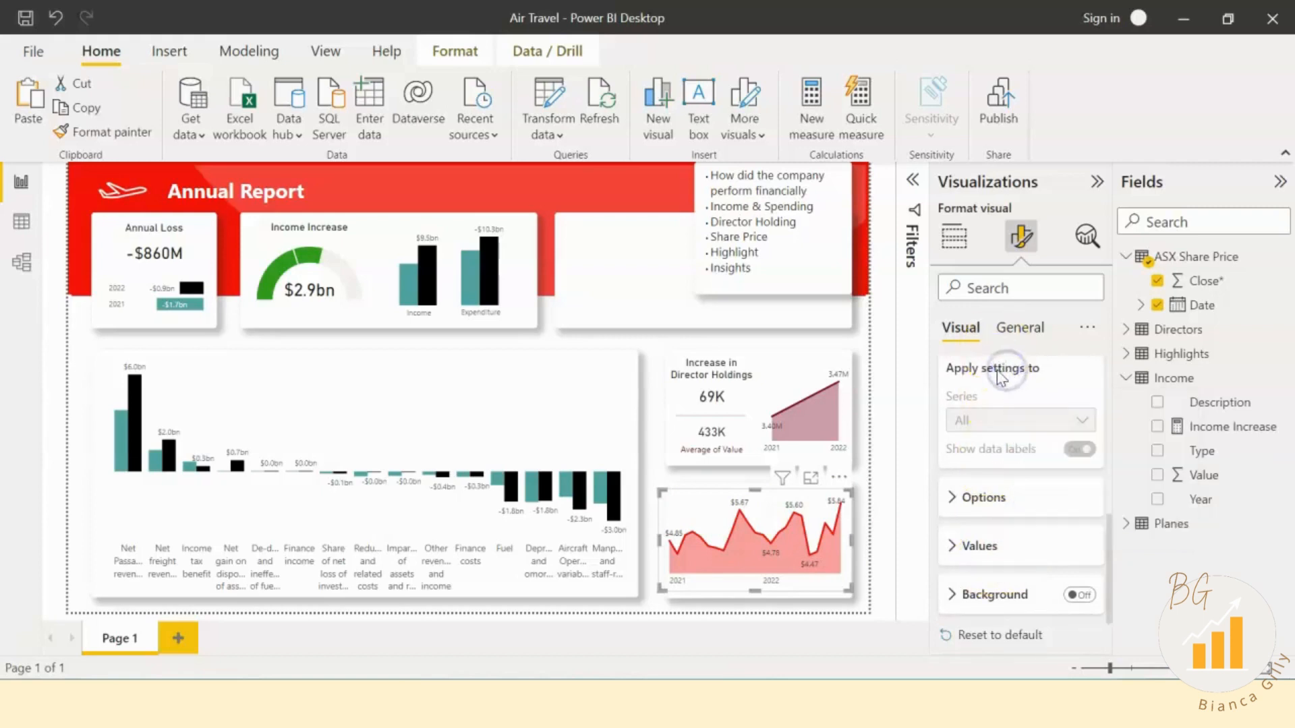
Step: Change the share price chart's Sum of Close* line colour to the theme's dark maroon red
scroll(991, 472, down, 2)
scroll(1001, 607, up, 4)
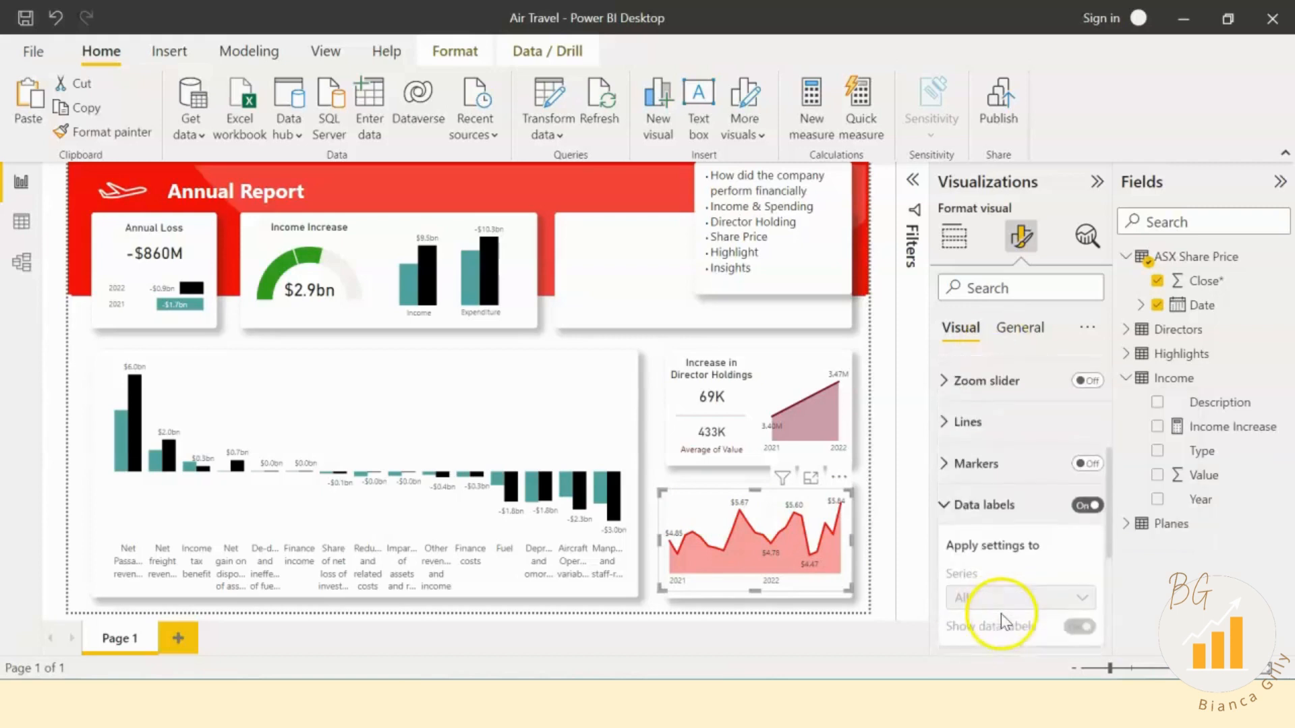
click(966, 423)
scroll(992, 543, down, 2)
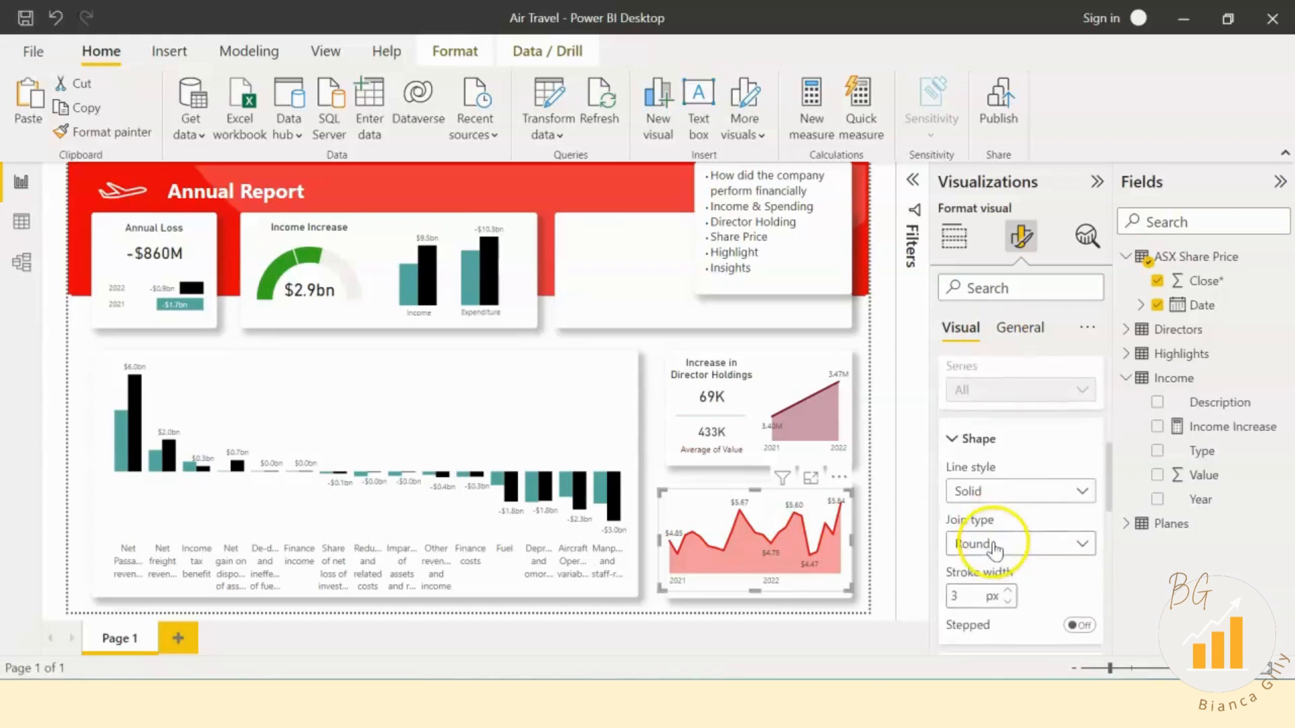
scroll(994, 547, down, 3)
click(977, 448)
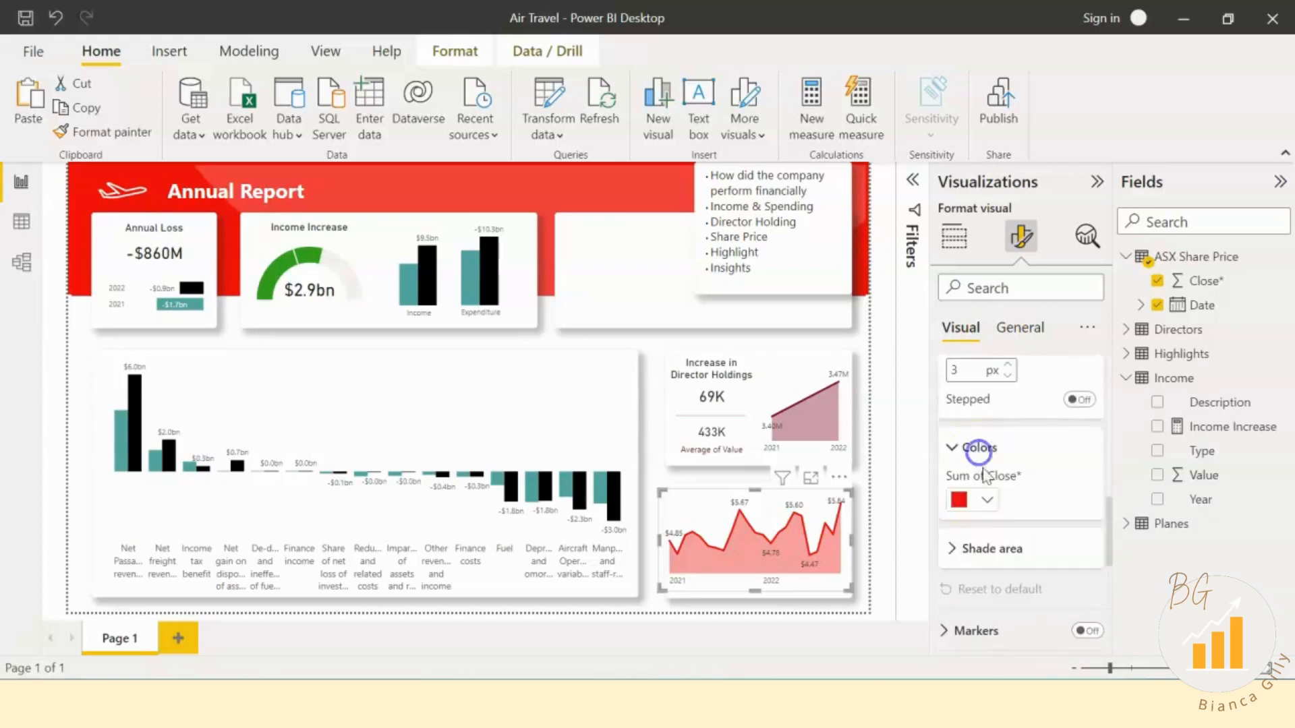
click(987, 507)
click(1170, 180)
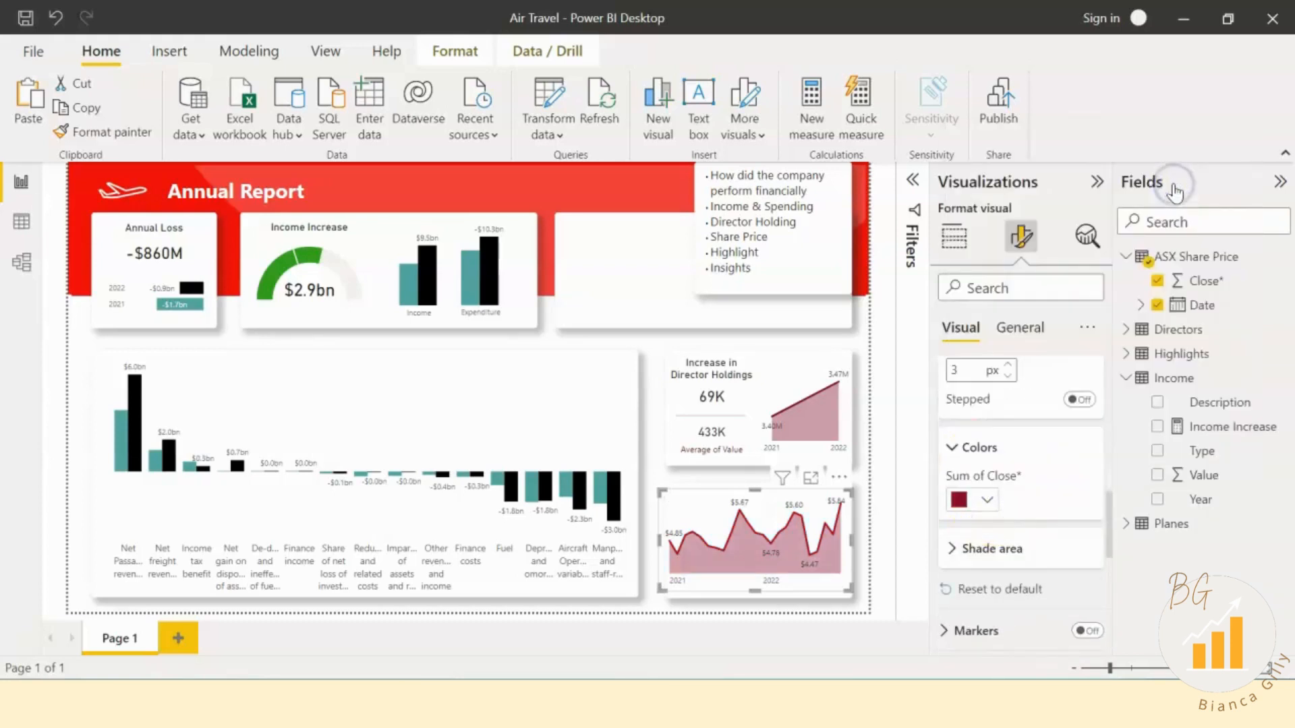
click(1153, 214)
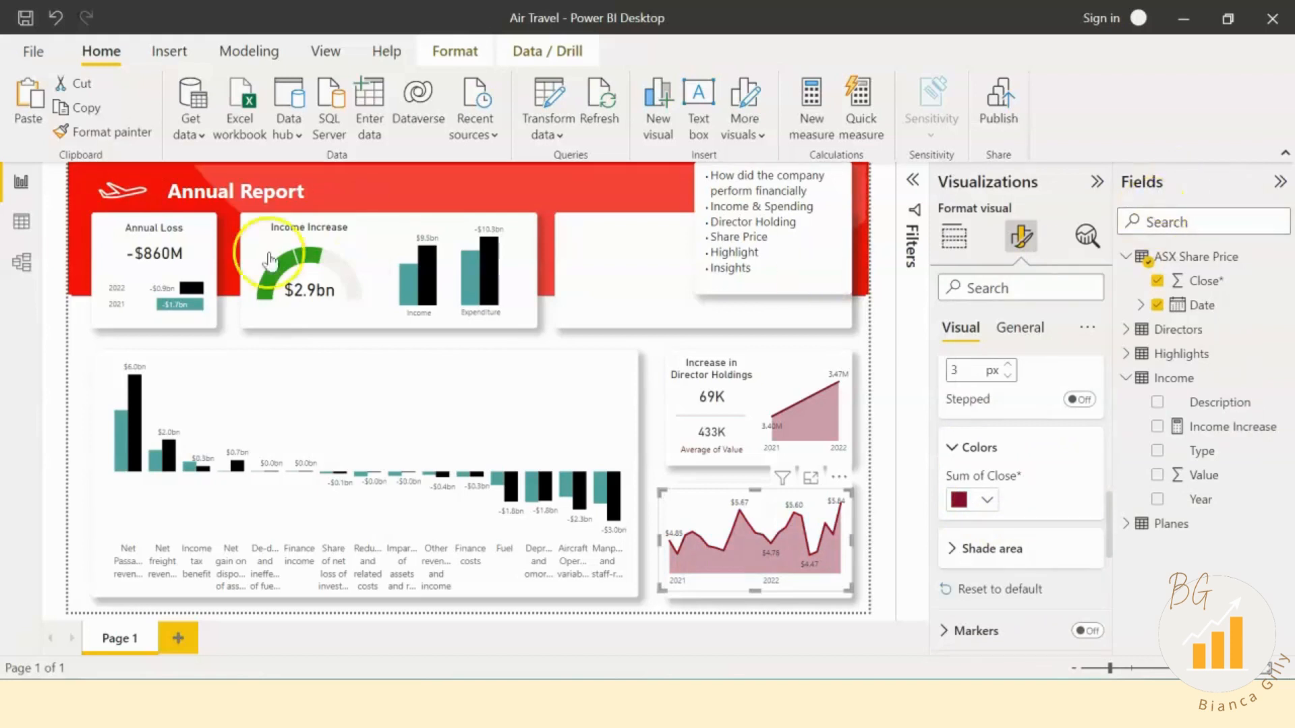
Step: Change the colour of the share price chart's data label values to the theme's black
click(982, 445)
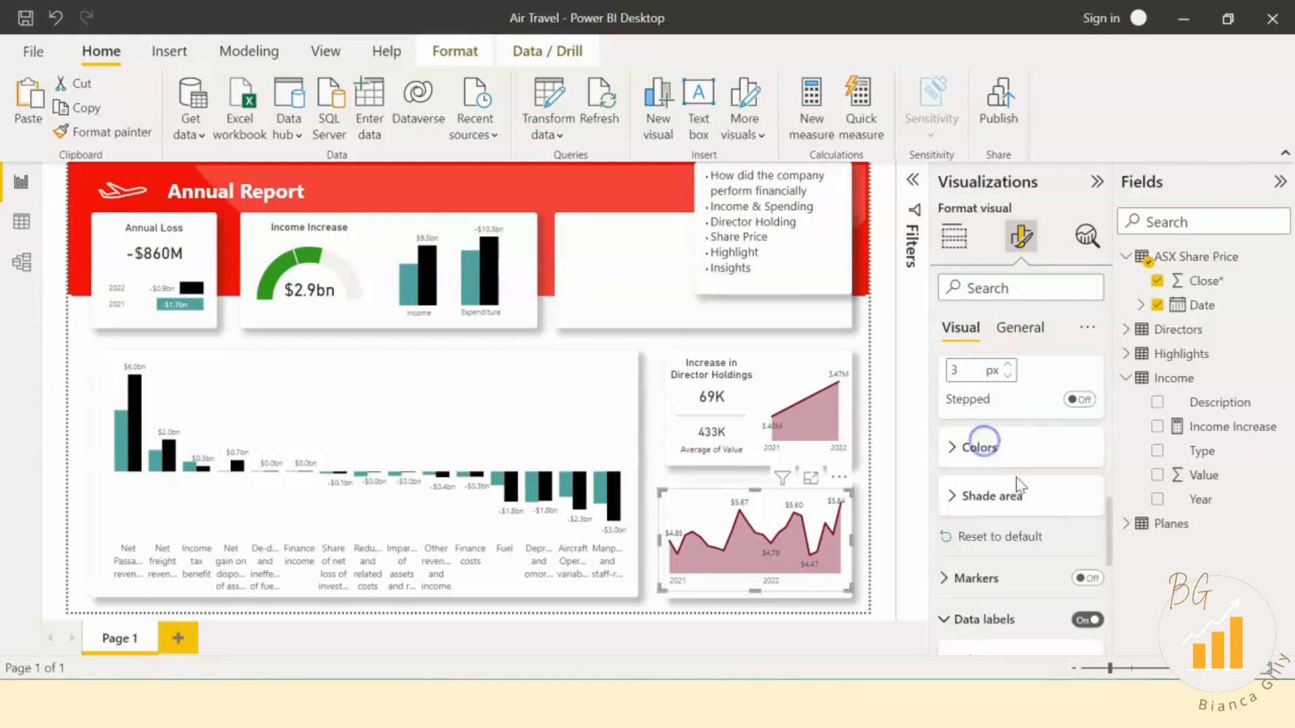
scroll(1019, 484, down, 2)
click(986, 451)
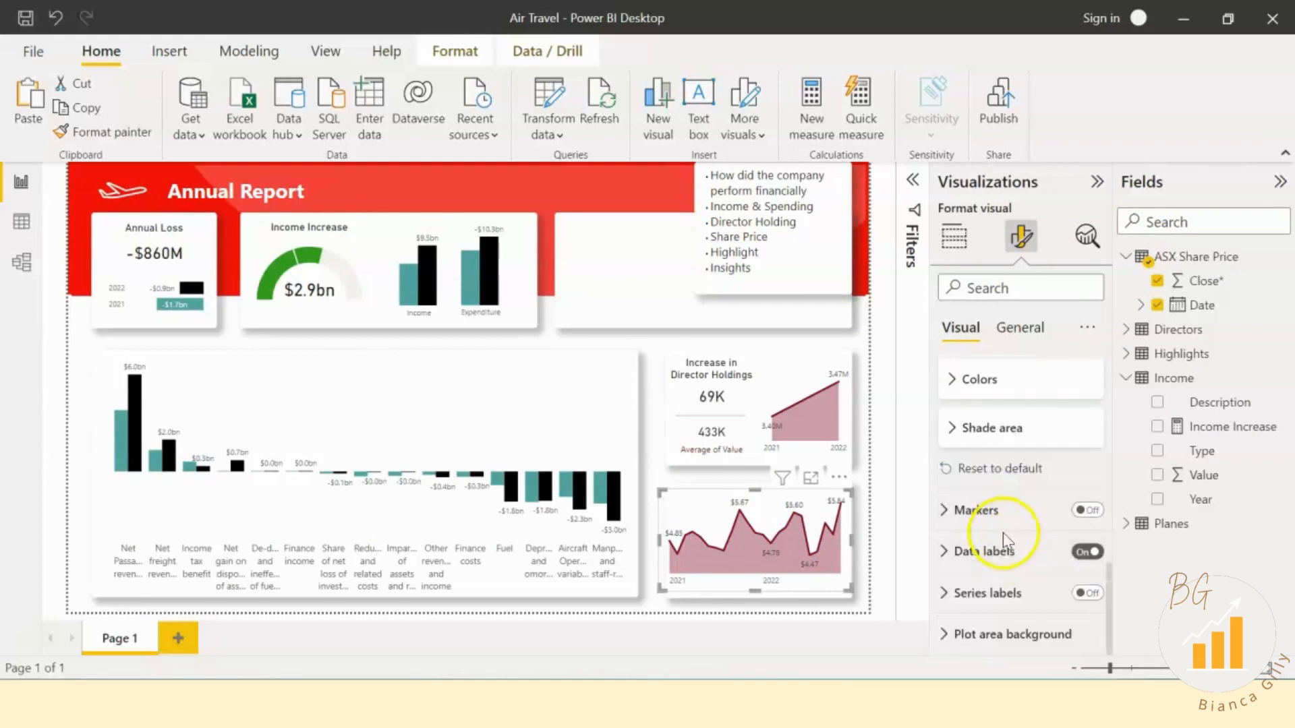
click(1004, 543)
scroll(997, 512, down, 5)
scroll(991, 472, up, 1)
click(983, 498)
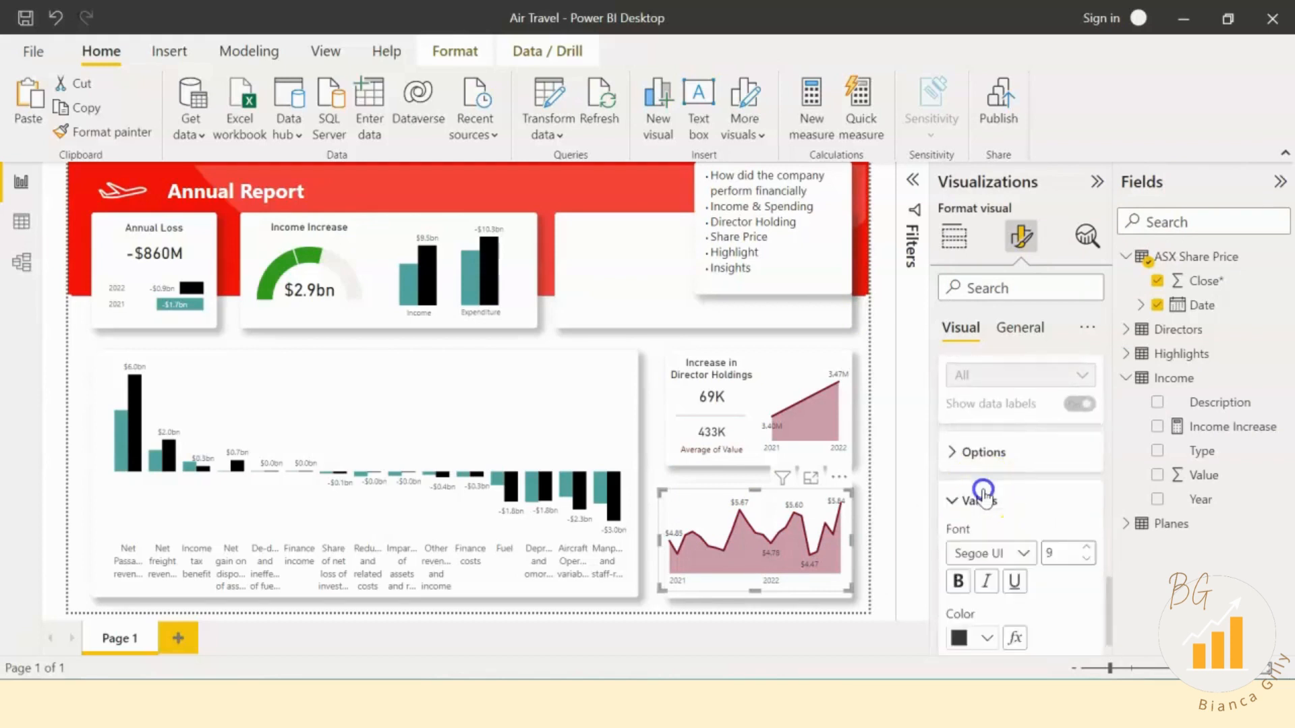
scroll(983, 498, down, 2)
click(975, 502)
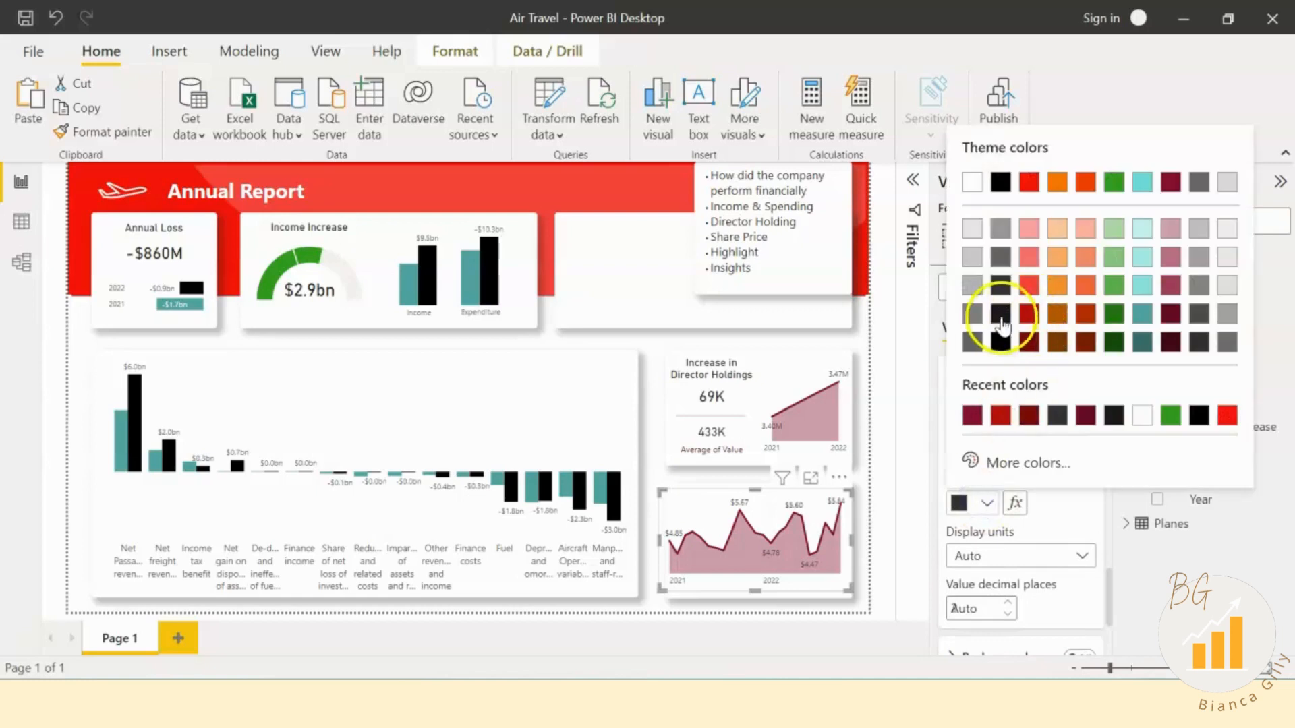
click(1001, 182)
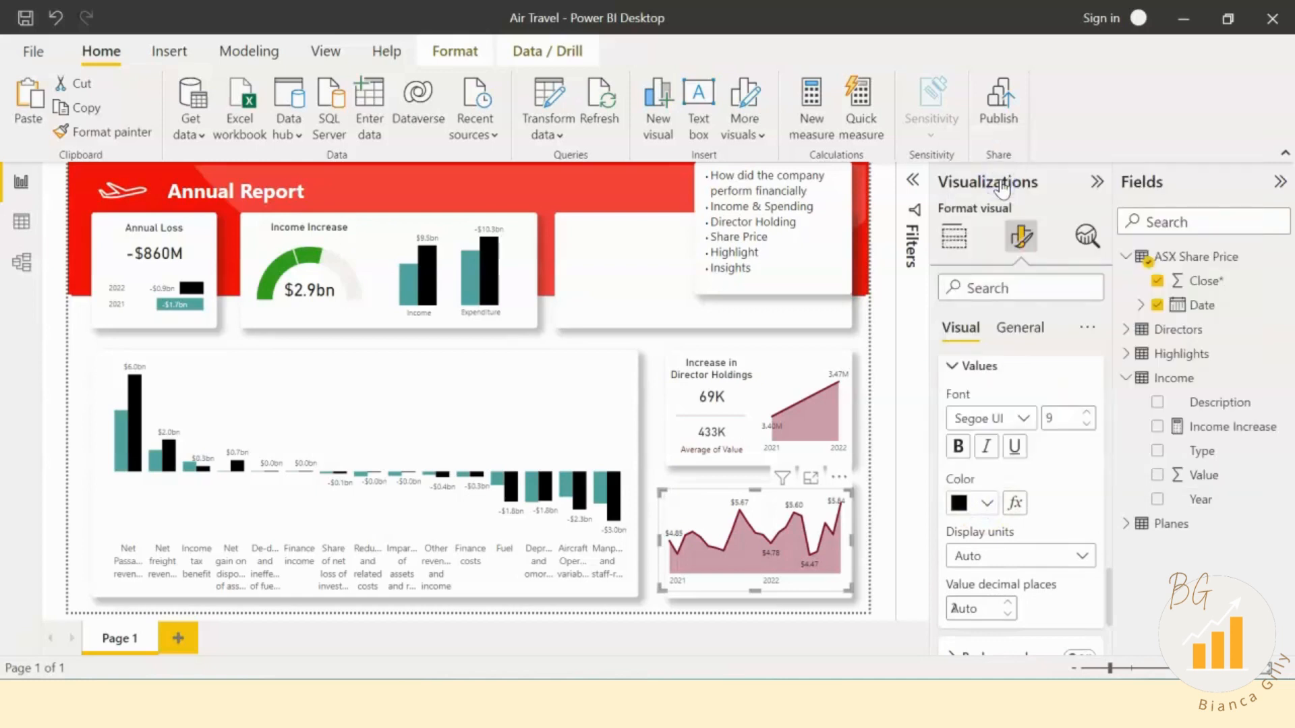
Step: Turn on the share price chart's title and set its text to "ASX Share Price"
click(1019, 327)
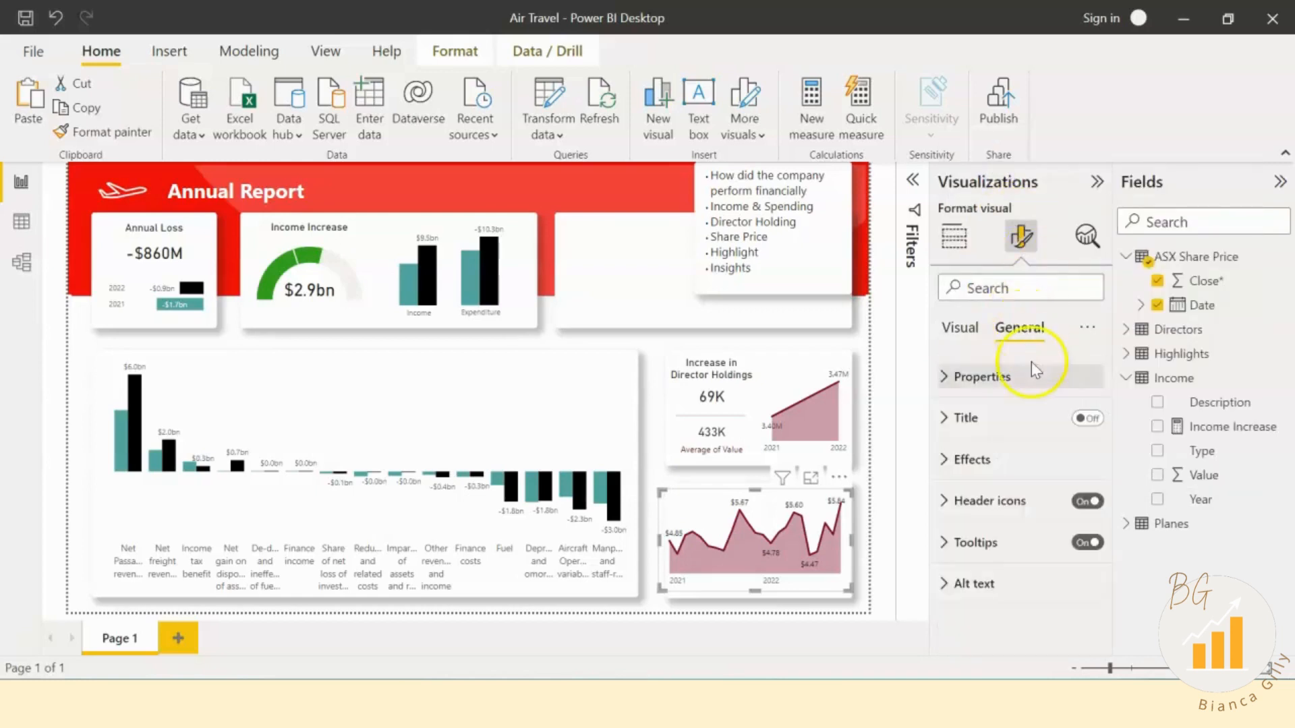
click(1011, 413)
click(1086, 418)
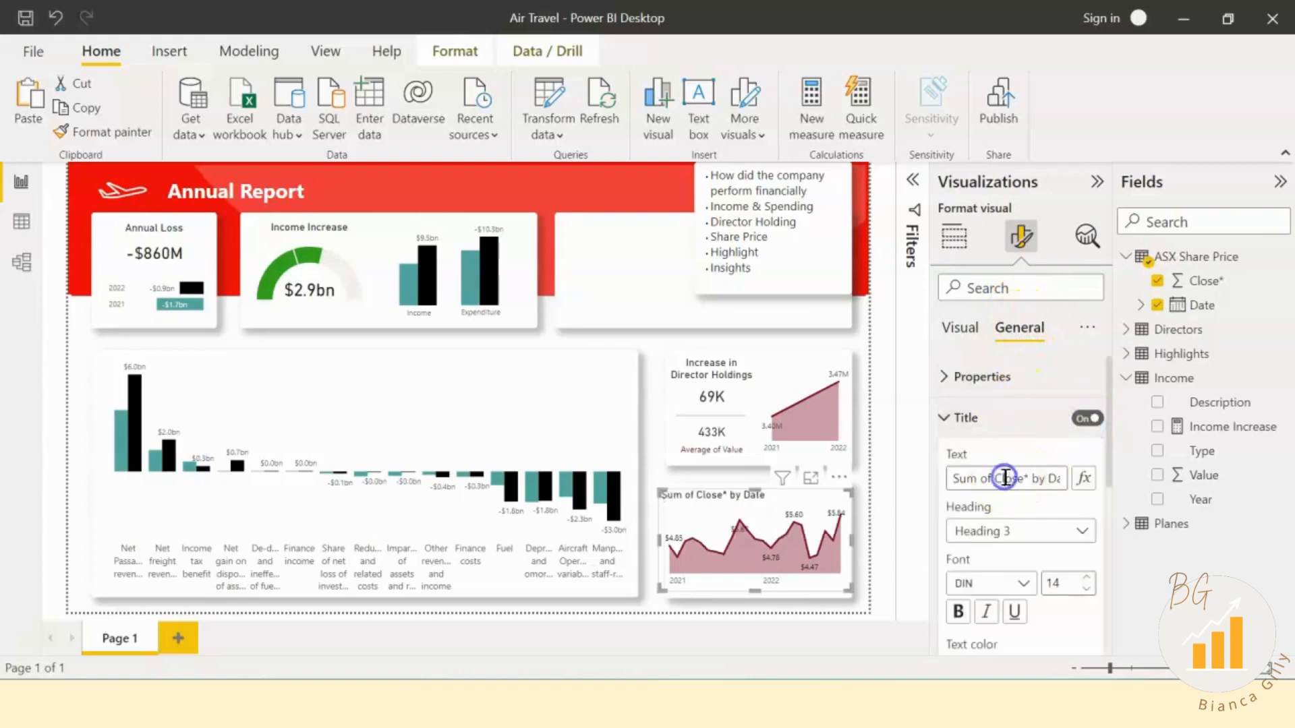
triple_click(1004, 477)
text(ASX Share Price)
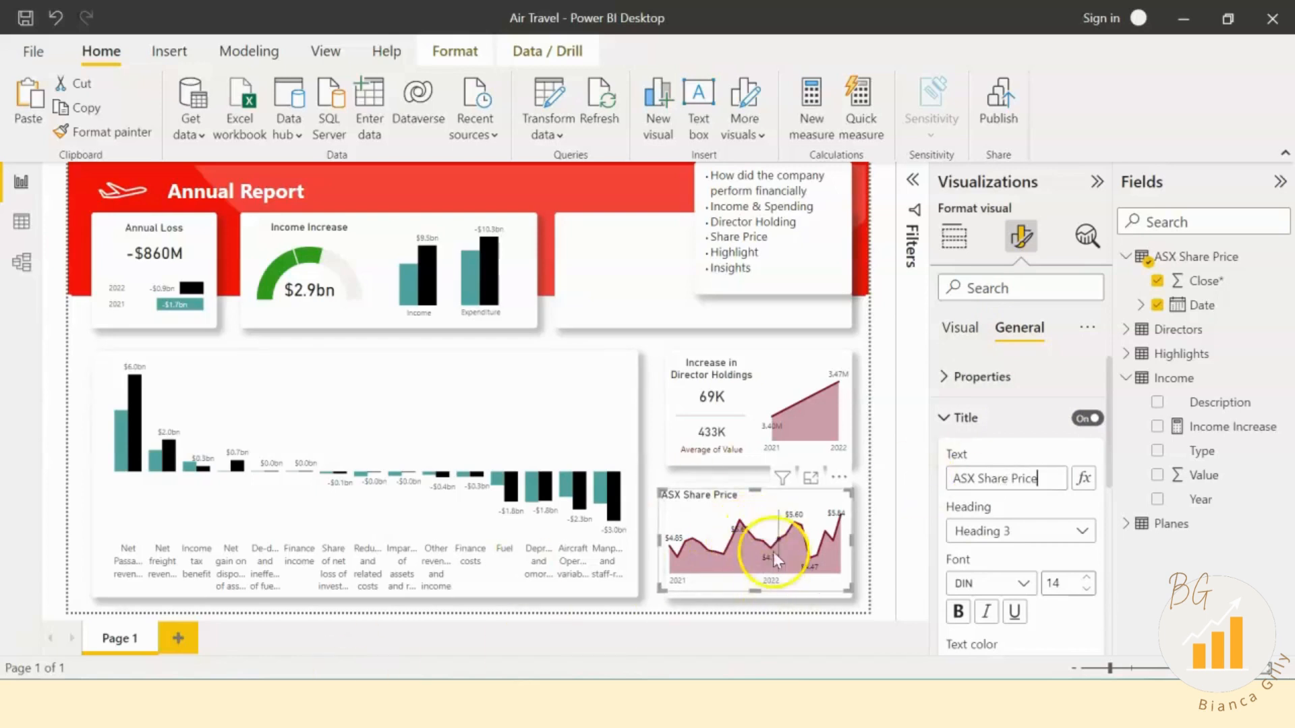
Step: Shift the ASX Share Price chart slightly and narrow it so it sits centred within its white panel
mouse_move(754, 527)
mouse_down()
mouse_move(740, 529)
mouse_move(767, 519)
mouse_up()
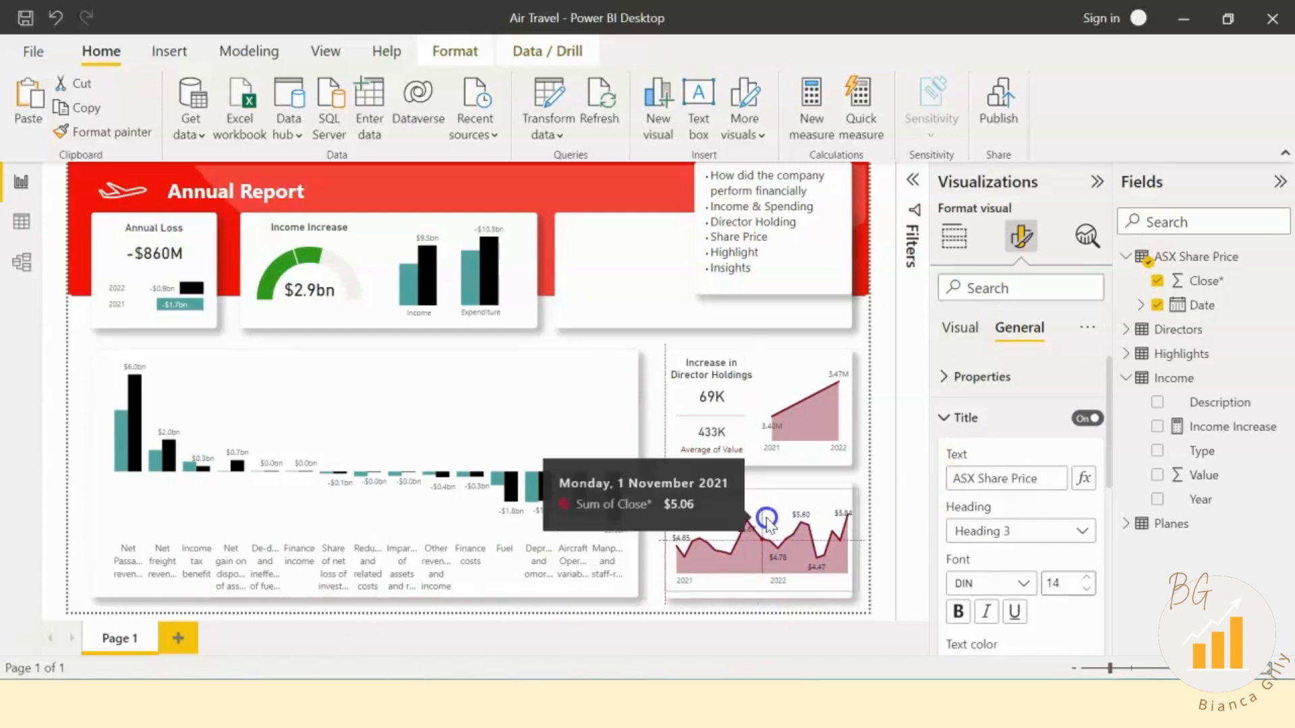
click(758, 602)
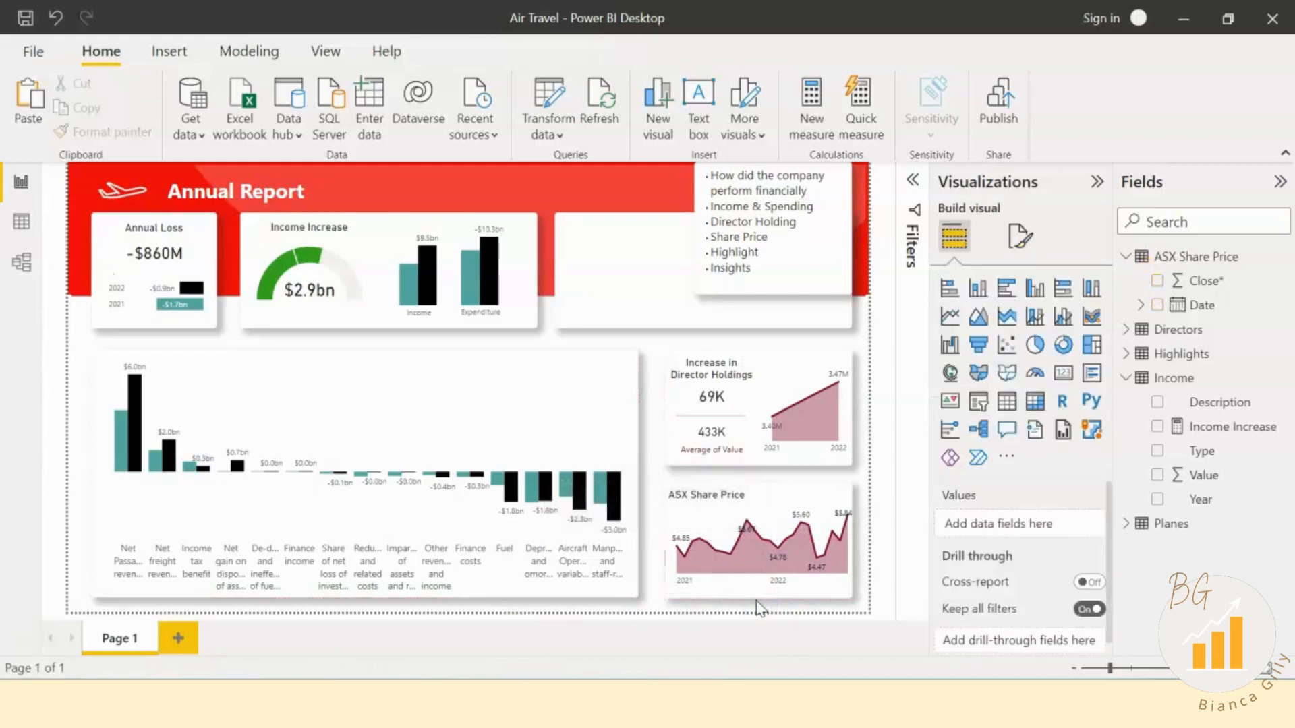
click(760, 534)
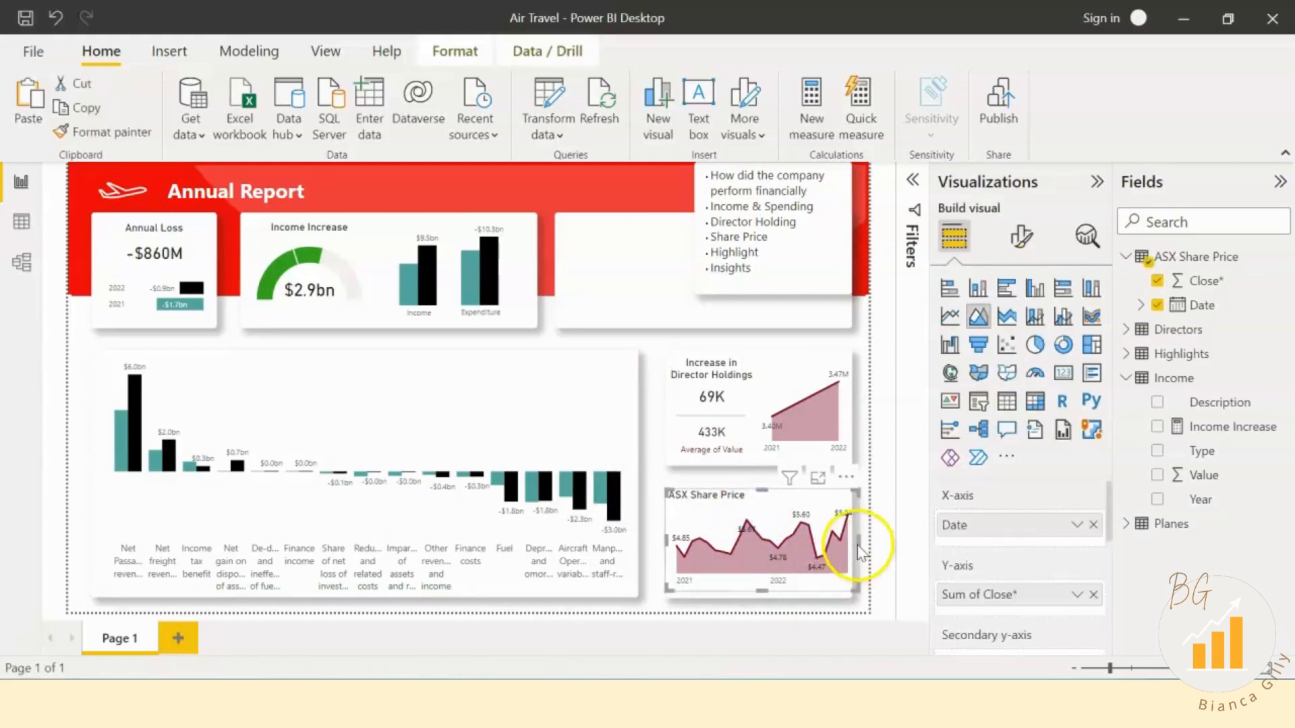
drag(858, 542, 847, 533)
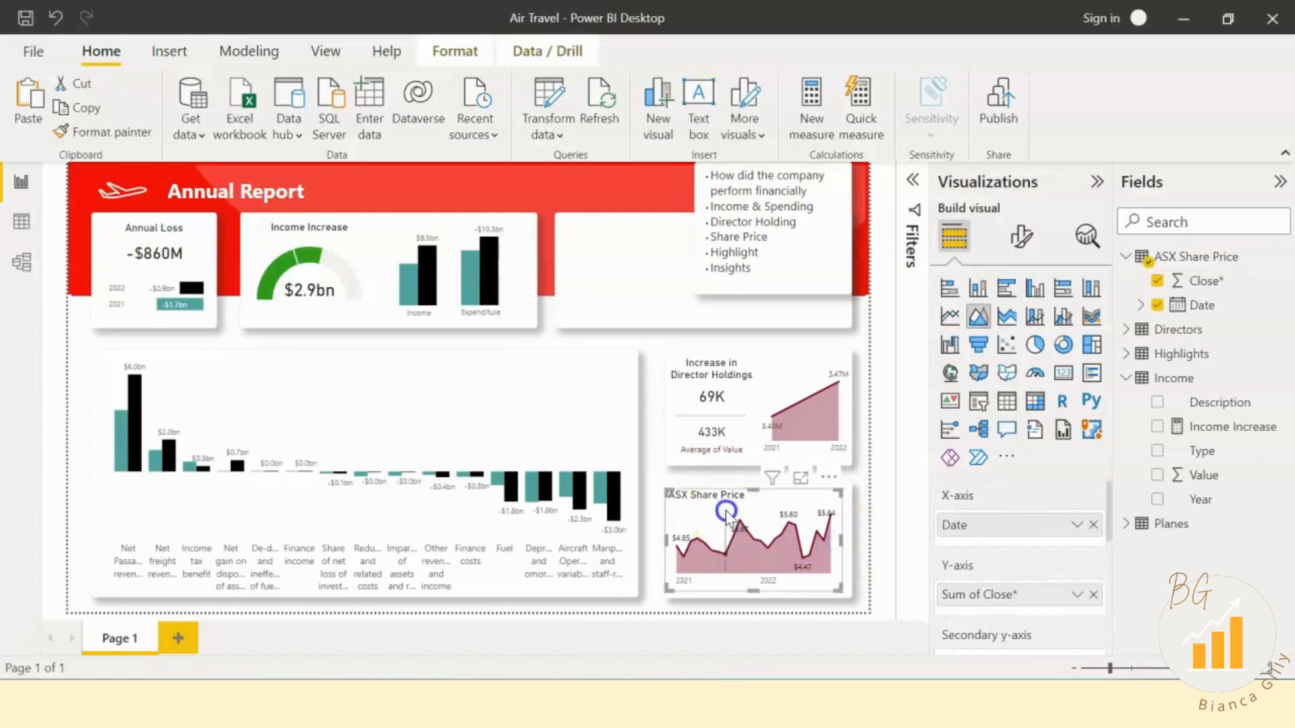
drag(727, 511, 725, 509)
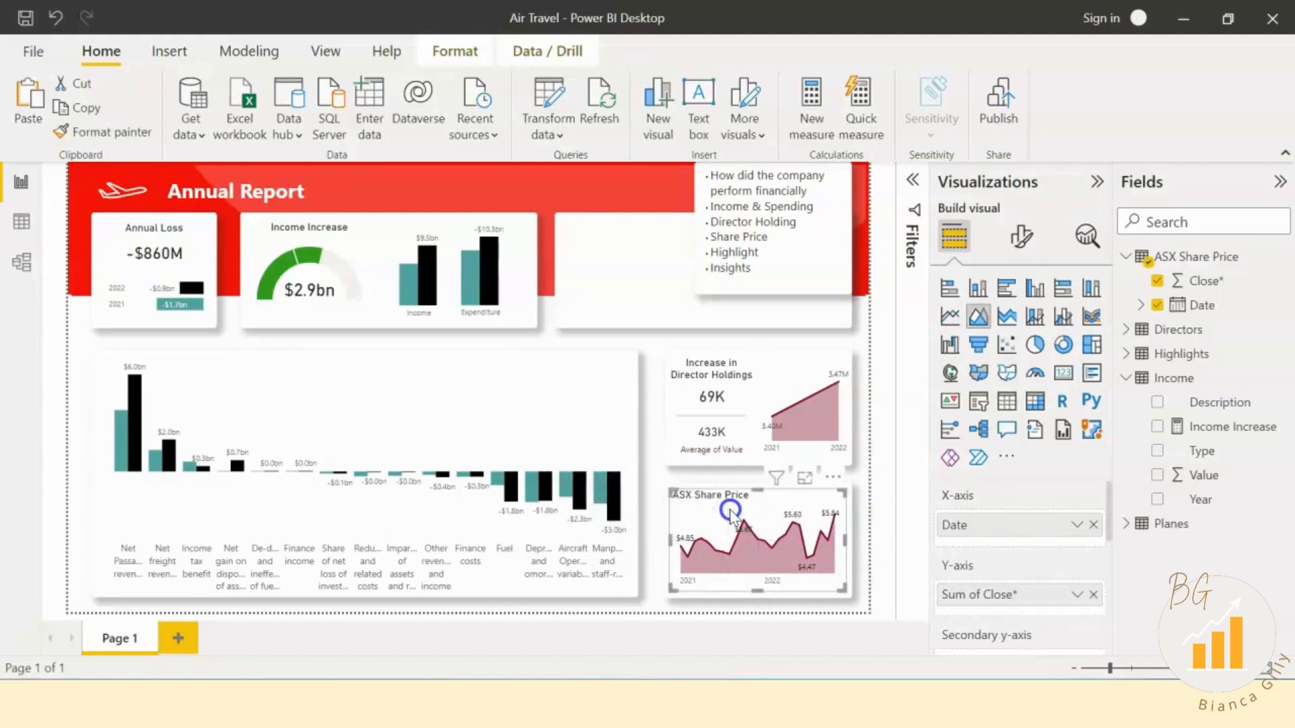
click(723, 602)
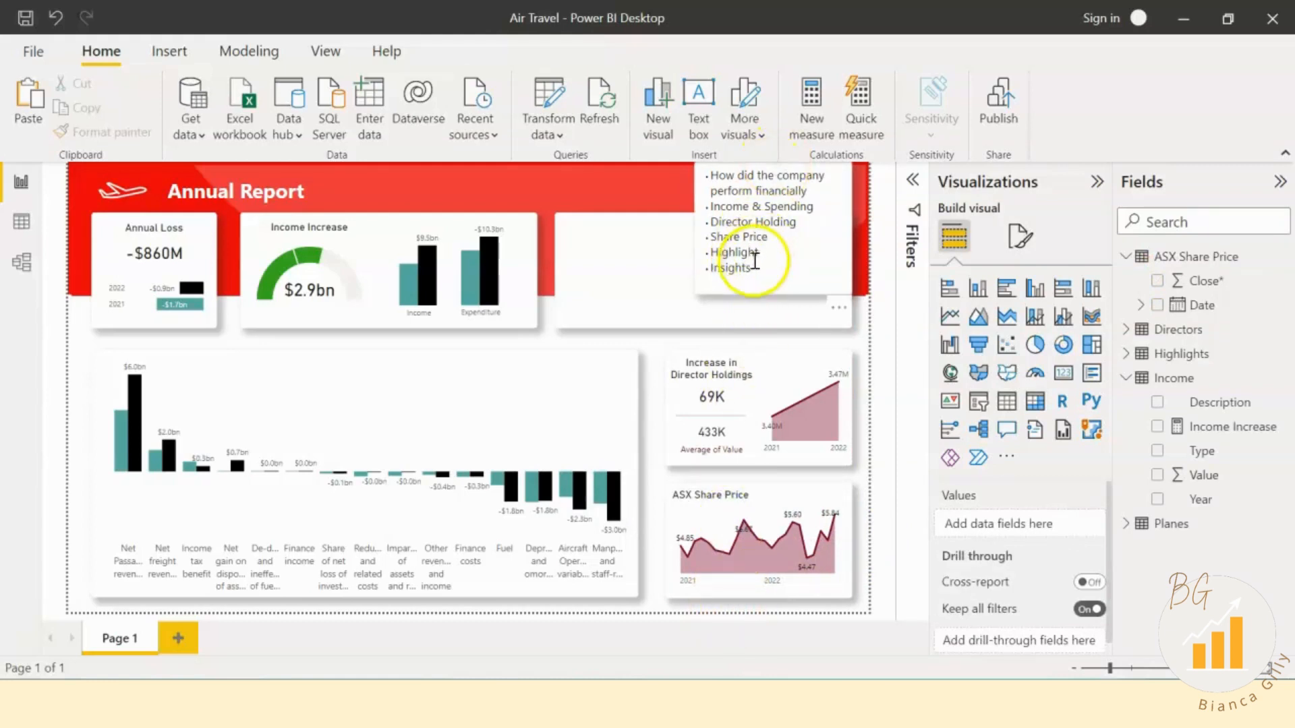
Step: Delete the text box of report notes that overlaps the empty white panel in the page header
click(796, 286)
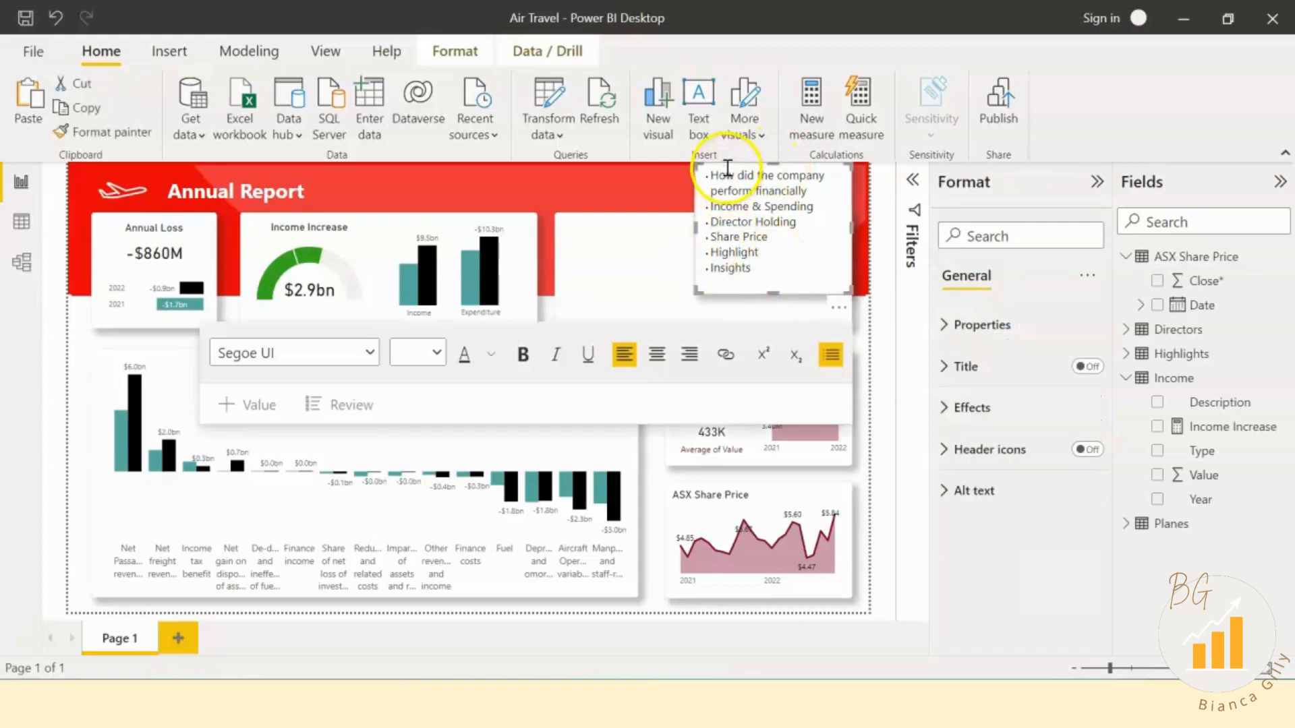
click(817, 284)
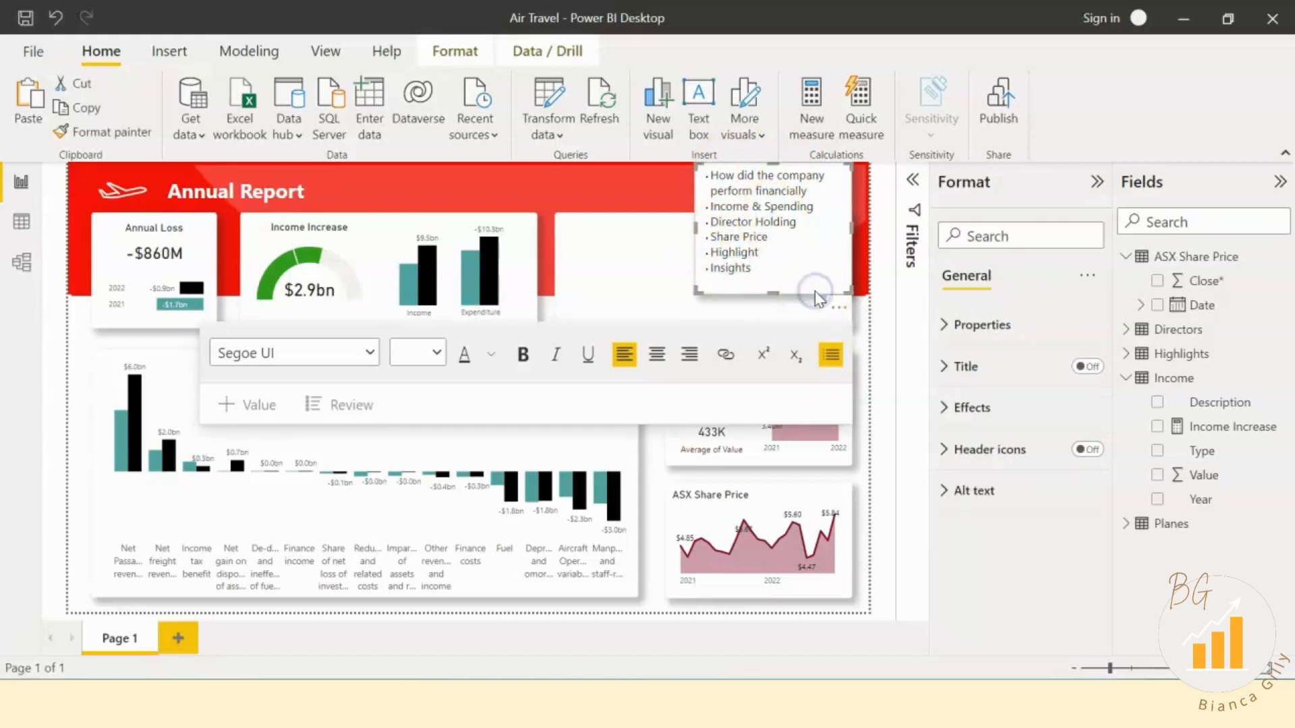
click(709, 222)
click(692, 196)
click(679, 312)
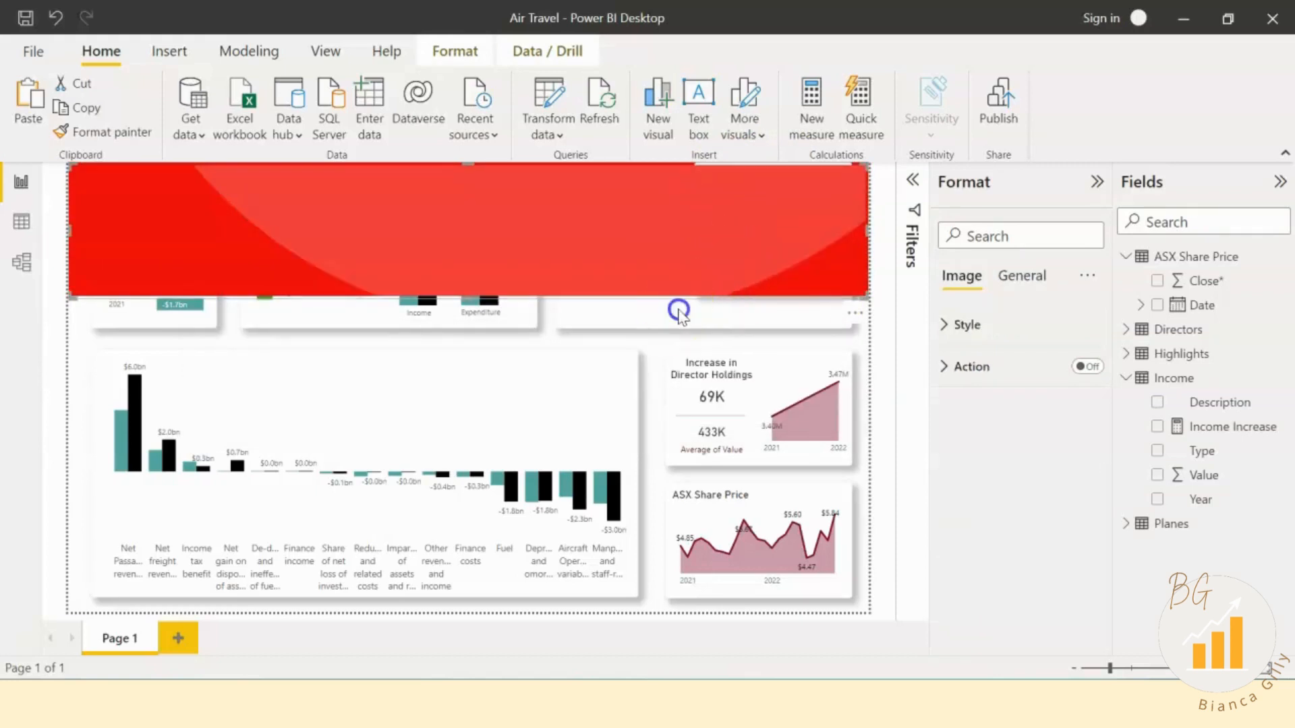
click(806, 196)
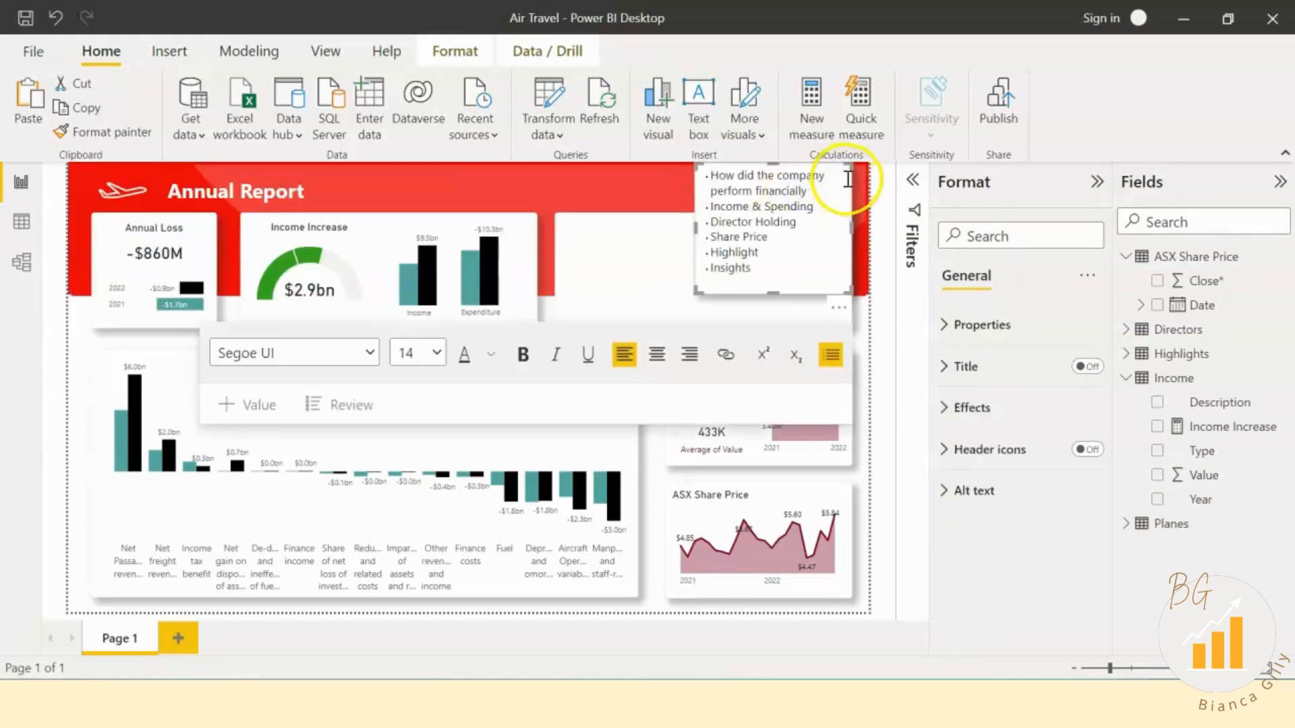
click(838, 308)
click(867, 333)
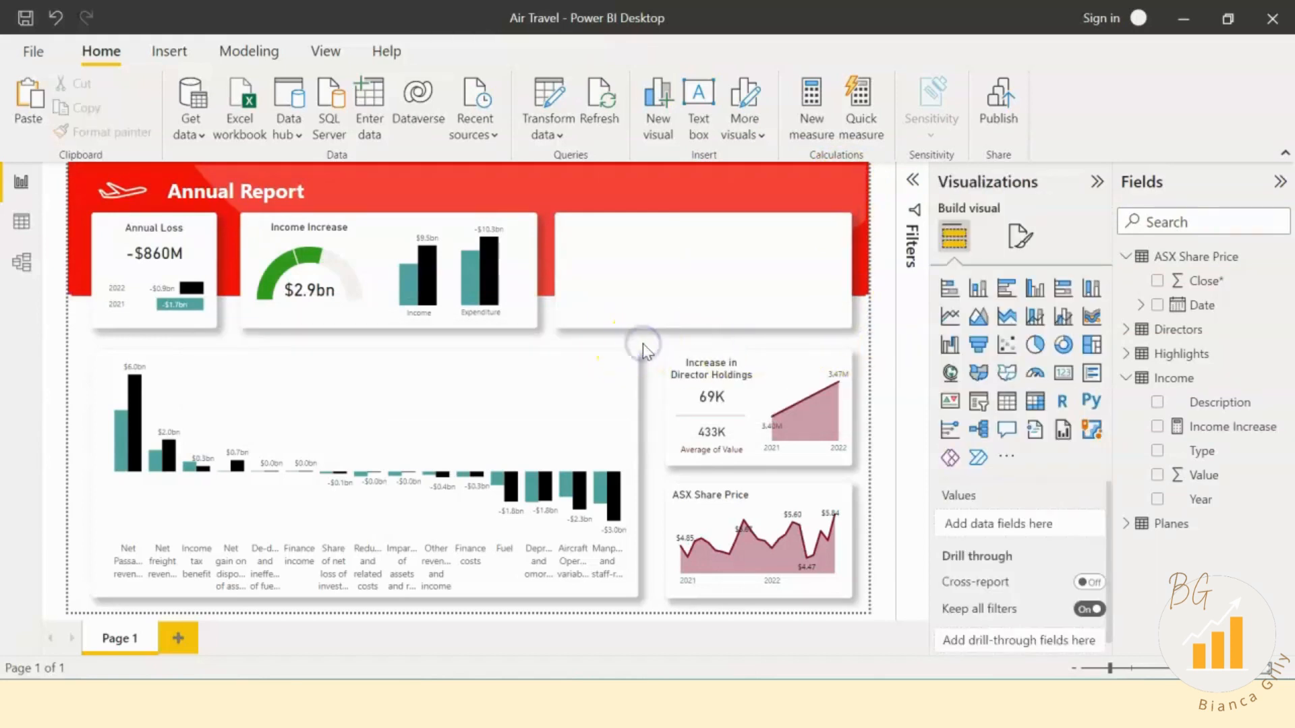
Step: Place a copy of the Increase in Director Holdings card in the empty header panel and replace its field with Value from Highlights
click(1126, 257)
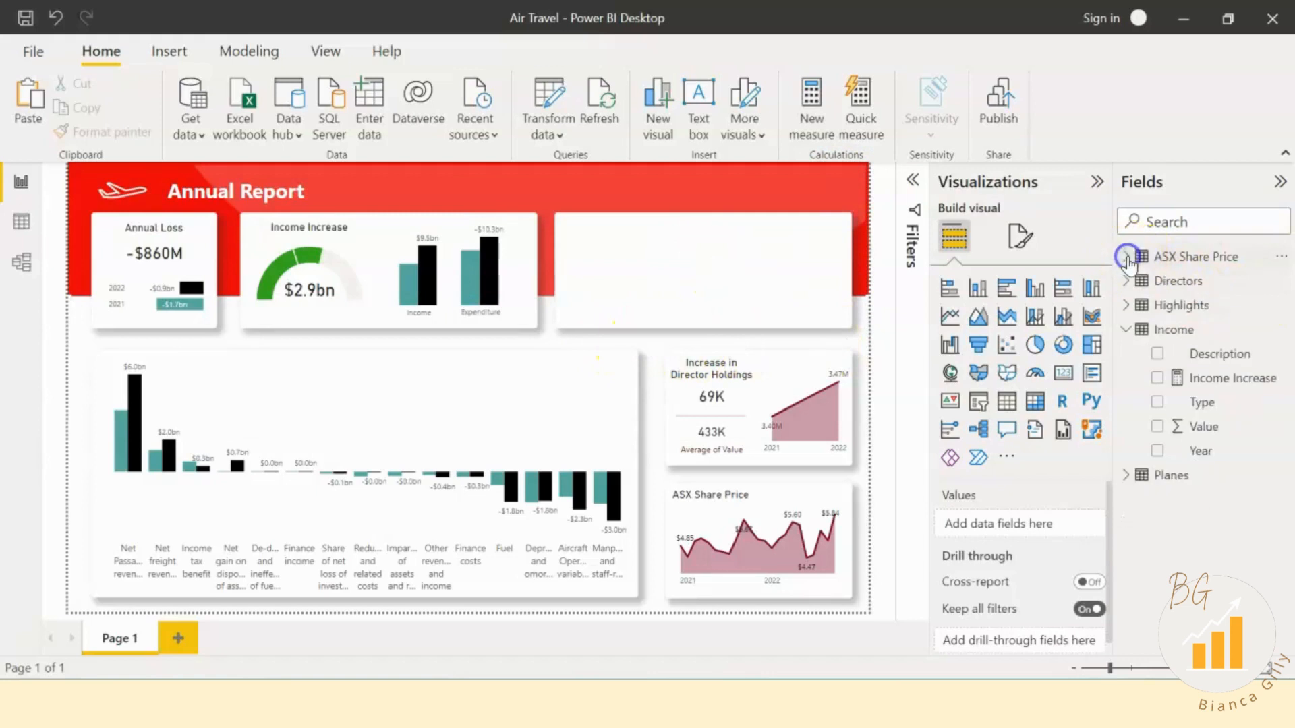
click(1124, 308)
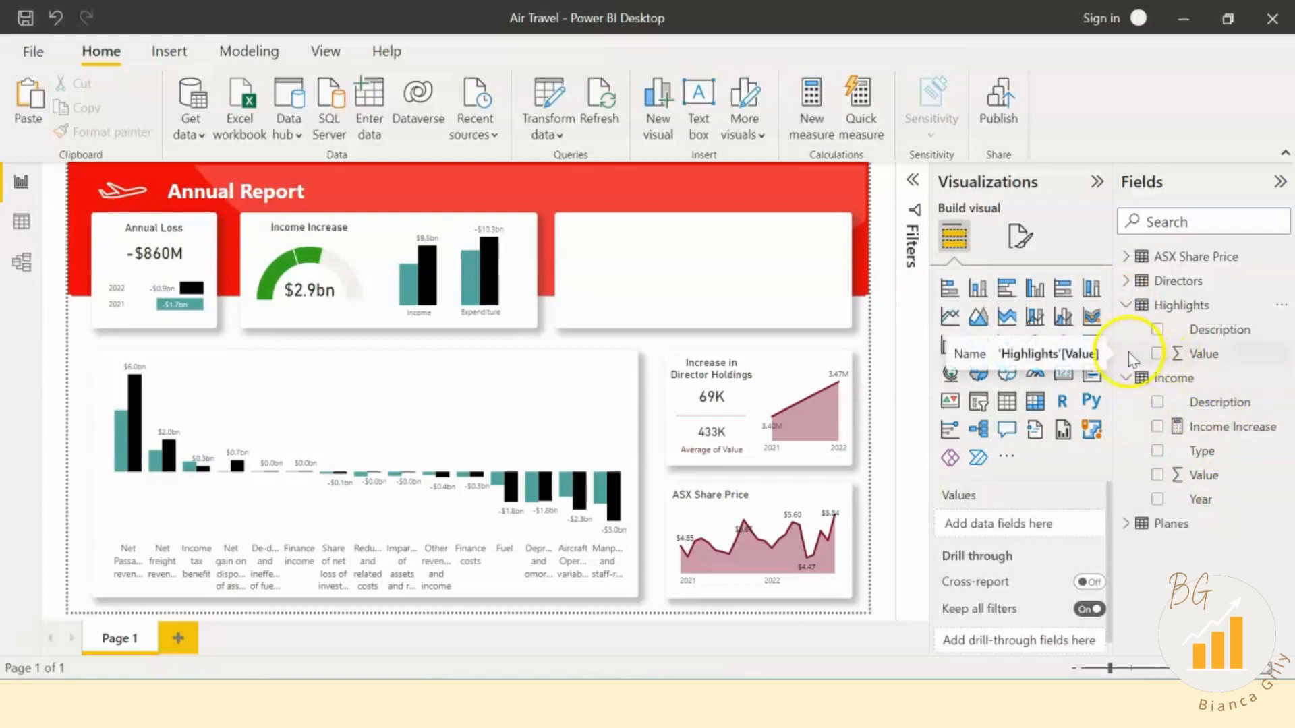
click(712, 381)
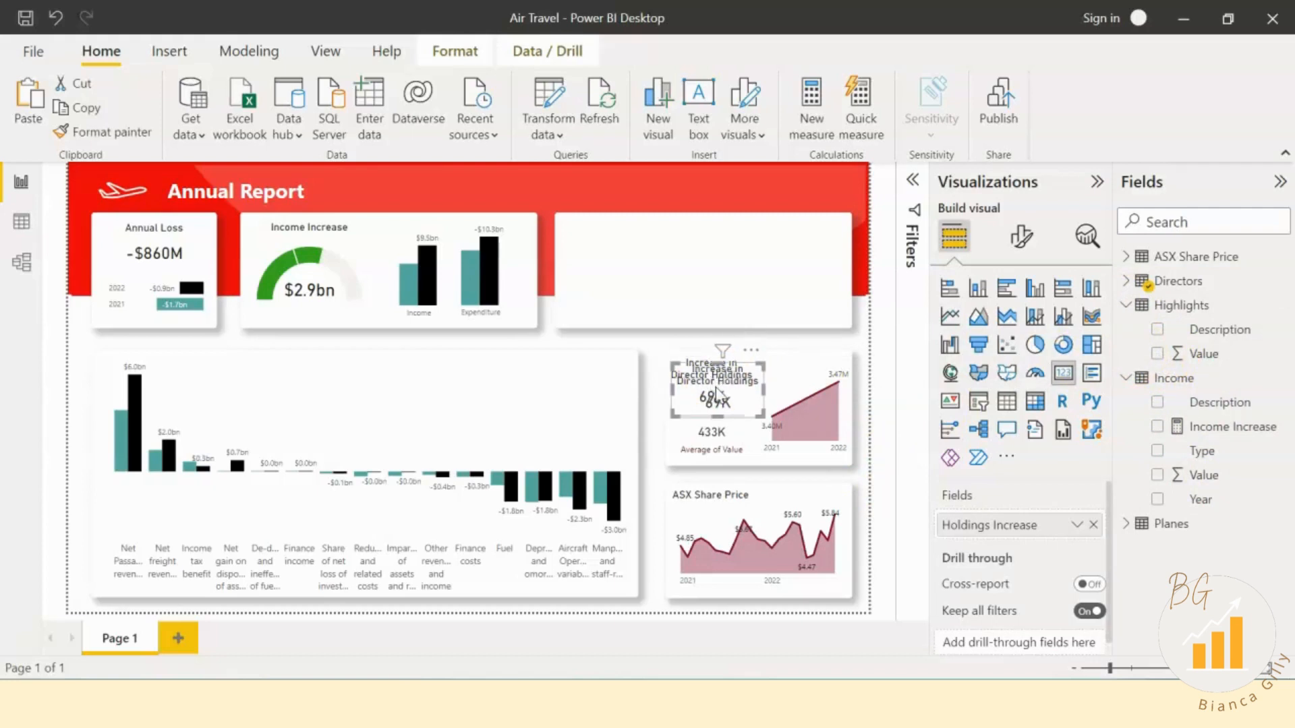
drag(712, 381, 615, 282)
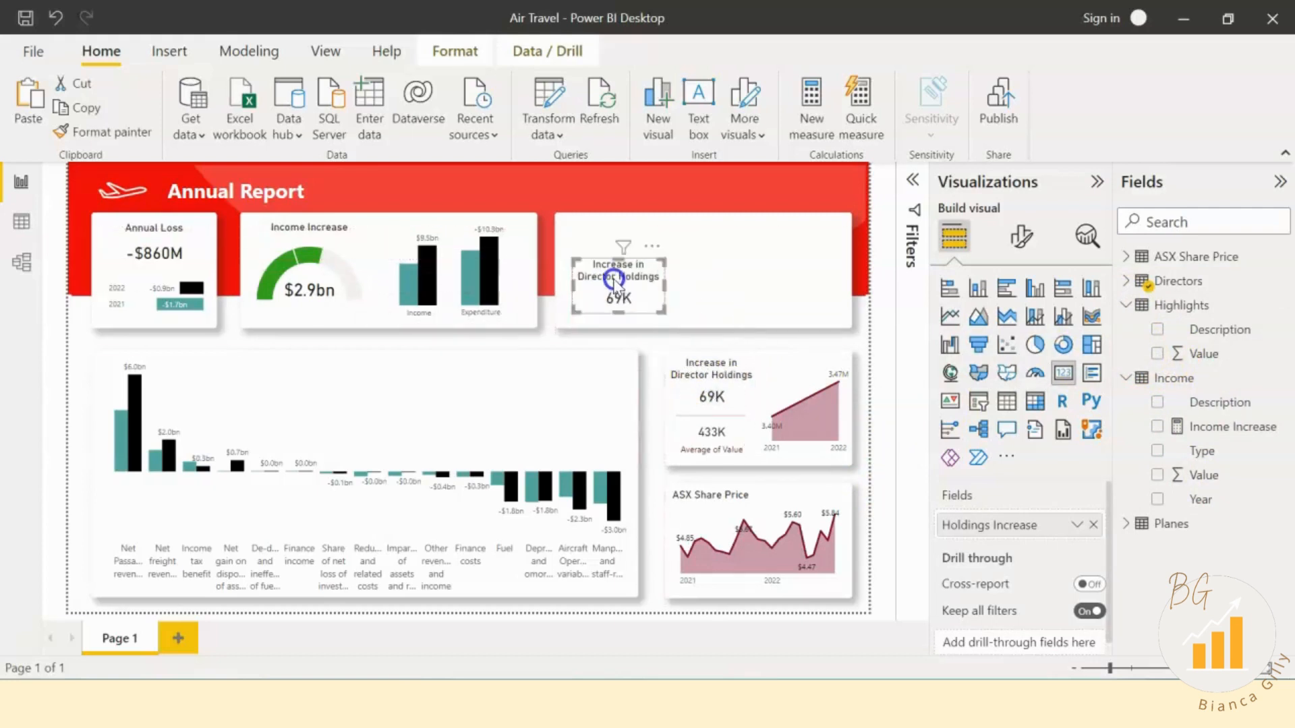
click(1096, 525)
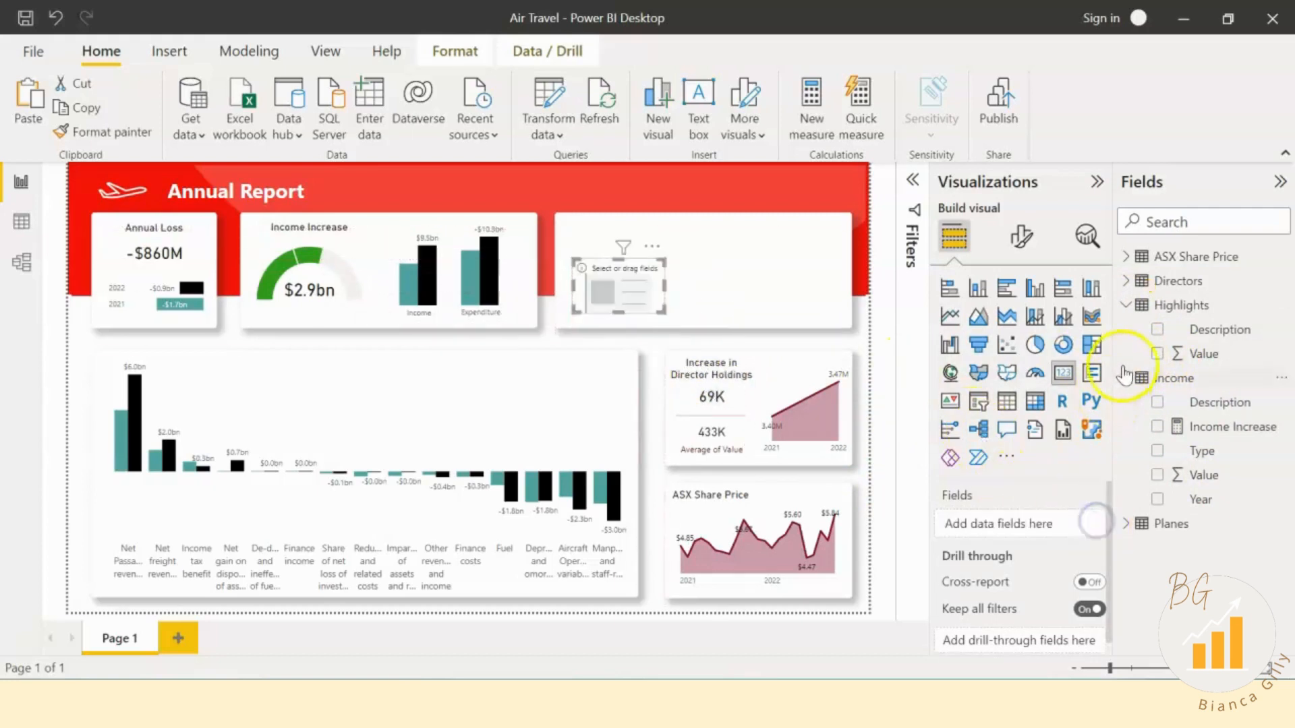
click(1157, 354)
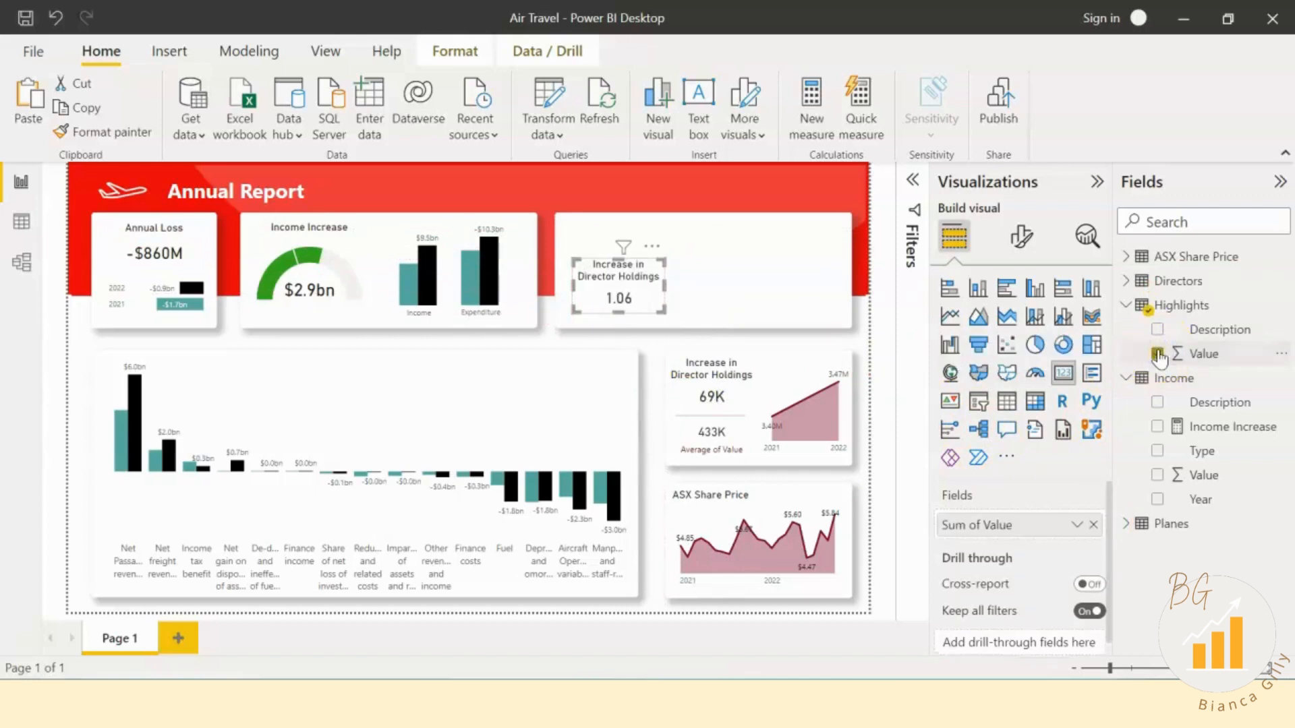
Step: Filter the copied card by the Highlights Description so it covers only Australian Suppliers
click(912, 179)
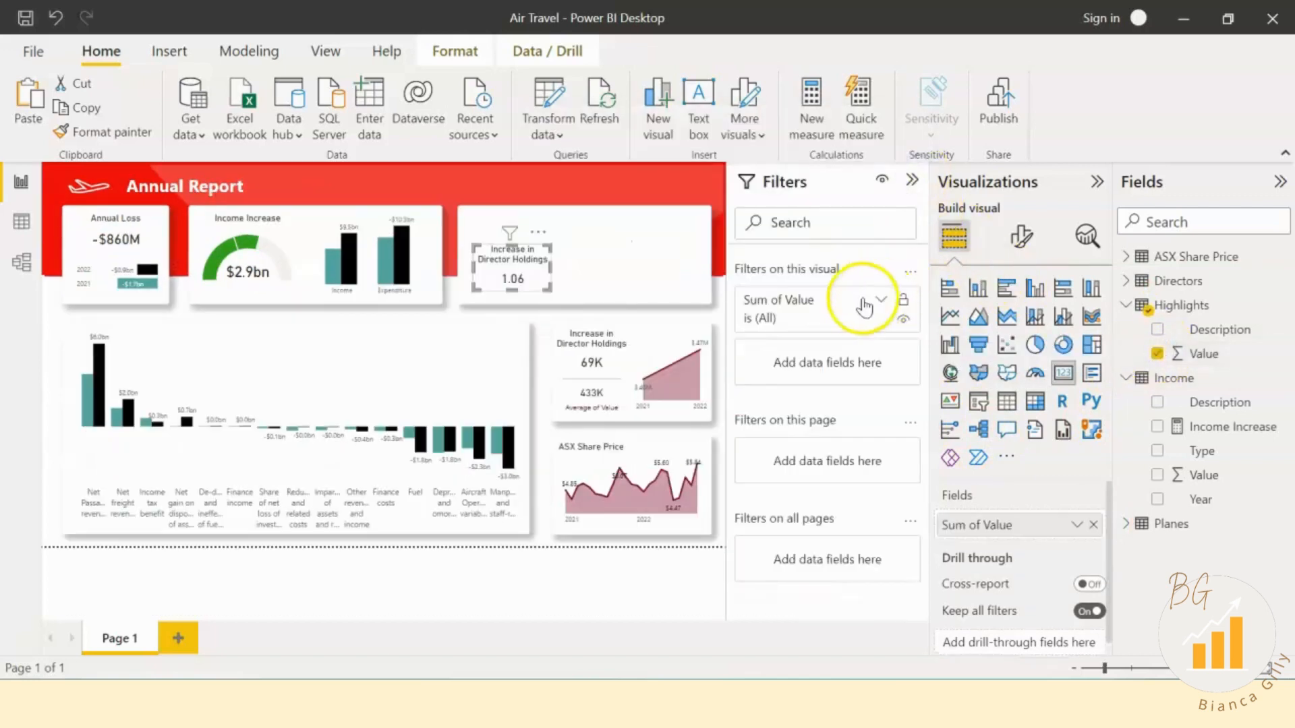
click(833, 312)
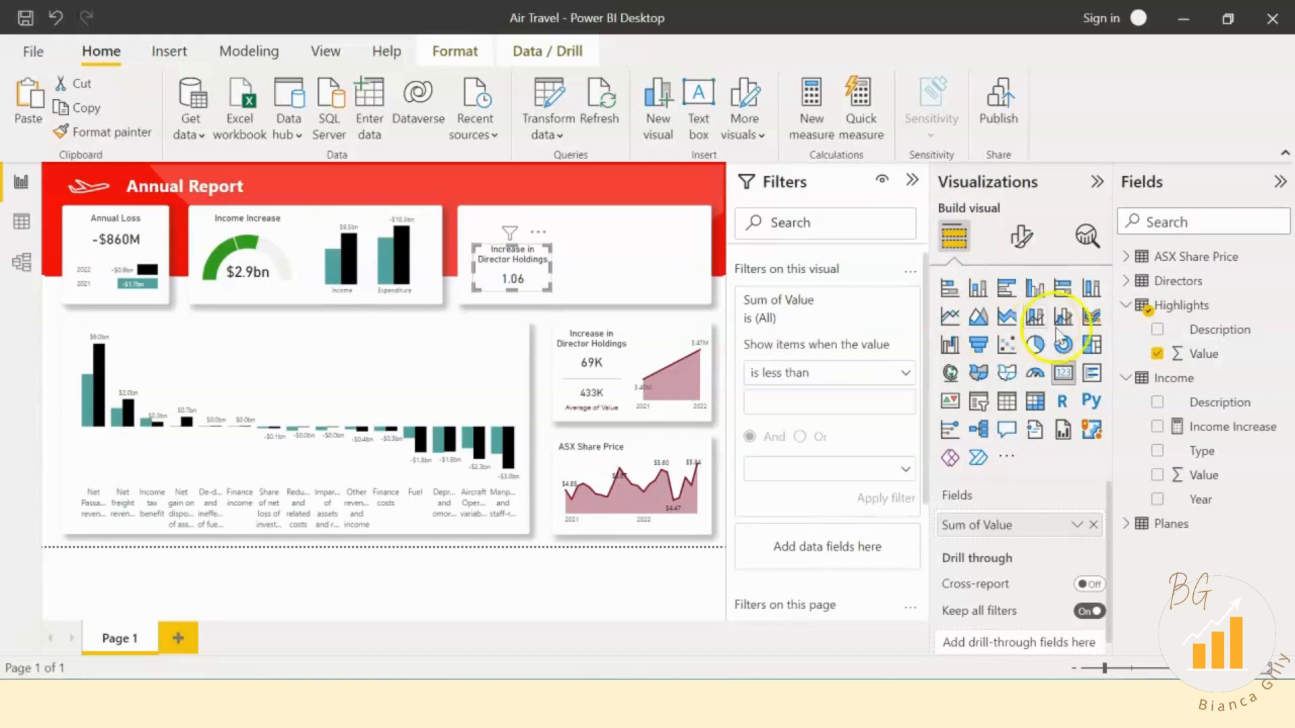
click(809, 297)
drag(1222, 329, 873, 358)
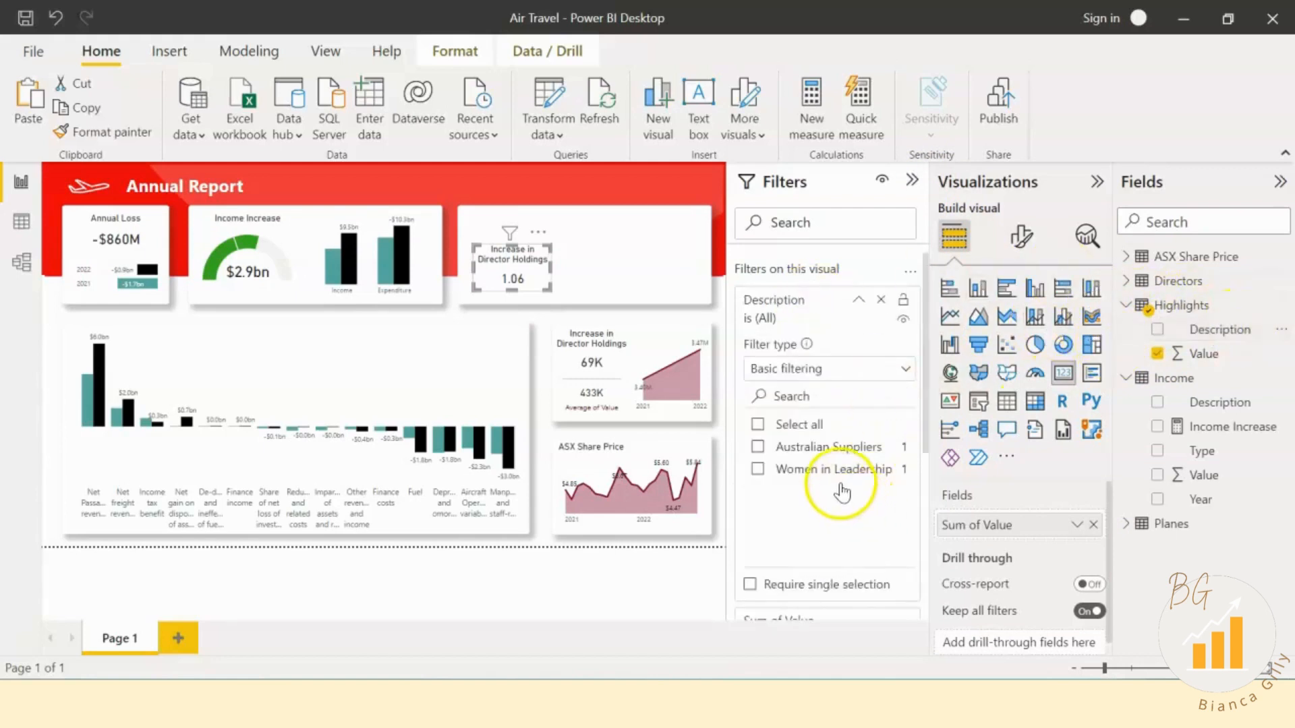
click(837, 445)
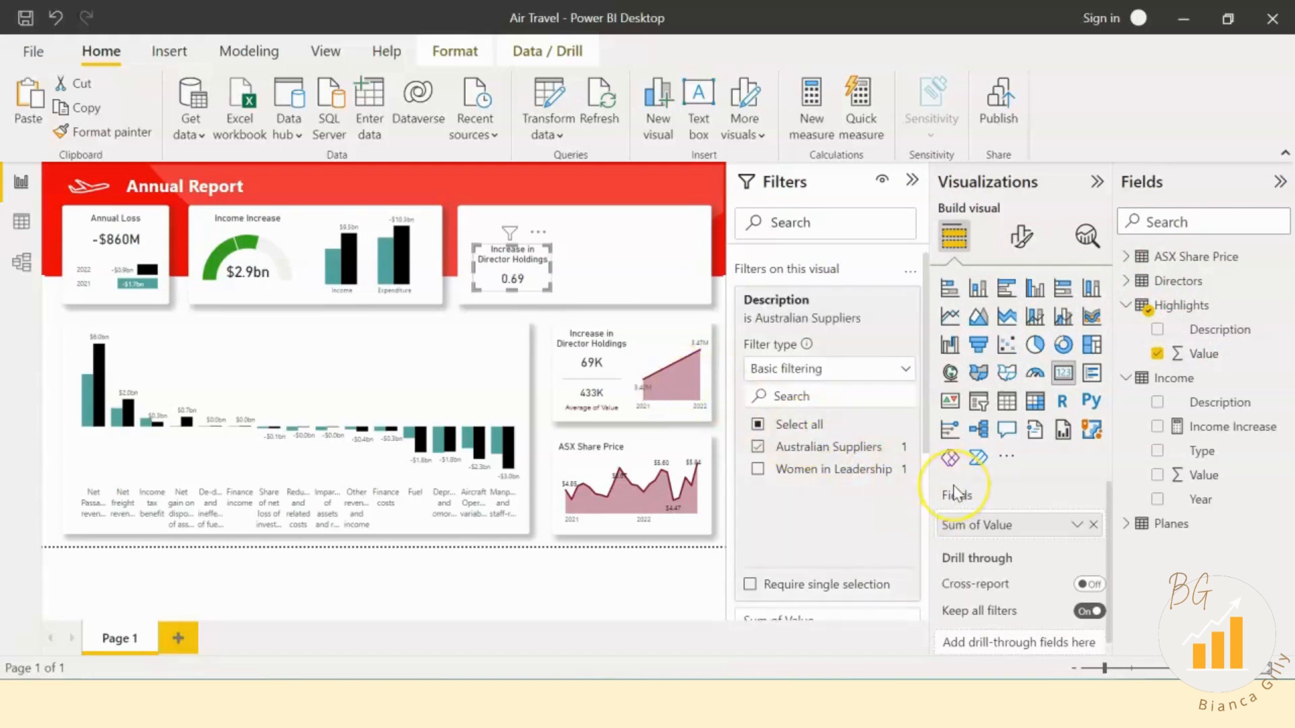
Step: Format the Highlights Value column as a percentage and set the card's callout value to 0 decimal places
click(1240, 360)
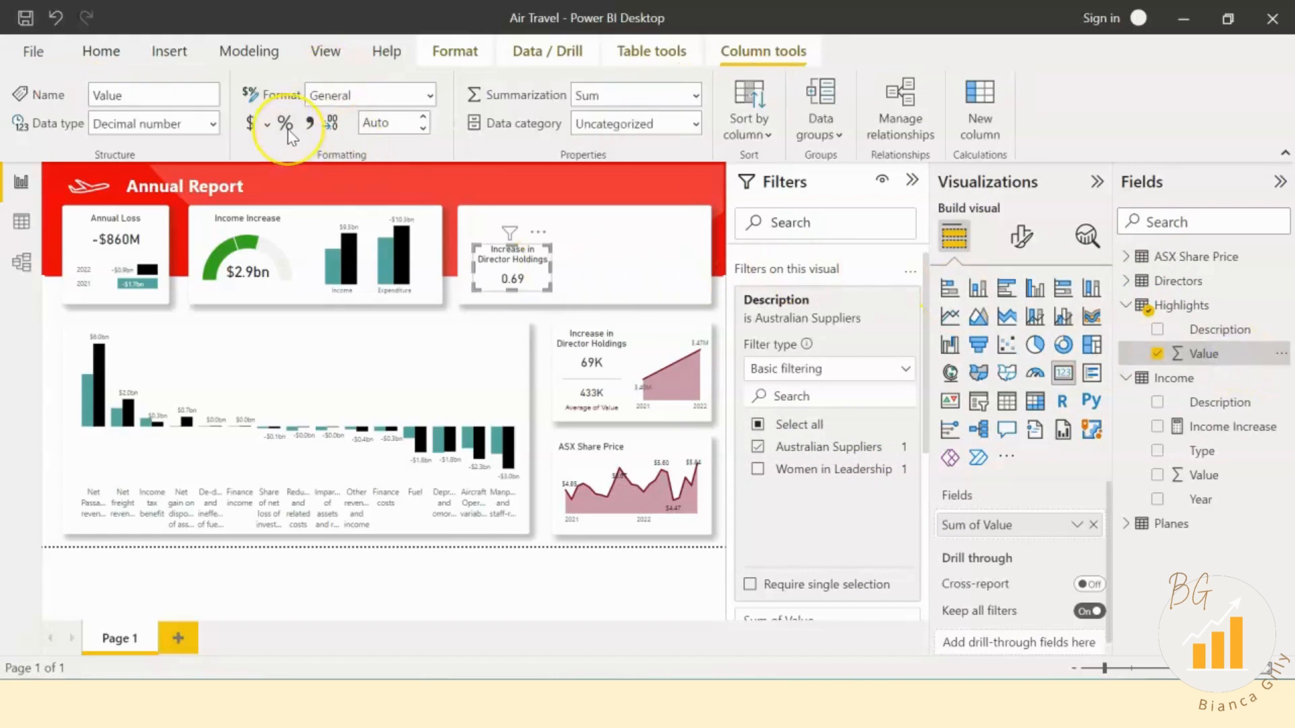
click(286, 127)
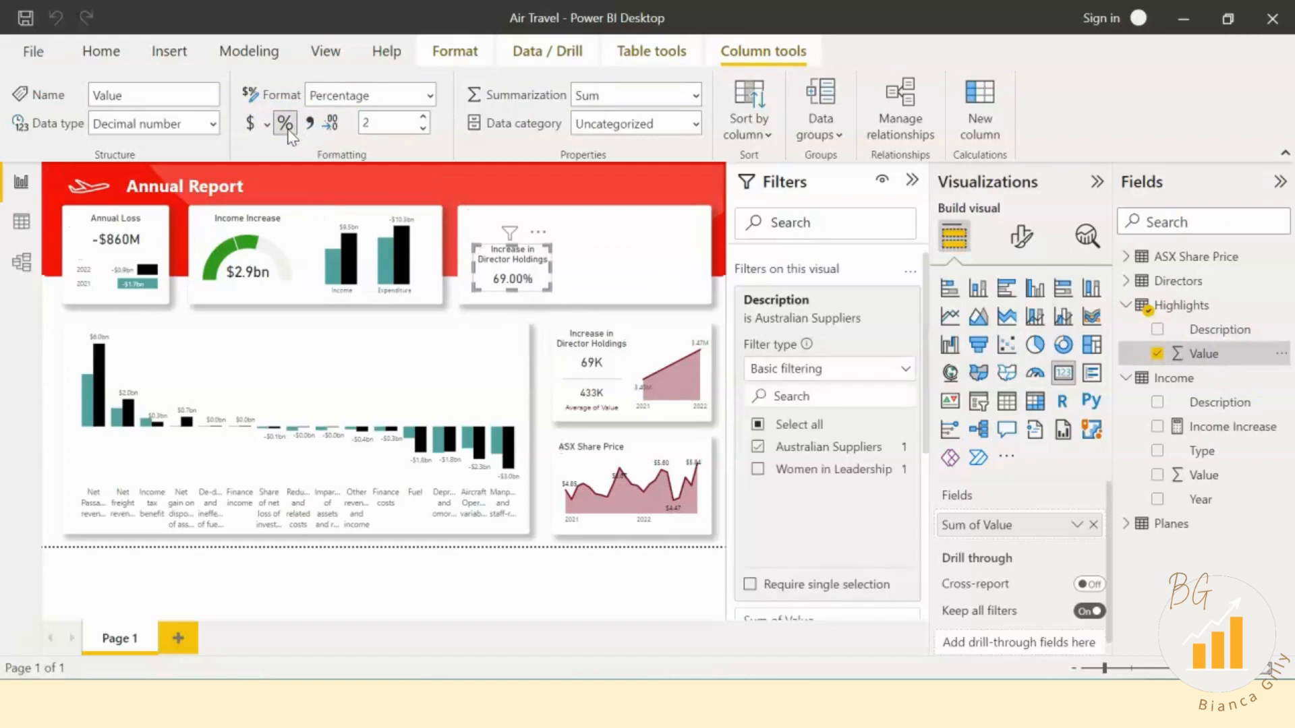
click(1021, 236)
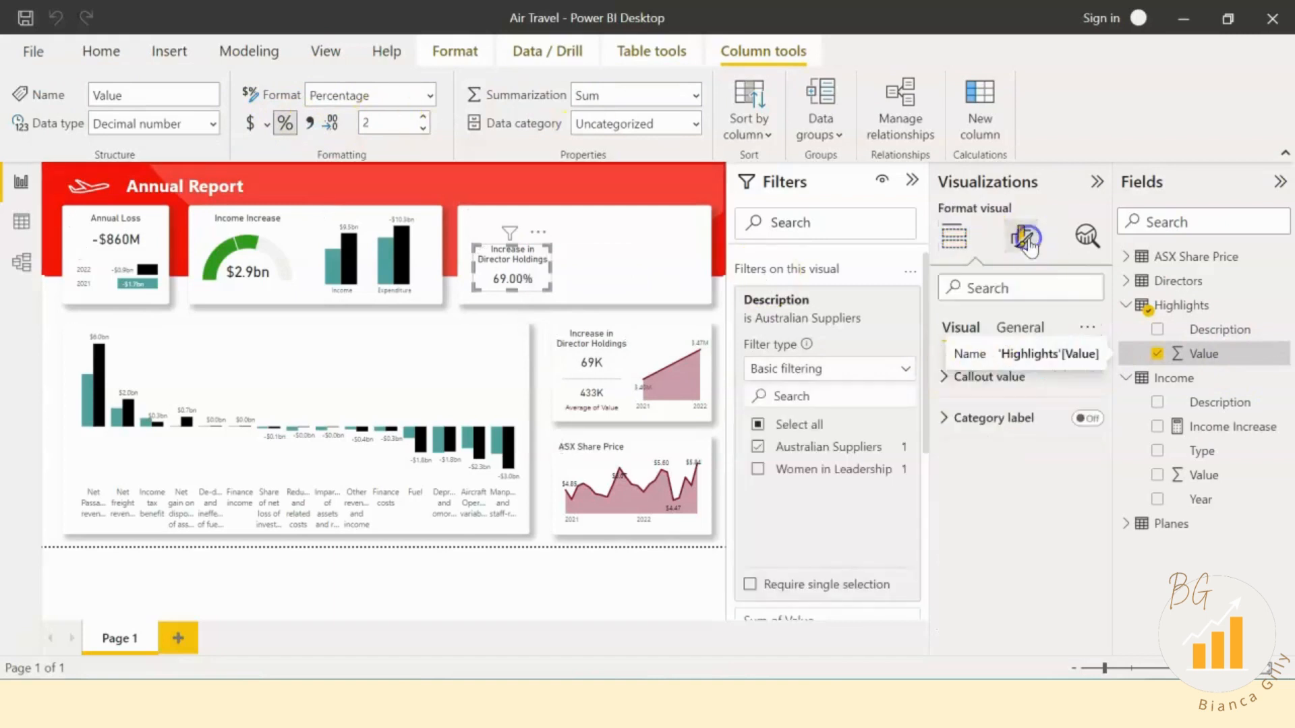
click(990, 376)
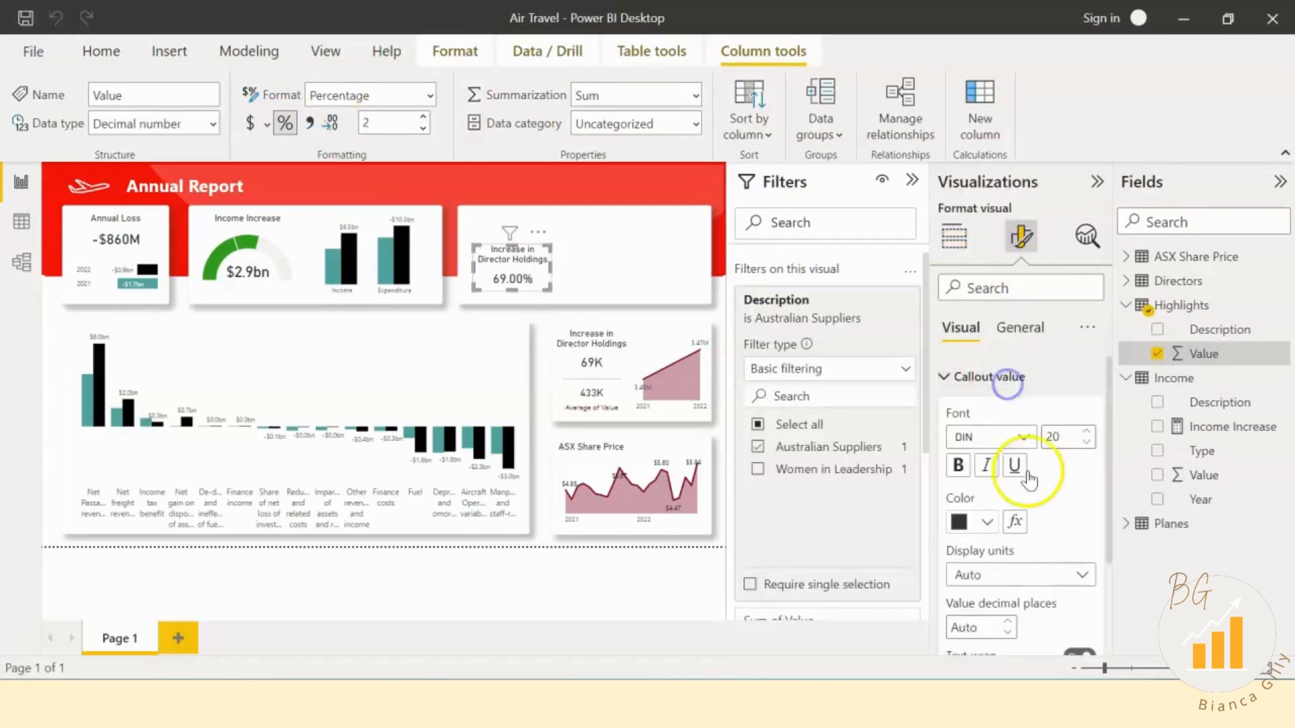
scroll(1012, 499, down, 2)
text(0)
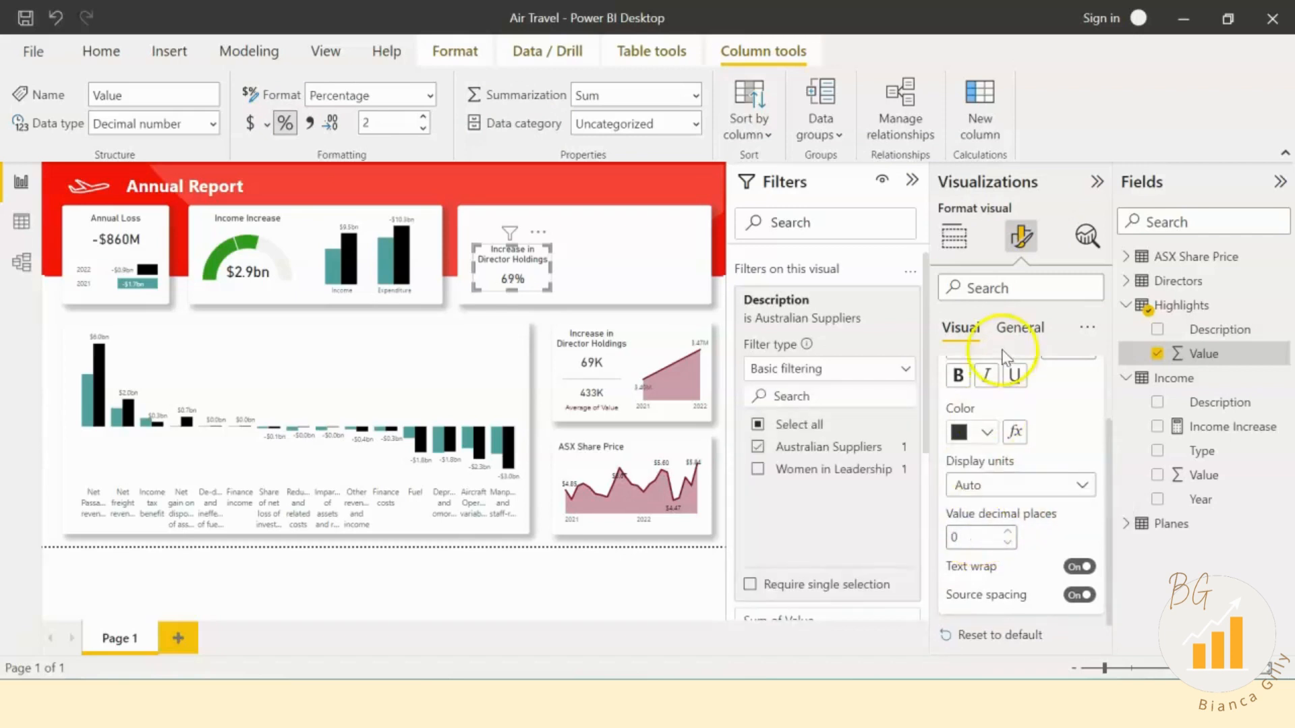
scroll(981, 350, up, 2)
click(985, 379)
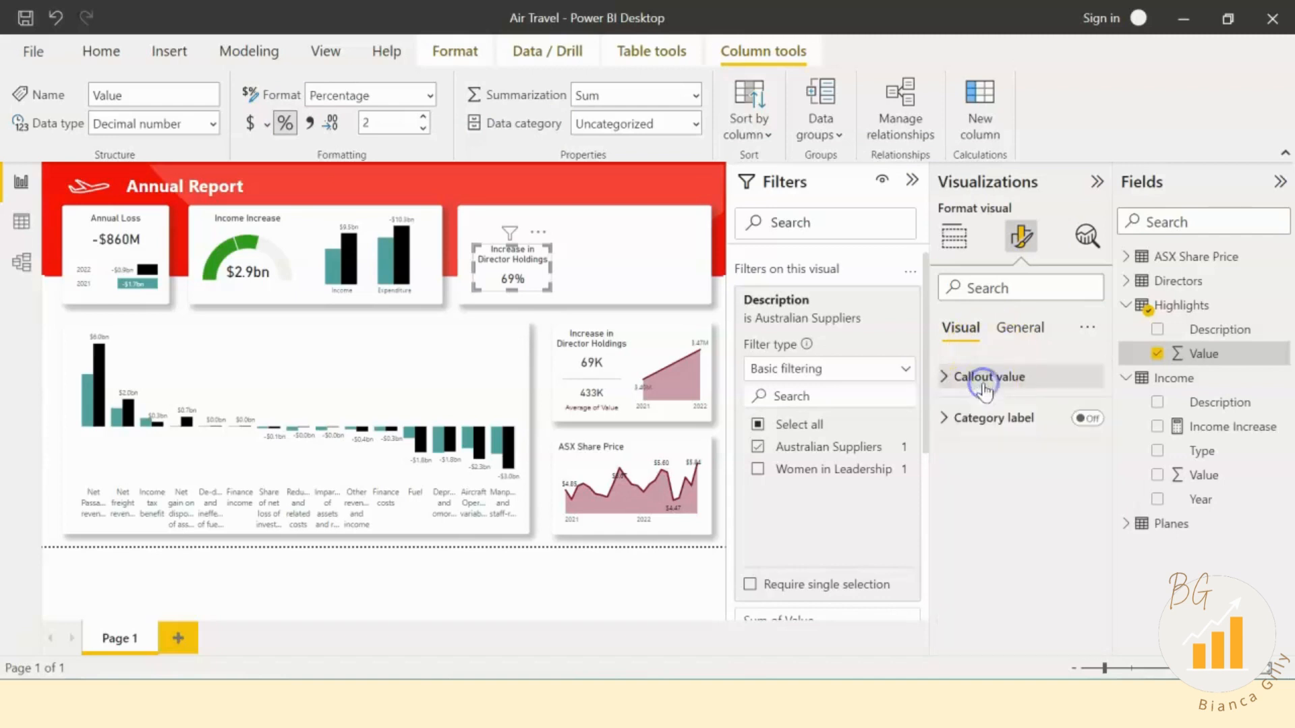
Step: Turn on the category label and turn off the title of the Australian Suppliers card in the header panel
click(1086, 420)
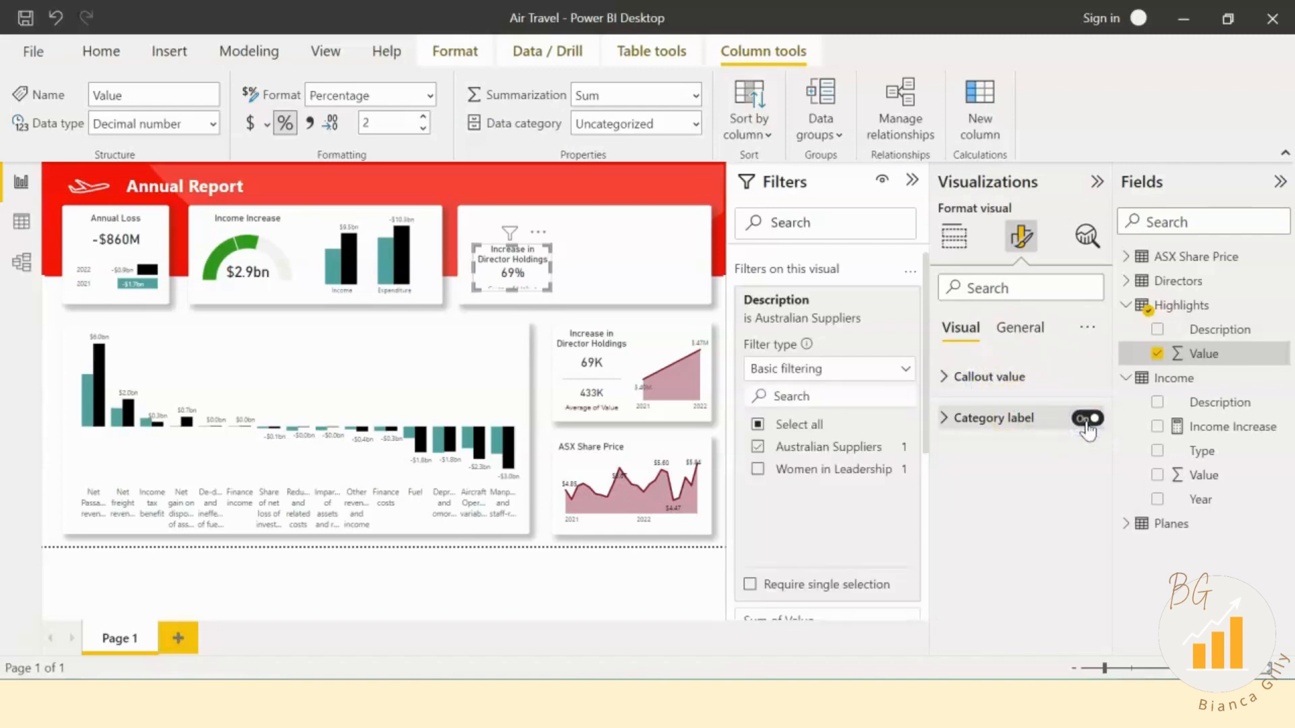
click(1023, 329)
click(1086, 418)
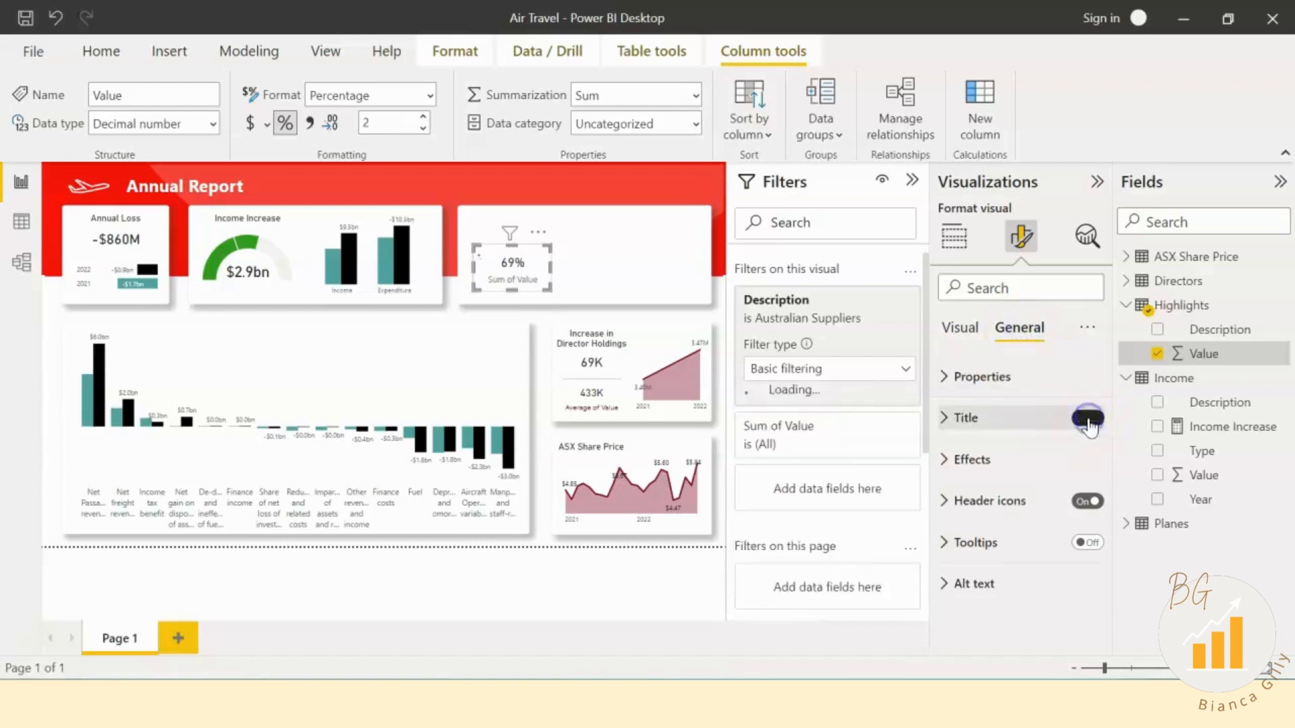
Step: Rename the card's Sum of Value field as Australian Supplies
click(954, 236)
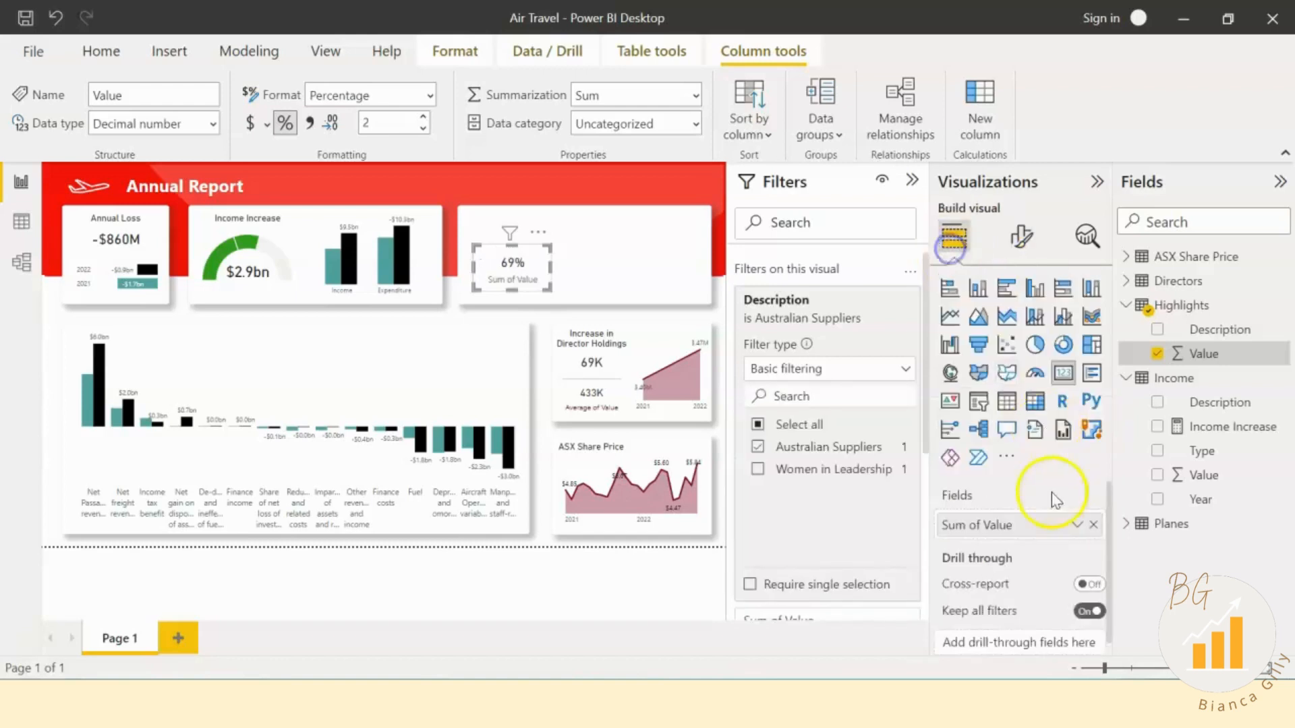
double_click(996, 529)
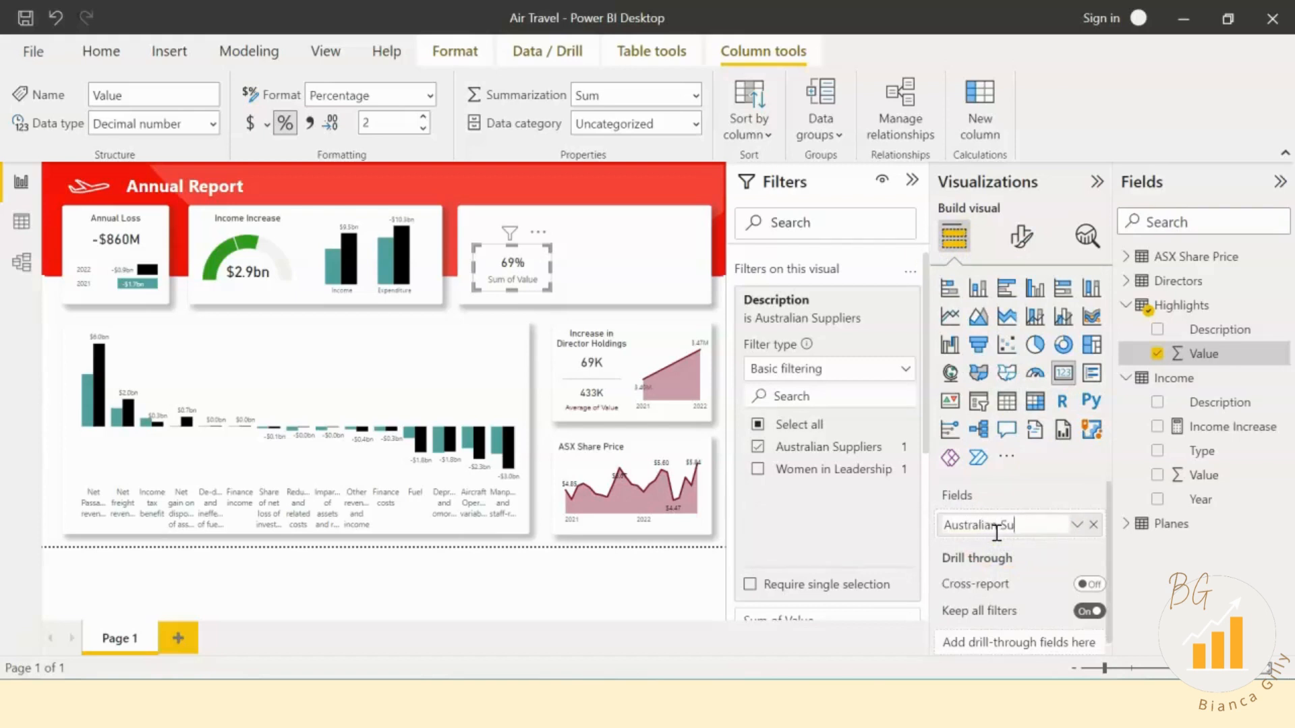
key(Return)
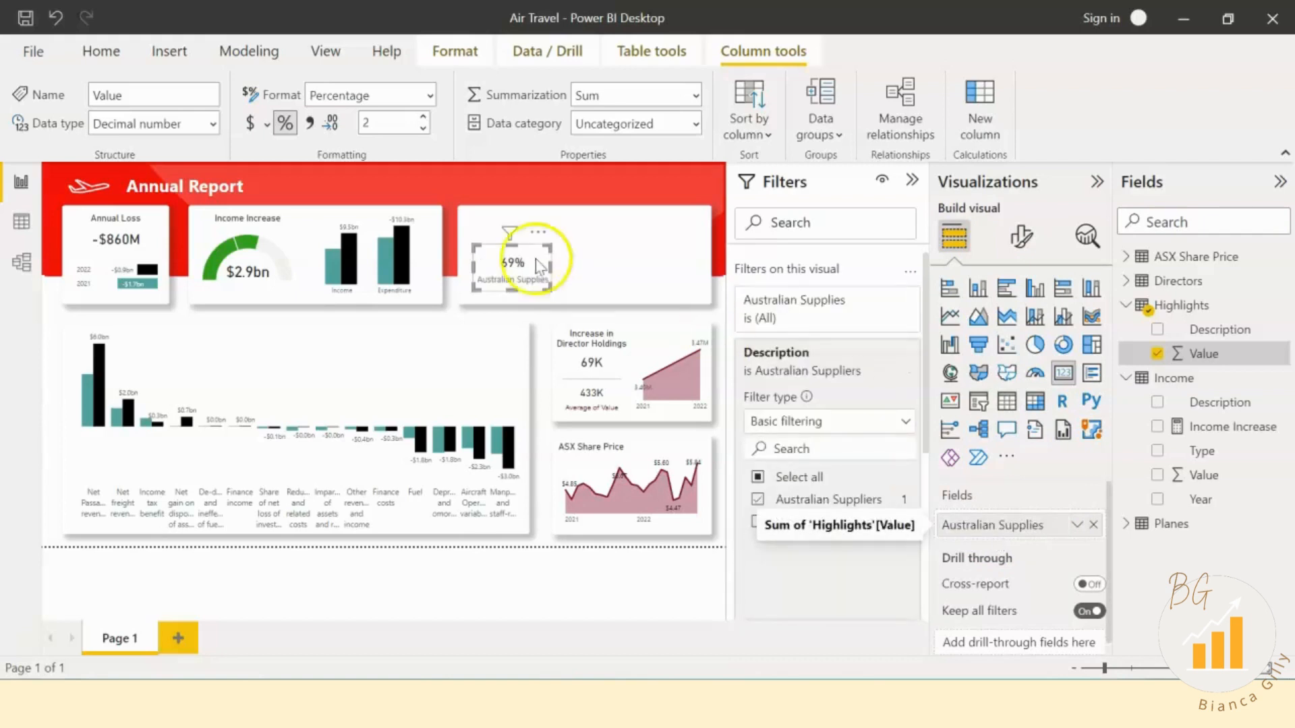
Step: Reshape the Australian Supplies card into a narrower, taller box in the header panel and check its callout value settings
drag(545, 265, 555, 263)
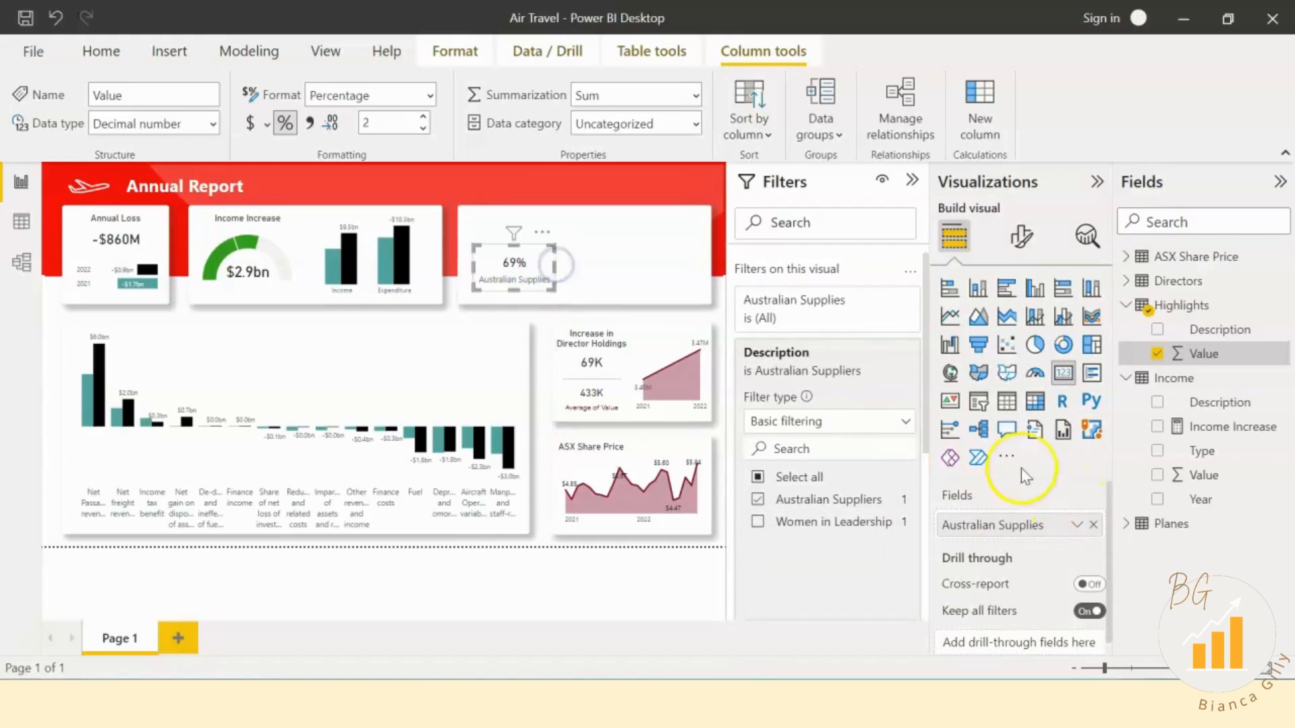
click(1020, 239)
click(1005, 376)
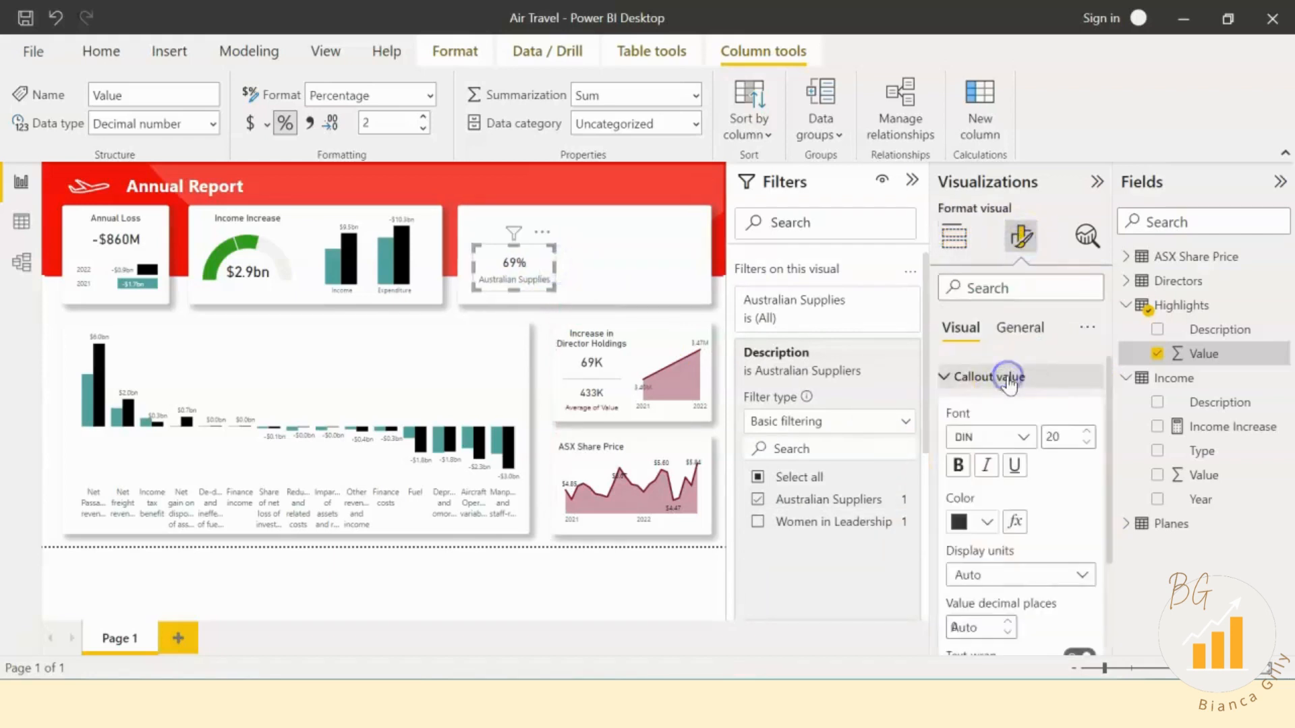
scroll(1064, 456, down, 2)
scroll(1062, 450, down, 1)
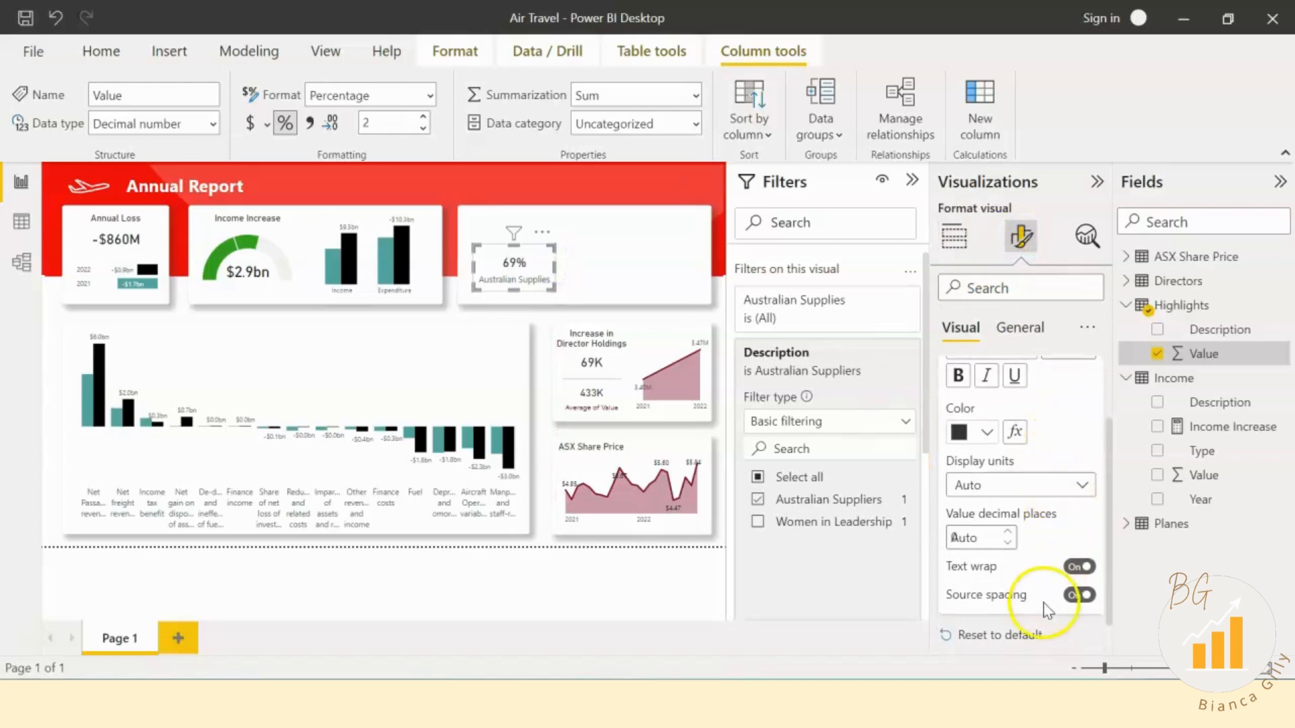
drag(514, 291, 514, 265)
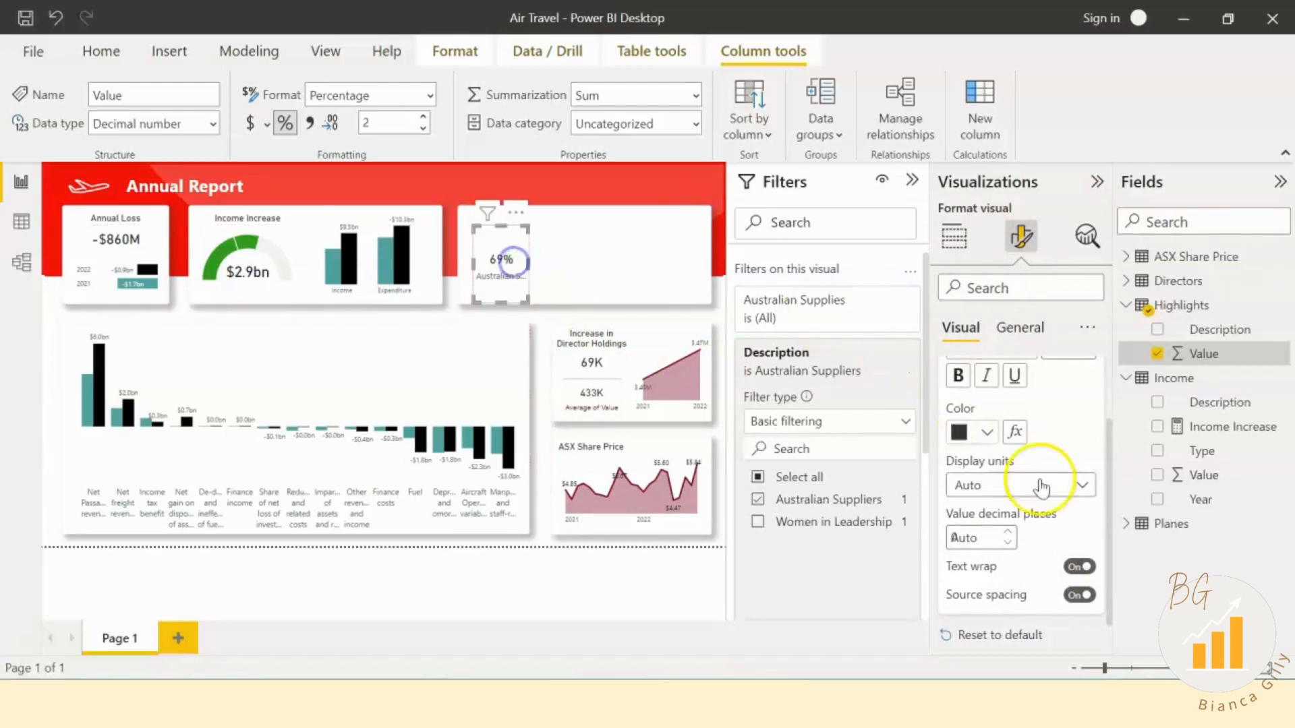
scroll(1041, 484, up, 2)
scroll(1047, 489, down, 3)
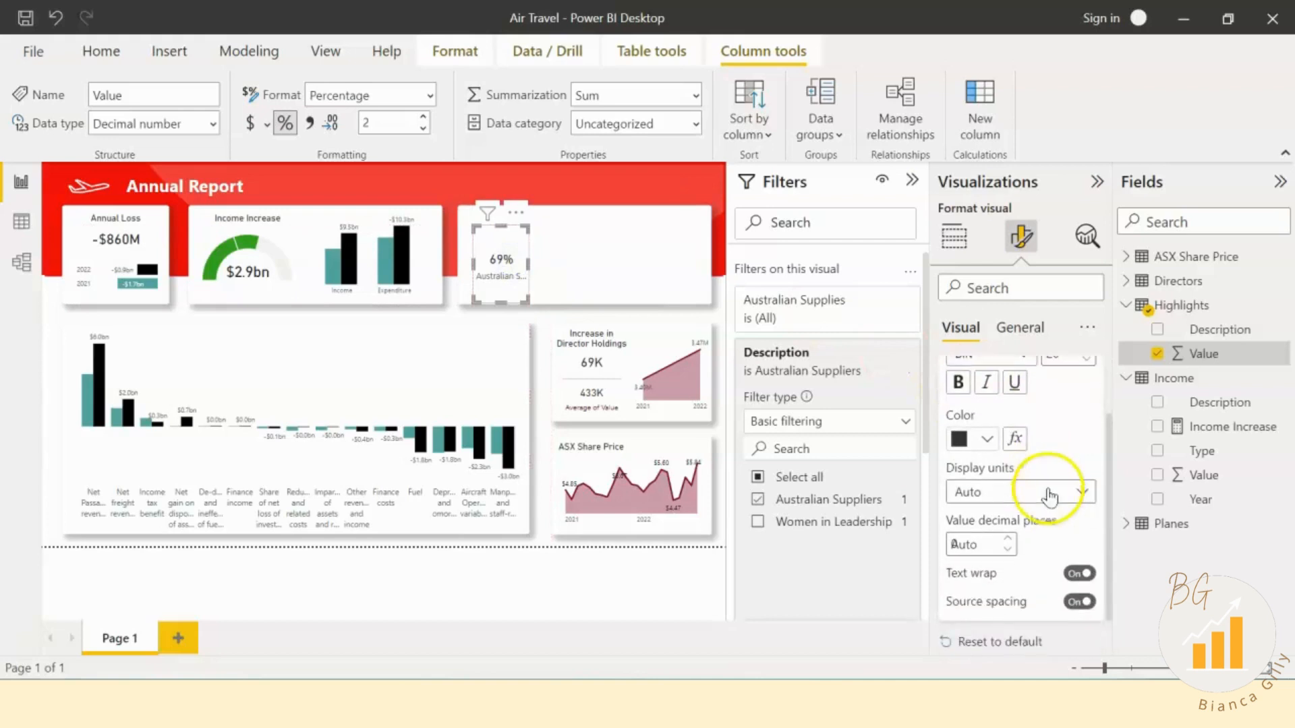
scroll(1059, 526, up, 2)
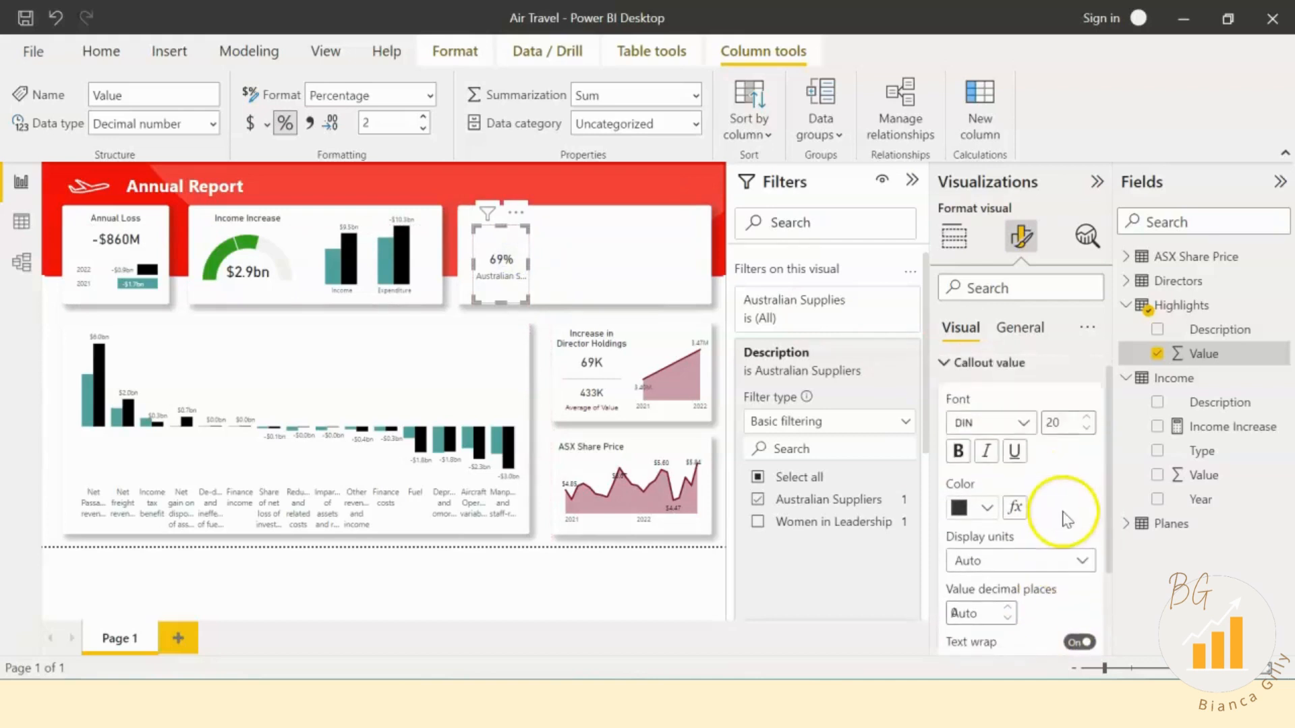
click(1087, 432)
click(1088, 431)
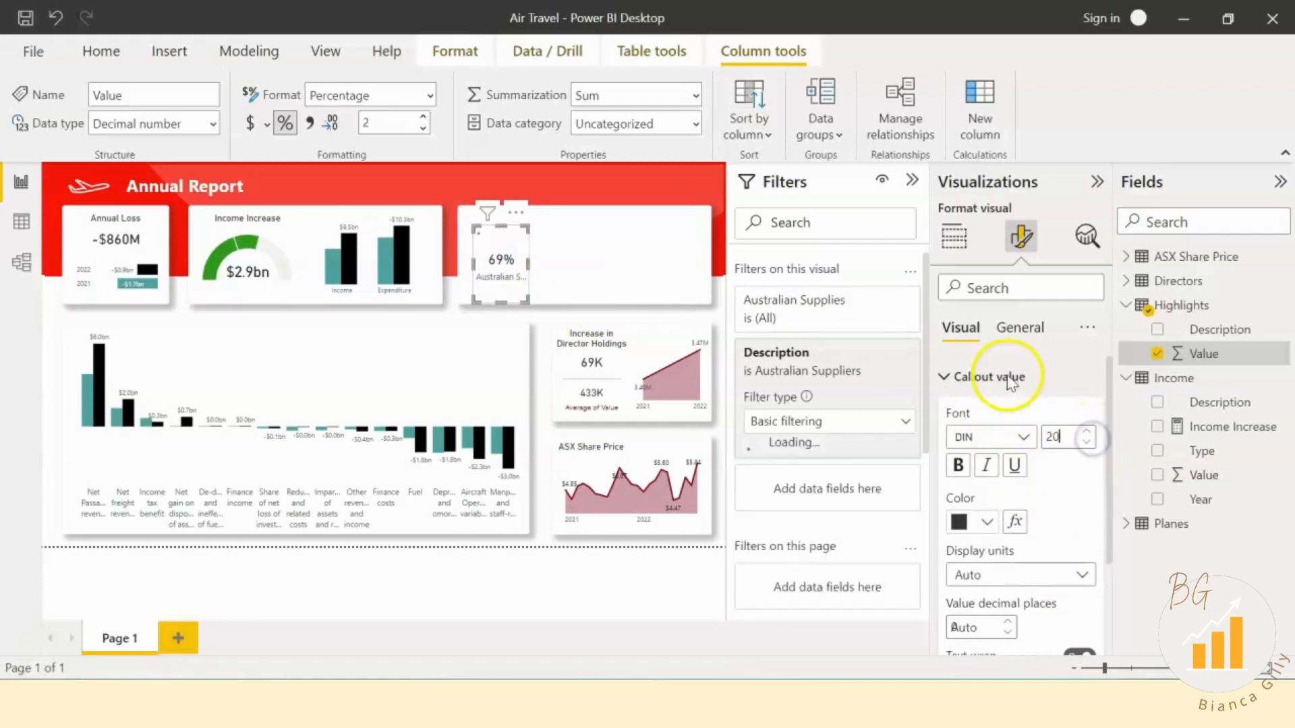
Step: Enlarge the Australian Supplies card so its label wraps onto two lines, and set the category label color to dark burgundy
click(963, 377)
click(1012, 419)
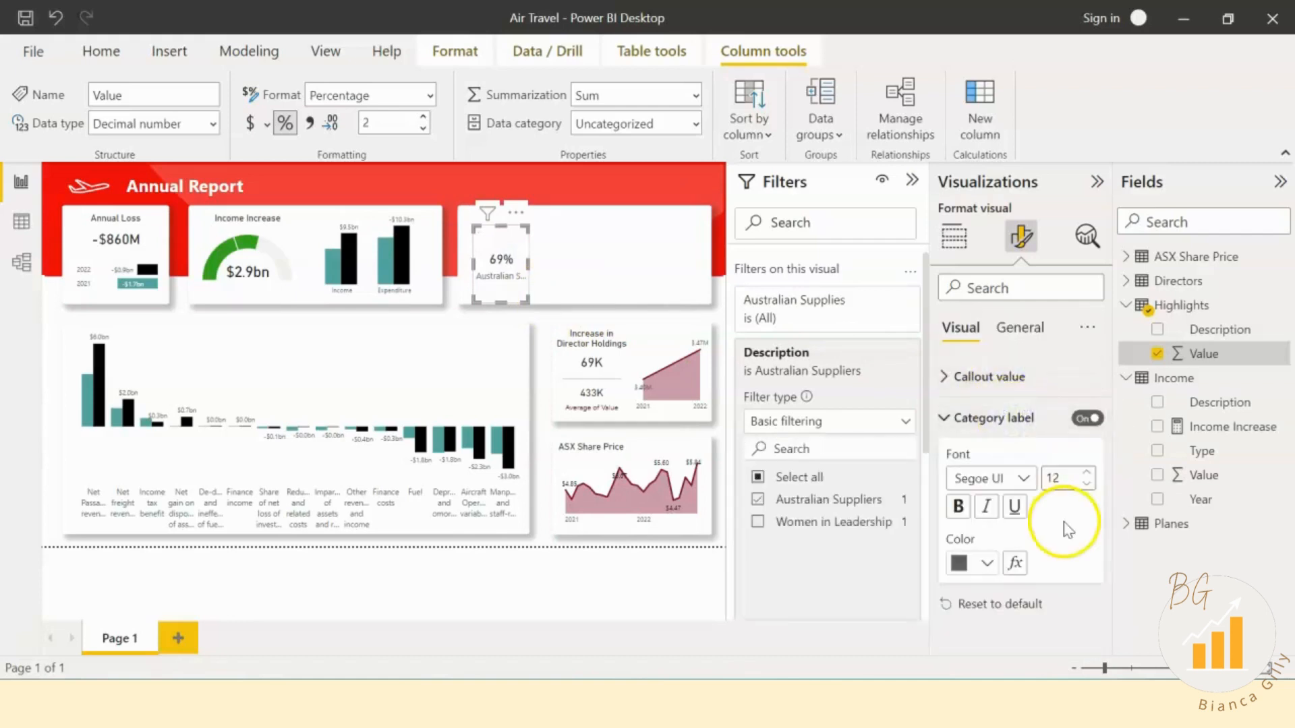
drag(500, 299, 513, 267)
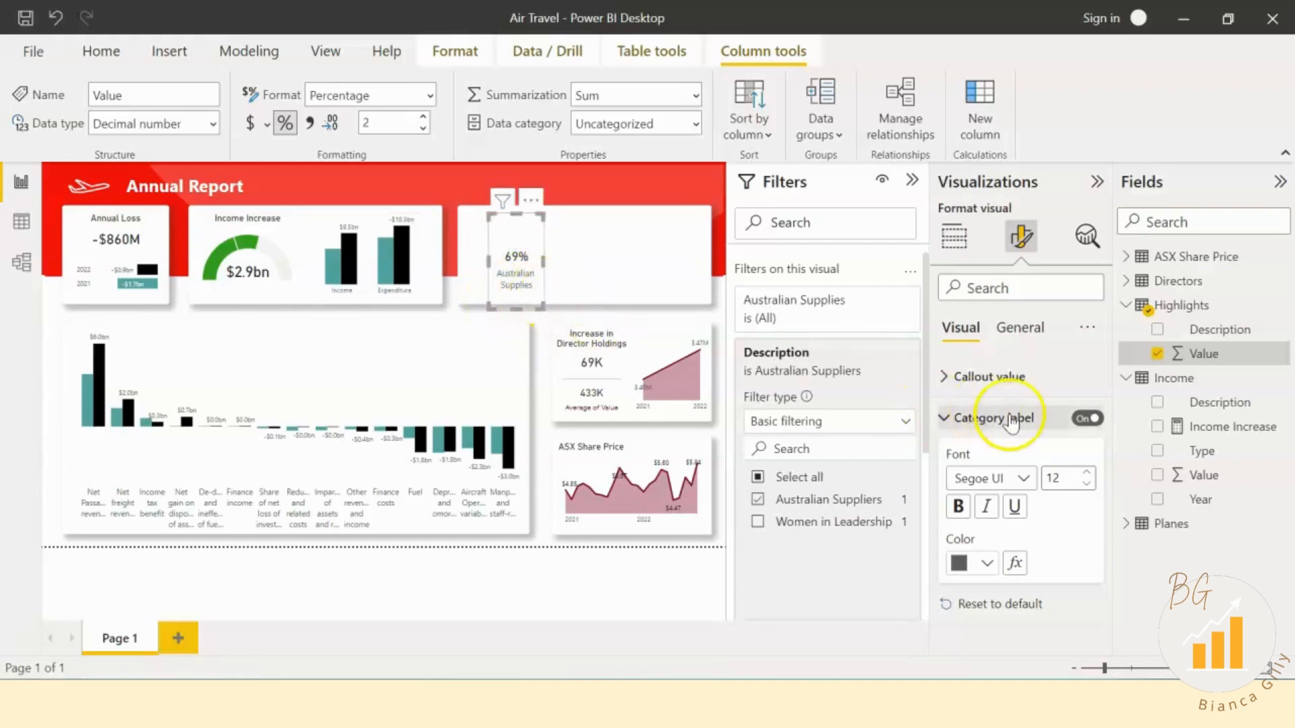
click(984, 562)
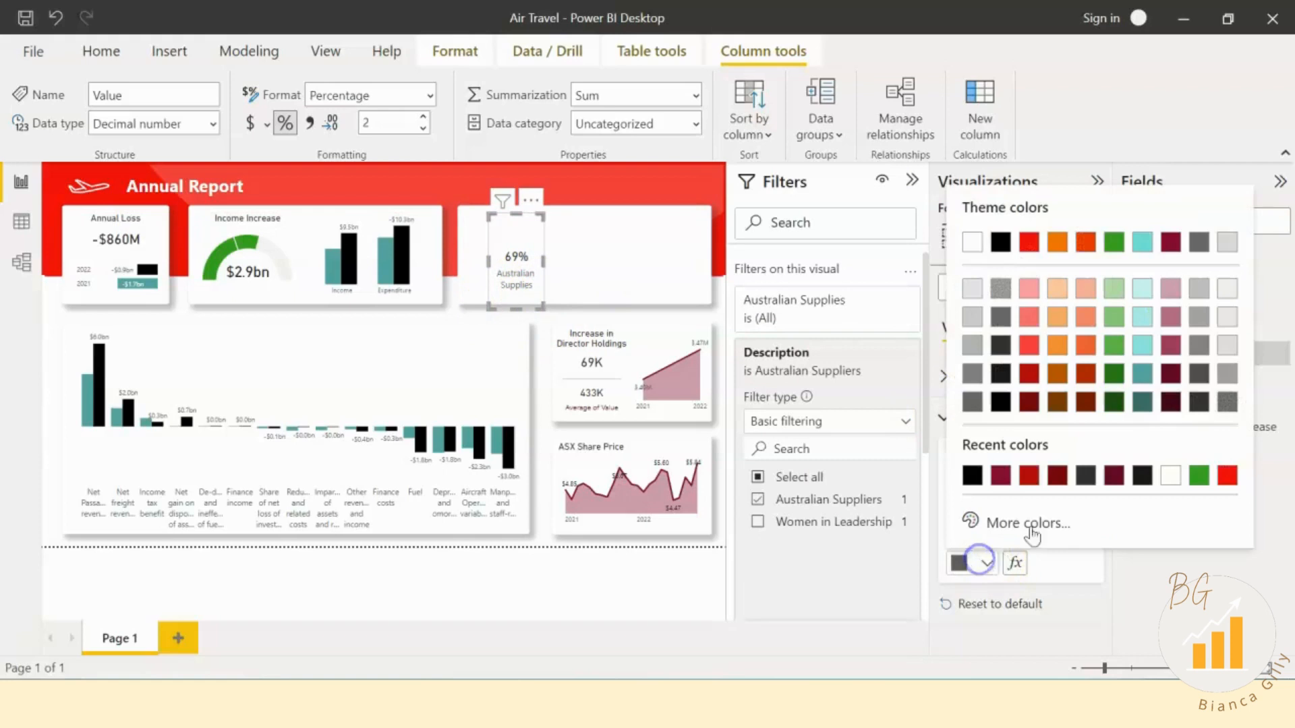
click(1172, 373)
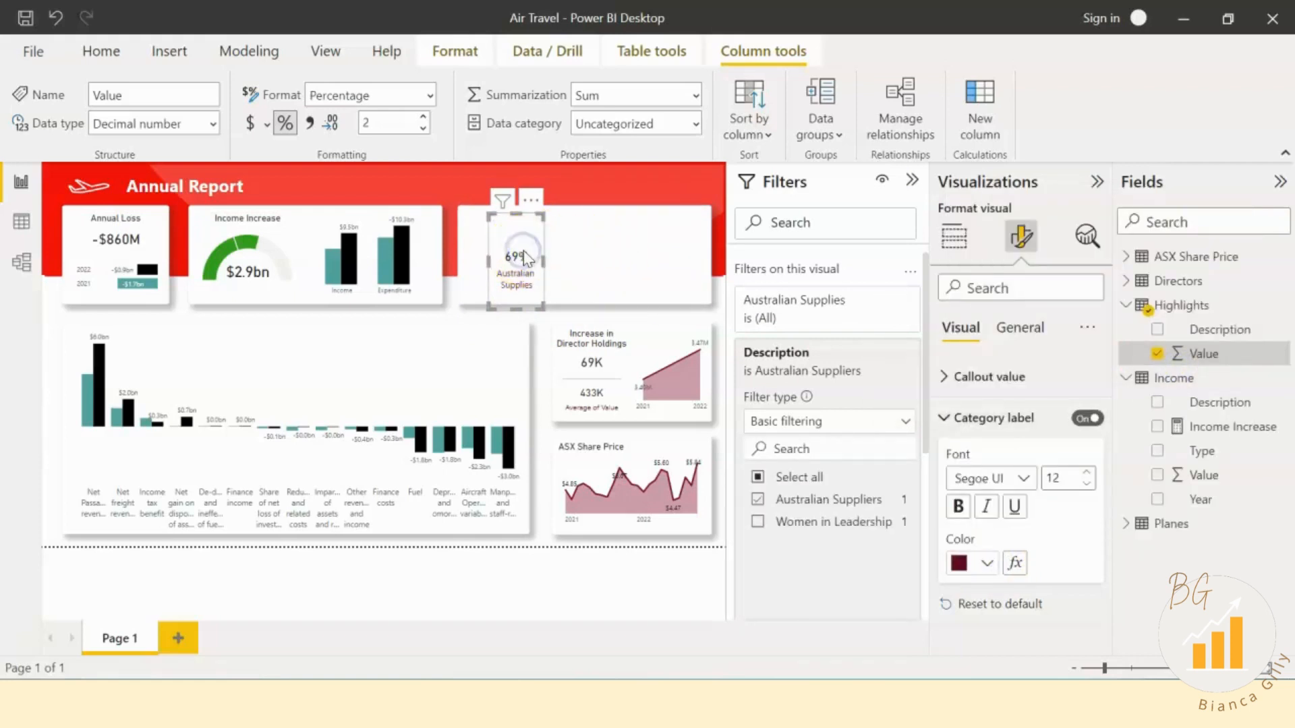
Step: Place a copy of the Australian Supplies card beside the original and filter its Description to Women in Leadership only
key(ctrl+c)
key(ctrl+v)
drag(525, 268, 592, 258)
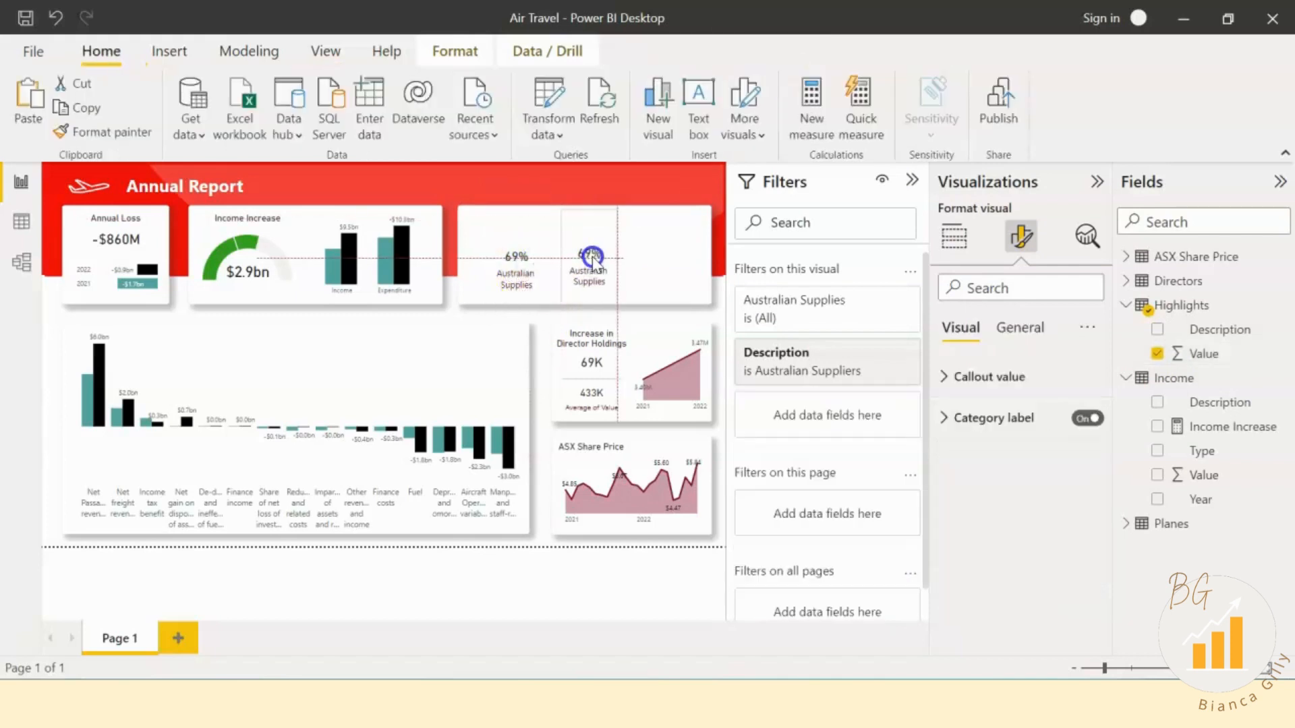
click(823, 358)
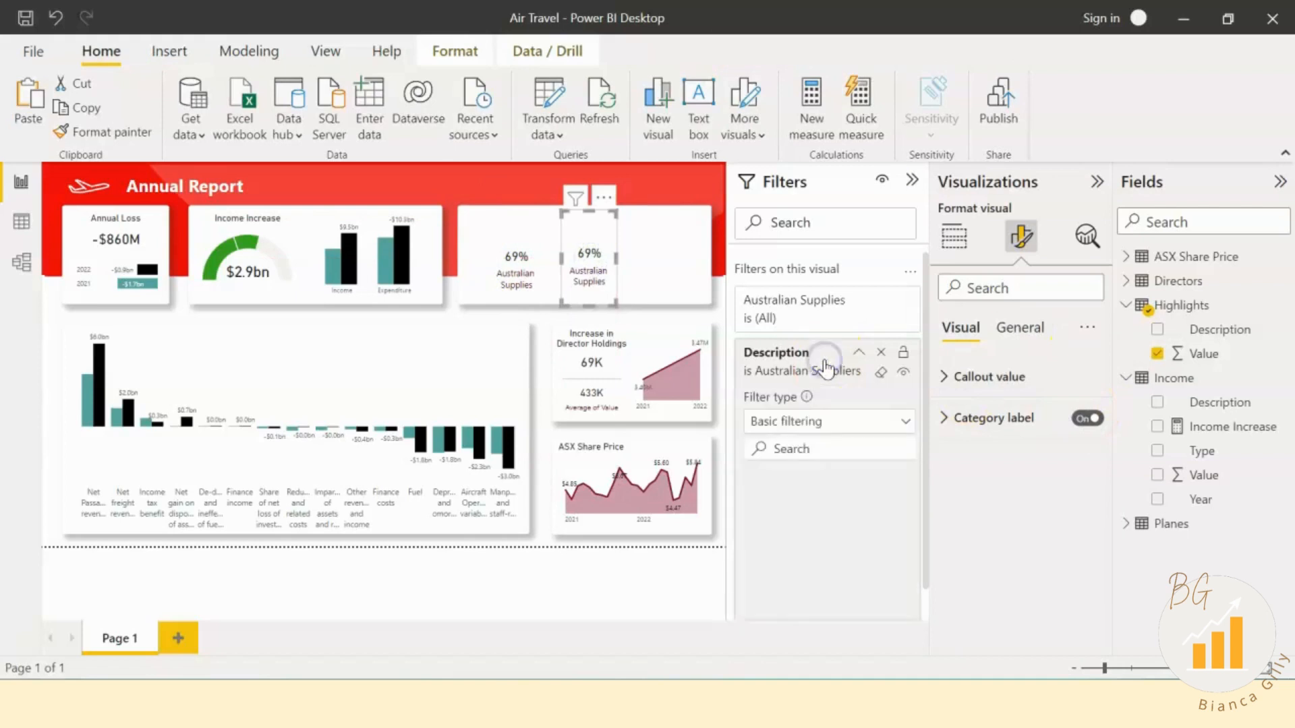
click(809, 521)
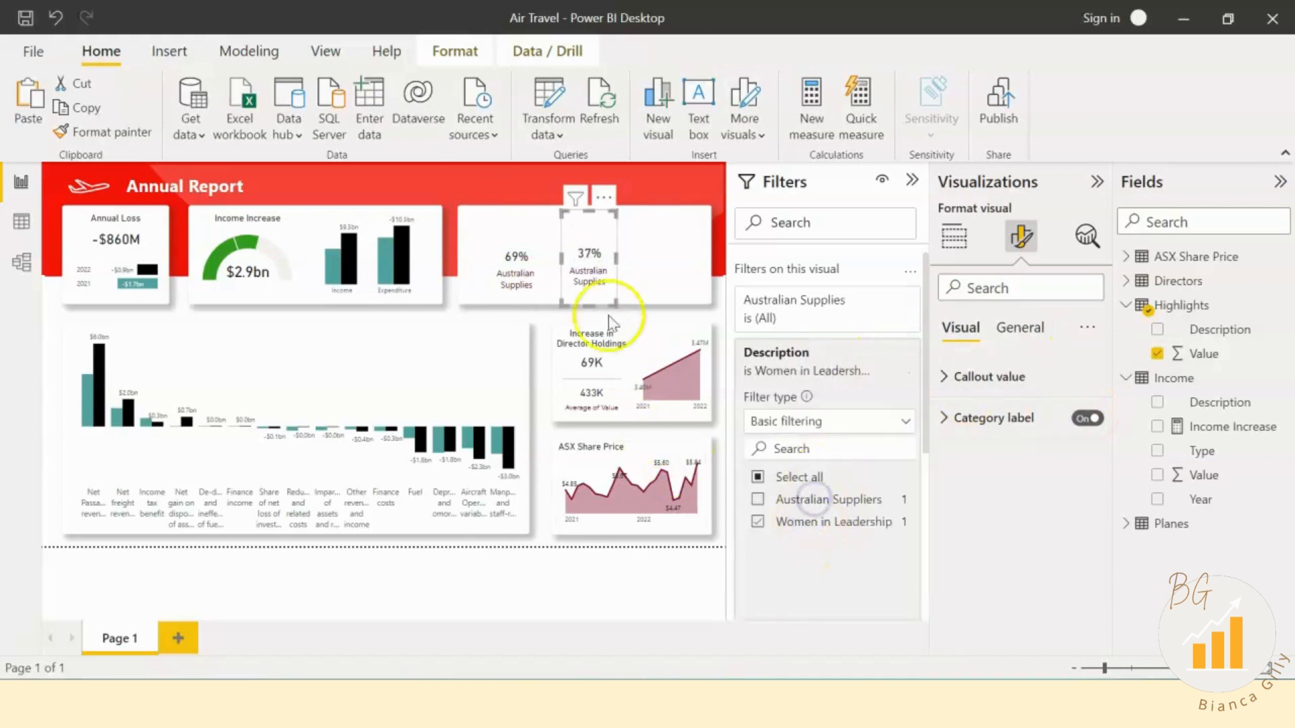
Step: Rename the copied card's Australian Supplies field as Women in Leadership
click(591, 273)
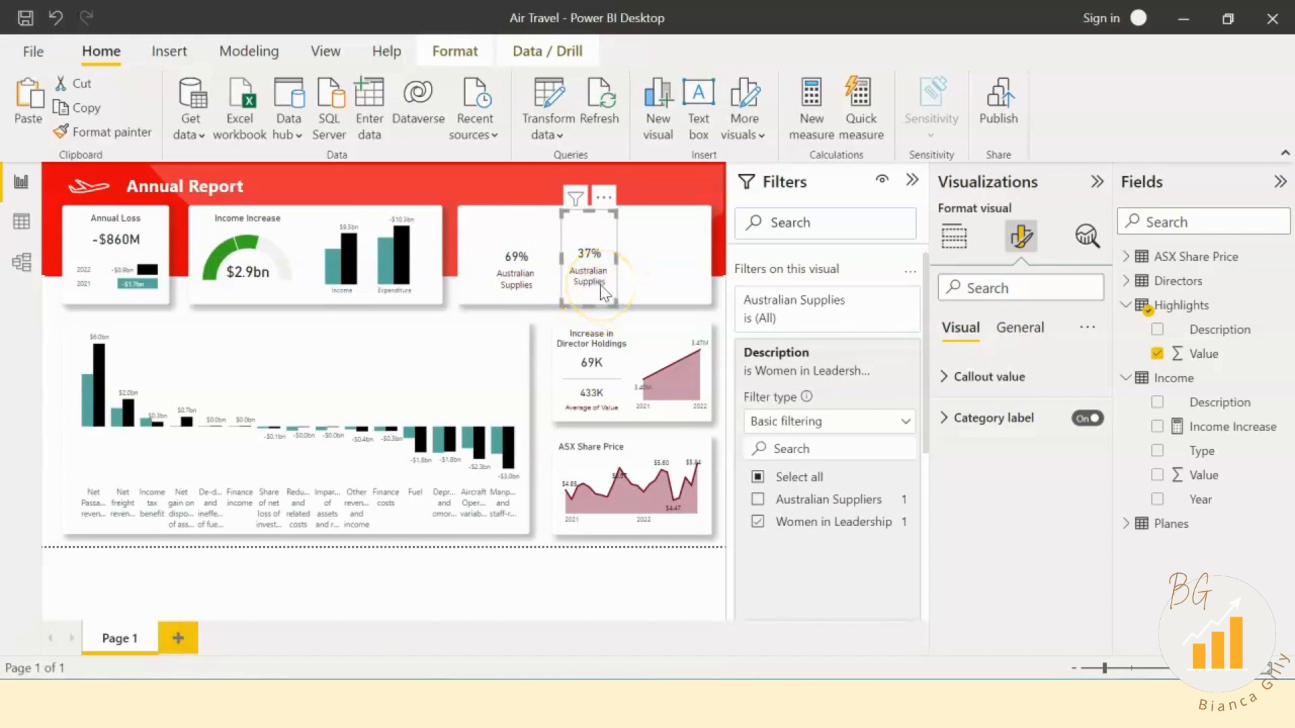
click(954, 236)
double_click(977, 526)
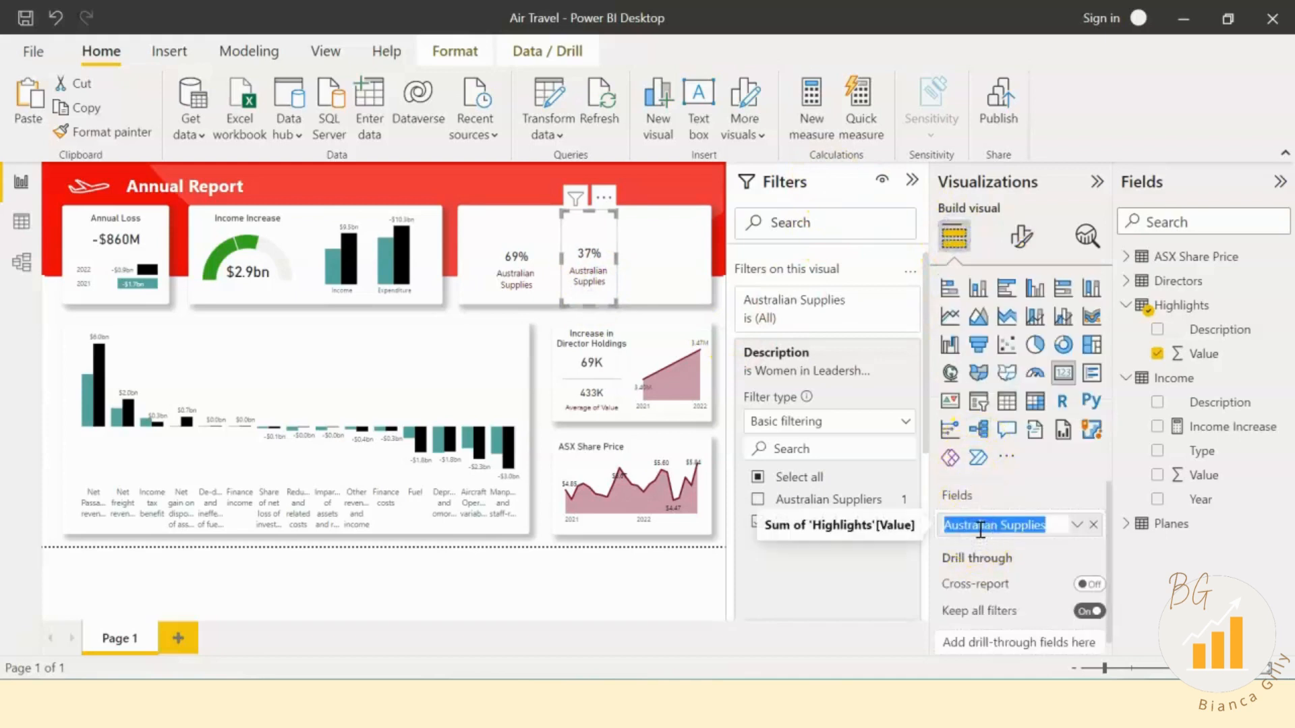
text(A)
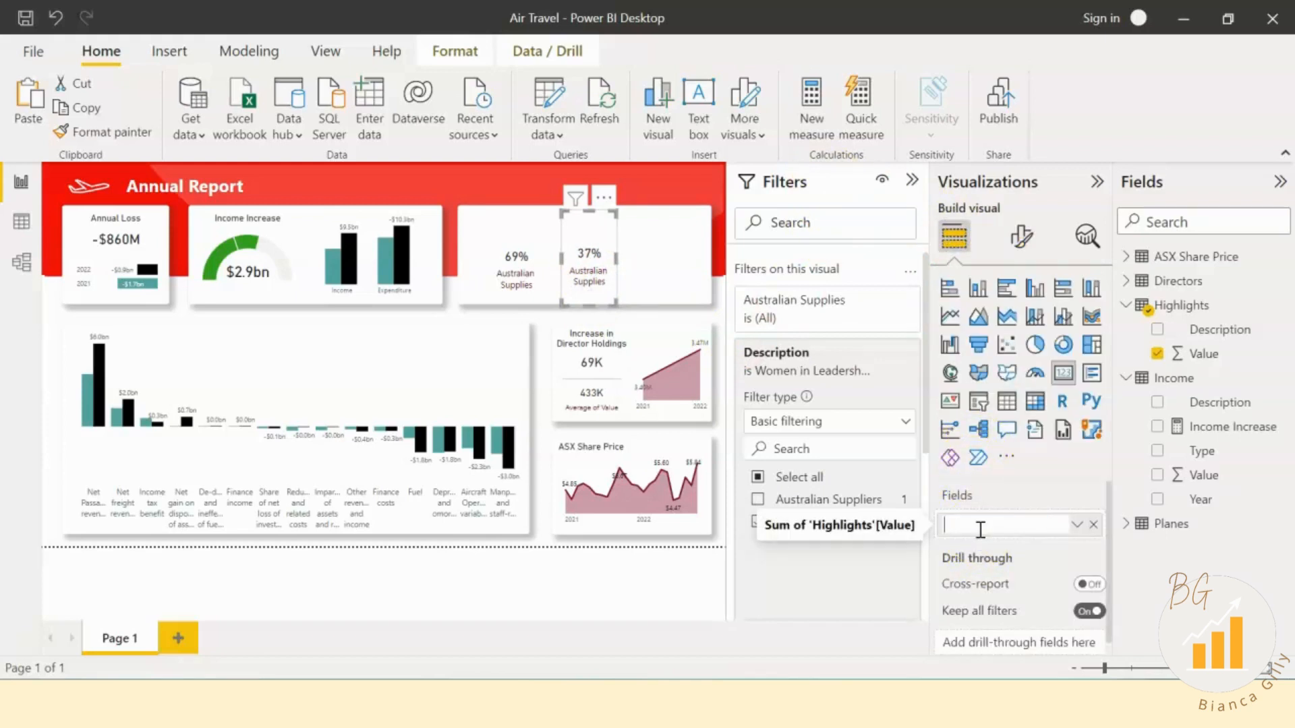
text( in Leadership)
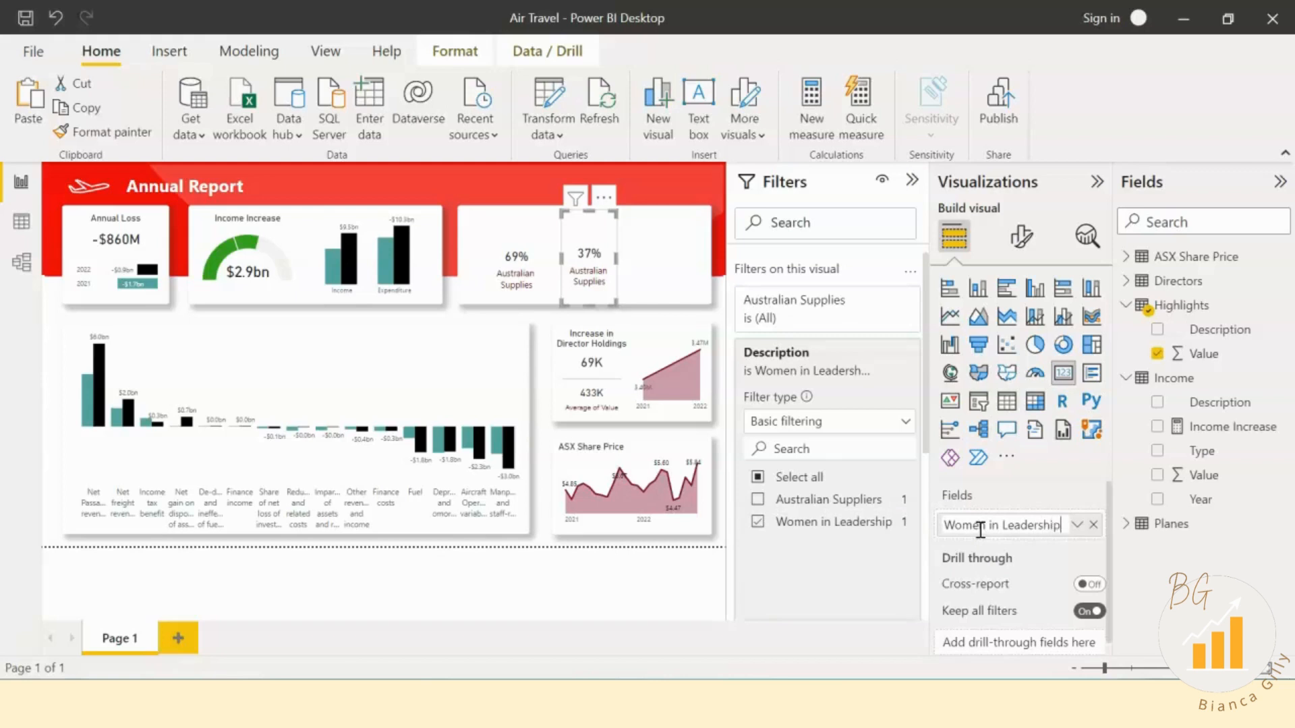
key(Return)
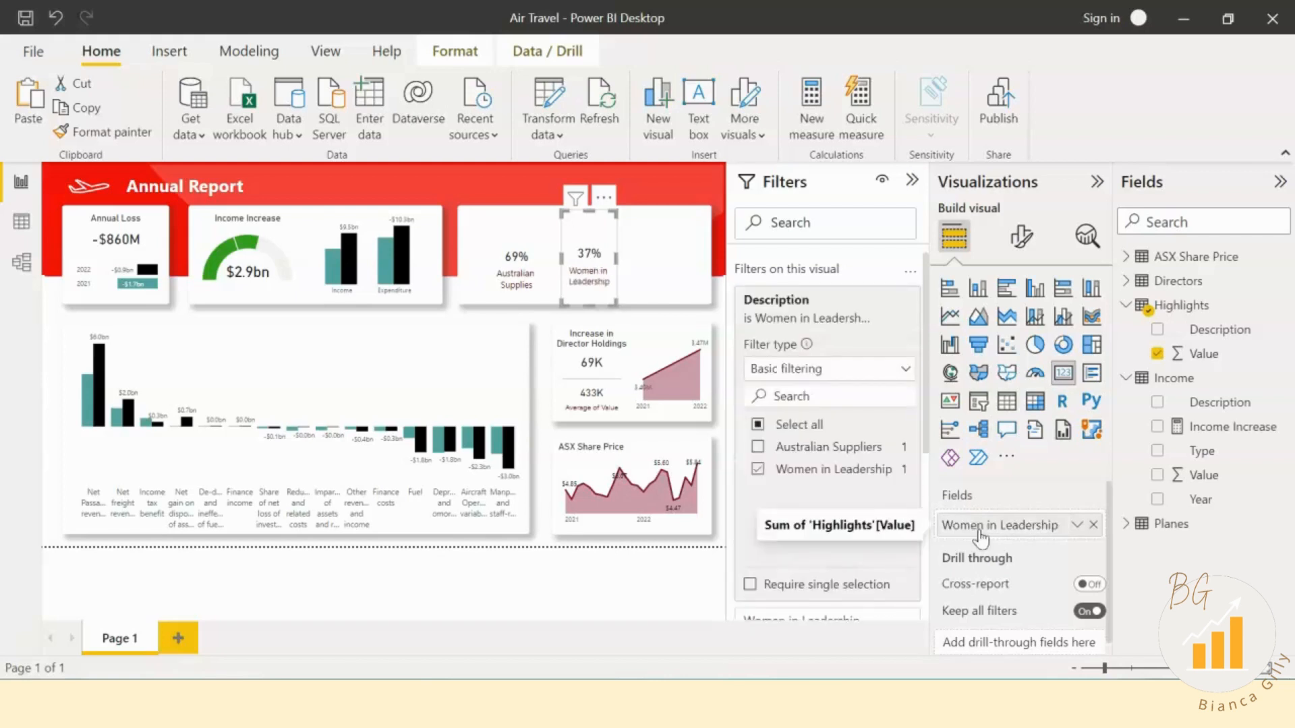
click(616, 572)
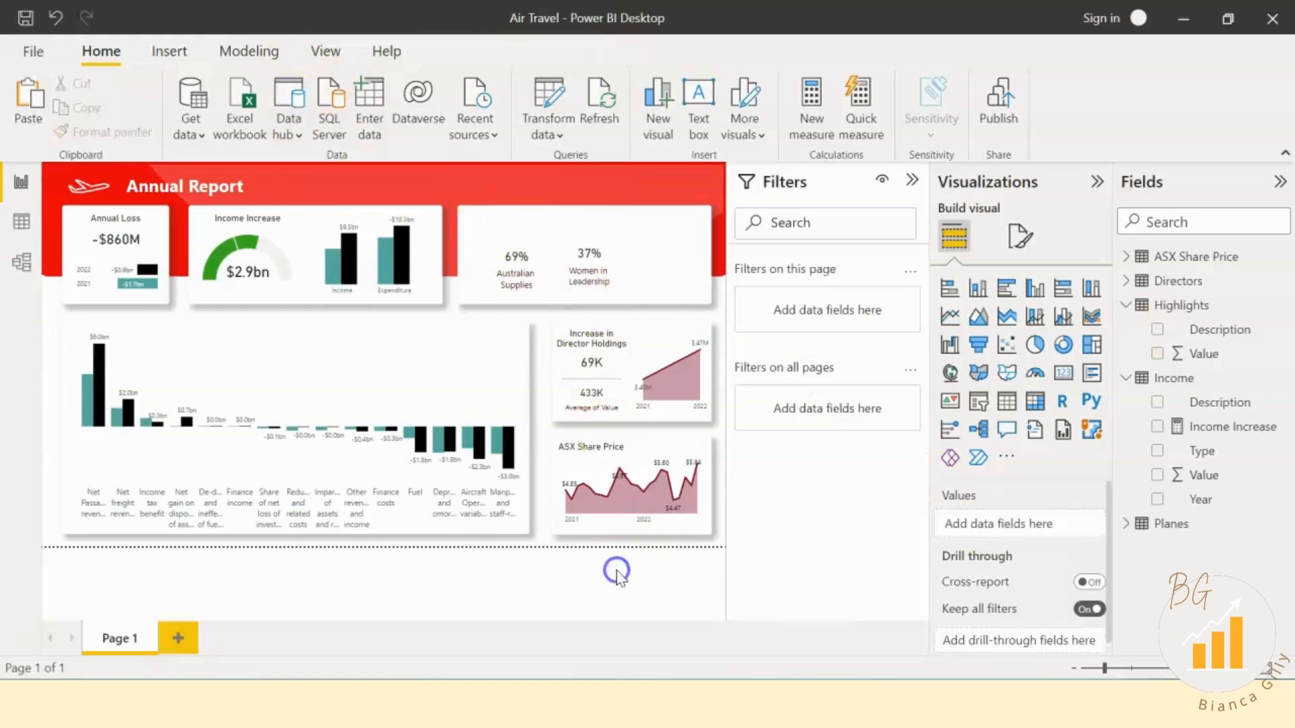
Step: Align the Women in Leadership card with the first card and place a third card copy in the panel's remaining space
click(591, 268)
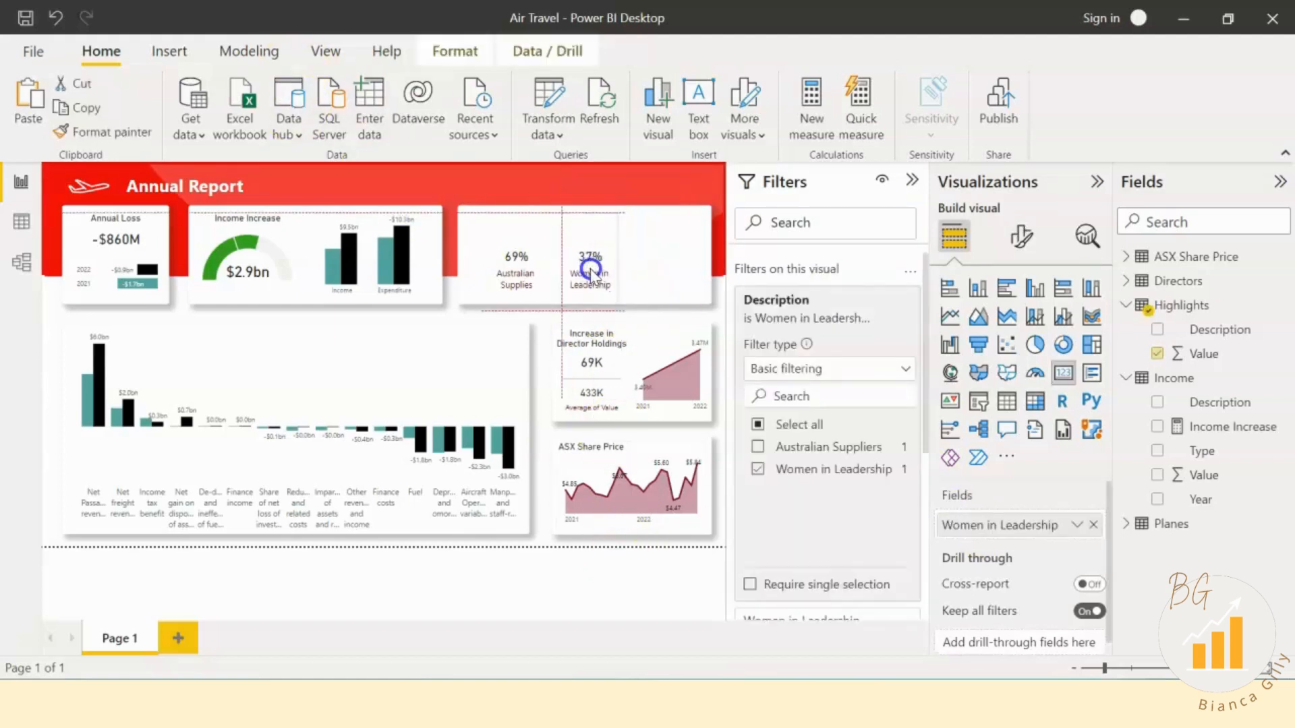
drag(590, 268, 663, 271)
key(ctrl+v)
Step: Examine the Year and Aircrafts data in the Planes table, then return to the report page
click(1127, 306)
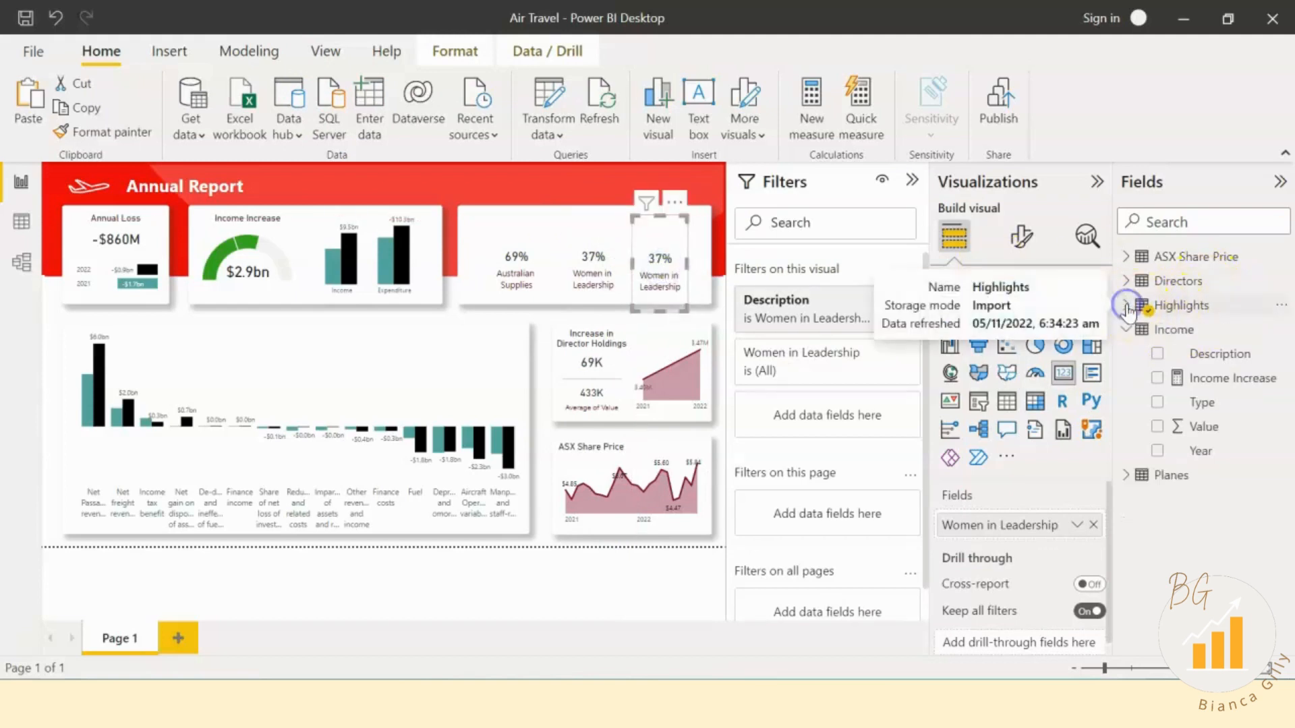
click(1125, 329)
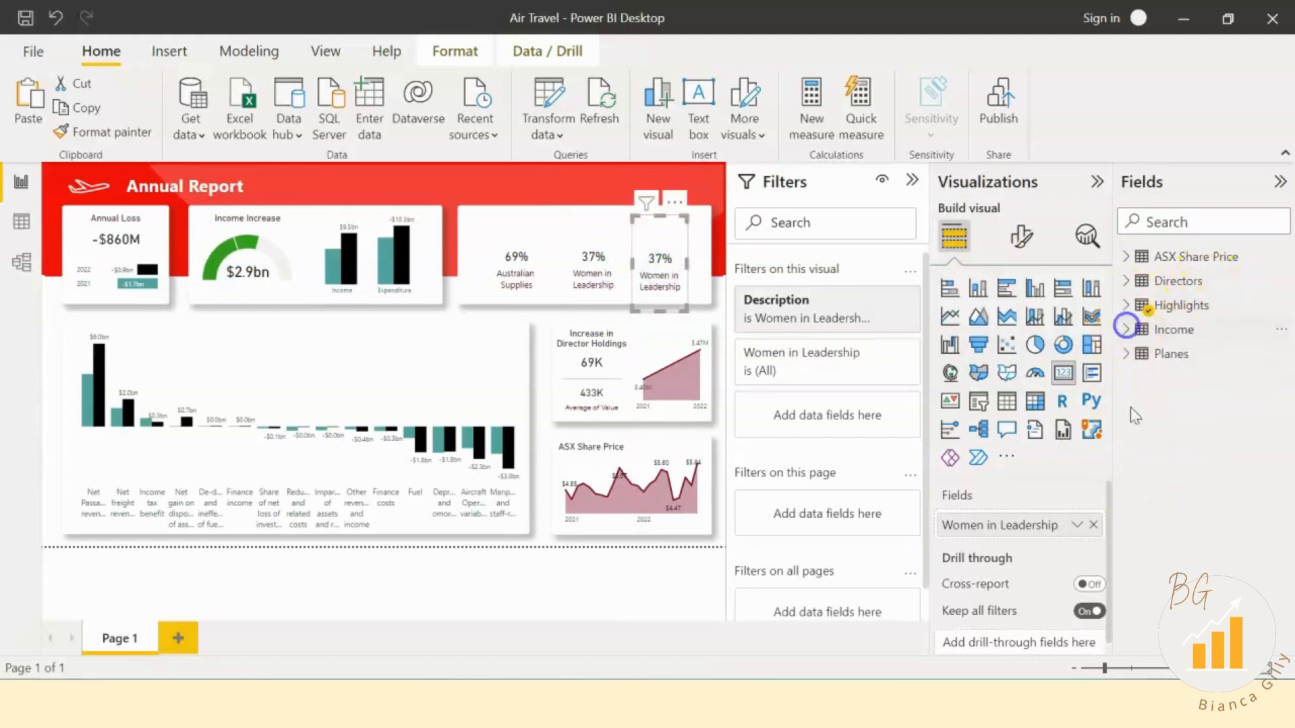
click(1124, 353)
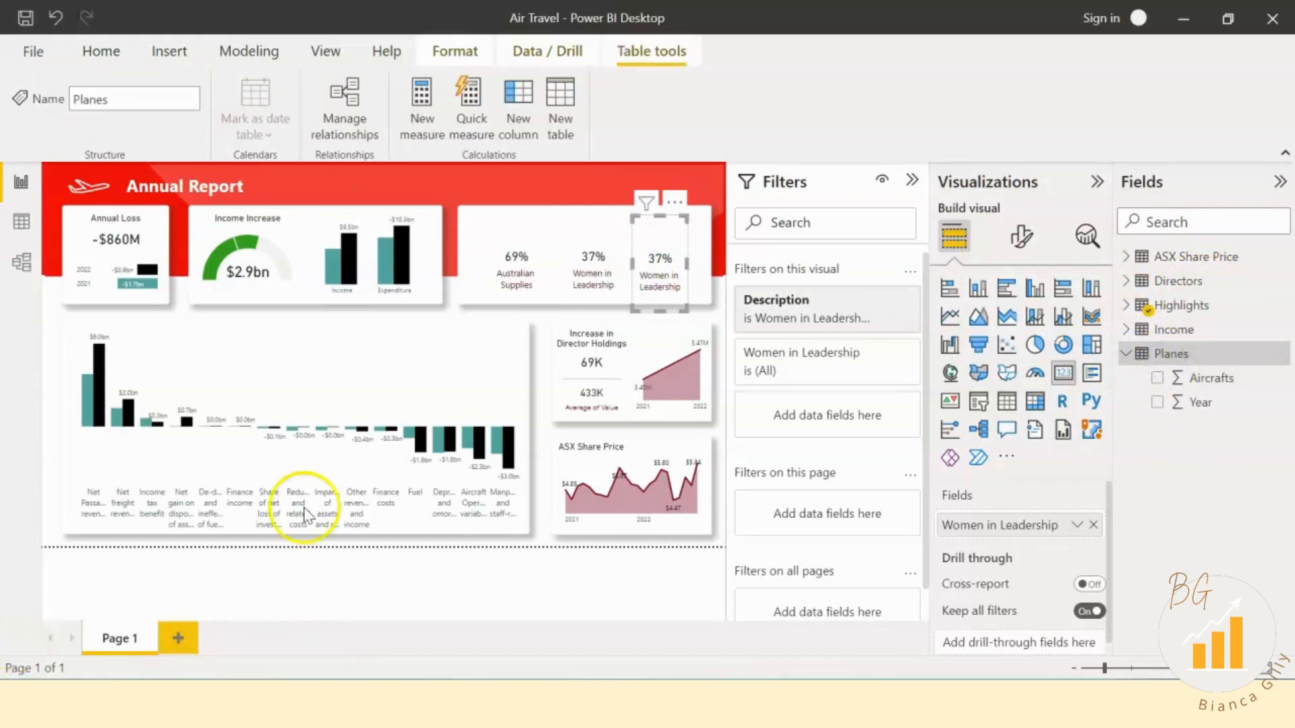
click(27, 221)
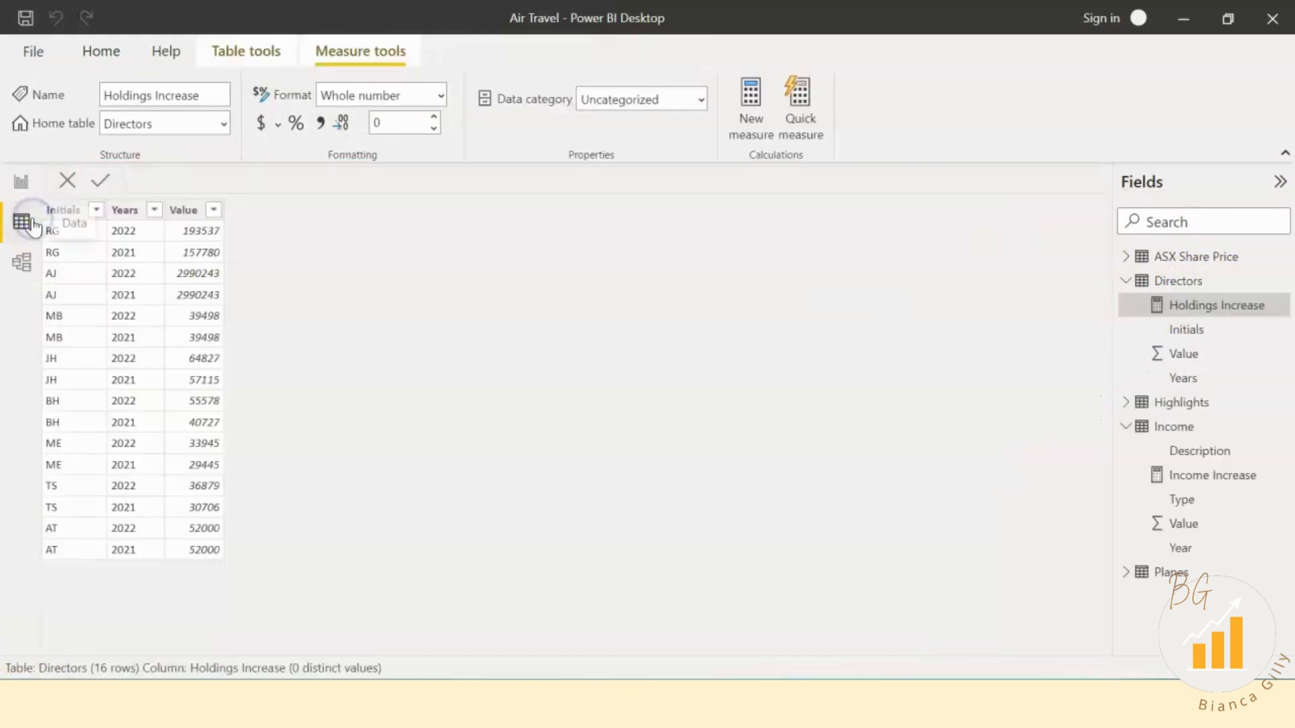
click(1148, 579)
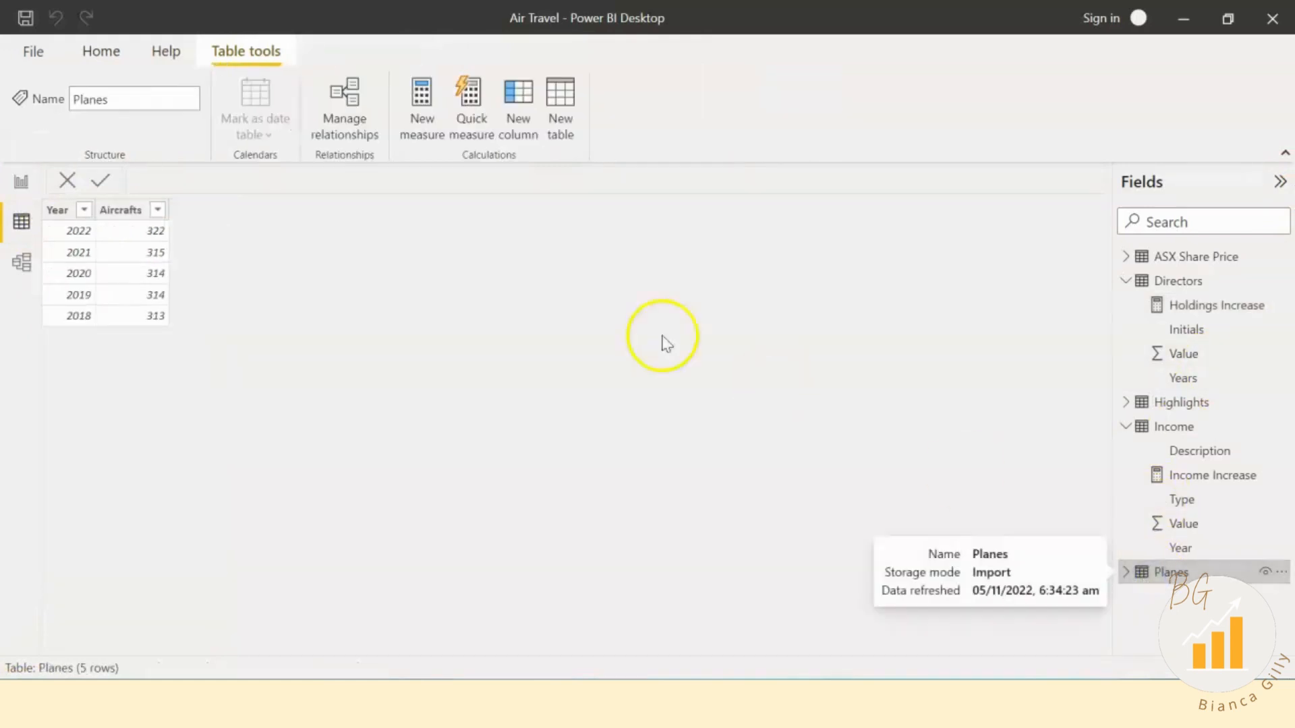
click(31, 191)
click(91, 250)
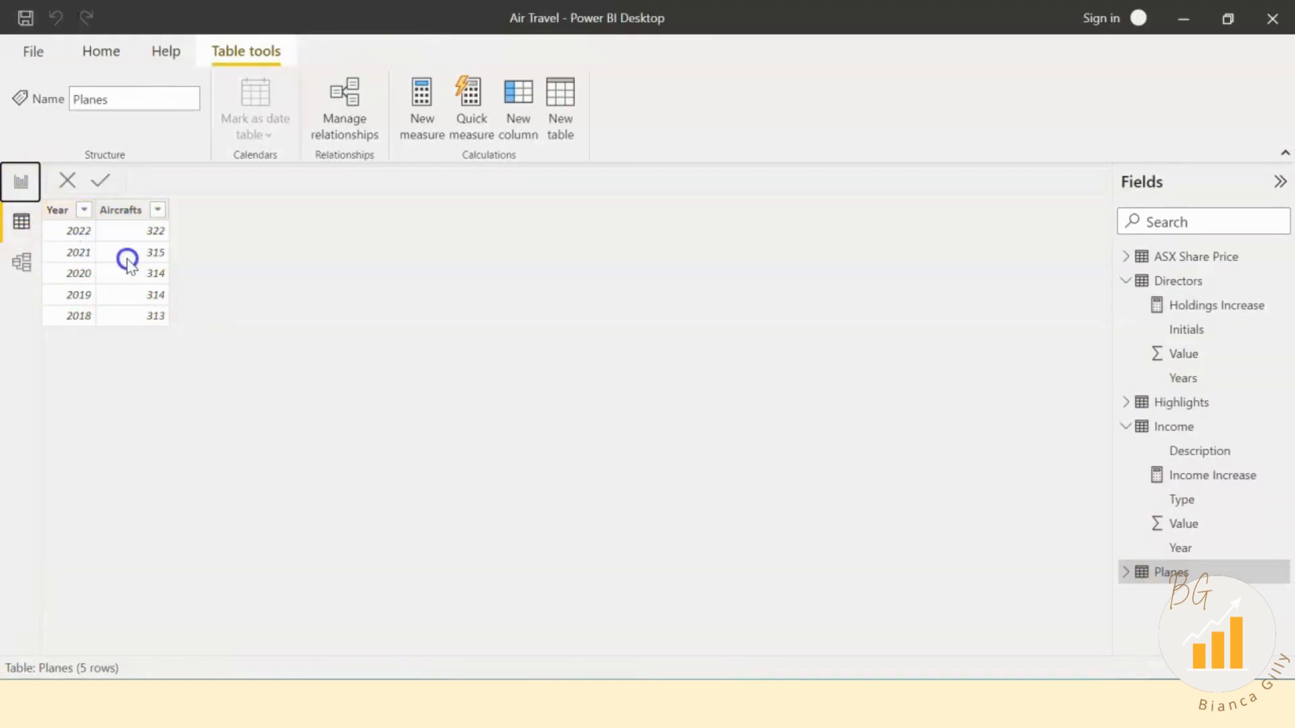
click(19, 177)
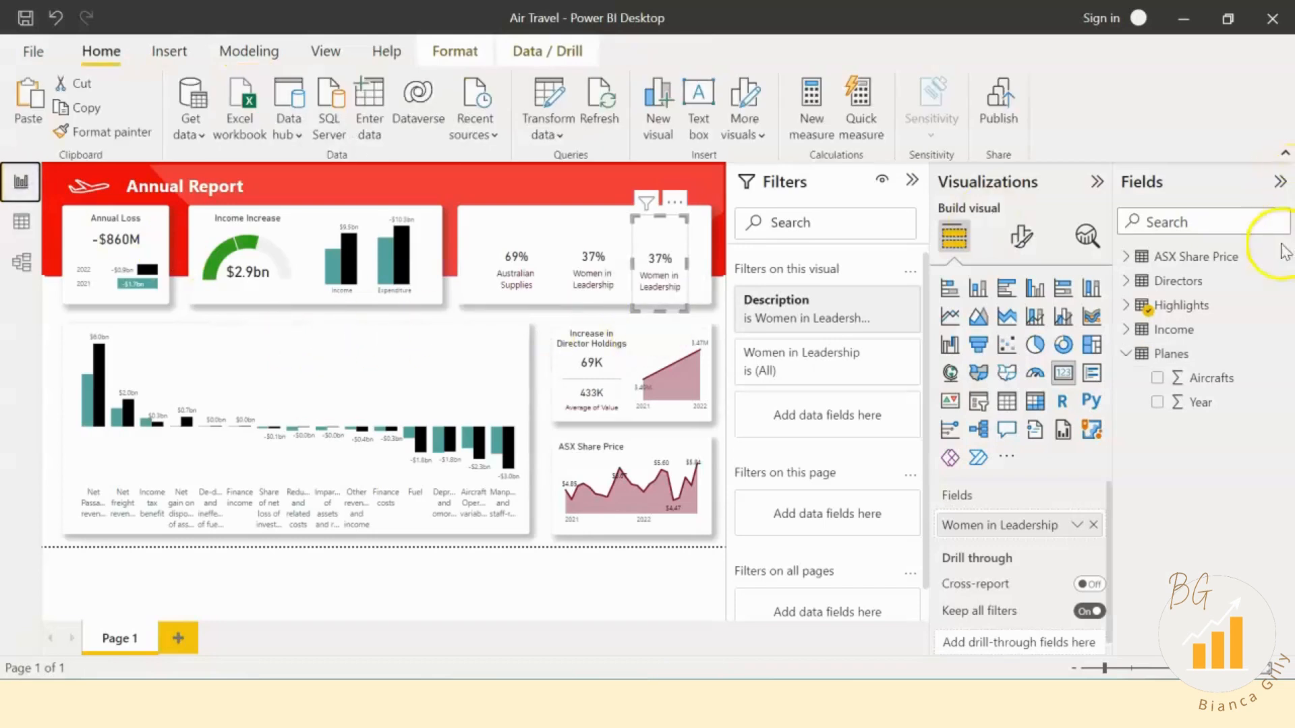
click(1126, 281)
click(1210, 306)
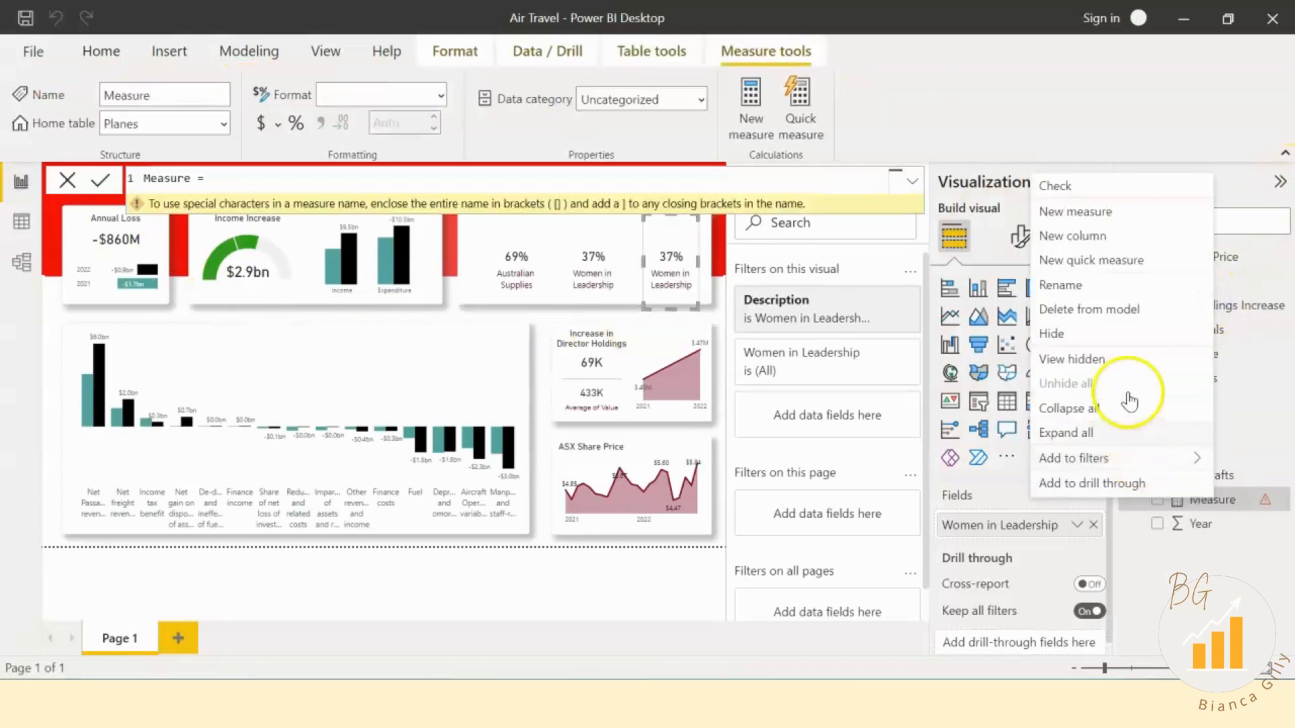
click(1122, 308)
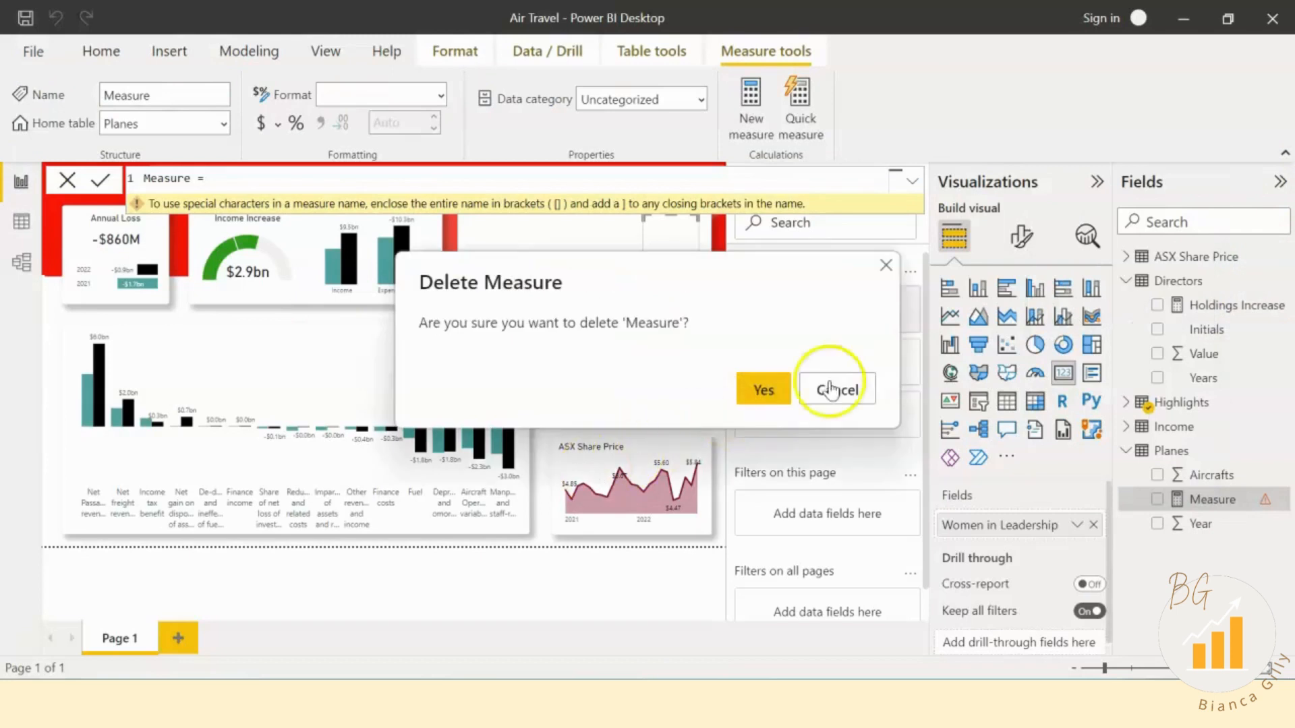
click(769, 390)
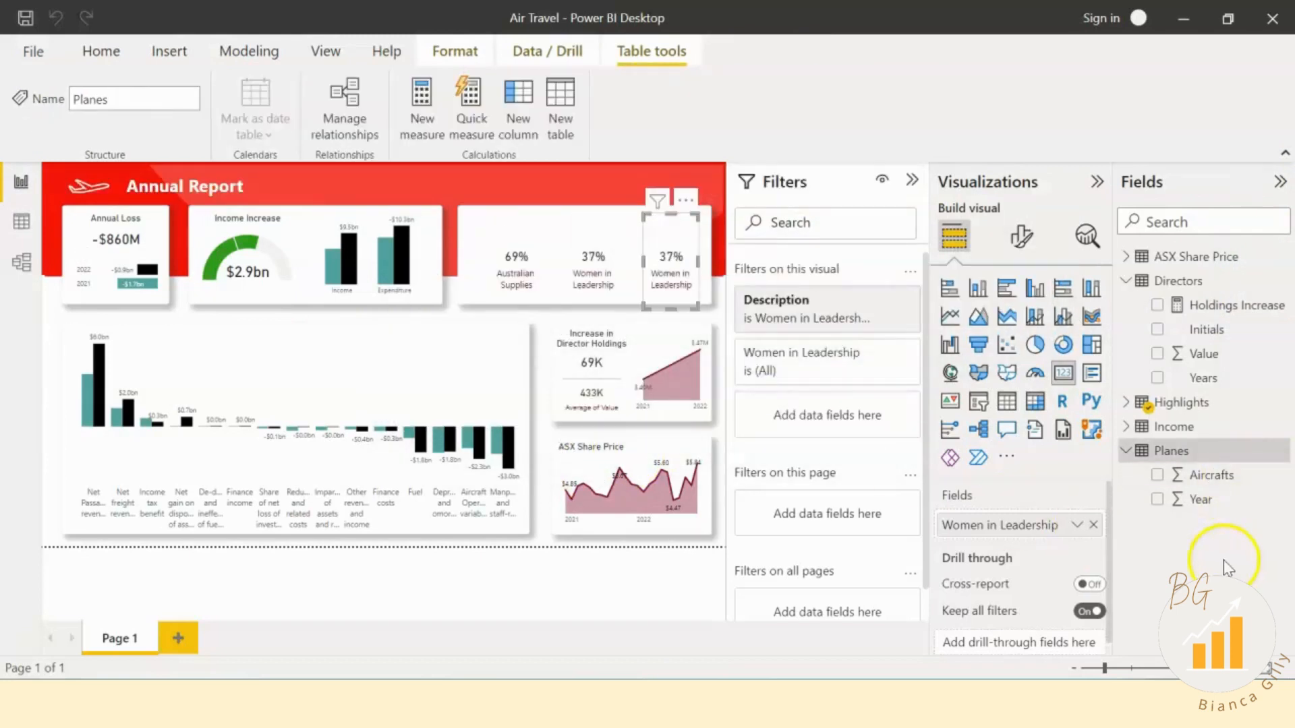
Step: Copy the whole formula of the Holdings Increase measure in the Directors table
click(1243, 297)
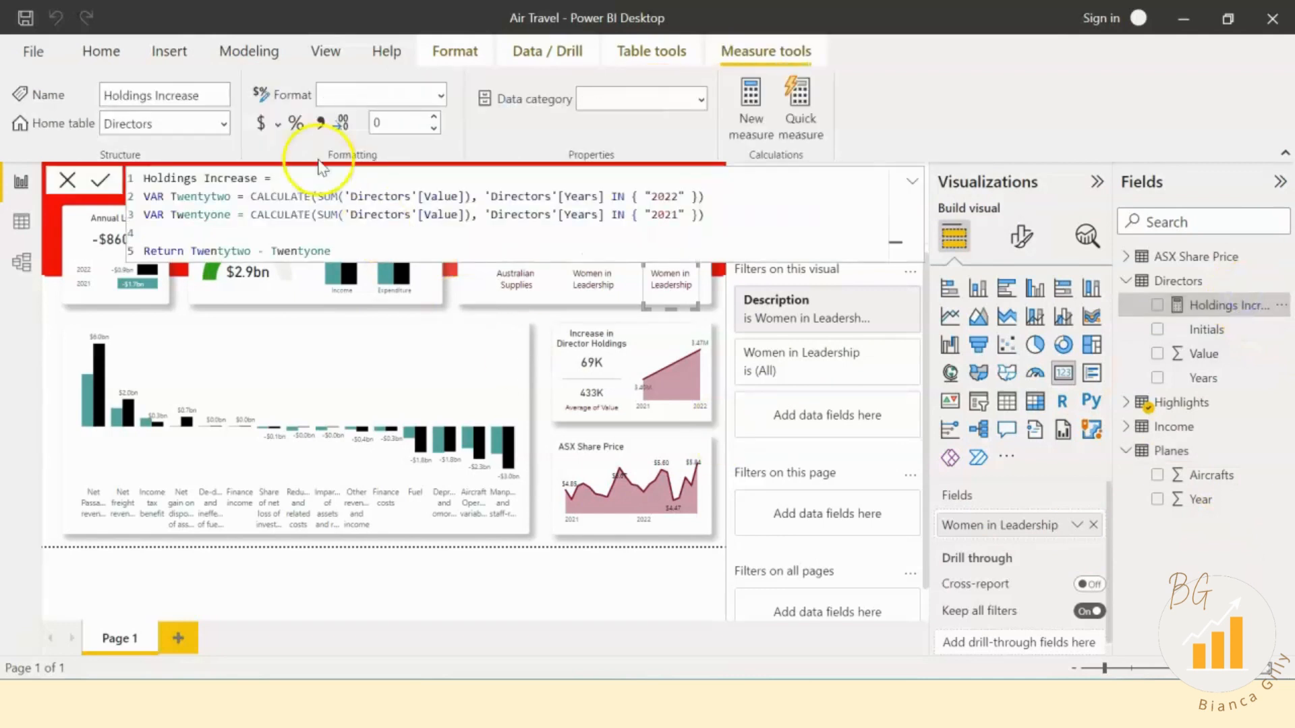
click(309, 217)
key(ctrl+a)
key(ctrl+c)
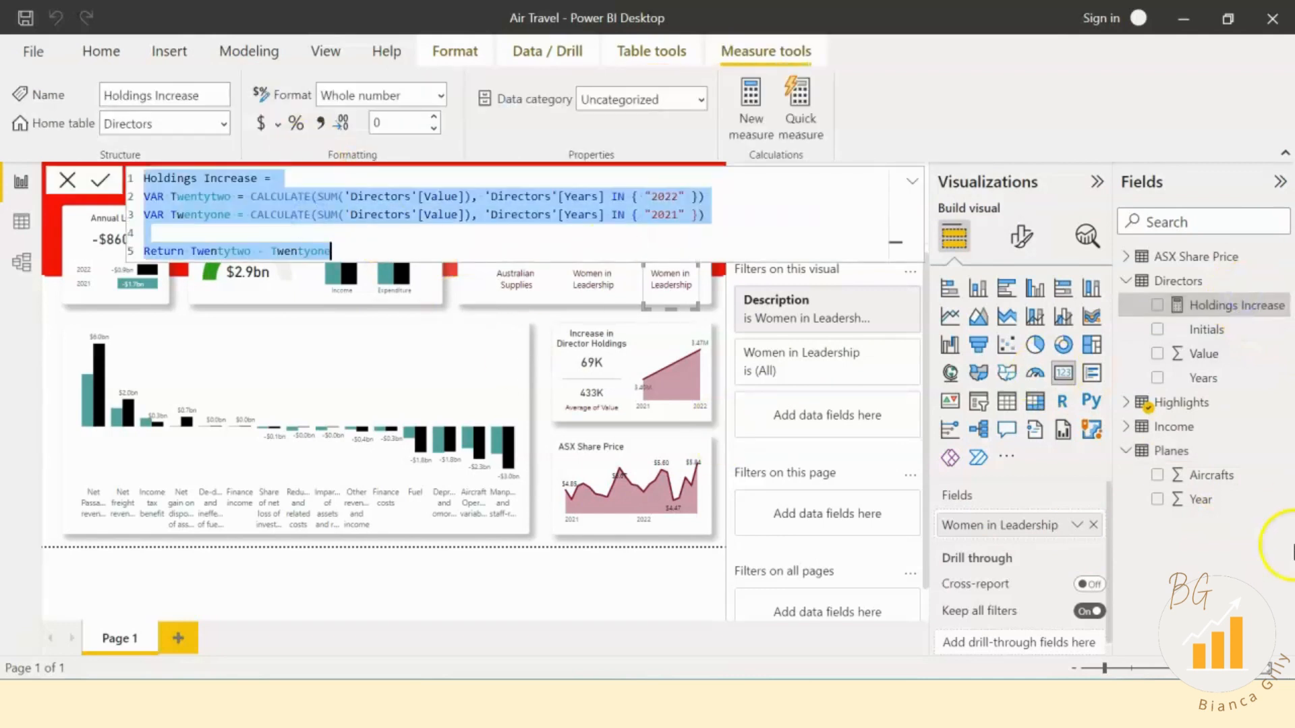
Step: Create a measure in the Planes table from the copied Holdings Increase formula and name it New Planes
click(1176, 451)
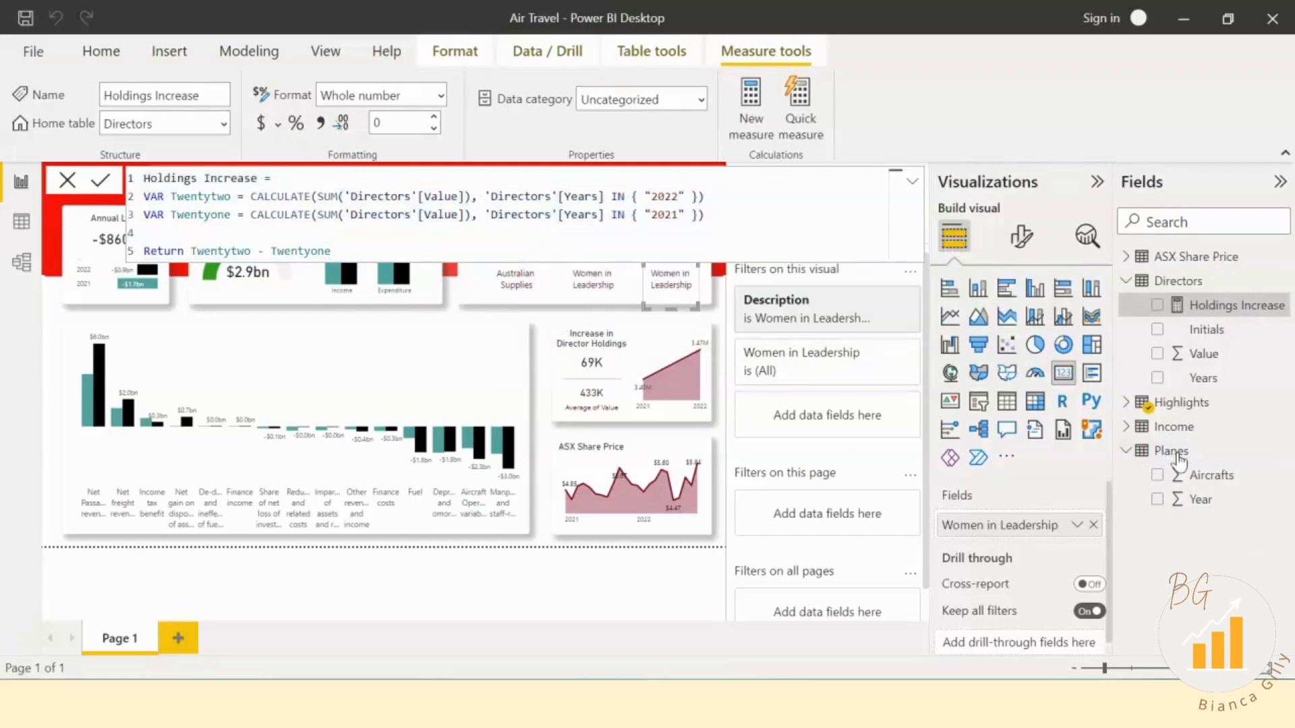
right_click(1173, 451)
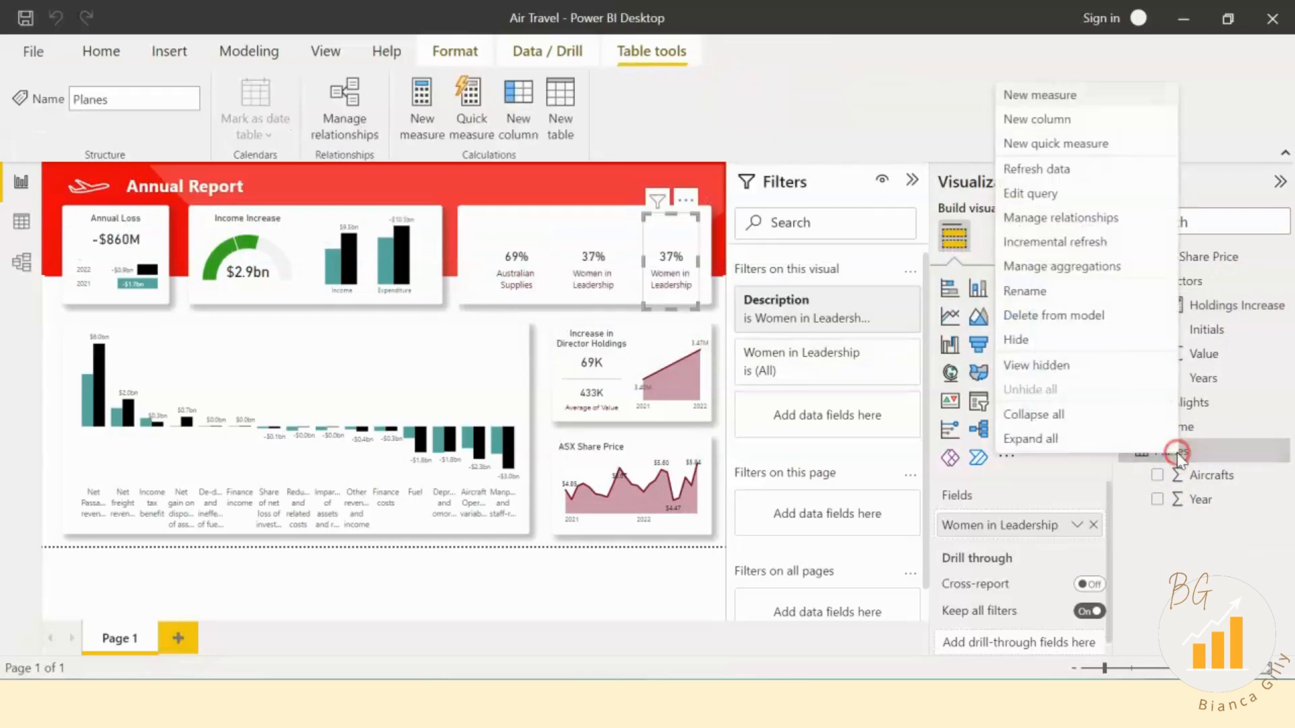
click(1063, 95)
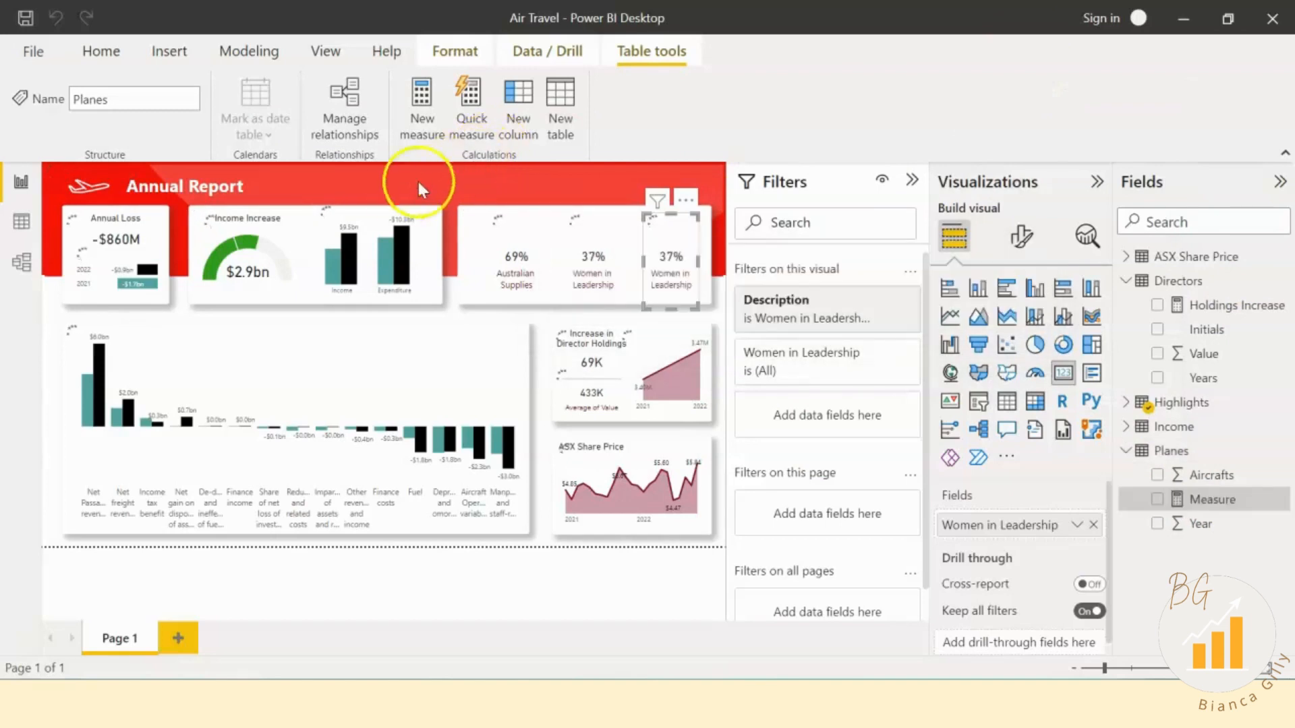
key(ctrl+a)
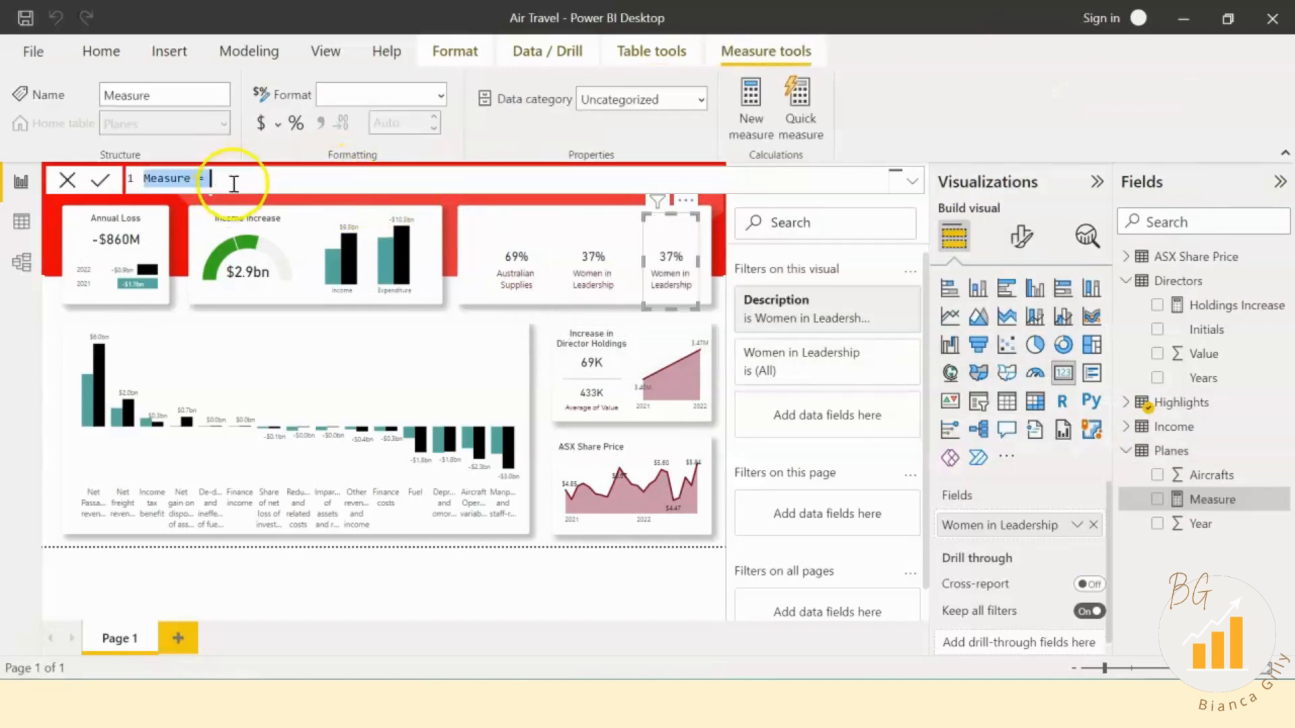
key(ctrl+v)
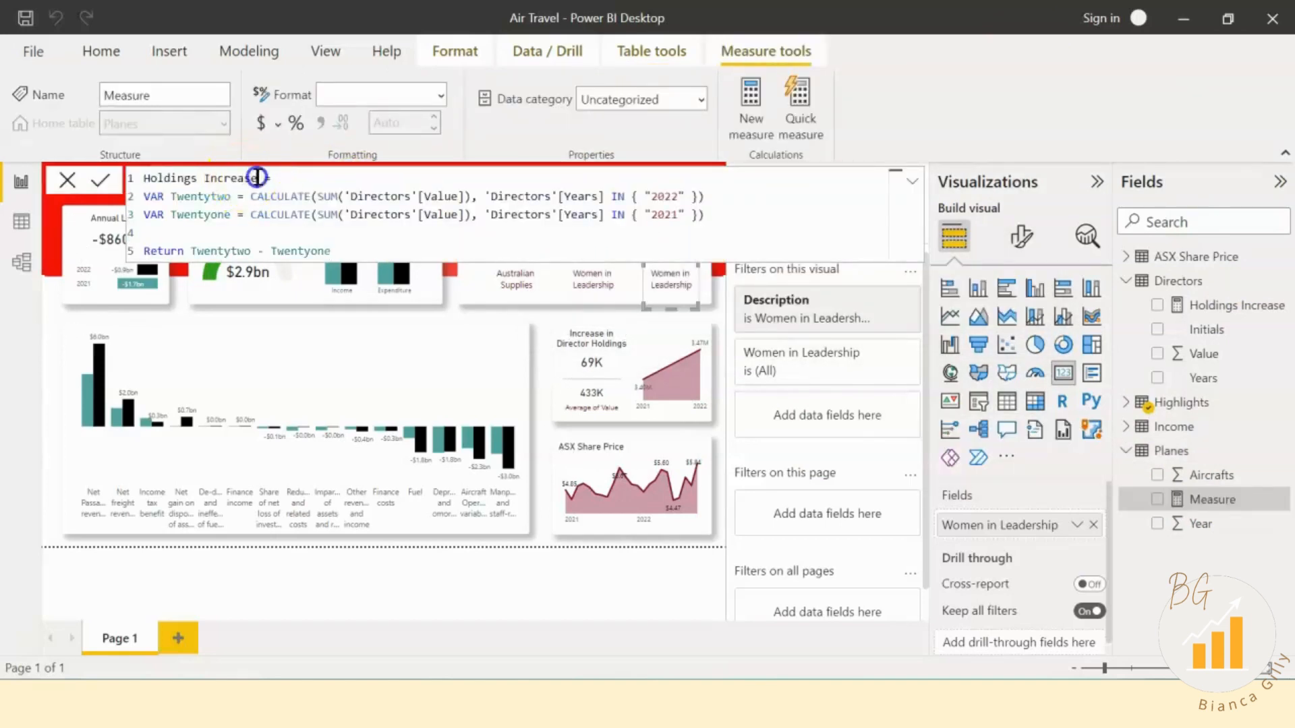
key(shift+Home)
text(Ne)
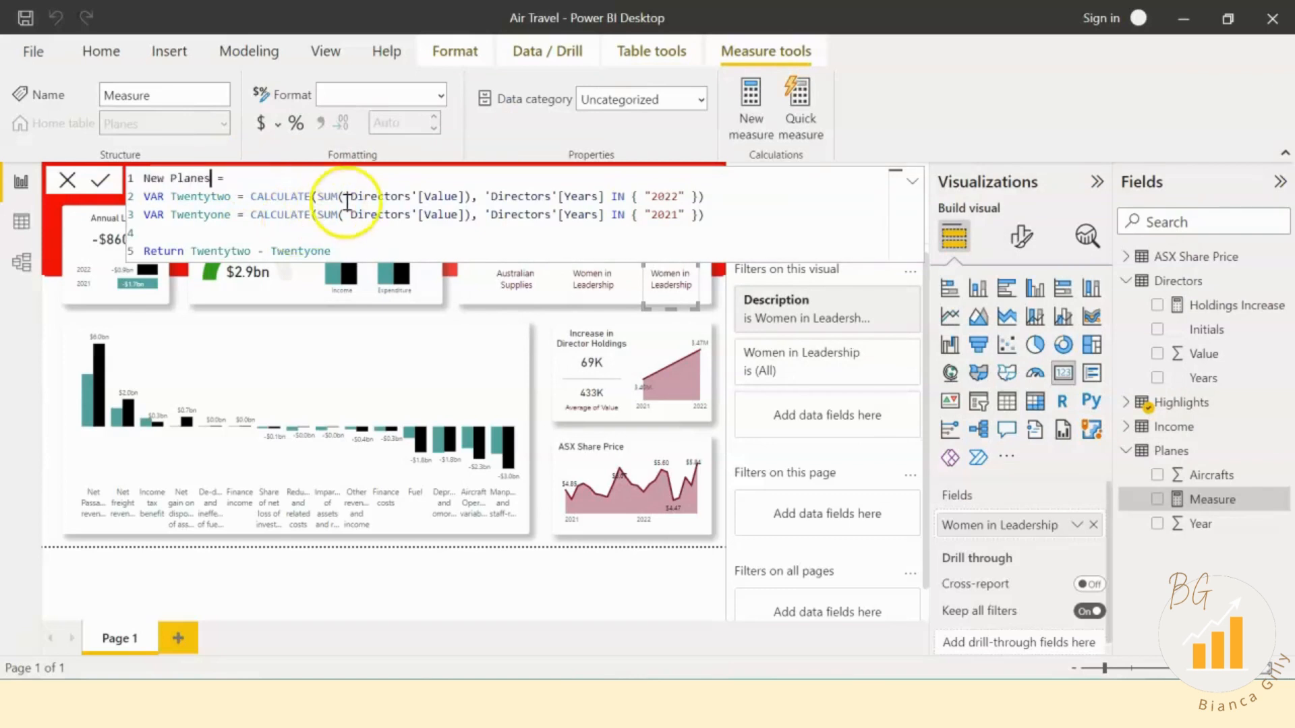
Step: Change the Twentytwo variable to sum 'Planes'[Aircrafts] and filter on 'Planes'[Year]
double_click(372, 196)
text(Pl)
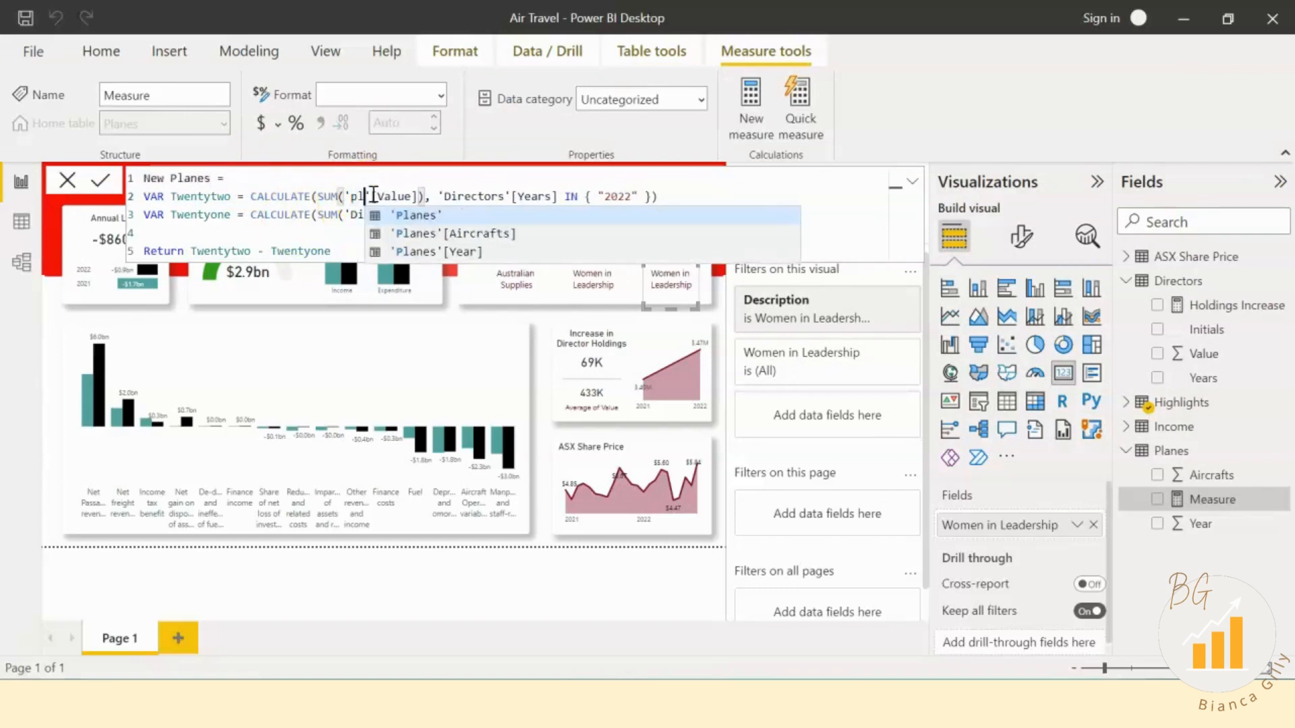
key(Tab)
click(417, 197)
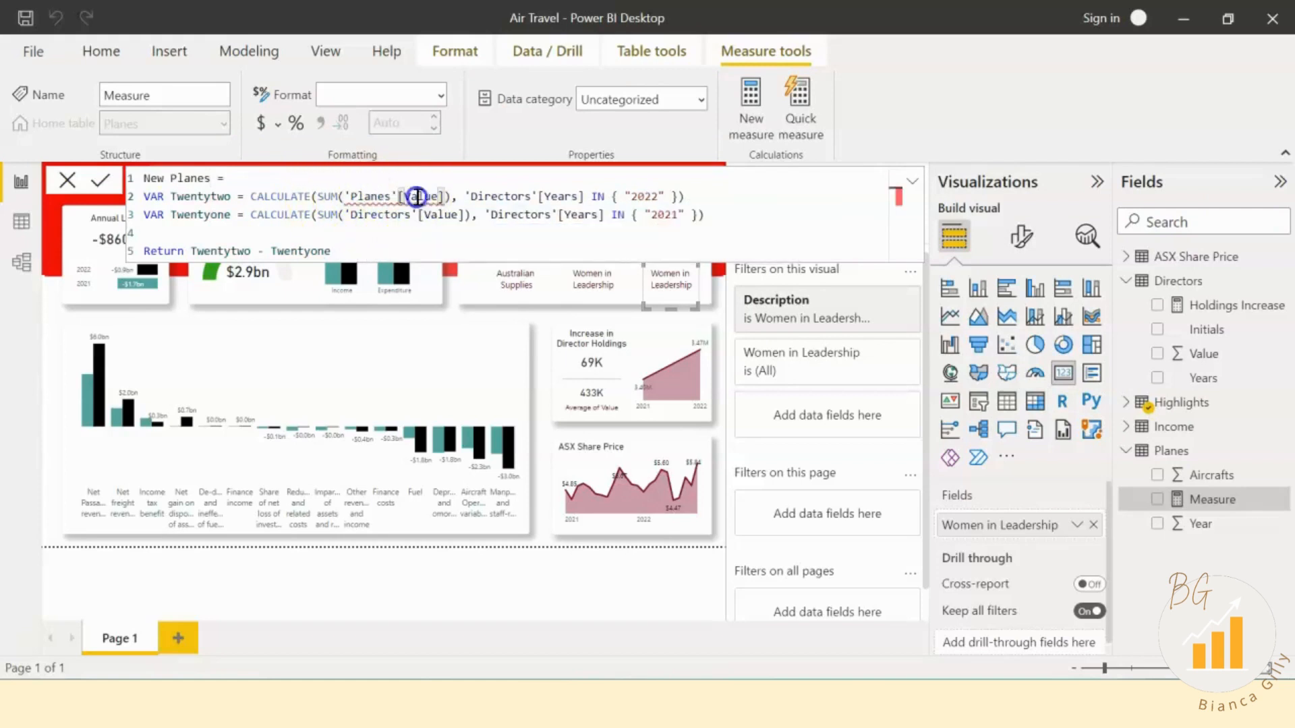
text(A)
key(Tab)
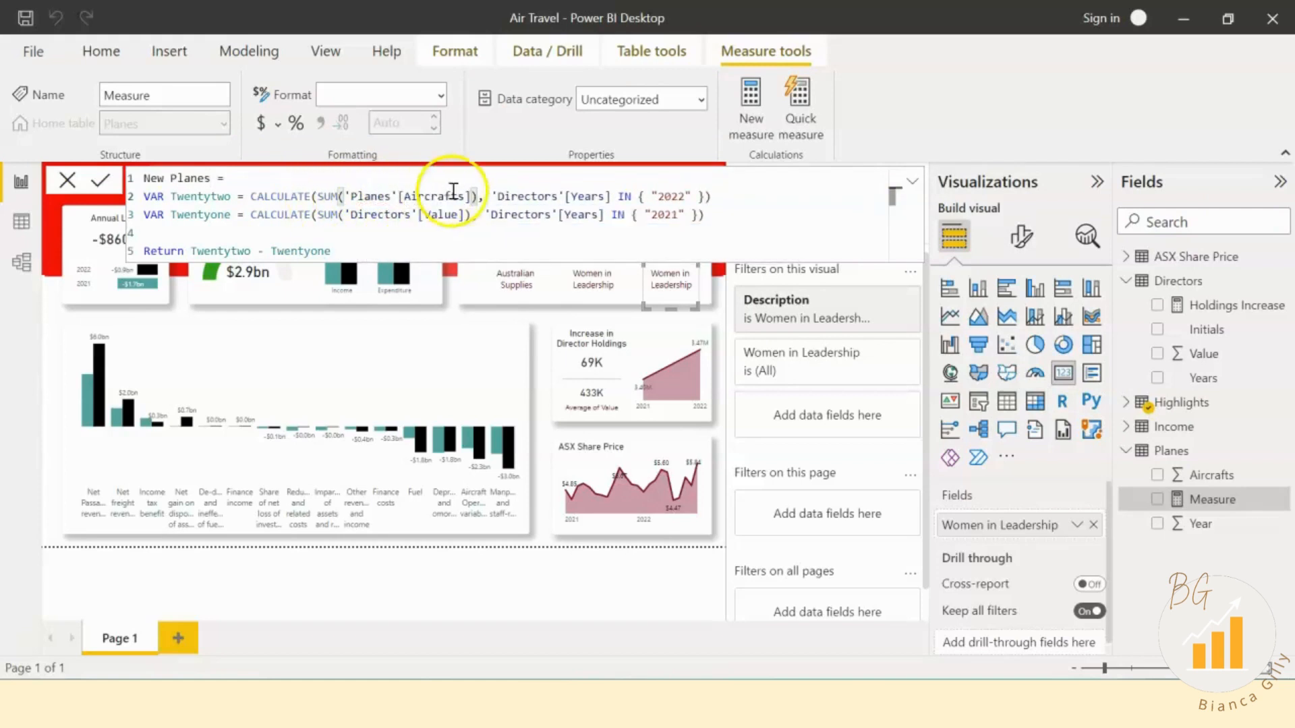
double_click(512, 196)
text(P)
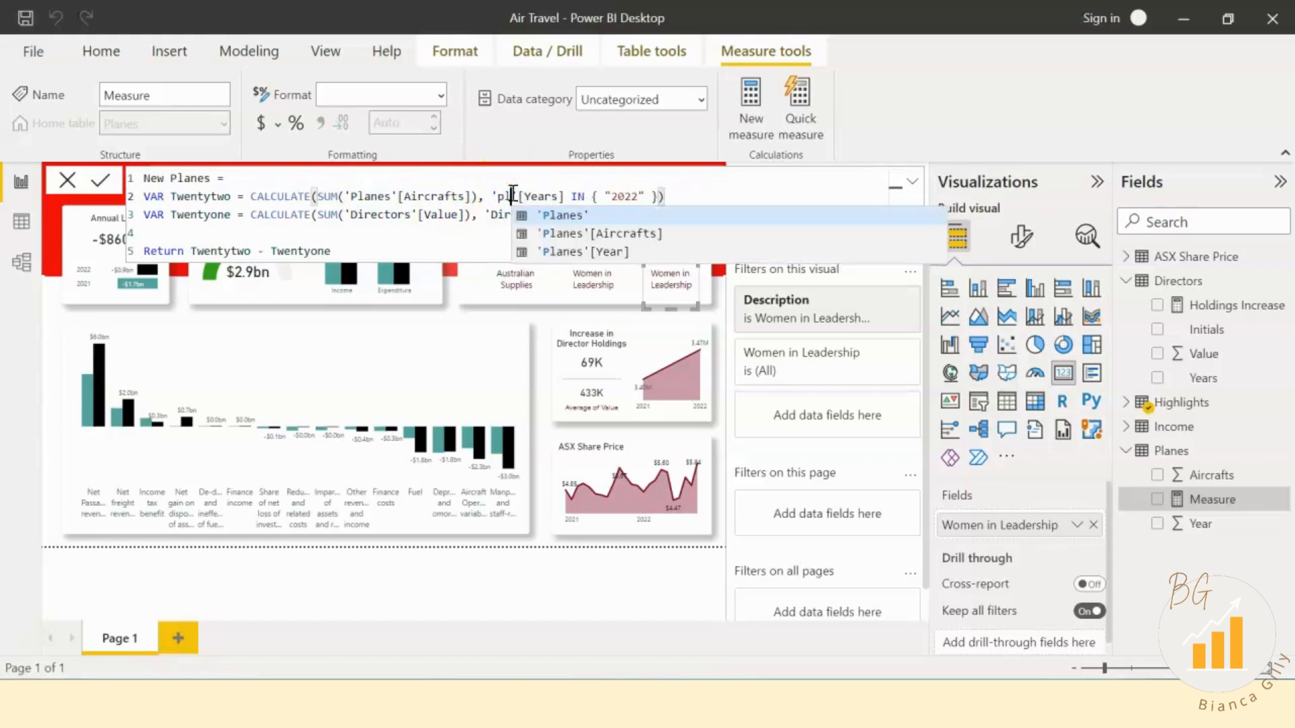
key(Tab)
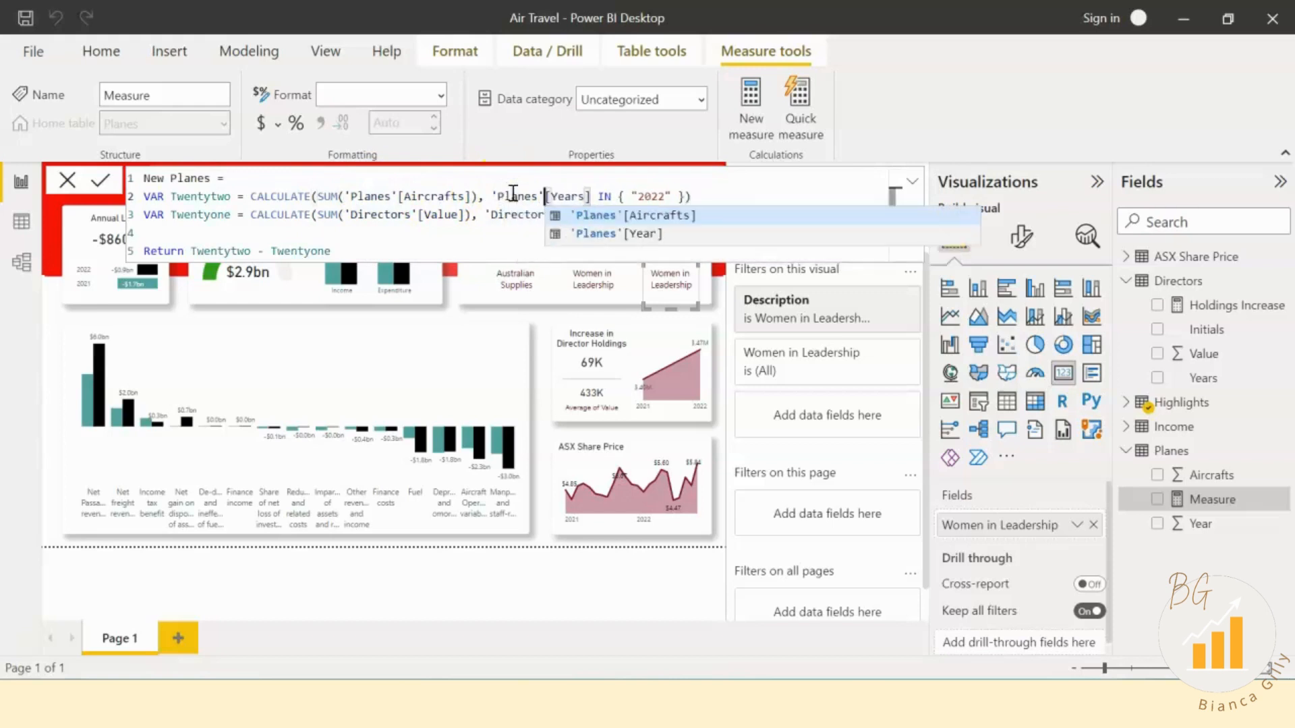
click(582, 196)
key(BackSpace)
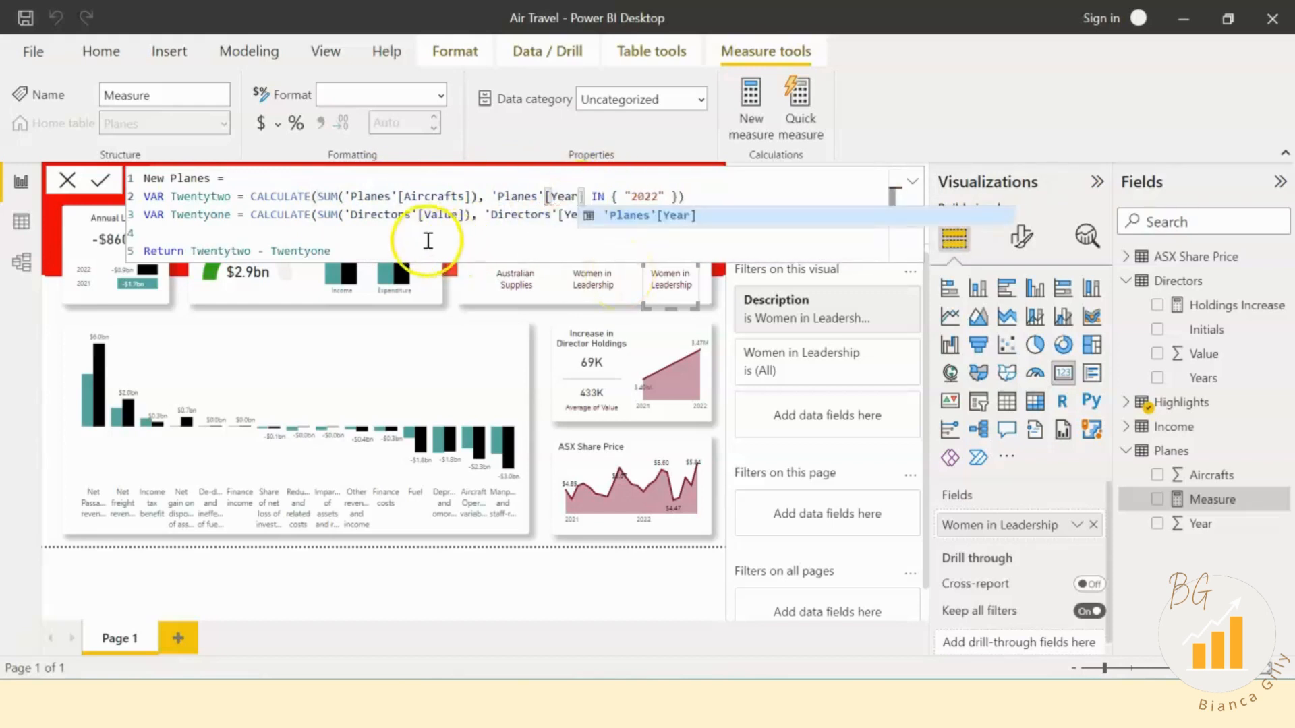
Step: Change the Twentyone variable to sum 'Planes'[Aircrafts] filtered on 'Planes'[Year], and commit the New Planes measure
double_click(379, 214)
text(plan)
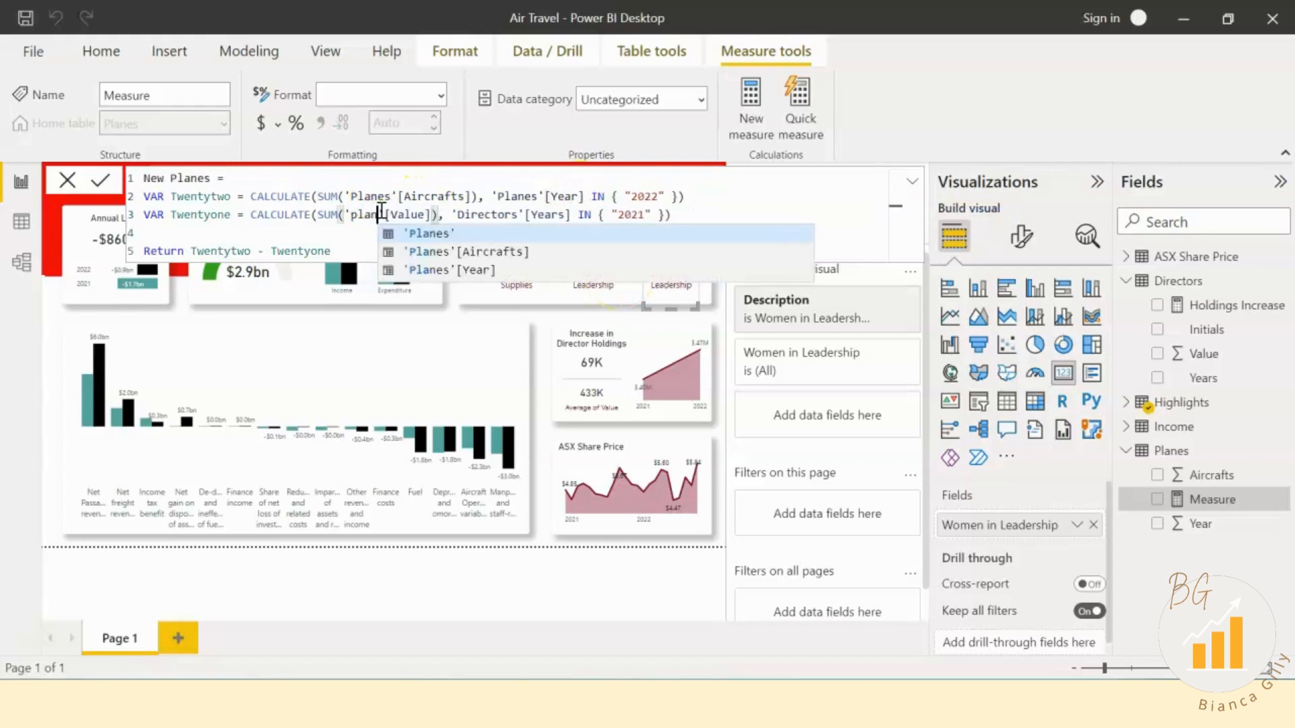
key(Tab)
double_click(423, 214)
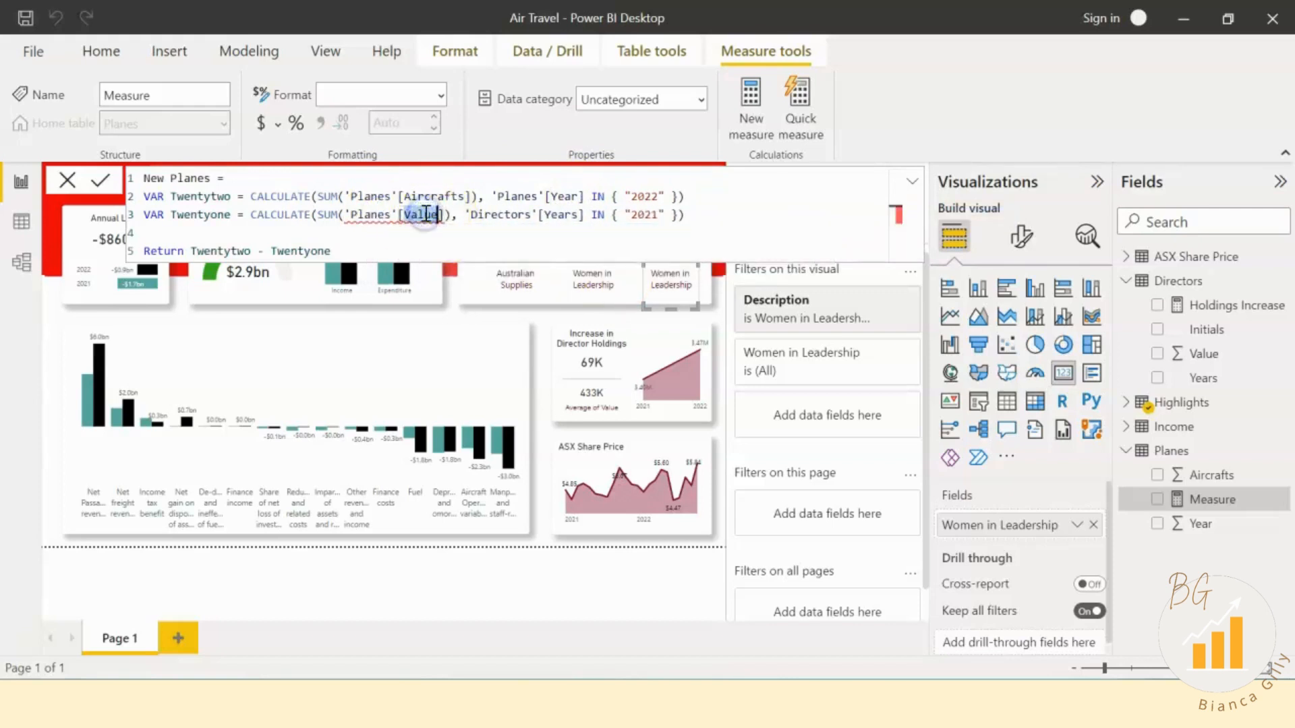
text(air)
key(Tab)
double_click(509, 215)
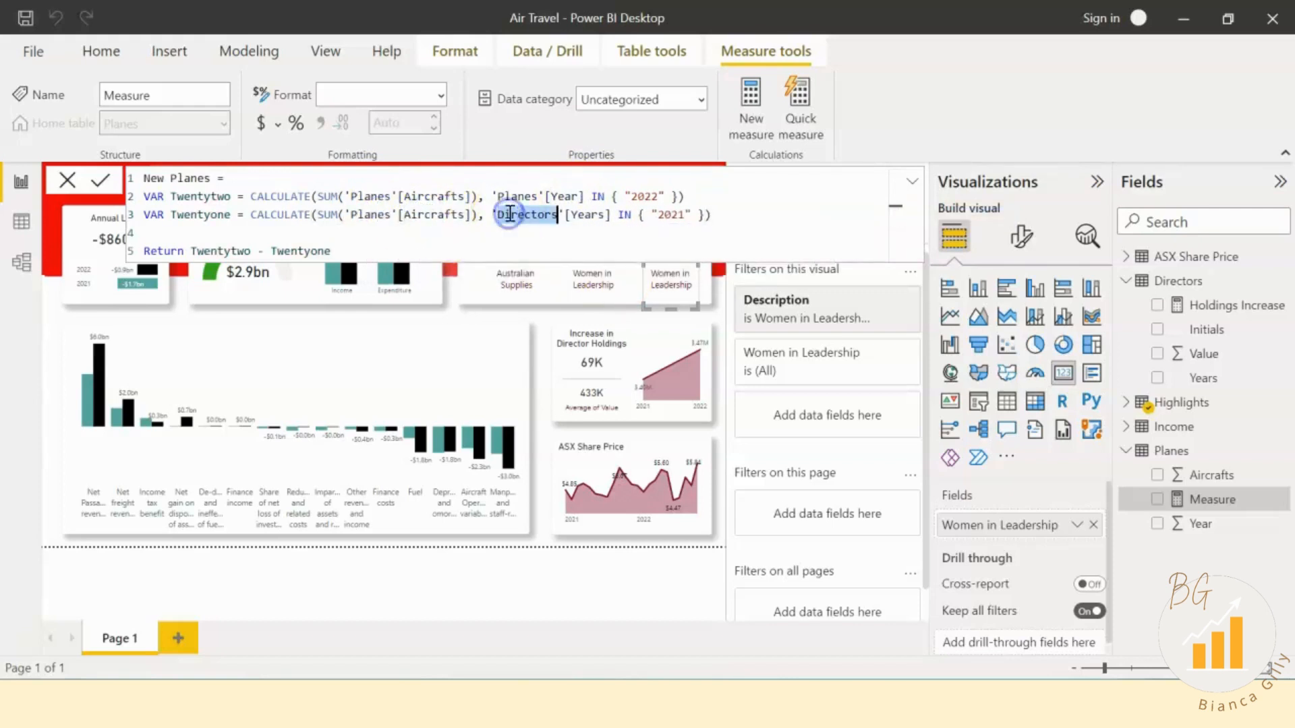
text(plan)
key(Tab)
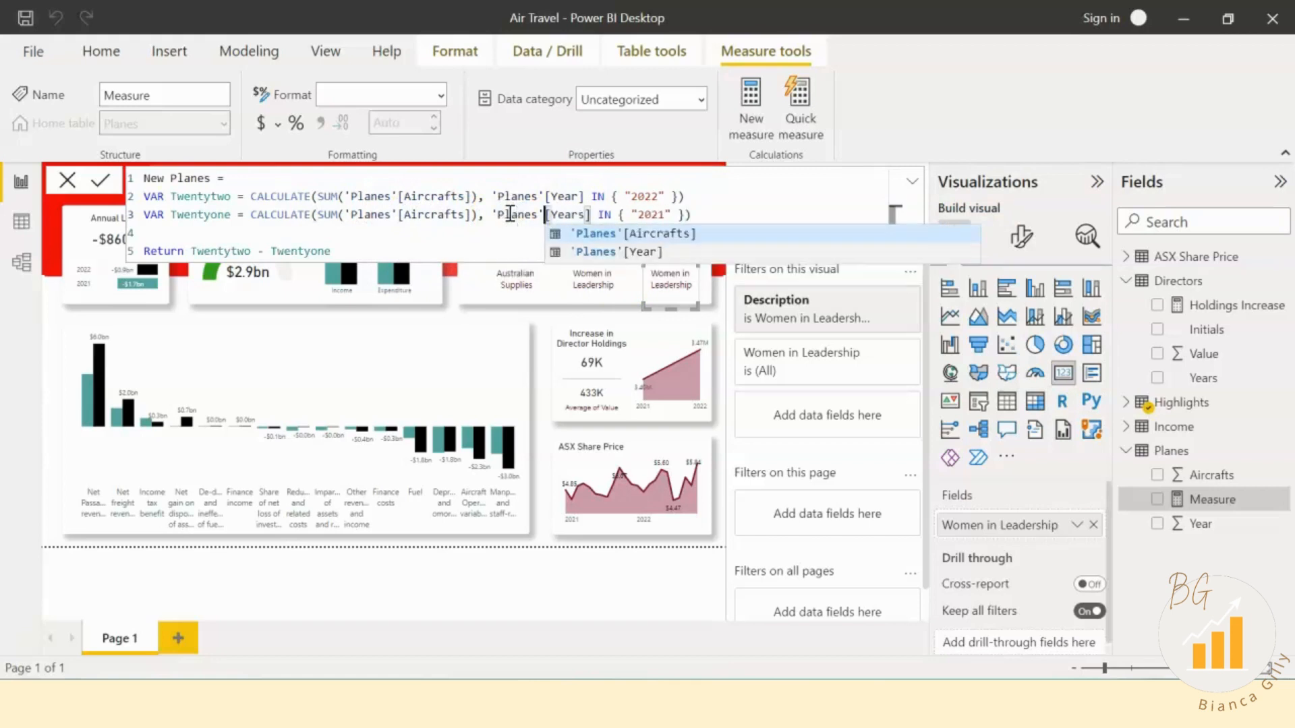
click(584, 215)
key(BackSpace)
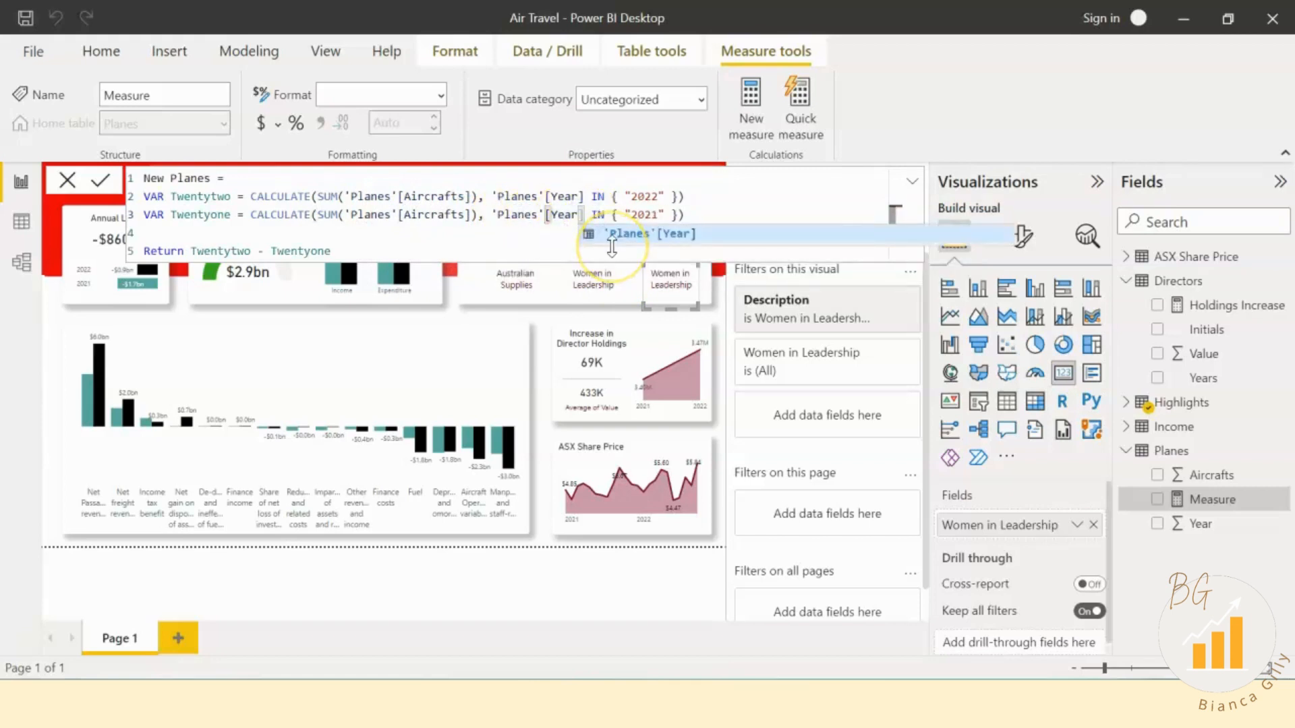
click(470, 240)
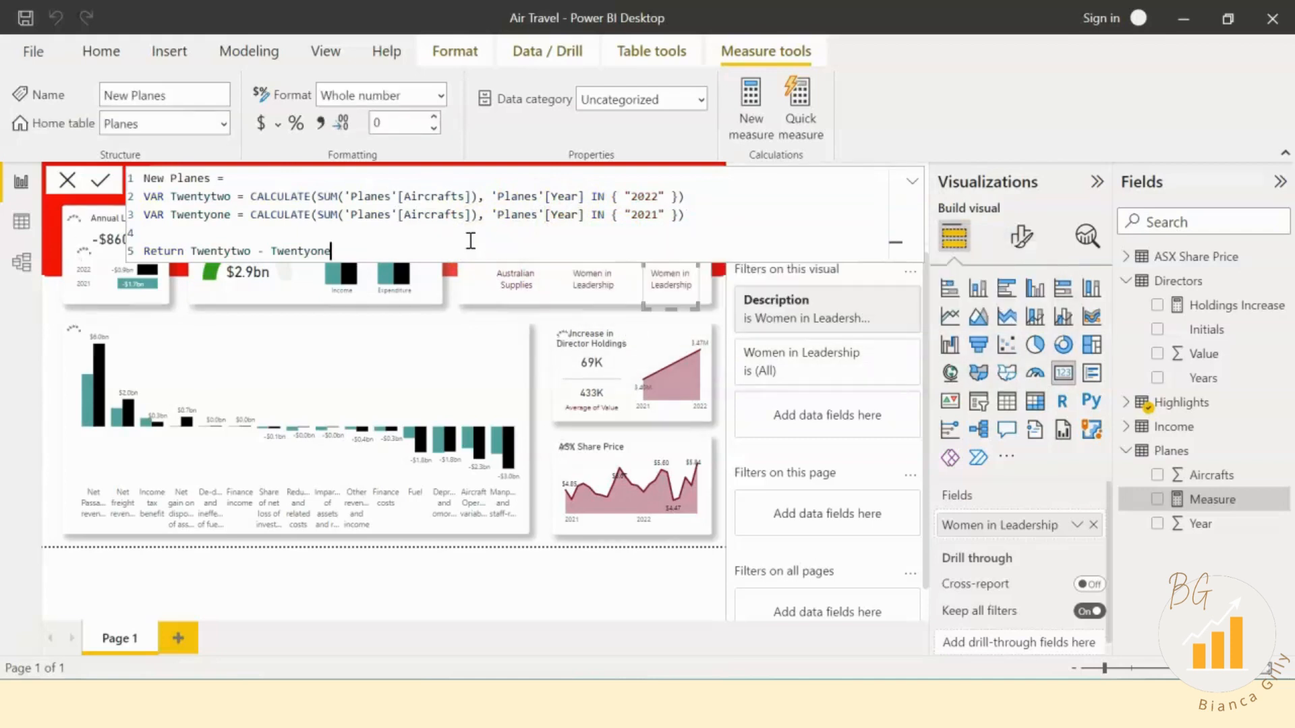
Step: Replace the third card's Women in Leadership field with New Planes and clear its Description filter
click(1092, 525)
click(1157, 501)
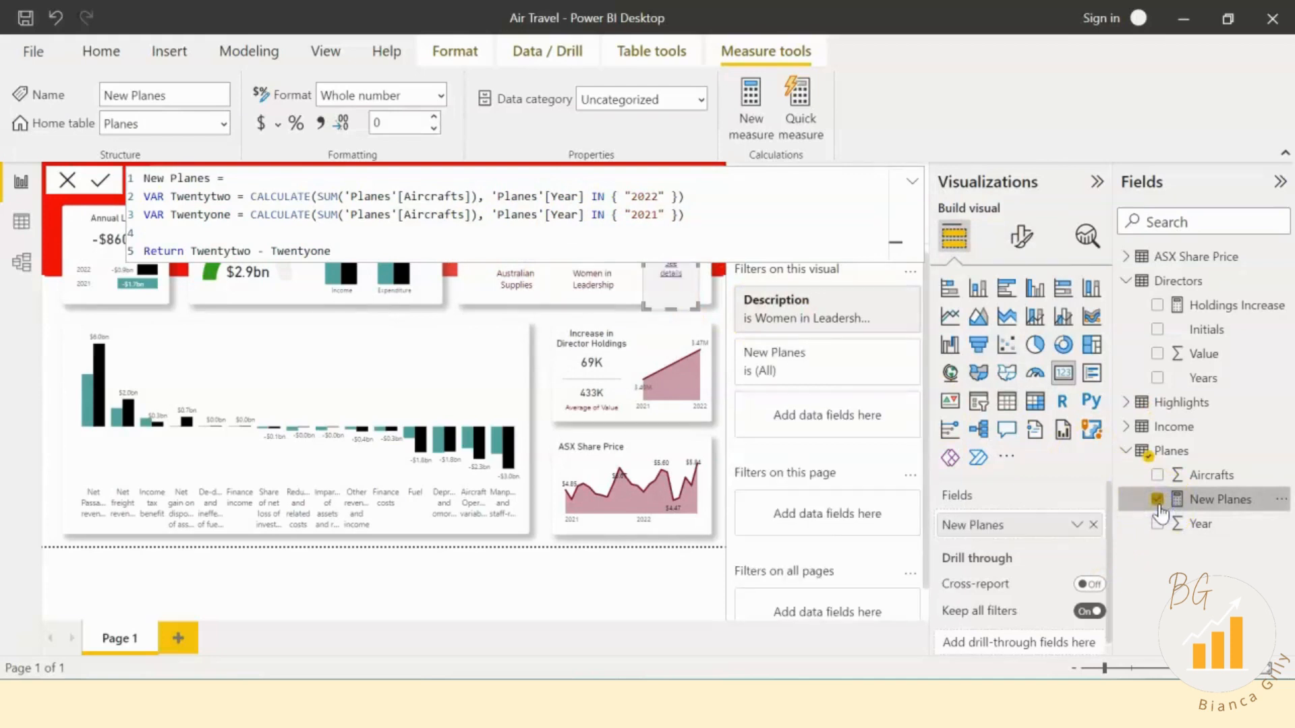
click(881, 325)
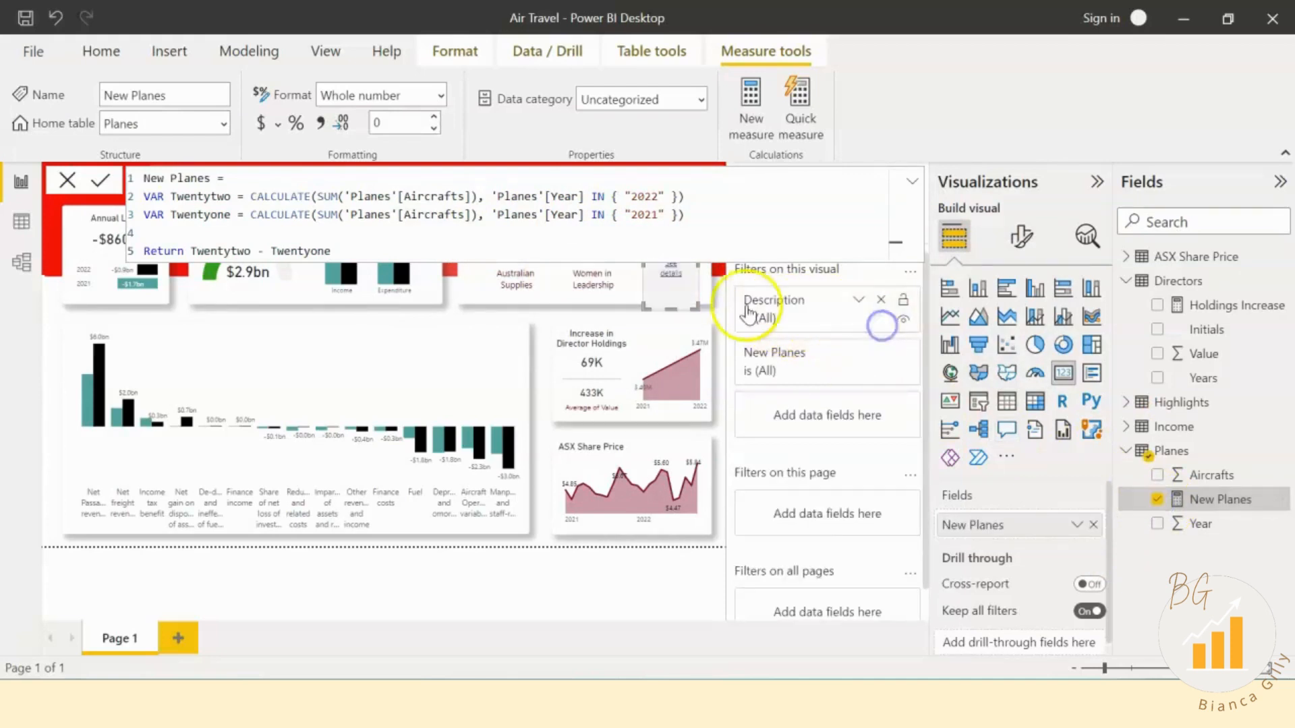
Step: Read the third card's error details and check the data type of the Planes Year column
click(678, 286)
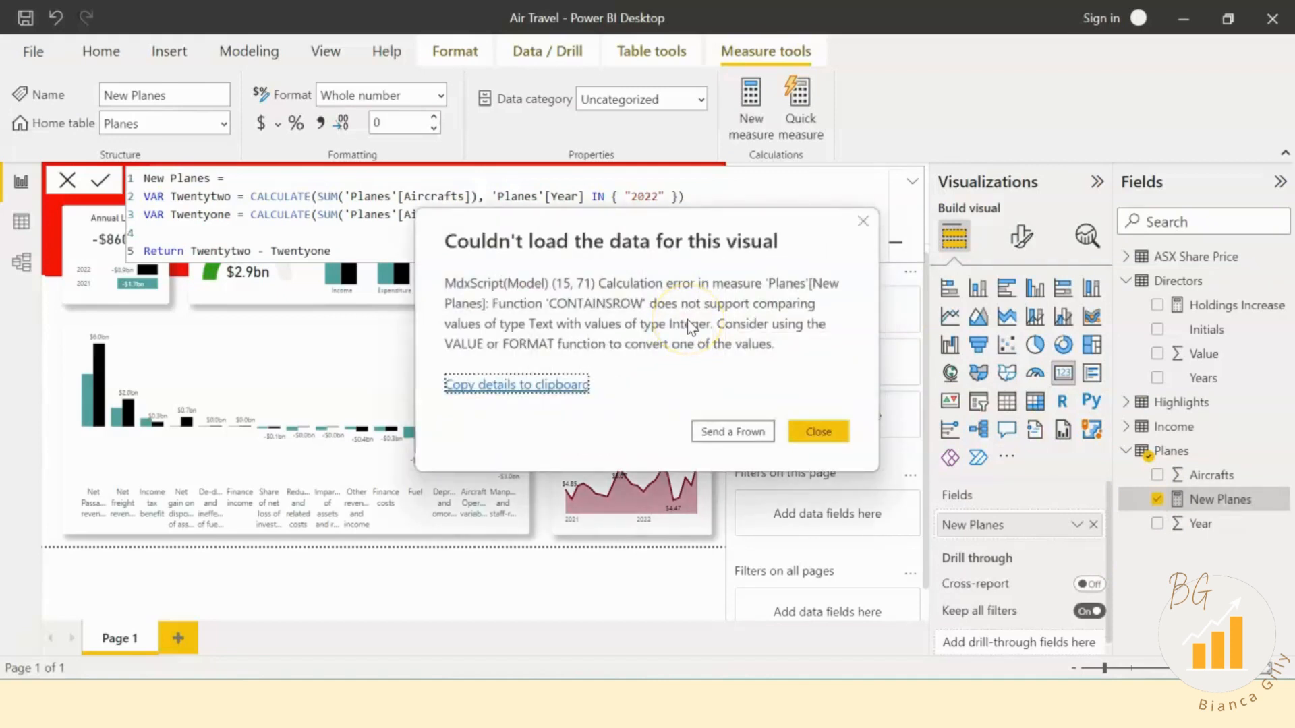
click(864, 220)
click(666, 197)
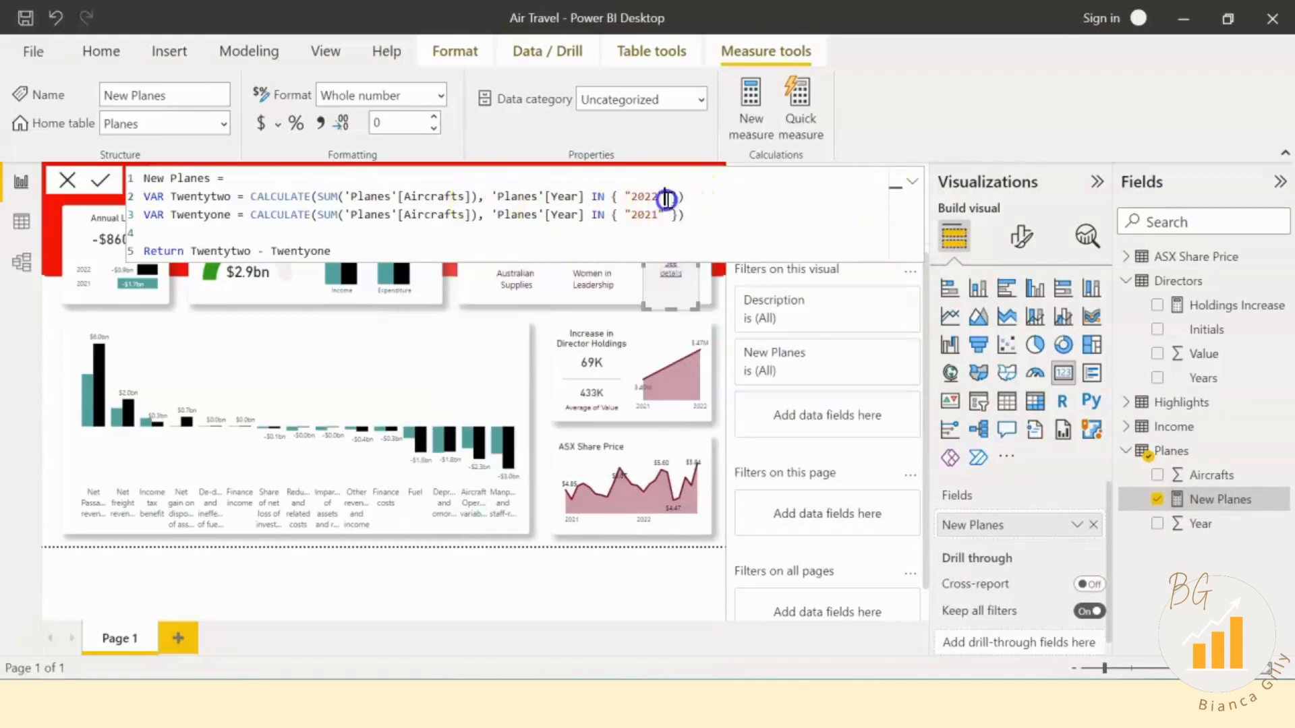
click(635, 216)
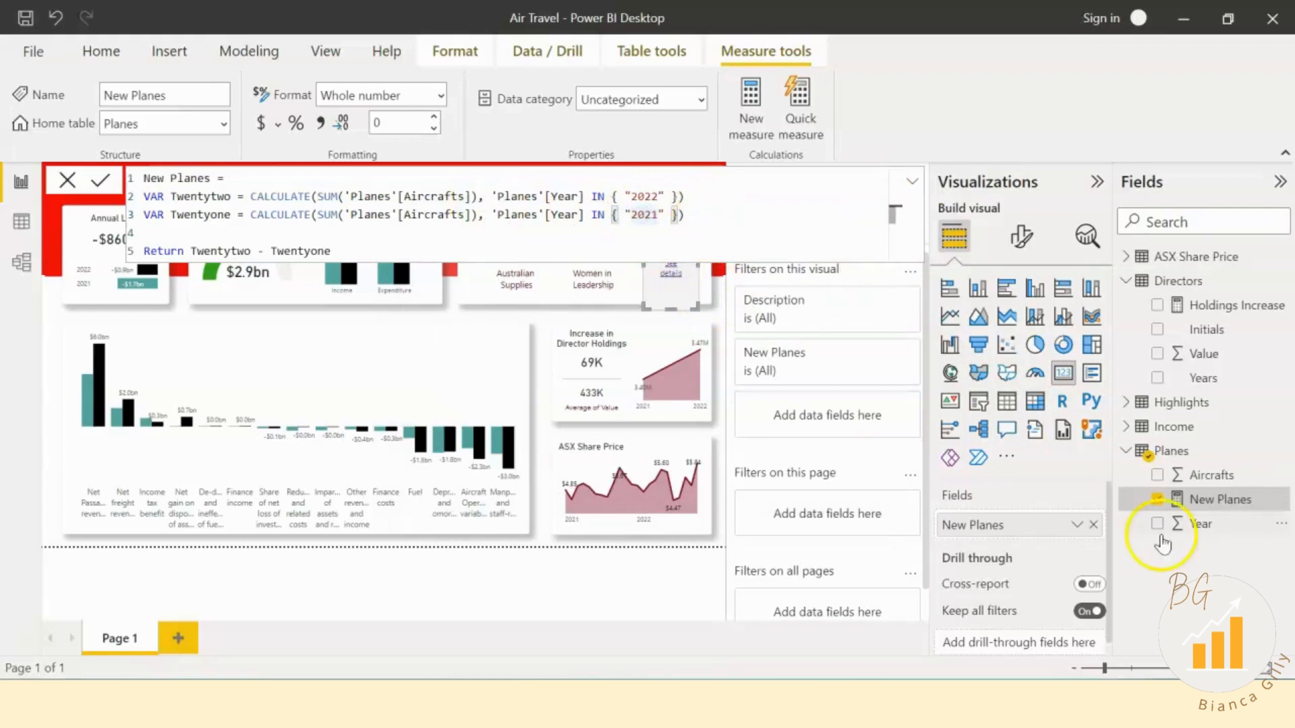
click(1224, 536)
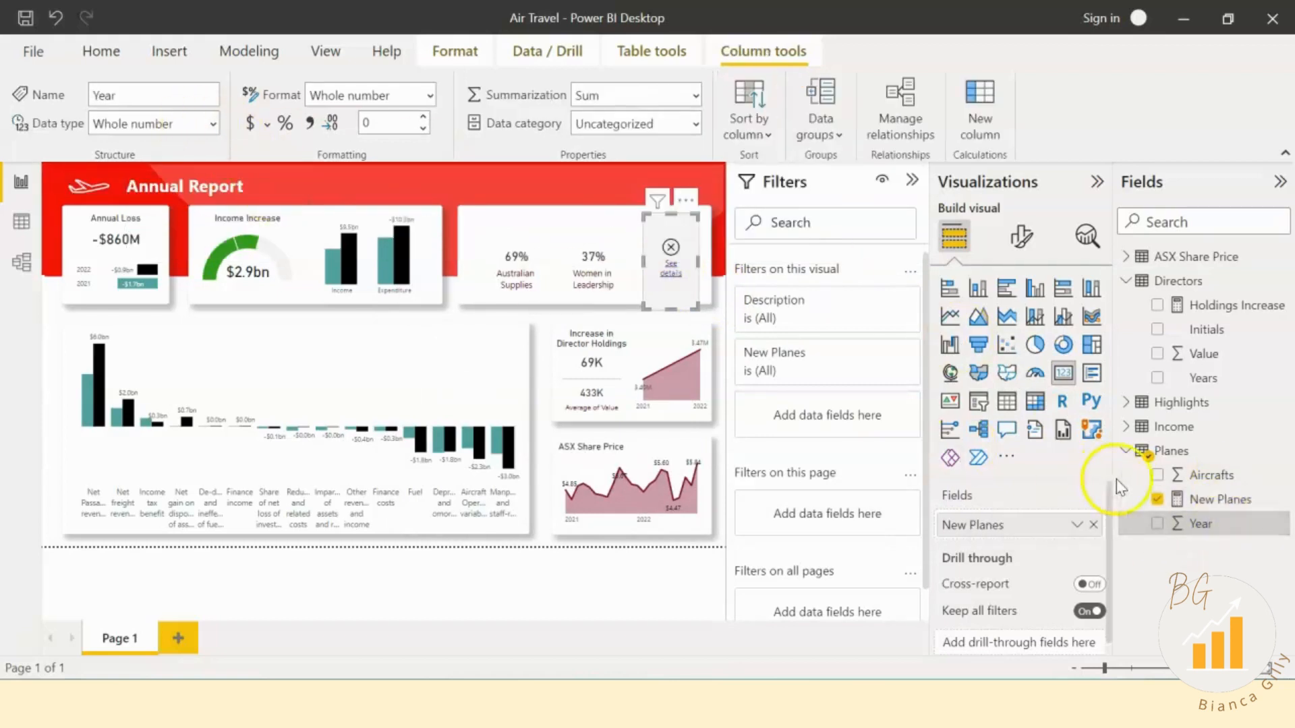
click(1213, 507)
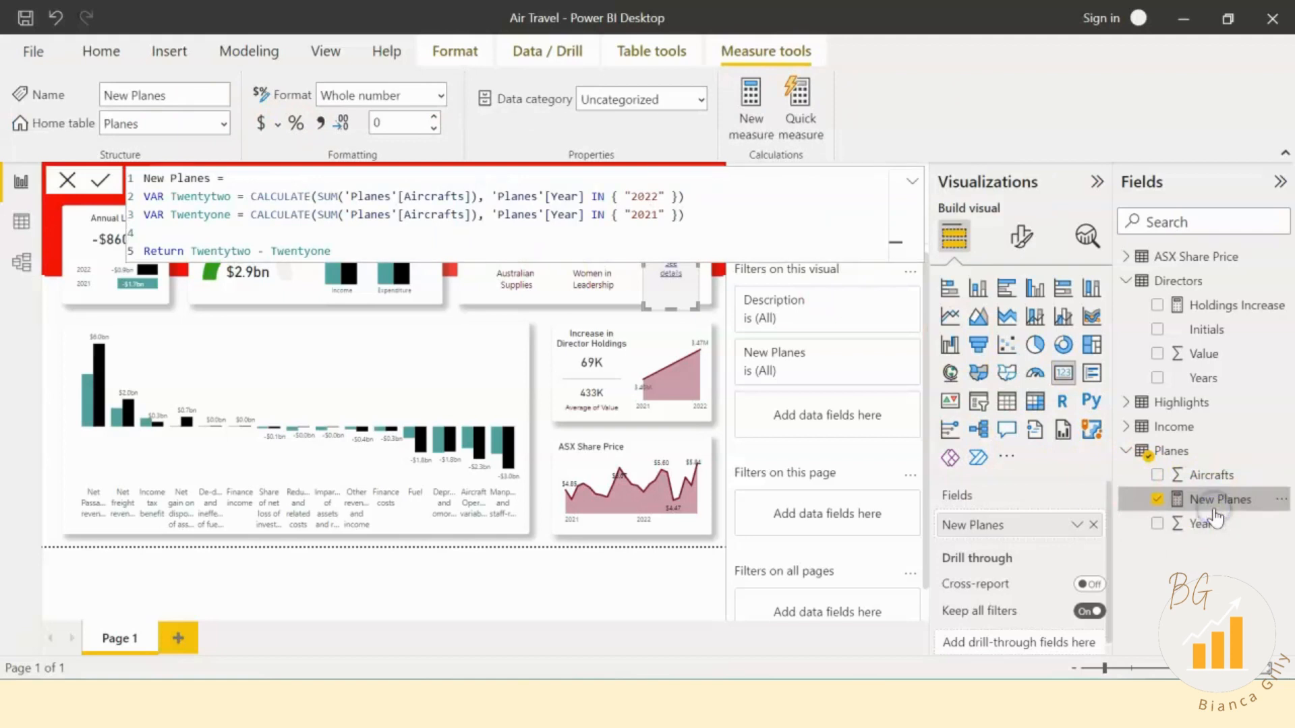
Step: Remove the quotation marks around 2022 and 2021 in the New Planes formula, commit it and deselect the card
click(633, 196)
key(BackSpace)
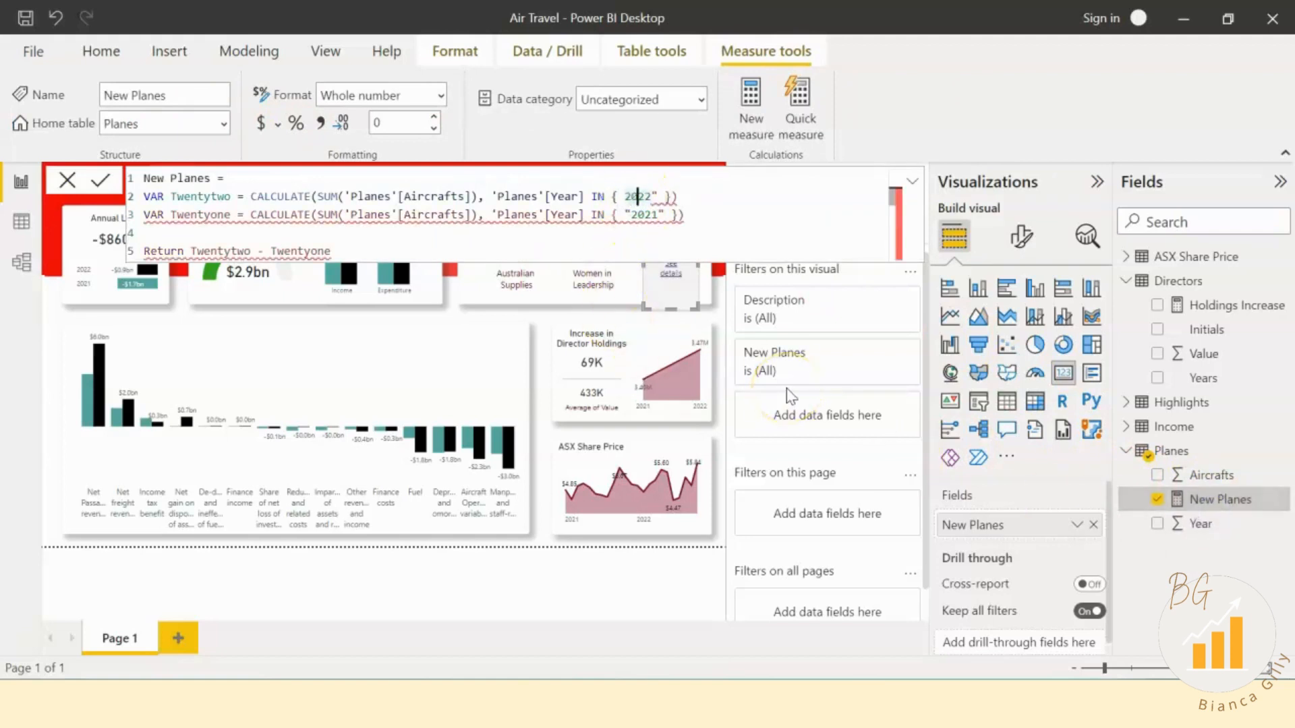
key(BackSpace)
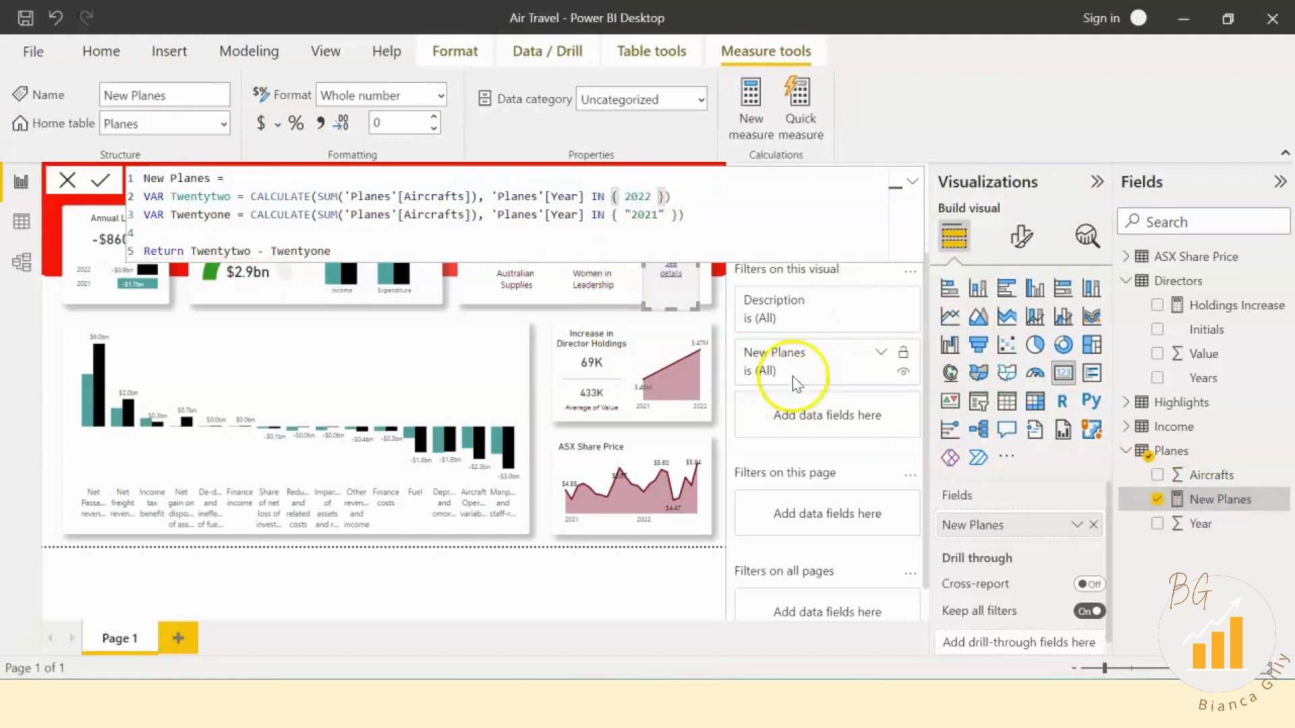
click(627, 215)
key(BackSpace)
key(Right)
key(Right)
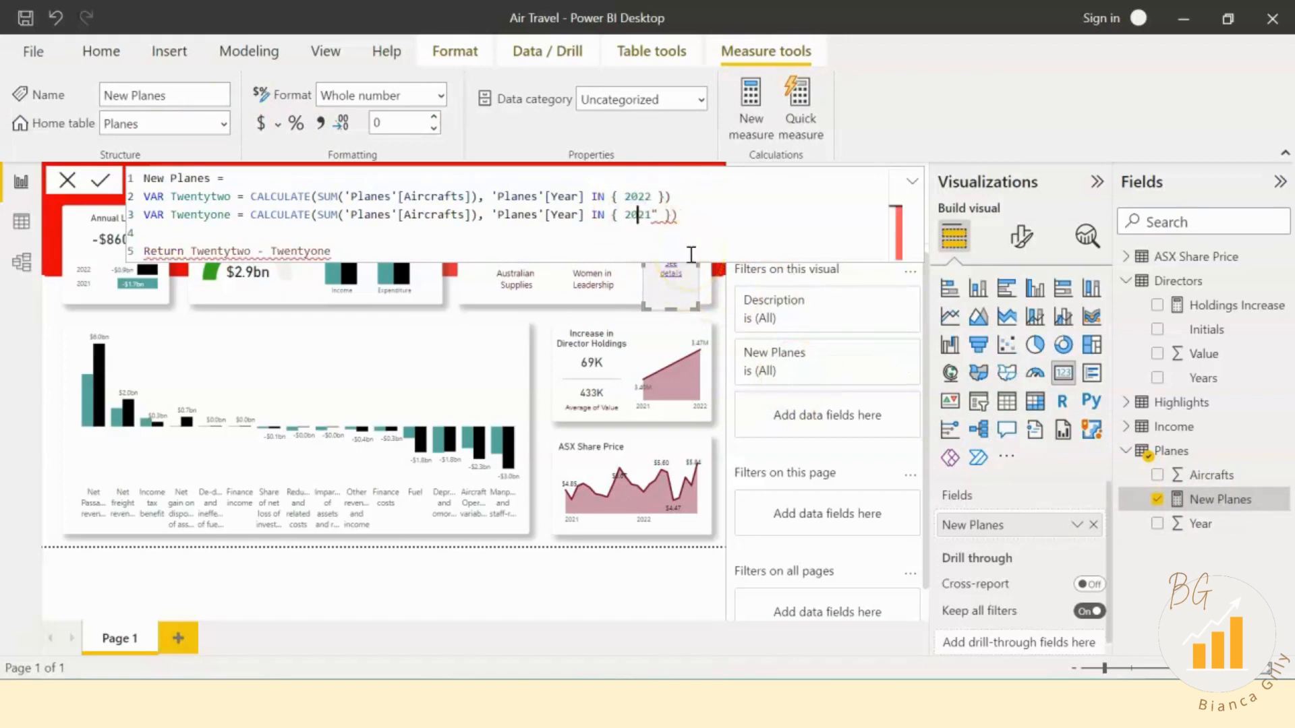
key(BackSpace)
key(Return)
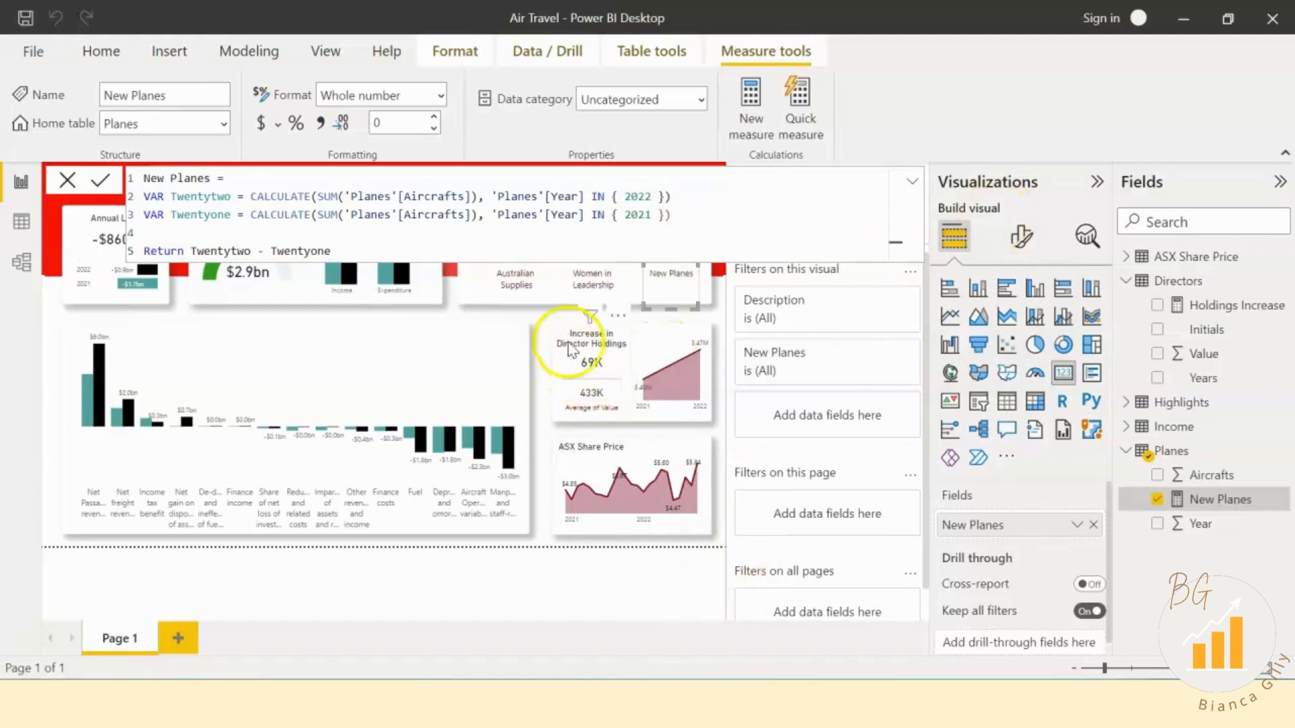
click(540, 317)
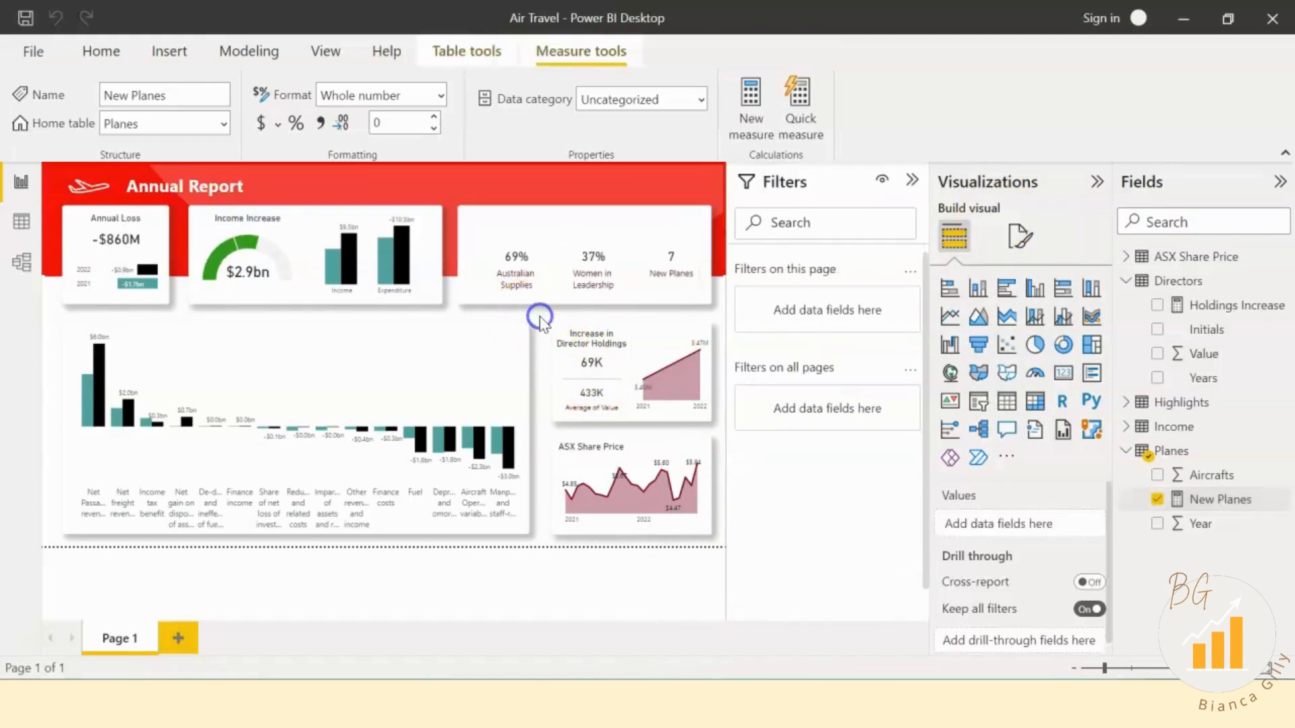
Step: Nudge the Australian Suppliers card slightly towards the Women in Leadership card and deselect it
click(672, 270)
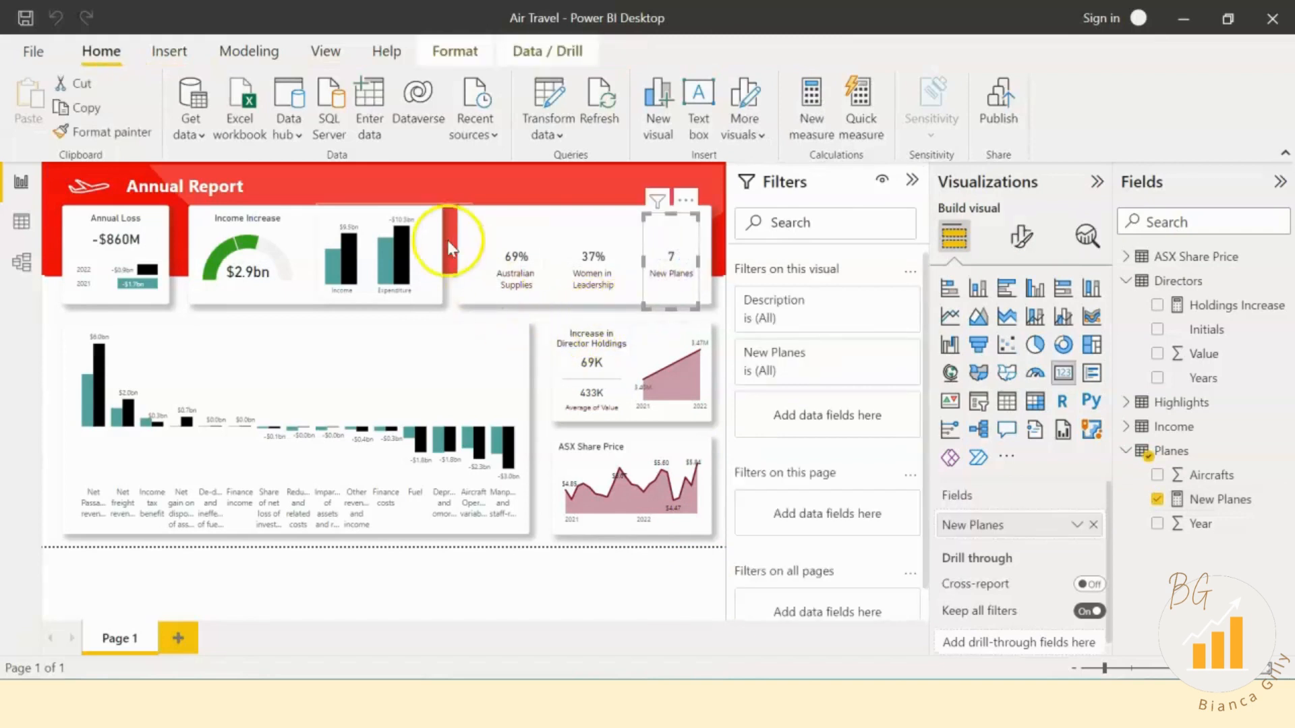
click(534, 343)
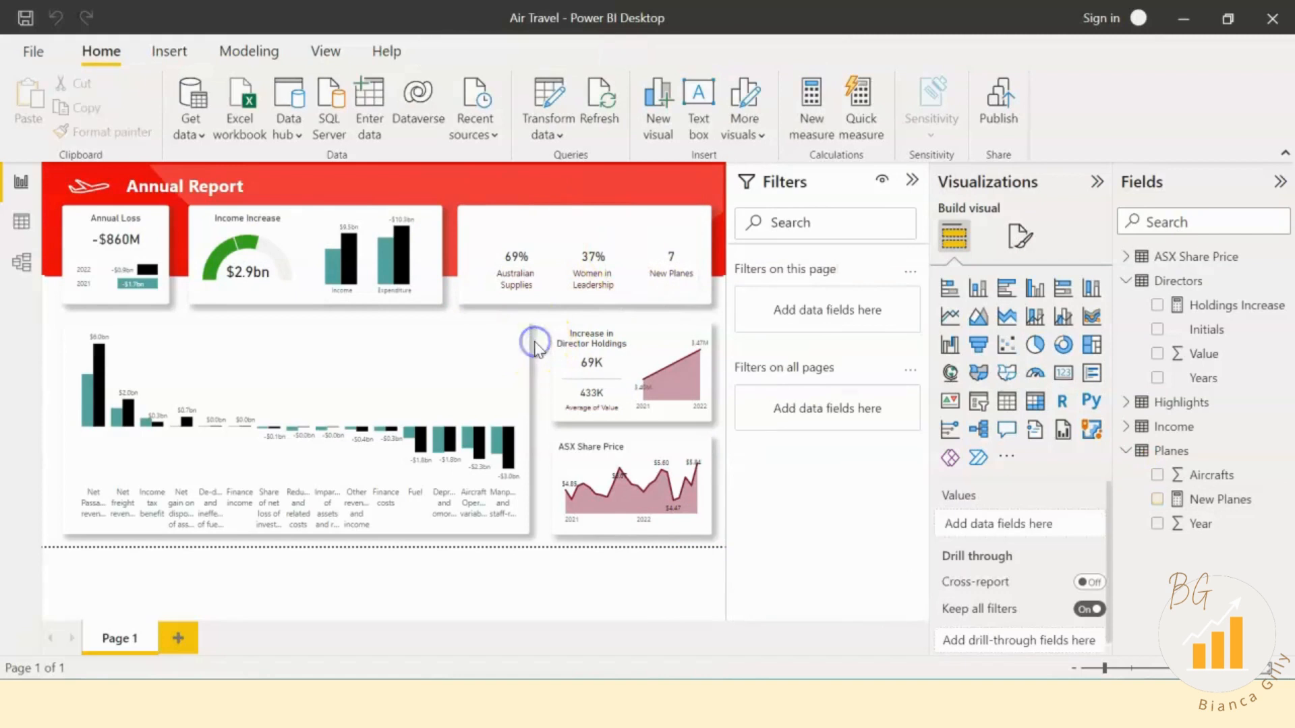
click(587, 280)
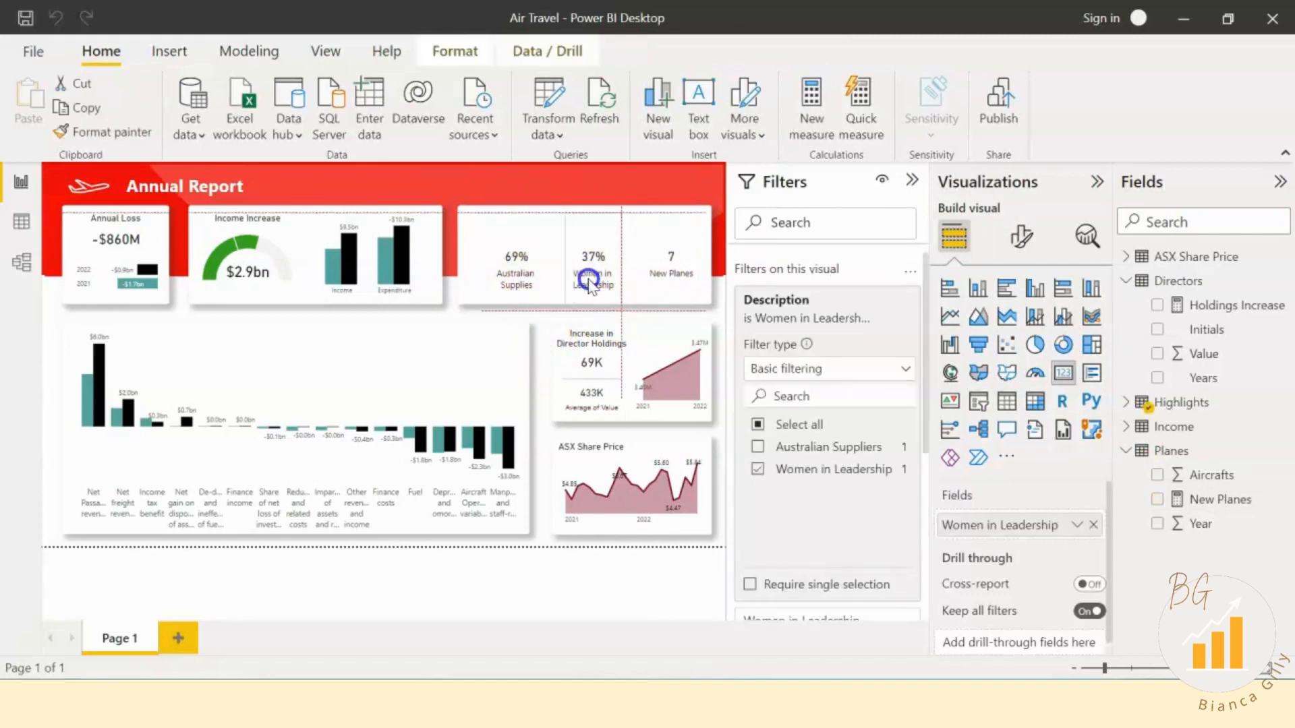
click(540, 275)
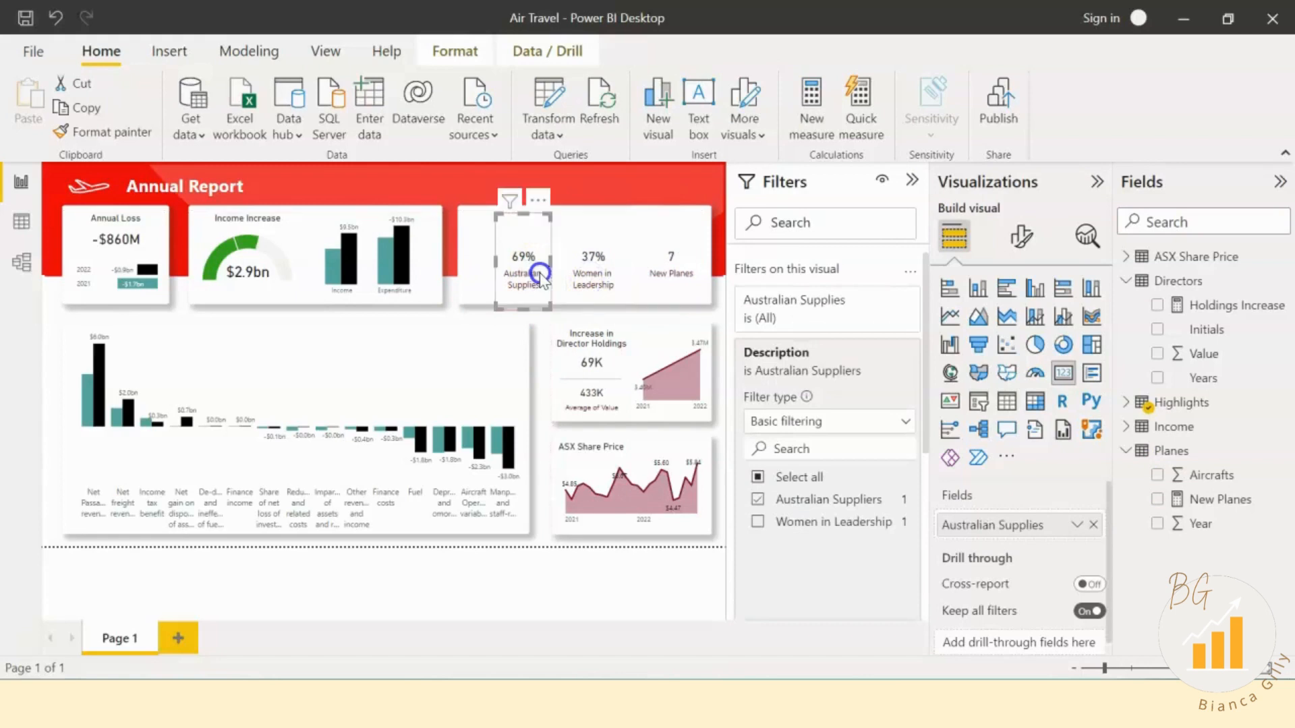
click(547, 328)
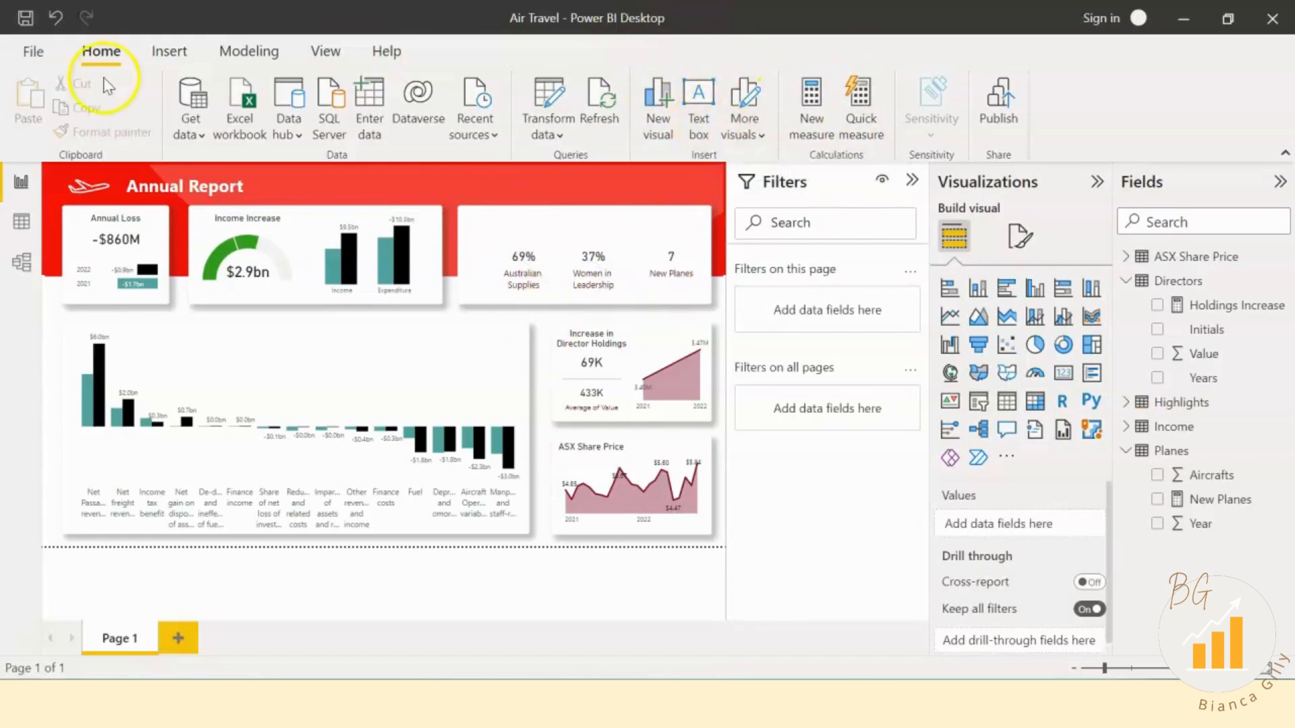
Step: Insert the Australia image and shrink it to an icon about 85 wide and 95 high above the 69% Australian Suppliers value
click(179, 54)
click(790, 101)
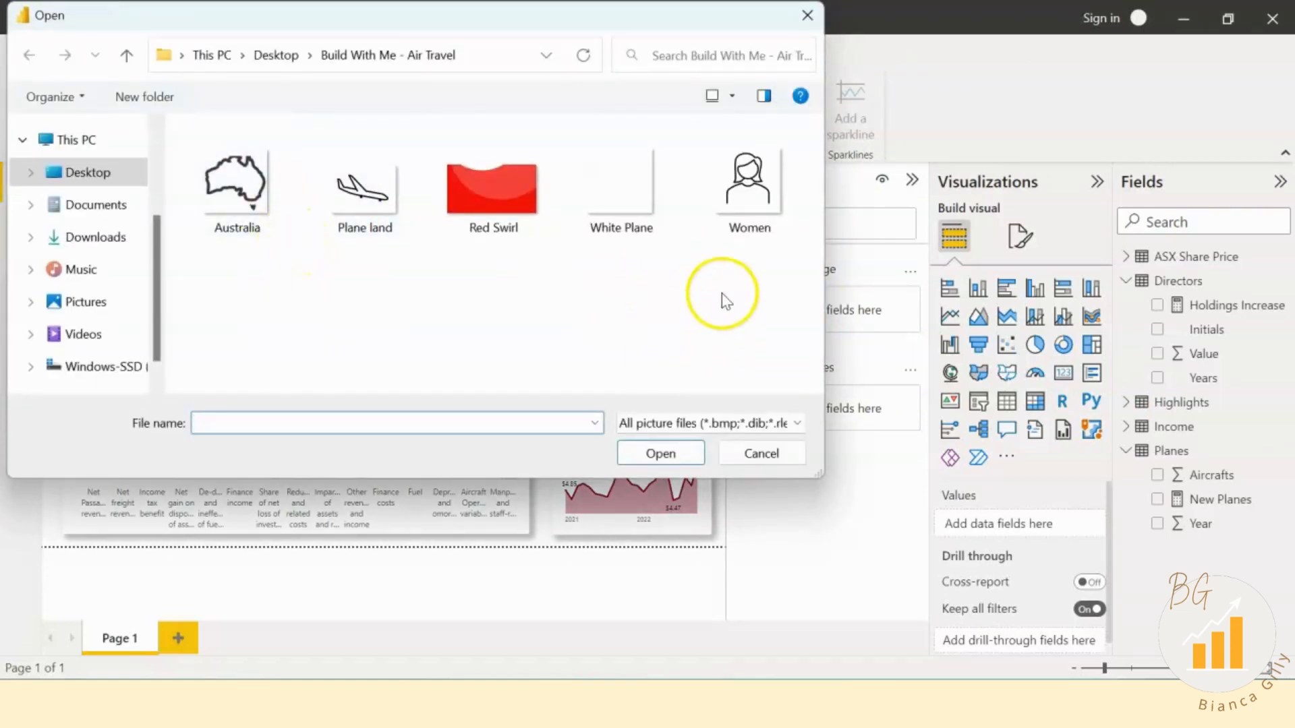
click(253, 196)
double_click(252, 195)
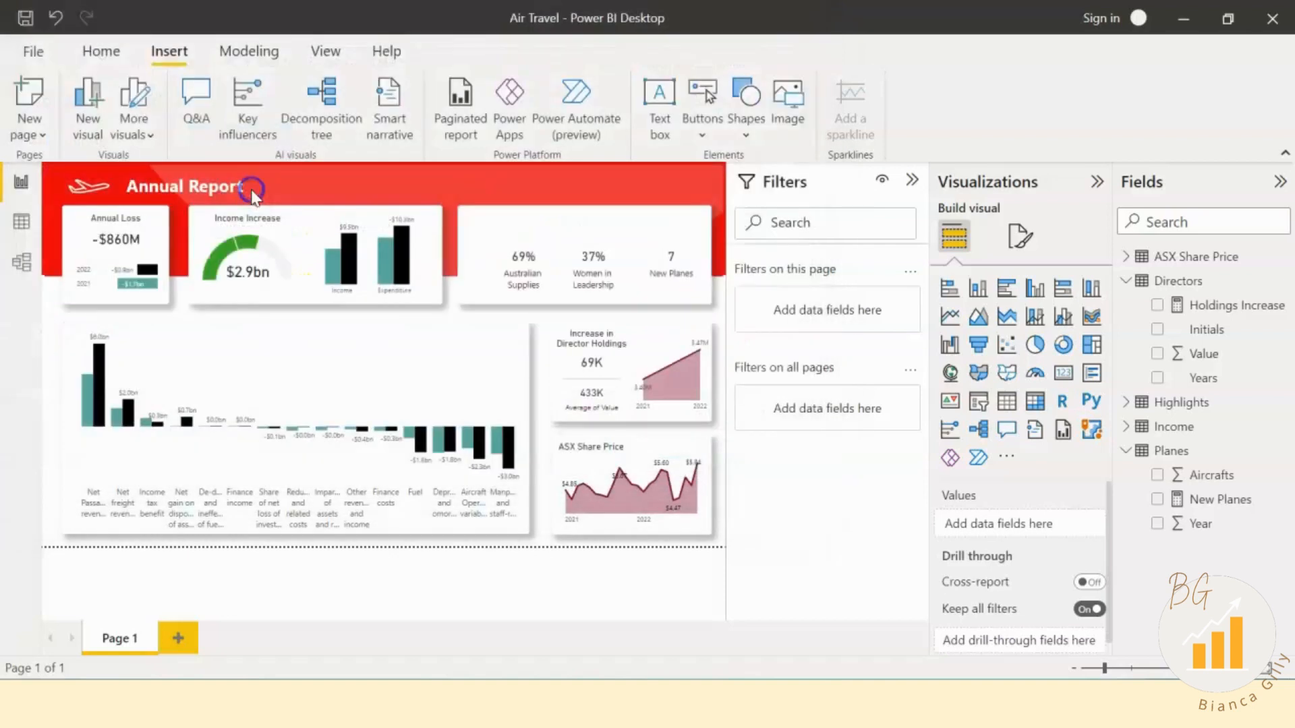
drag(215, 287, 566, 263)
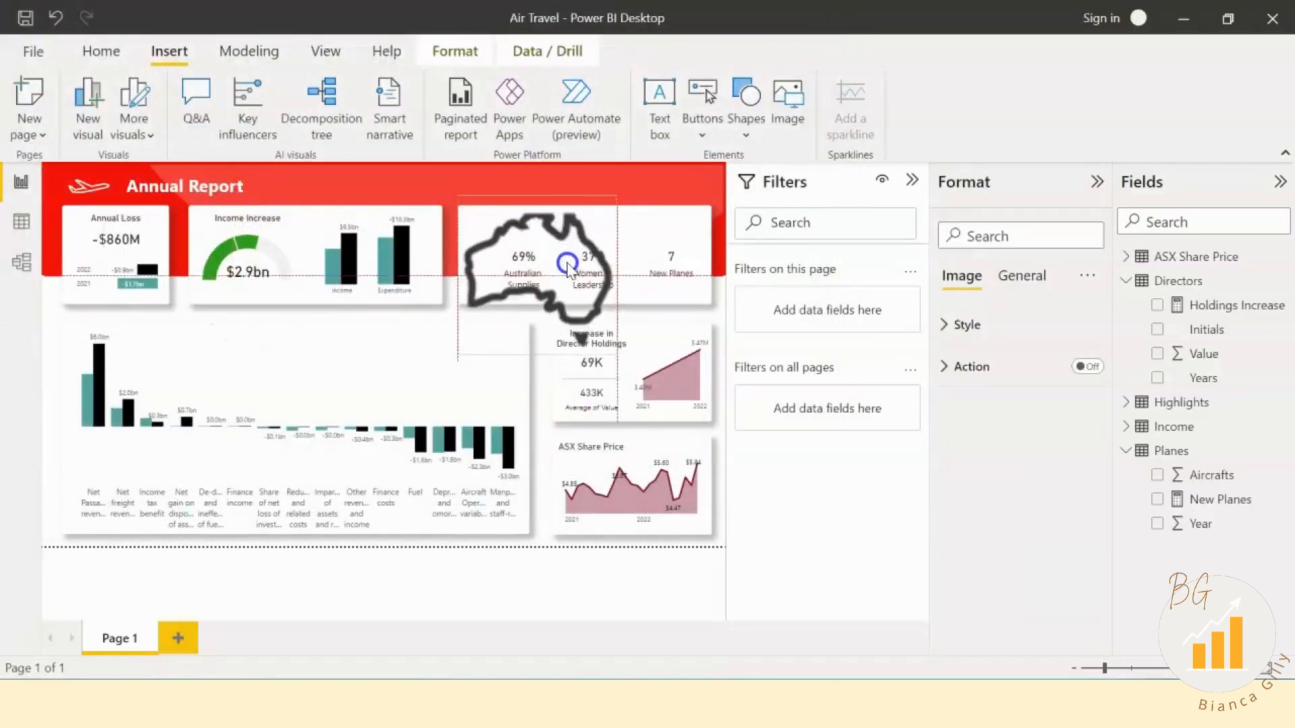
drag(611, 352, 519, 232)
Step: Set the Australia image's height and width to 90 and nudge it into line above the Australian Suppliers card
click(1020, 275)
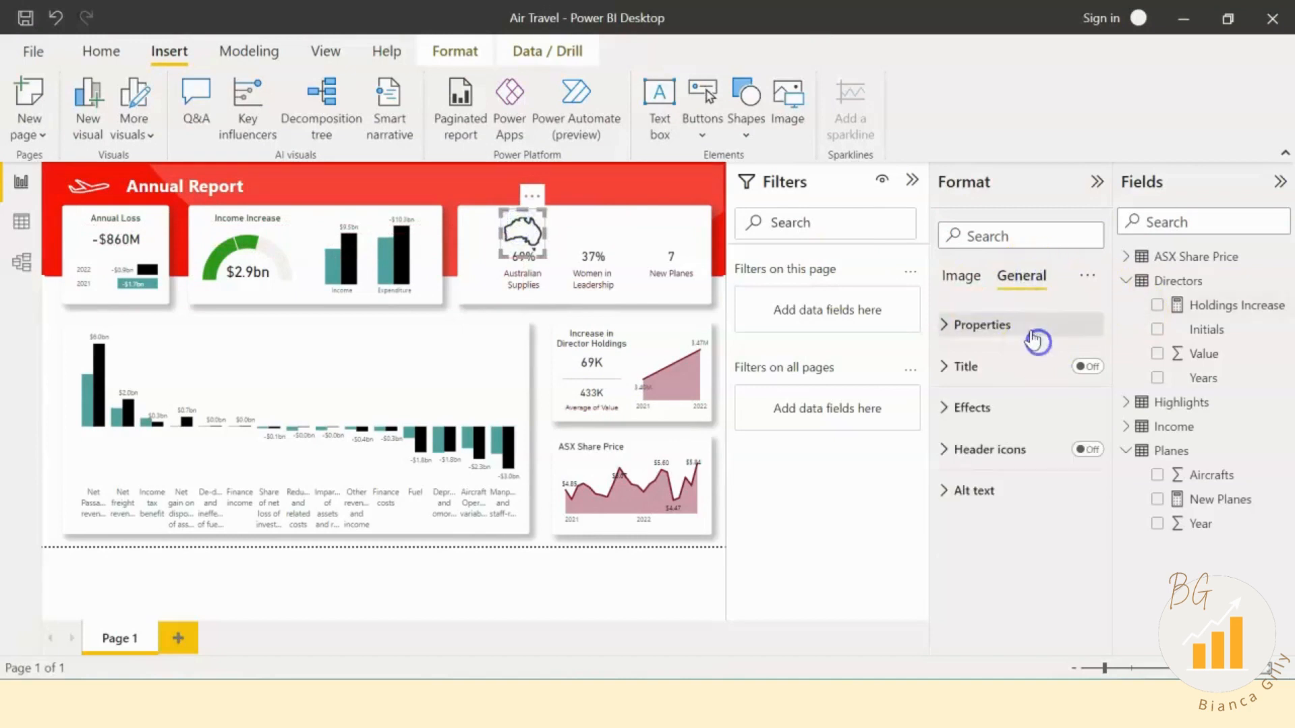
click(1030, 329)
drag(991, 415, 895, 387)
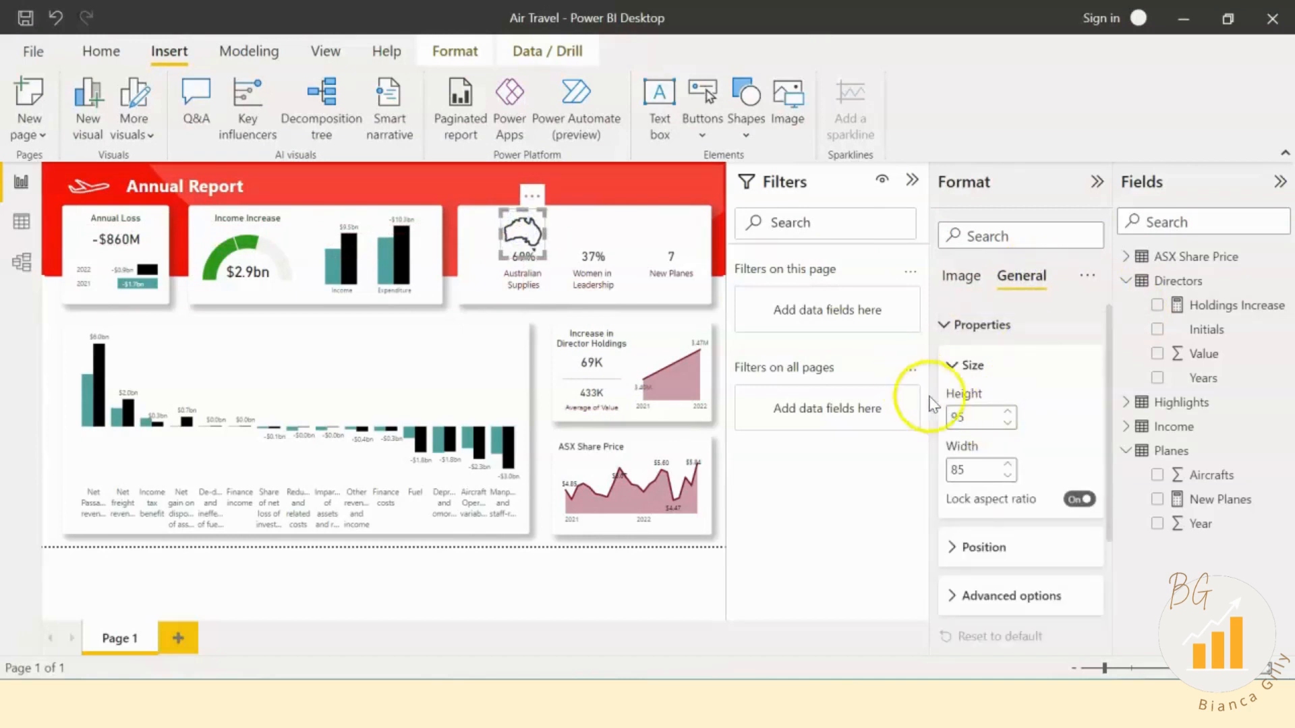
click(956, 411)
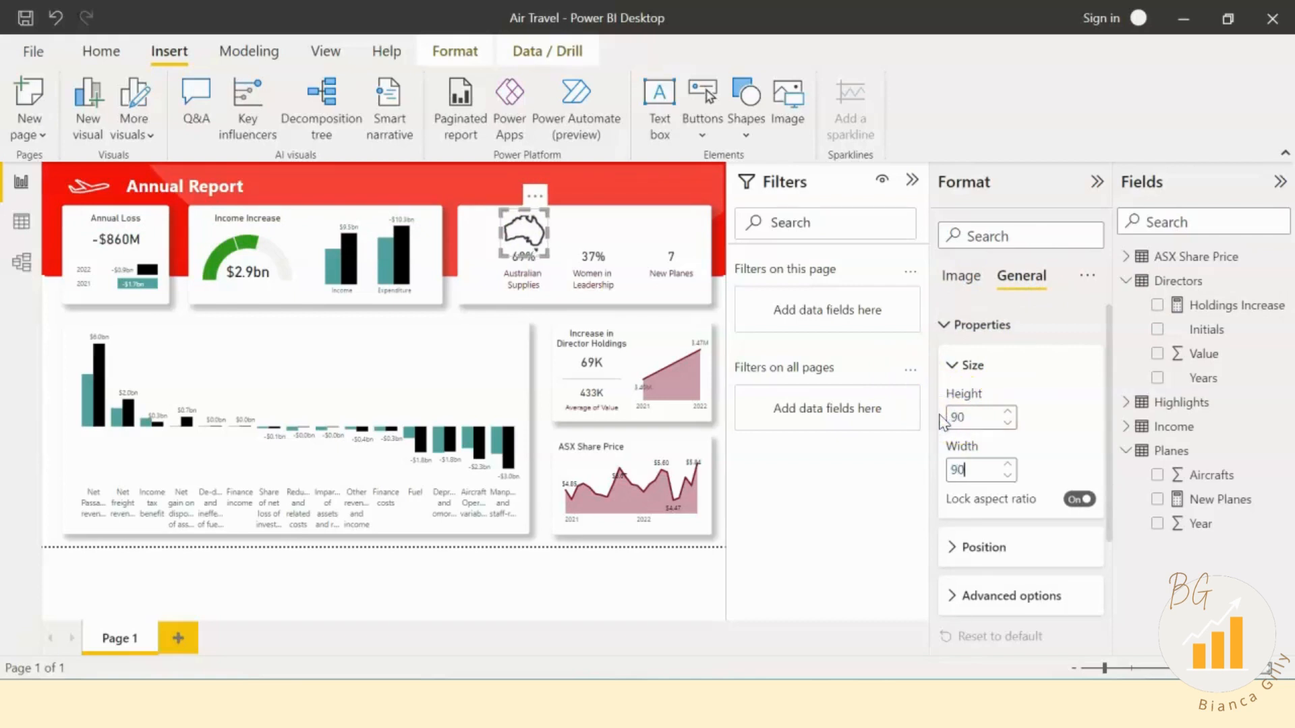
drag(534, 232, 533, 232)
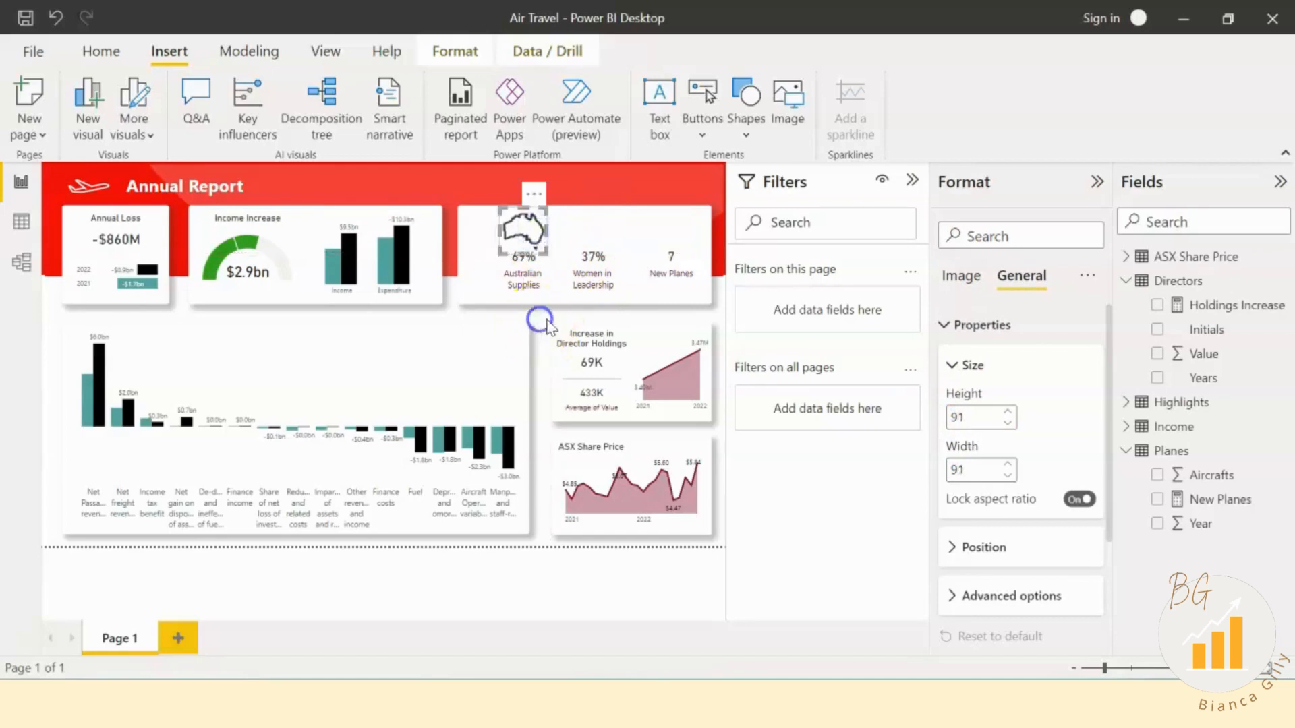
click(541, 321)
Step: Insert the Women image and move it over the Women in Leadership card
click(787, 103)
double_click(738, 199)
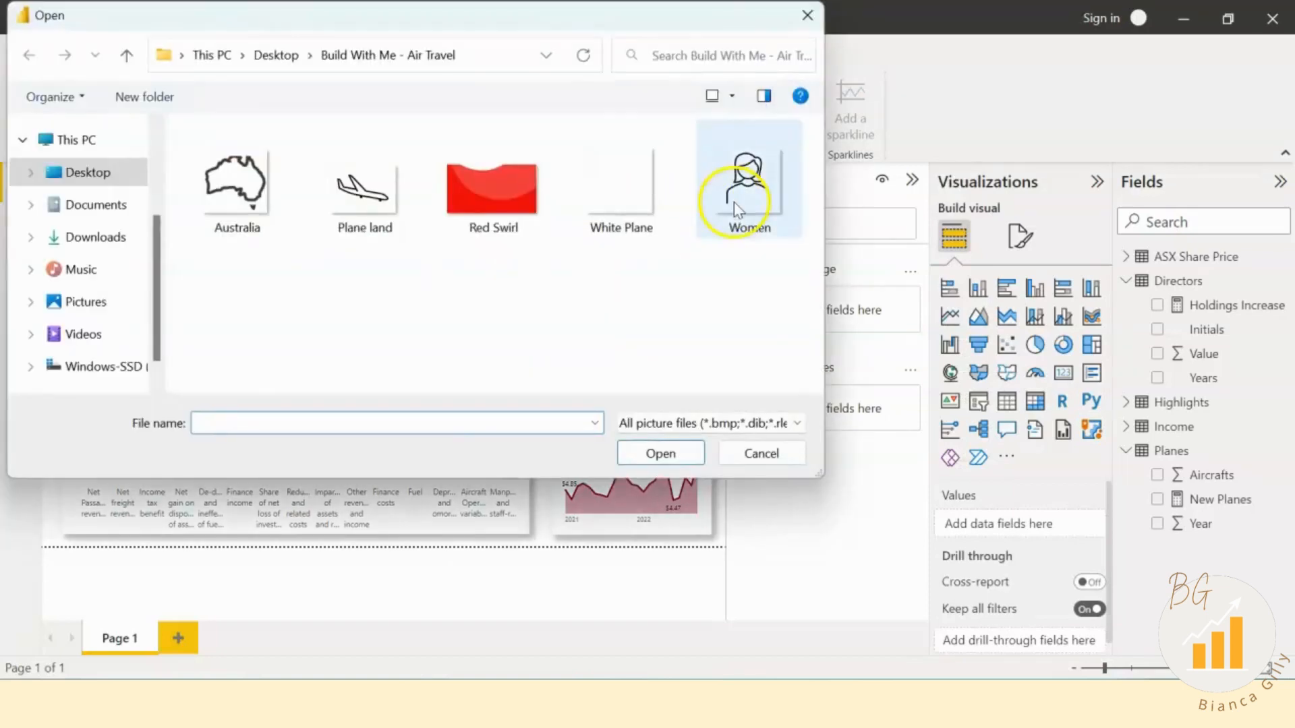
drag(398, 341, 607, 296)
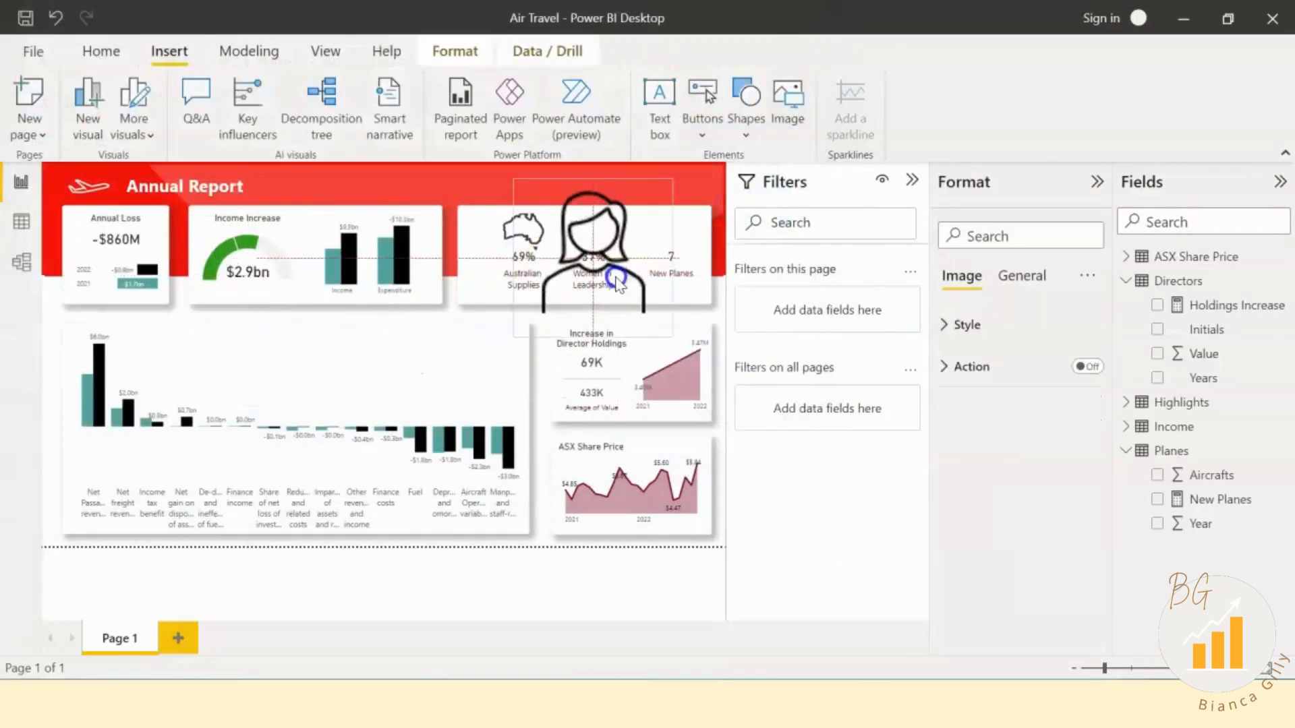
Step: Set the Women image's height and width to 90 and place it above the 37% Women in Leadership value
click(1019, 275)
click(1032, 322)
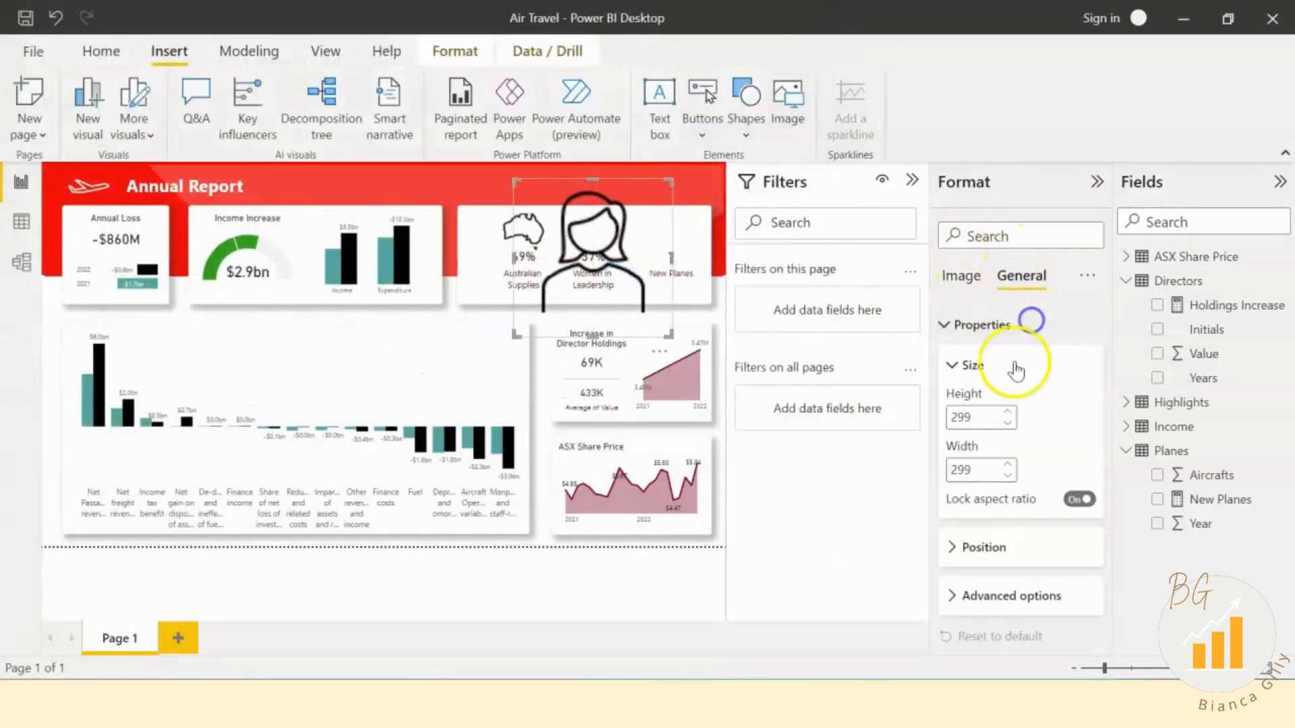
double_click(964, 417)
text(9090)
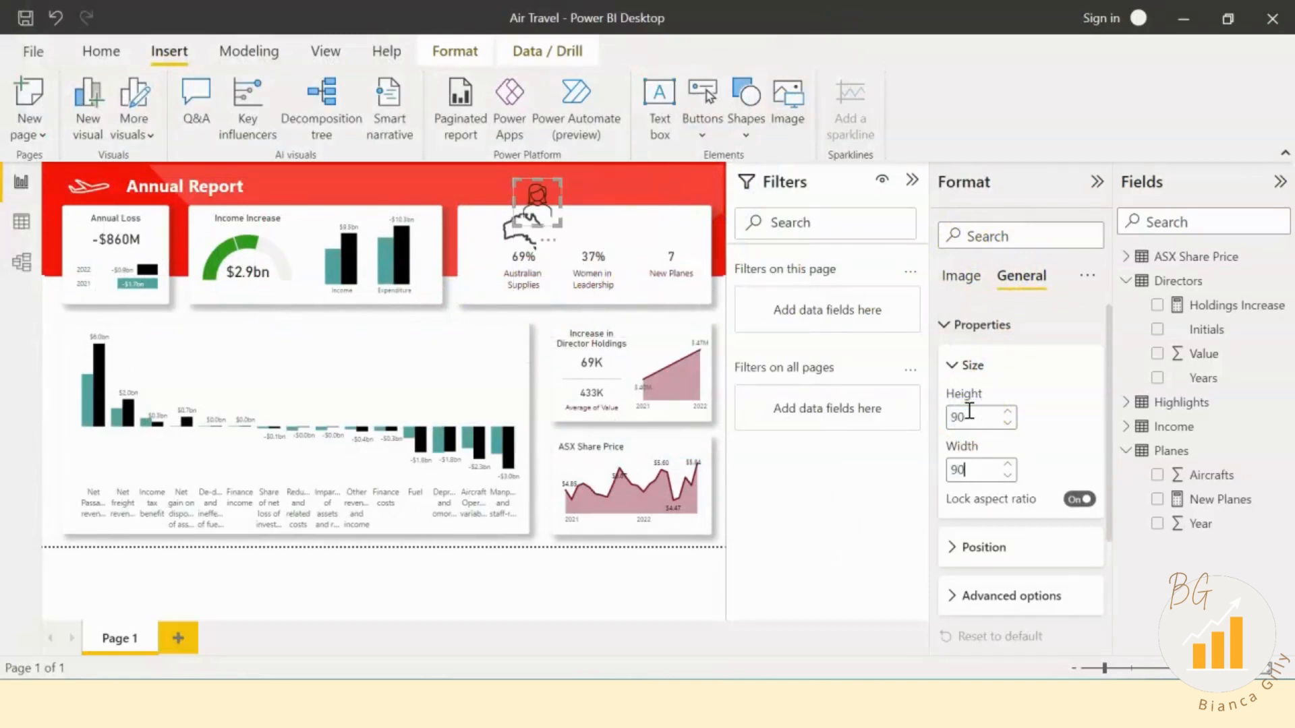
drag(541, 203, 592, 223)
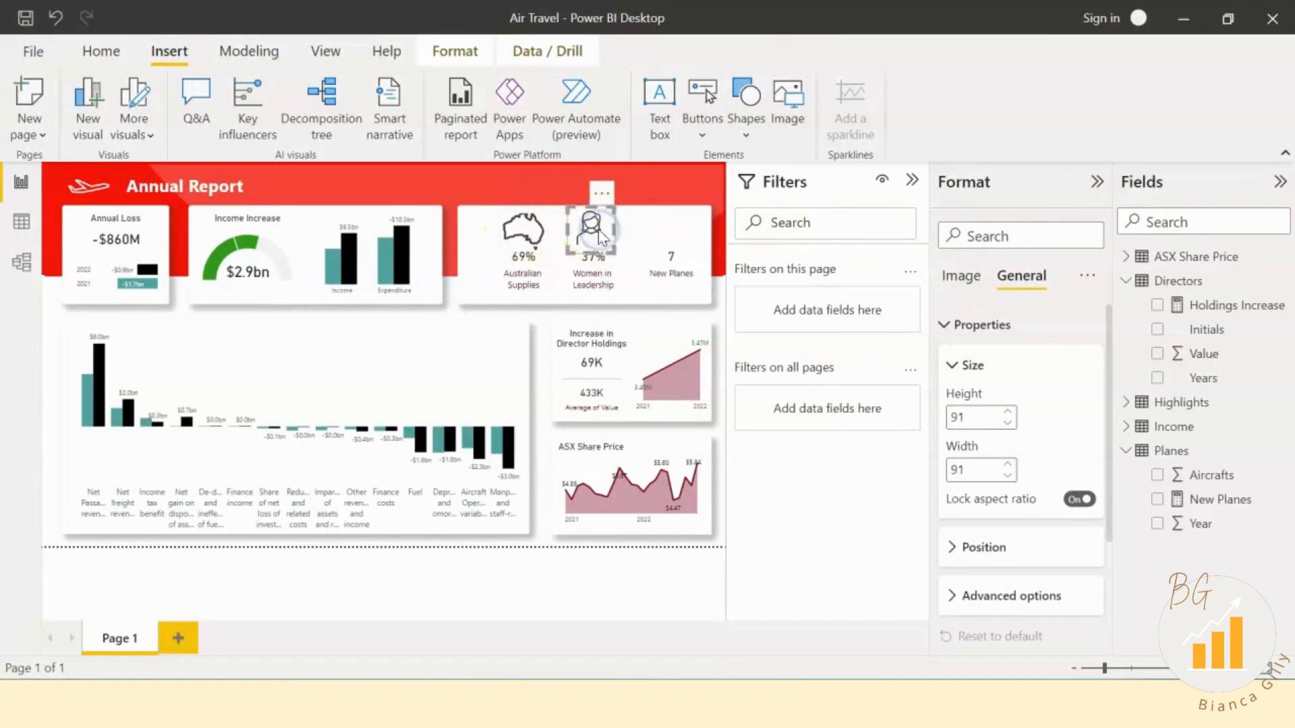
Step: Duplicate the Women image and lay the copy exactly over the original
key(ctrl+v)
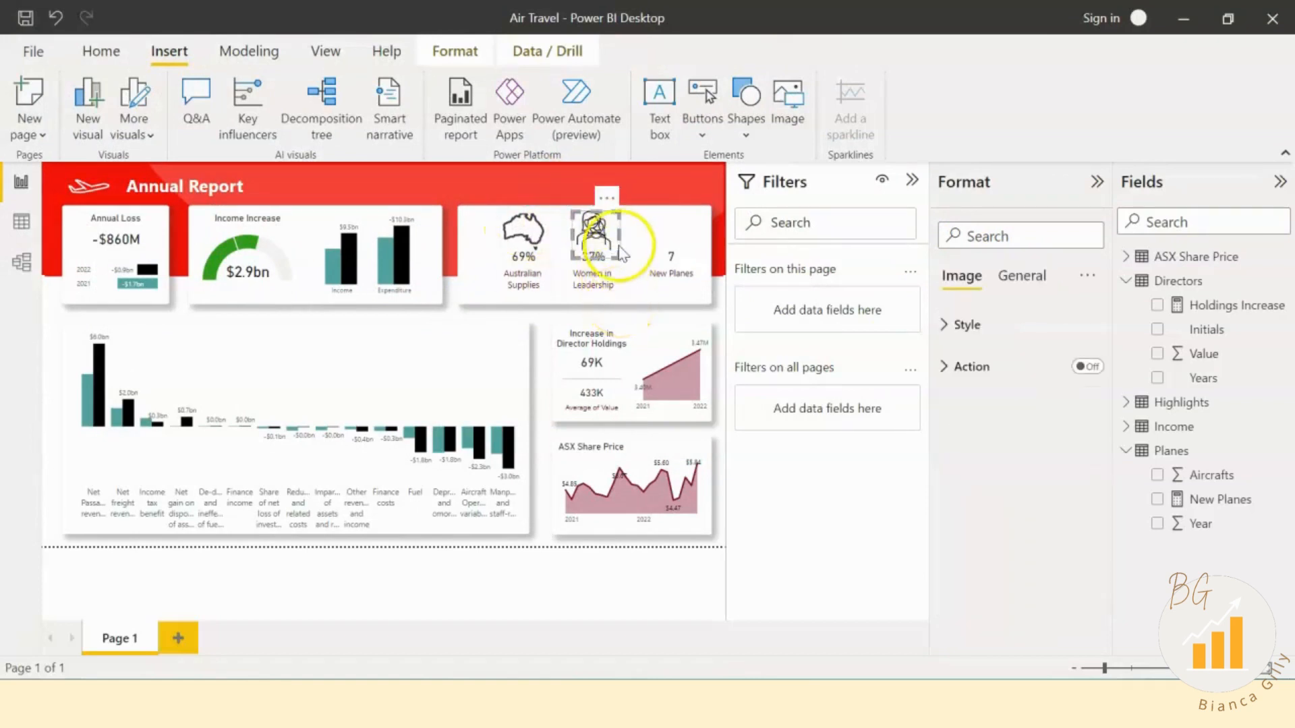
drag(598, 240, 596, 236)
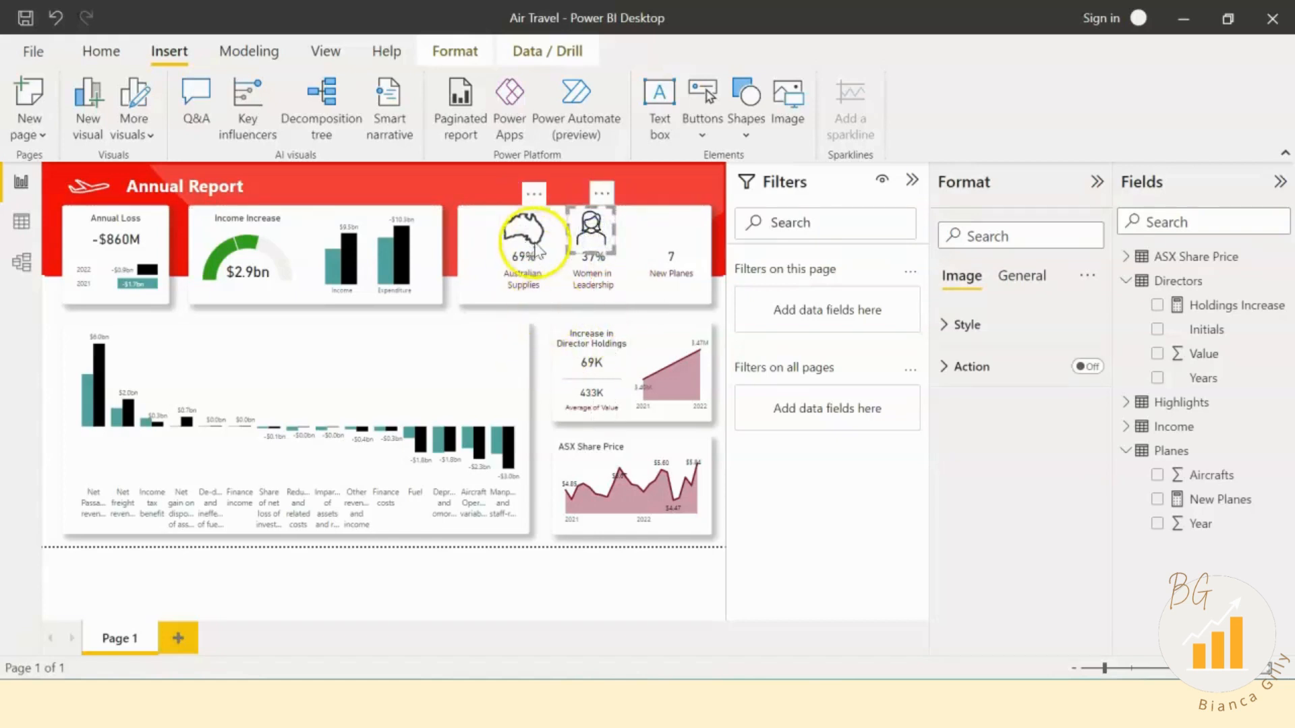
click(543, 315)
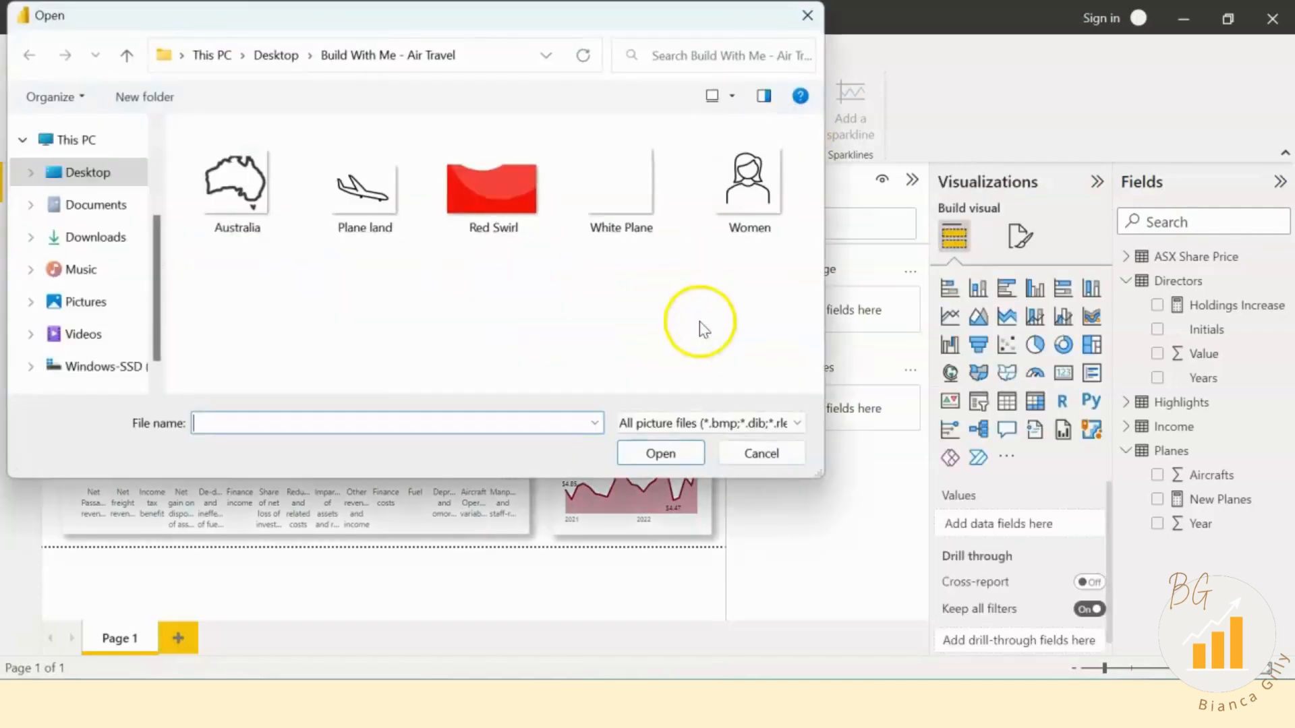
Step: Insert the Plane land image at 90 high and 90 wide and place it above the New Planes value
double_click(373, 205)
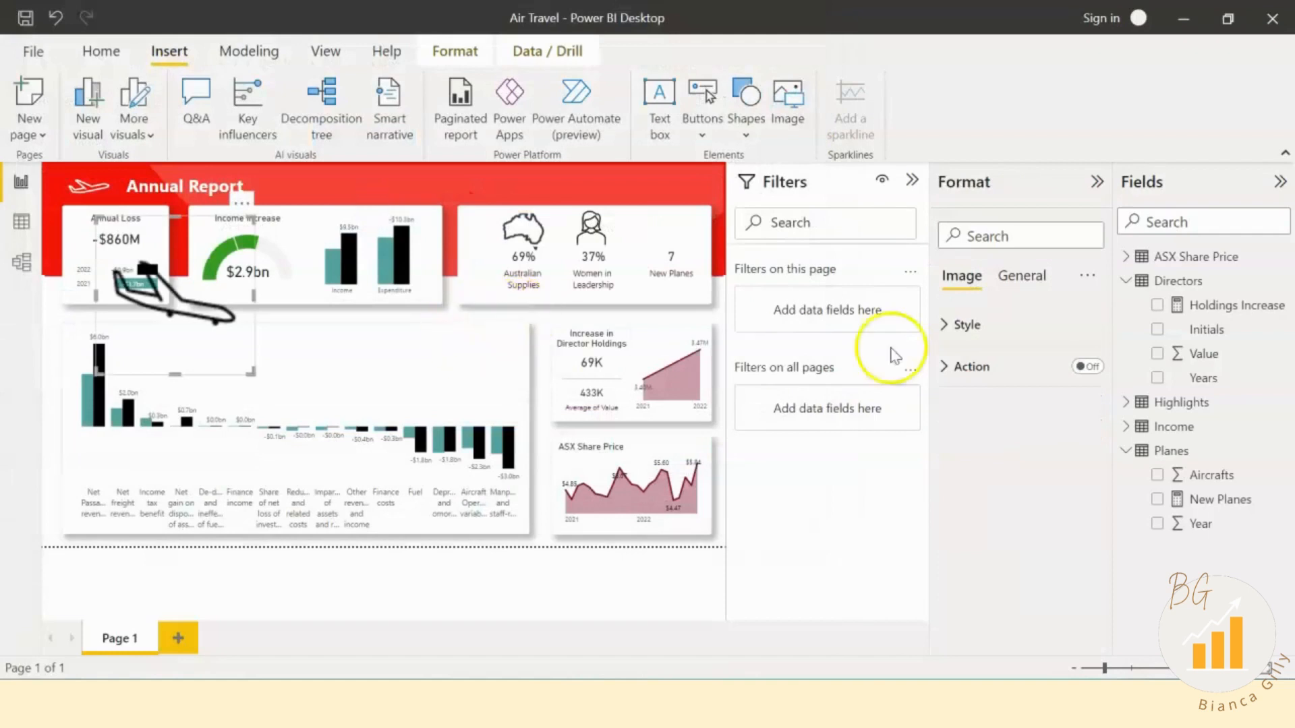
click(1021, 275)
click(1018, 323)
click(971, 416)
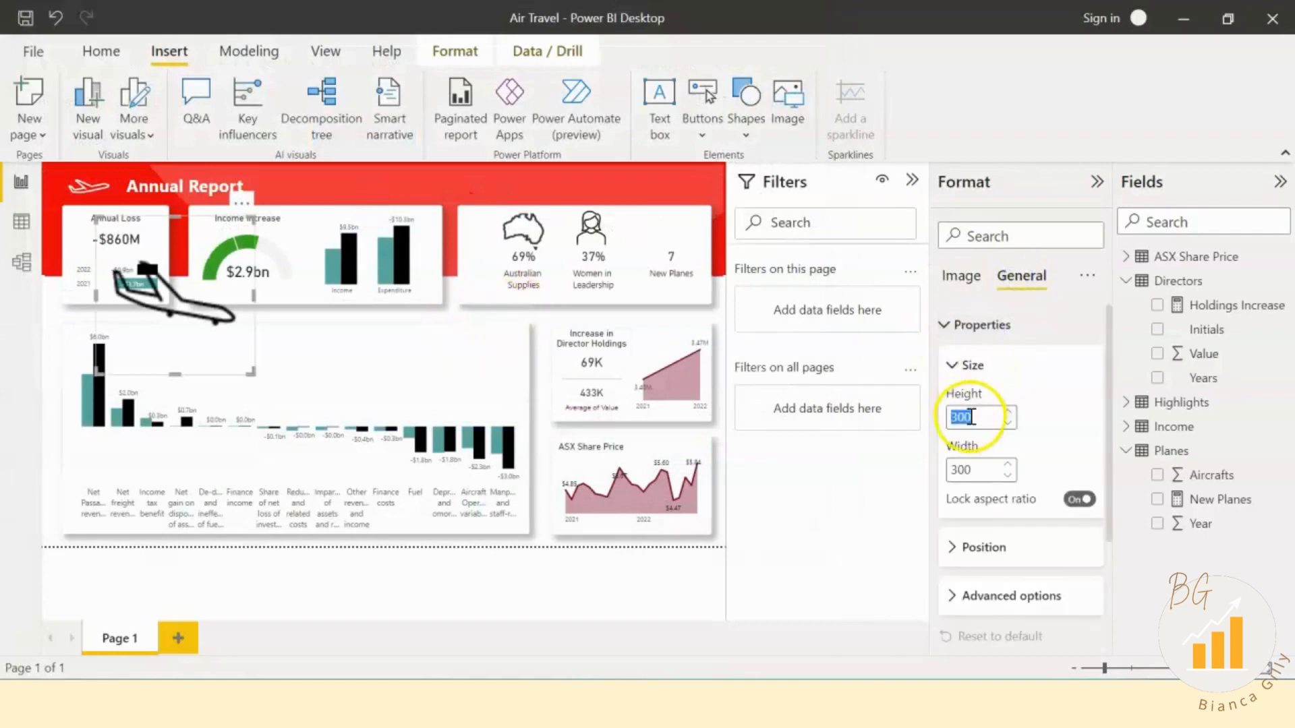
text(9090)
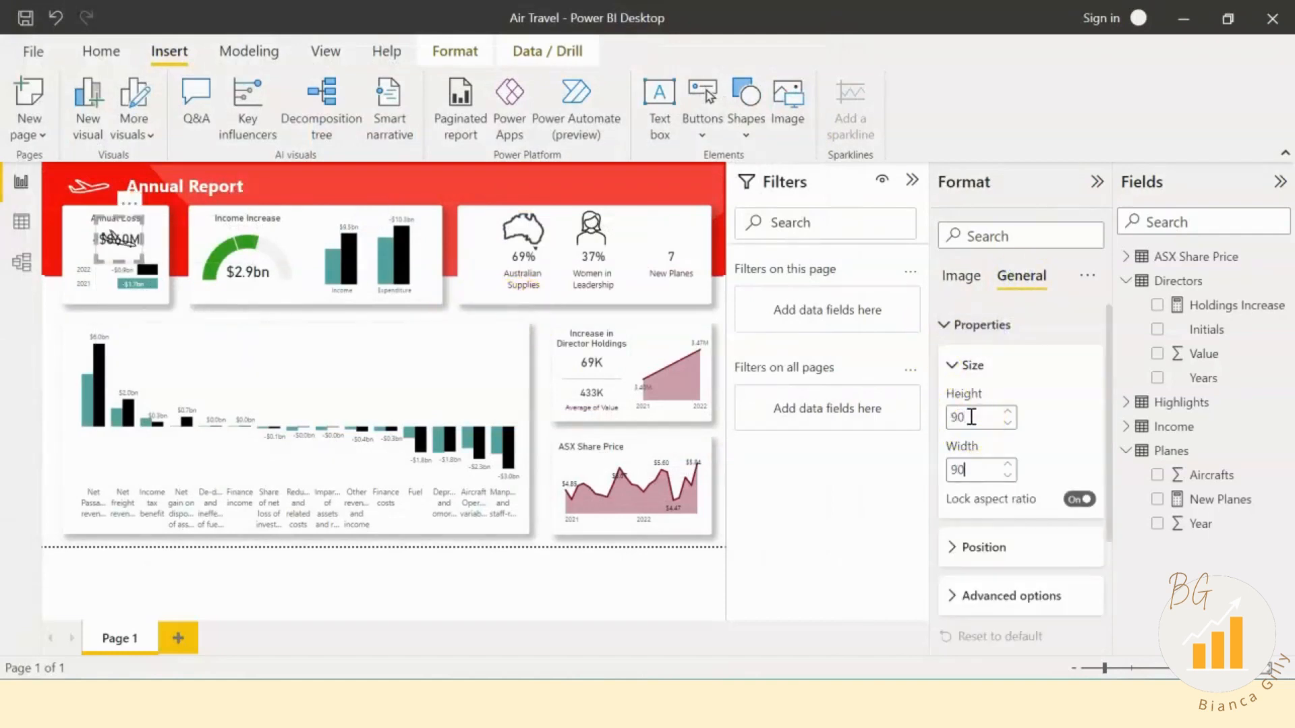
drag(122, 248, 683, 240)
click(555, 324)
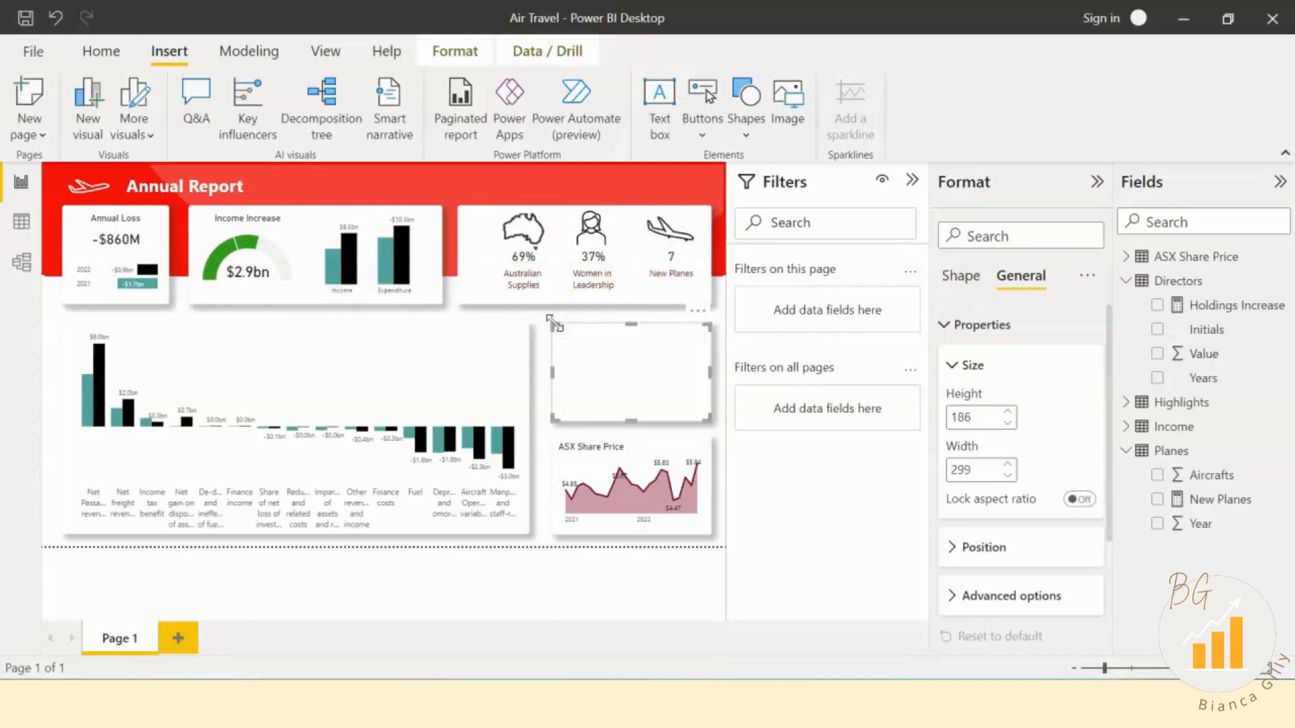
key(Delete)
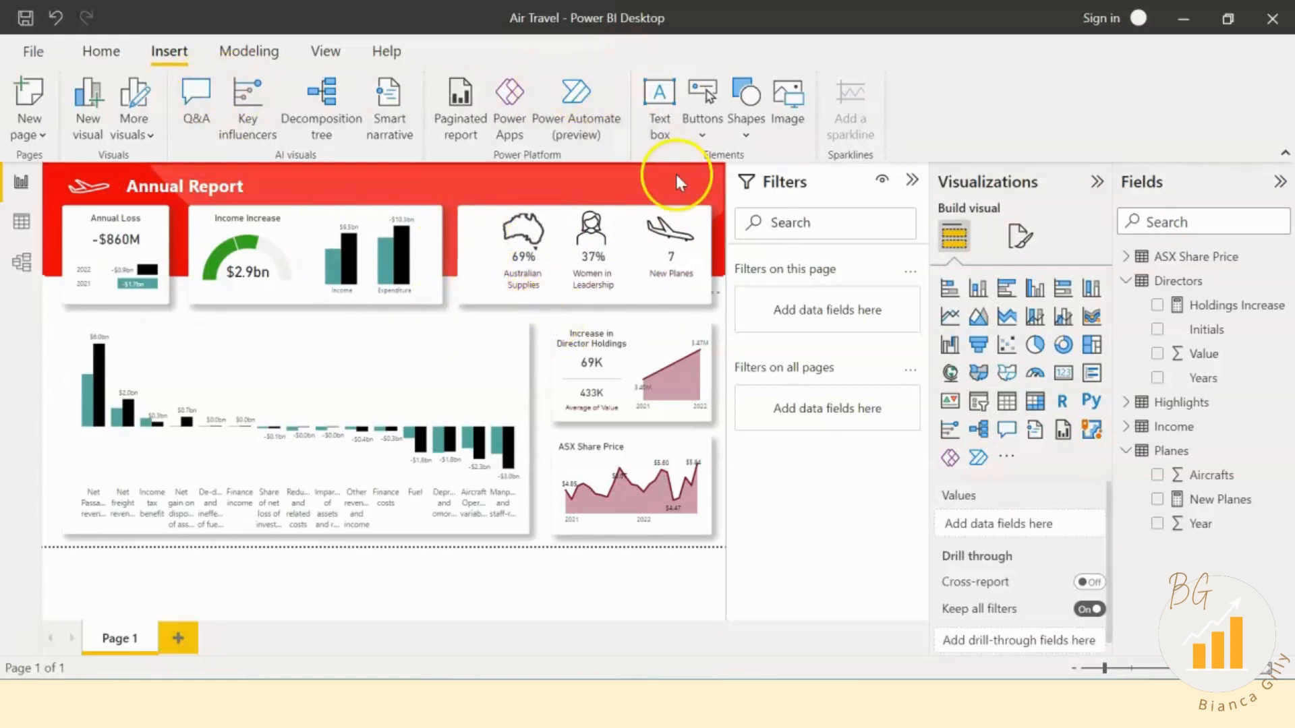
Step: Insert a rectangle shape and turn off its fill and border
click(753, 140)
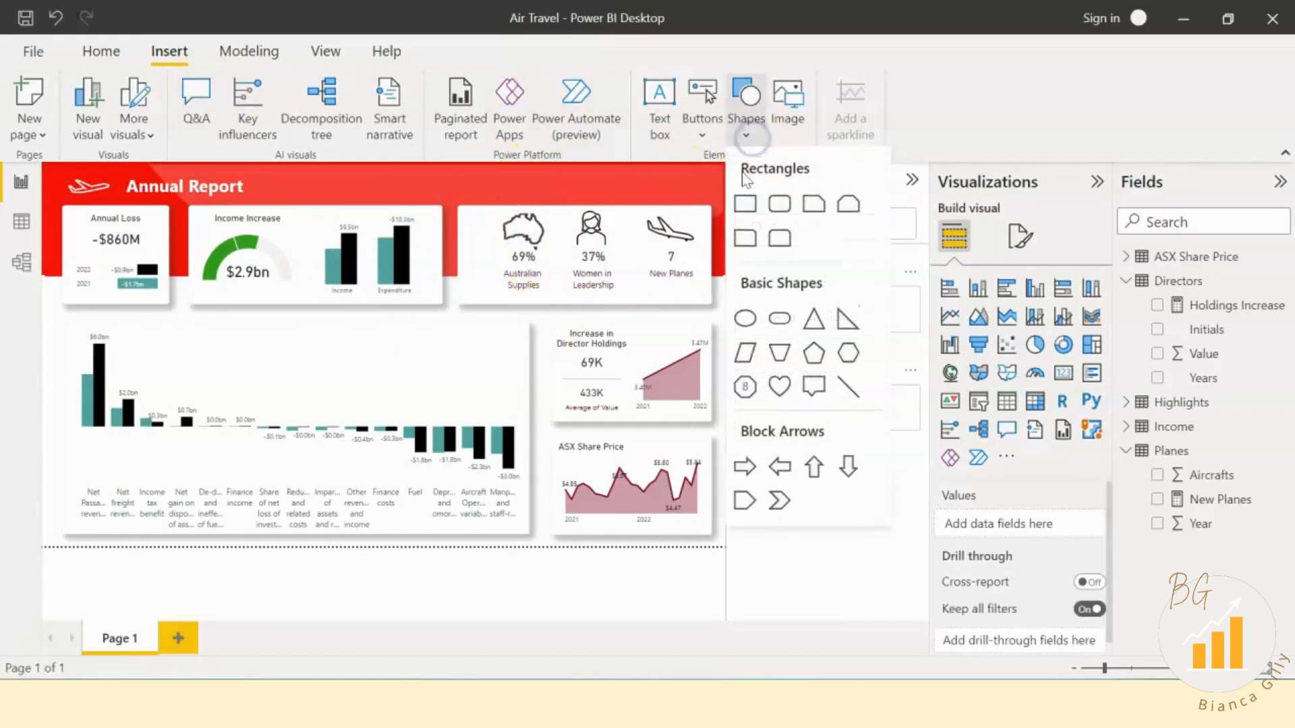
click(744, 213)
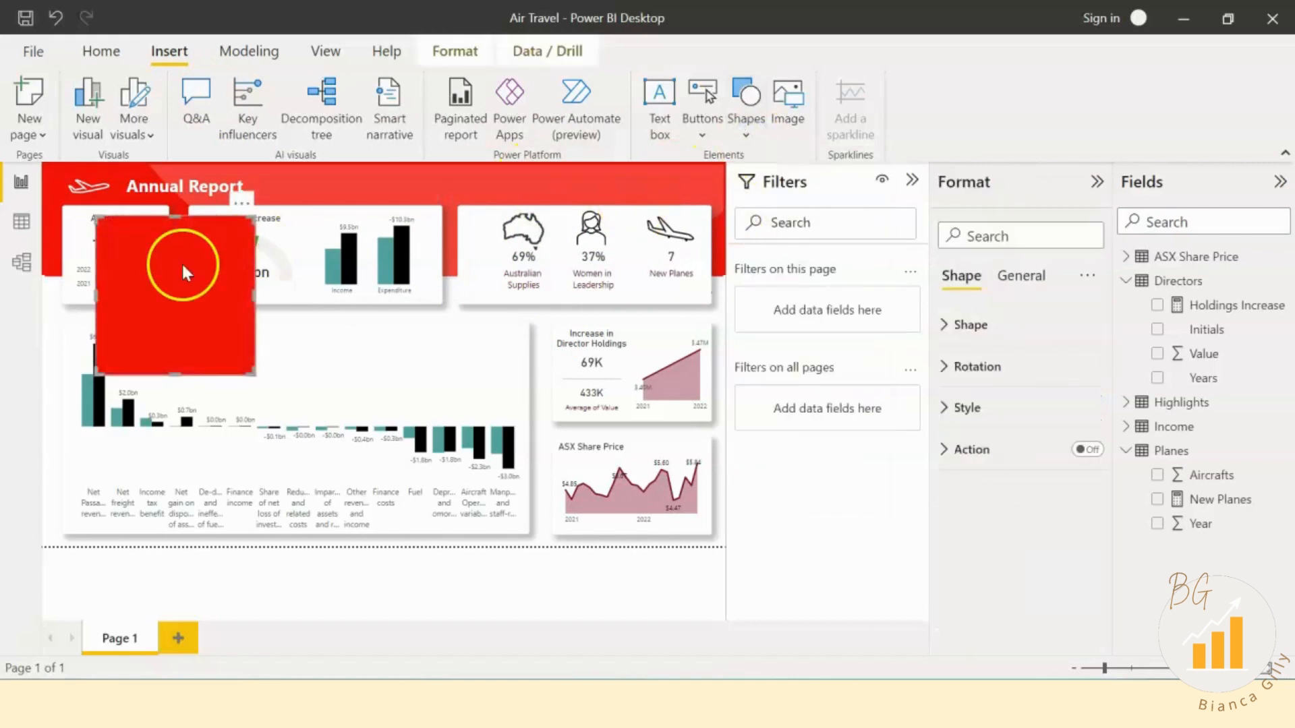
click(996, 370)
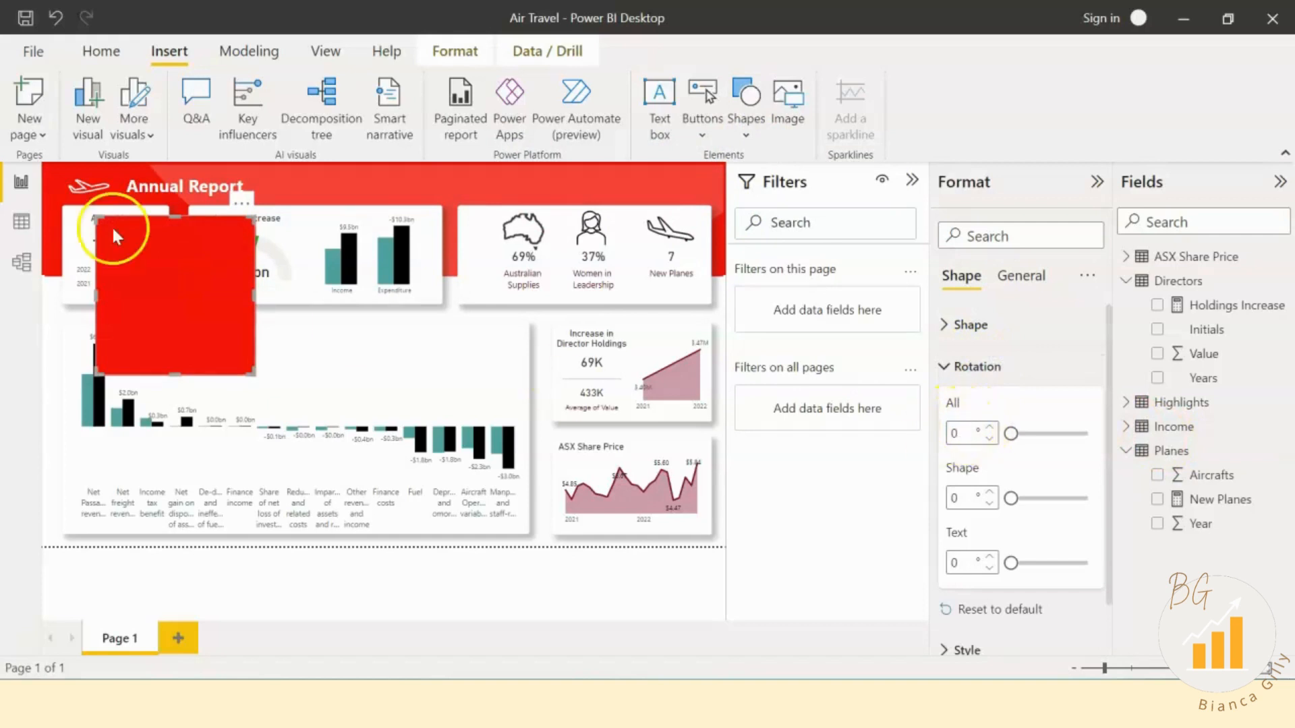
click(963, 367)
click(969, 407)
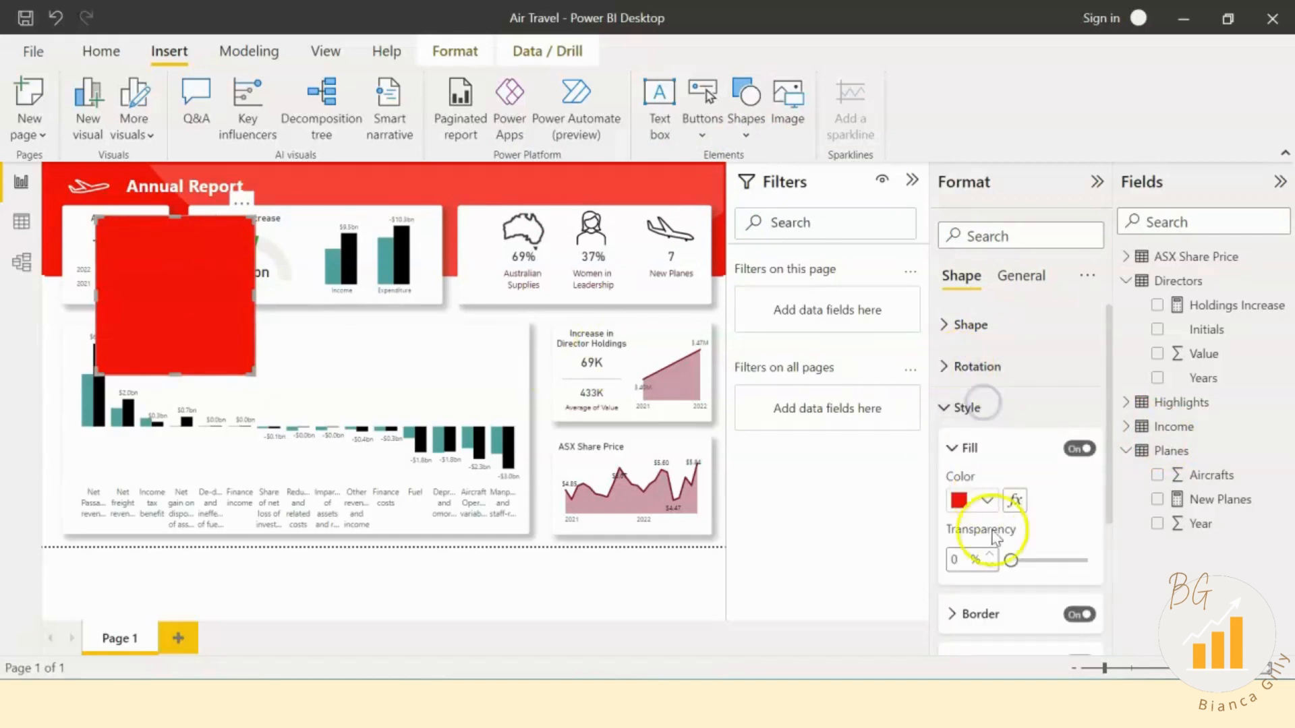
click(1079, 449)
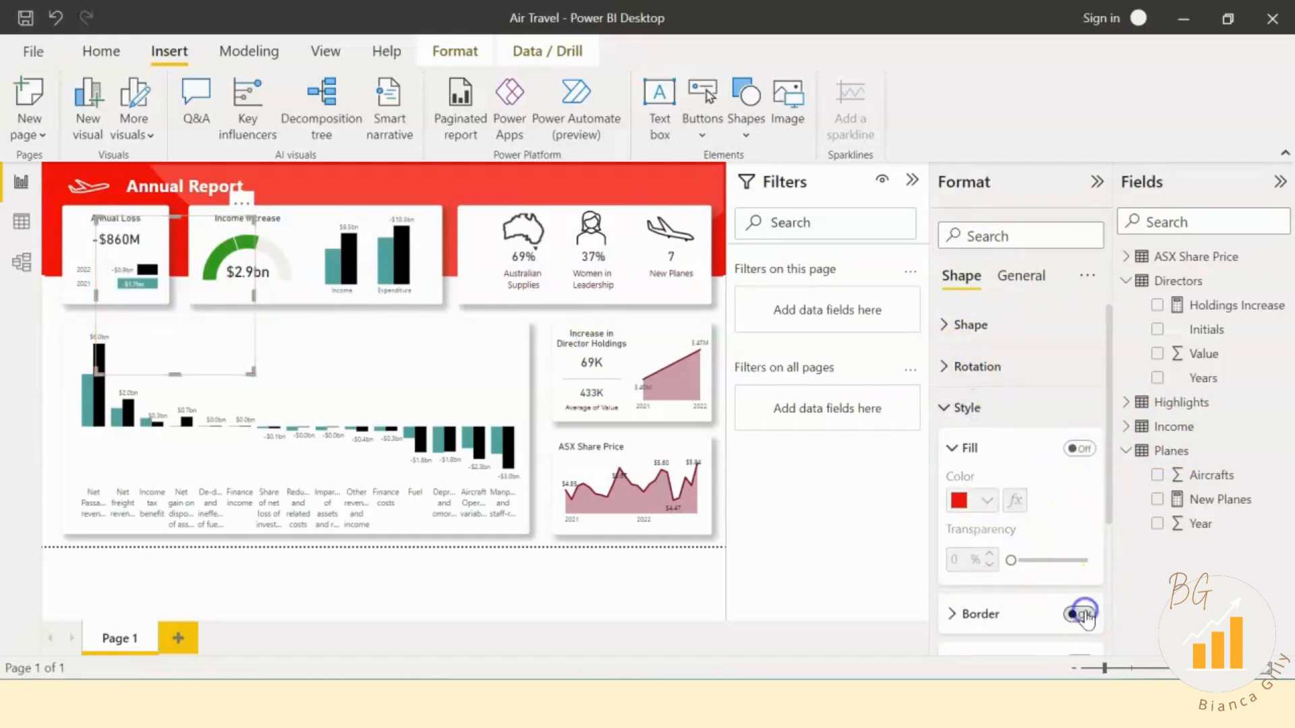
click(986, 442)
click(1013, 442)
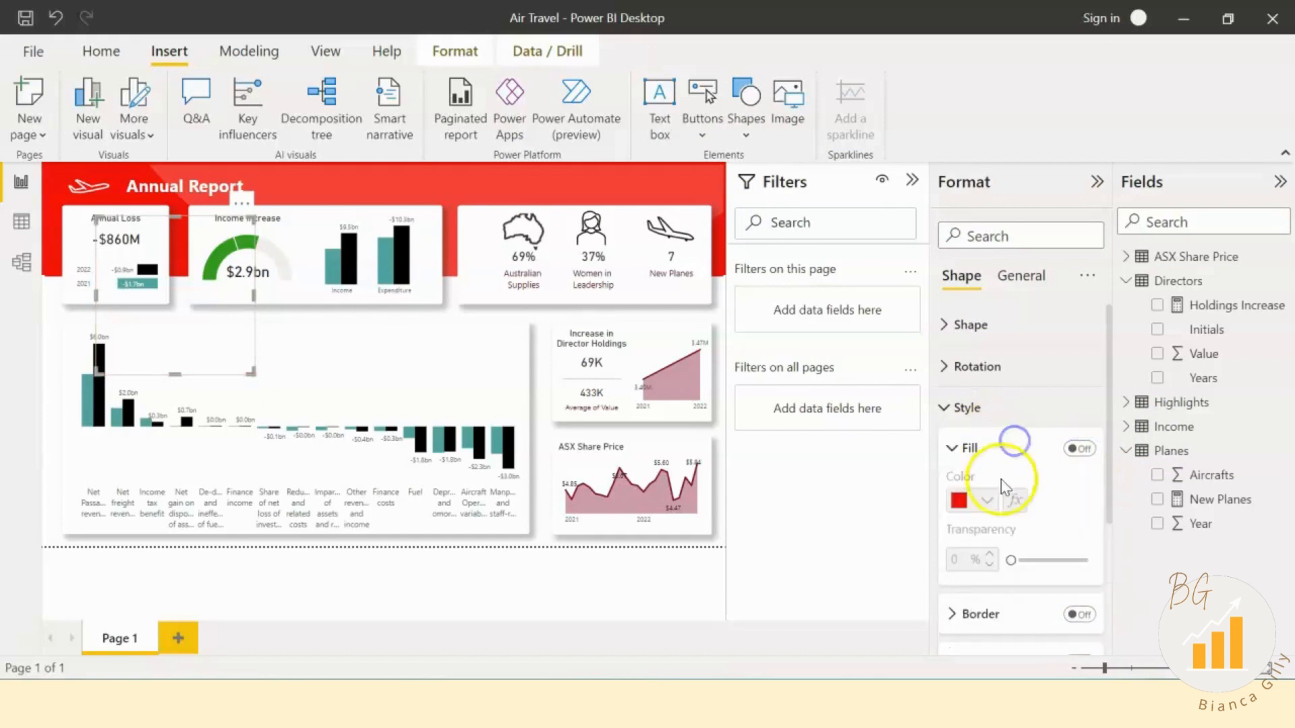
Step: Turn the rectangle's fill back on in the lightest grey theme shade and set its transparency to 25%
click(1079, 448)
click(986, 500)
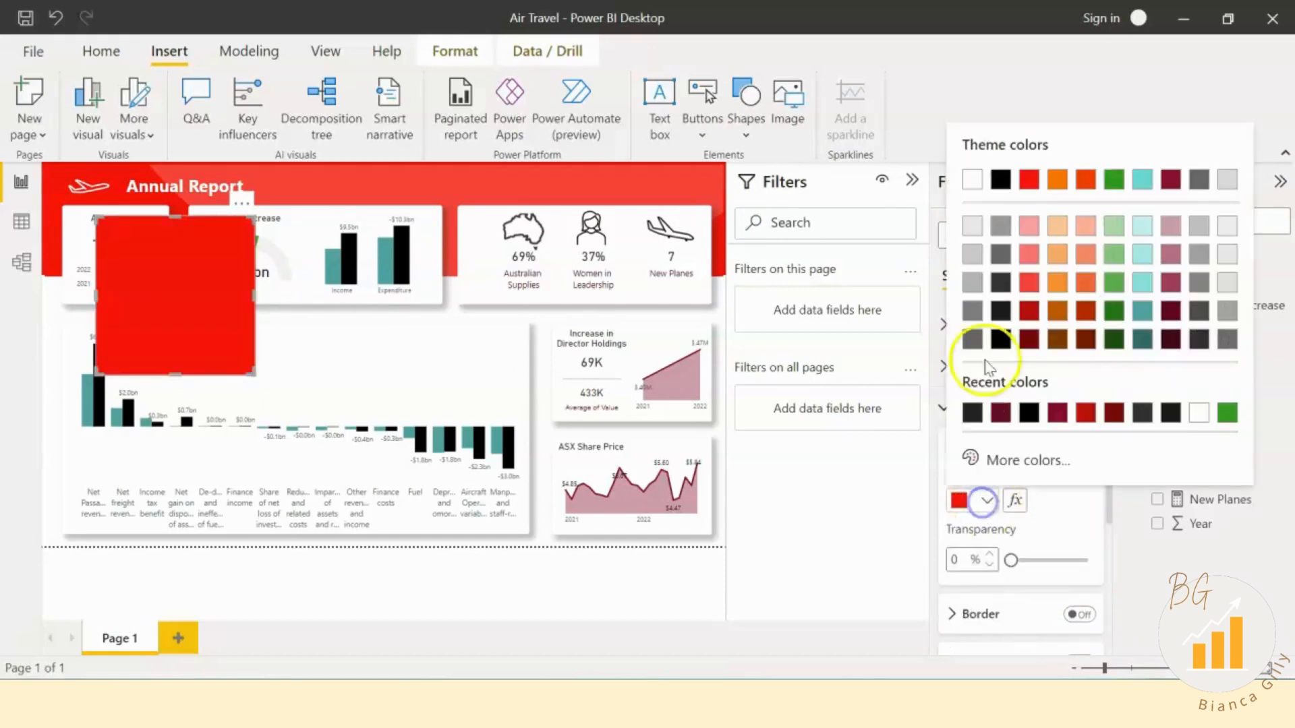
click(971, 228)
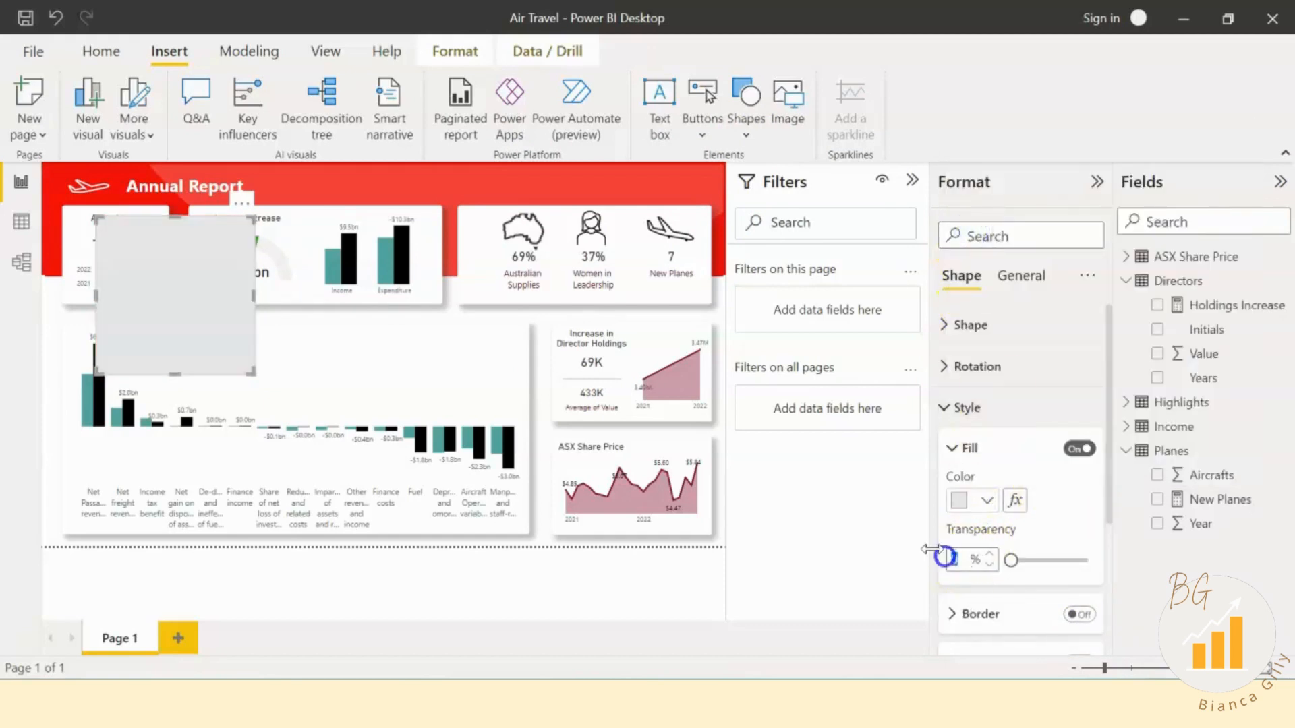
text(75)
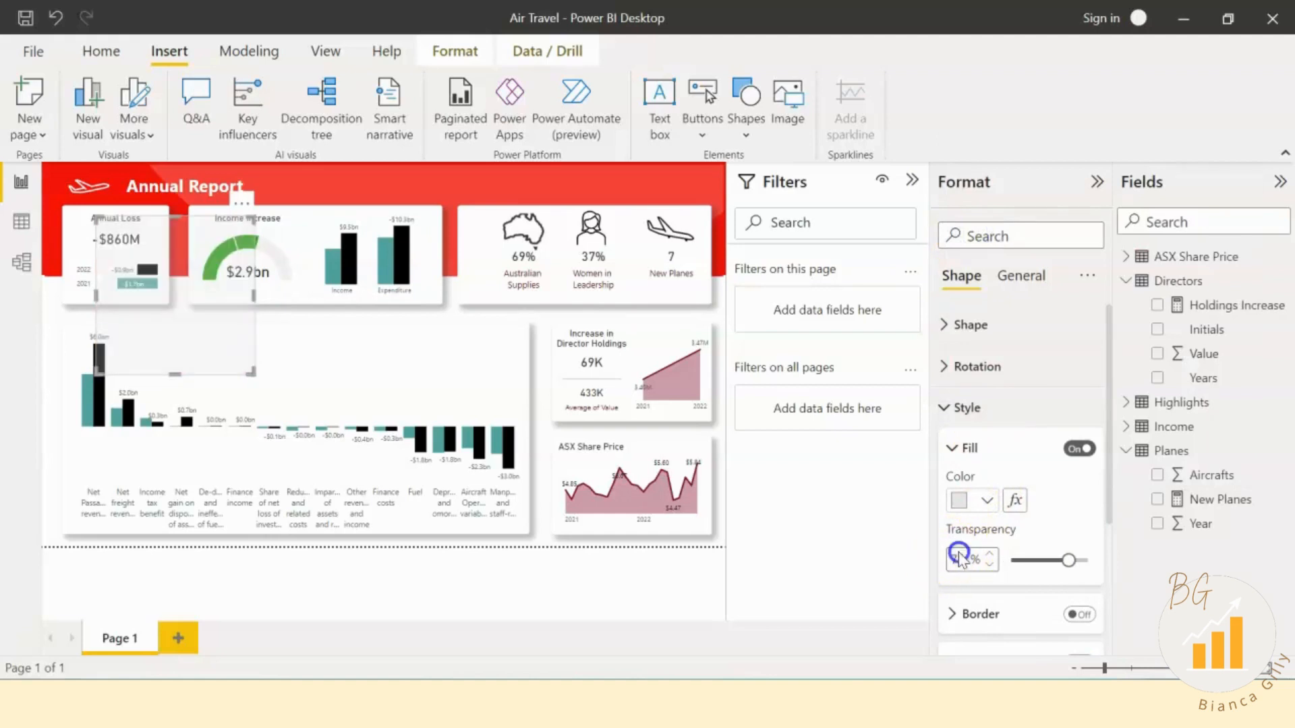
text(25)
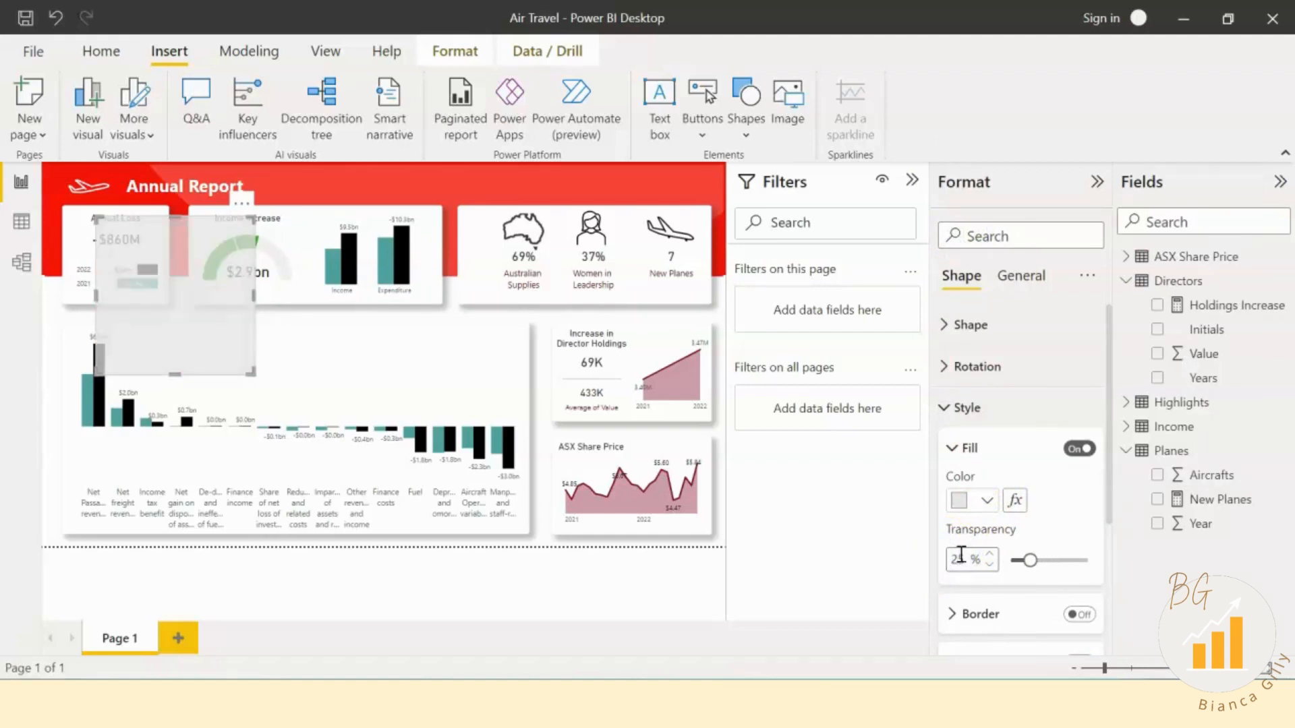
Step: Turn on the grey rectangle's text and enter "Highlights" as its label
click(966, 447)
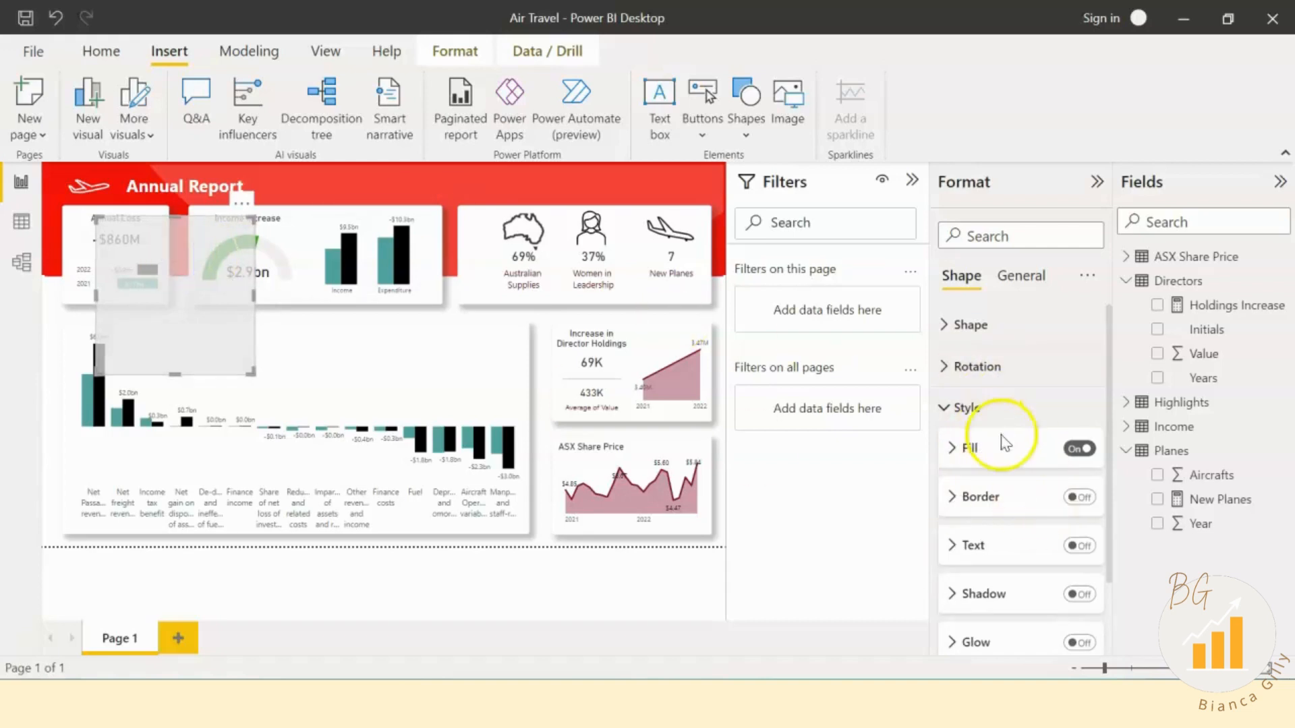
click(1072, 547)
click(1032, 550)
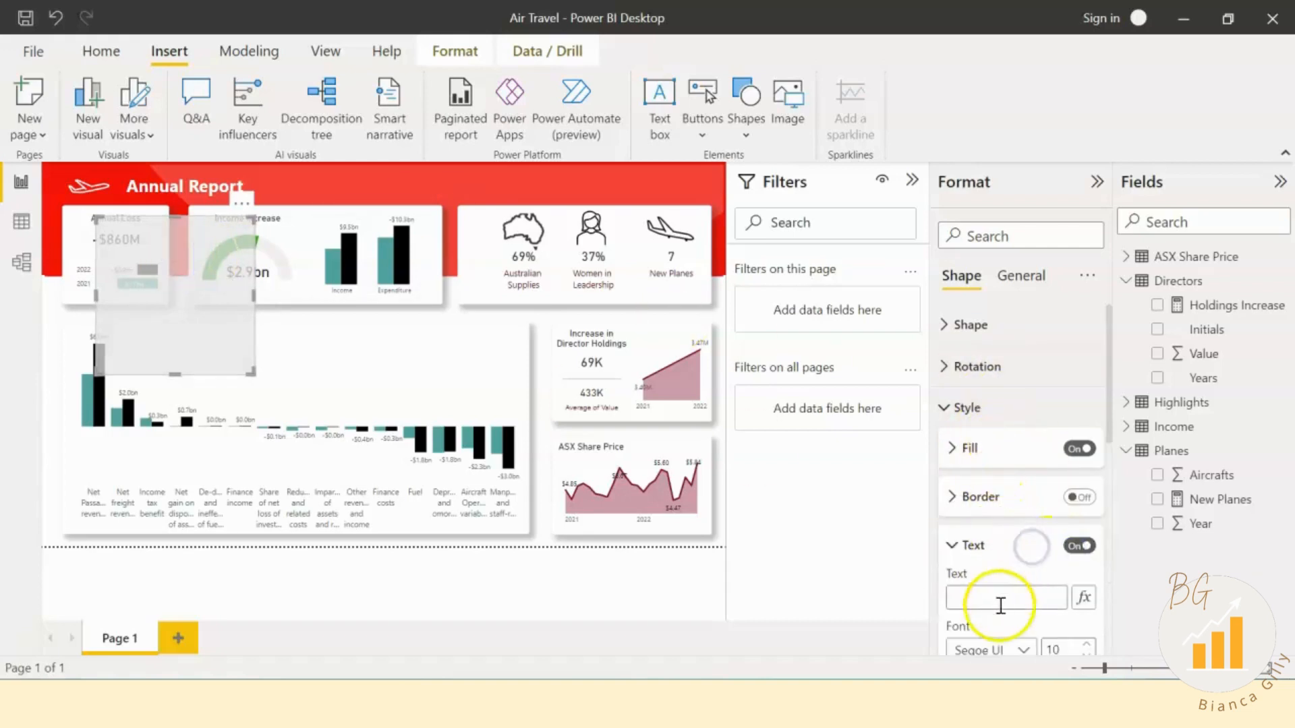
click(1000, 603)
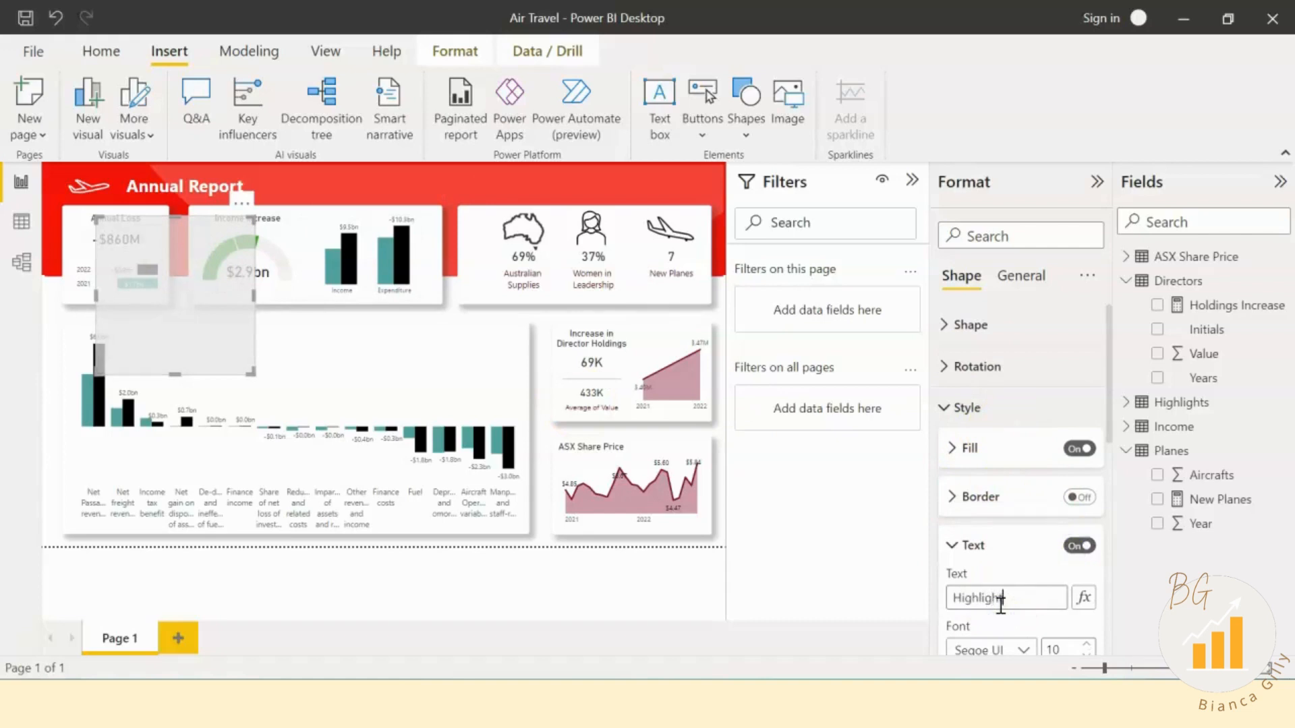
Step: Format the Highlights text in theme red, Segoe UI Bold, size 16, with the separate bold style off
scroll(998, 607, down, 5)
click(979, 420)
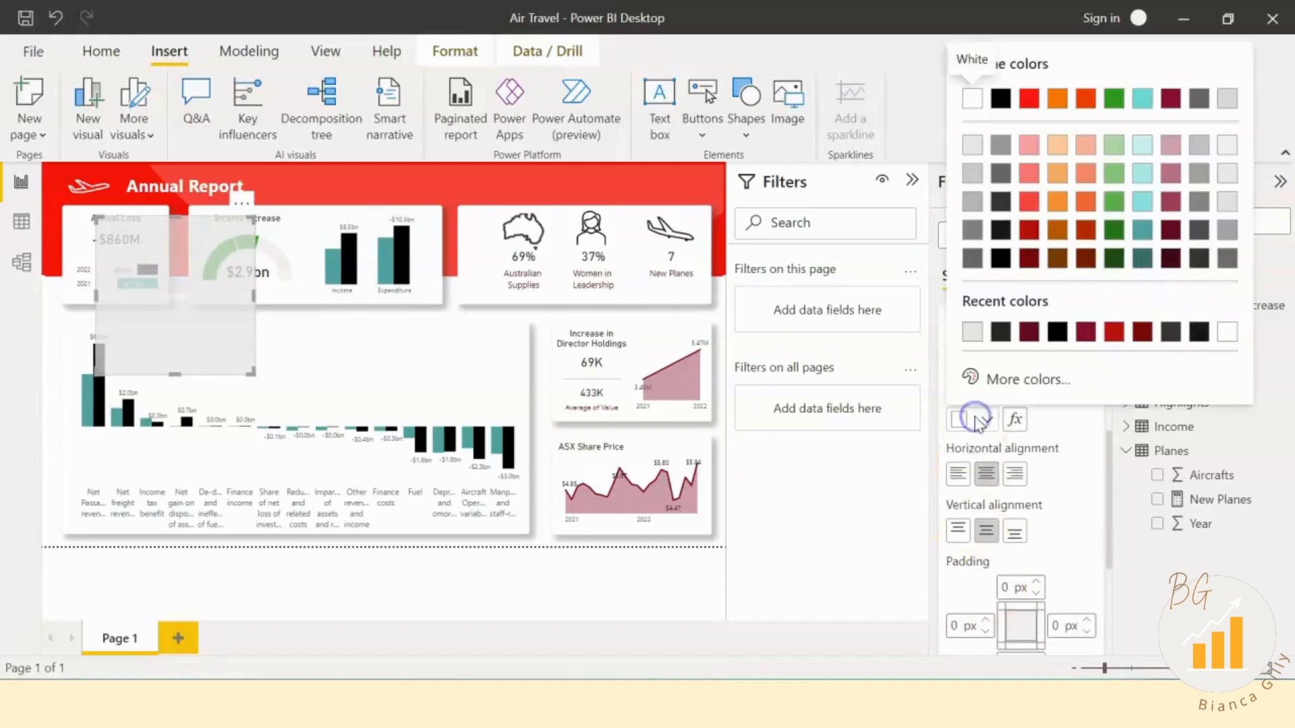
click(1029, 97)
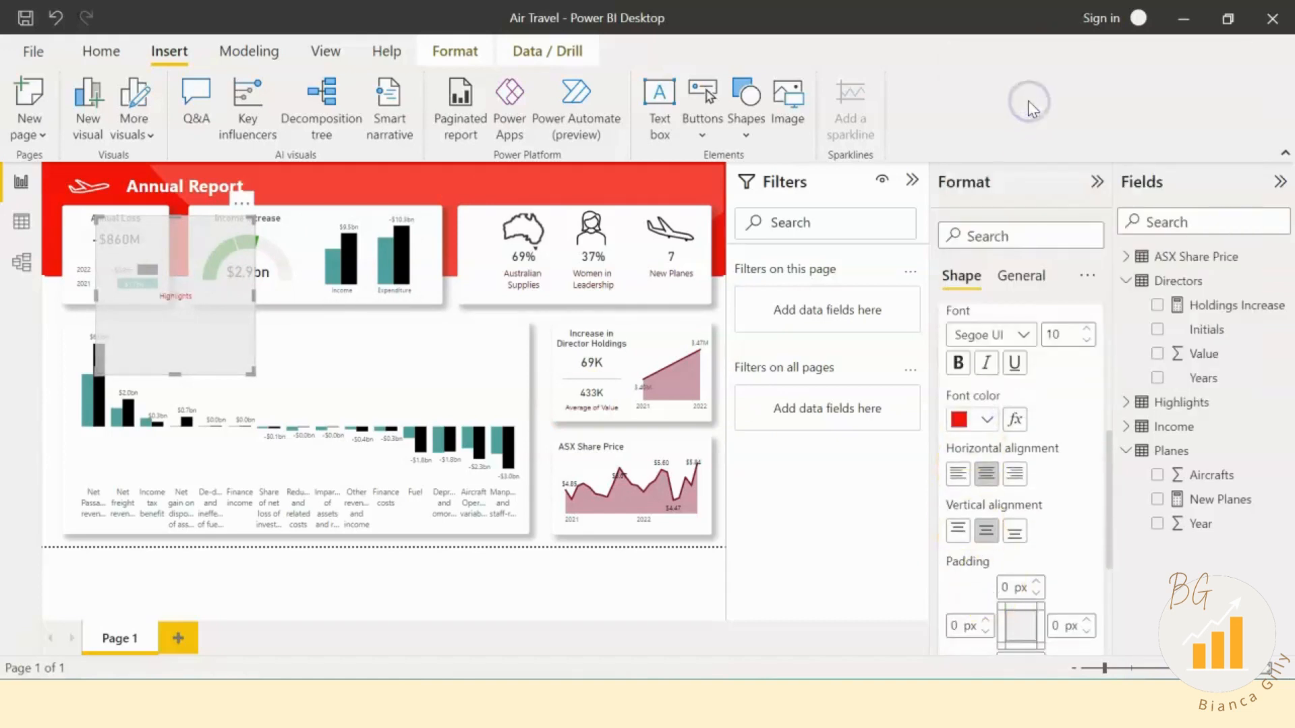
click(963, 354)
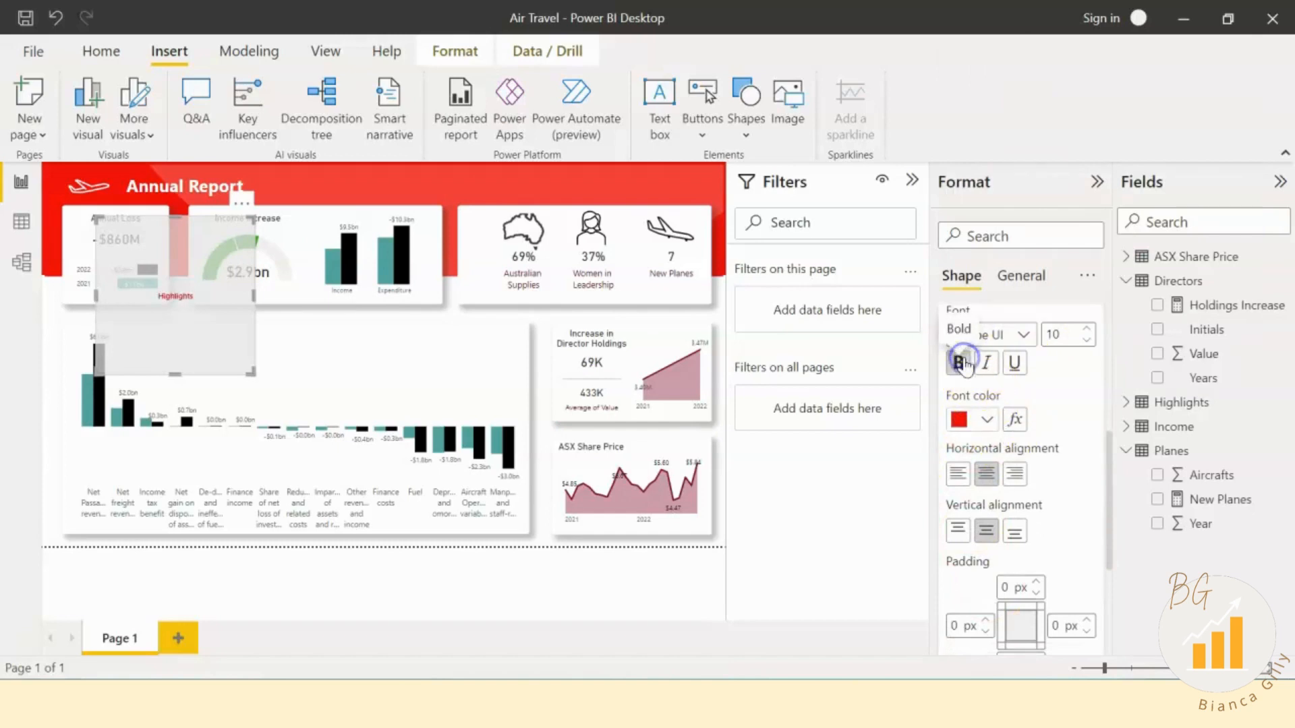
click(1015, 335)
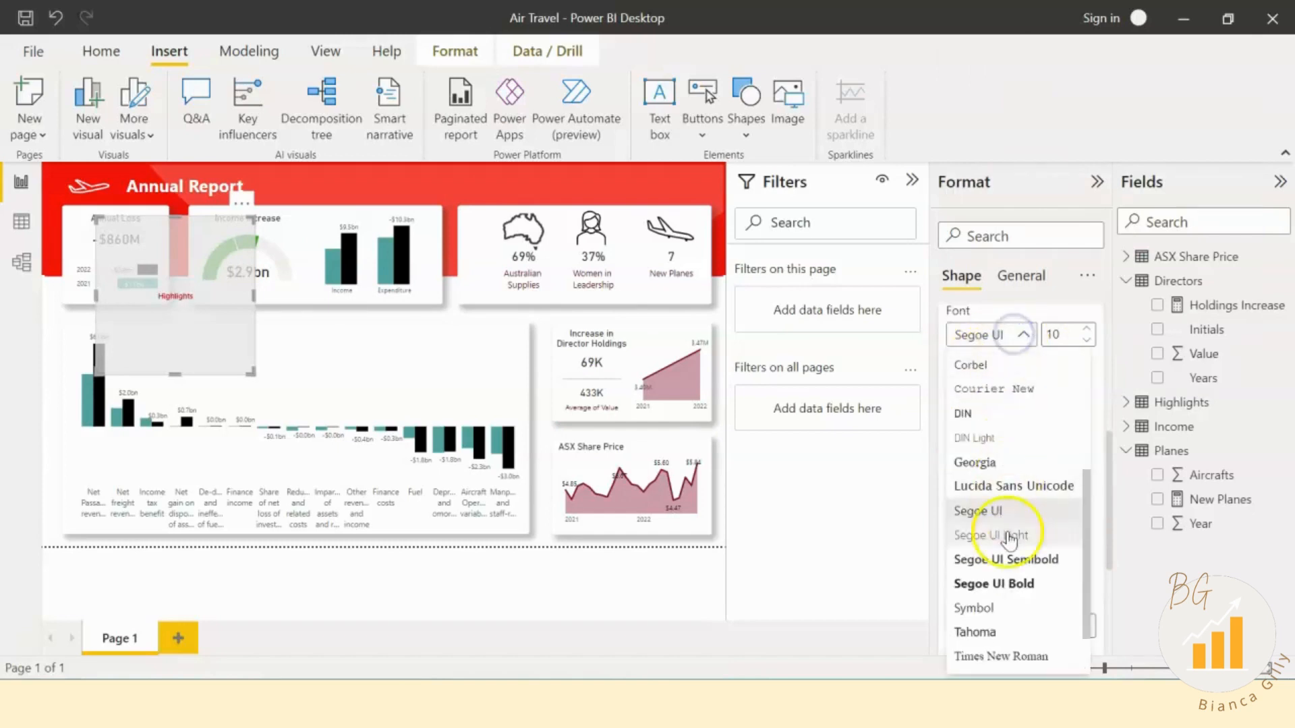
click(1029, 584)
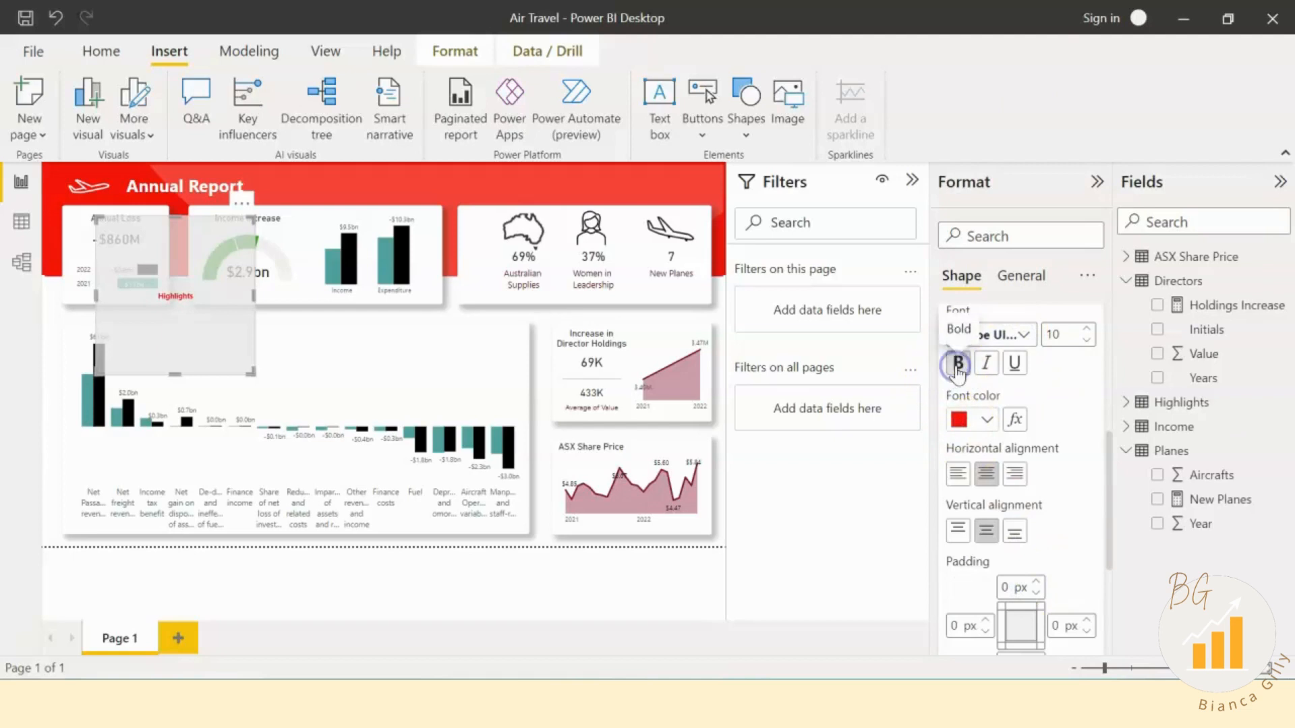
double_click(1055, 333)
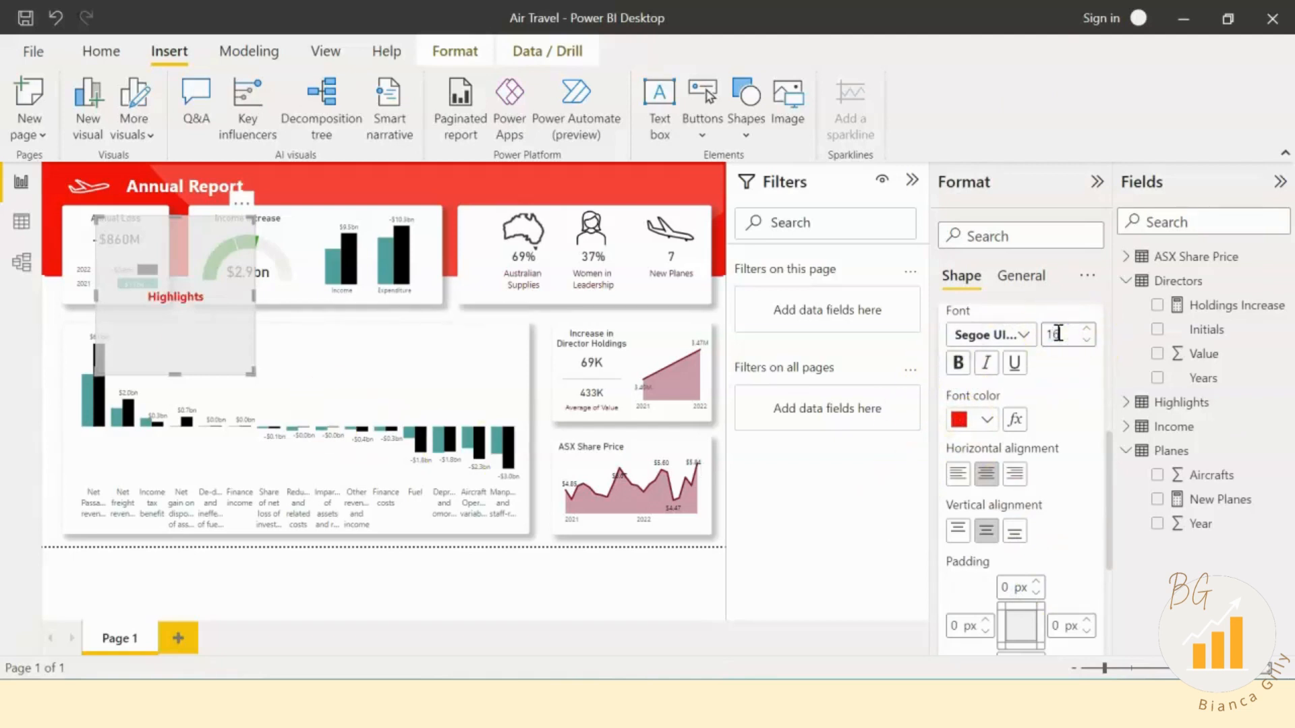
Step: Shrink the Highlights rectangle and set its overall rotation to 270°
drag(252, 372, 201, 276)
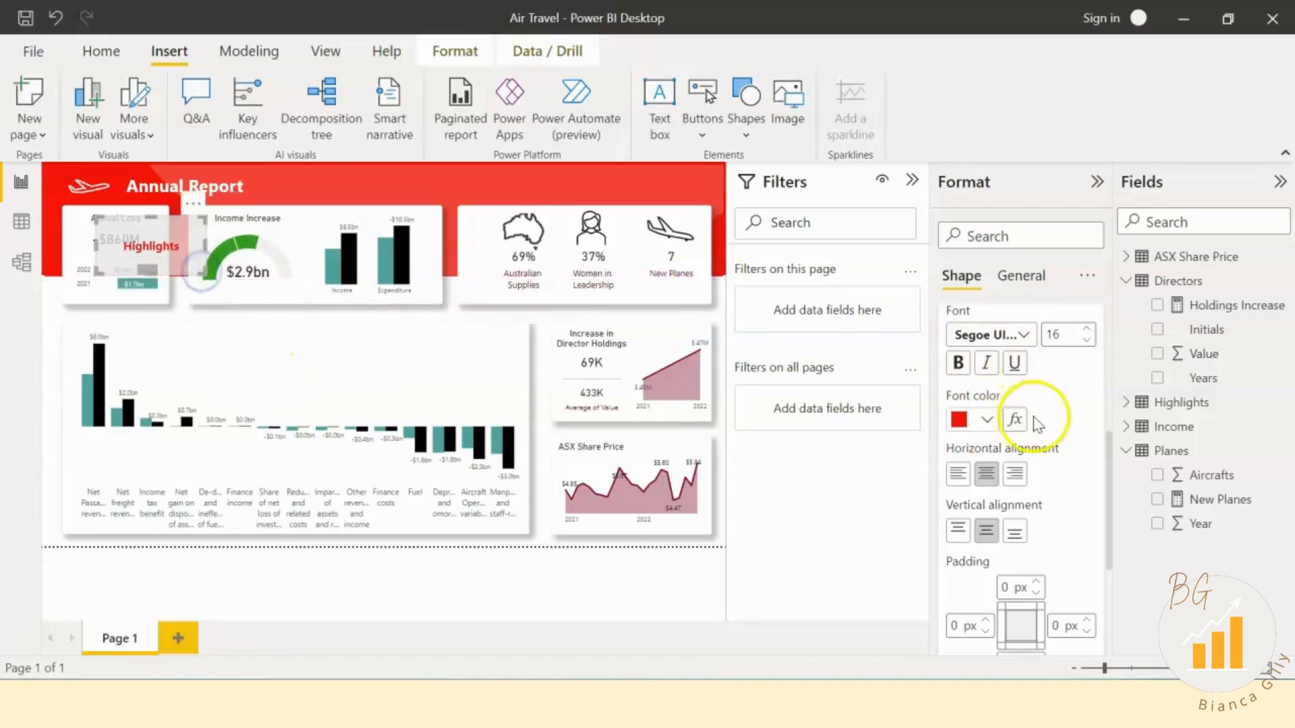
scroll(1033, 416, up, 5)
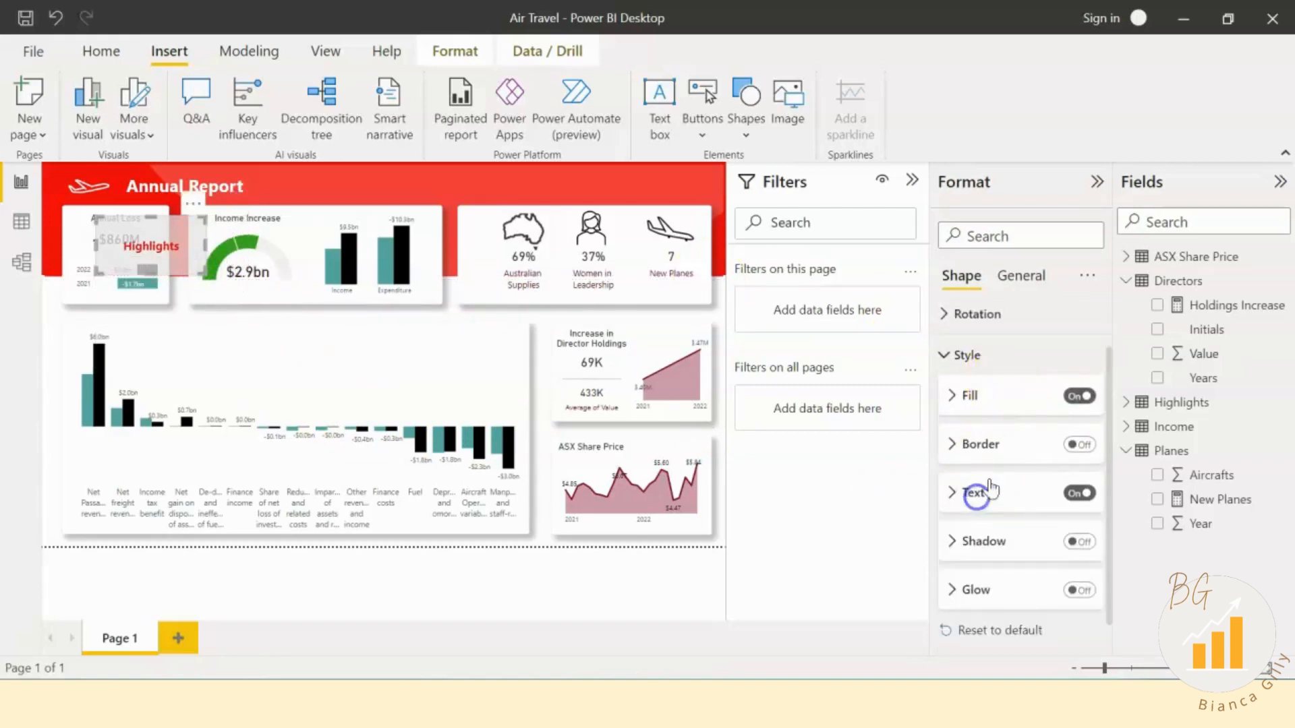
scroll(995, 459, up, 1)
click(1001, 413)
click(975, 367)
click(974, 434)
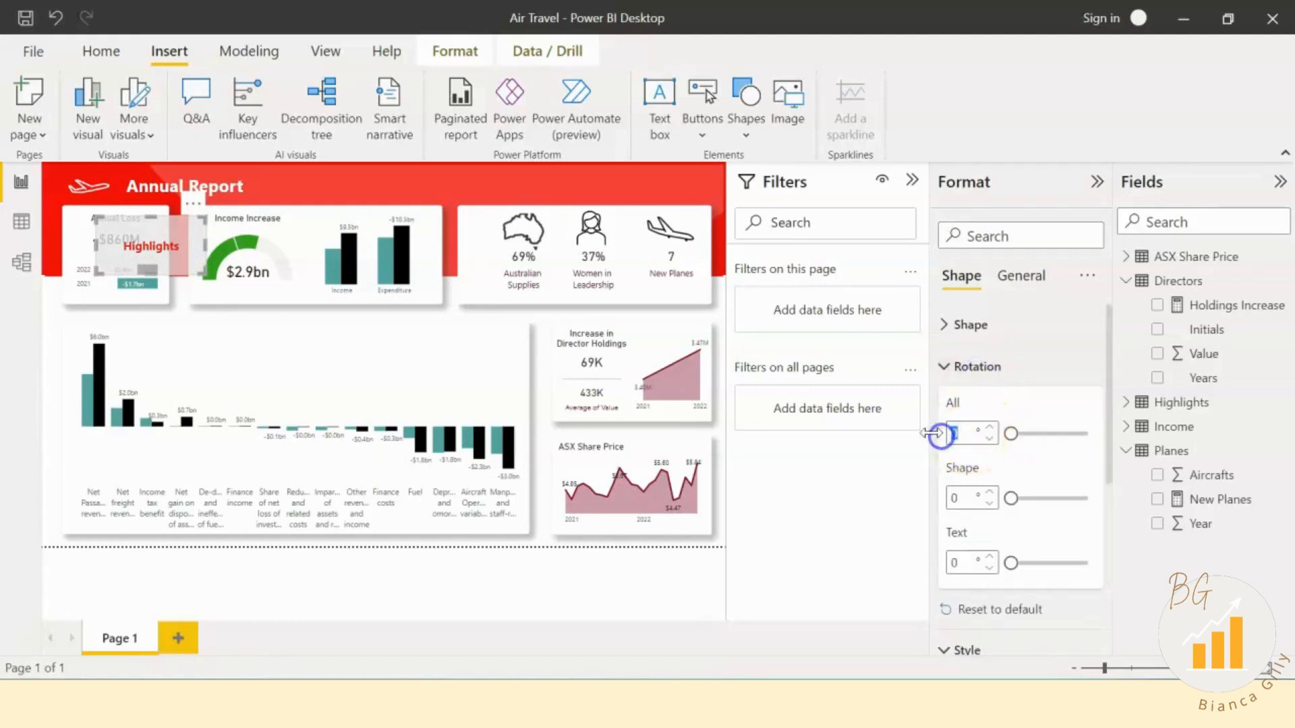
text(270)
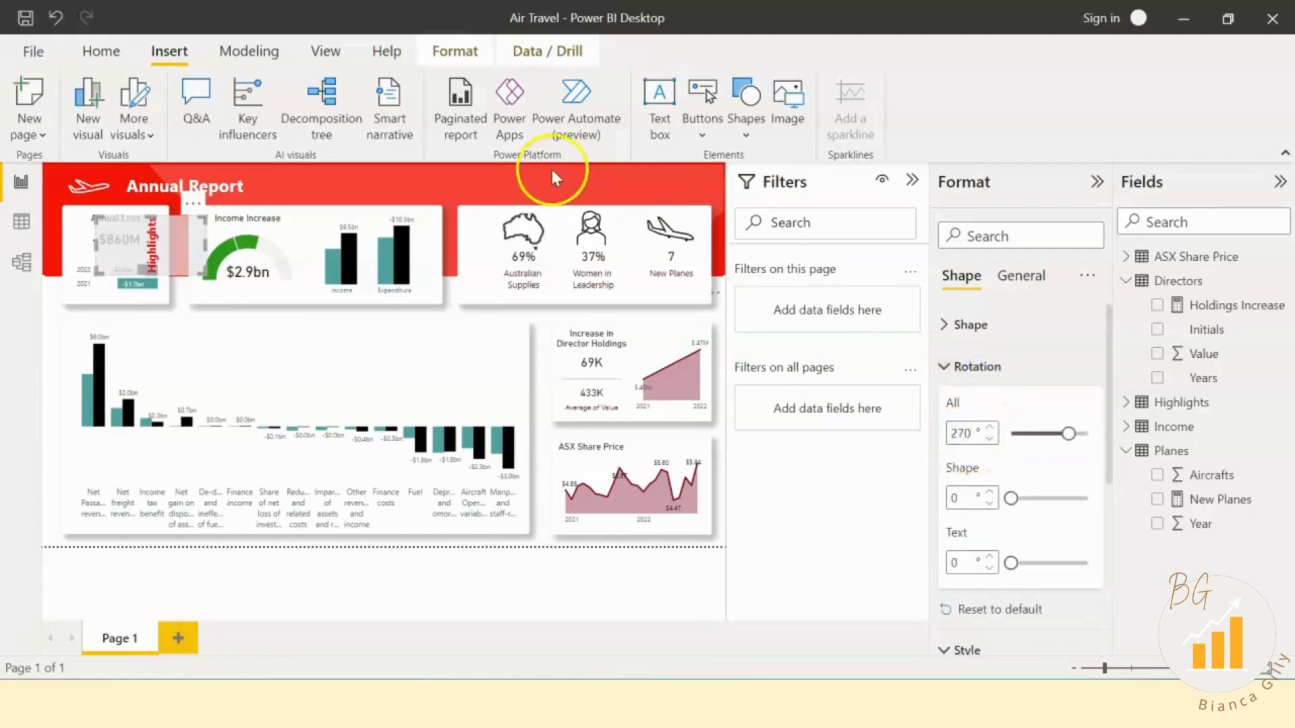
Step: Fit the Highlights rectangle as a narrow strip along the highlights card's left edge and give it a white visual border
drag(159, 262, 482, 301)
click(1020, 275)
click(1026, 408)
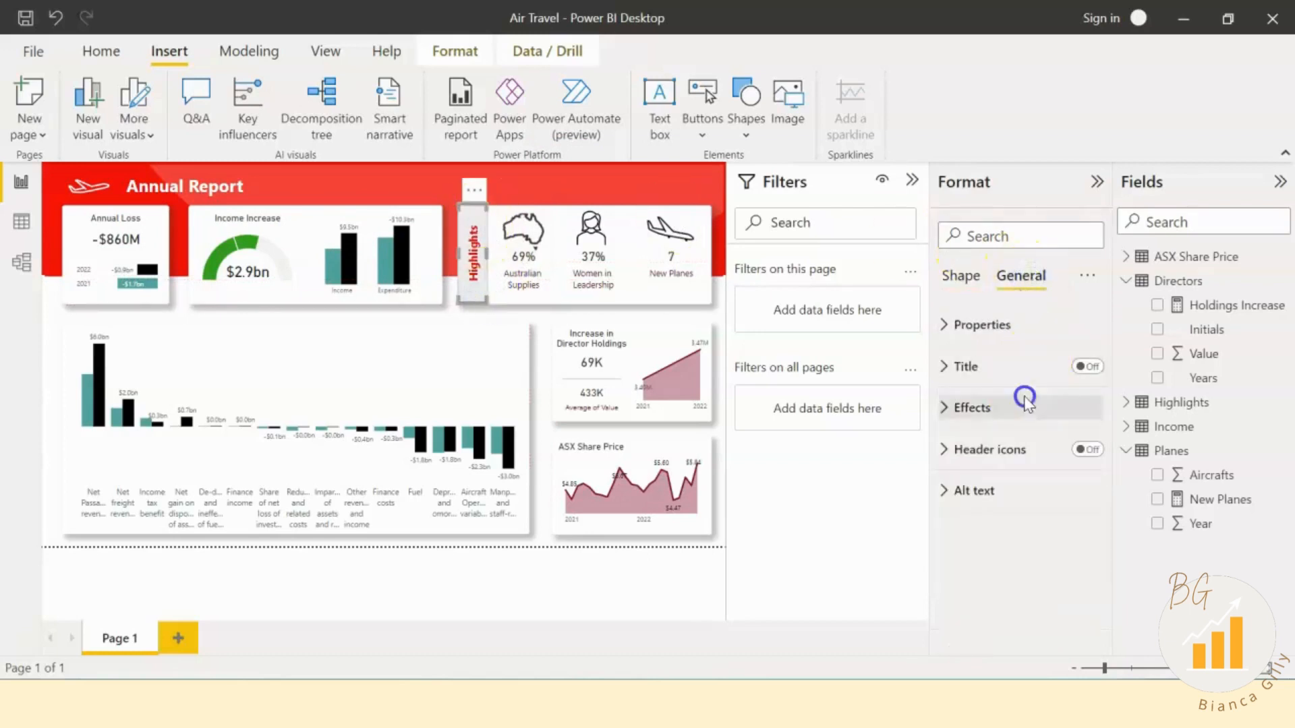
click(1032, 440)
click(1078, 497)
click(1009, 495)
scroll(989, 533, down, 2)
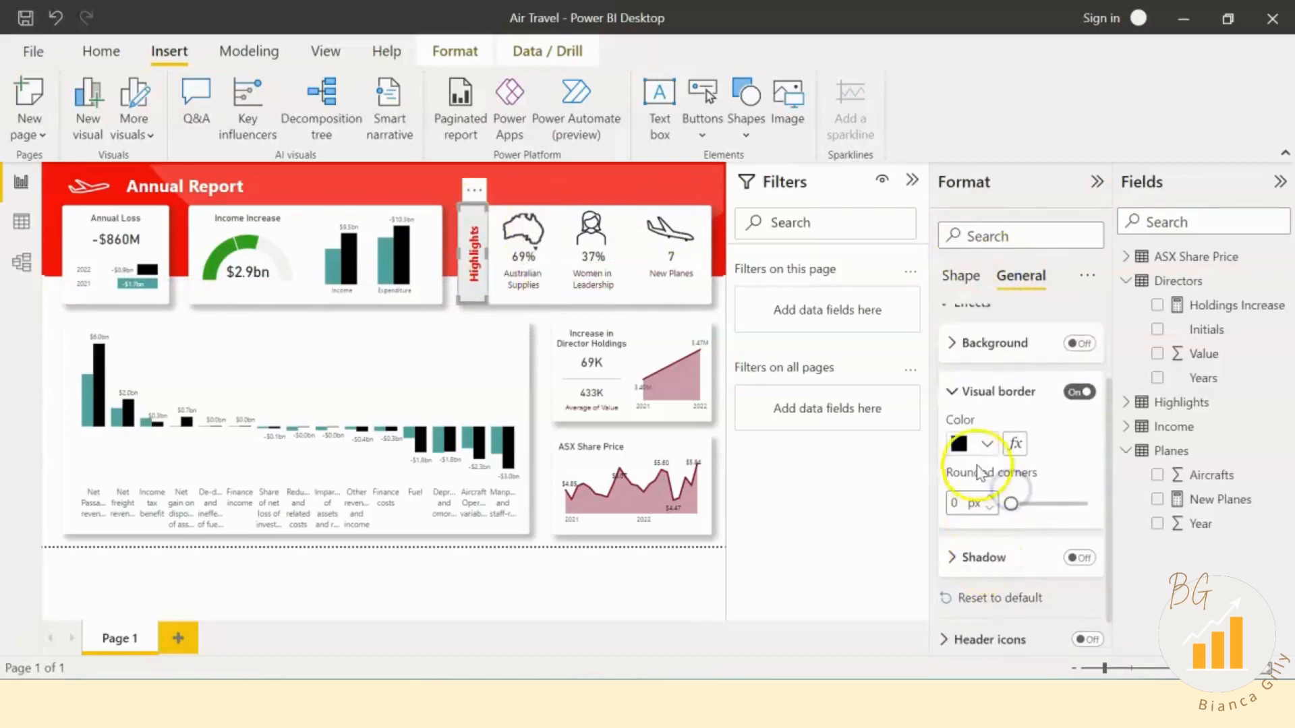
click(987, 443)
click(972, 125)
Step: Adjust the Highlights strip's top edge to line up with the top of the highlights card
click(462, 312)
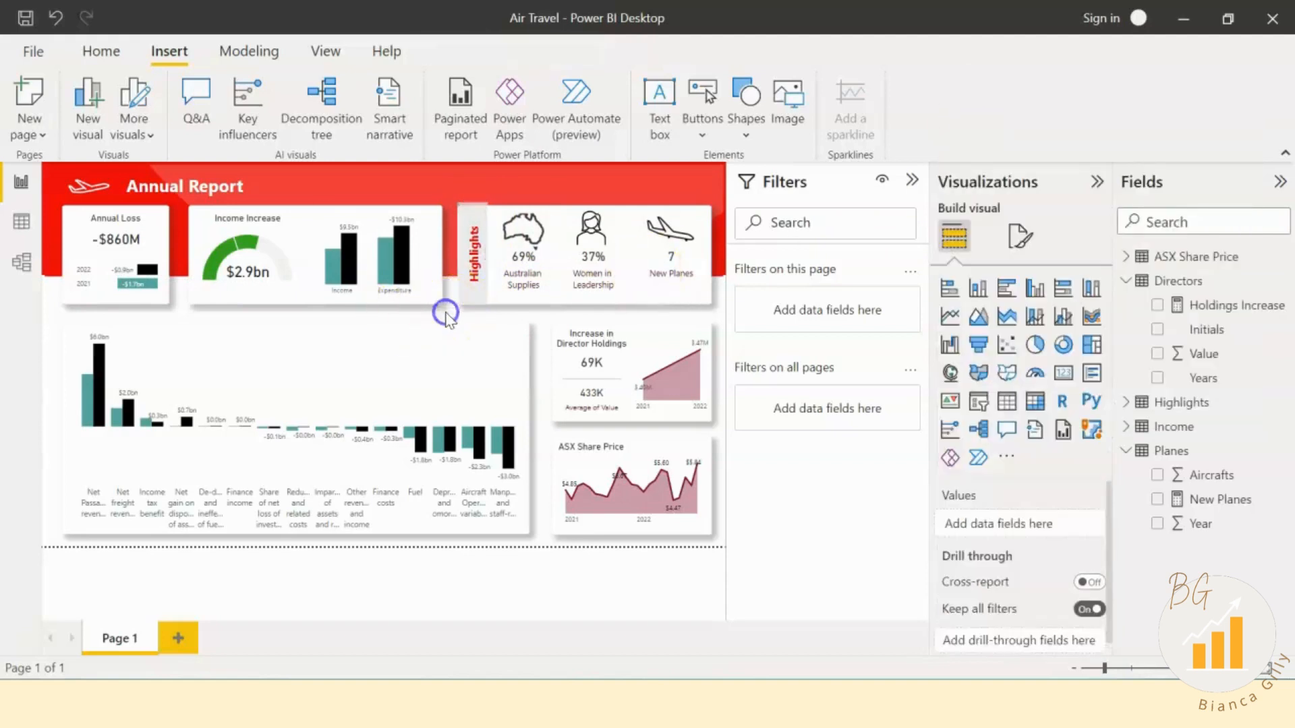
click(477, 215)
drag(476, 206, 474, 209)
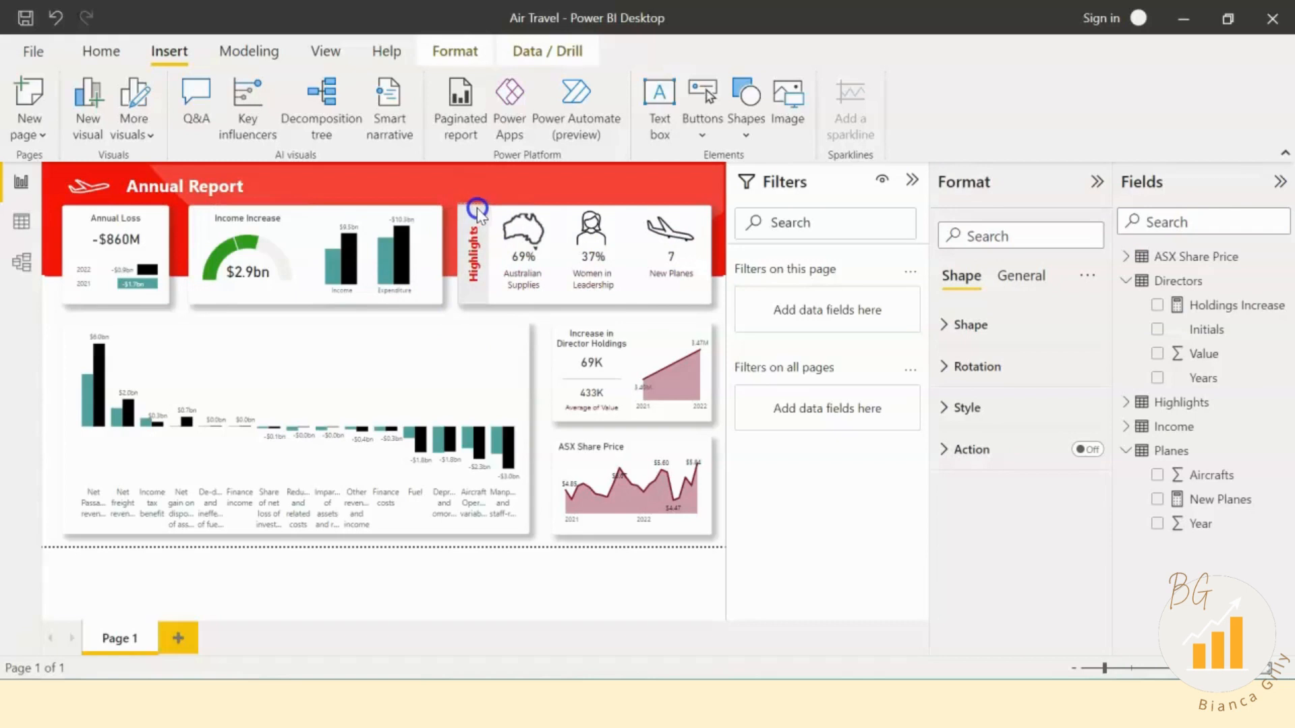
click(439, 315)
Step: Set the rounded corners of the Highlights strip's visual border to 10 px
click(473, 209)
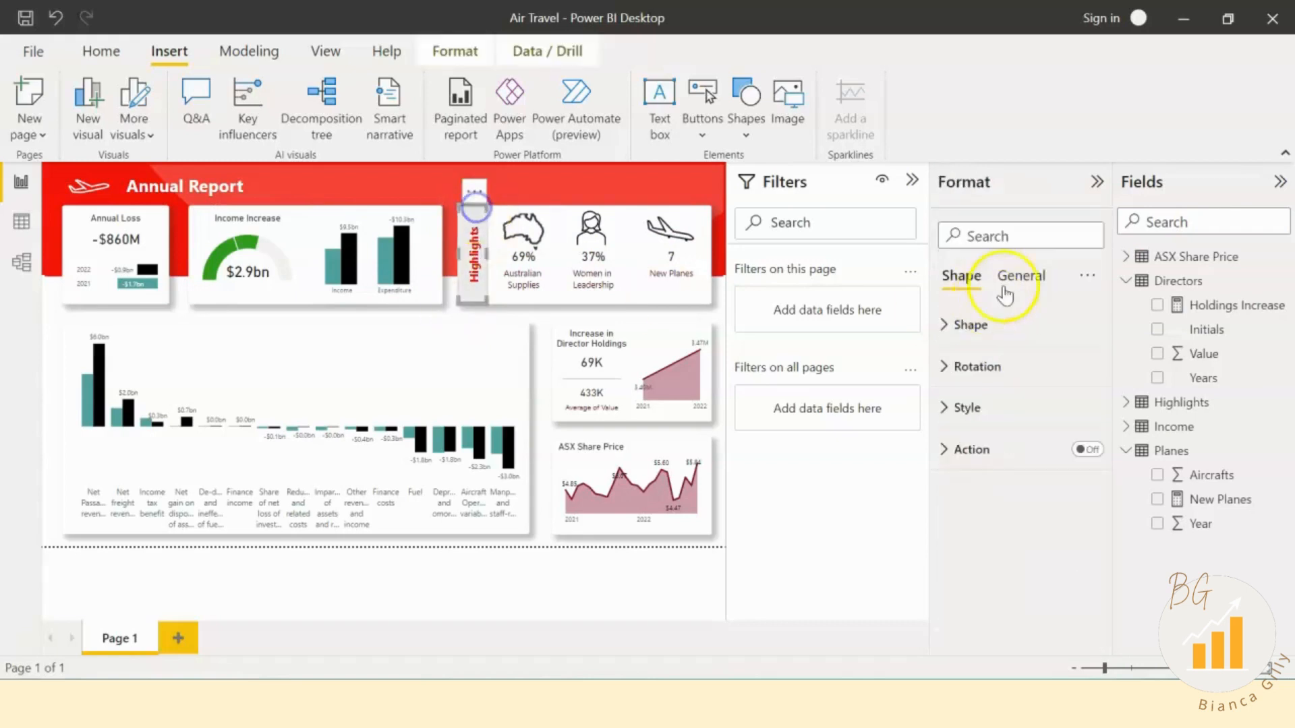
click(1004, 276)
click(997, 612)
scroll(1011, 539, down, 3)
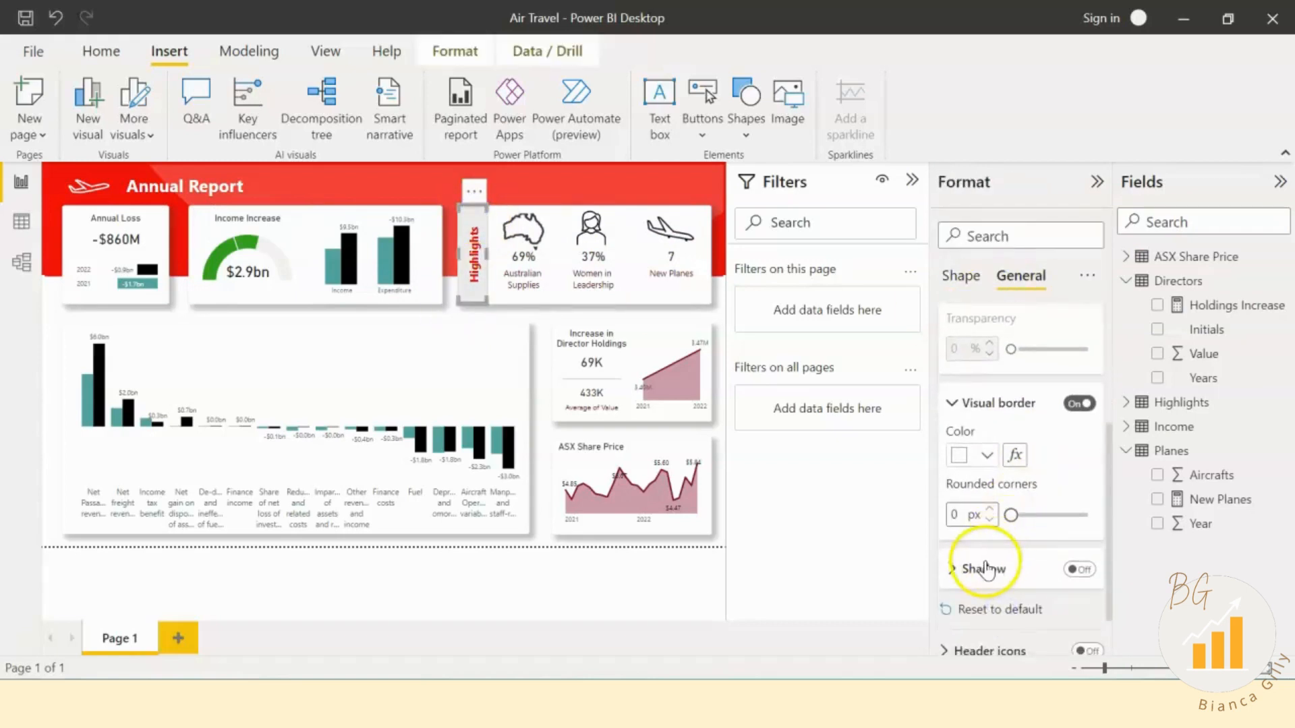
click(951, 515)
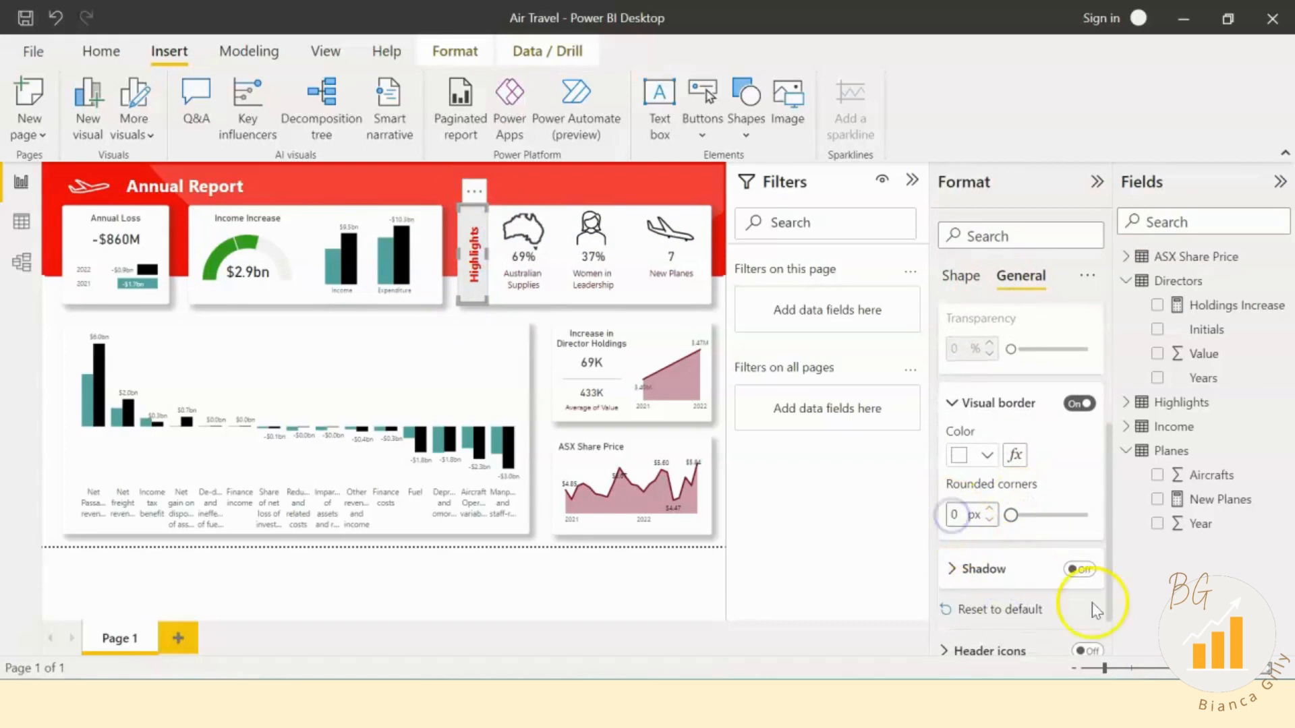
text(10)
click(539, 332)
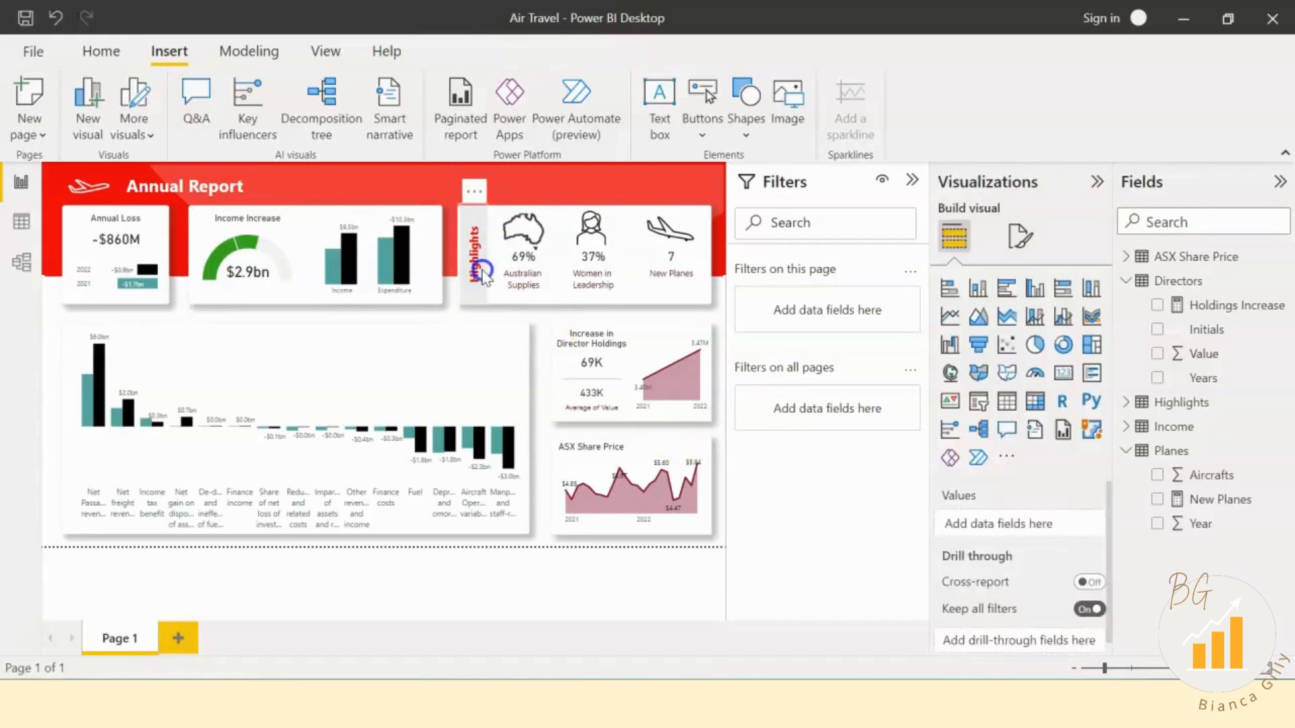
Step: Fine-tune the Highlights strip's height and position so it sits flush with the card's left edge
click(469, 217)
drag(474, 208, 475, 182)
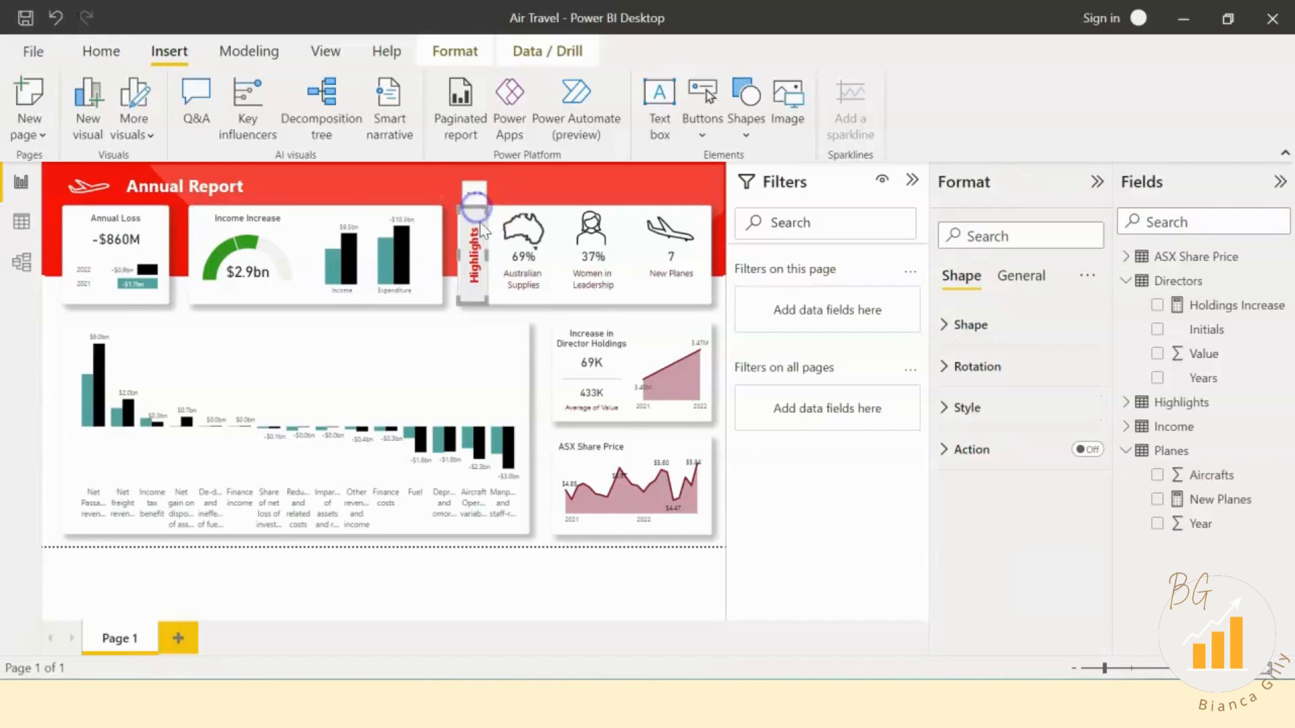
drag(476, 243, 479, 242)
click(465, 313)
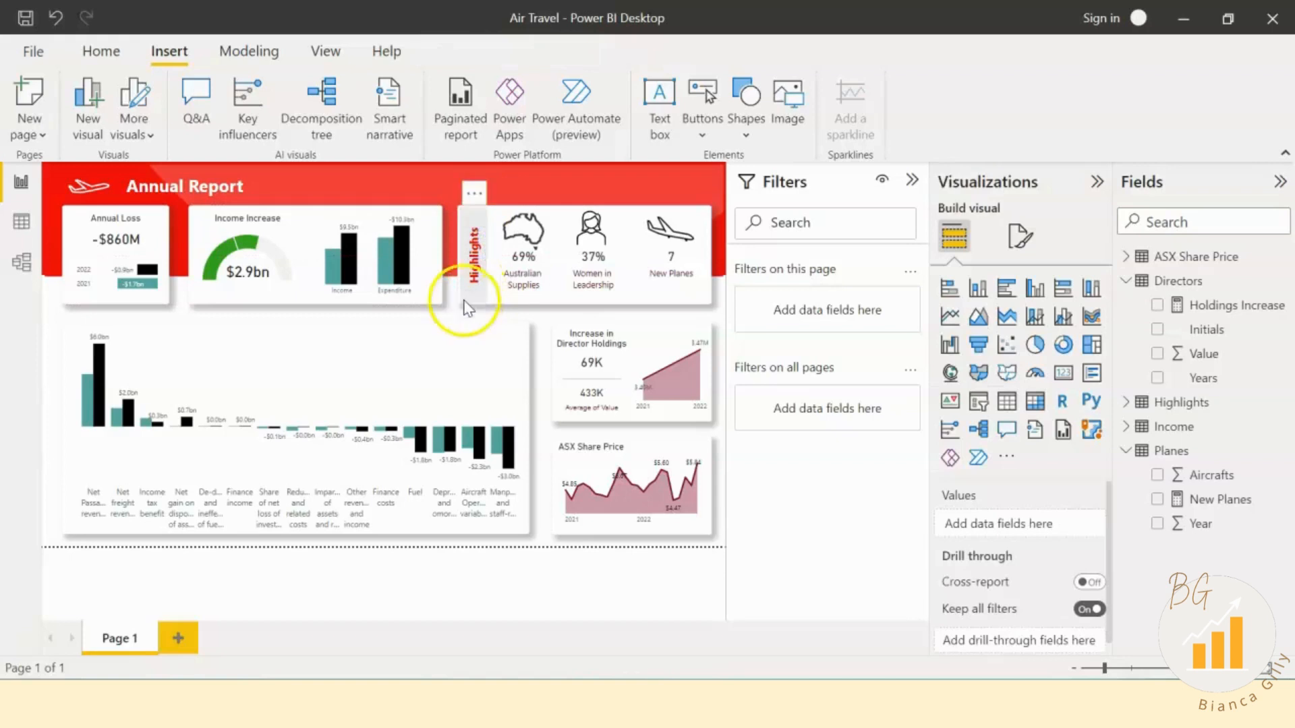
click(469, 300)
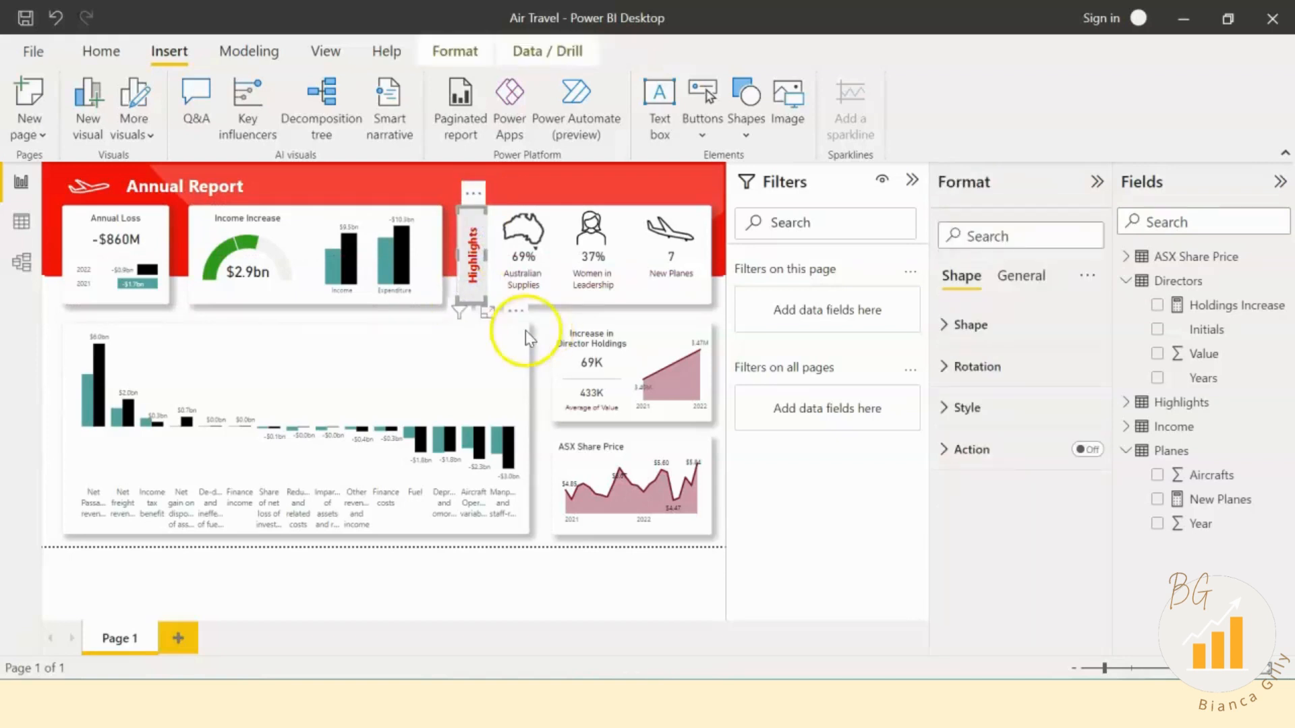
click(524, 330)
Step: Turn off the Highlights strip's shape fill
click(474, 267)
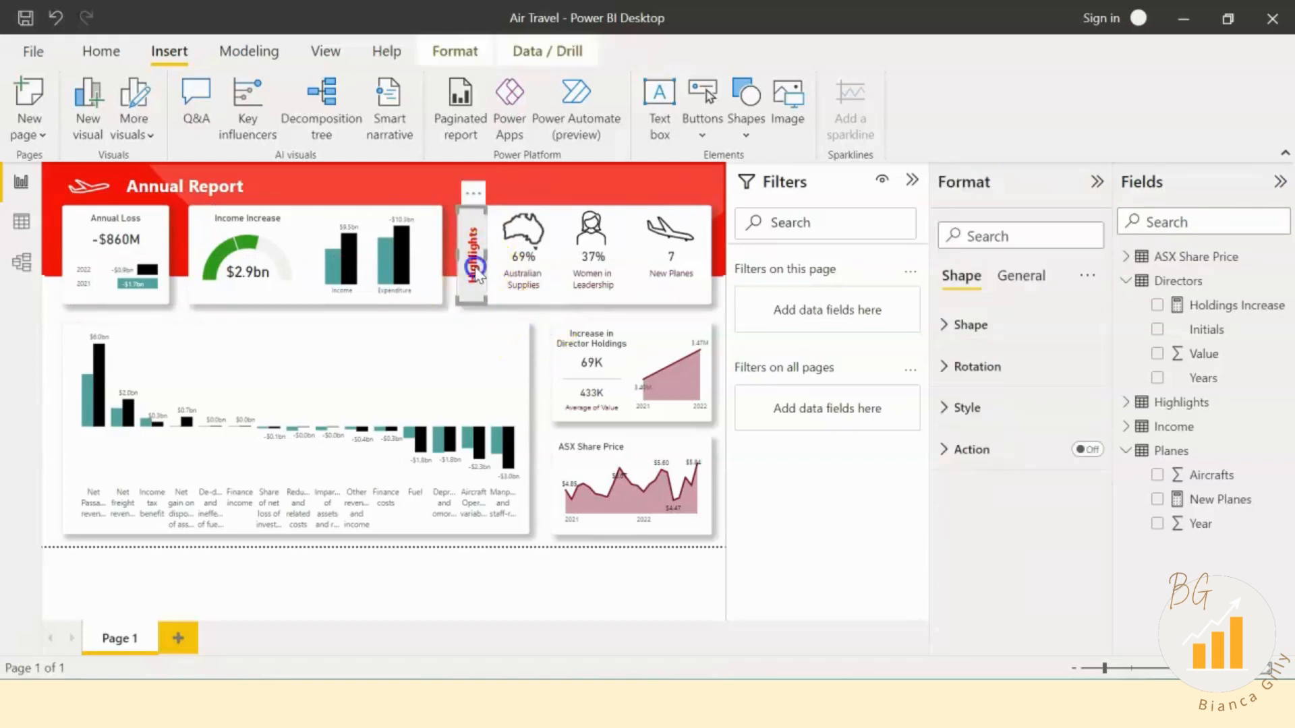
click(1018, 422)
click(1079, 449)
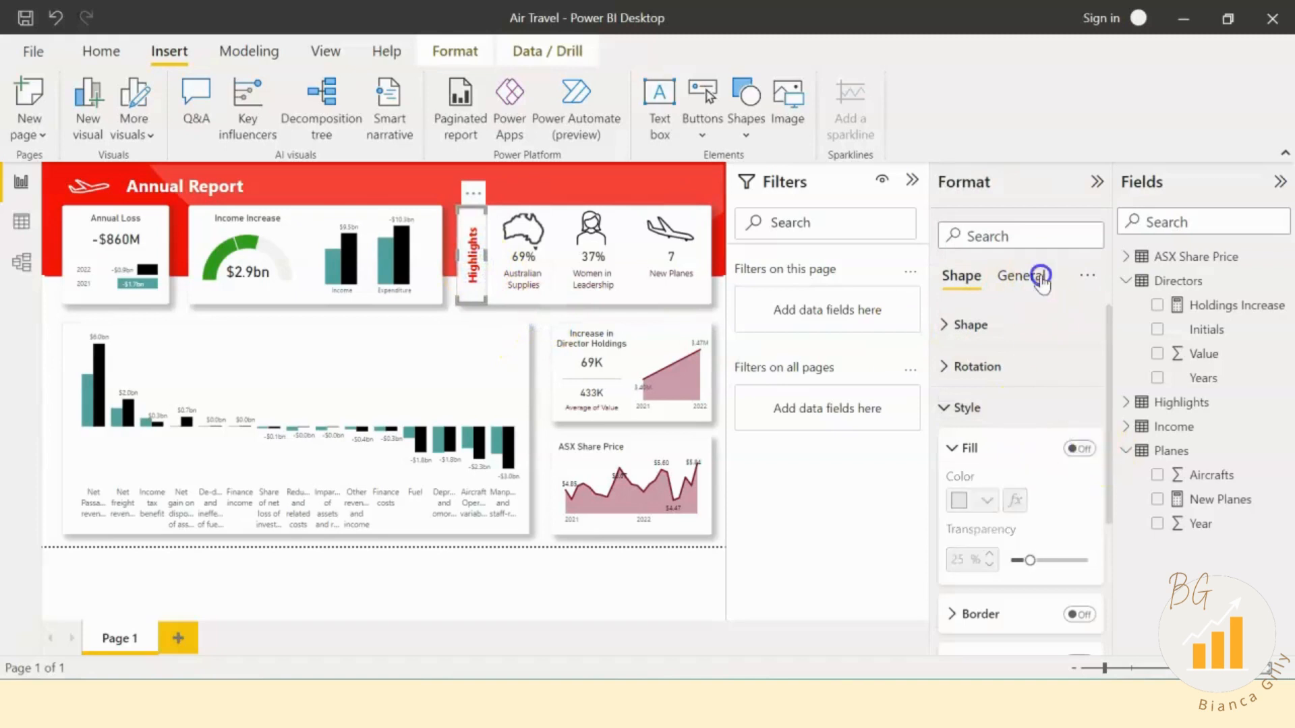
Step: Turn on the Highlights strip's background effect in the lightest grey theme shade with 25% transparency
click(1042, 278)
click(1014, 408)
click(1076, 449)
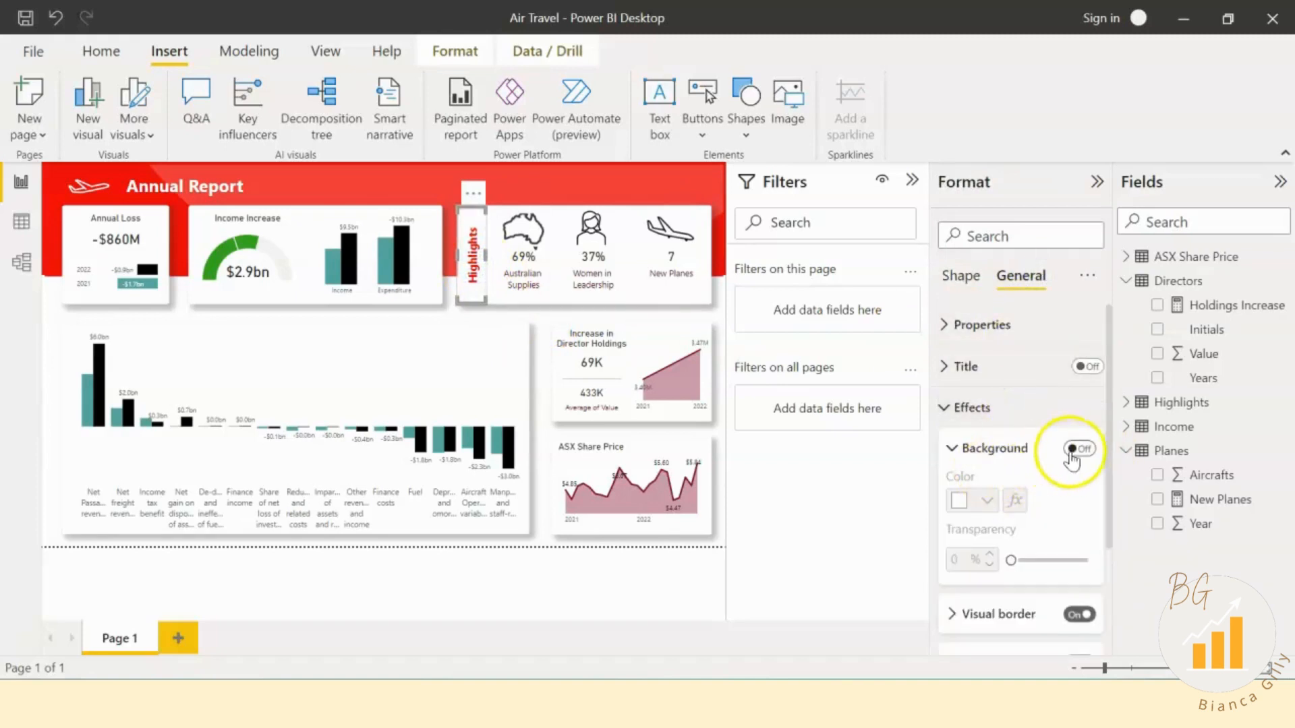
click(1077, 449)
click(981, 500)
click(973, 224)
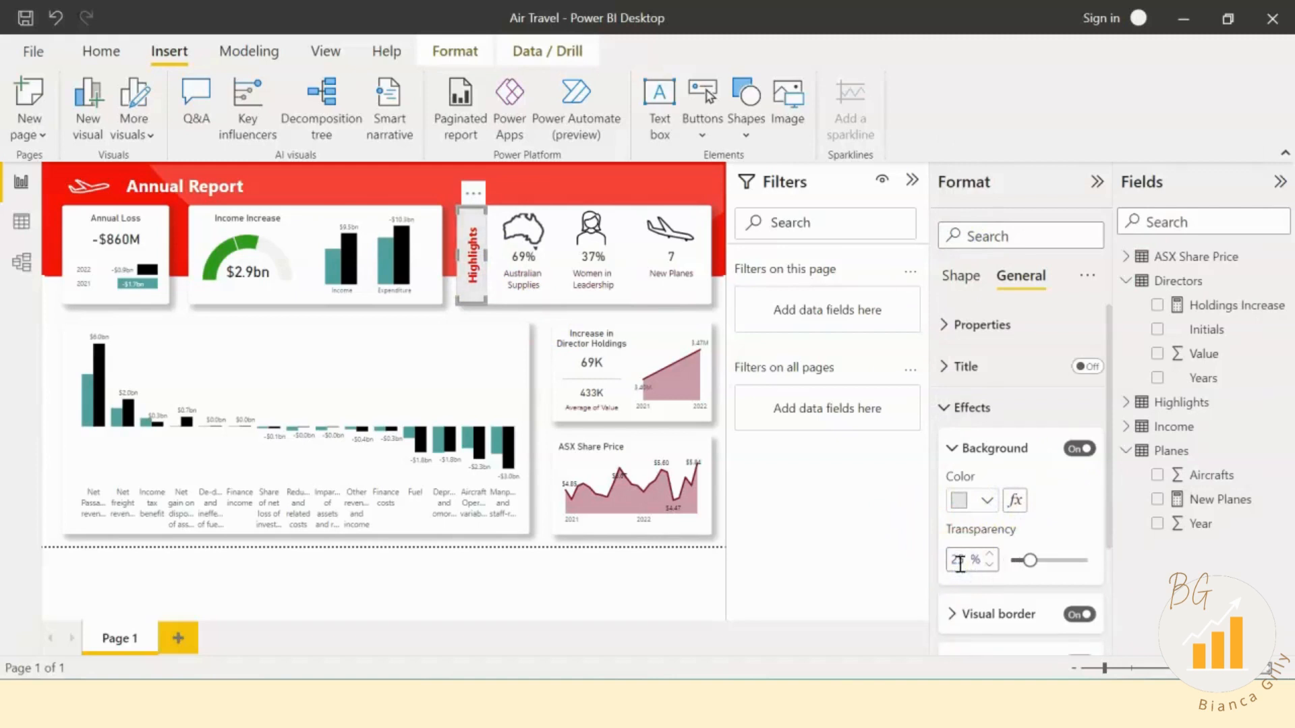
click(1006, 449)
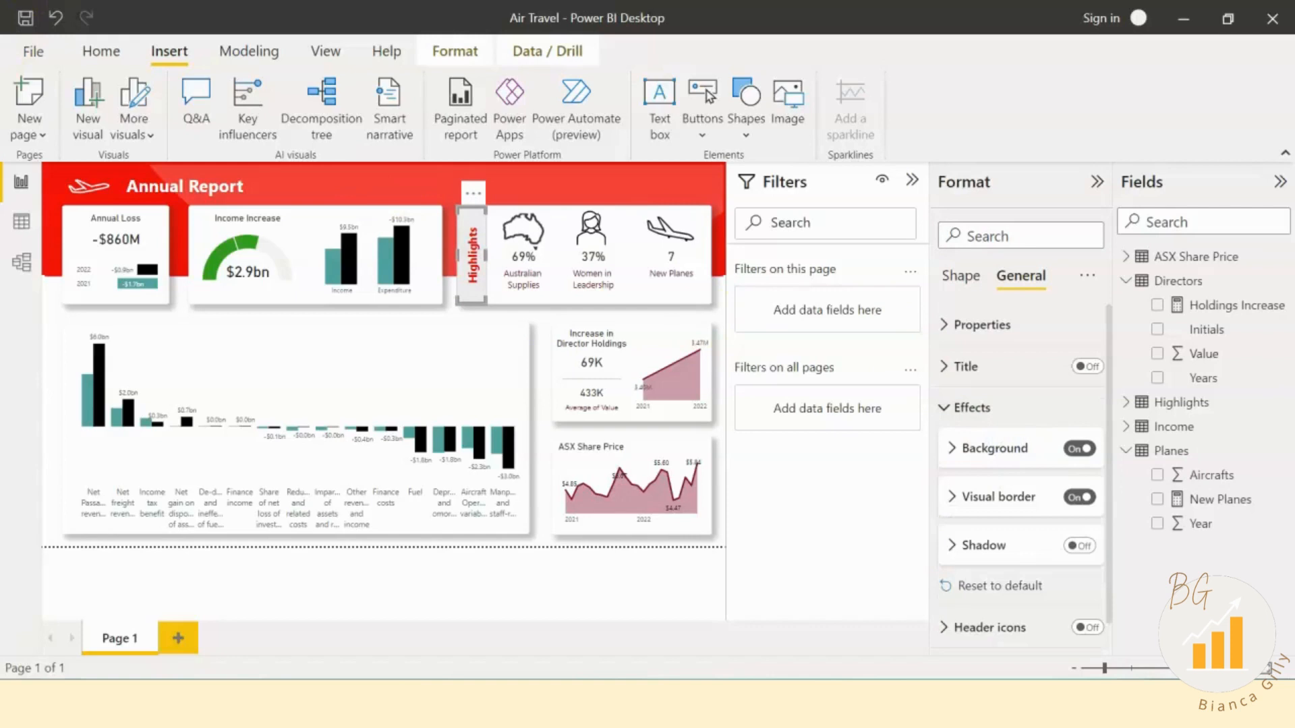
click(1001, 407)
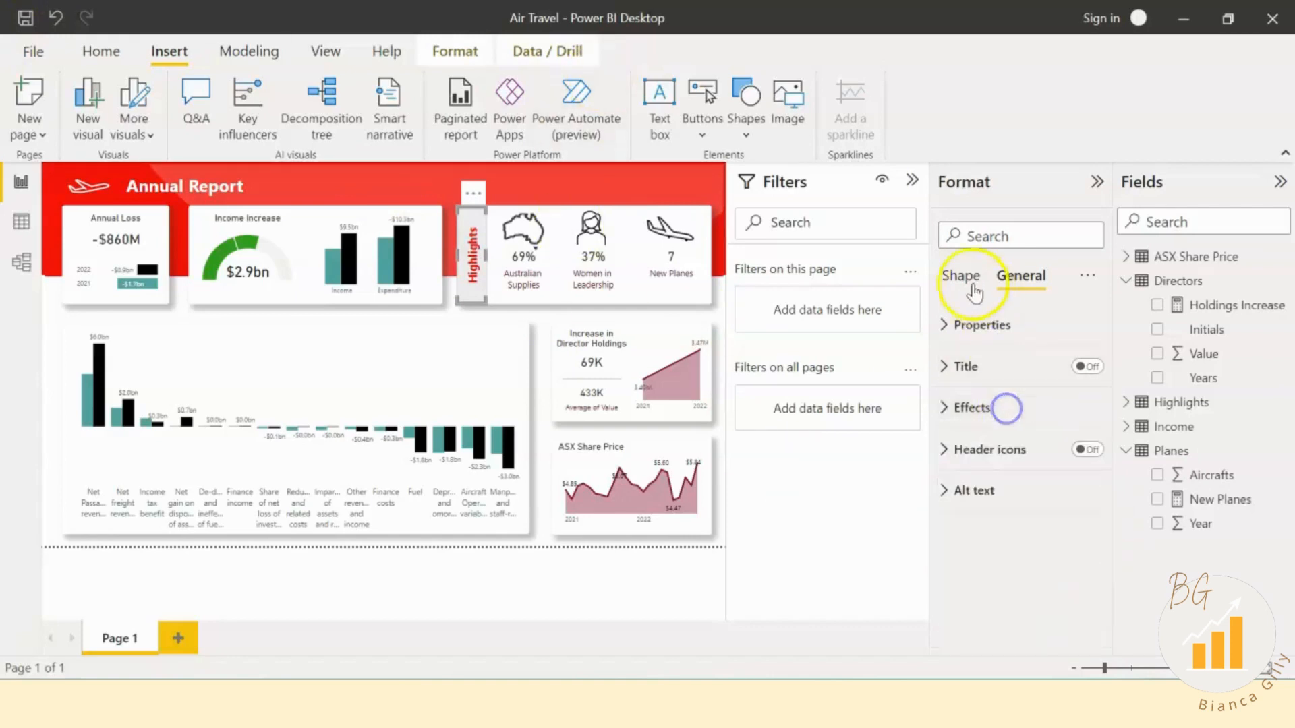
Step: Set the Highlights text's font size to 14
click(964, 277)
click(978, 407)
click(978, 407)
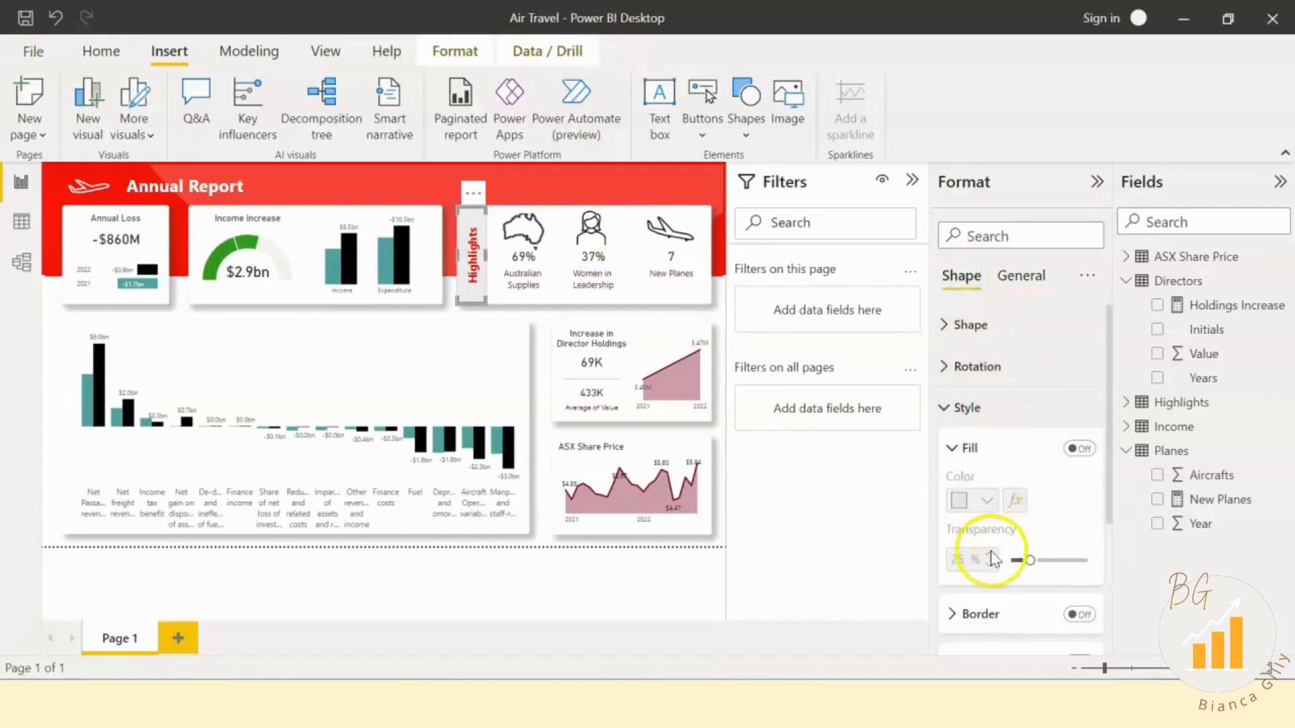
scroll(992, 557, down, 2)
click(991, 557)
scroll(988, 550, down, 2)
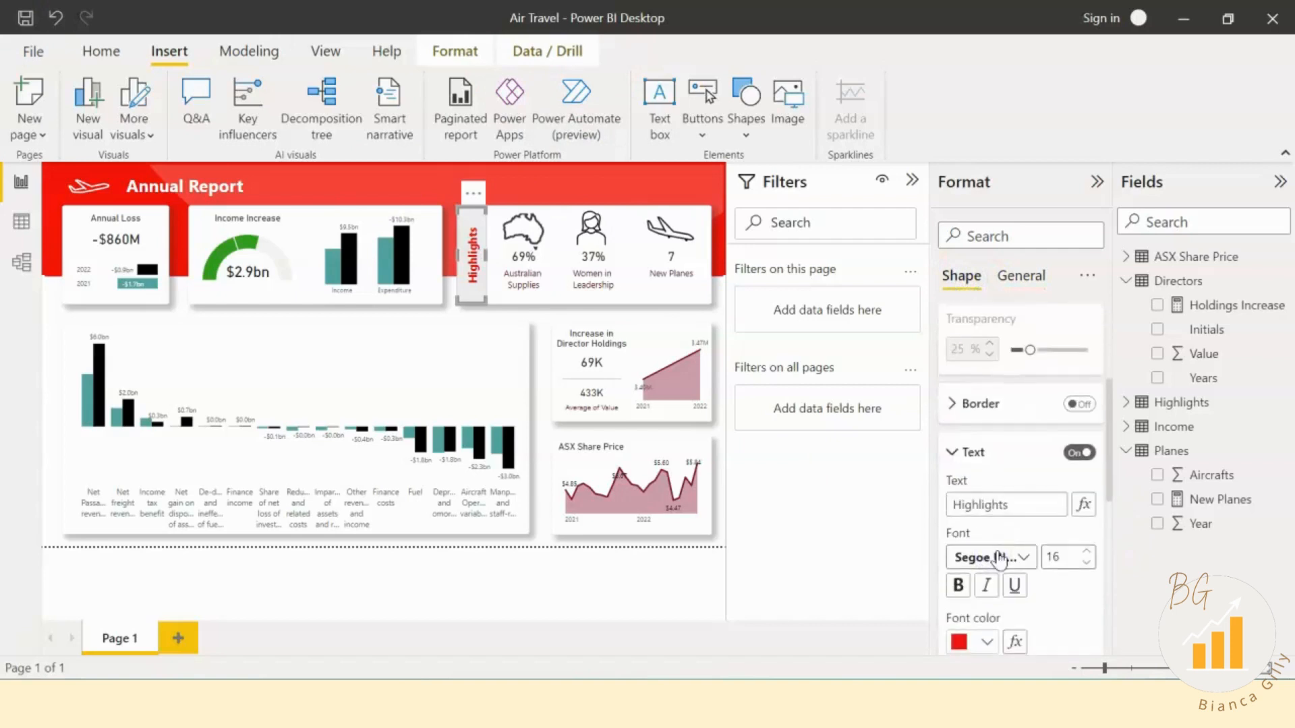
double_click(1055, 559)
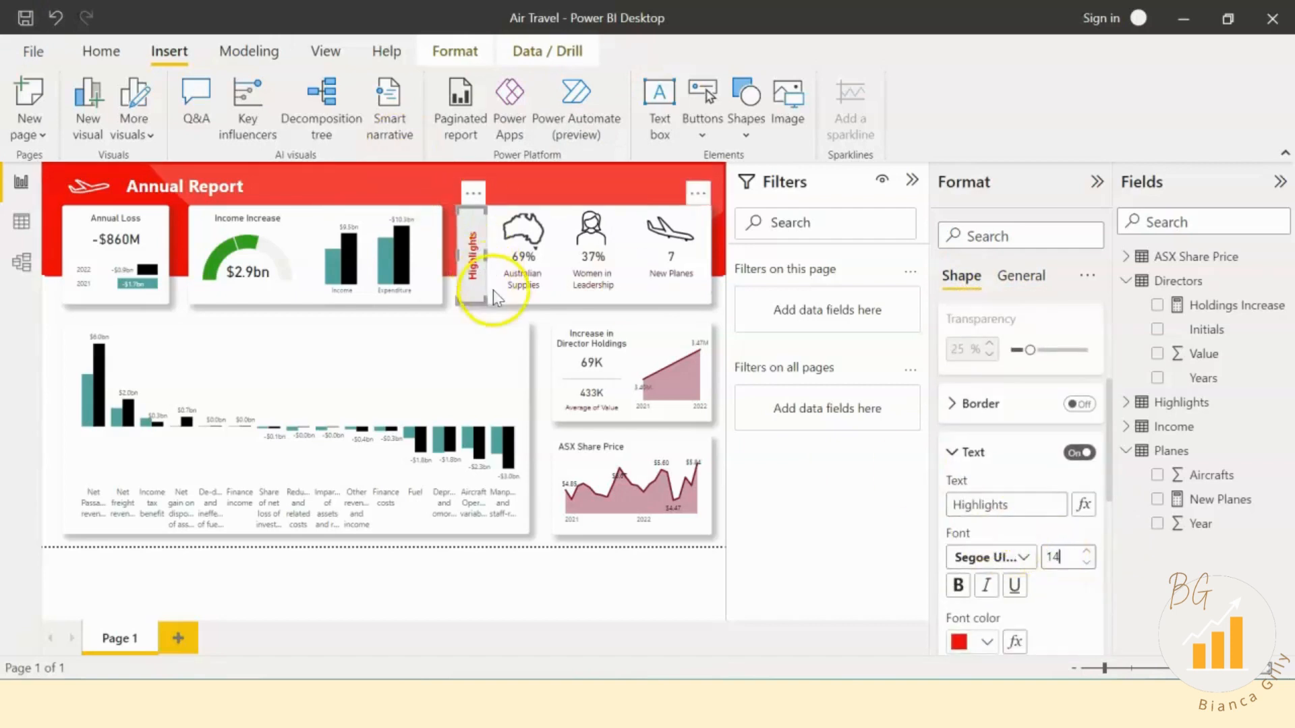
click(527, 323)
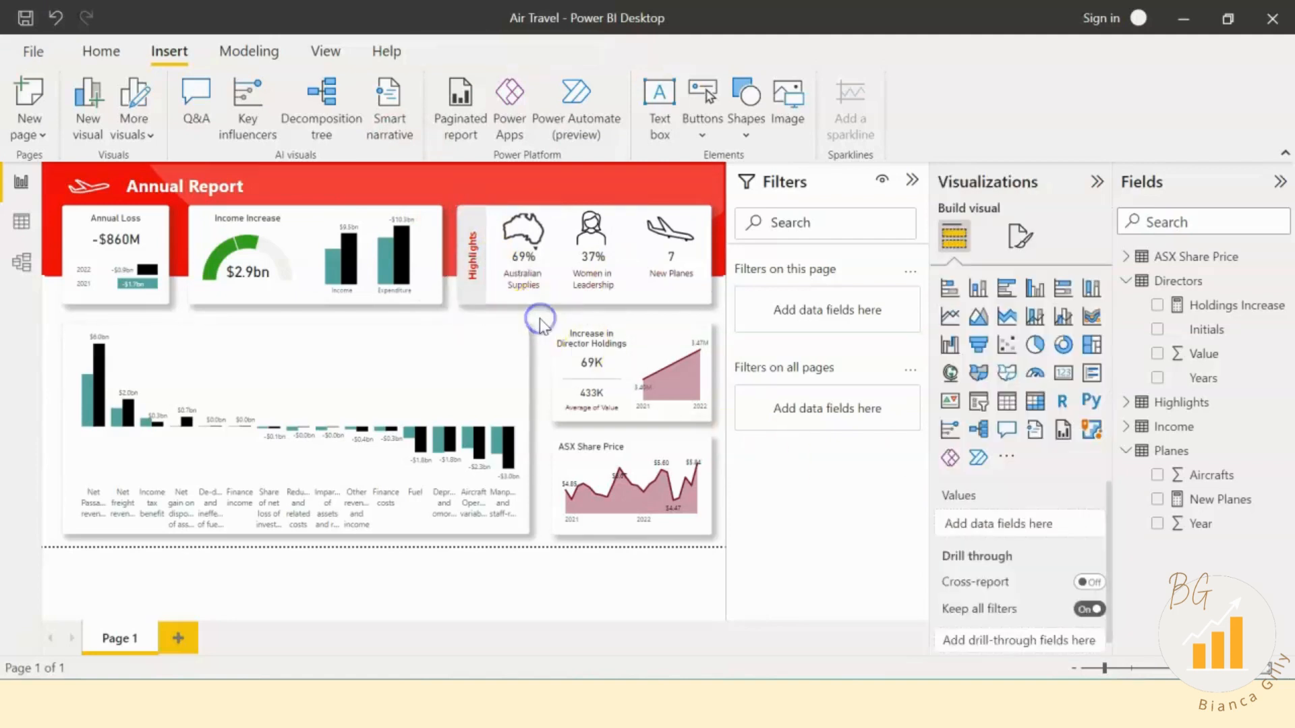
Step: Set the Highlights strip's background transparency to 50%
click(480, 274)
click(1040, 284)
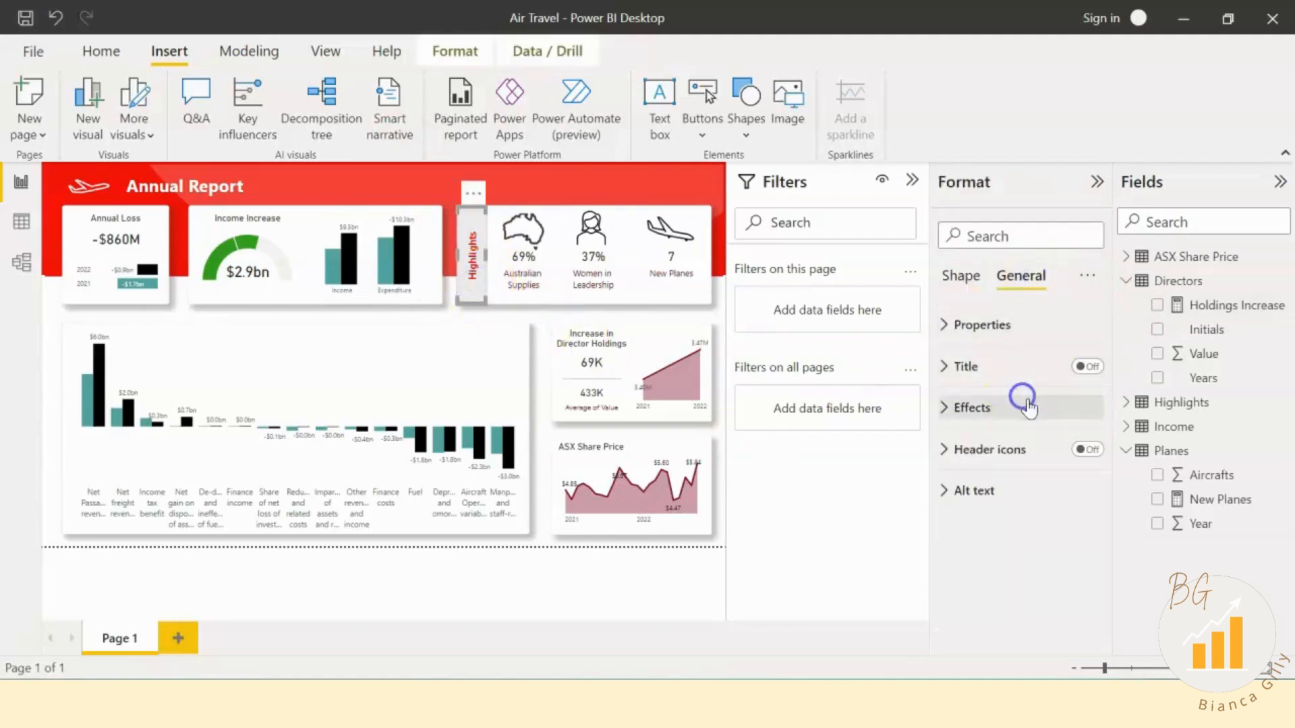
click(1017, 413)
double_click(959, 559)
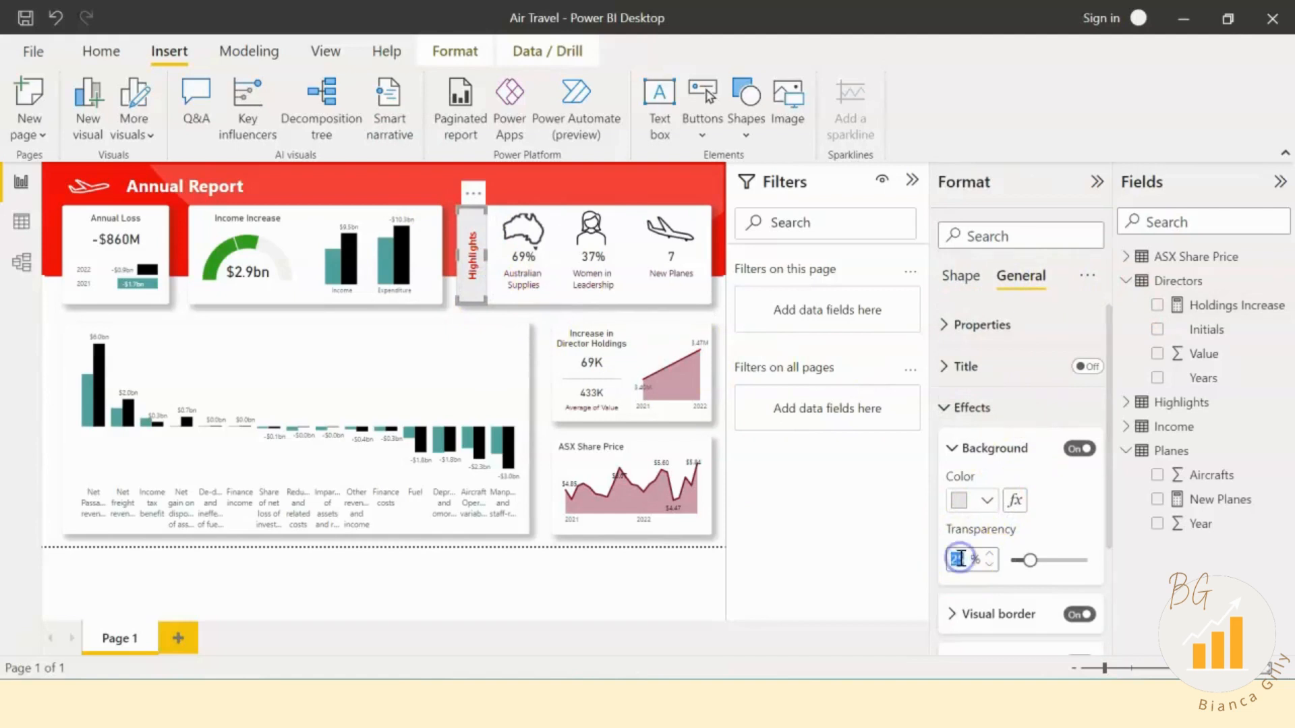
click(495, 581)
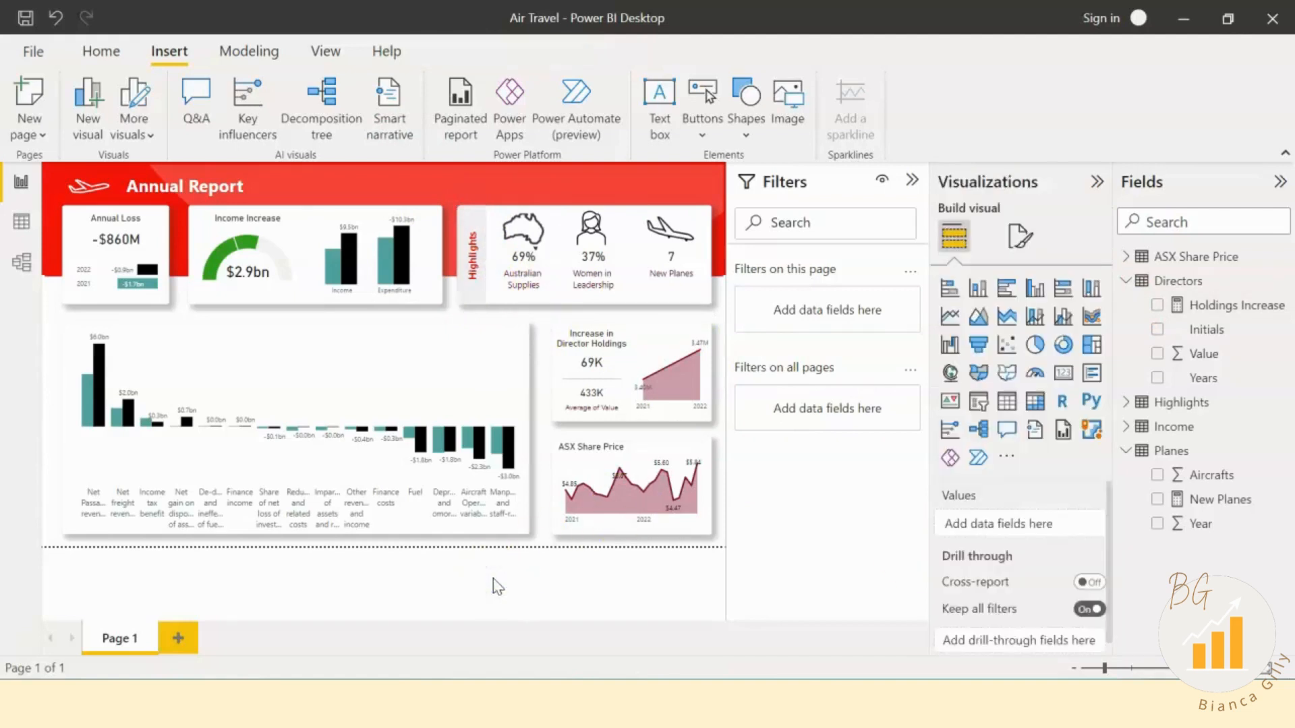
Step: Change the Highlights strip's background transparency to 35%
click(472, 230)
click(1036, 277)
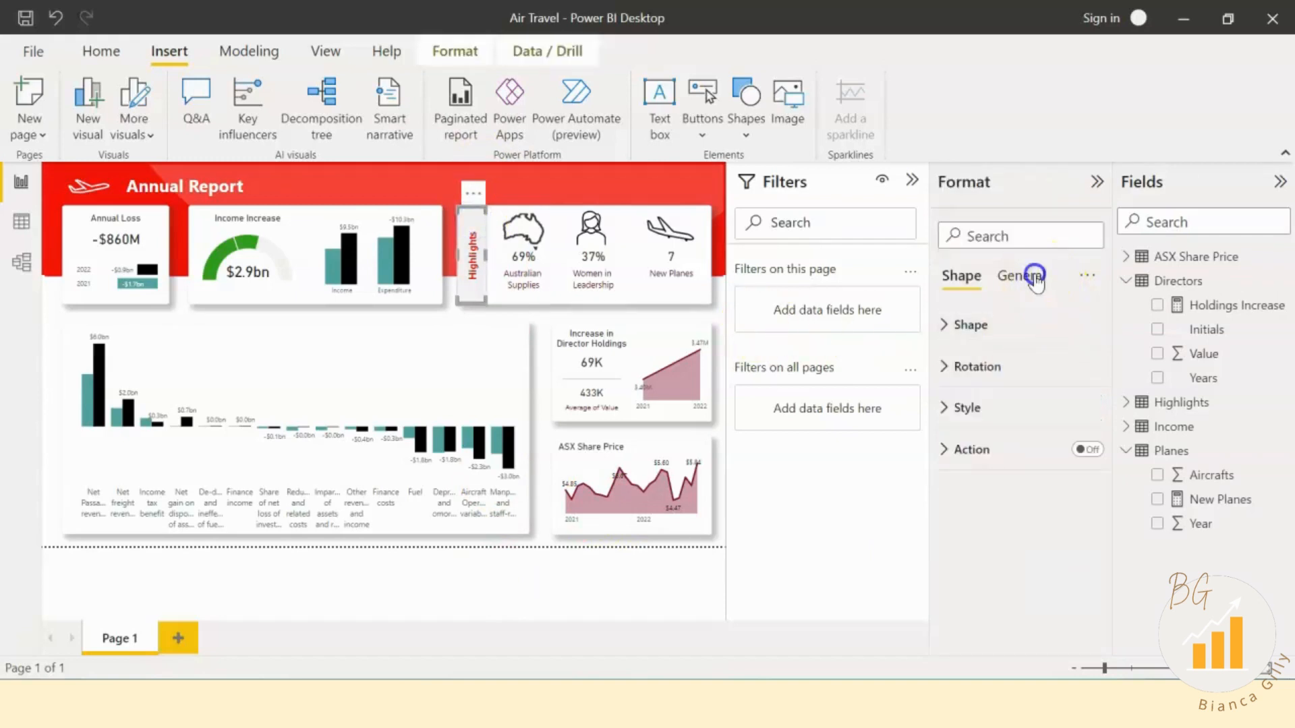
click(1011, 403)
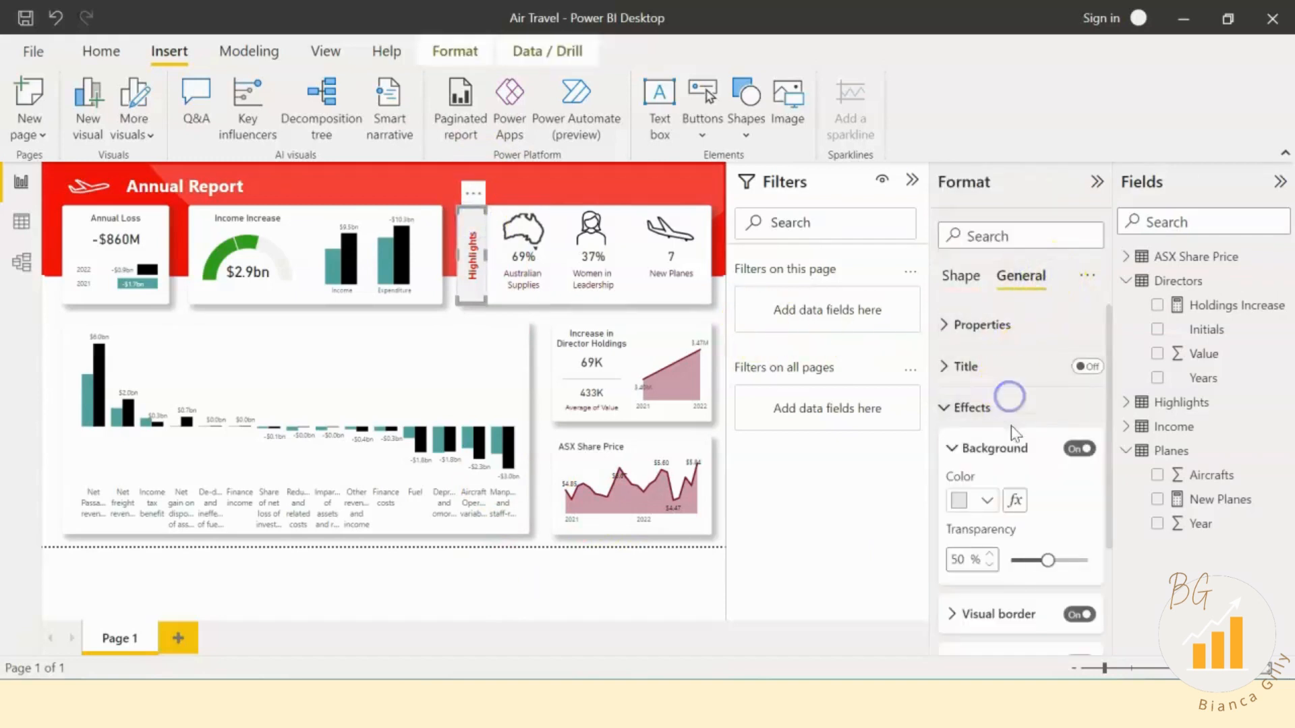
double_click(959, 559)
text(30)
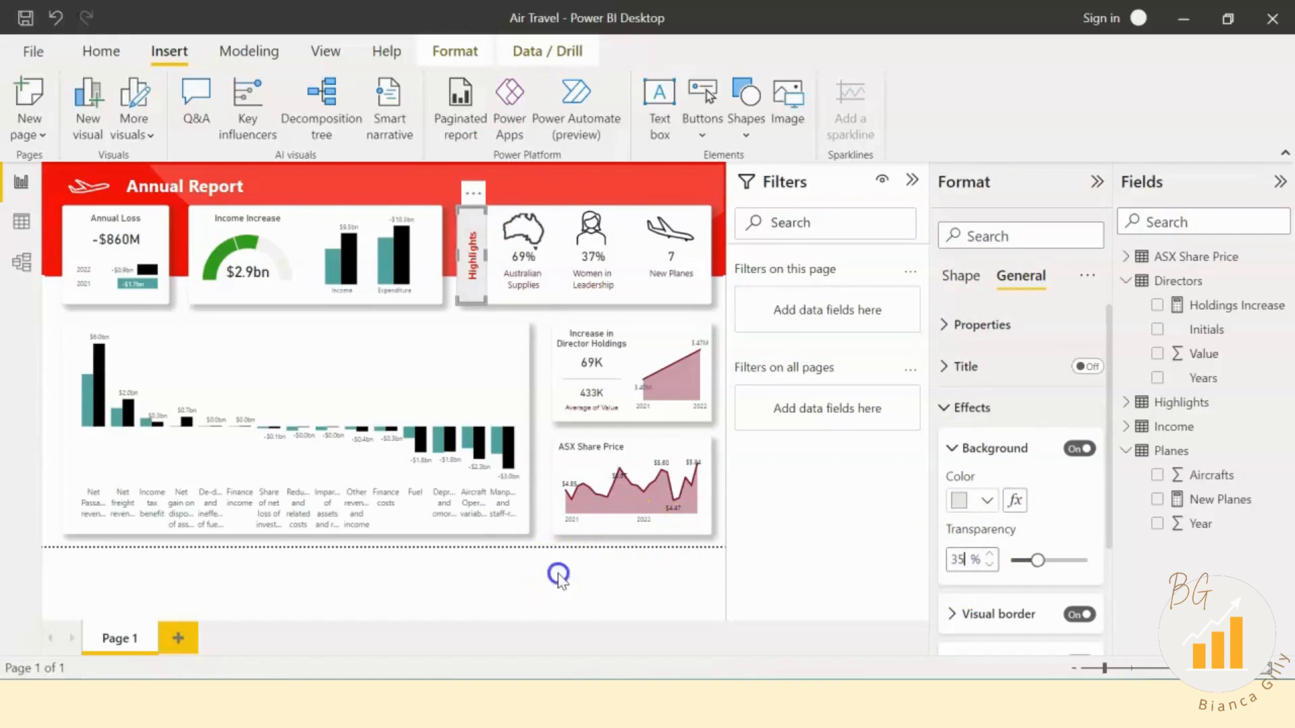
click(558, 572)
Step: Nudge the Income Increase gauge slightly toward its neighbouring column chart and fine-tune the Women in Leadership card's position
click(263, 282)
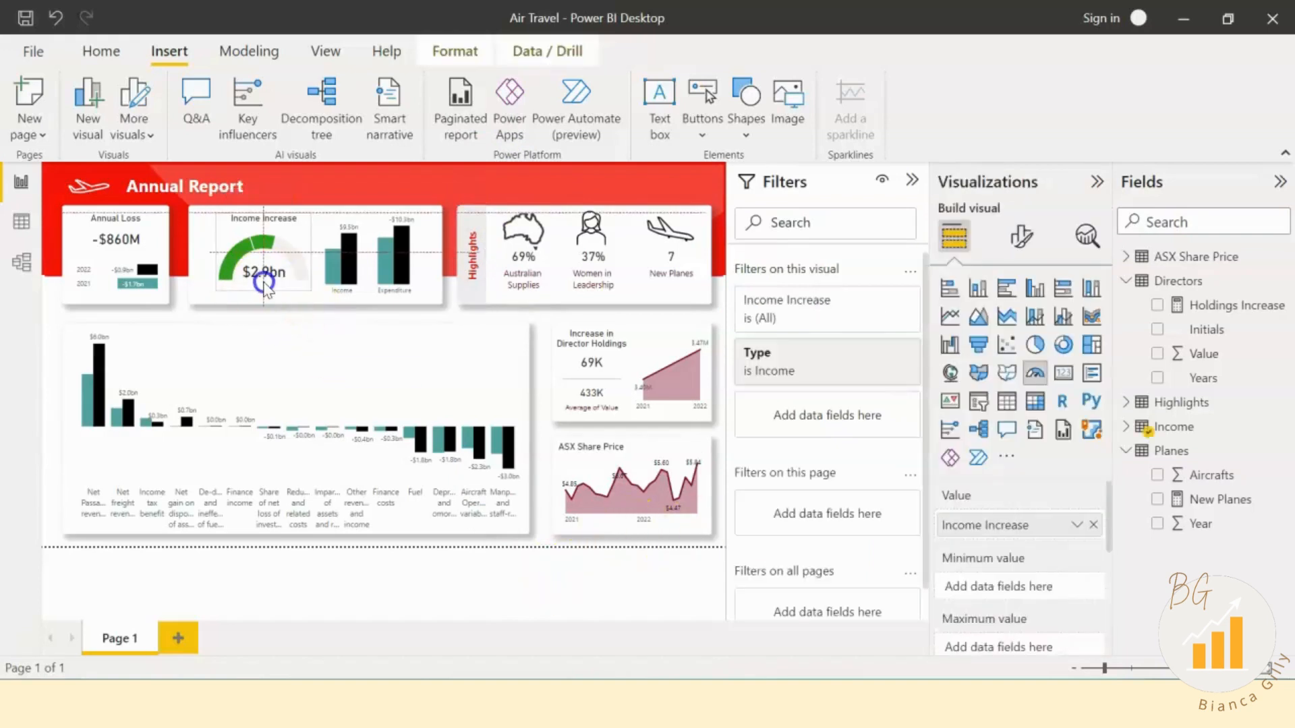
drag(264, 286, 258, 290)
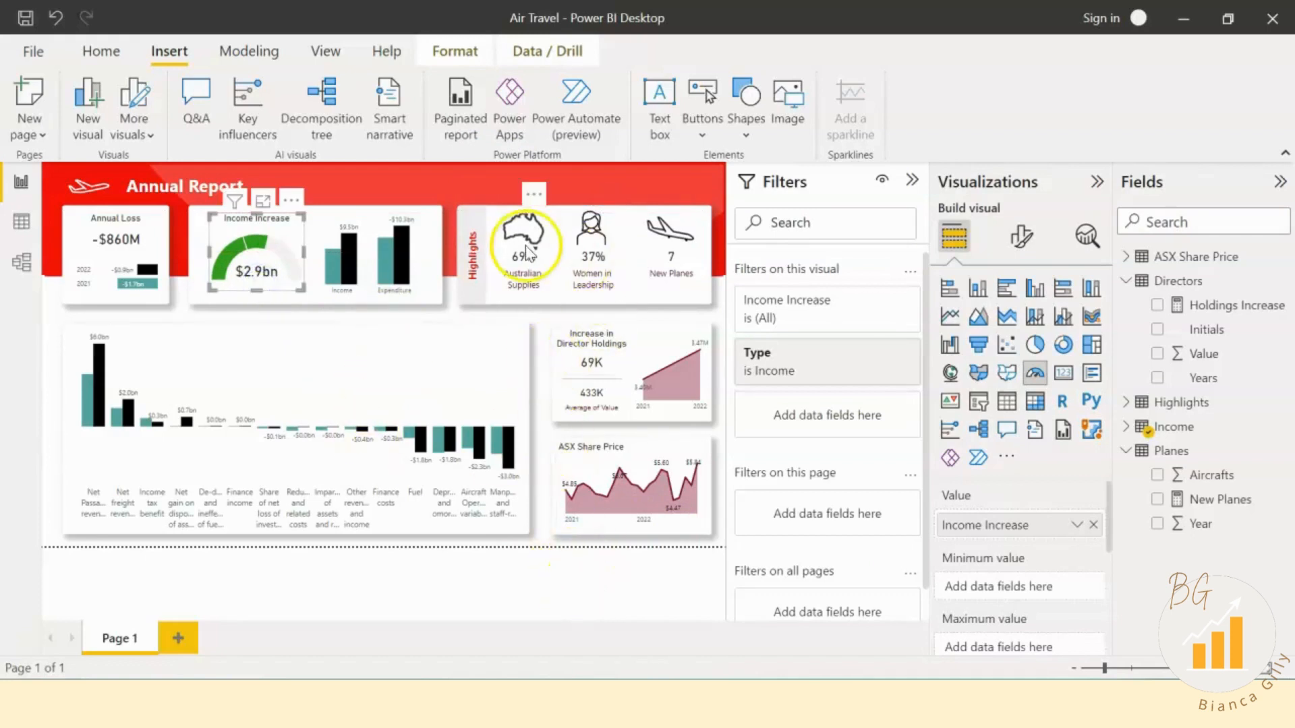
click(569, 295)
drag(570, 294, 581, 291)
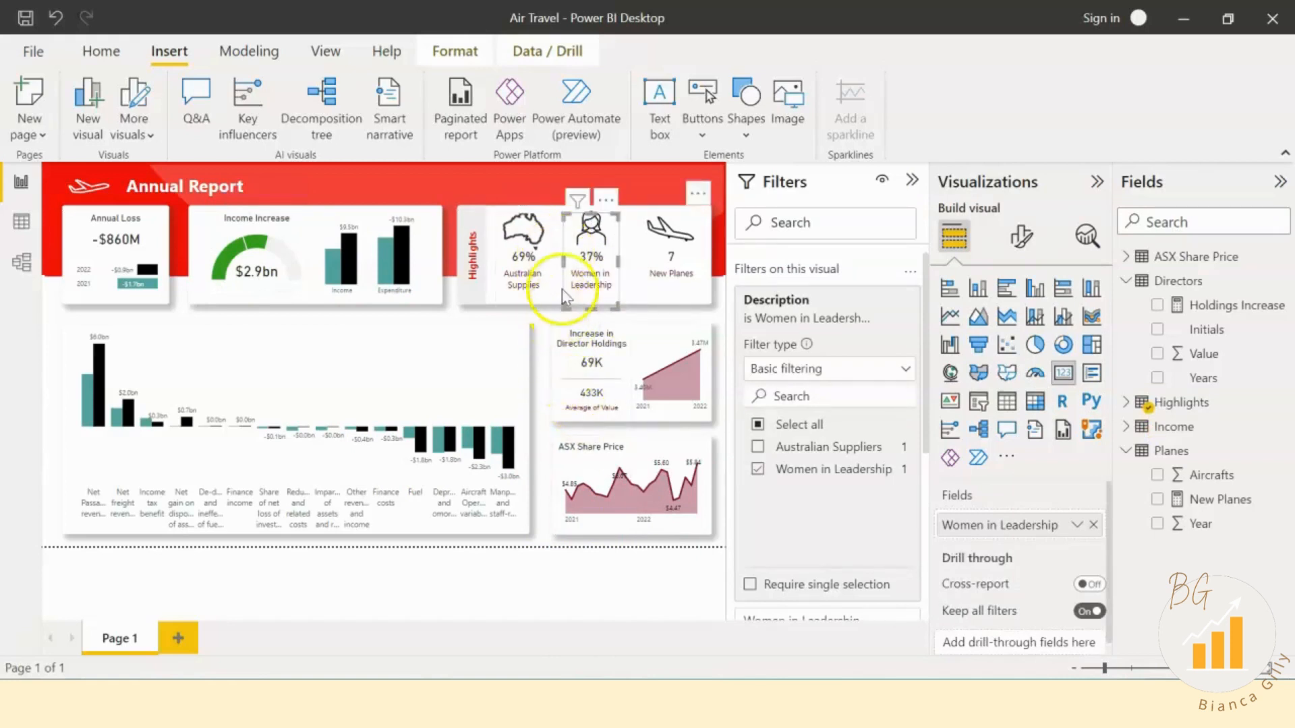
Step: Deselect the visuals and collapse the Filters, Visualizations and Fields panes to give the report page the full width
click(593, 567)
click(906, 180)
click(1093, 180)
click(1271, 180)
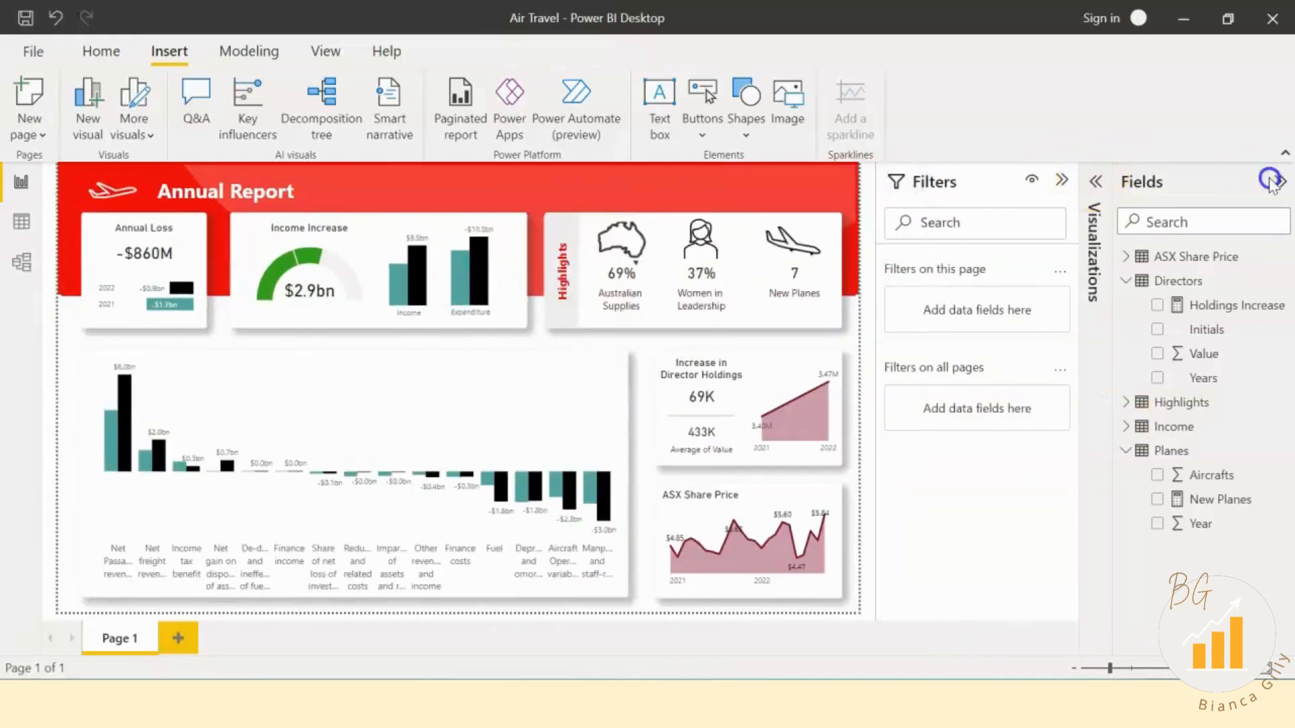
click(1219, 182)
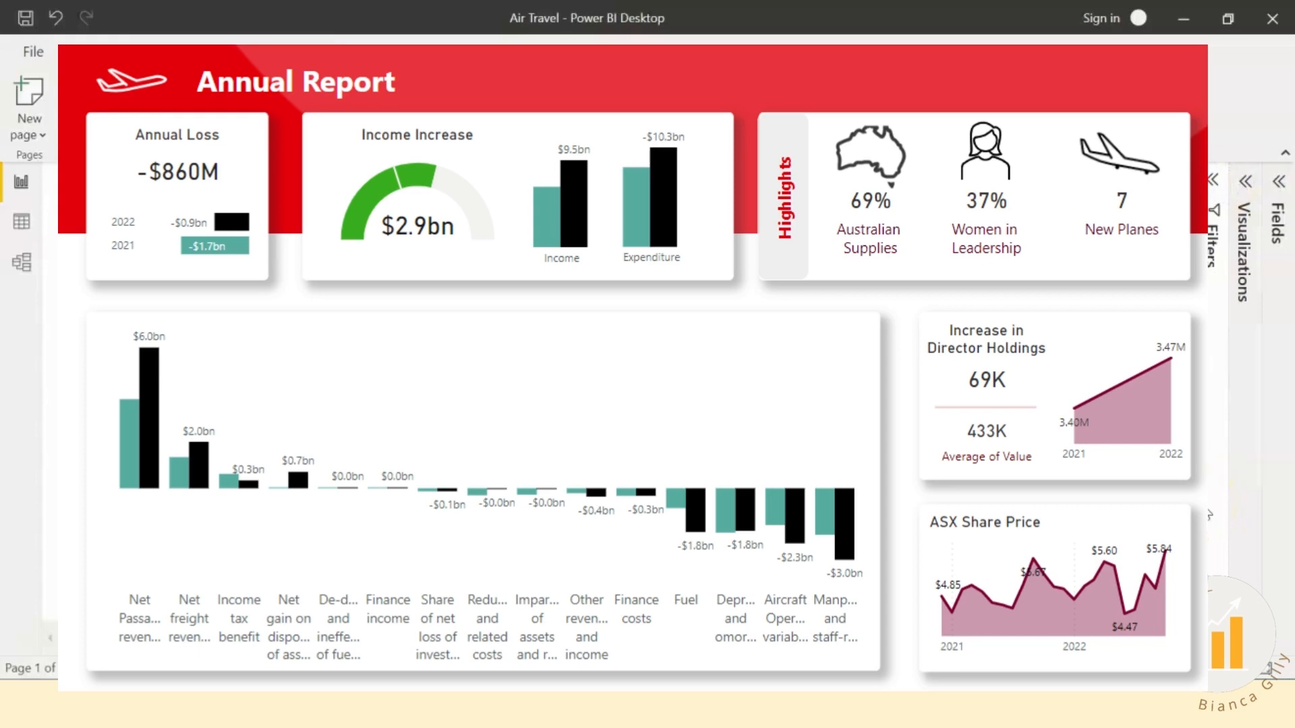